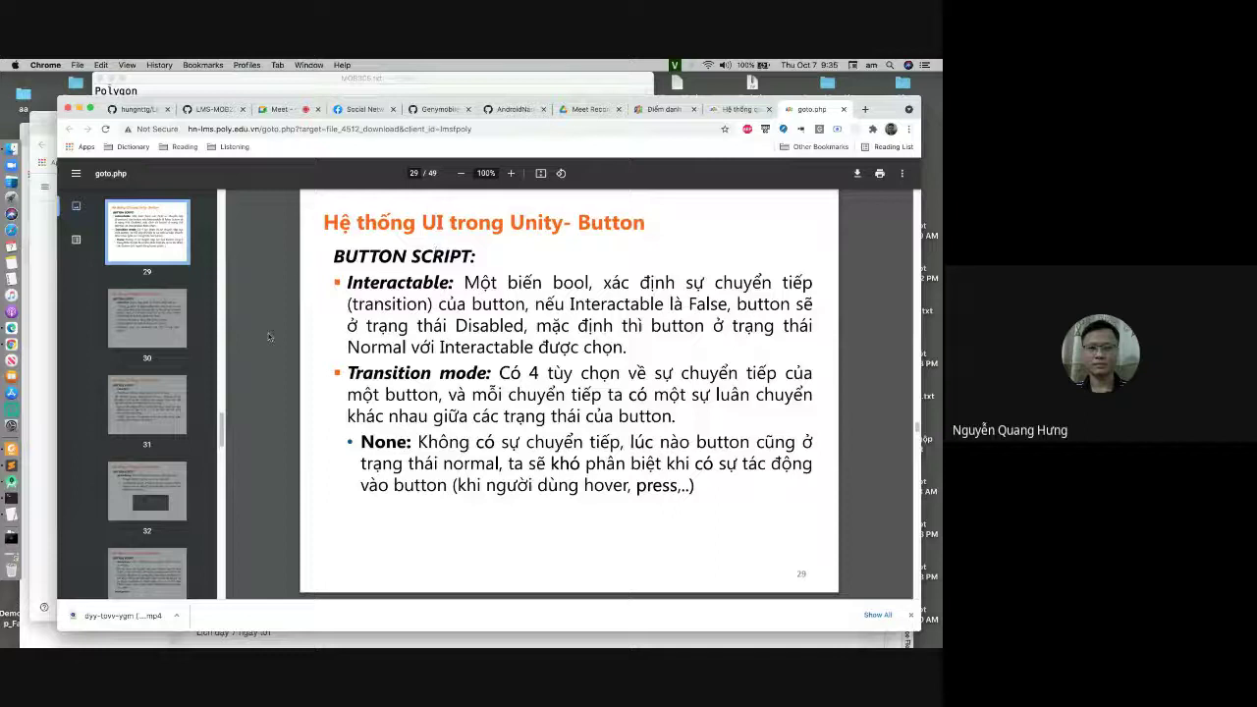
# Step: Search for 'unity' in Spotlight and launch Unity 2018.4.34f1 to show its project list
pyautogui.press('super+space')
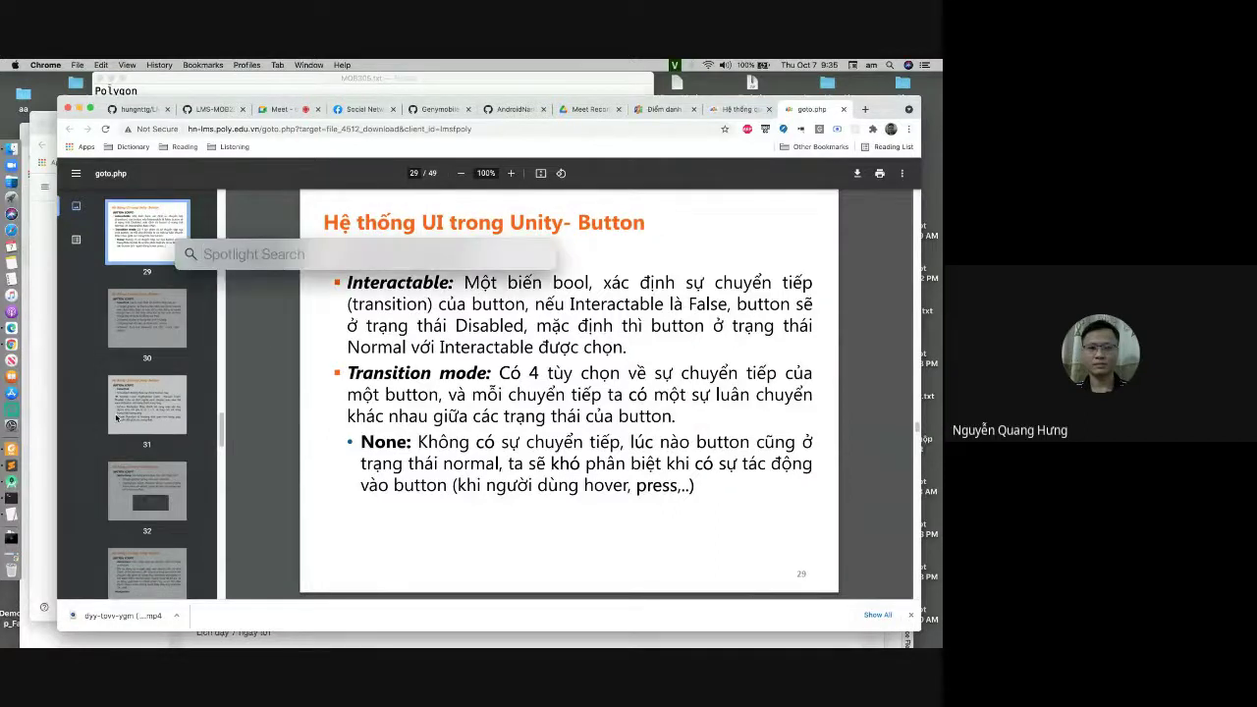
pyautogui.write('unity')
pyautogui.press('Escape')
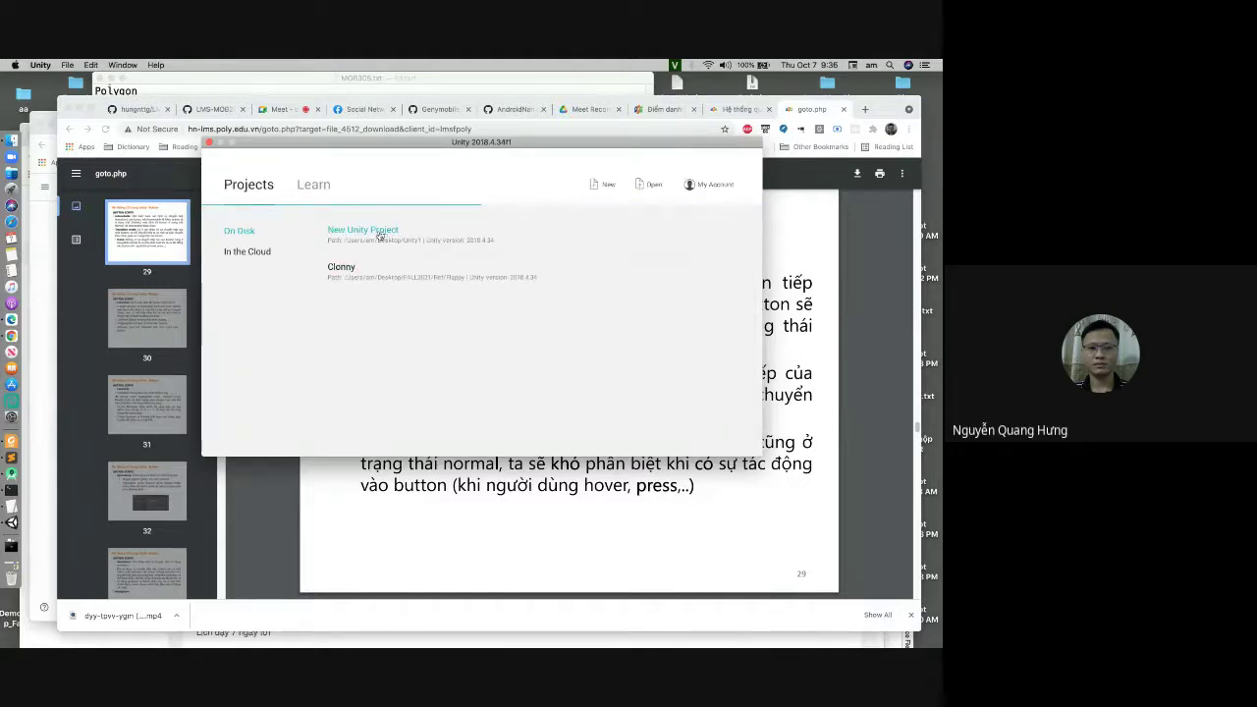
# Step: Open 'New Unity Project' from the Unity projects list
pyautogui.click(389, 234)
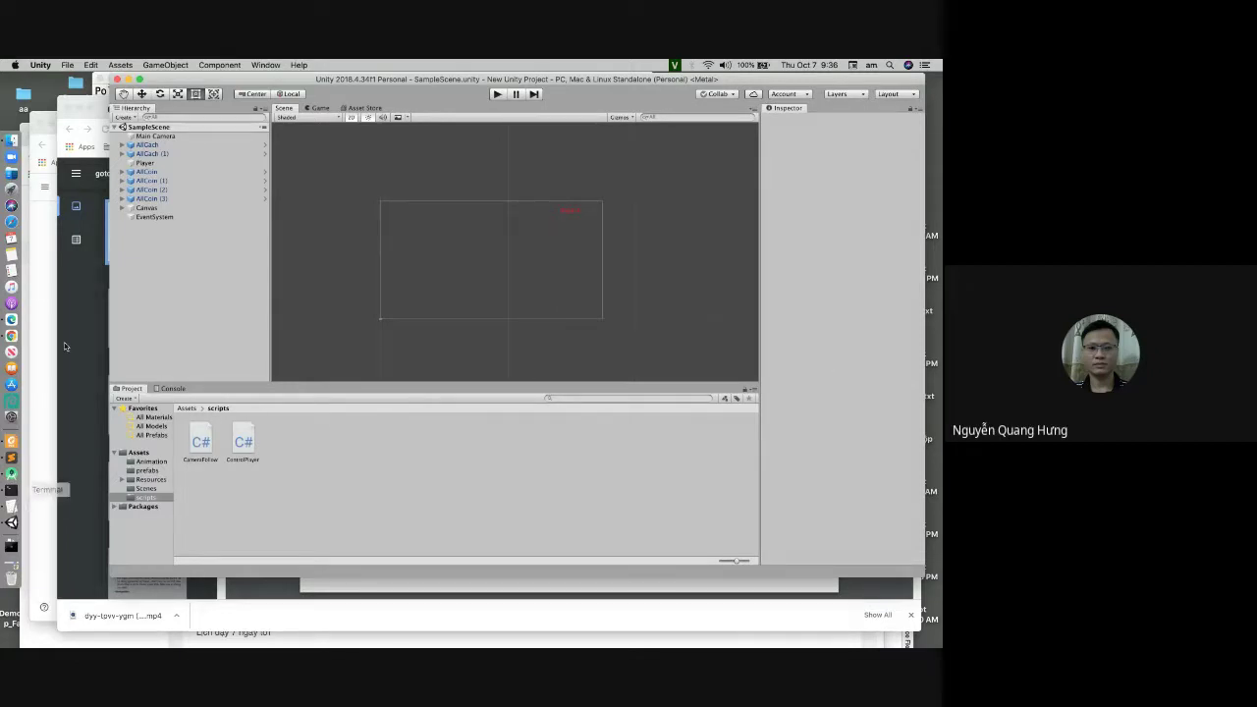
# Step: Reposition the Unity editor window slightly further left and up on screen
pyautogui.click(139, 155)
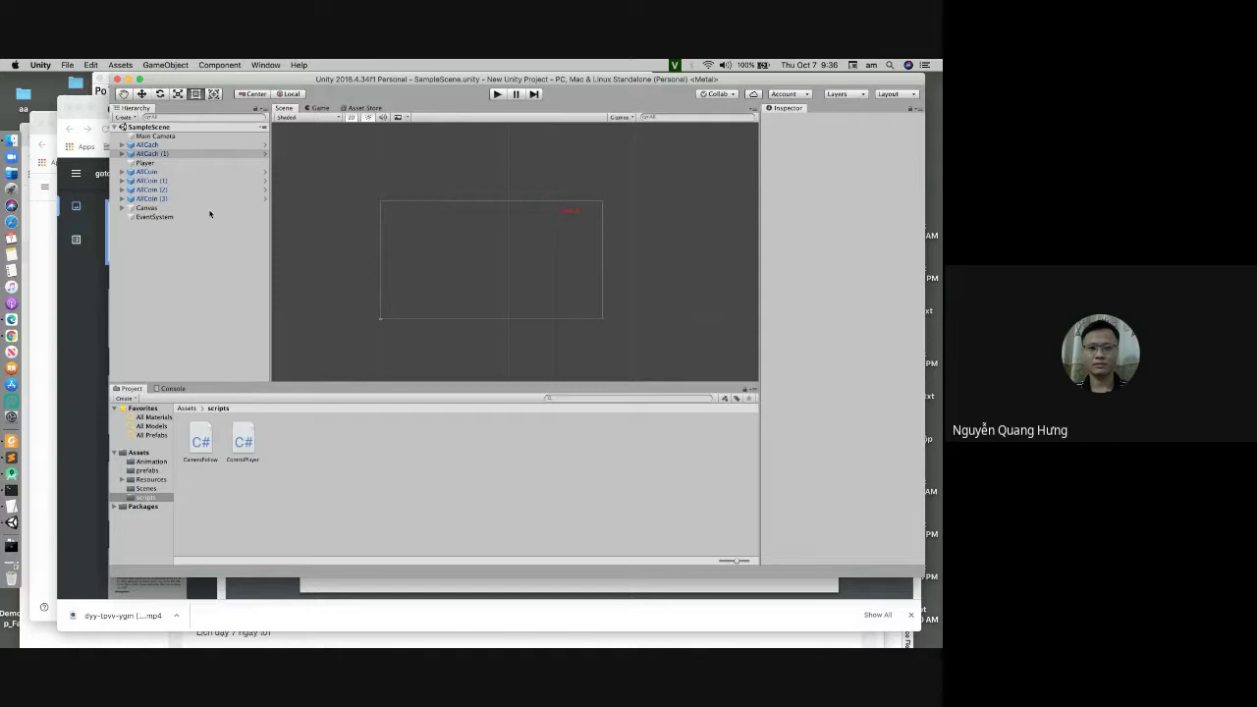
pyautogui.moveTo(334, 84); pyautogui.dragTo(274, 93)
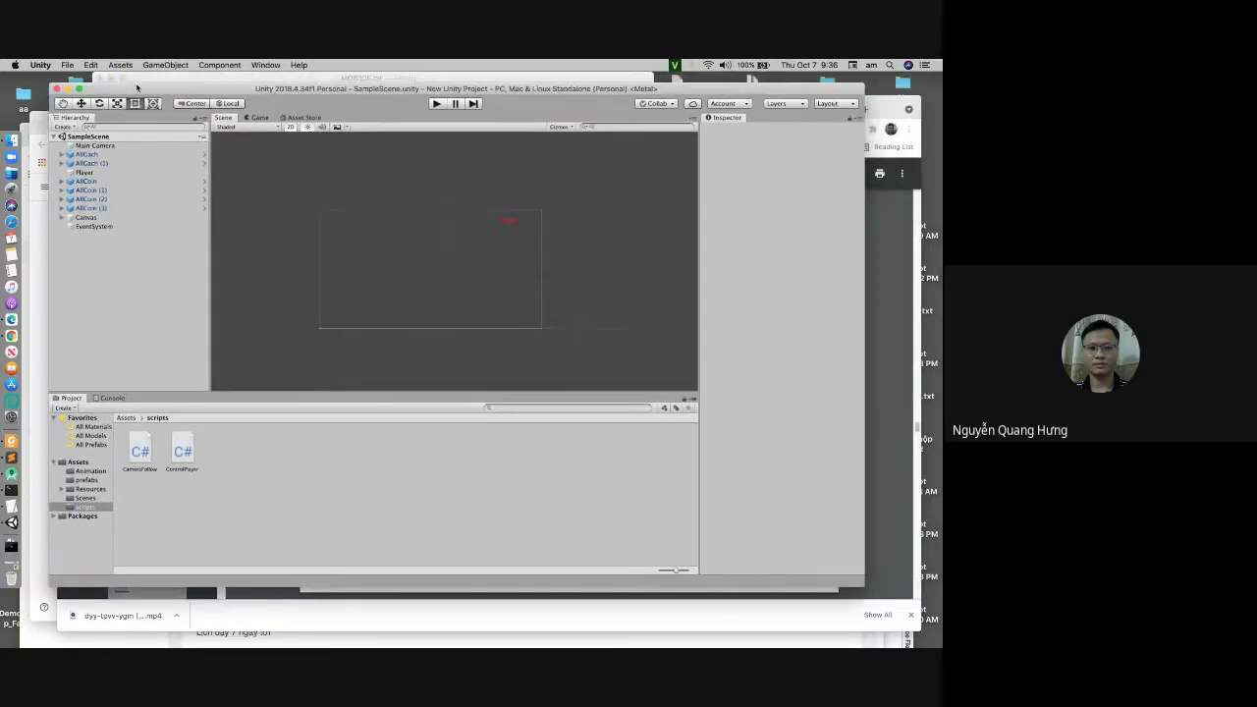
pyautogui.moveTo(137, 81); pyautogui.dragTo(137, 83)
# Step: Create a new untitled scene with only Main Camera and bring up the save dialog
pyautogui.click(68, 65)
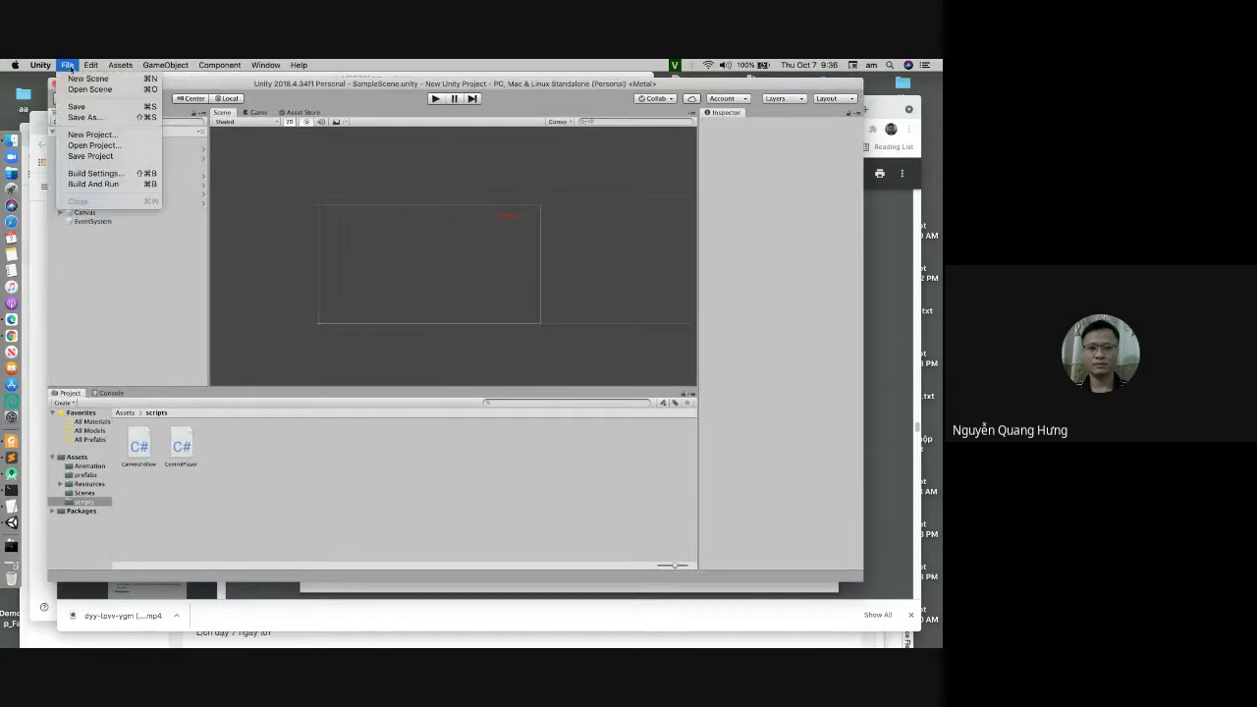
pyautogui.click(75, 79)
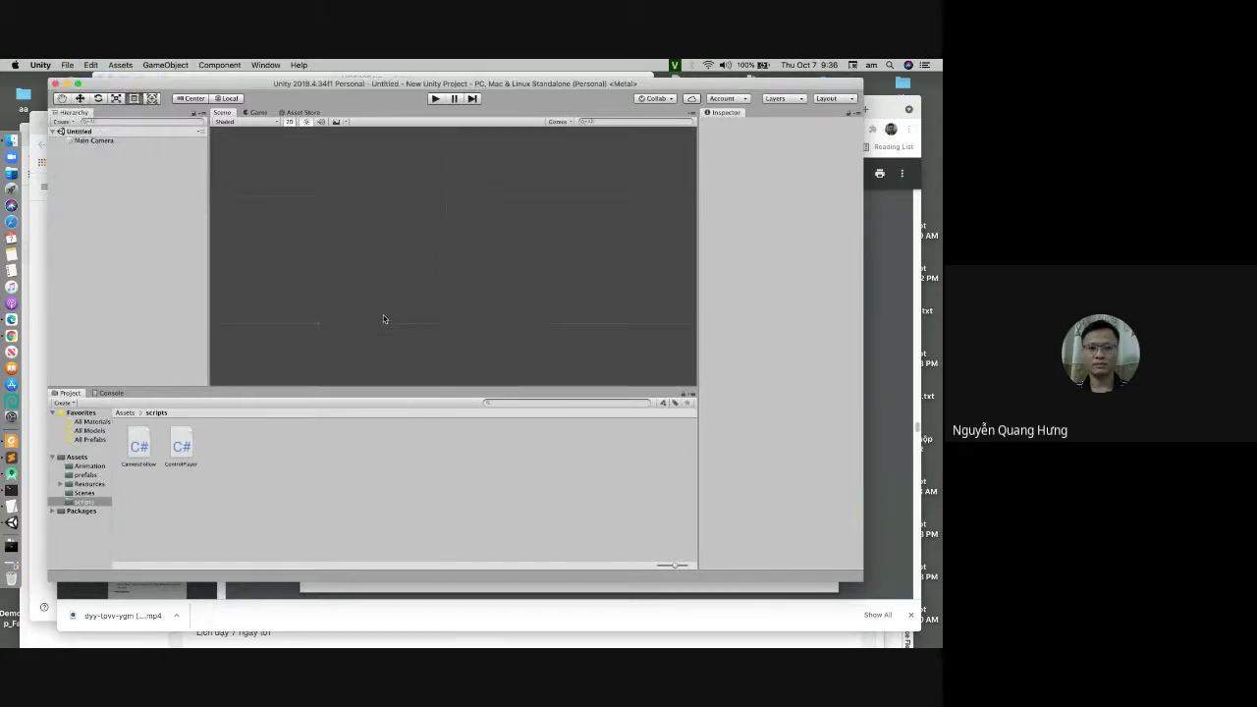
pyautogui.press('super+s')
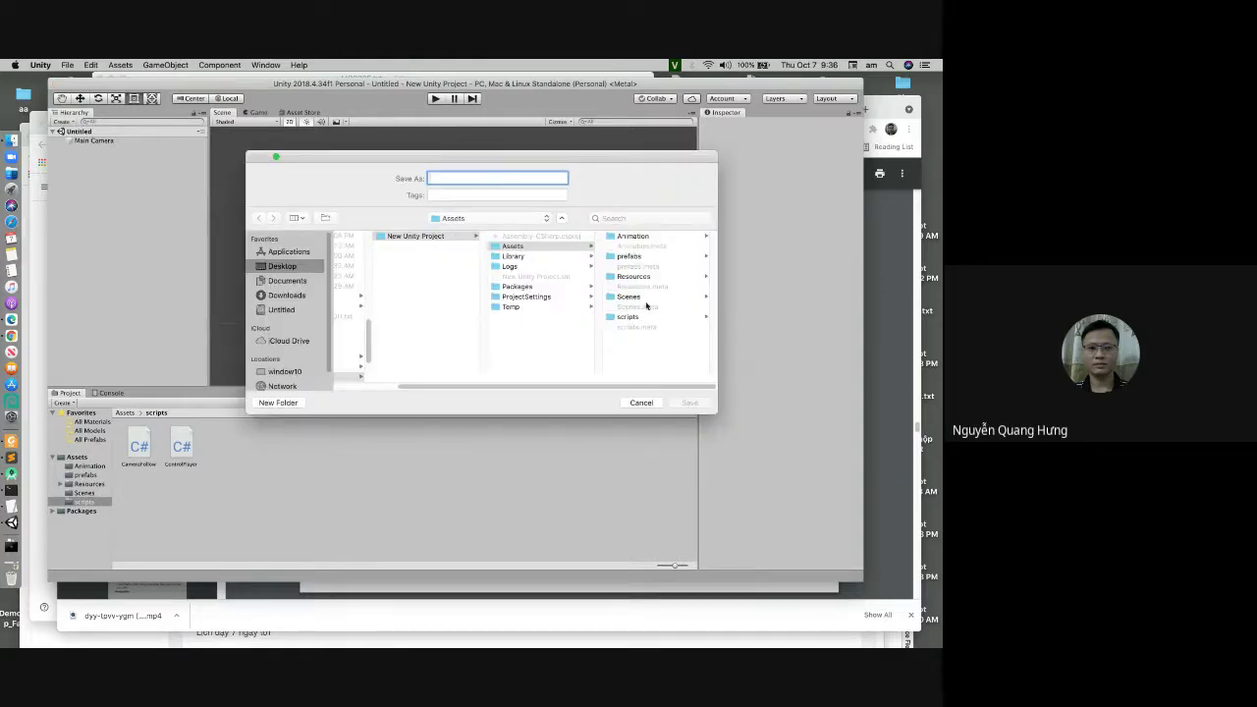
# Step: Save the new scene as 'Menu' in the Assets/Scenes folder
pyautogui.click(643, 297)
pyautogui.click(490, 181)
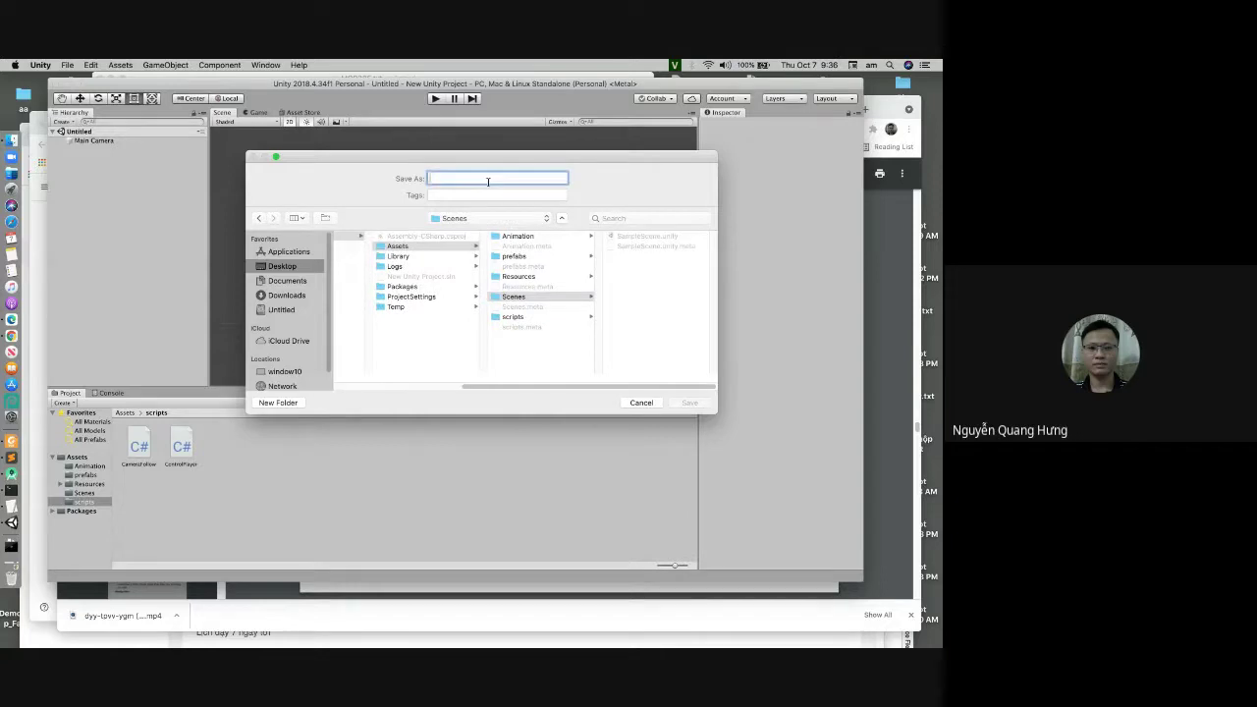
pyautogui.write('Menu')
pyautogui.press('Return')
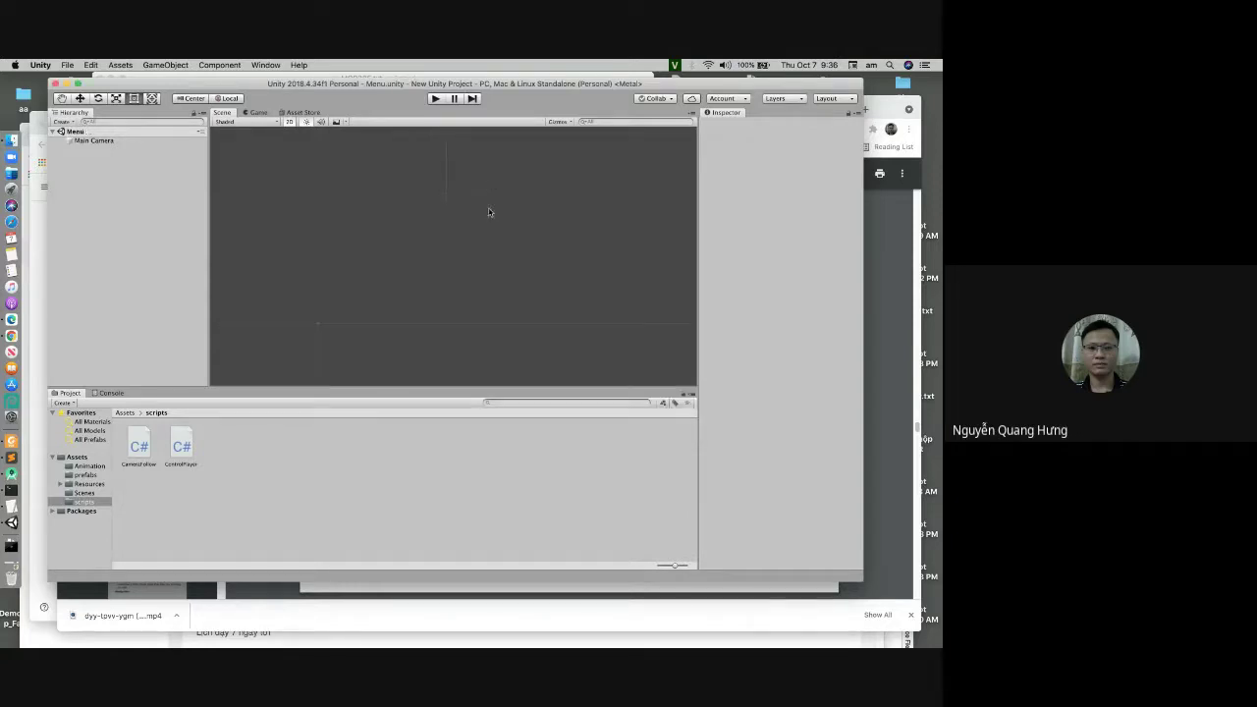
# Step: Create an empty GameObject in the Menu scene and rename it 'BG'
pyautogui.click(107, 142)
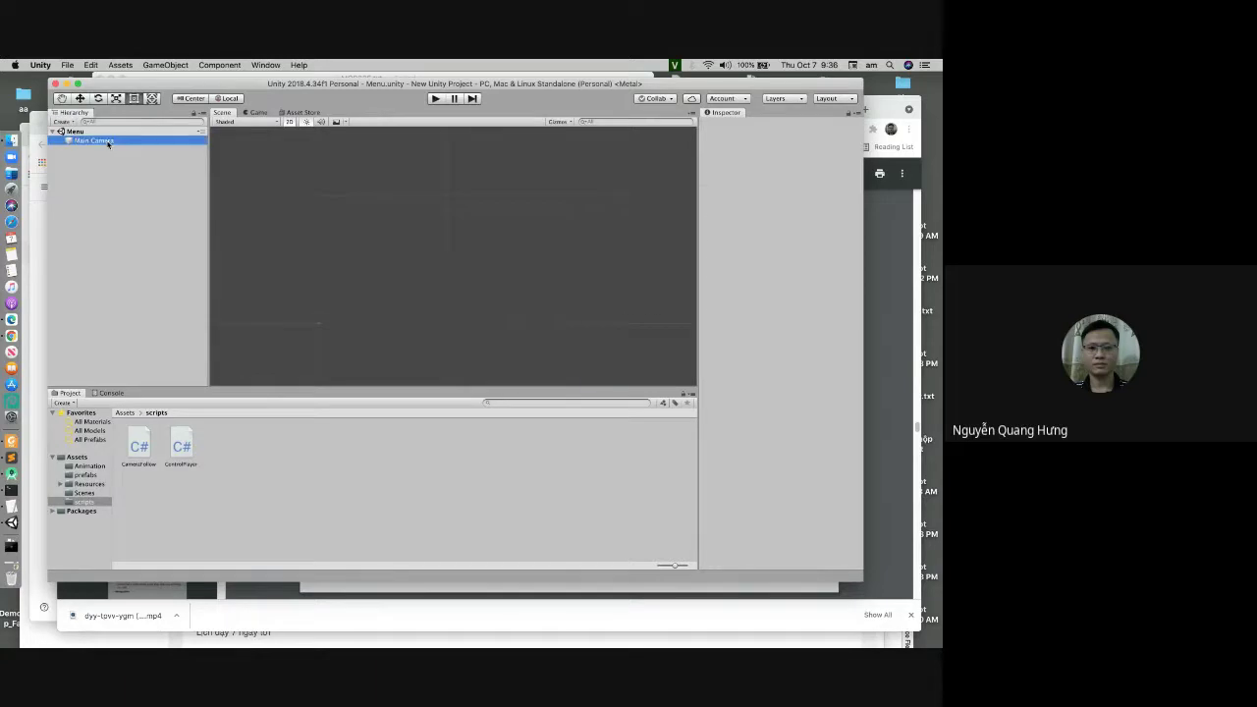
pyautogui.click(89, 132)
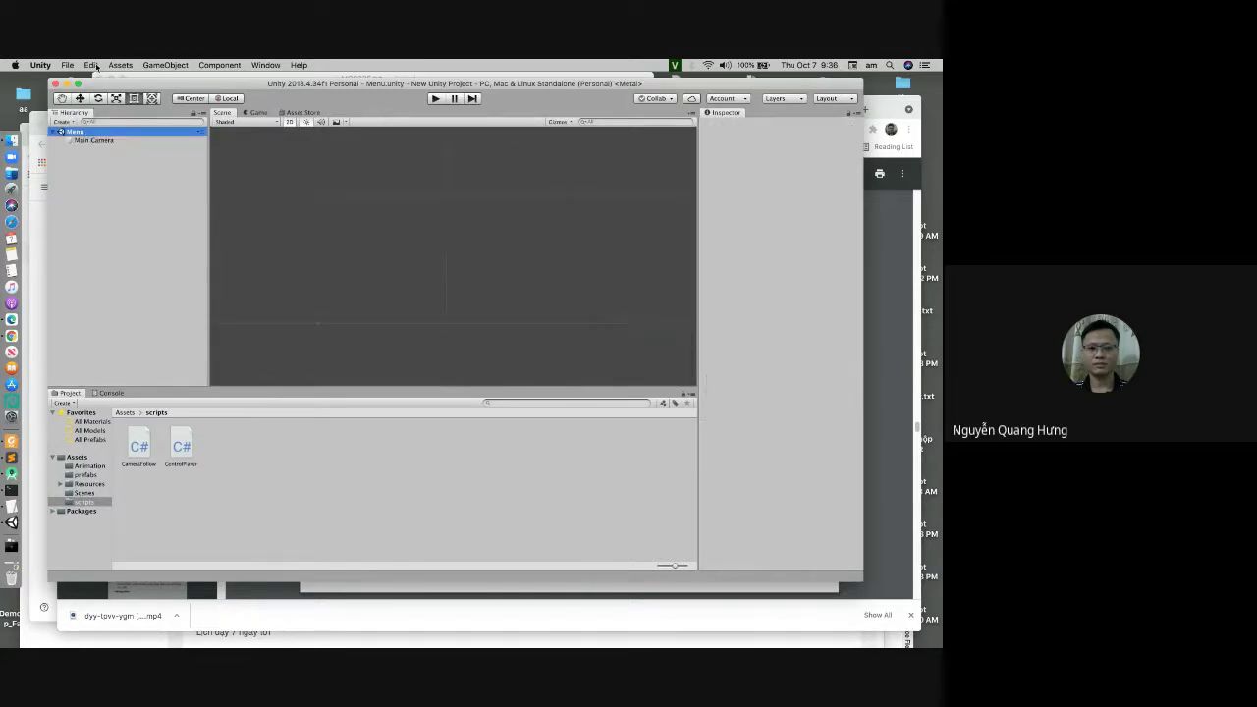
pyautogui.click(165, 65)
pyautogui.click(175, 77)
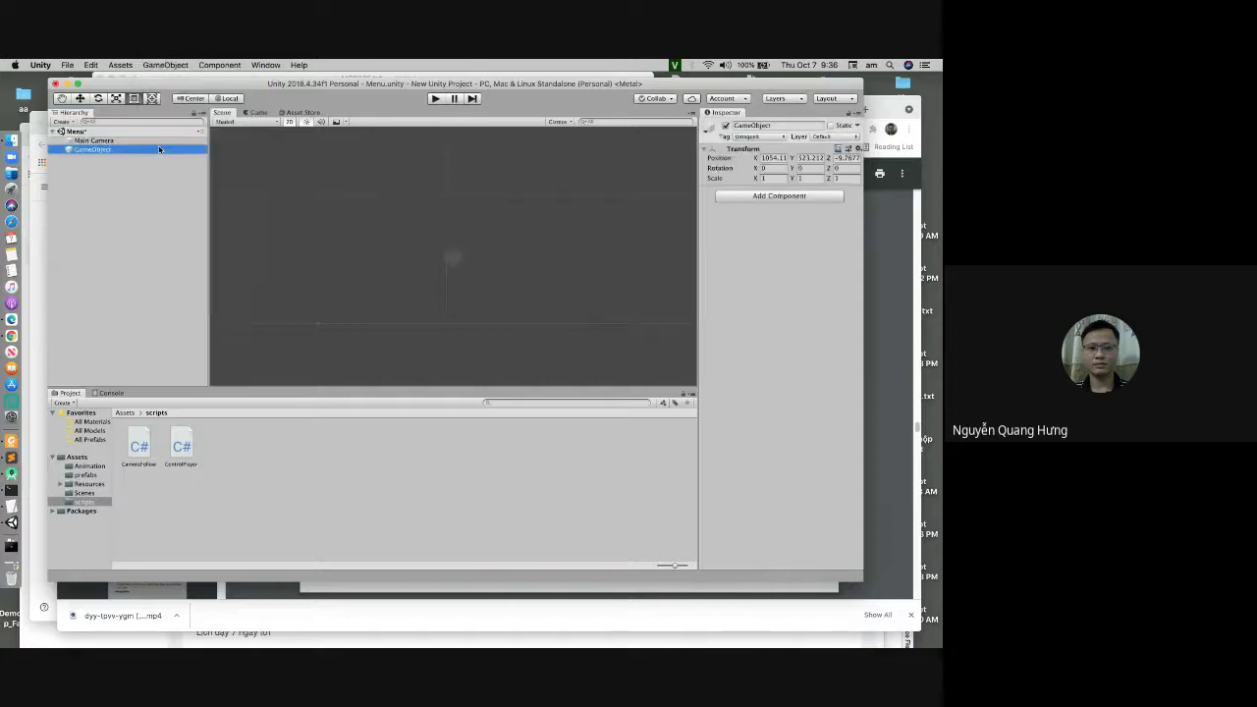
pyautogui.rightClick(110, 149)
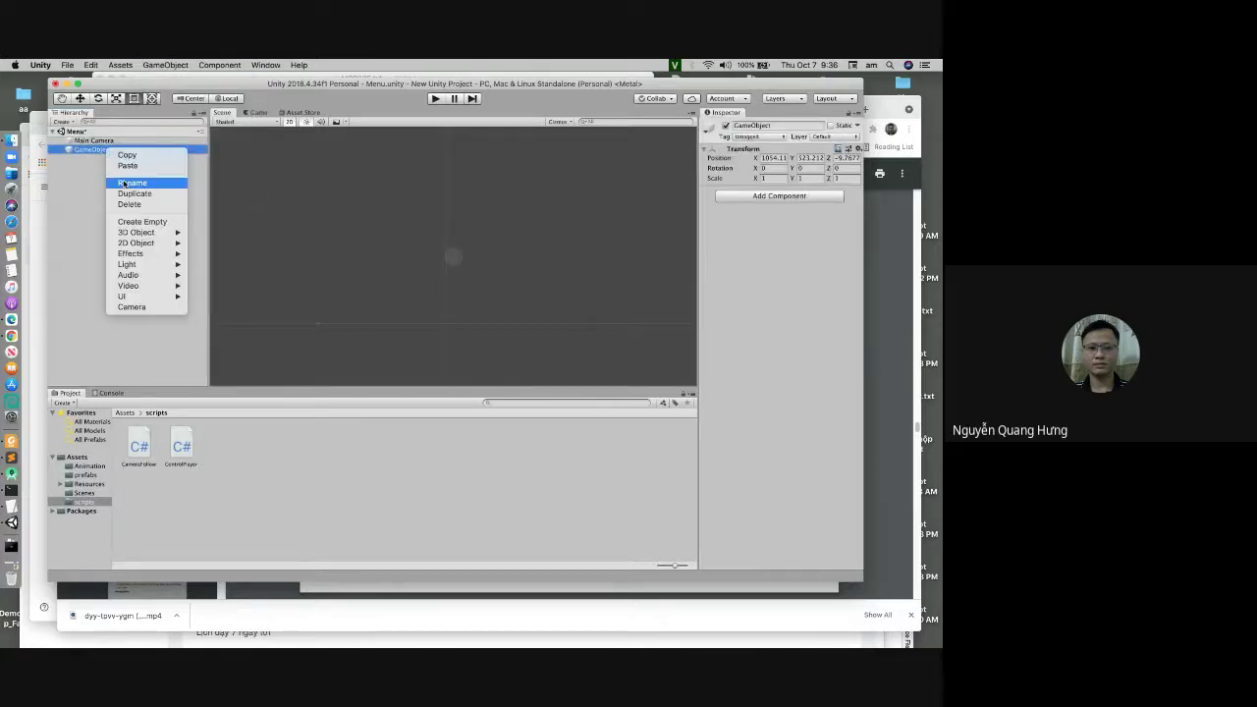
pyautogui.click(124, 183)
pyautogui.write('BG')
pyautogui.press('Return')
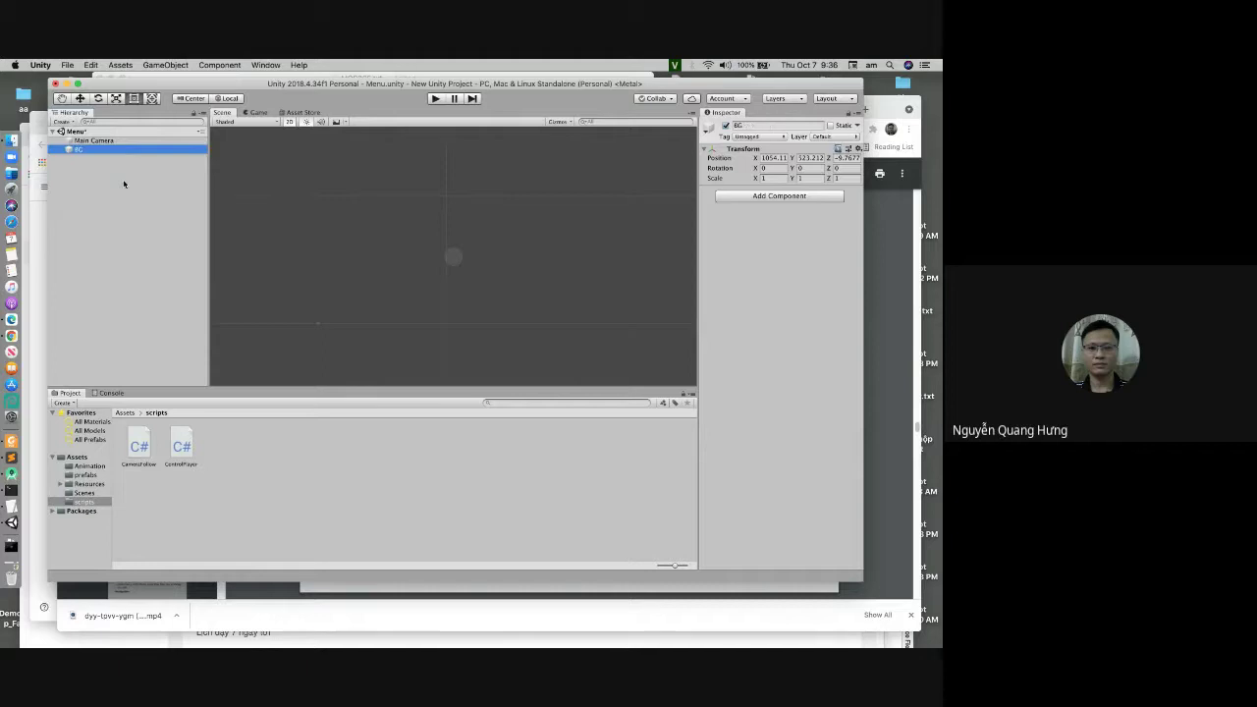
# Step: Set BG's Transform position to X 0, Y 0, Z 0
pyautogui.click(788, 160)
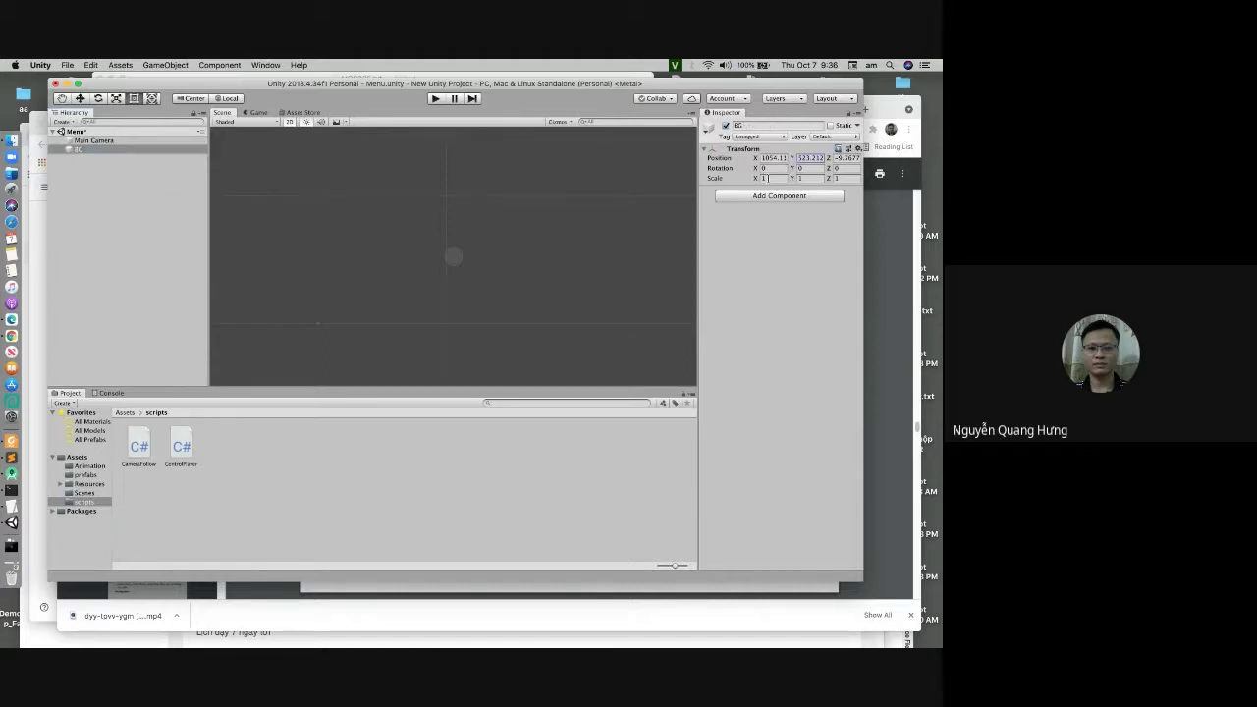
pyautogui.click(775, 157)
pyautogui.write('0')
pyautogui.press('Tab')
pyautogui.write('0')
pyautogui.press('Tab')
pyautogui.write('0')
pyautogui.press('Return')
pyautogui.click(90, 140)
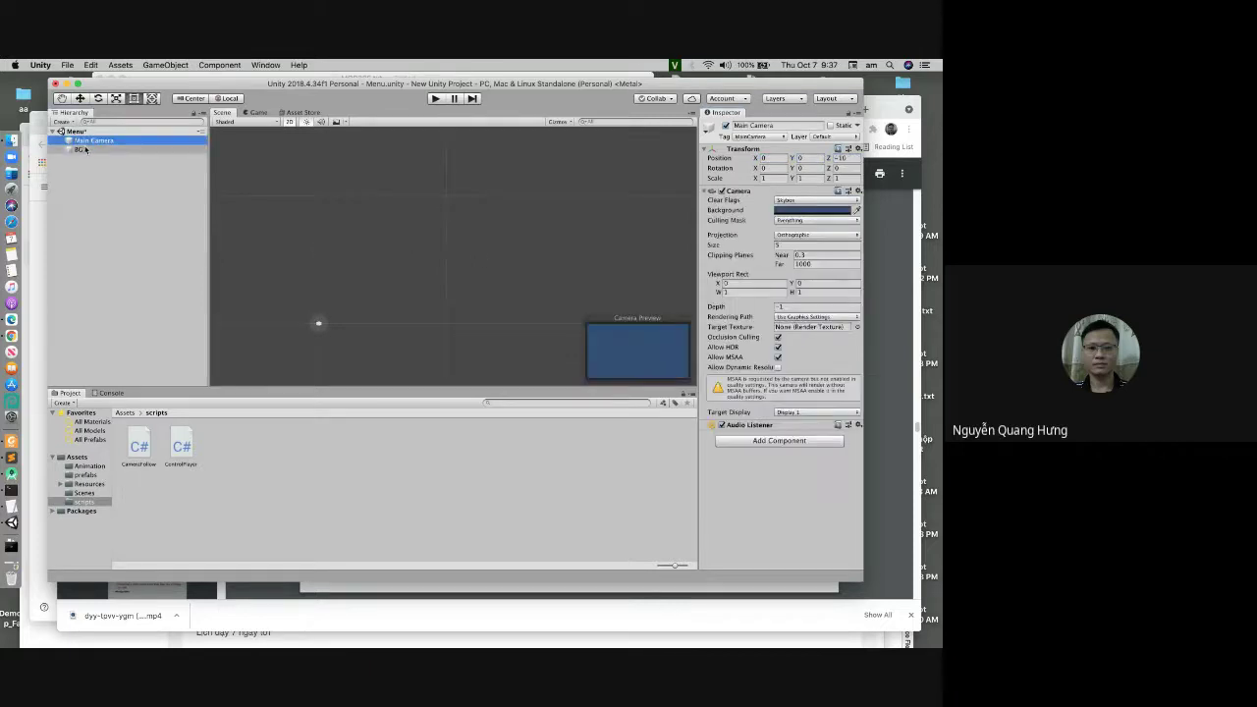
# Step: Add a Sprite Renderer to BG and assign it the Background2 sprite
pyautogui.click(82, 149)
pyautogui.click(752, 197)
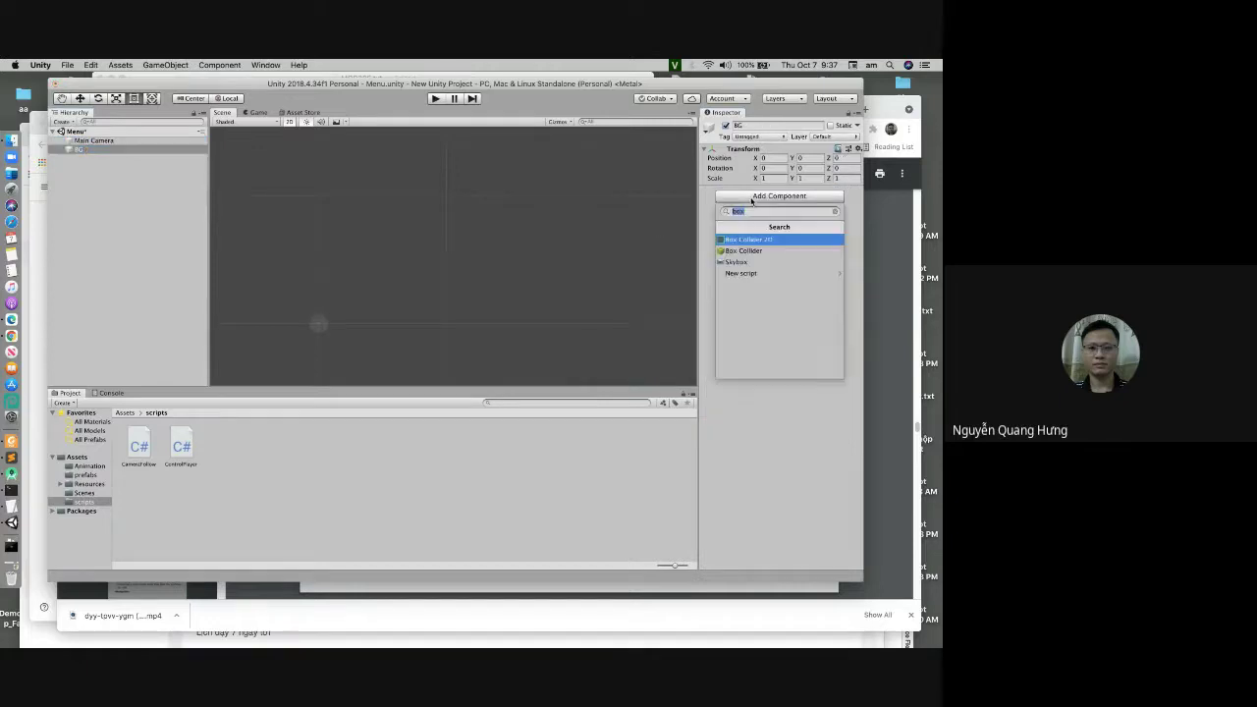
pyautogui.write('s')
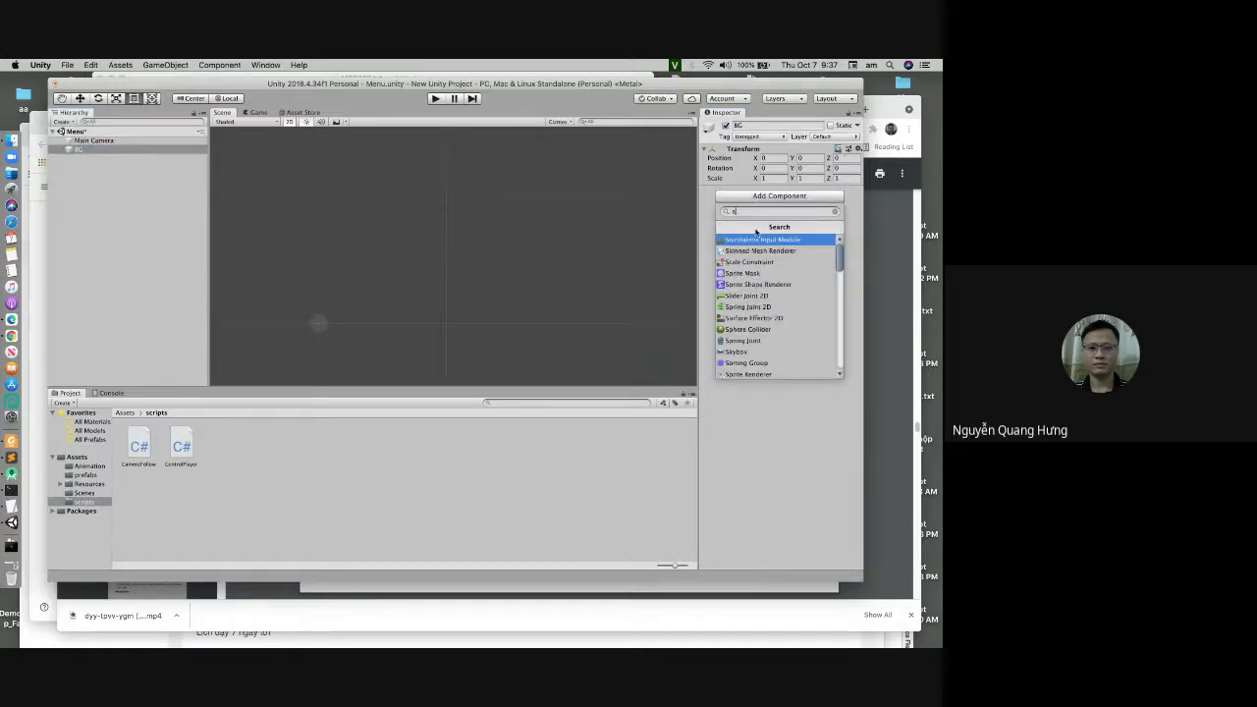
pyautogui.write('cri')
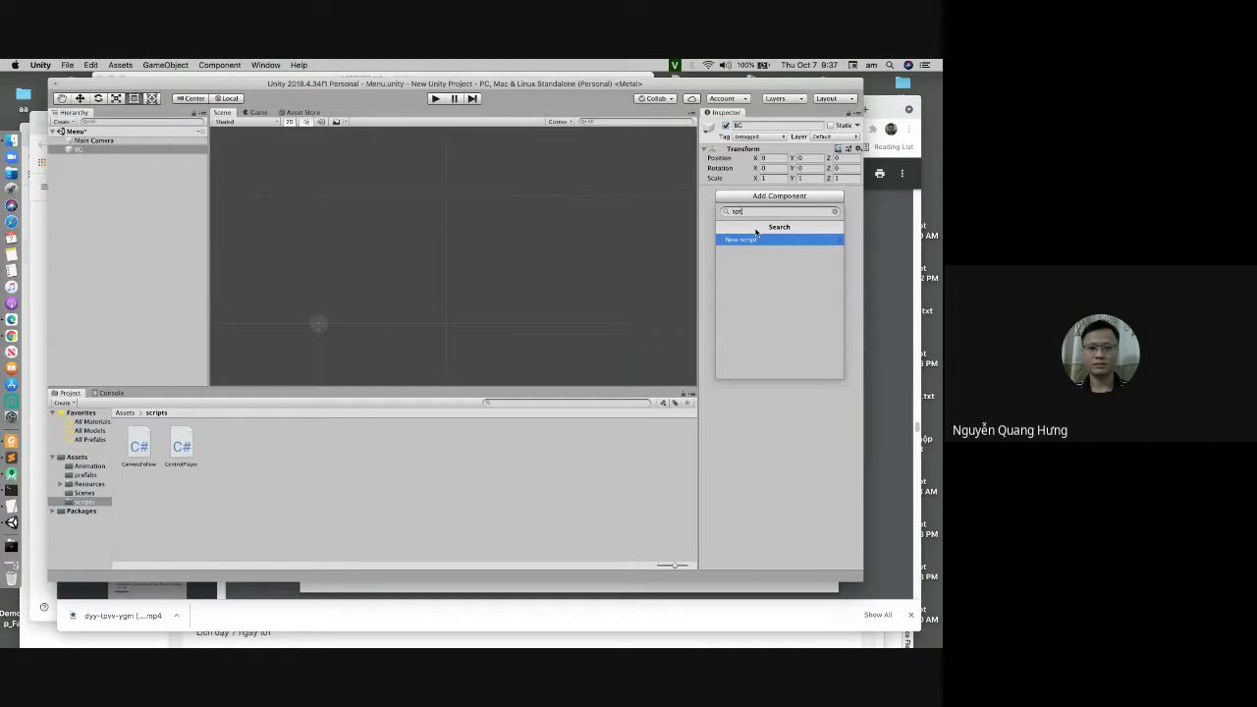
pyautogui.write('i')
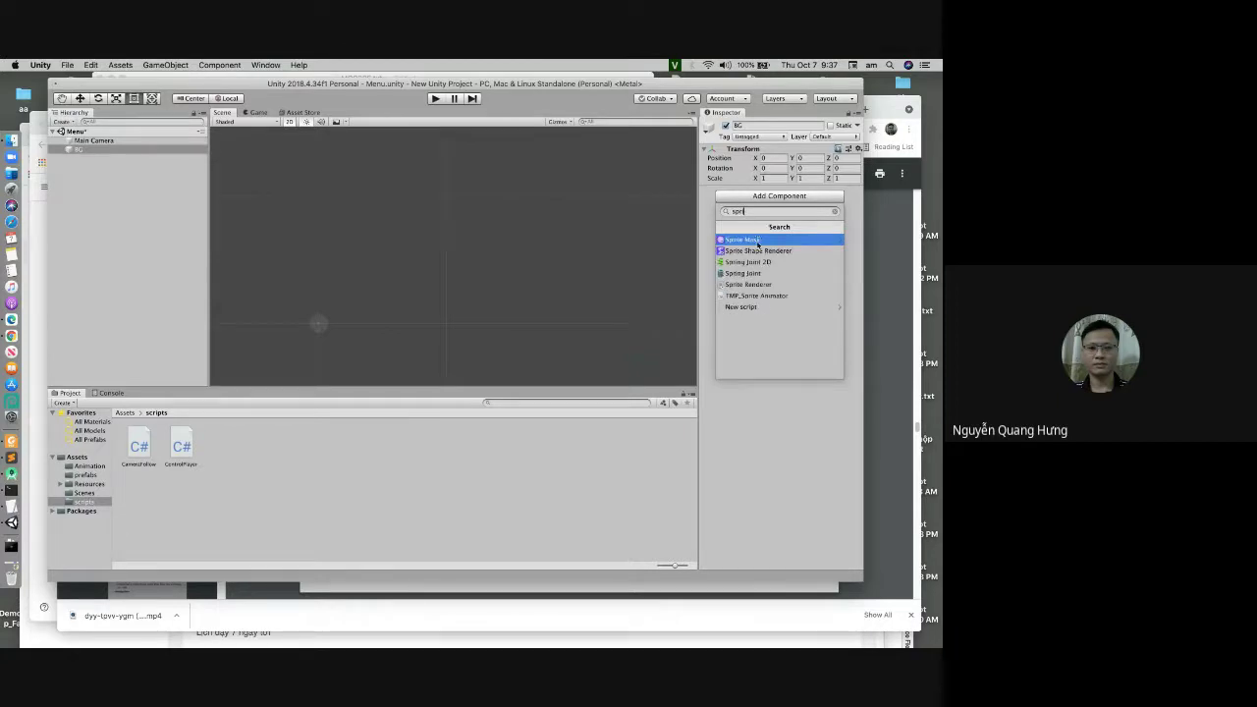
pyautogui.click(761, 283)
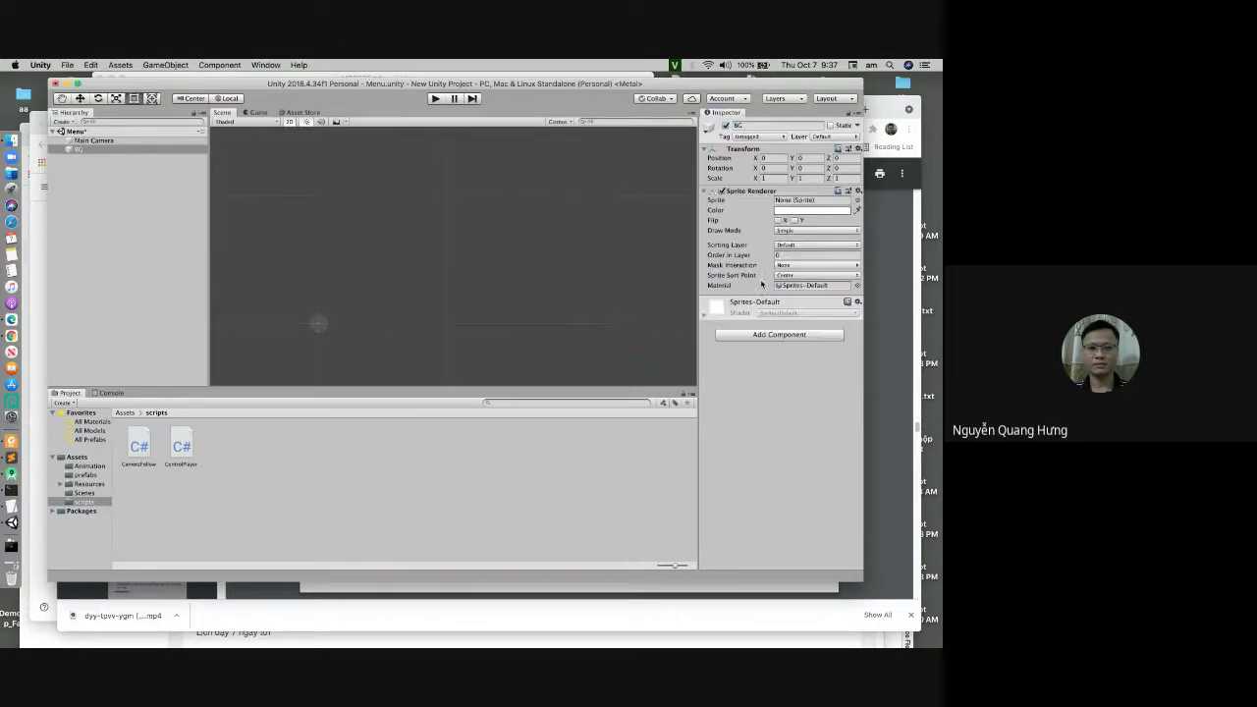
pyautogui.click(857, 200)
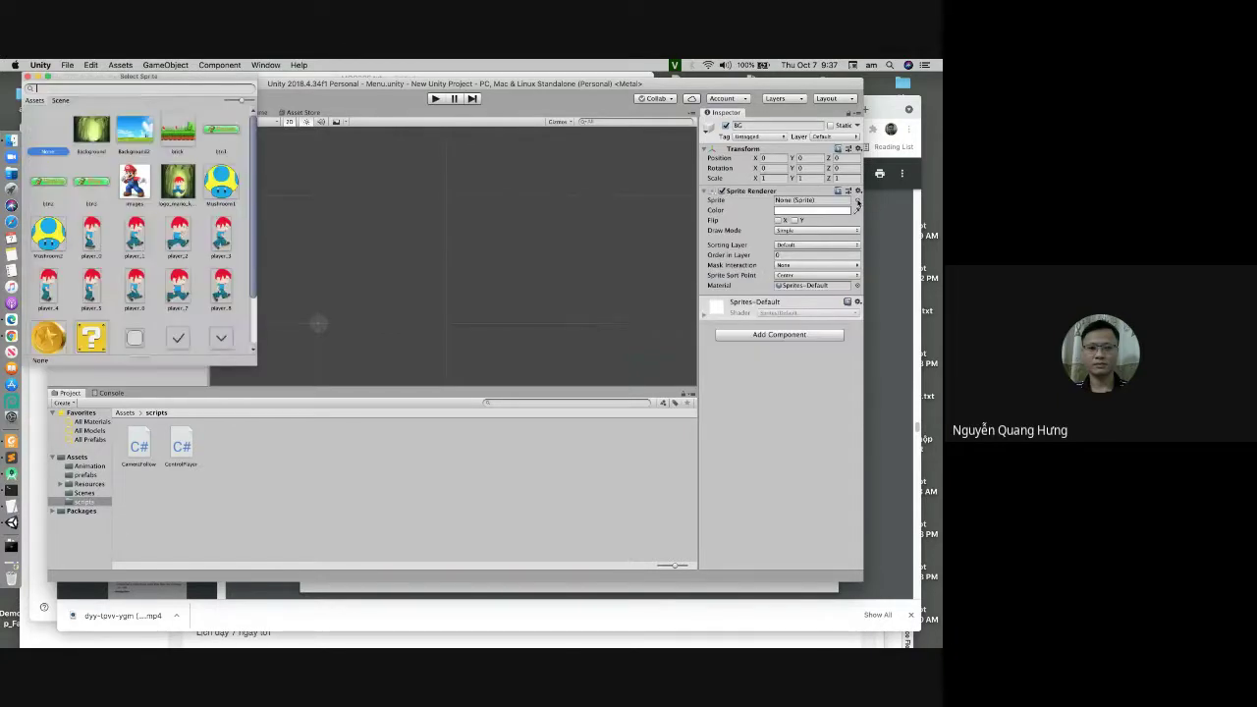
pyautogui.click(136, 131)
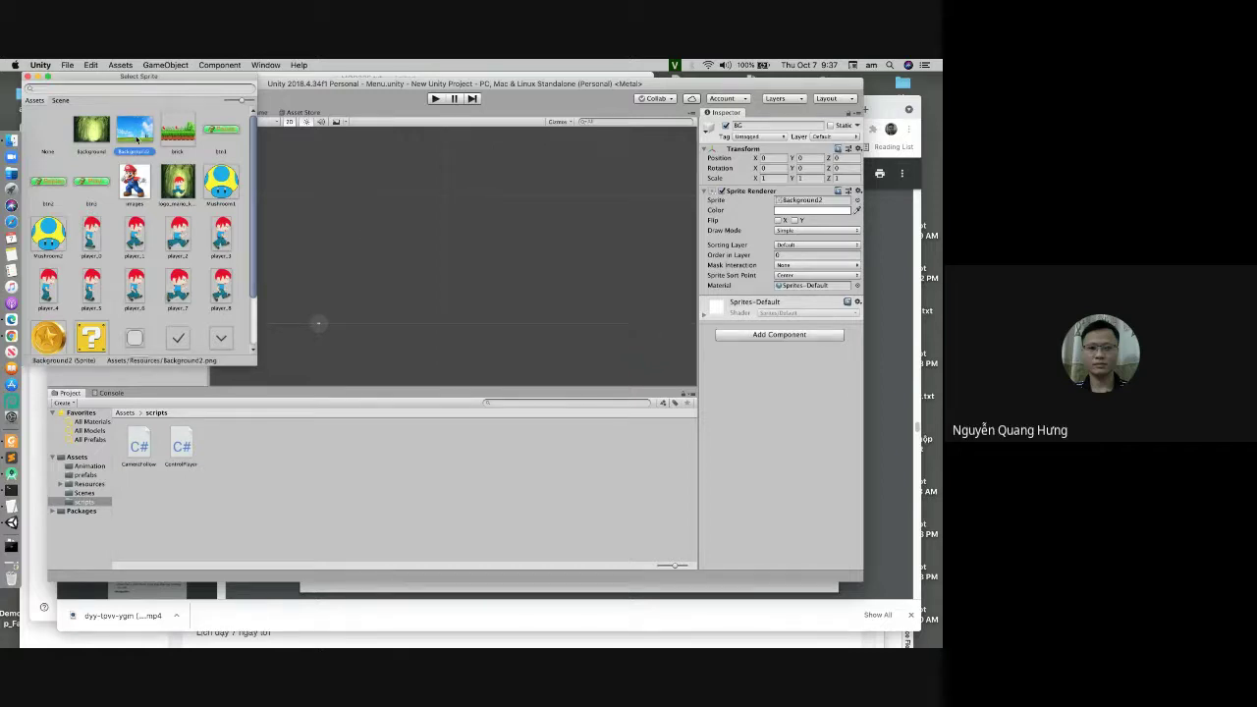
pyautogui.doubleClick(137, 140)
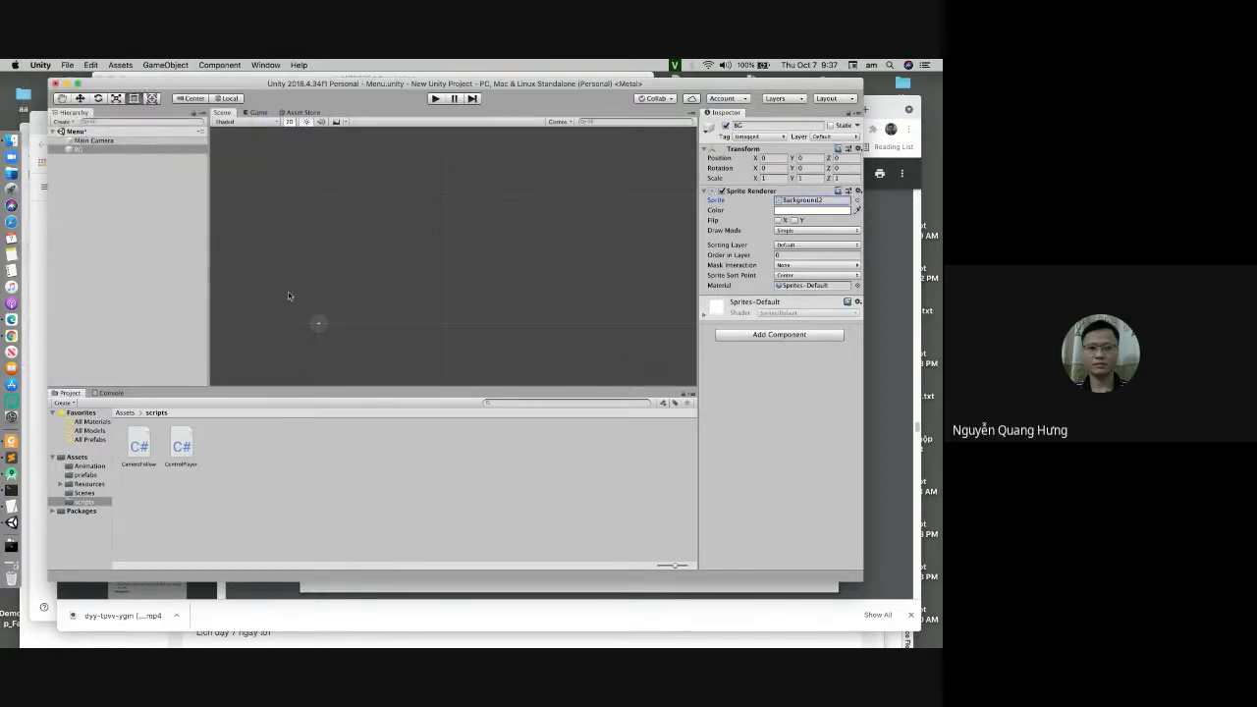
pyautogui.click(108, 140)
# Step: Switch to the Default editor layout and expand Menu in the Hierarchy
pyautogui.click(157, 149)
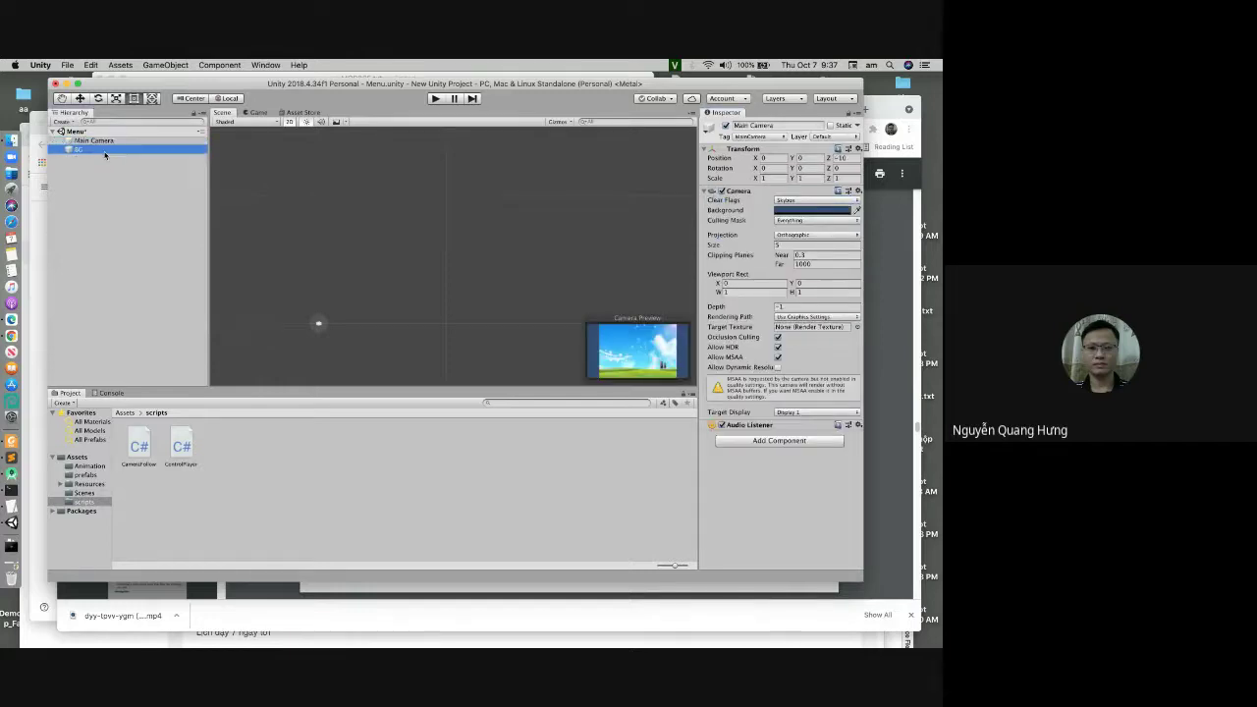
pyautogui.click(266, 65)
pyautogui.moveTo(298, 119)
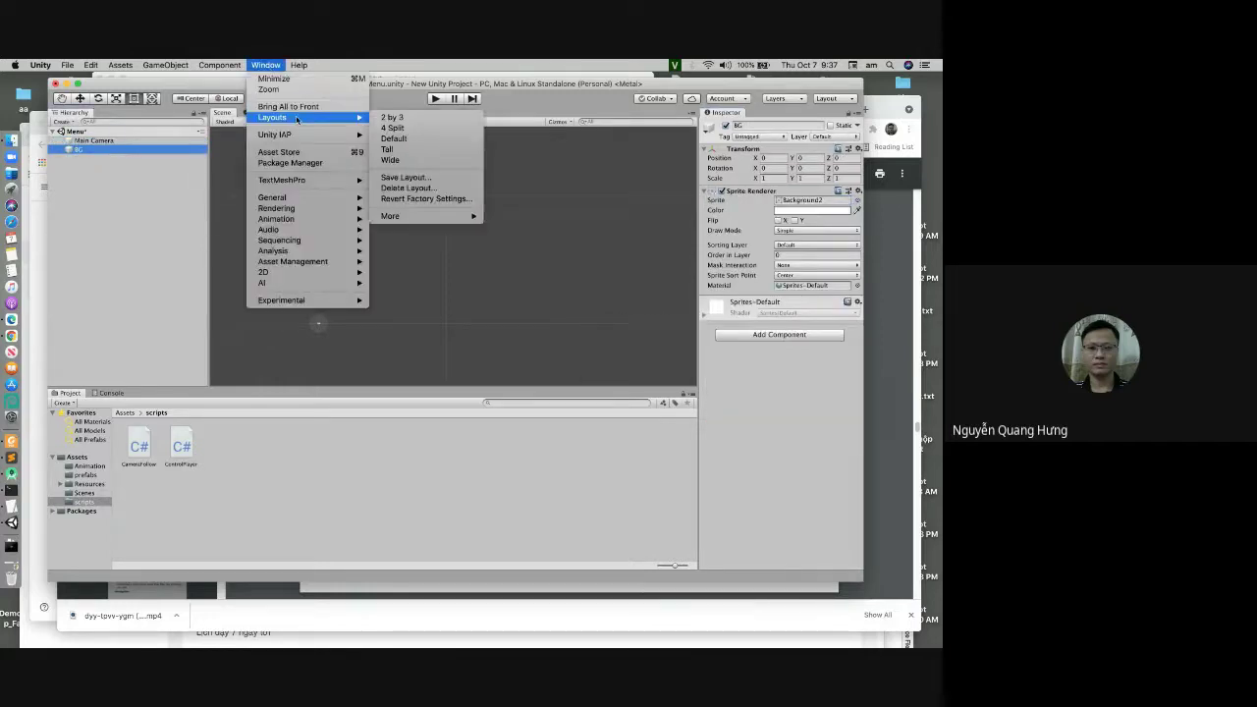
pyautogui.click(393, 138)
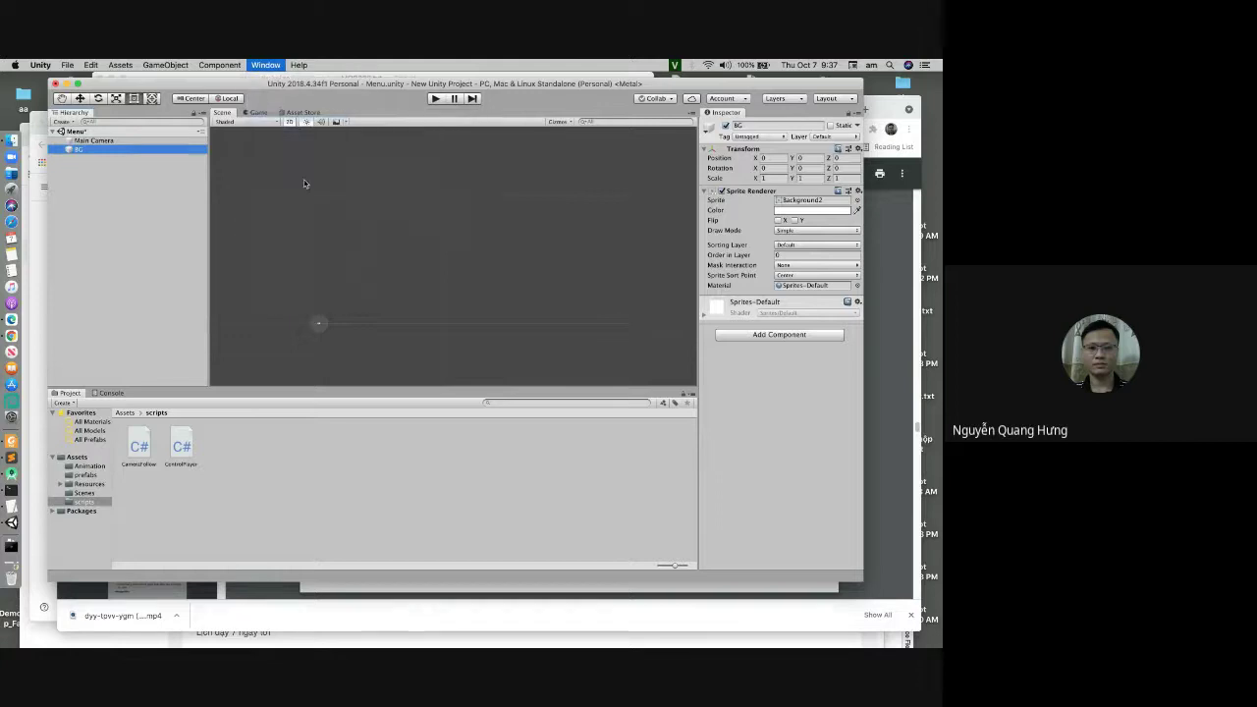
pyautogui.click(52, 132)
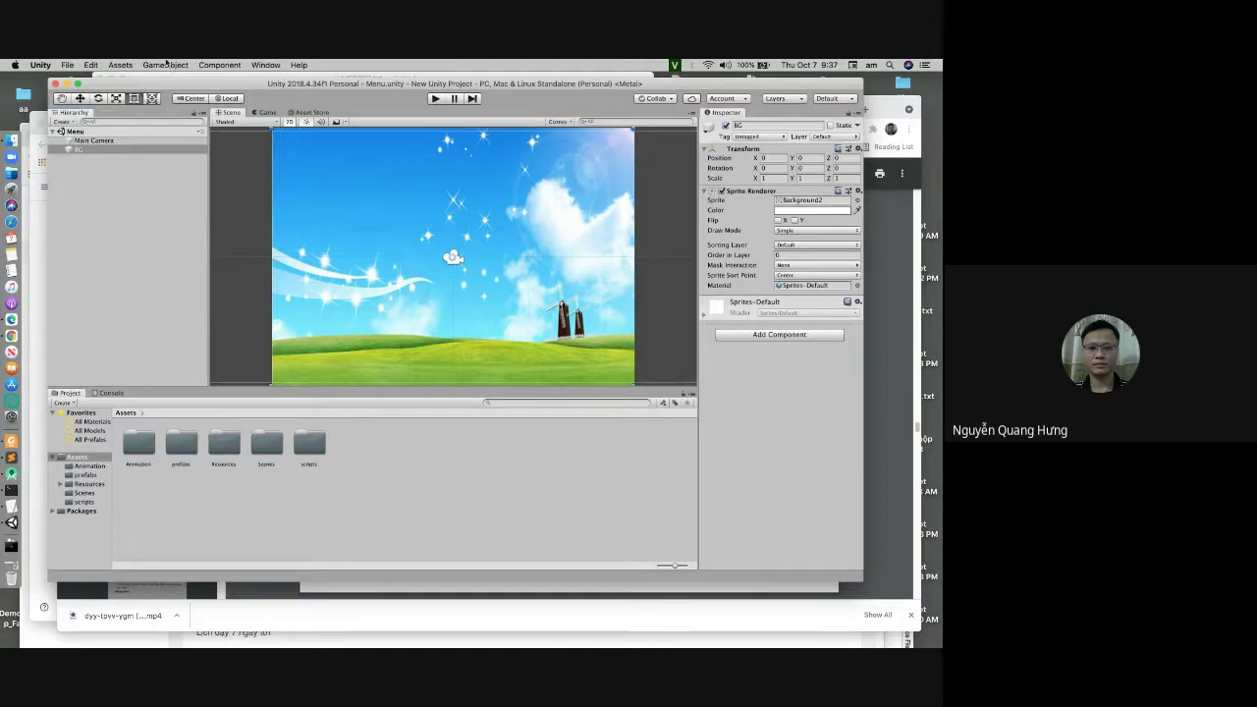
# Step: Add a UI Button via GameObject > UI > Button, creating a Canvas and EventSystem
pyautogui.click(68, 66)
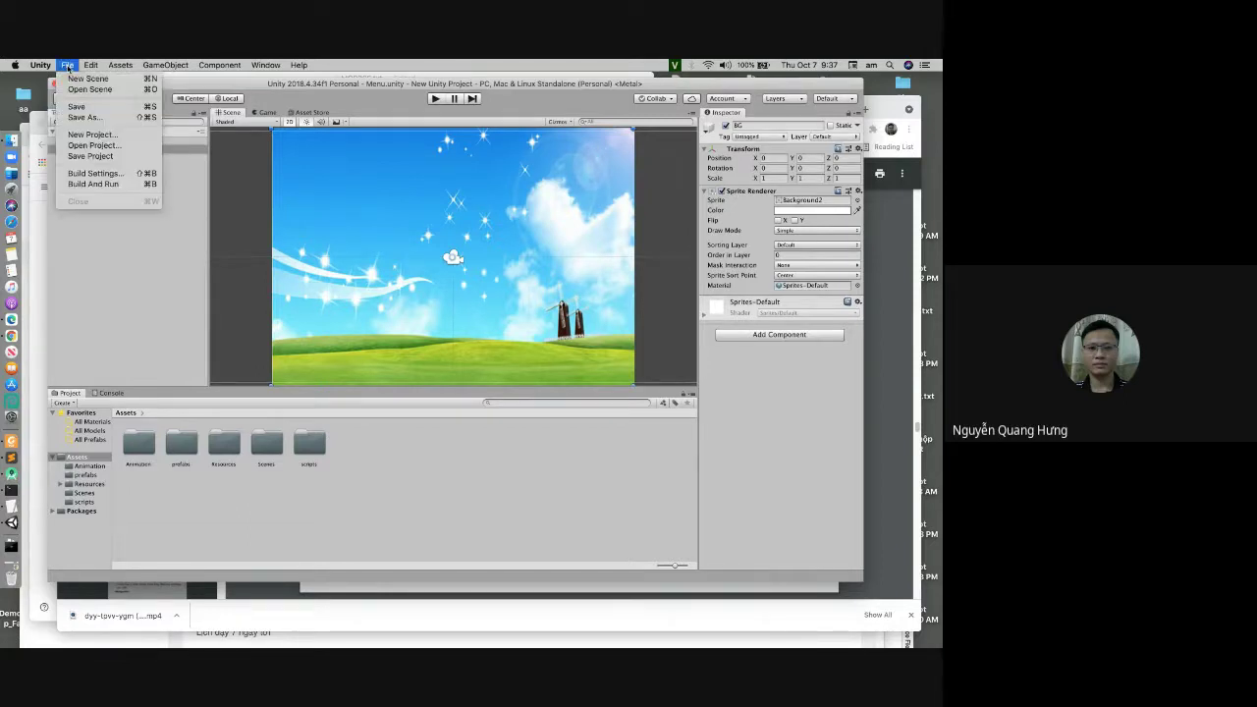
pyautogui.moveTo(171, 67)
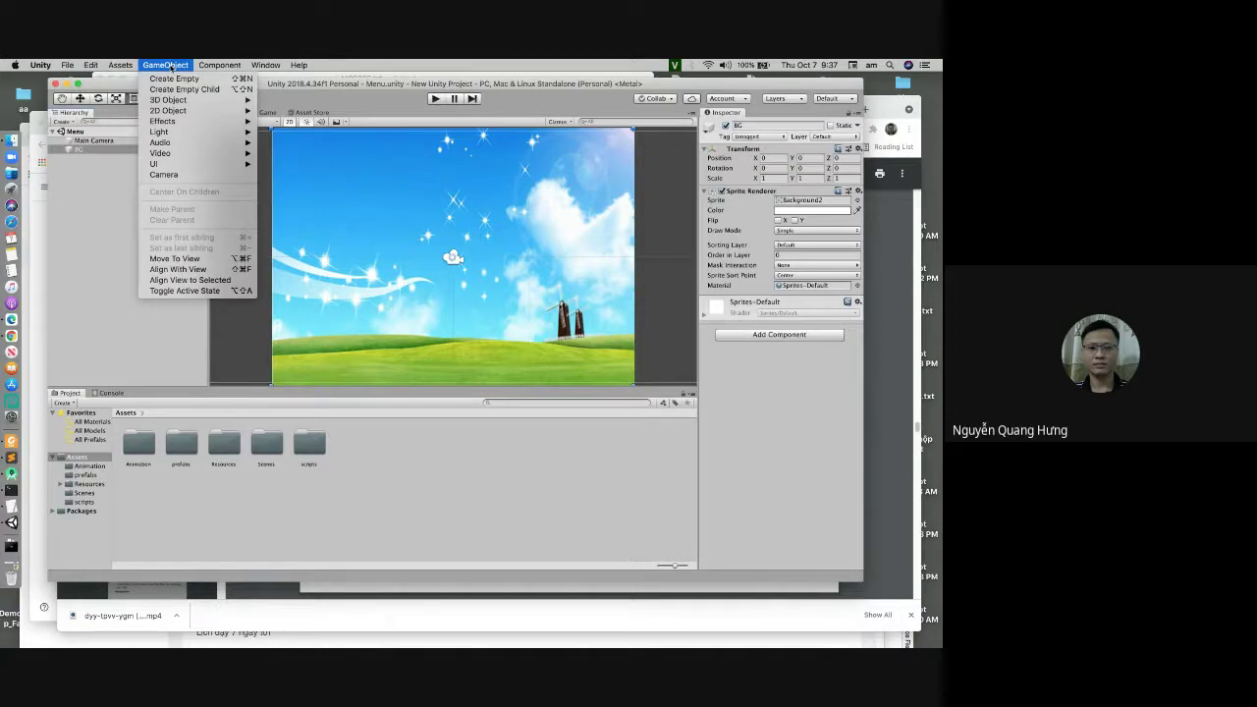
pyautogui.moveTo(226, 164)
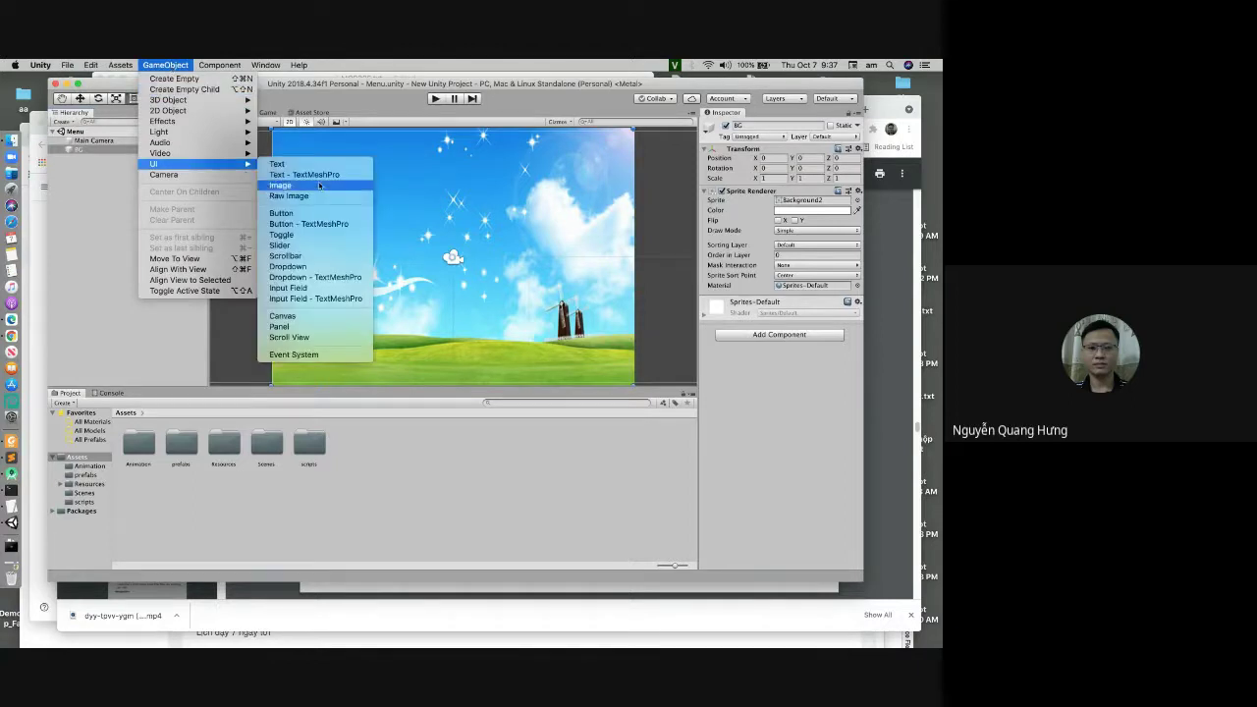
pyautogui.click(285, 213)
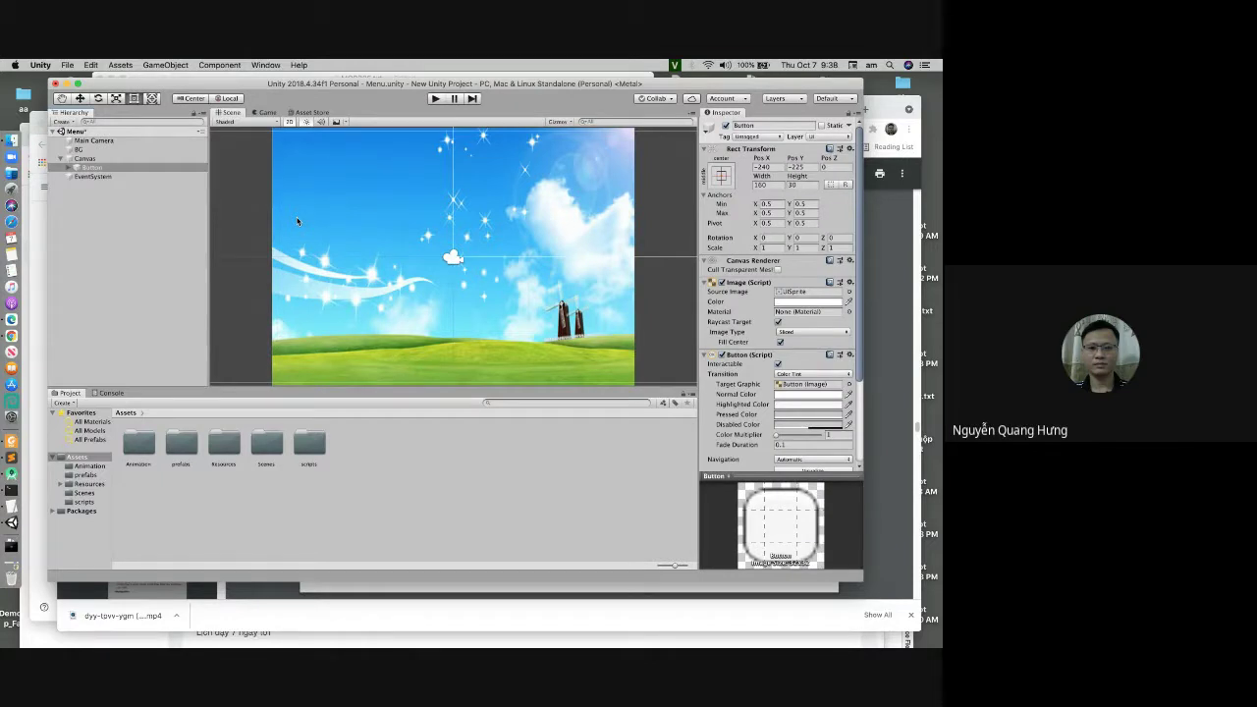
# Step: Launch Paintbrush and create a new 640x480 blank image in an enlarged window
pyautogui.press('super+space')
pyautogui.write('paintbrush')
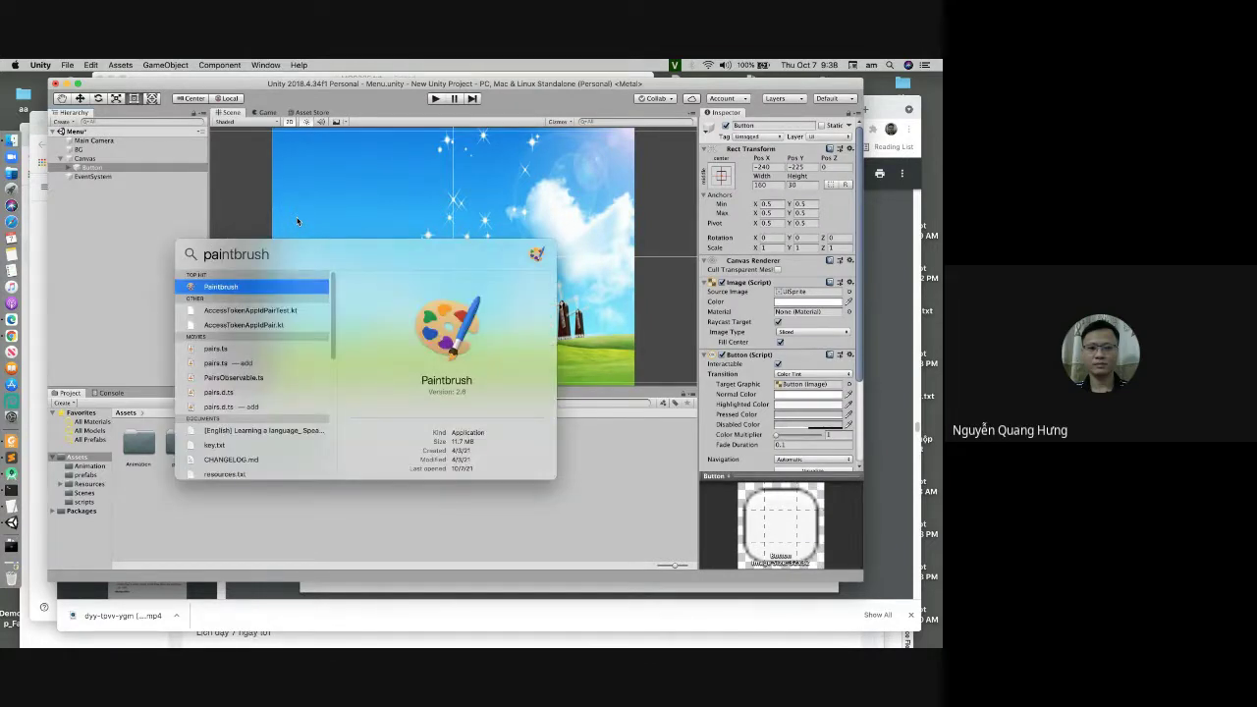
pyautogui.press('Return')
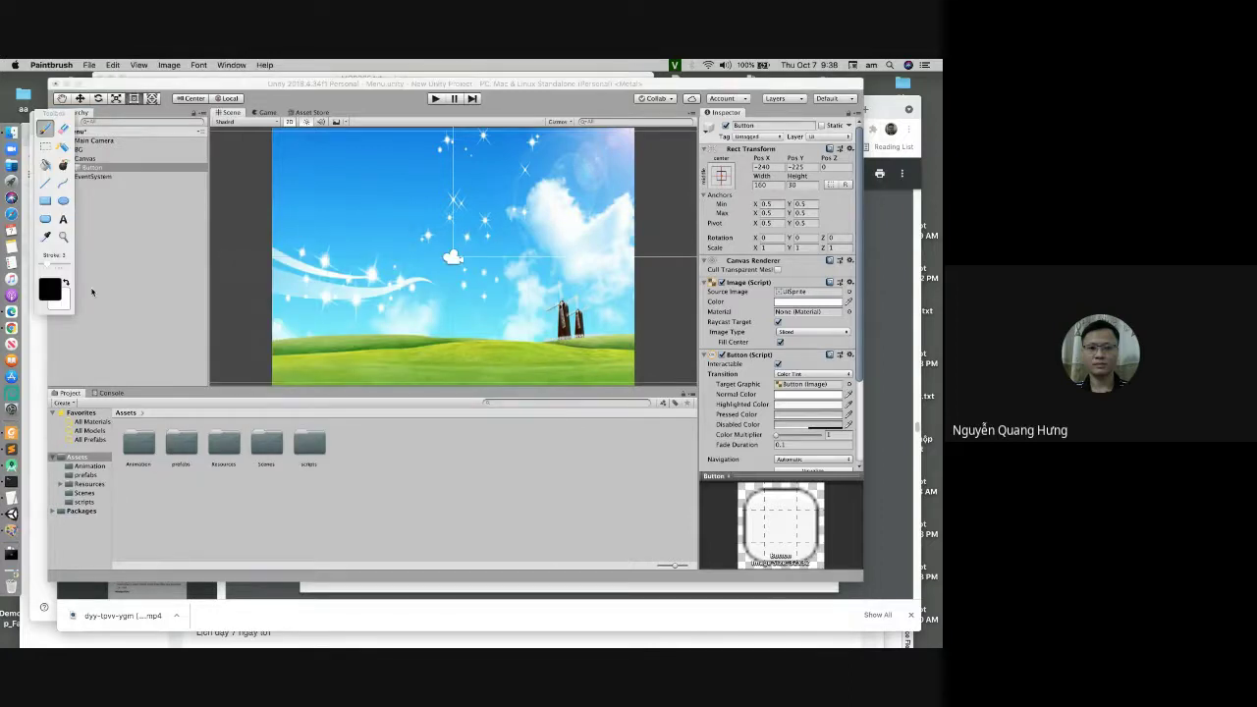
pyautogui.press('Escape')
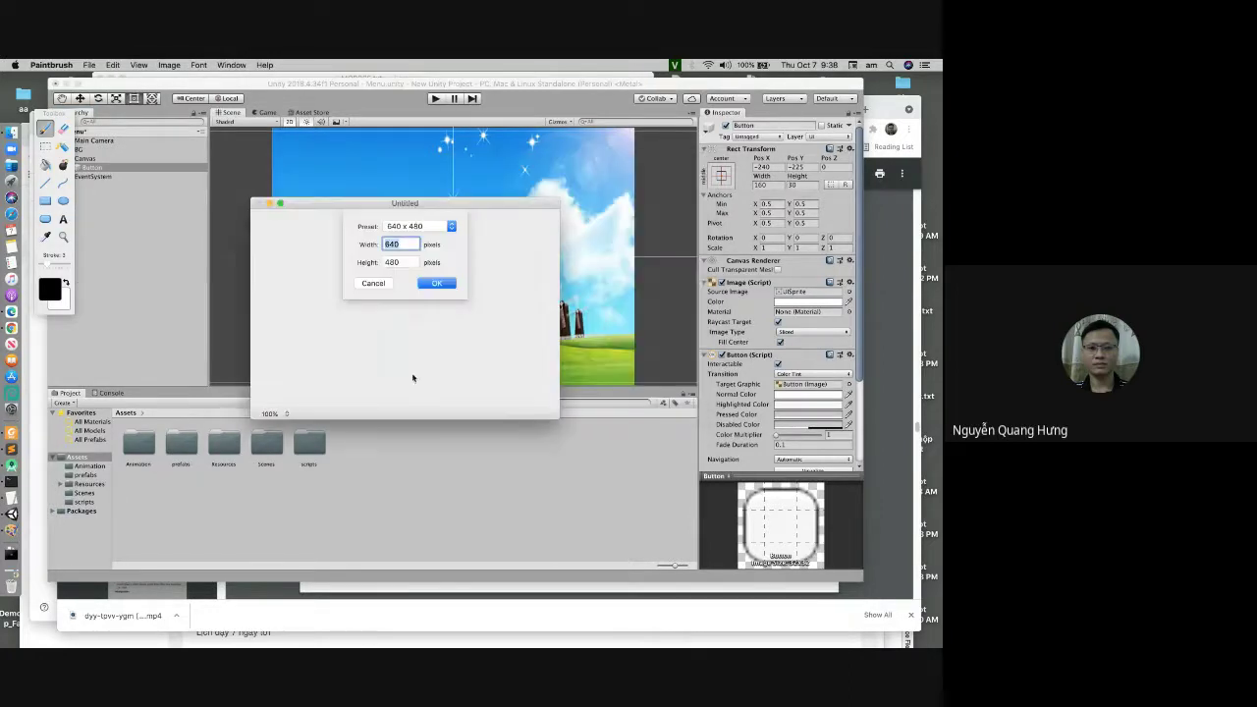
pyautogui.click(426, 284)
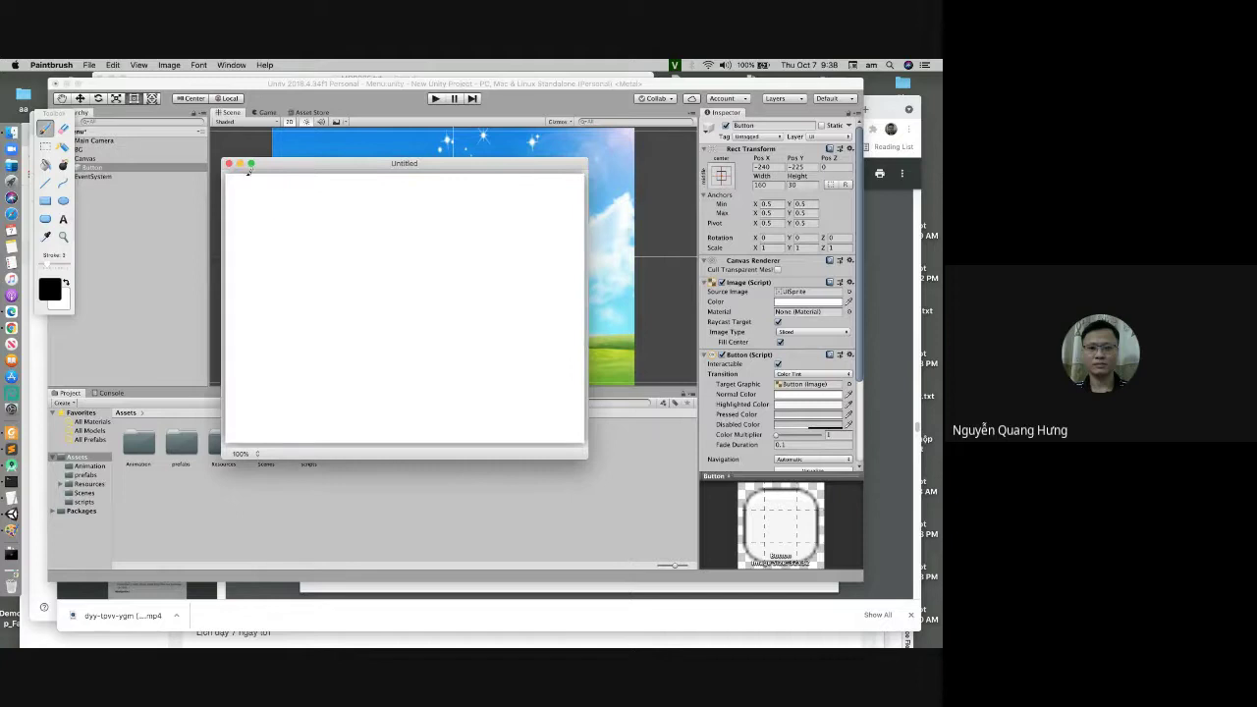
pyautogui.click(252, 164)
# Step: Draw a large rectangle, a small one at its bottom-left, and a magenta box inside
pyautogui.click(46, 202)
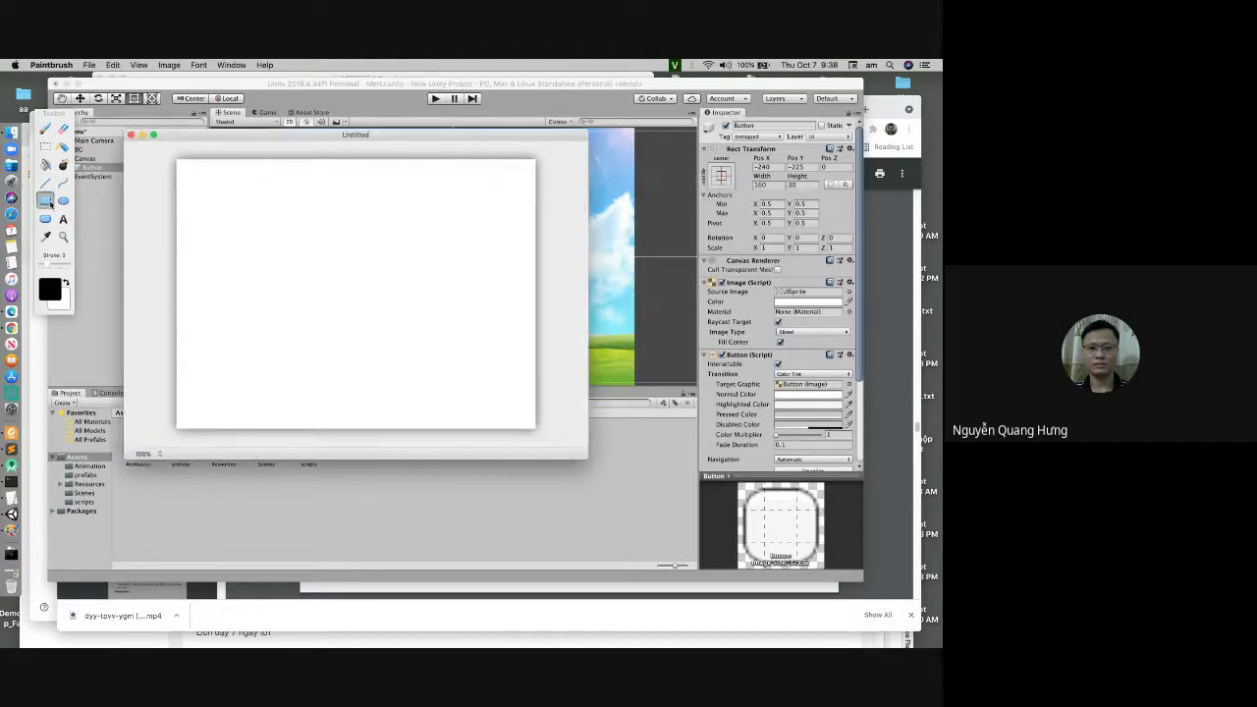
pyautogui.moveTo(277, 176); pyautogui.dragTo(505, 353)
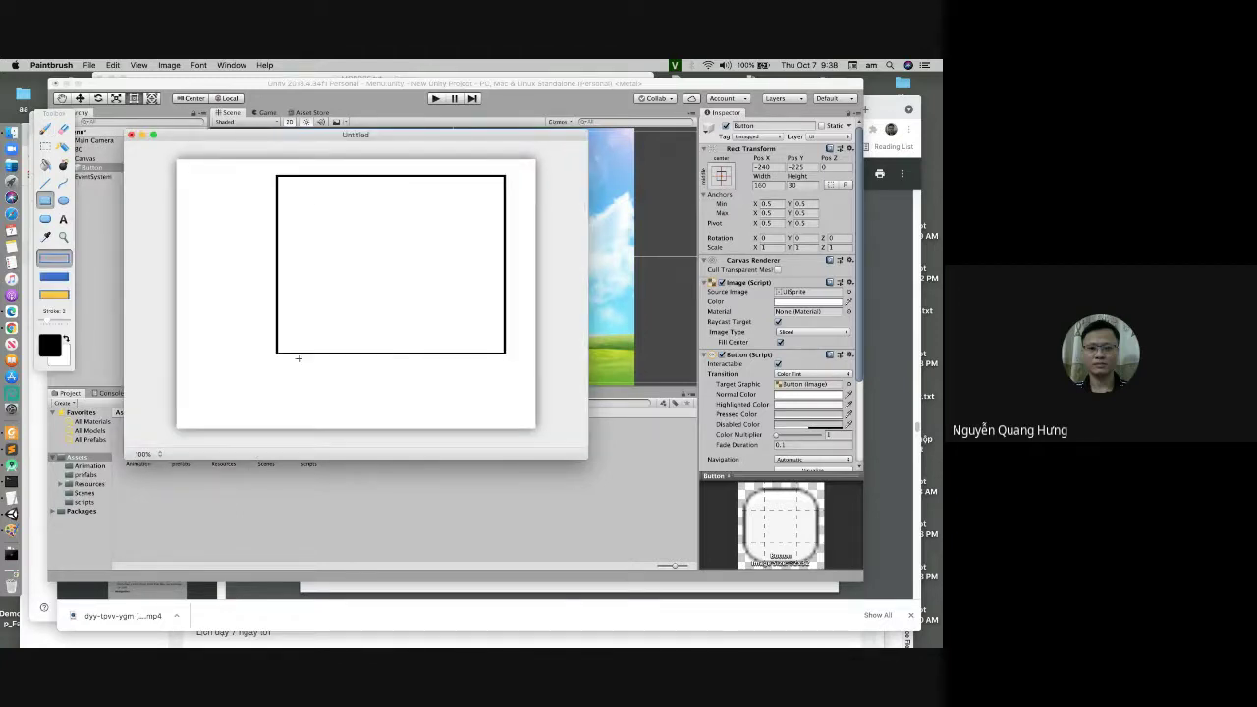
pyautogui.moveTo(258, 345); pyautogui.dragTo(293, 362)
pyautogui.click(50, 345)
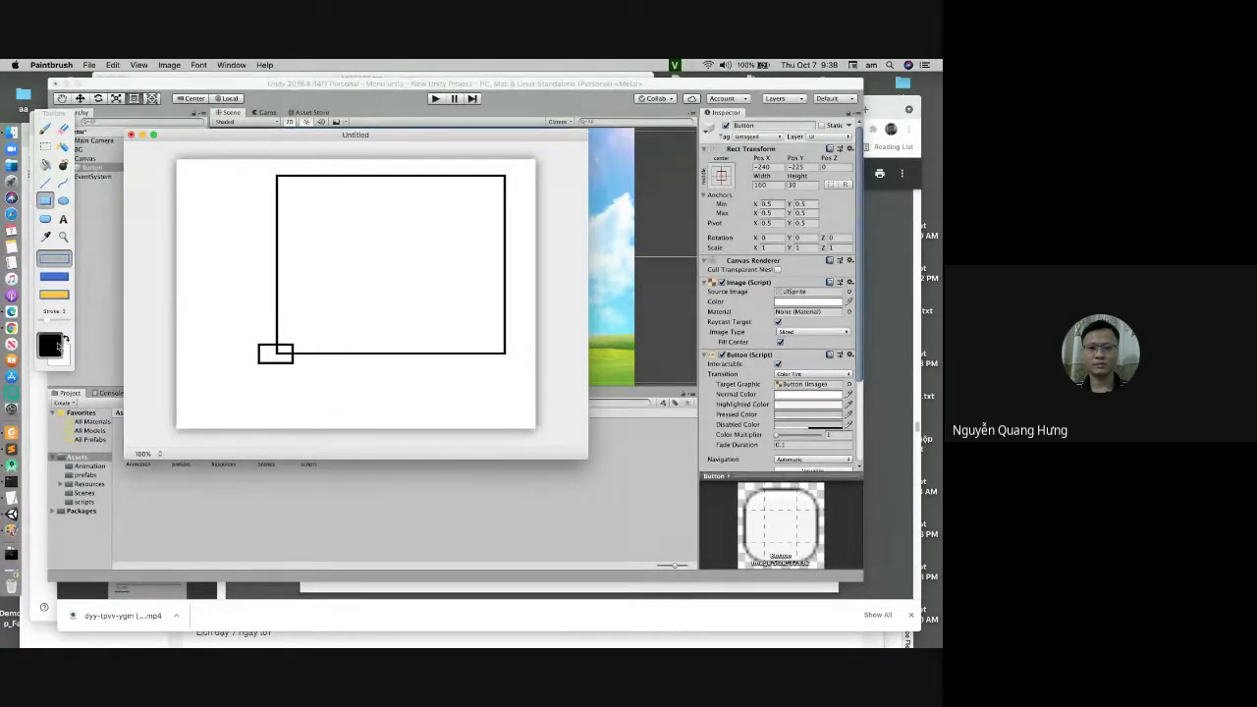
pyautogui.click(593, 530)
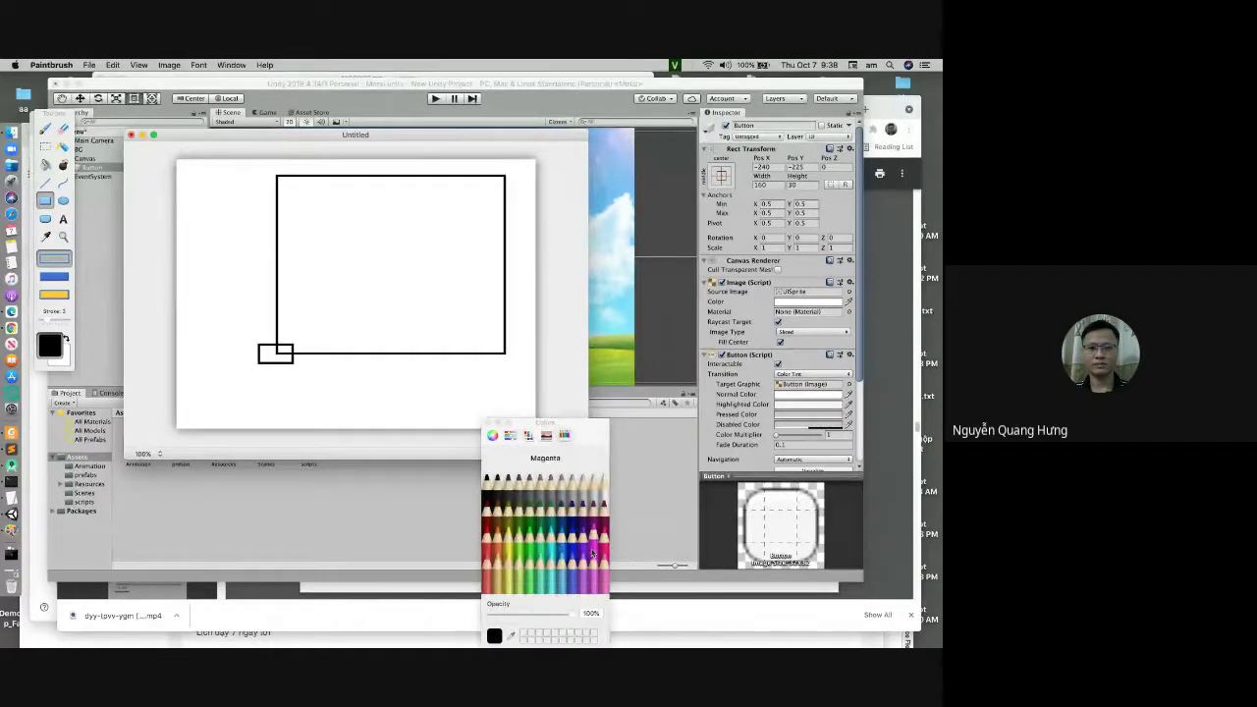
pyautogui.moveTo(358, 248); pyautogui.dragTo(400, 269)
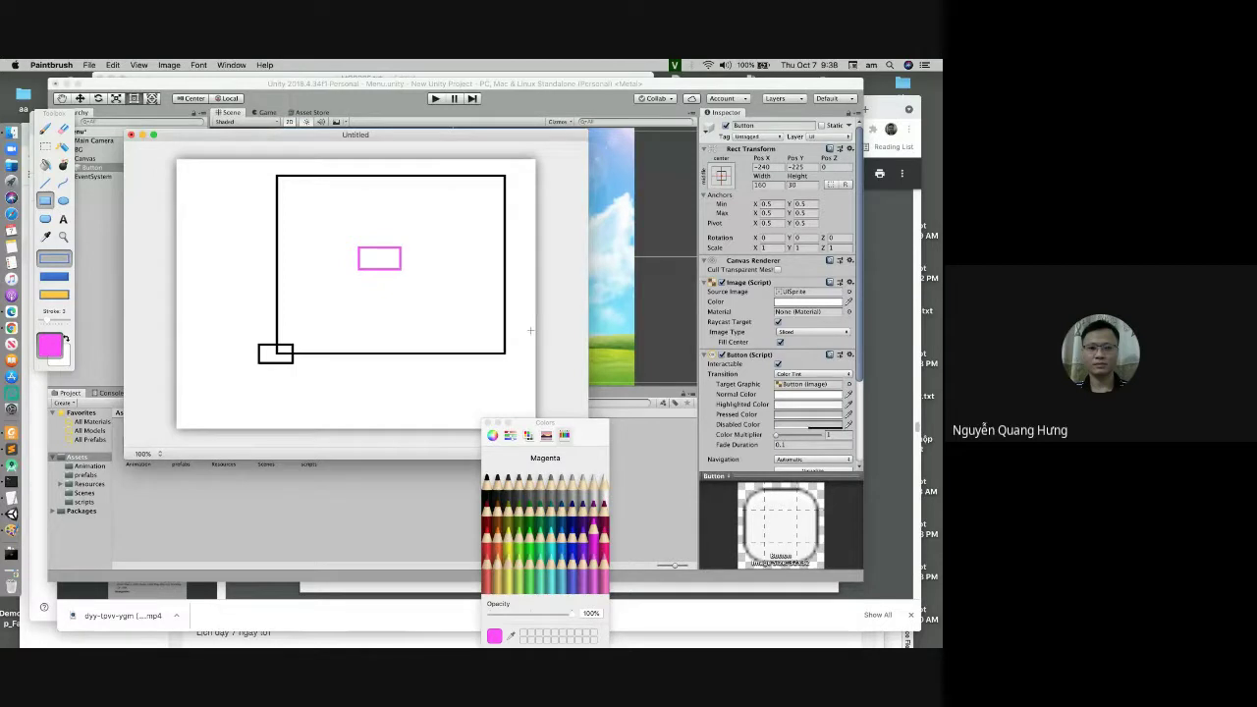
pyautogui.click(487, 422)
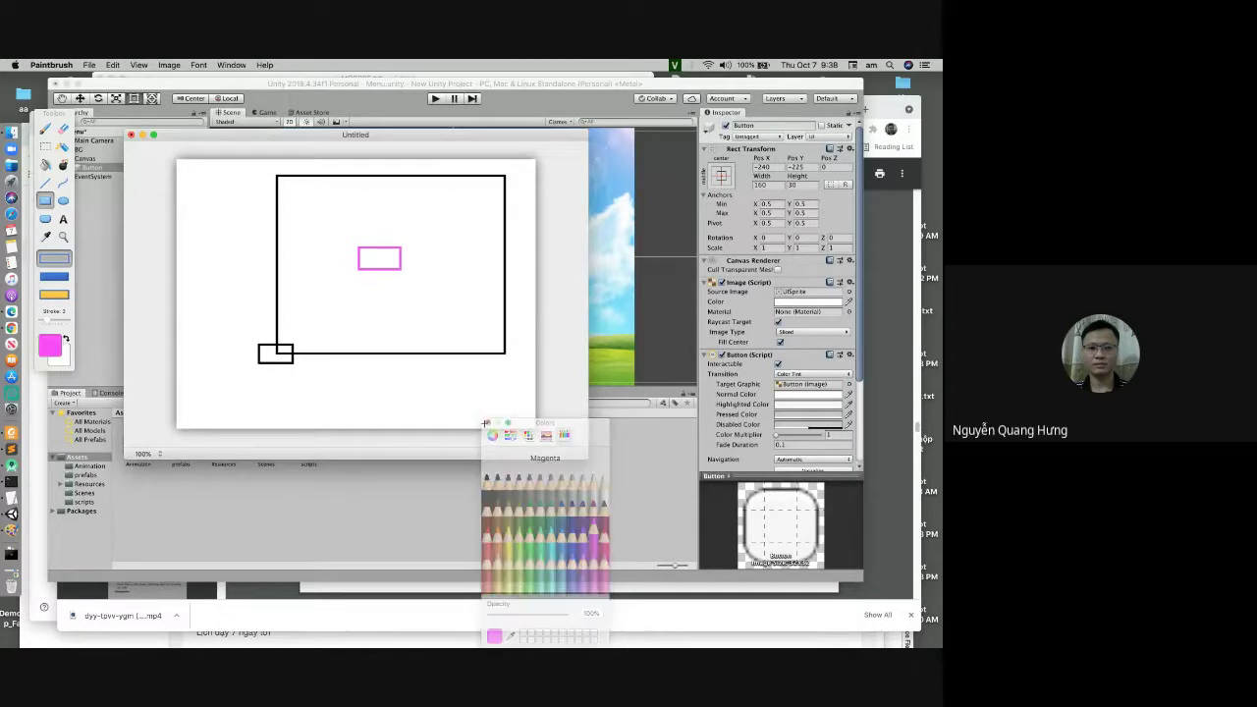
pyautogui.click(639, 87)
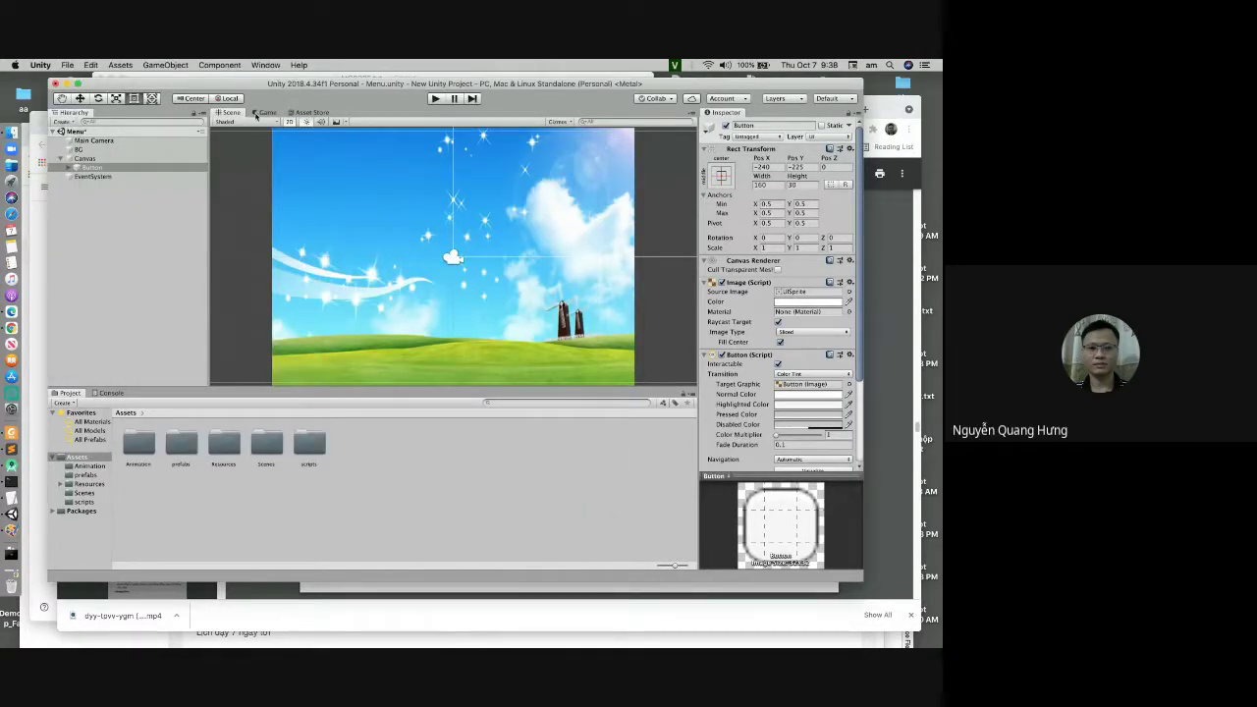
# Step: Select the Button and frame the whole Canvas in the Scene view
pyautogui.scroll(-10, 328, 178)
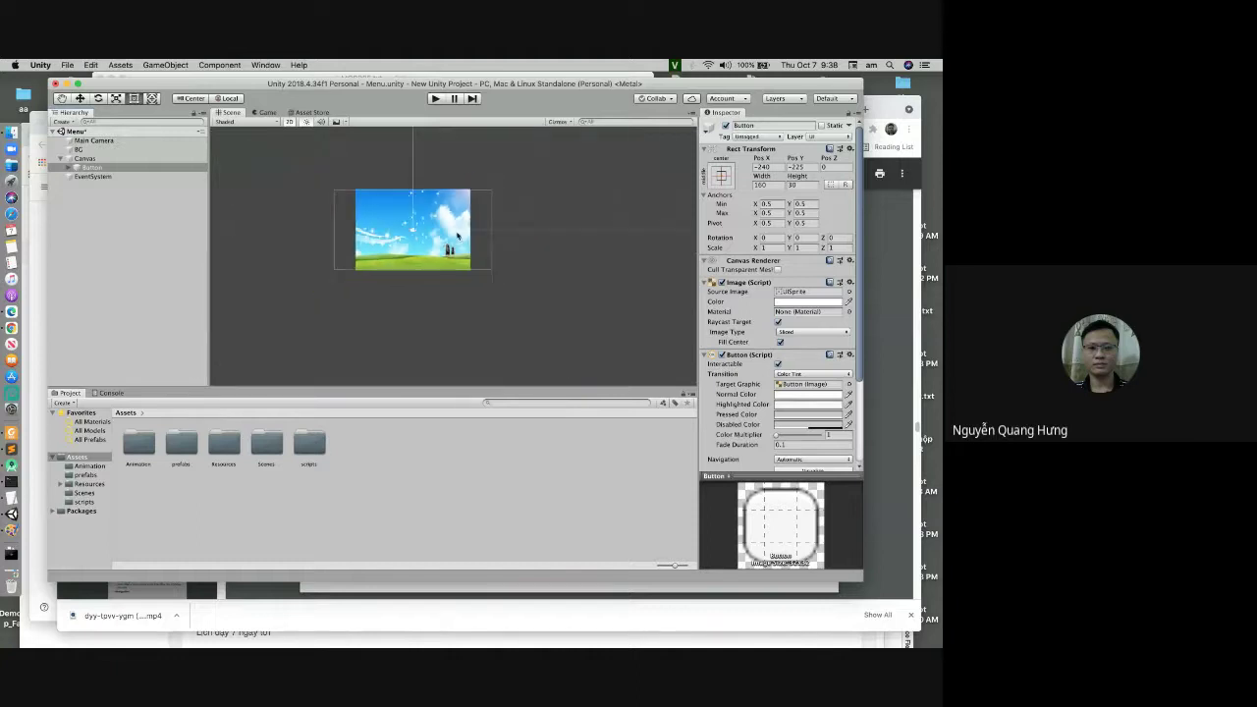
pyautogui.scroll(-3, 496, 228)
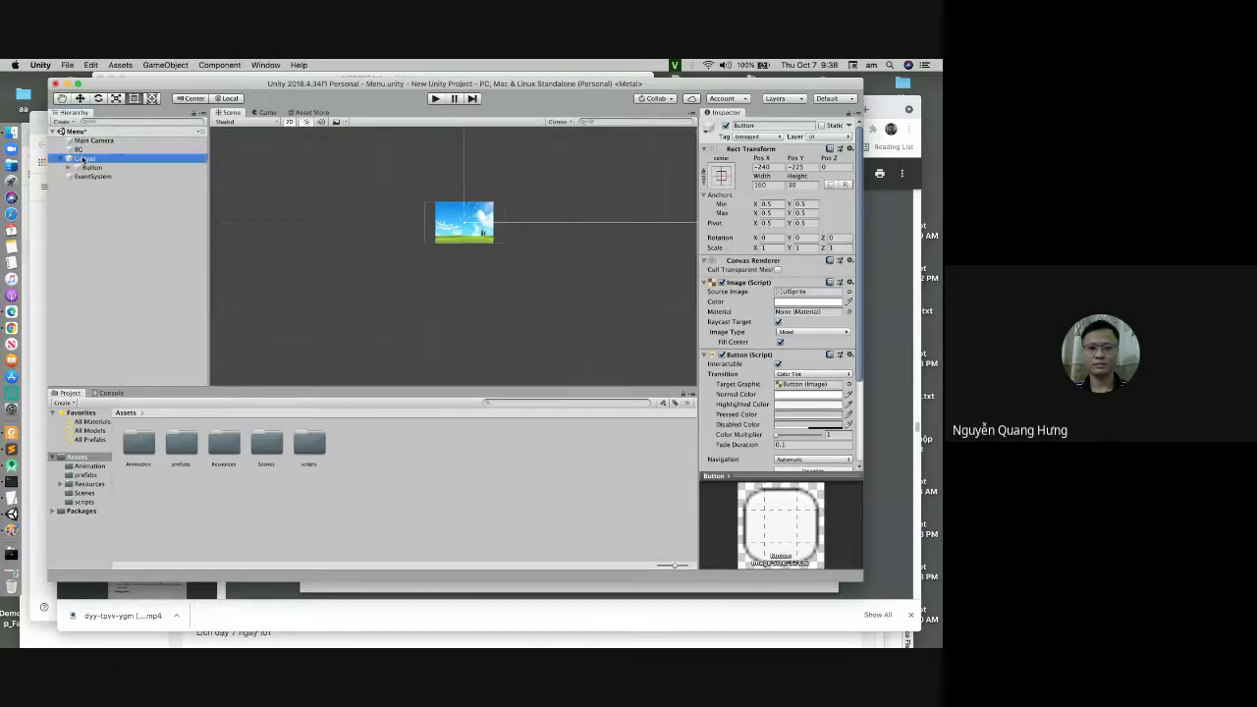
pyautogui.click(424, 207)
pyautogui.moveTo(424, 206)
pyautogui.mouseDown(button='middle')
pyautogui.moveTo(626, 196)
pyautogui.moveTo(384, 300)
pyautogui.mouseUp(button='middle')
pyautogui.scroll(-3, 606, 213)
pyautogui.scroll(-3, 665, 191)
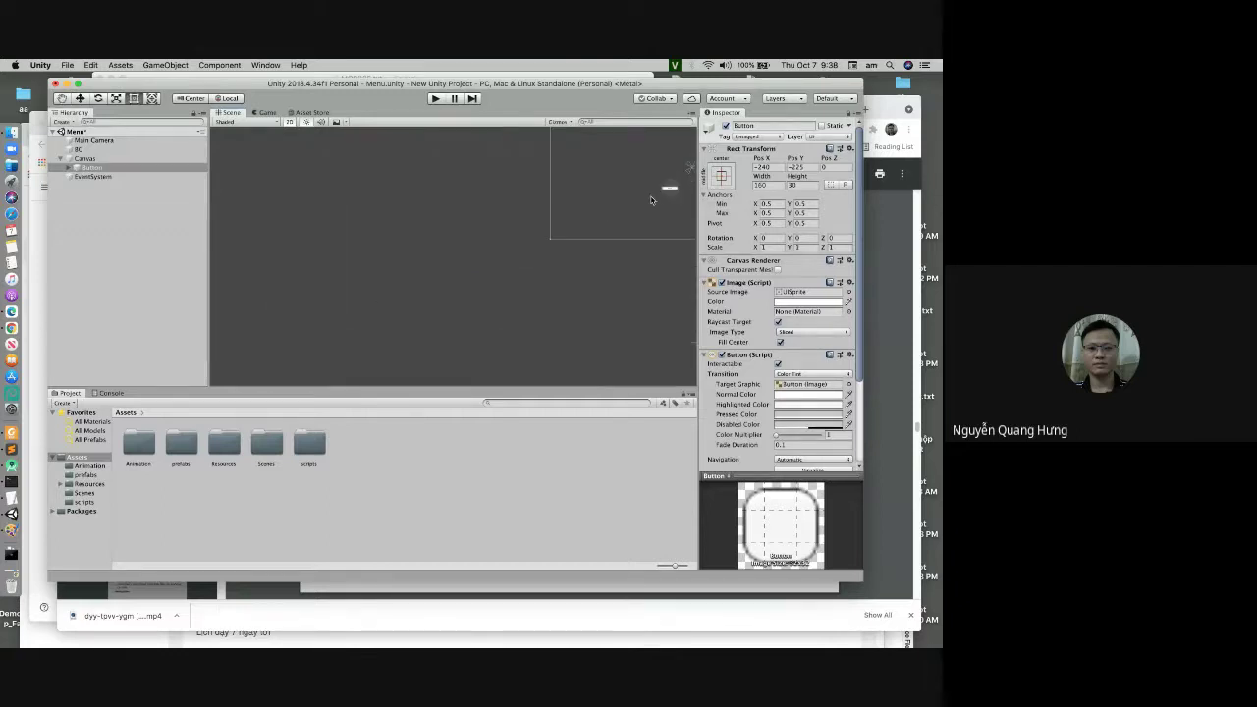
pyautogui.moveTo(664, 190); pyautogui.dragTo(411, 283, button='middle')
pyautogui.scroll(2, 423, 283)
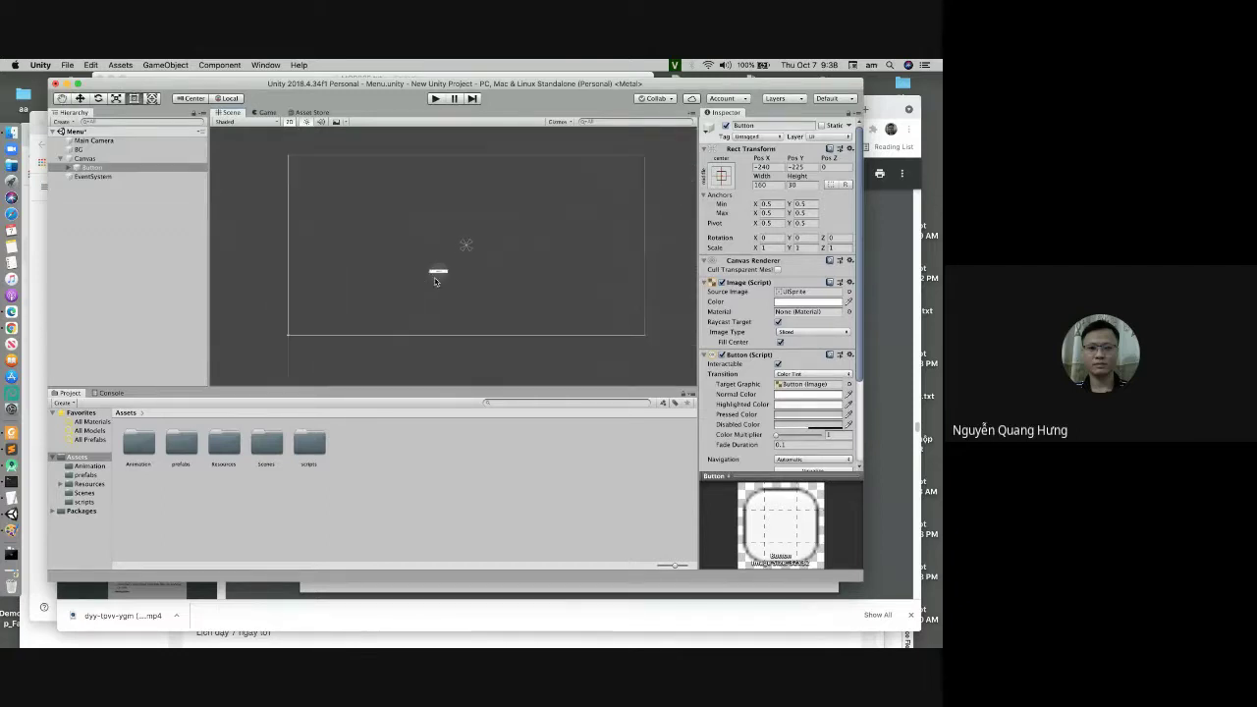
# Step: Drag the Button with the Move tool to Pos X 25, Pos Y -326
pyautogui.click(79, 98)
pyautogui.moveTo(486, 271); pyautogui.dragTo(512, 272)
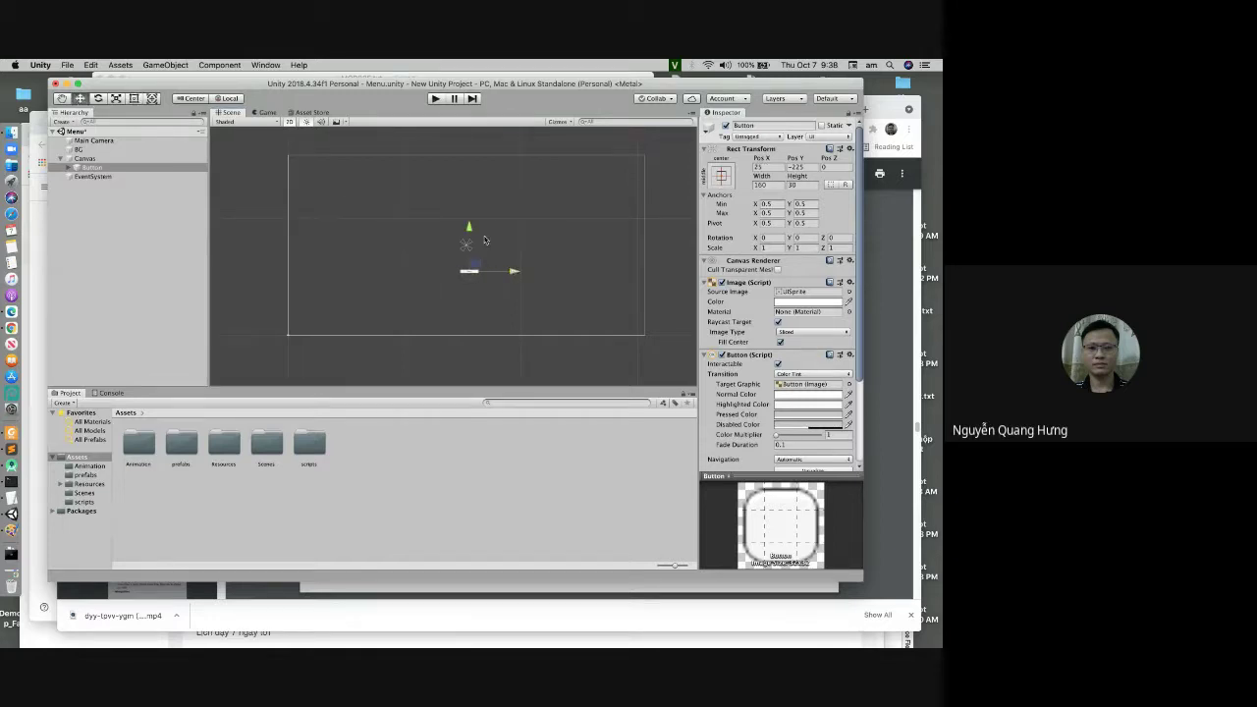
pyautogui.moveTo(468, 227)
pyautogui.mouseDown()
pyautogui.moveTo(468, 201)
pyautogui.moveTo(459, 239)
pyautogui.mouseUp()
pyautogui.click(537, 267)
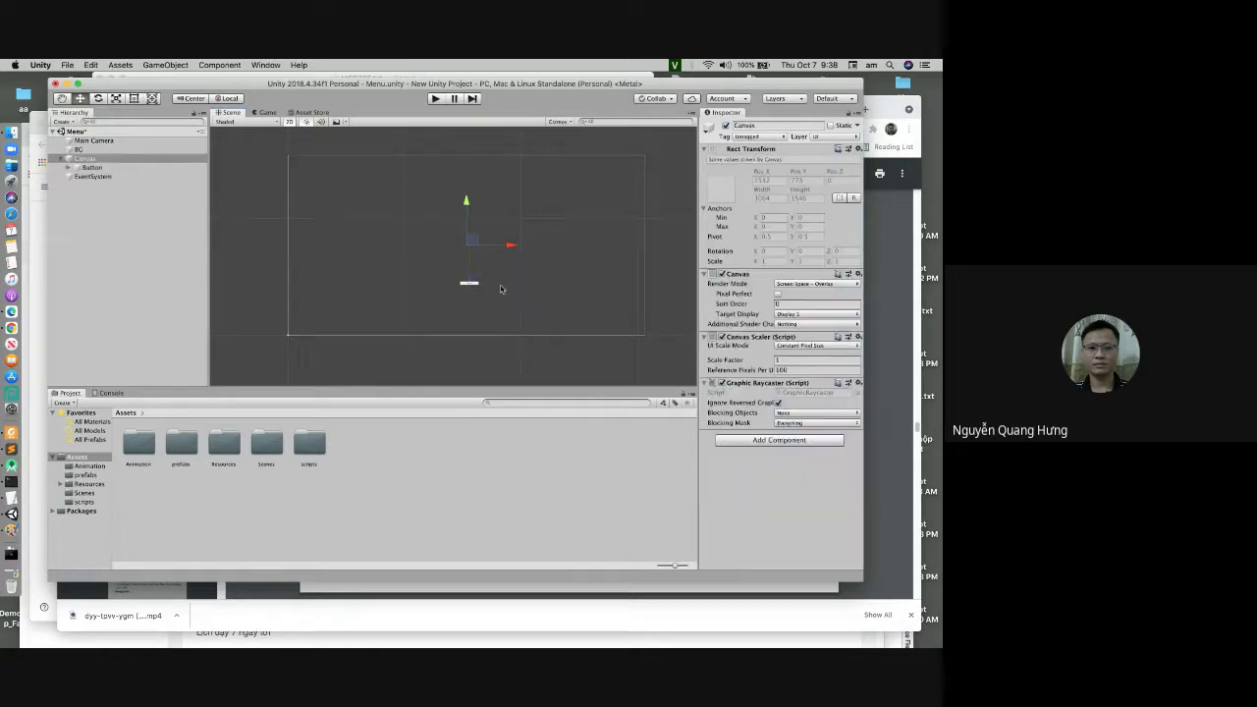
pyautogui.scroll(5, 499, 287)
pyautogui.click(343, 276)
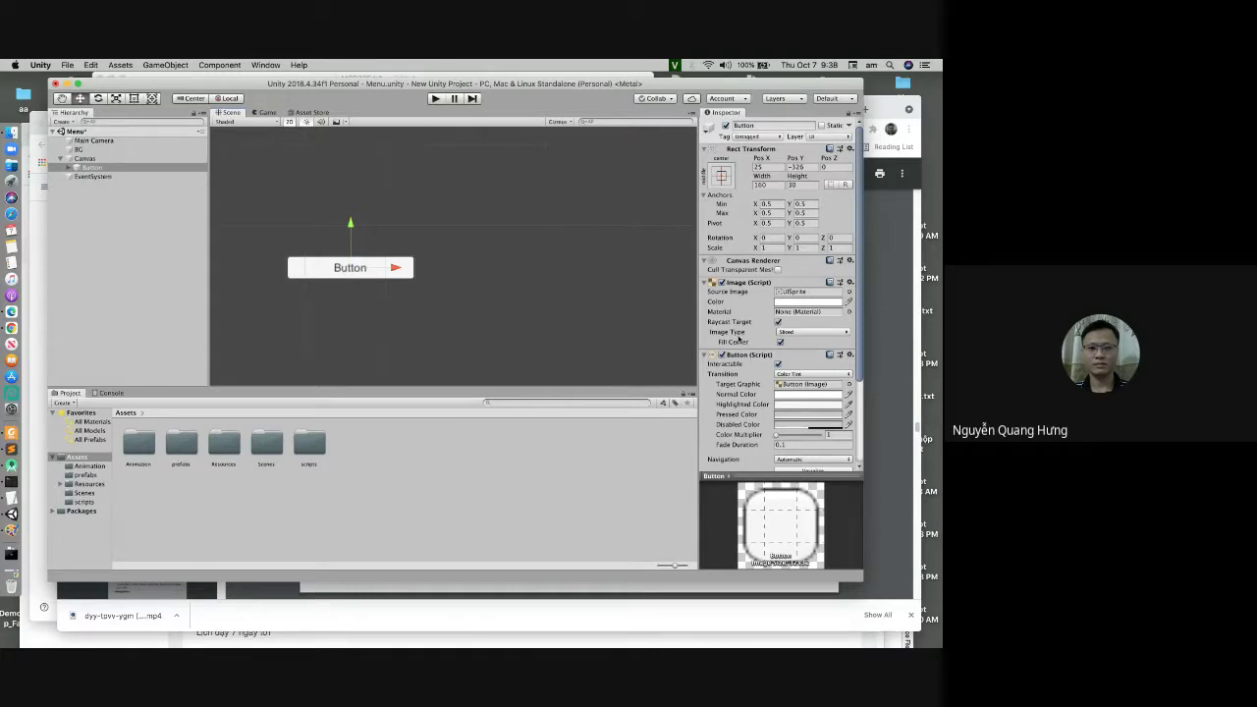
# Step: Delete the Text child under the Button so it has no label
pyautogui.click(65, 168)
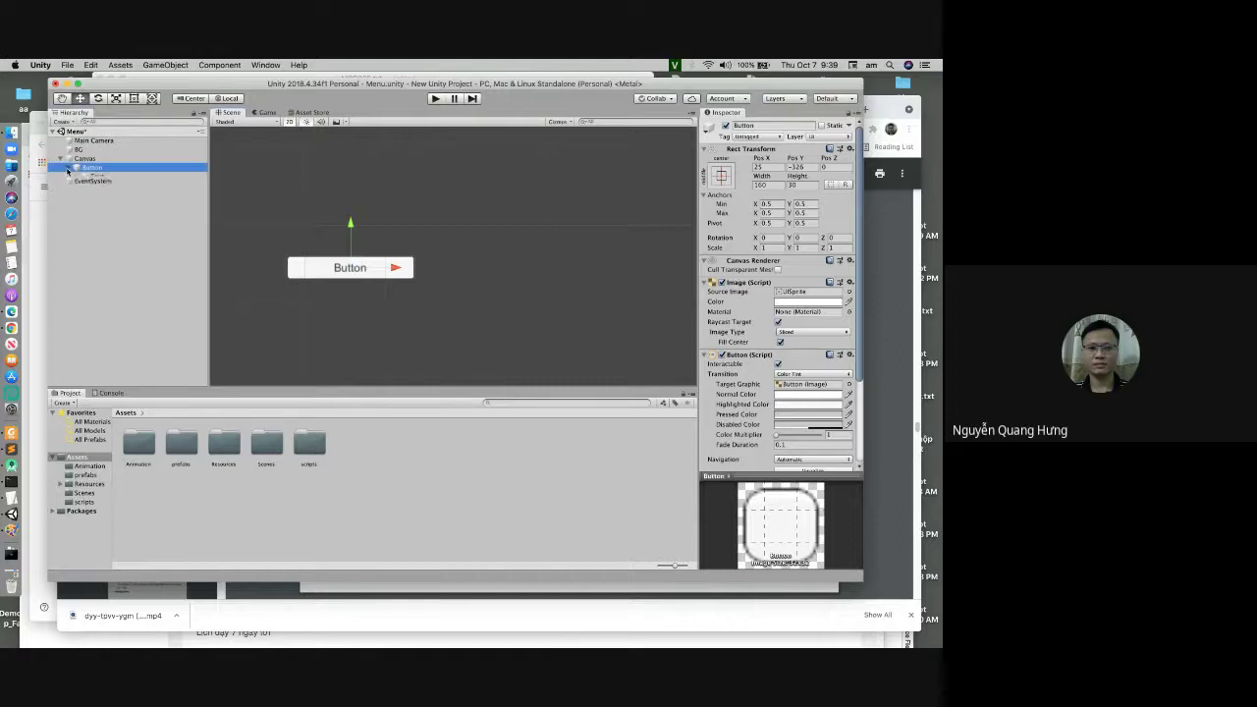
pyautogui.rightClick(97, 177)
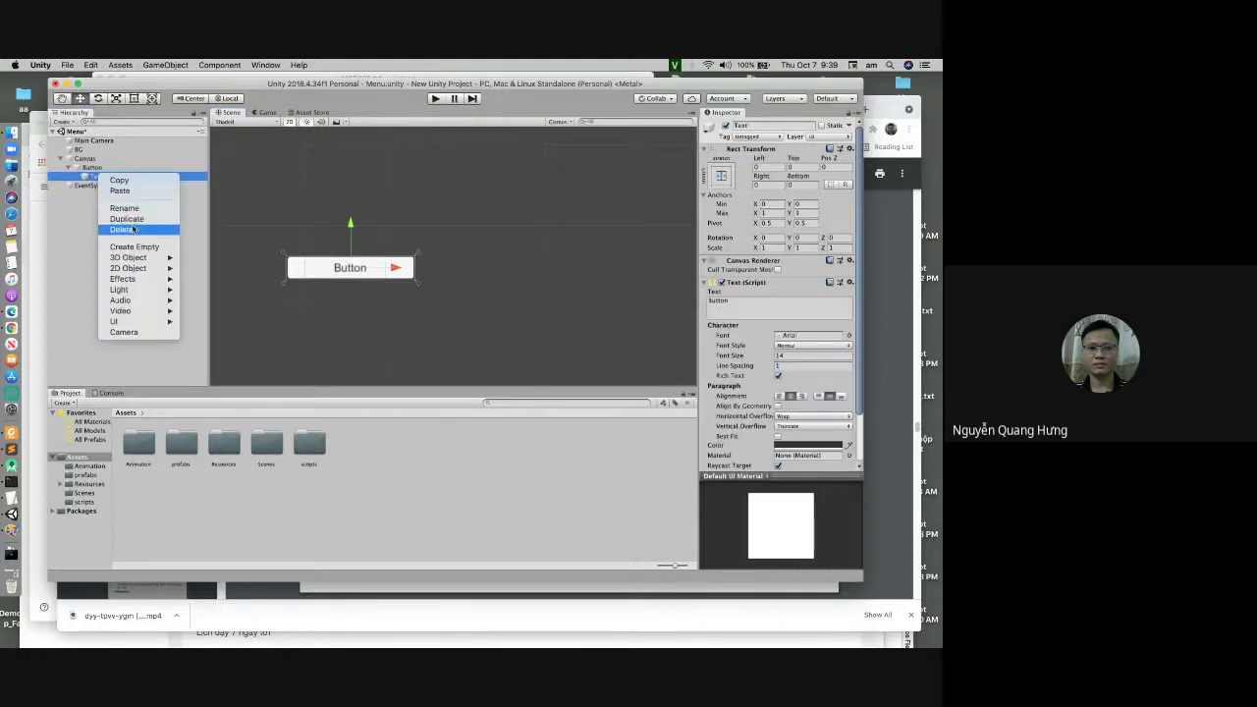
pyautogui.click(132, 229)
# Step: Rename the Button to btnLoad
pyautogui.click(92, 167)
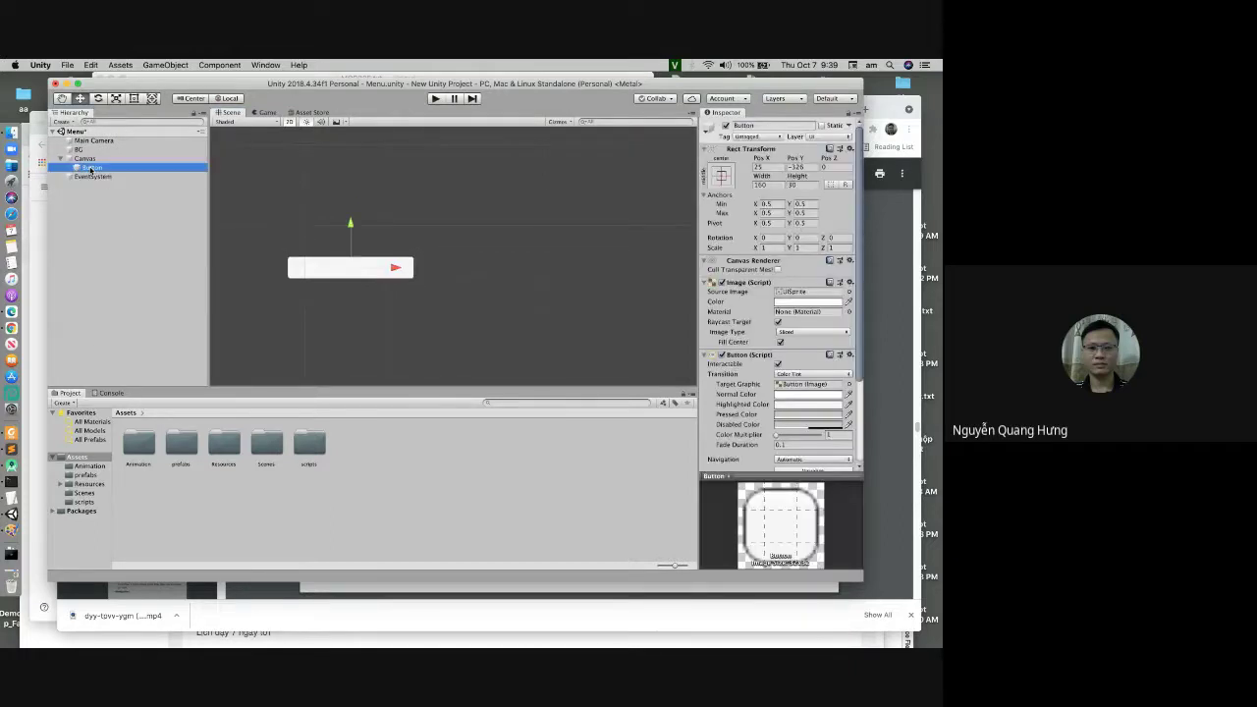
pyautogui.rightClick(90, 167)
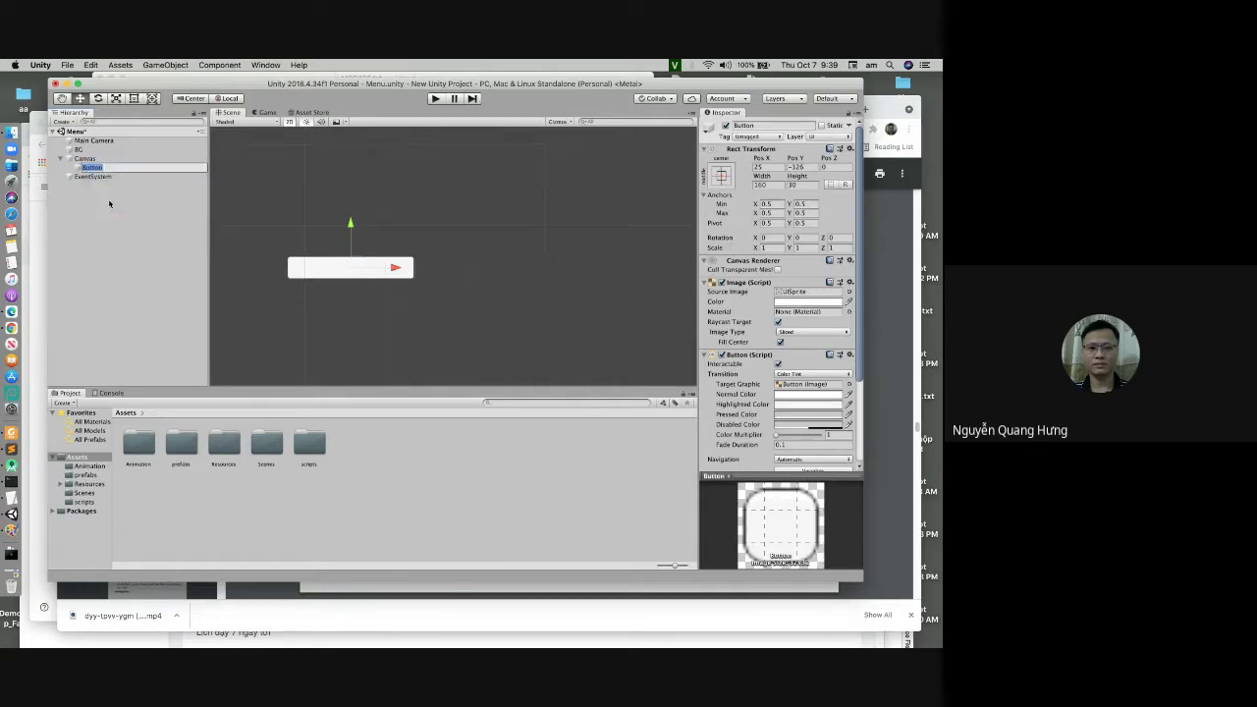
pyautogui.write('total')
pyautogui.click(103, 176)
pyautogui.click(115, 169)
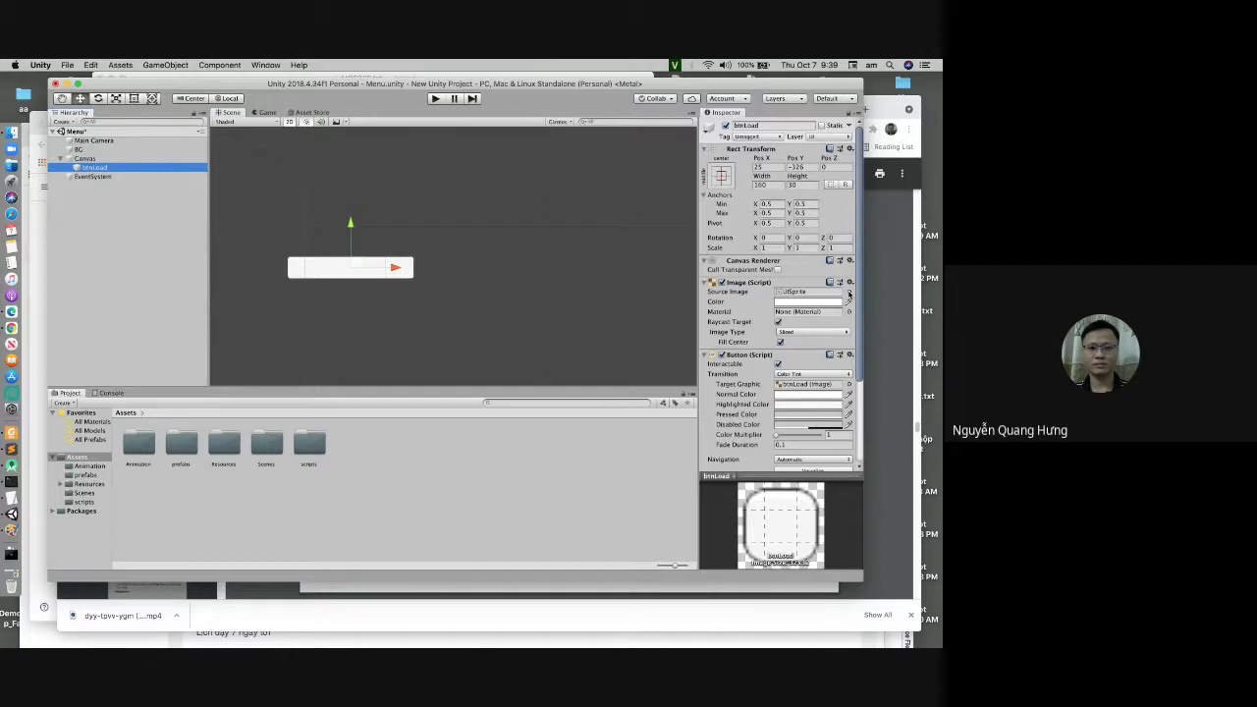
# Step: Set btnLoad's Source Image to the green Play sprite (btn3) and preview it in the Game view
pyautogui.click(851, 293)
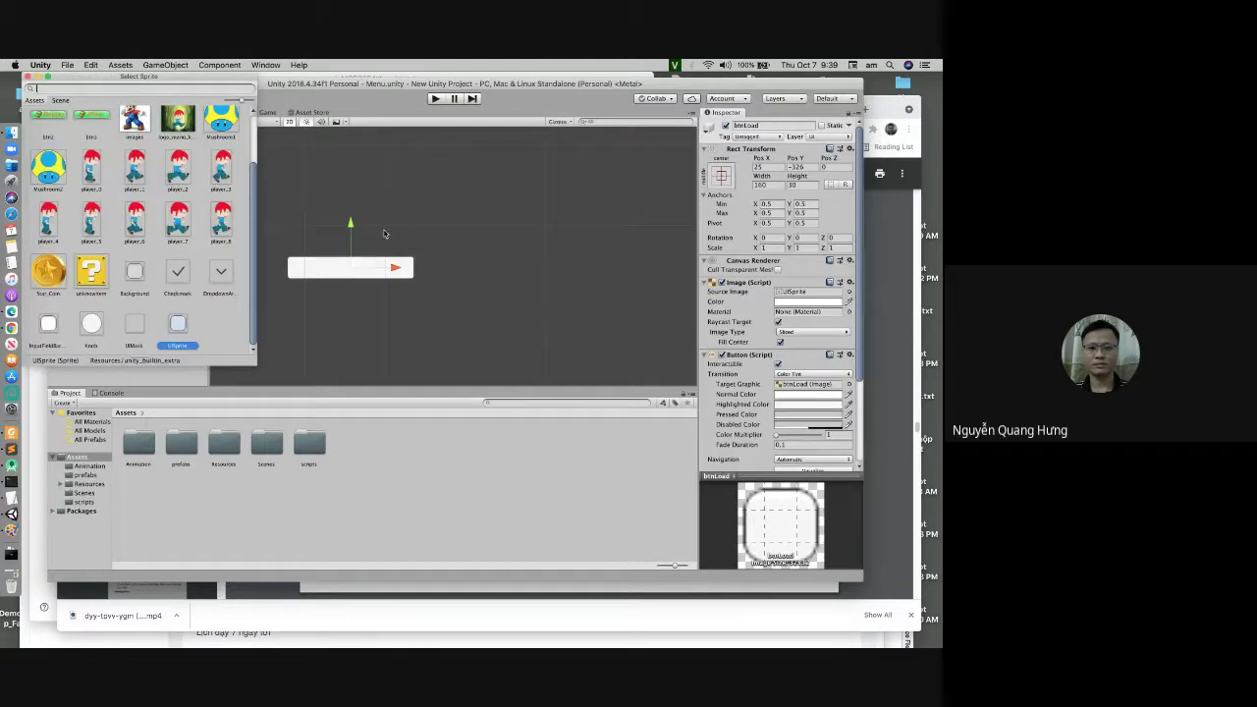
pyautogui.doubleClick(88, 117)
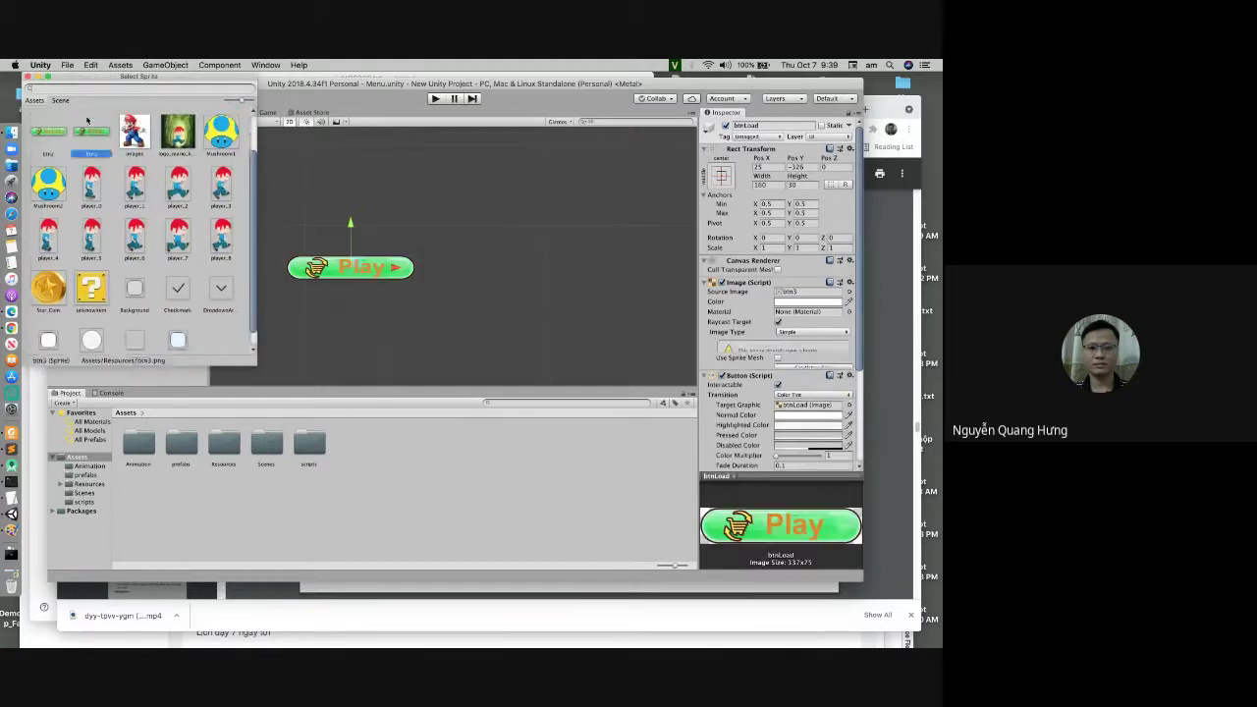
pyautogui.click(261, 113)
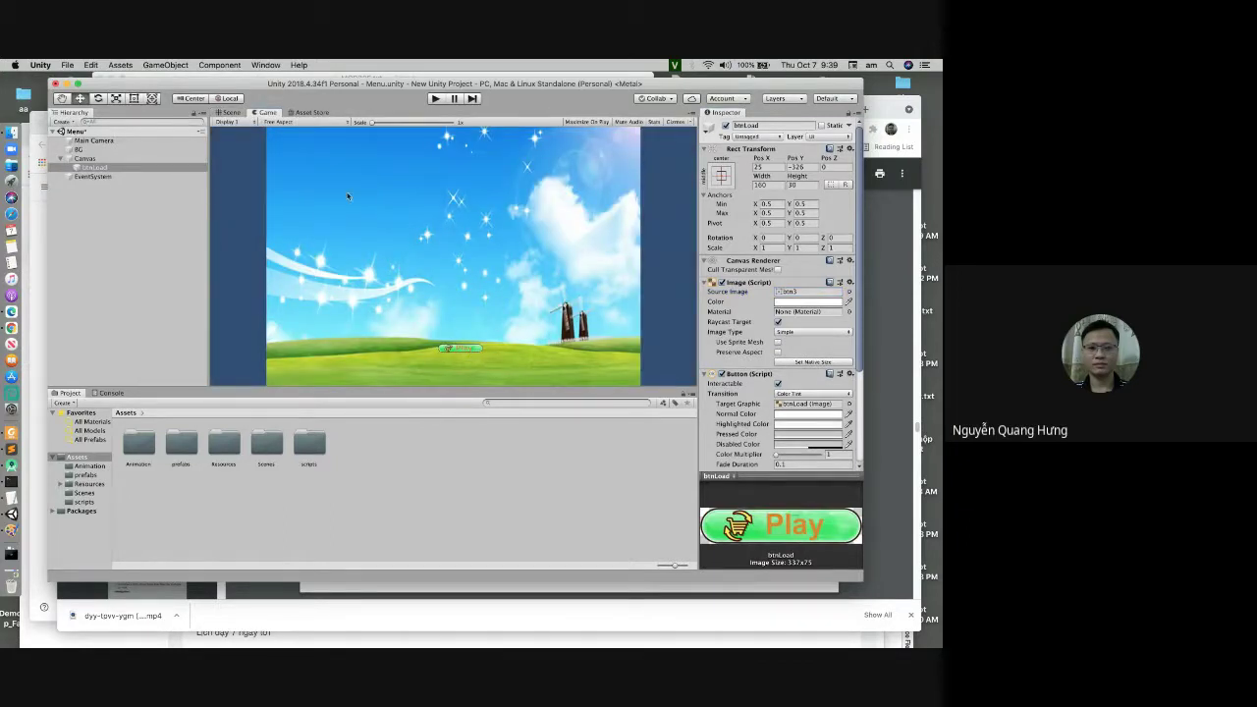
pyautogui.click(234, 113)
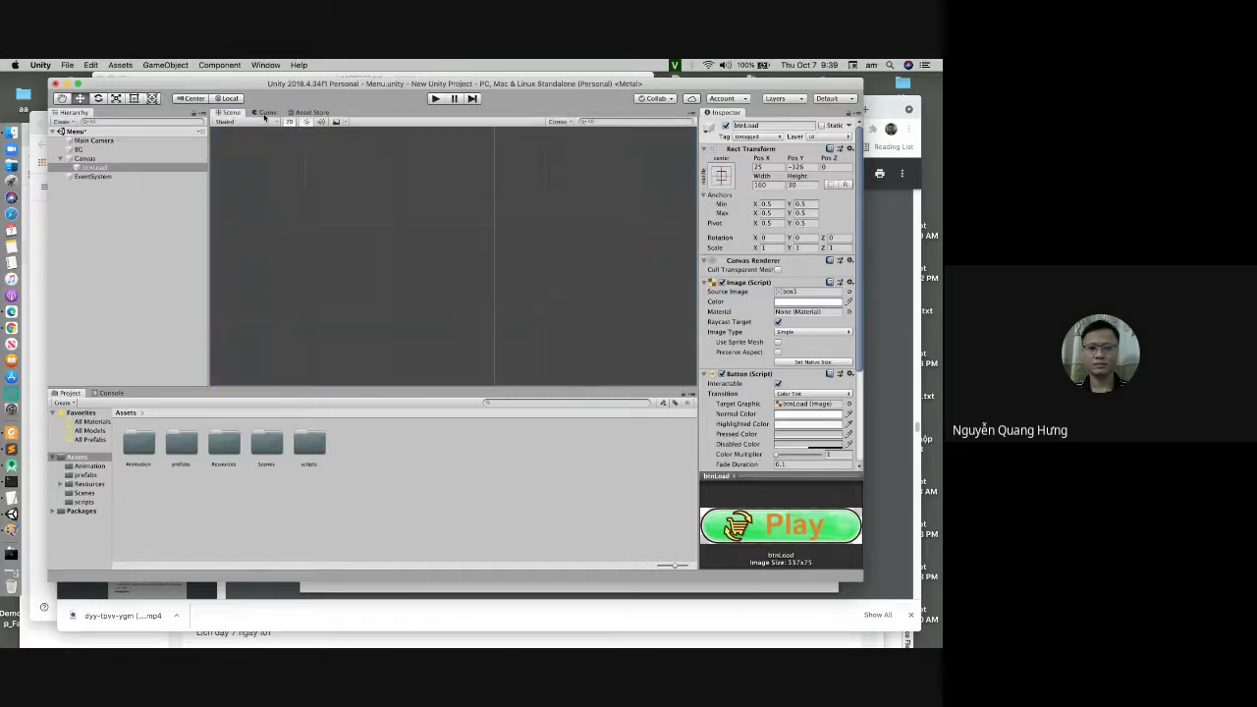
pyautogui.click(265, 113)
pyautogui.click(228, 113)
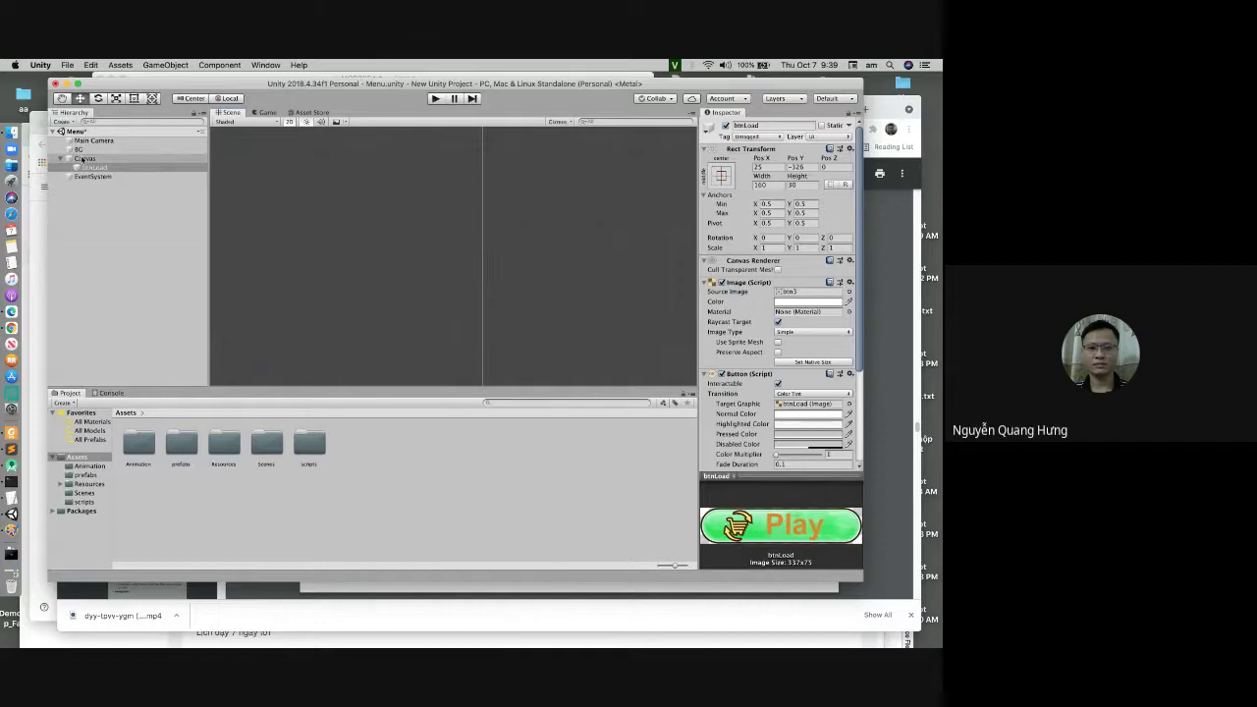
pyautogui.click(172, 168)
# Step: Enlarge the Play button from its corner with the Rect tool and preview it in Game view
pyautogui.press('f')
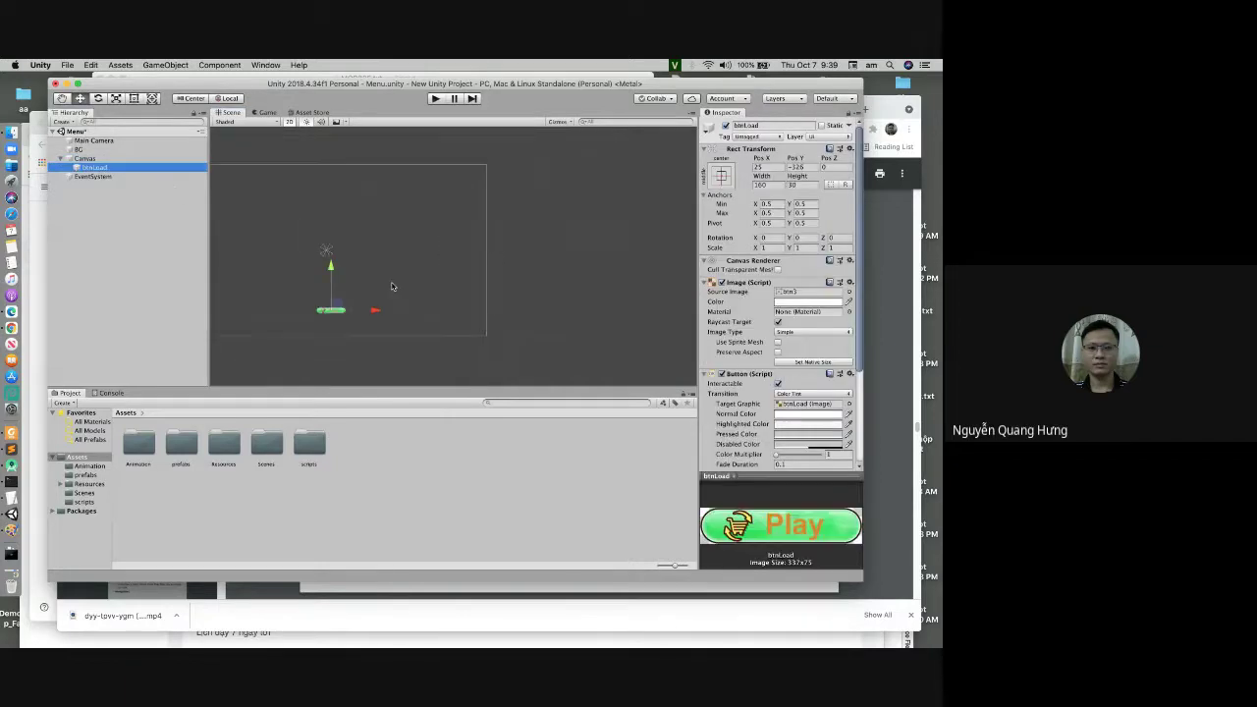
pyautogui.moveTo(428, 271); pyautogui.dragTo(428, 268, button='middle')
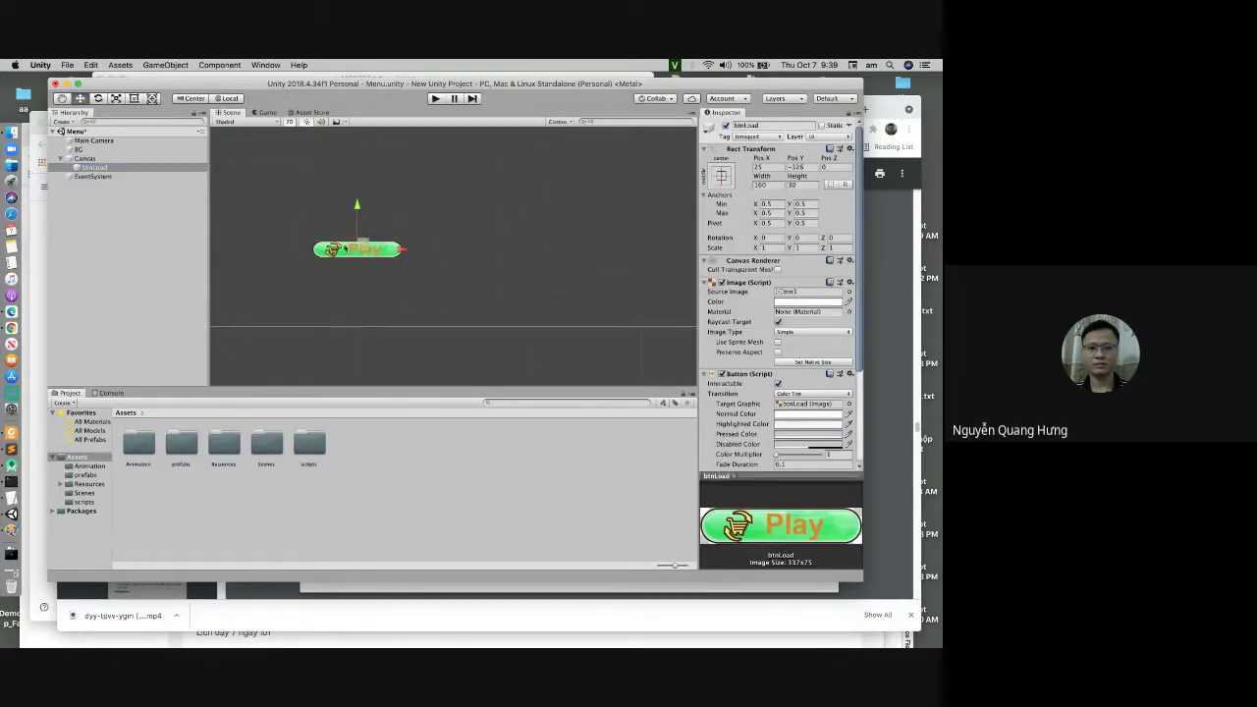
pyautogui.click(134, 99)
pyautogui.moveTo(402, 258); pyautogui.dragTo(438, 269)
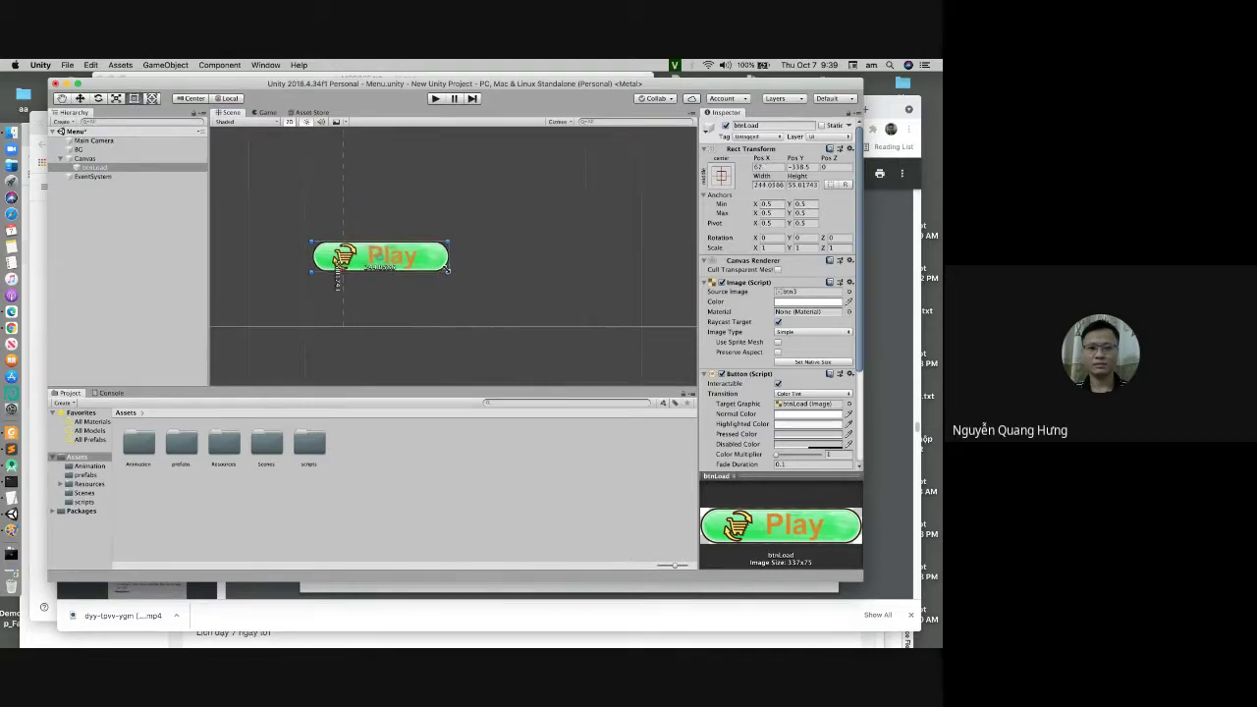
pyautogui.moveTo(438, 270); pyautogui.dragTo(449, 271)
pyautogui.click(266, 112)
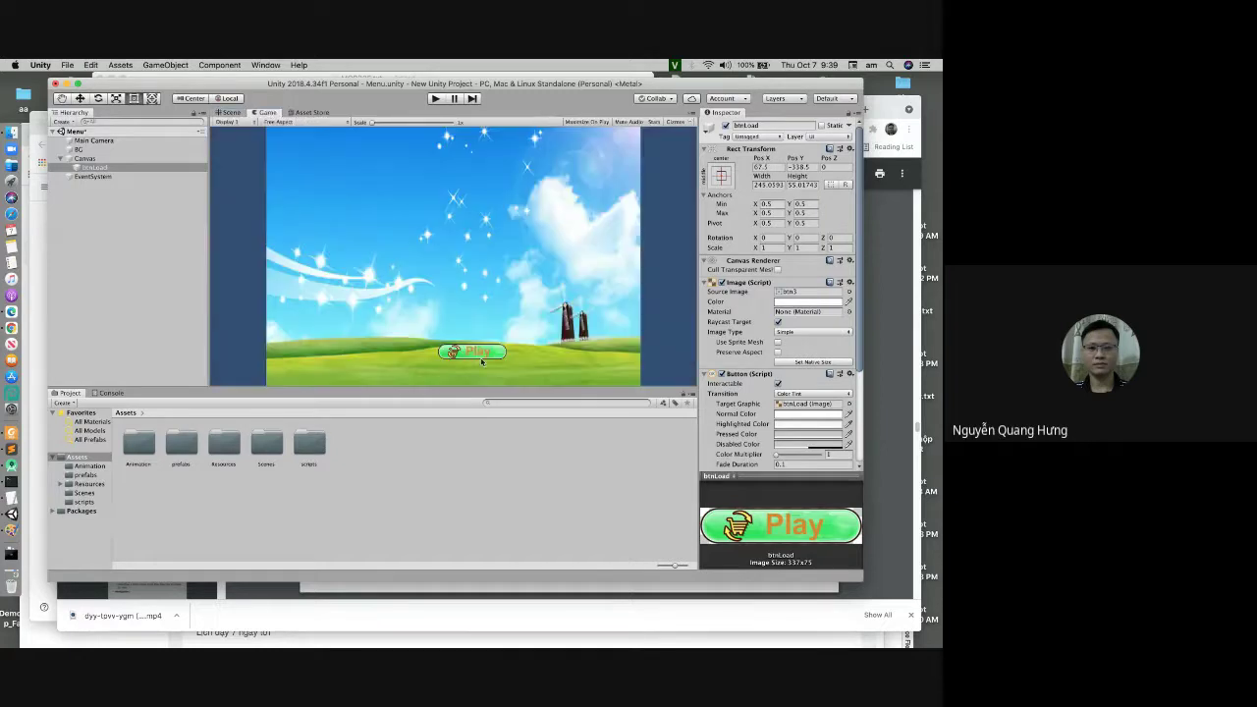
pyautogui.click(230, 113)
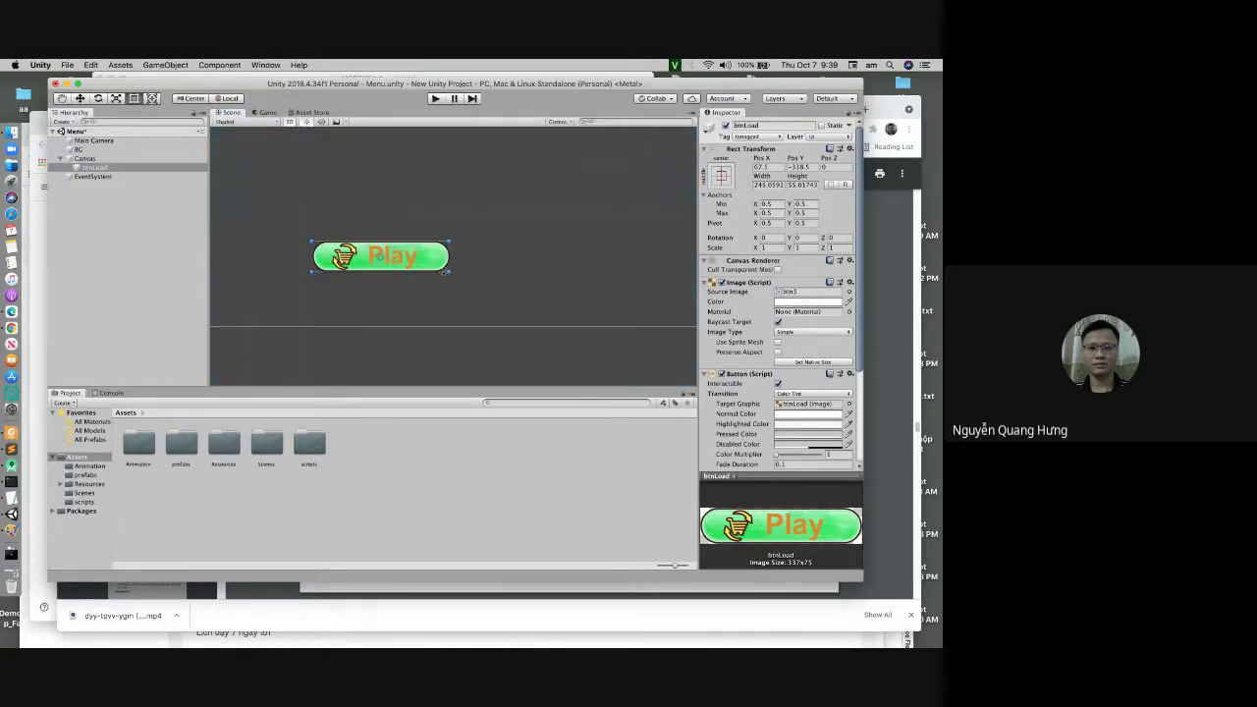
# Step: Make the Play button much larger and centre it at Pos X 0, Pos Y -224
pyautogui.moveTo(447, 271); pyautogui.dragTo(503, 304)
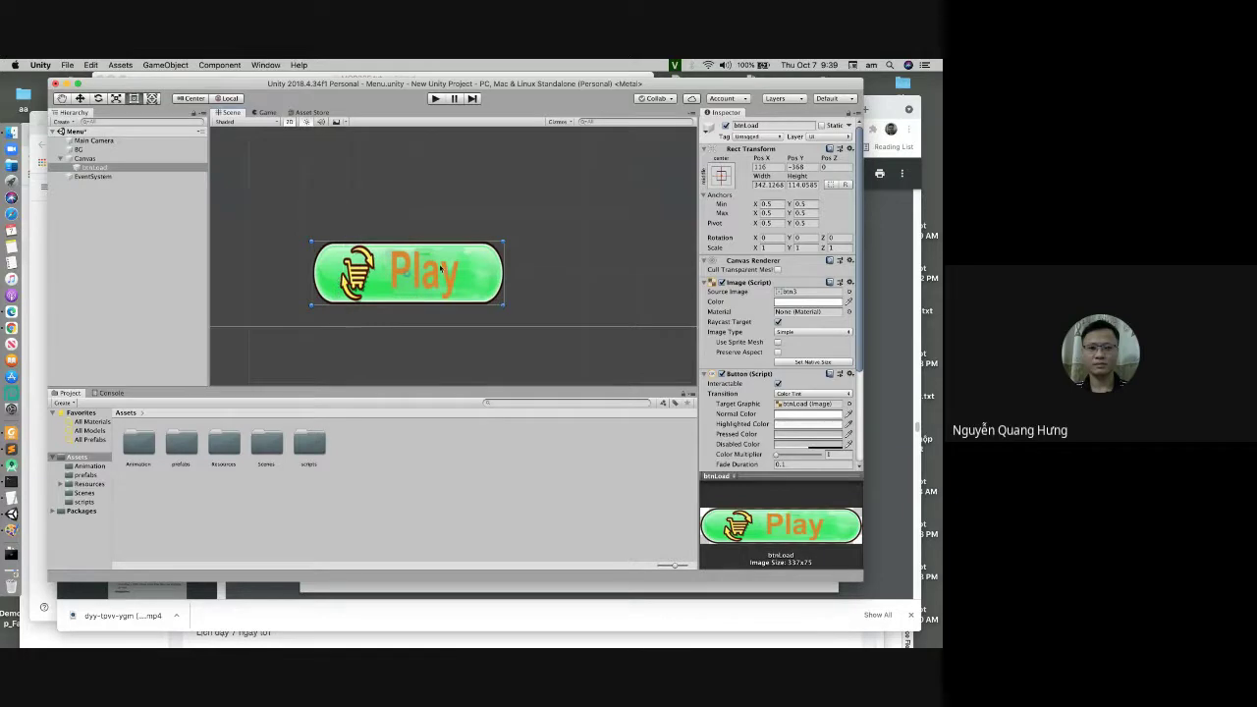
pyautogui.scroll(-5, 442, 257)
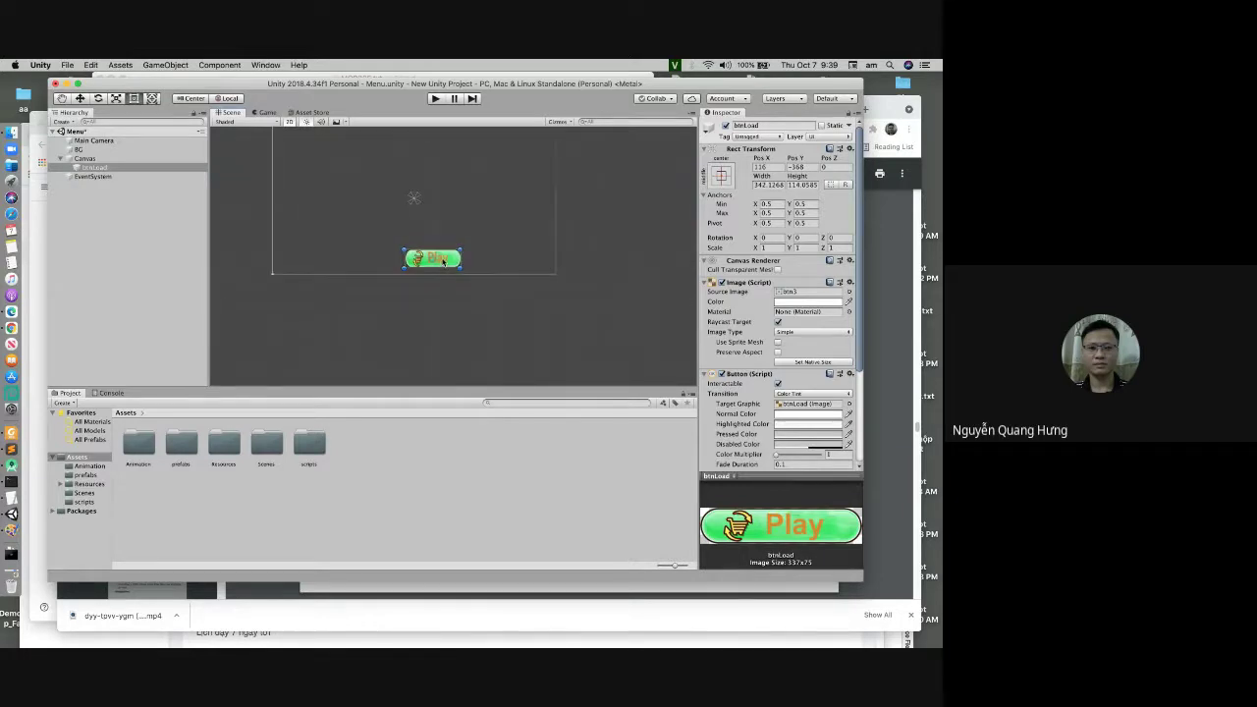
pyautogui.moveTo(439, 260); pyautogui.dragTo(420, 235)
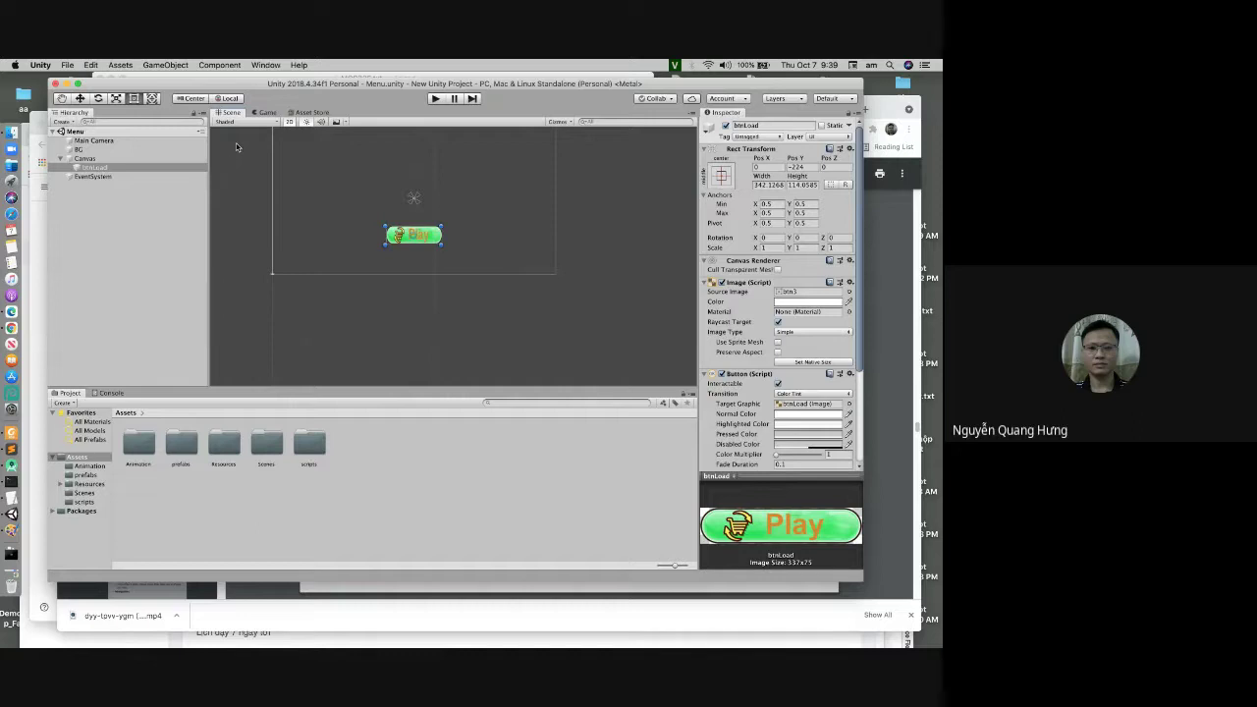
pyautogui.click(257, 113)
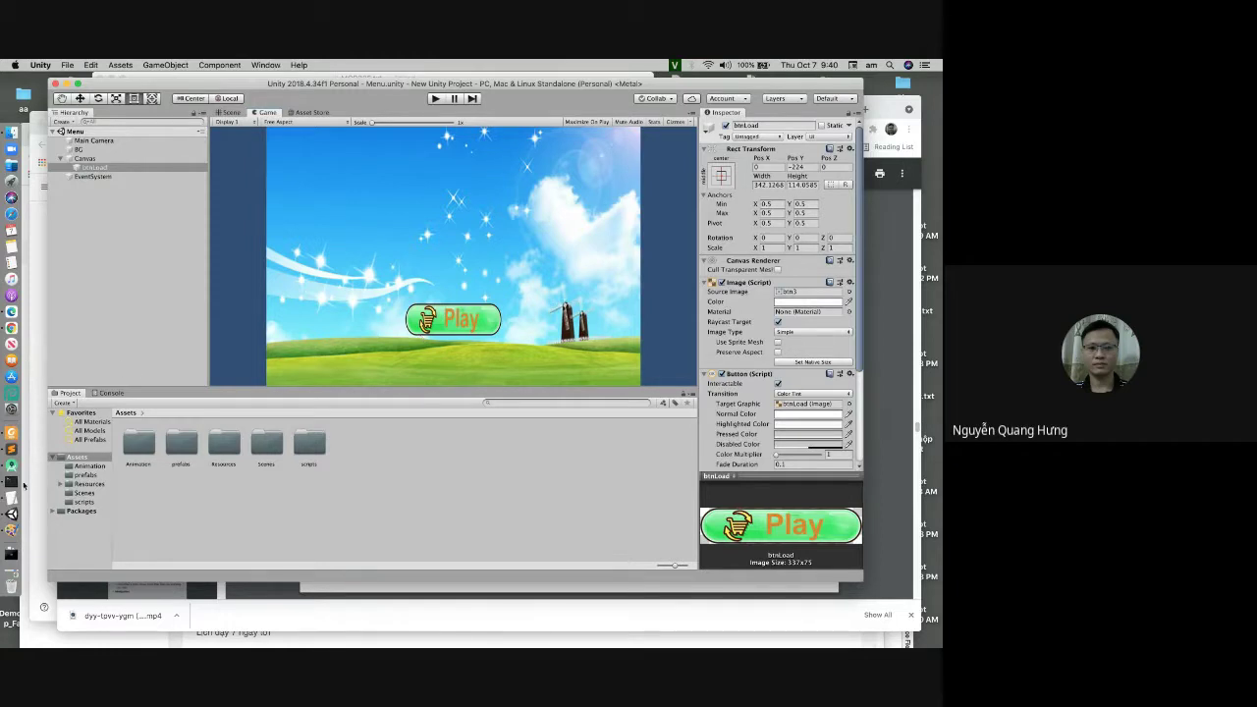
# Step: Add the line '3- Add scene (add vào menifest' to the TextEdit lesson notes
pyautogui.click(12, 501)
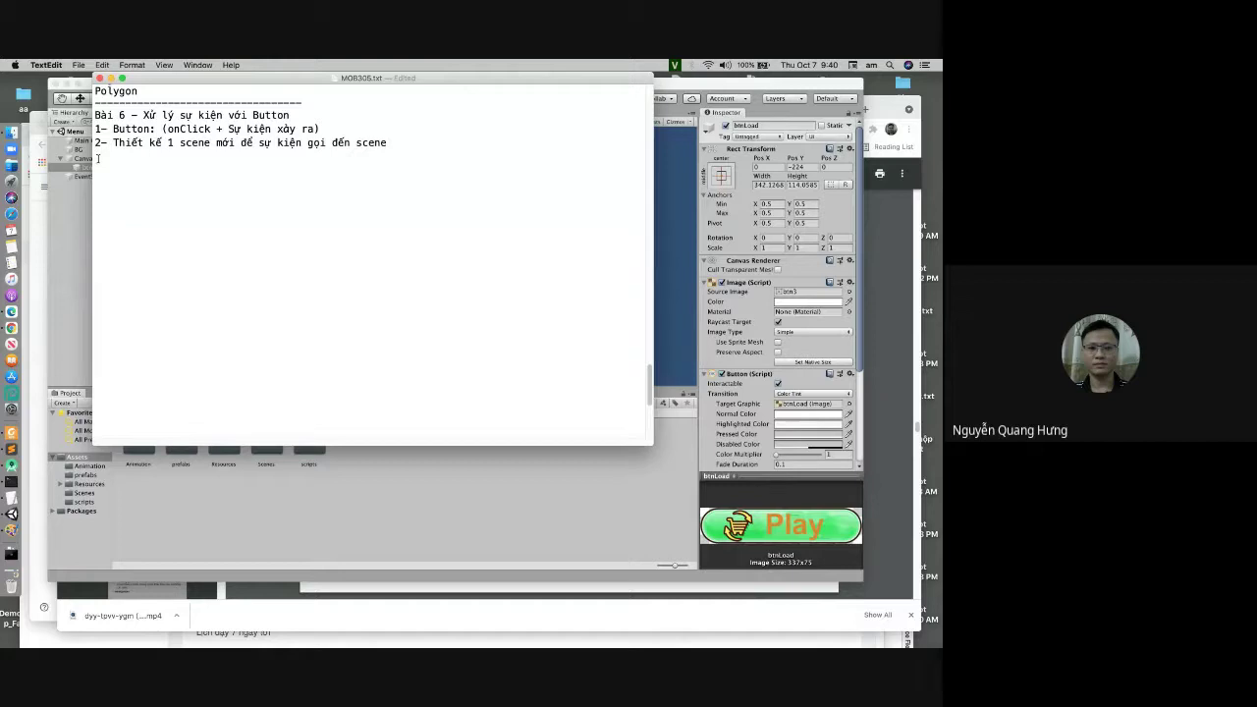
pyautogui.write('3- ')
pyautogui.write('Add')
pyautogui.write(' sc')
pyautogui.write('ene')
pyautogui.write(' (~')
pyautogui.press('BackSpace')
pyautogui.press('BackSpace')
pyautogui.write('(a')
pyautogui.write('dd vào me')
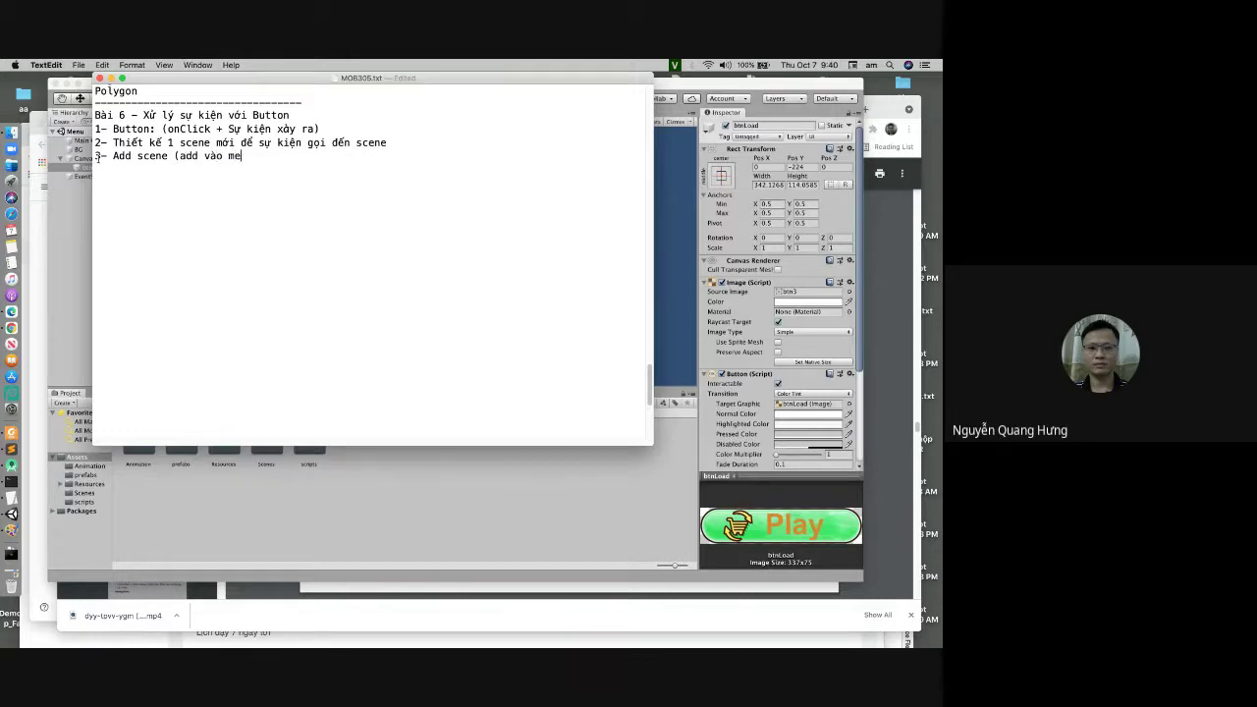
pyautogui.write('nifest')
pyautogui.write(')')
pyautogui.click(694, 87)
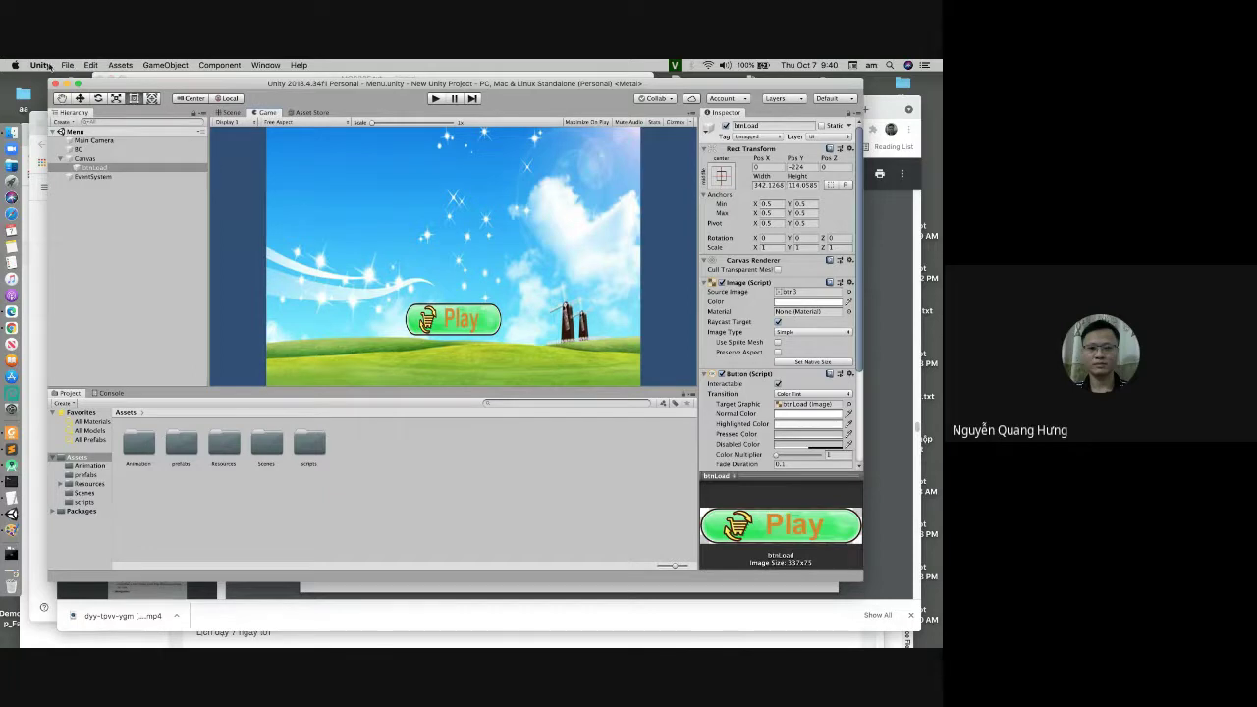
# Step: Open Build Settings and add the open Menu scene to the build
pyautogui.click(66, 66)
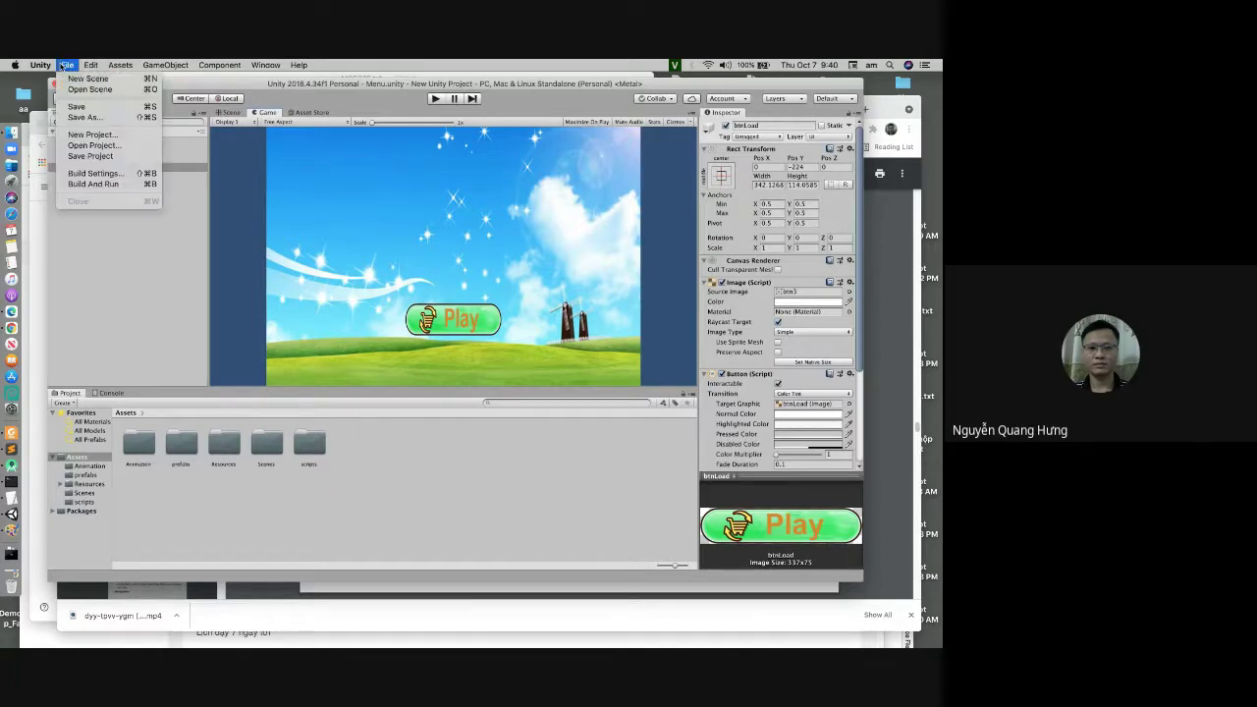
pyautogui.click(84, 174)
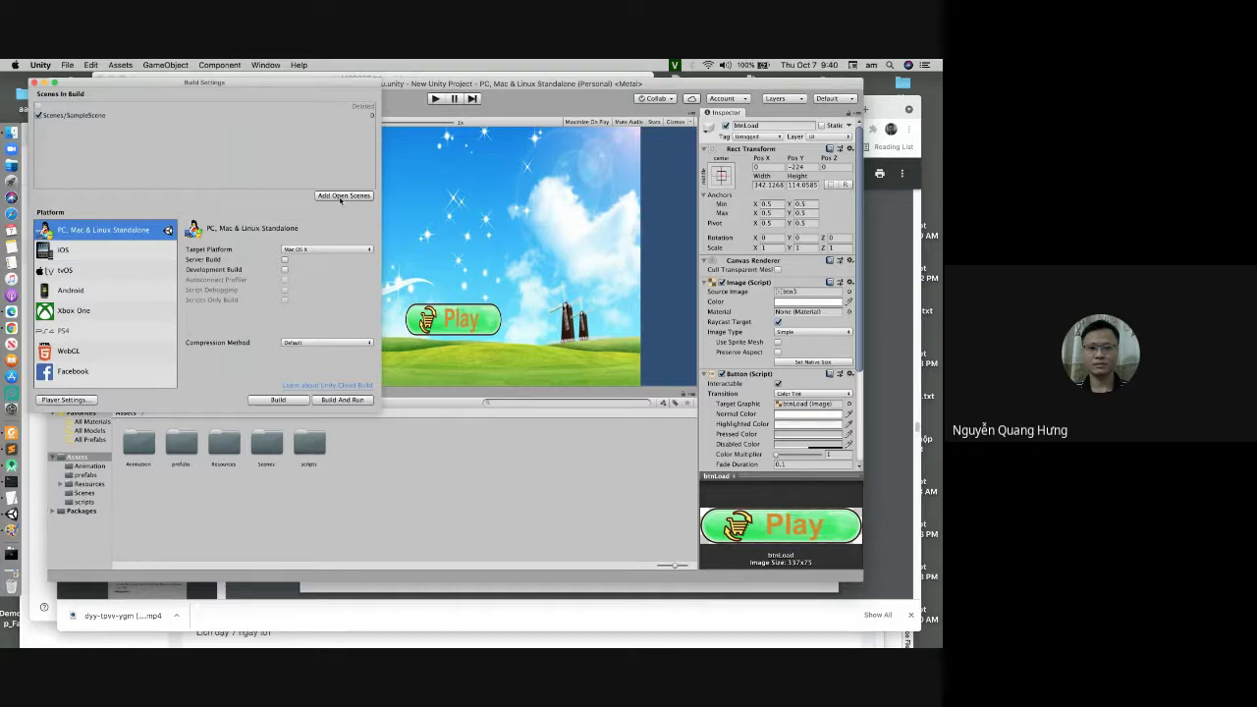
pyautogui.click(341, 196)
pyautogui.moveTo(326, 87); pyautogui.dragTo(447, 113)
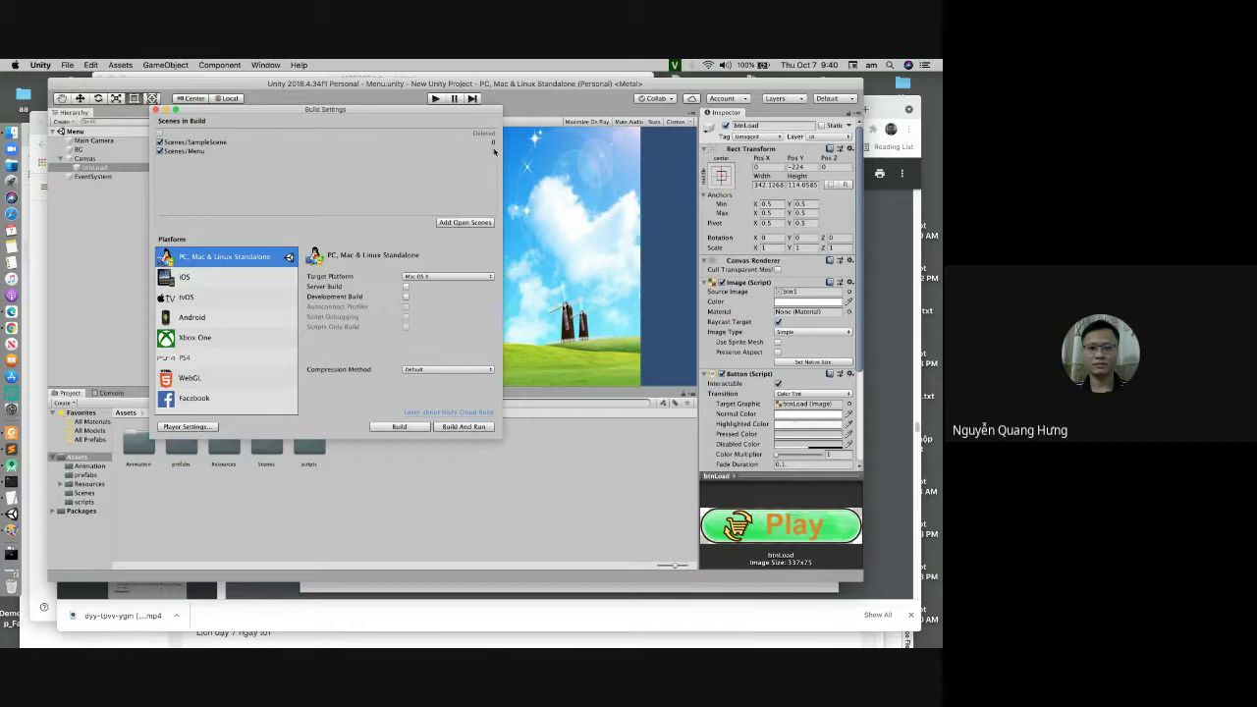
# Step: Remove Scenes/SampleScene from the build, leaving only Scenes/Menu at index 0
pyautogui.click(481, 144)
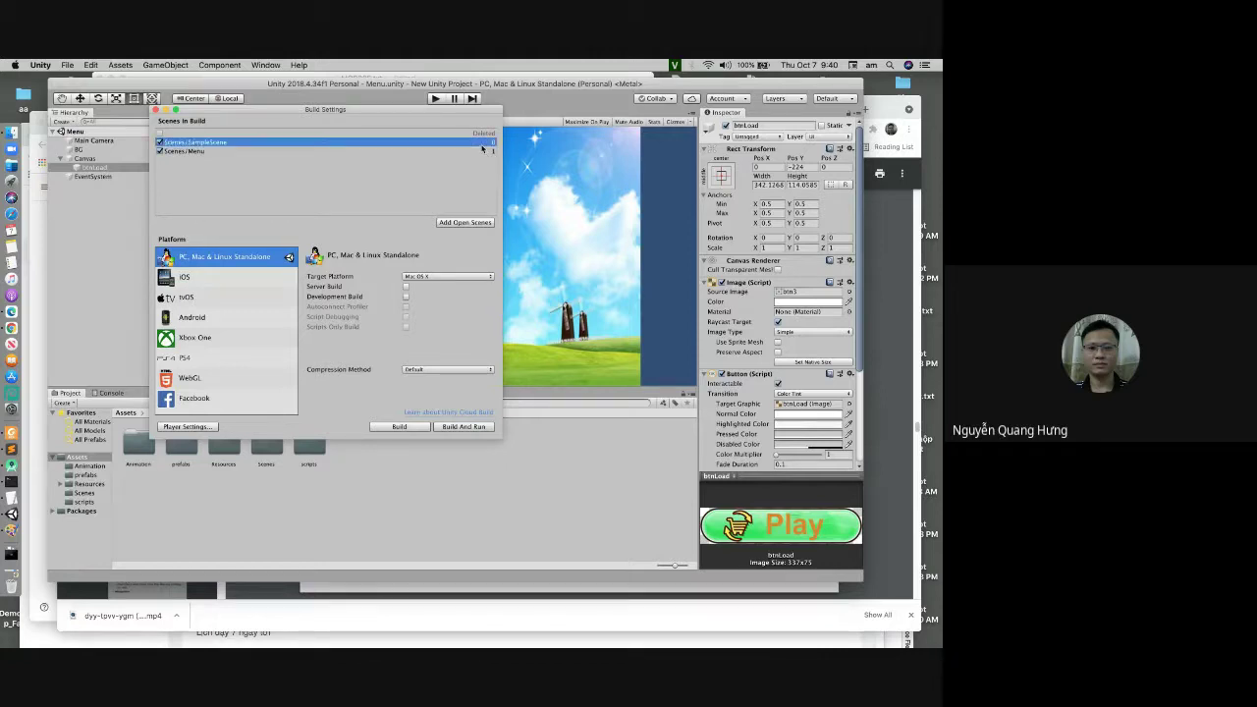
pyautogui.click(481, 153)
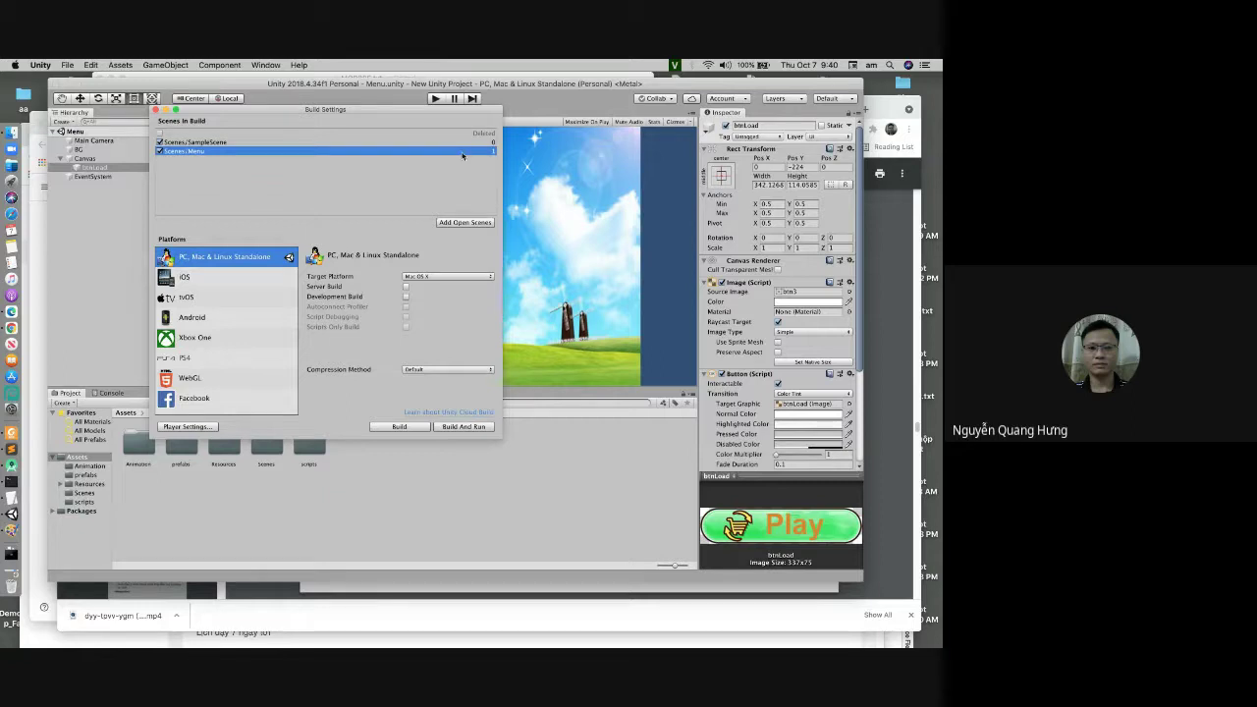
pyautogui.click(246, 142)
pyautogui.rightClick(246, 143)
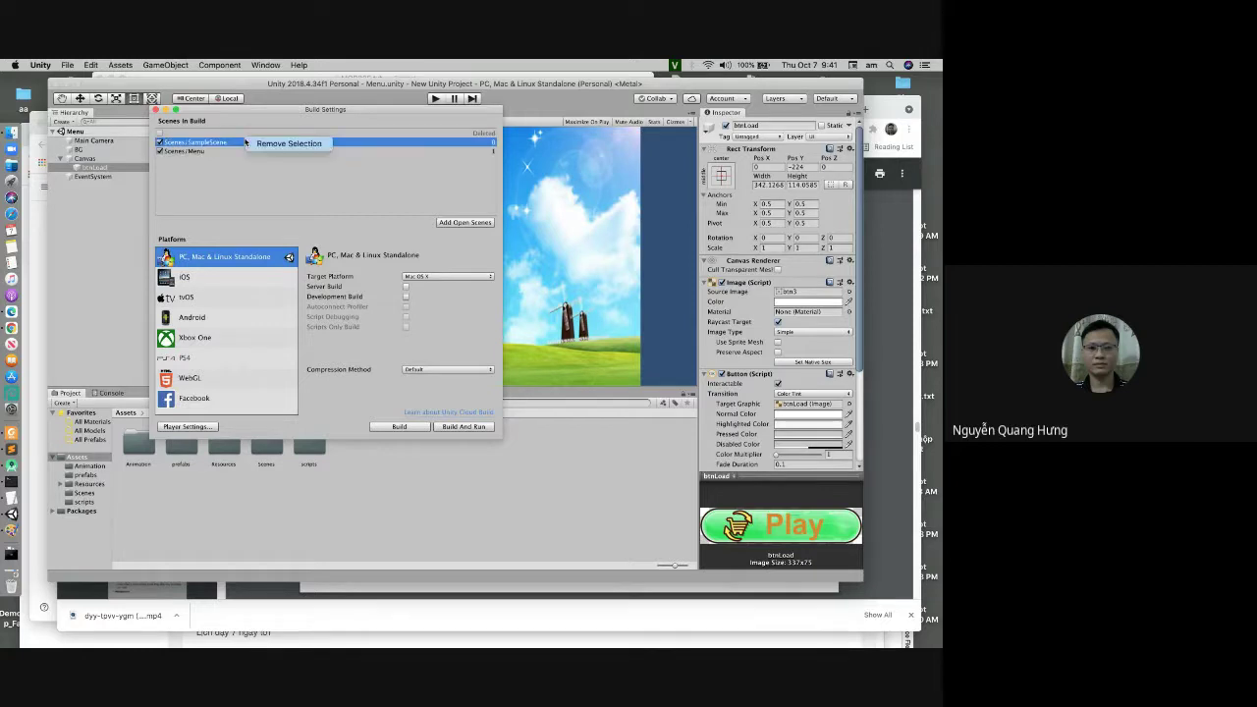
pyautogui.click(253, 145)
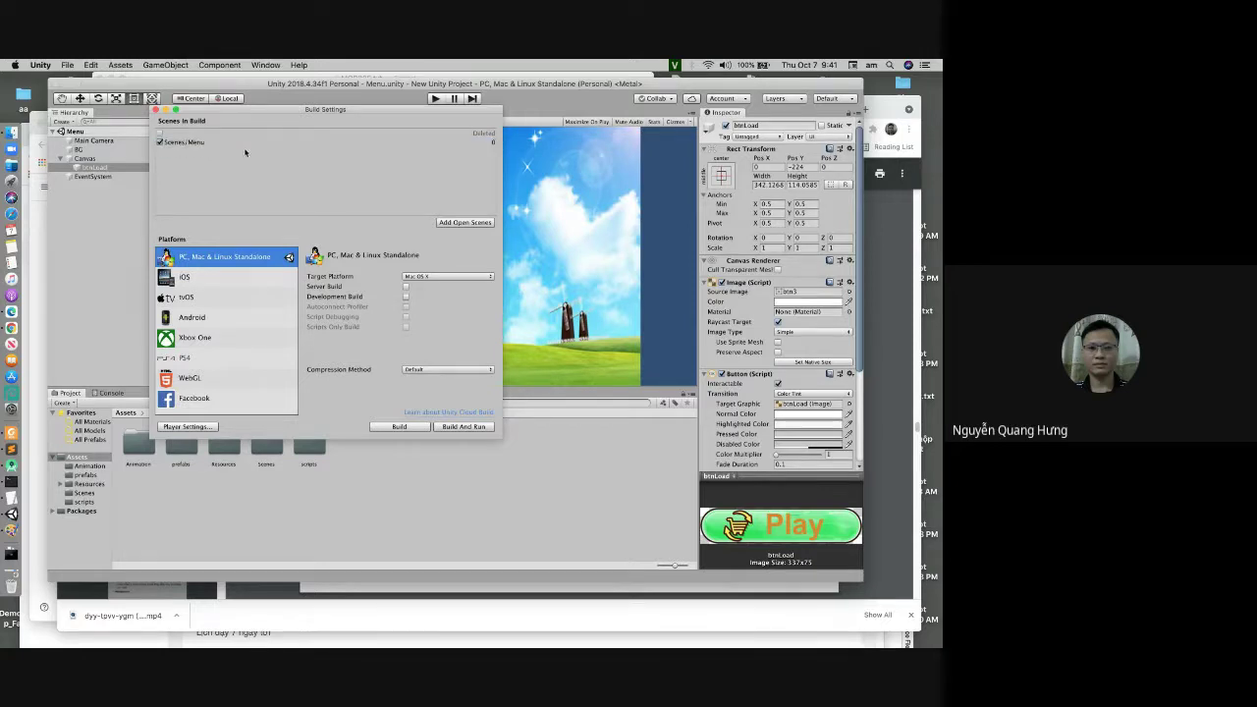
pyautogui.click(245, 144)
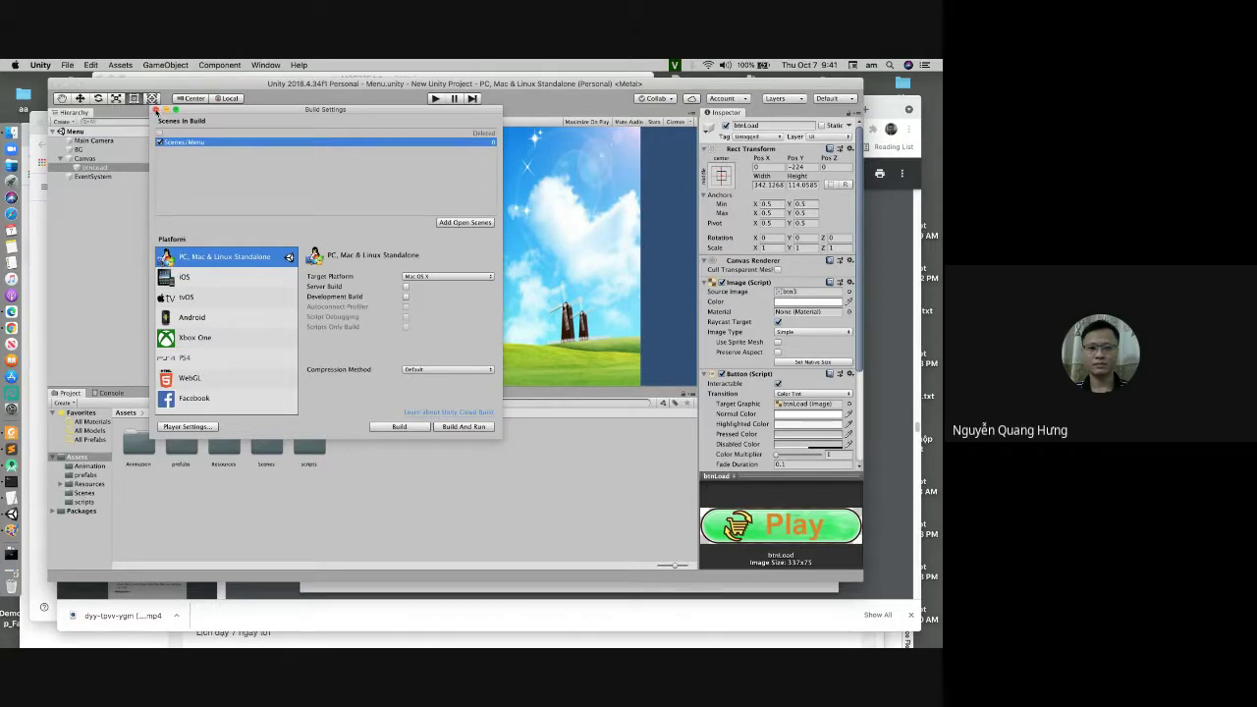
# Step: Open SampleScene from the Scenes folder and reopen Build Settings
pyautogui.click(155, 111)
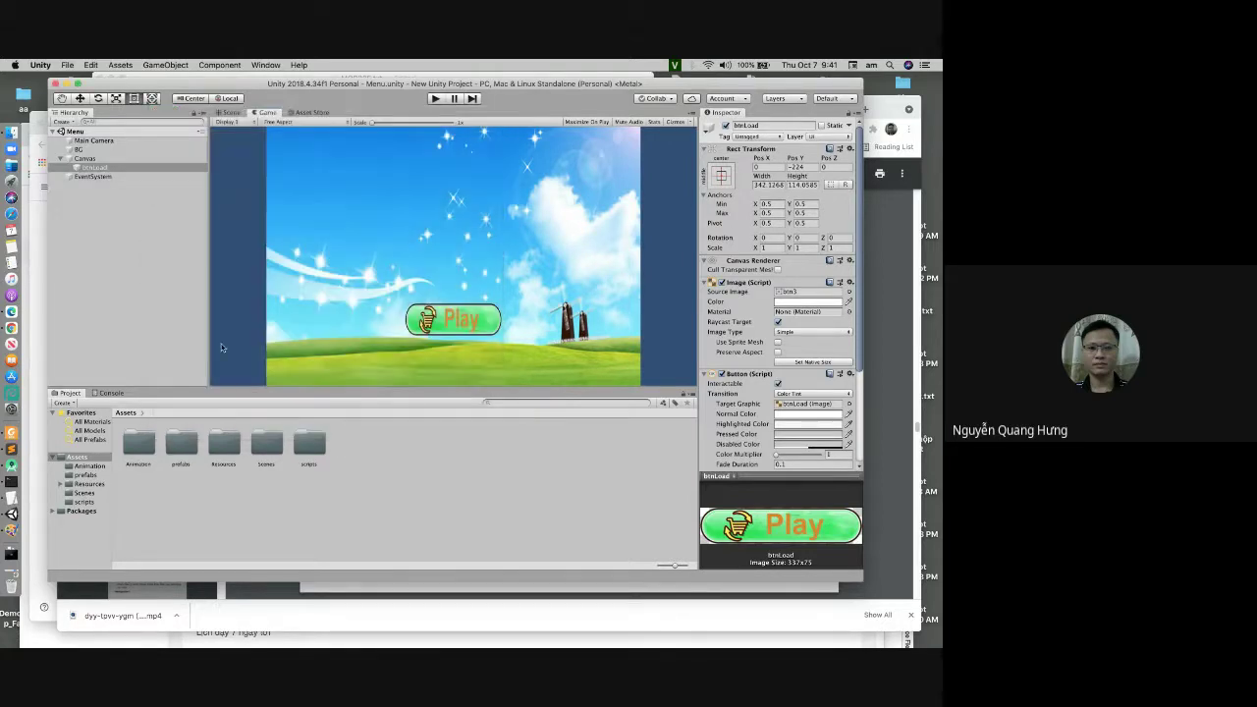
pyautogui.doubleClick(267, 447)
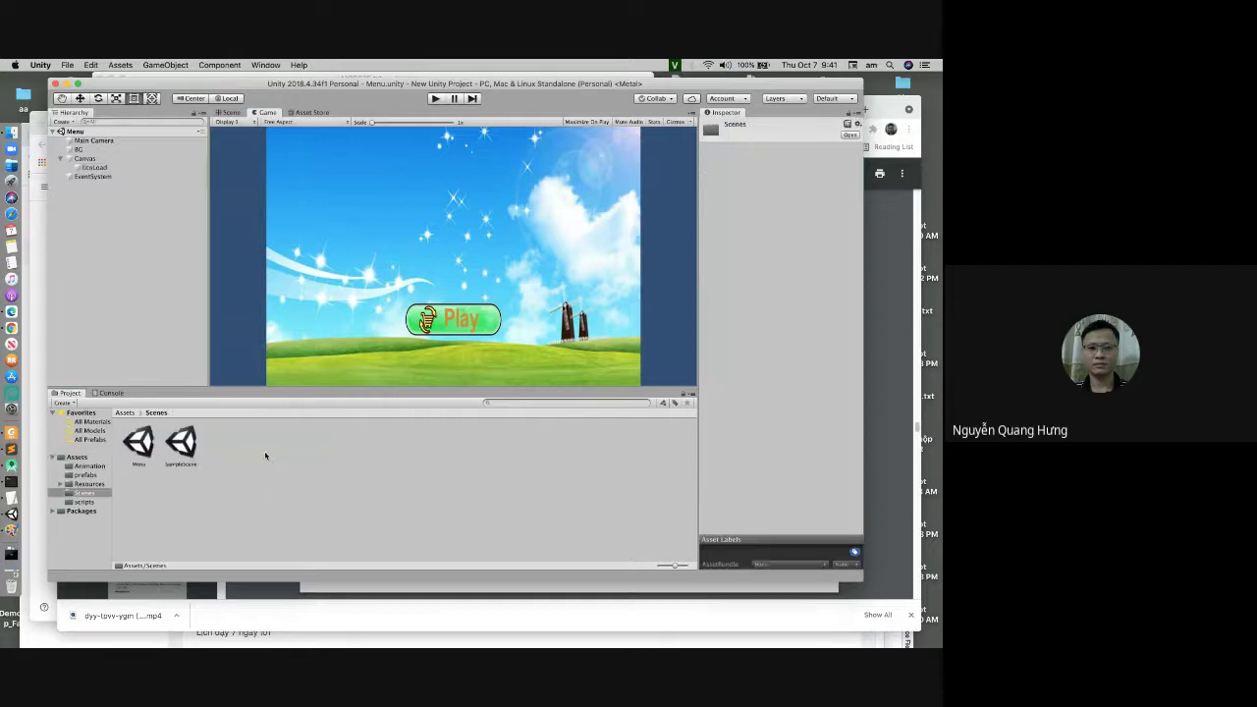
pyautogui.doubleClick(187, 448)
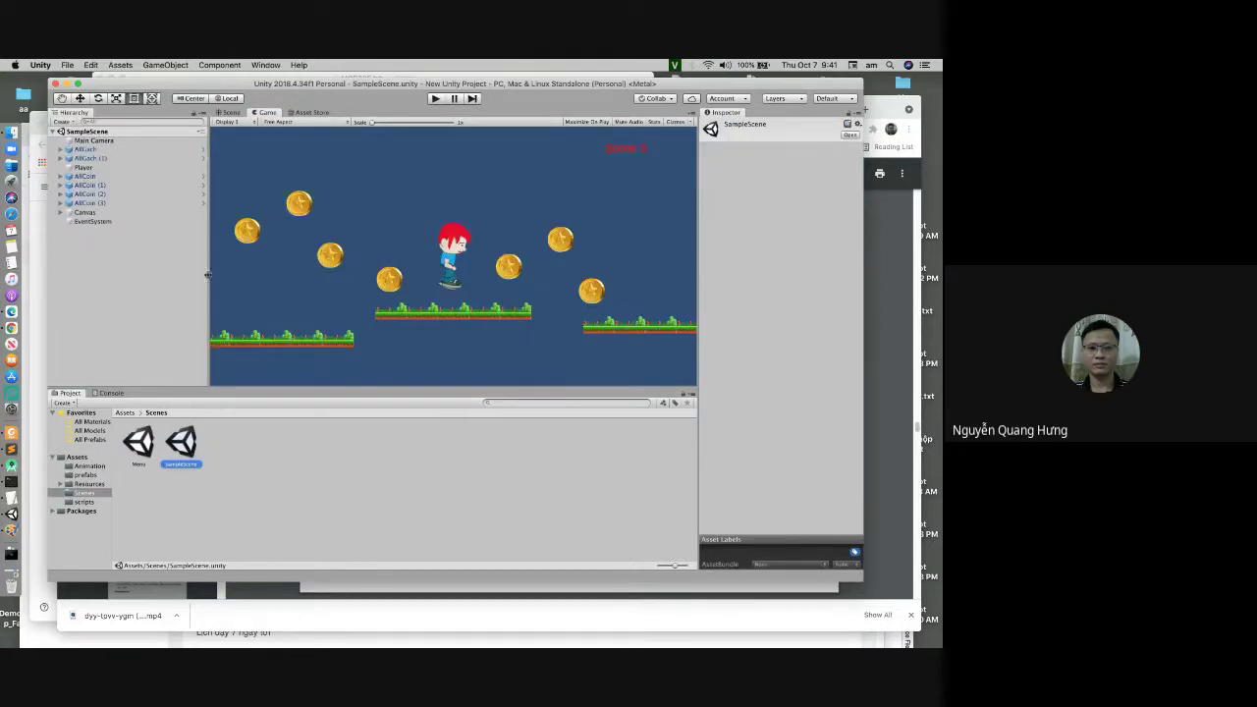
pyautogui.click(67, 65)
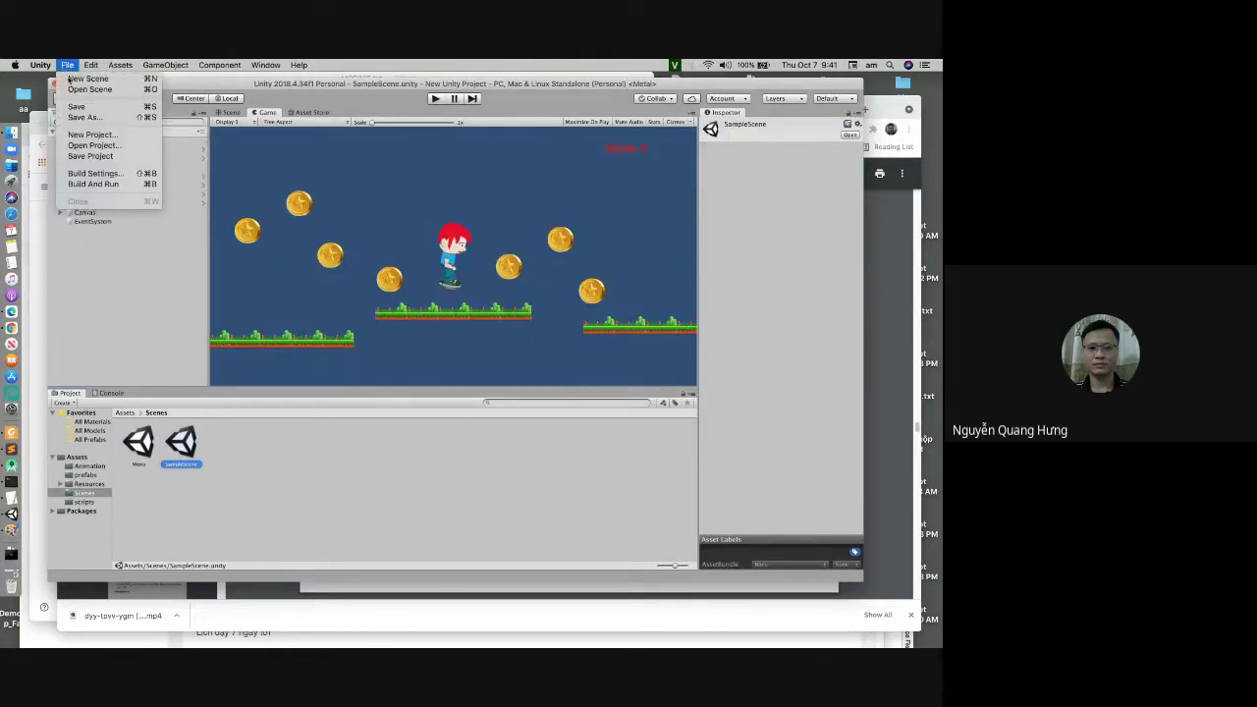
pyautogui.click(92, 173)
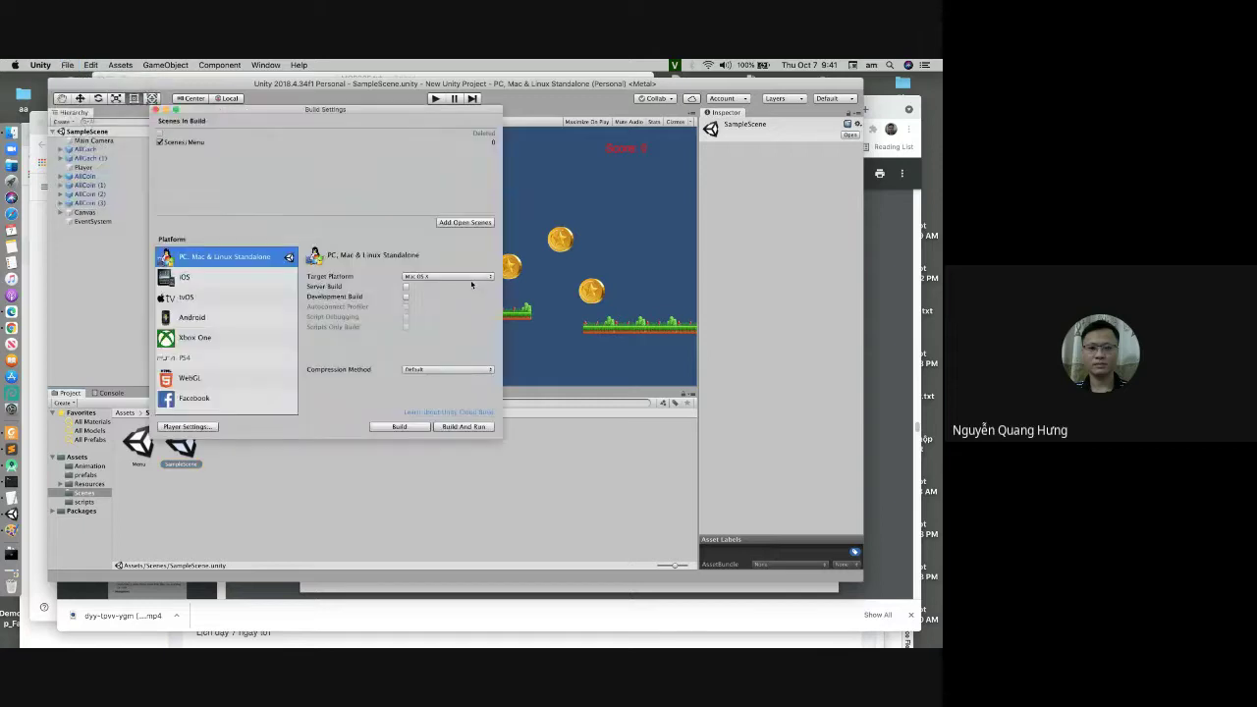
# Step: Add SampleScene to the build at index 1 after Menu, then reopen the Menu scene
pyautogui.click(463, 223)
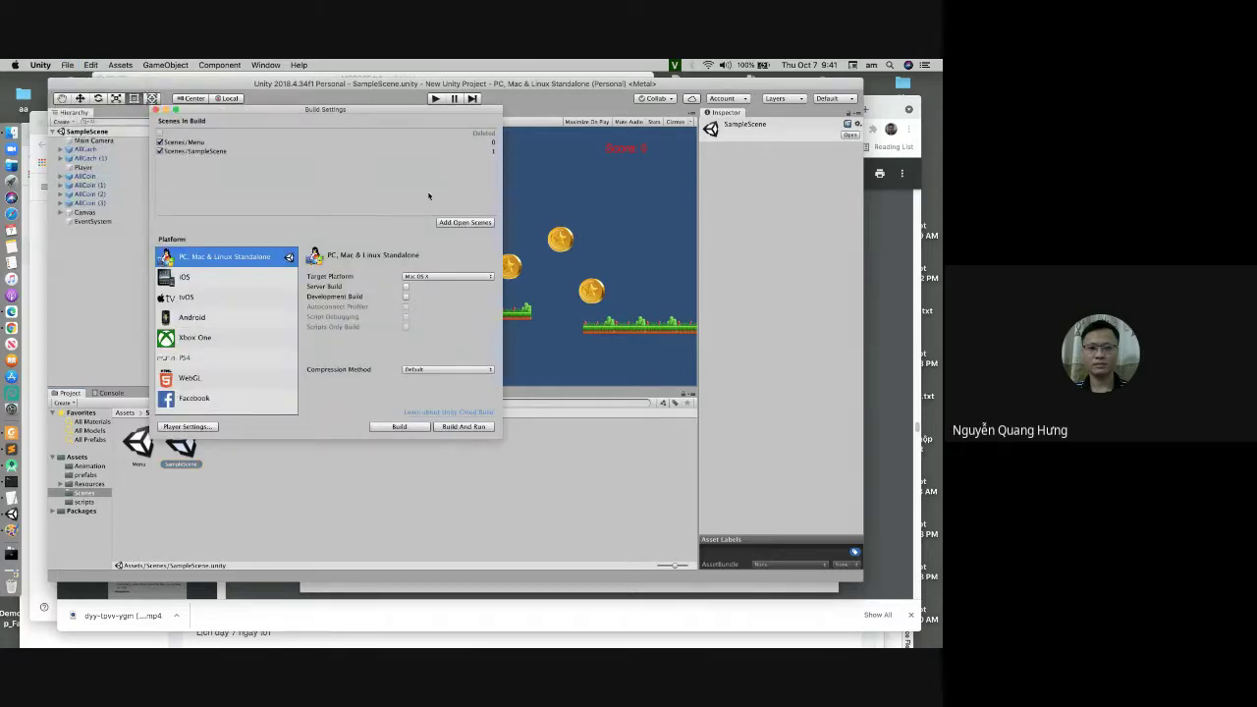
pyautogui.click(273, 144)
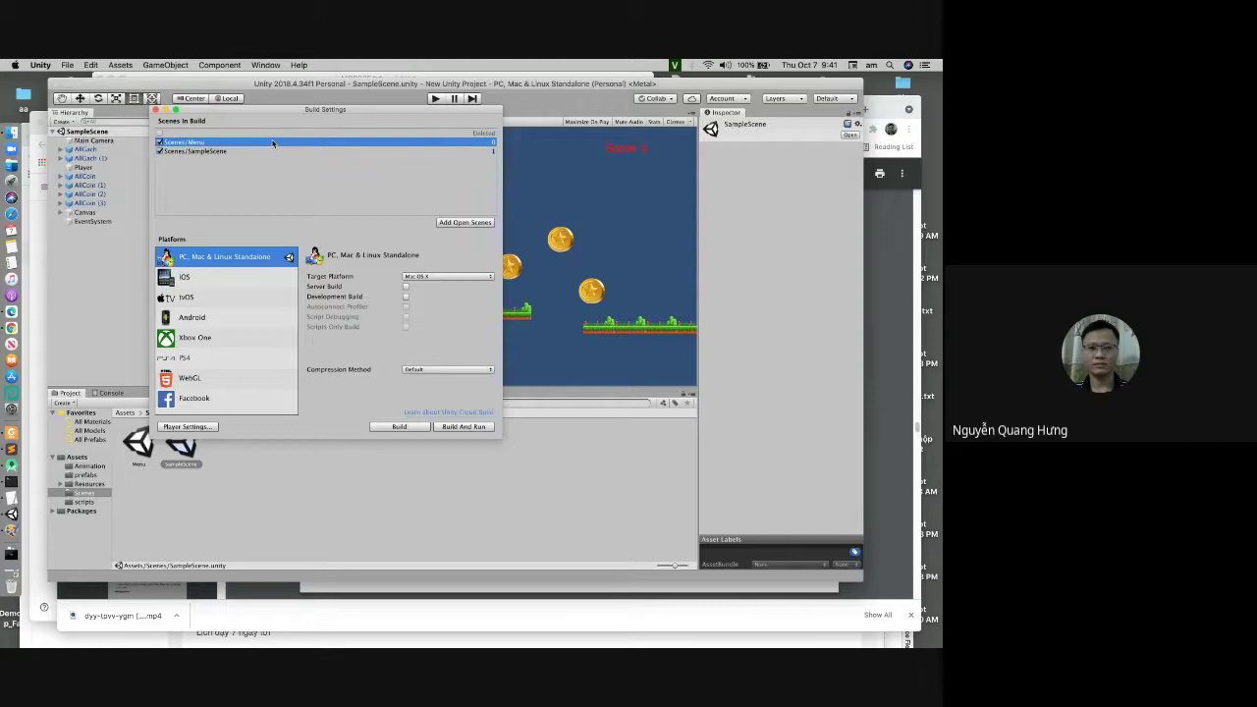
pyautogui.click(265, 151)
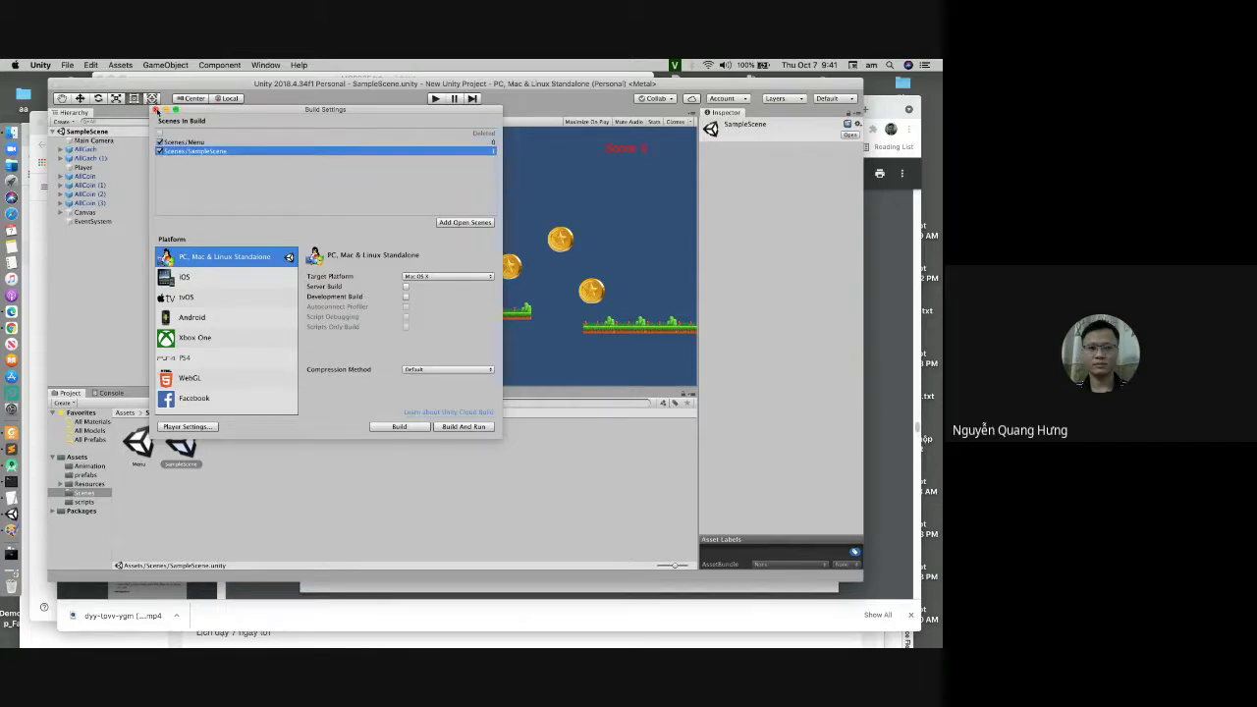
pyautogui.click(154, 109)
pyautogui.doubleClick(138, 442)
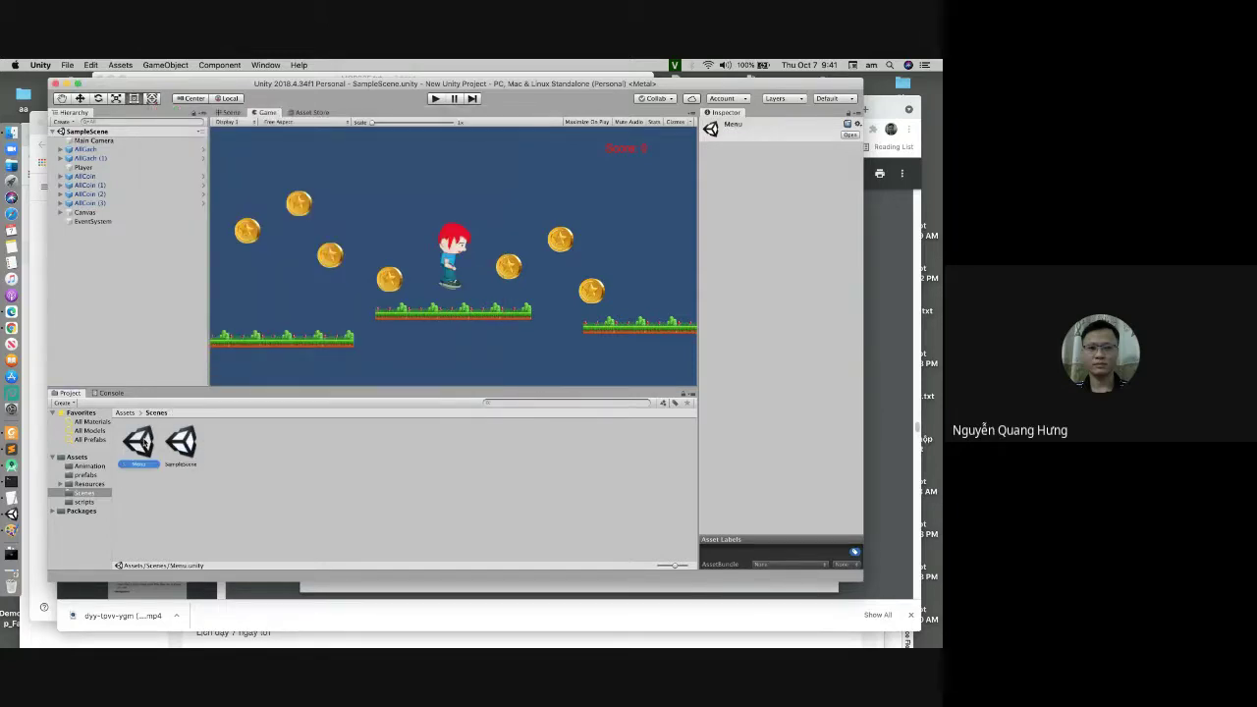
pyautogui.click(889, 110)
# Step: Switch to the Google Meet tab and show the in-call messages
pyautogui.click(282, 108)
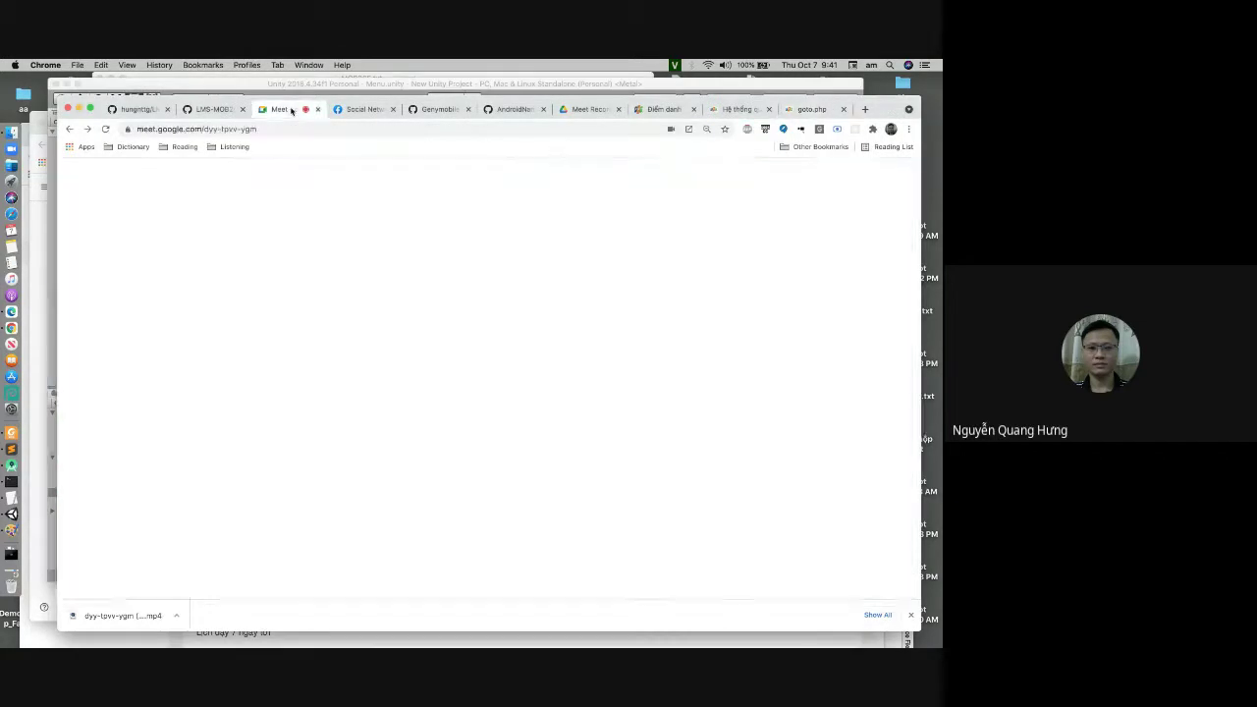
pyautogui.click(869, 584)
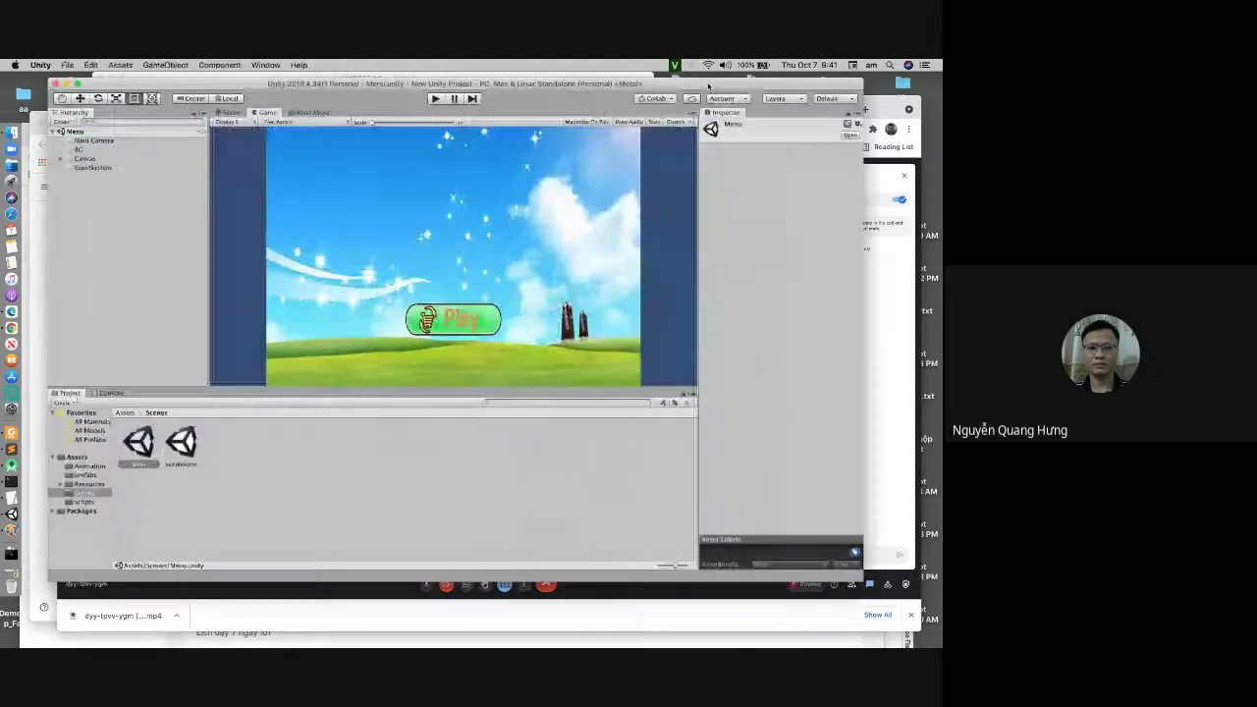
pyautogui.press('super+Tab')
pyautogui.doubleClick(182, 442)
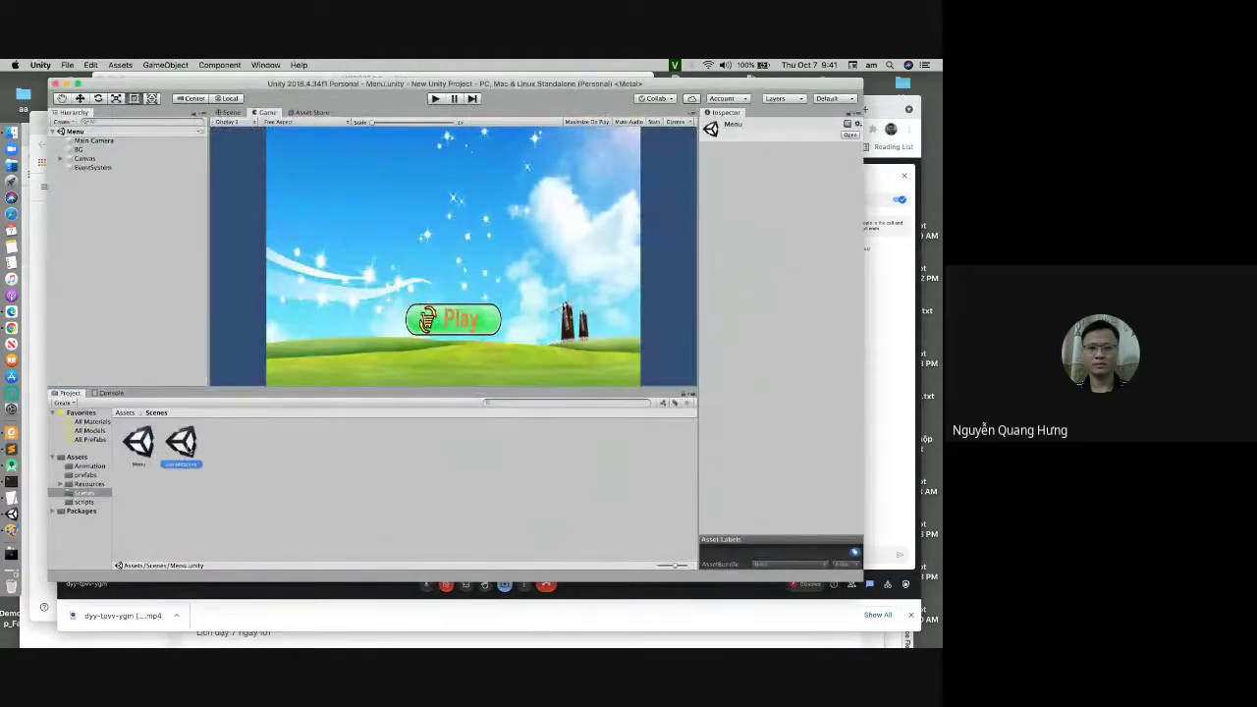
pyautogui.doubleClick(137, 443)
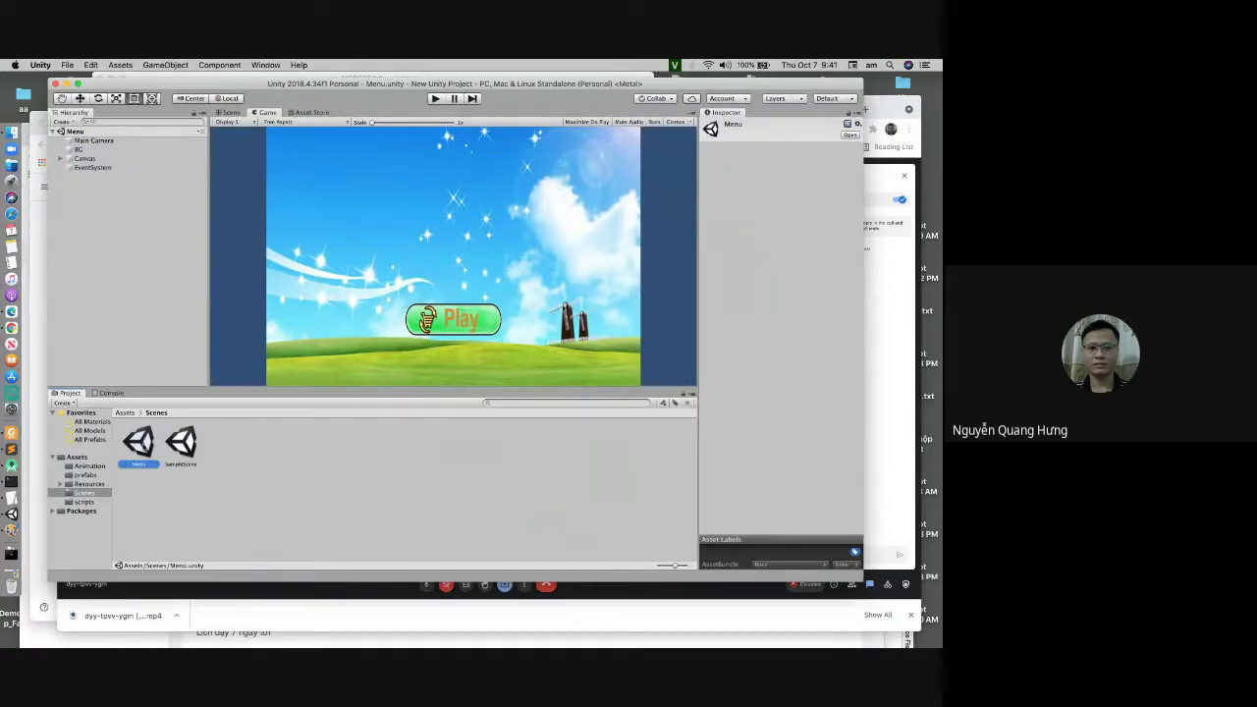
pyautogui.doubleClick(185, 444)
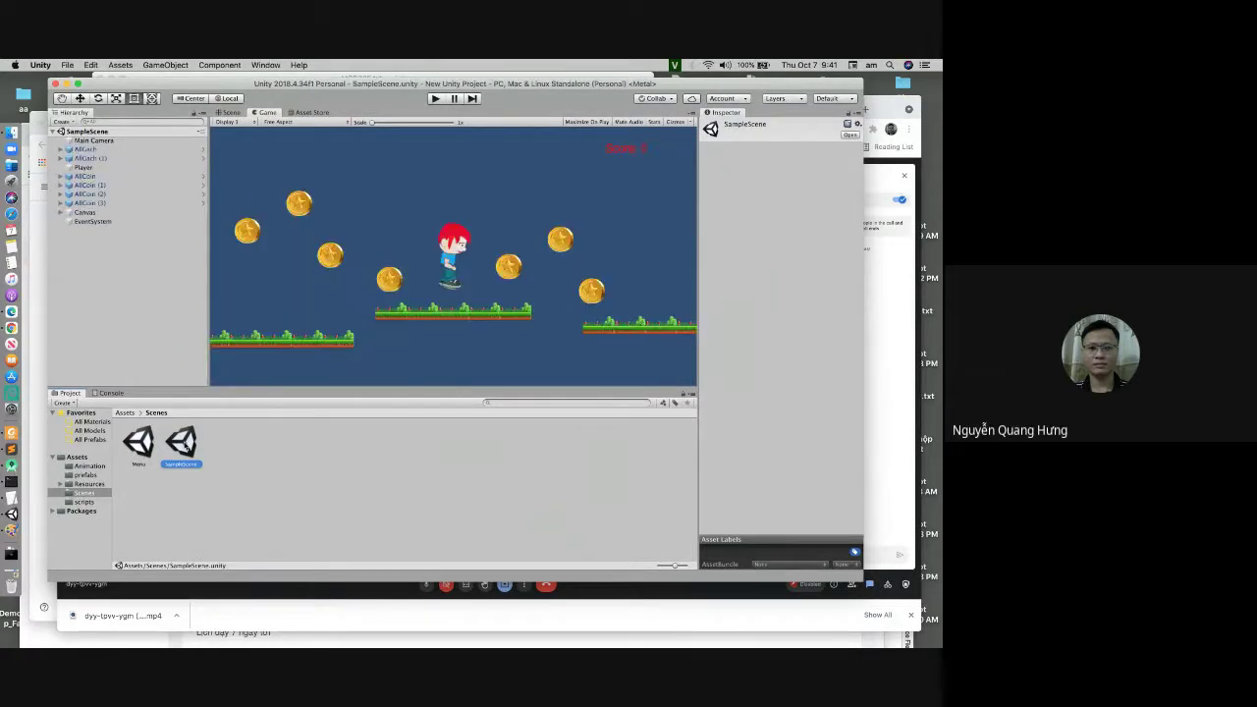
pyautogui.doubleClick(148, 451)
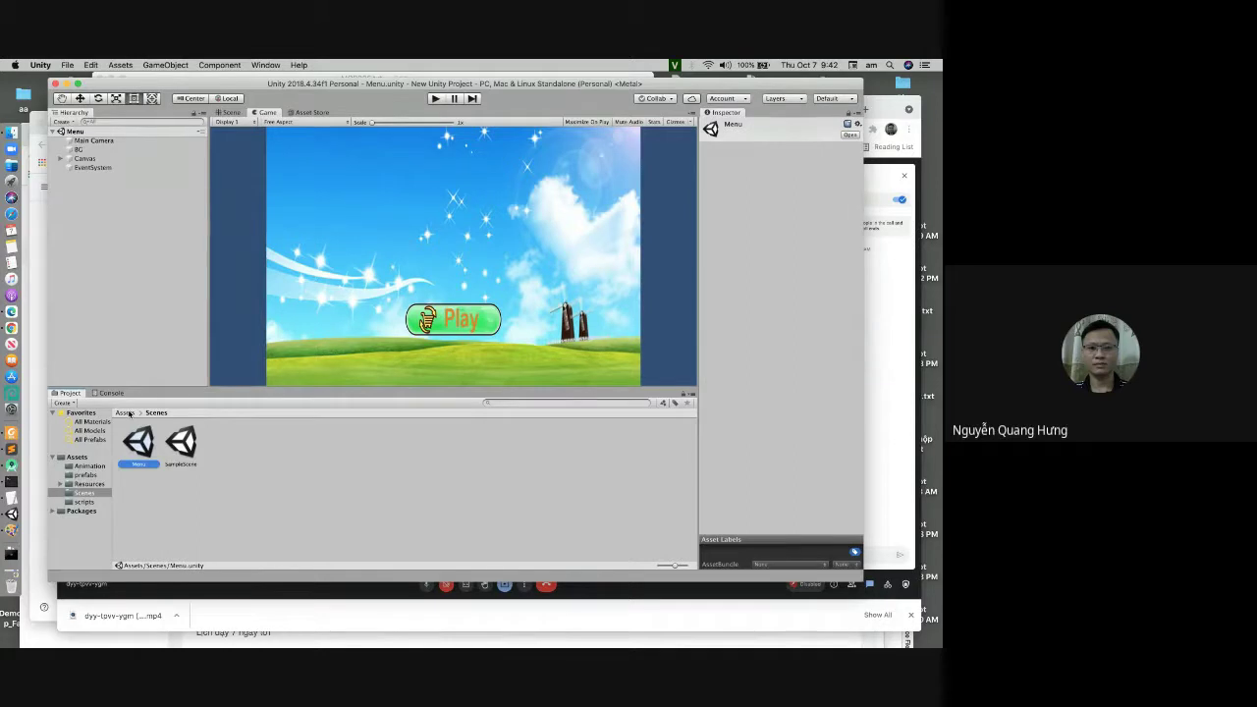
# Step: Create a C# script named MenuScript in the Assets/scripts folder
pyautogui.click(125, 412)
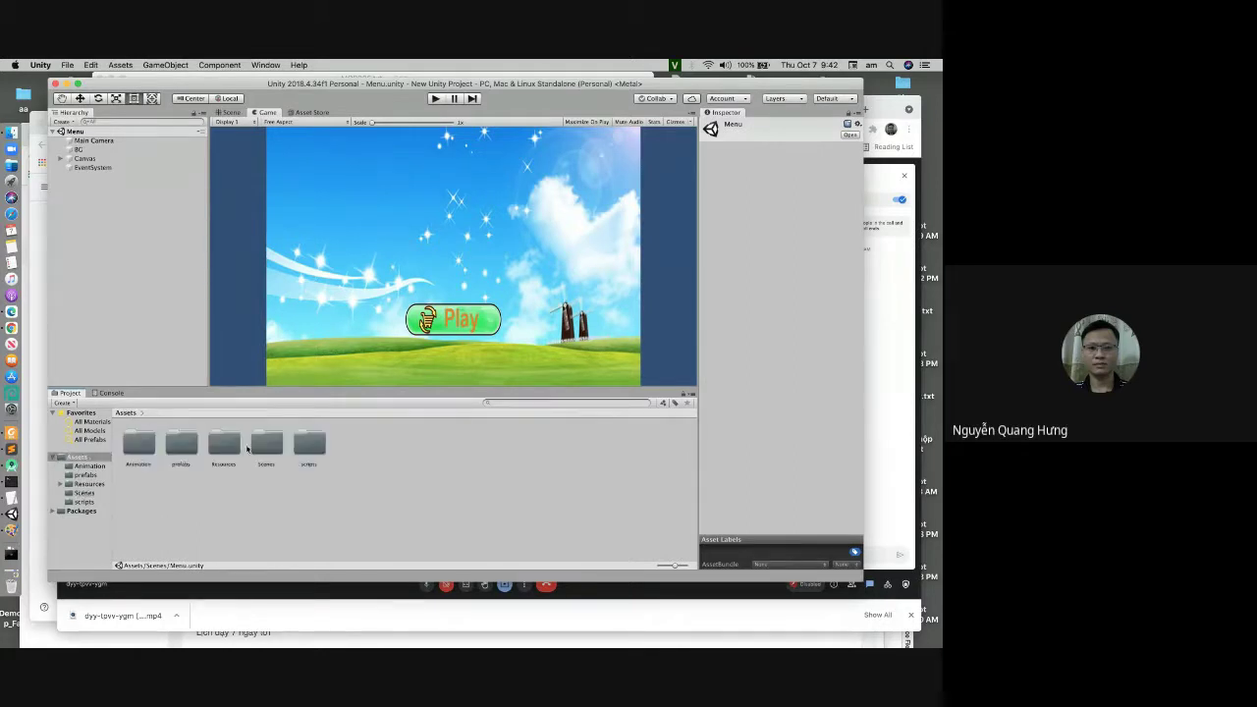
pyautogui.doubleClick(308, 444)
pyautogui.rightClick(339, 447)
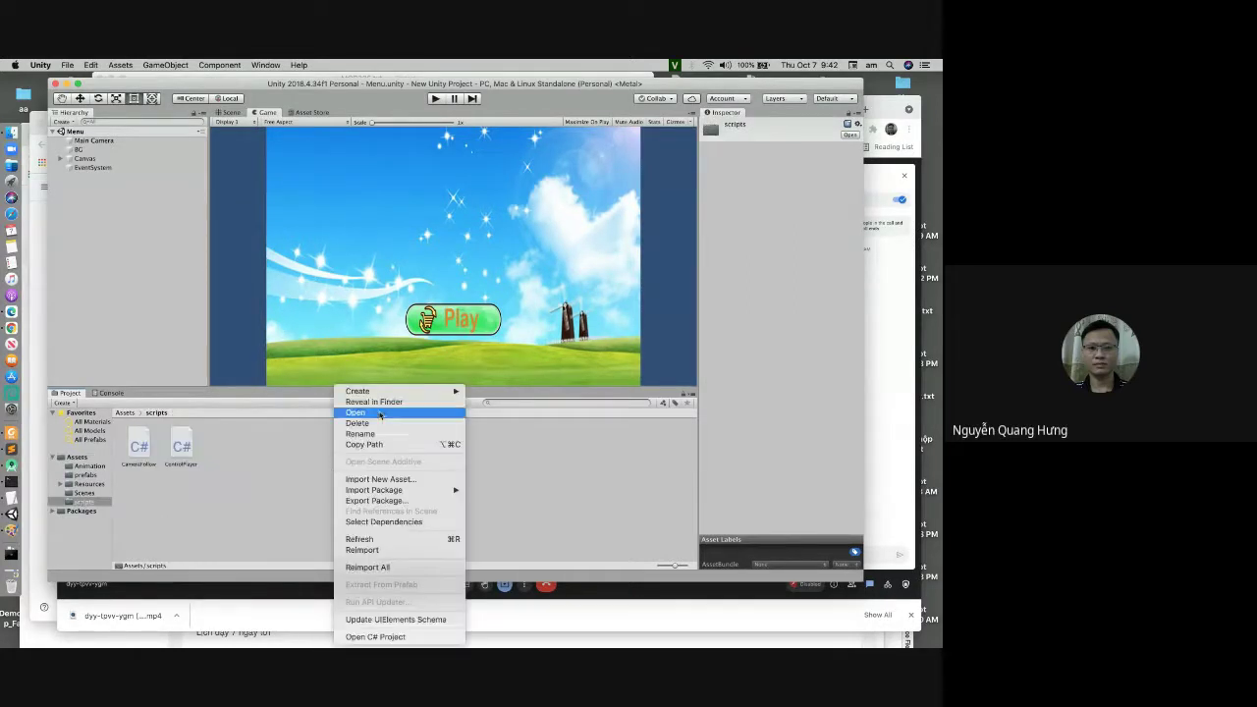
pyautogui.moveTo(387, 393)
pyautogui.moveTo(536, 316)
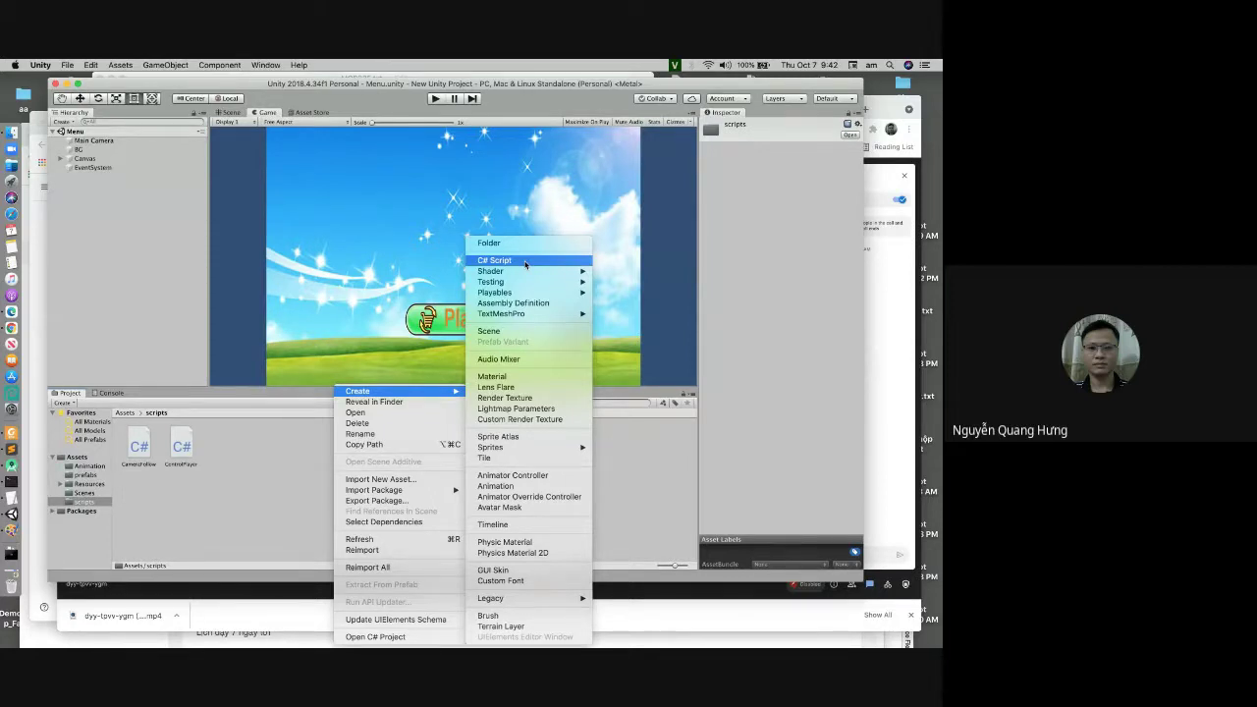
pyautogui.click(525, 260)
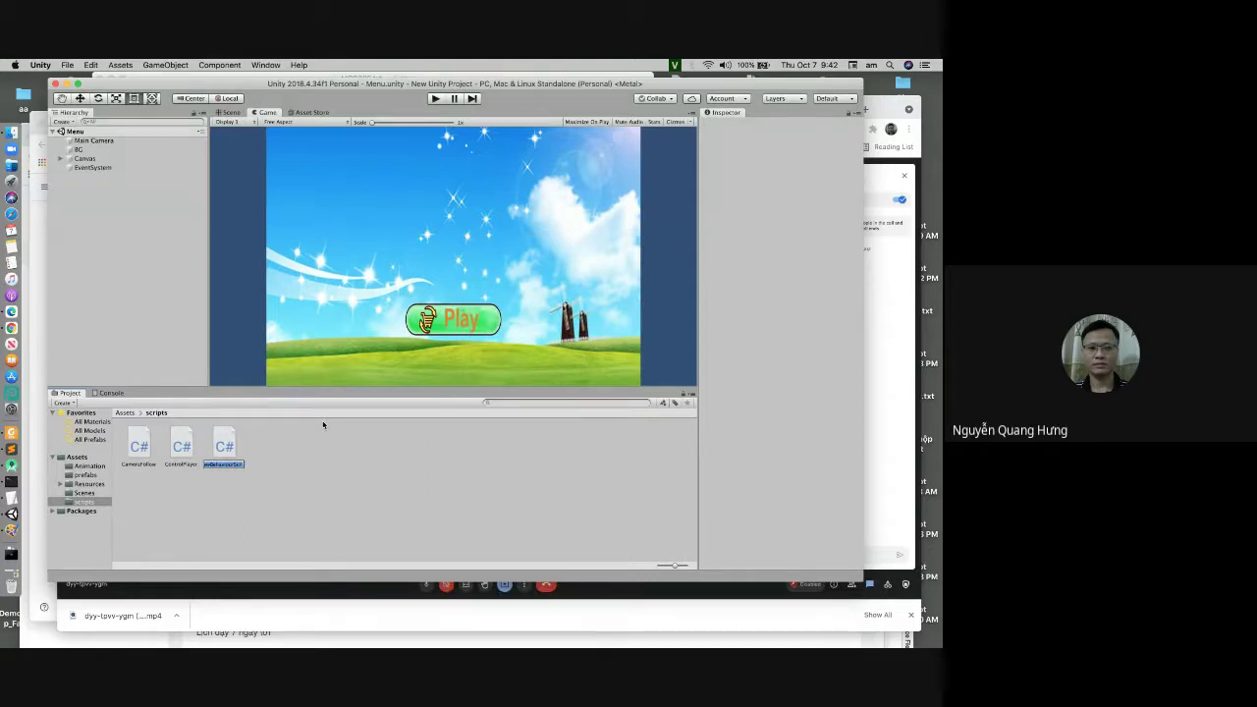
pyautogui.write('MenuScr')
pyautogui.write('ipt')
pyautogui.press('Return')
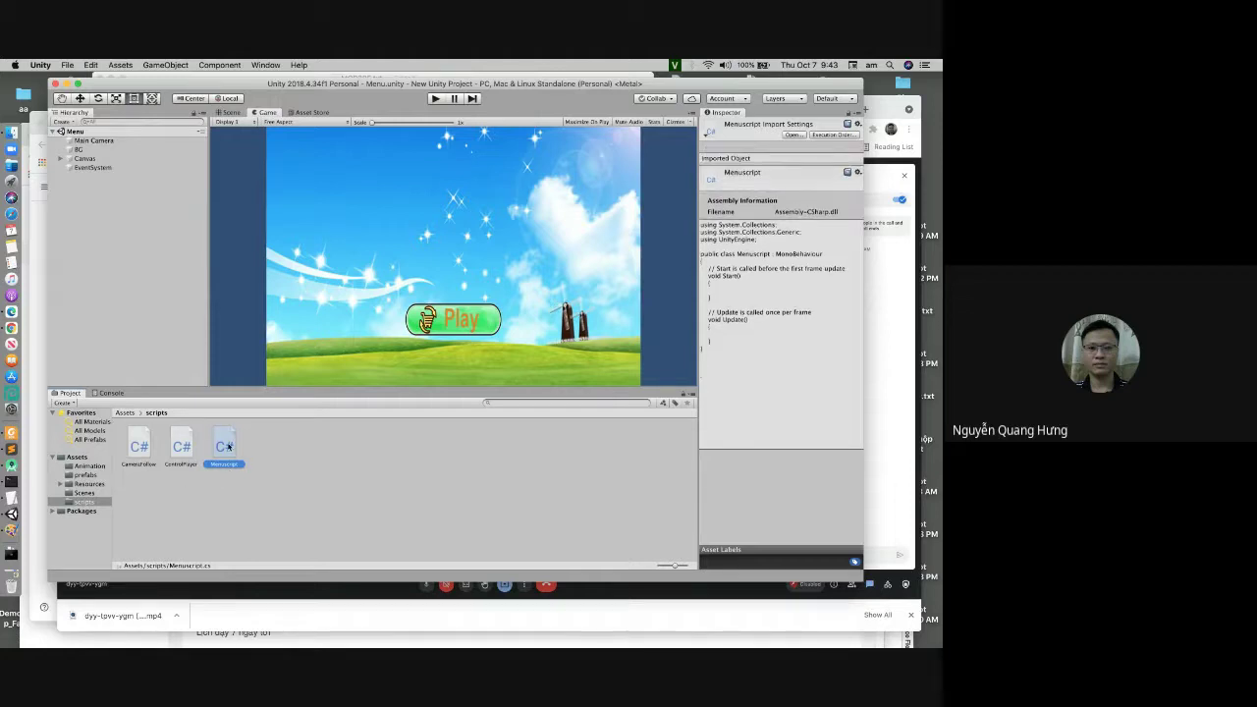
# Step: Open Menuscript in VS Code and delete the Start and Update template comments
pyautogui.doubleClick(234, 454)
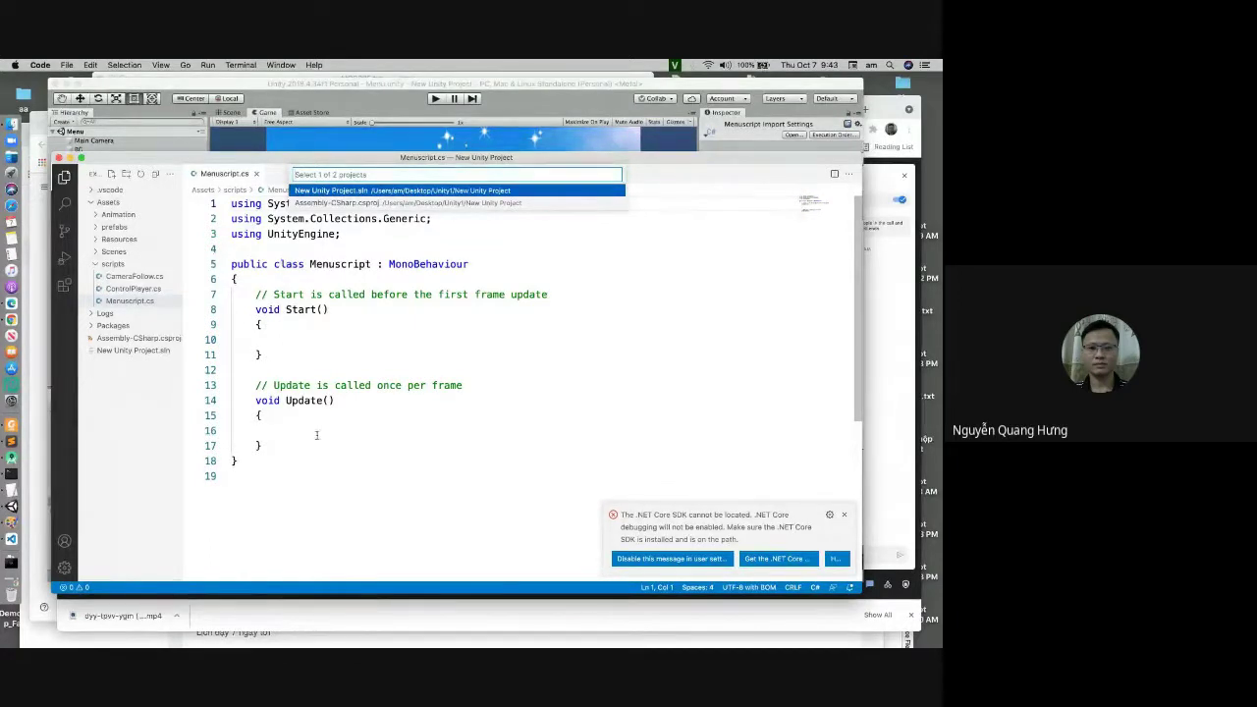
pyautogui.click(586, 385)
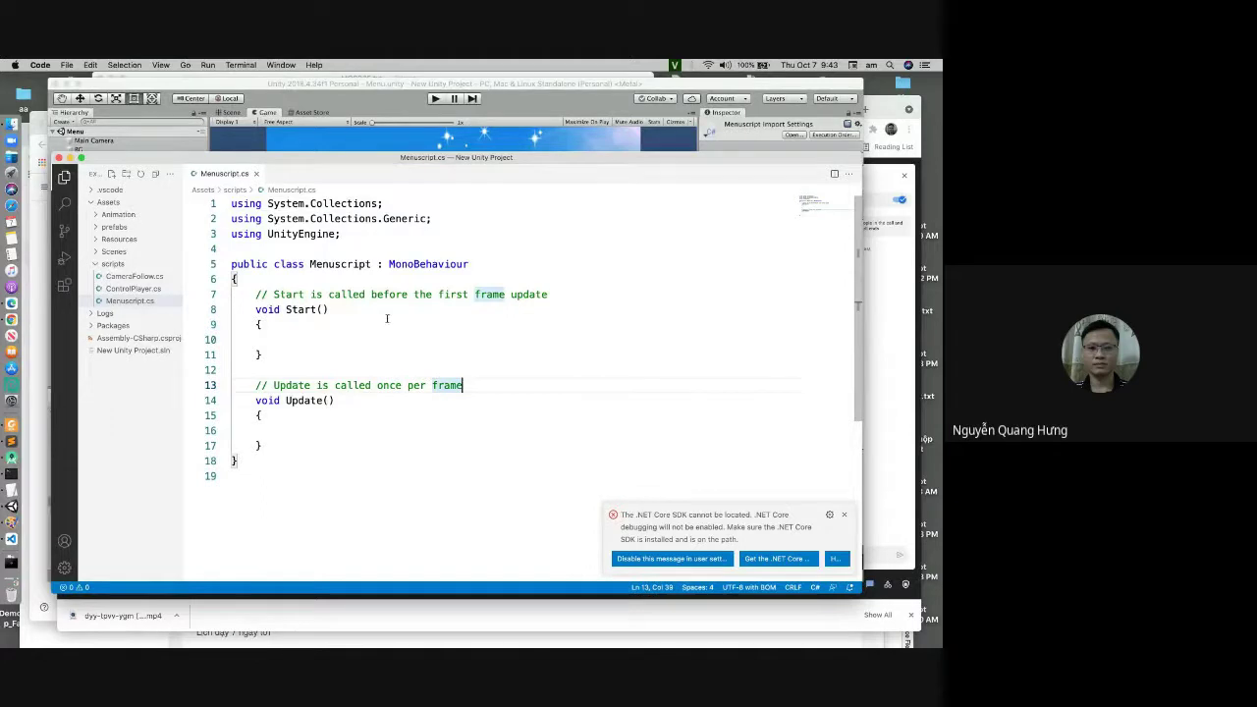
pyautogui.moveTo(253, 385); pyautogui.dragTo(568, 387)
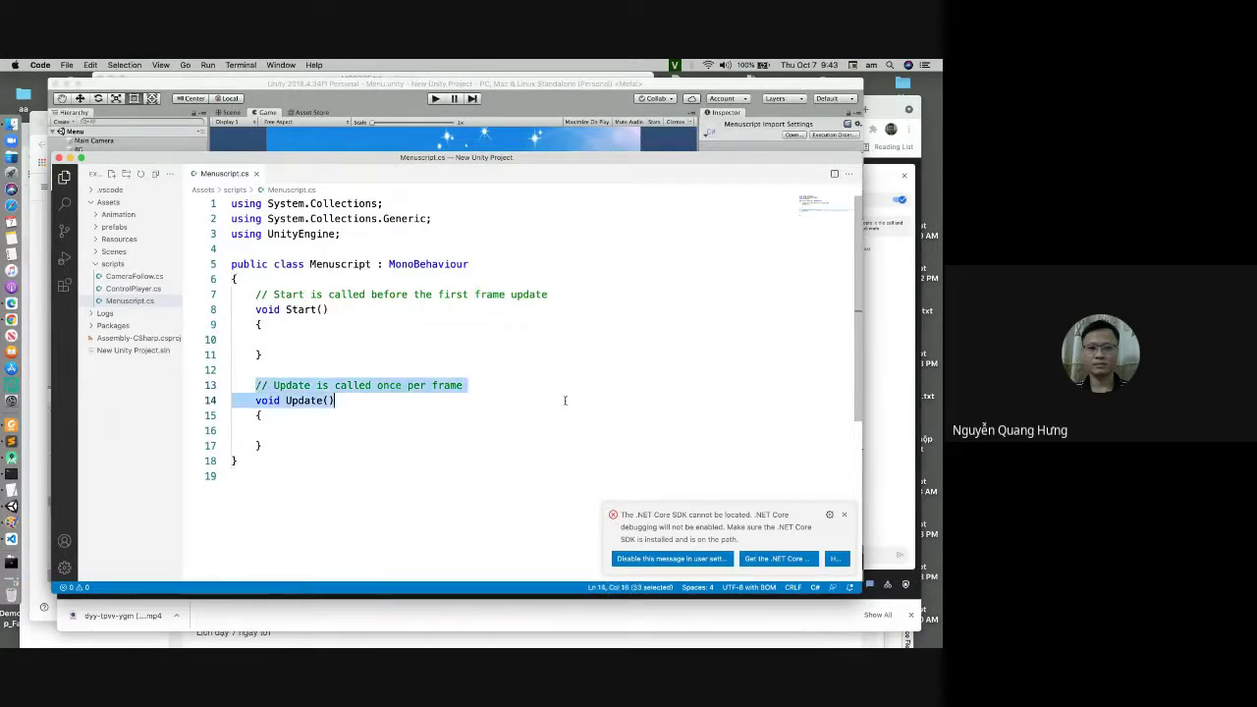
pyautogui.press('BackSpace')
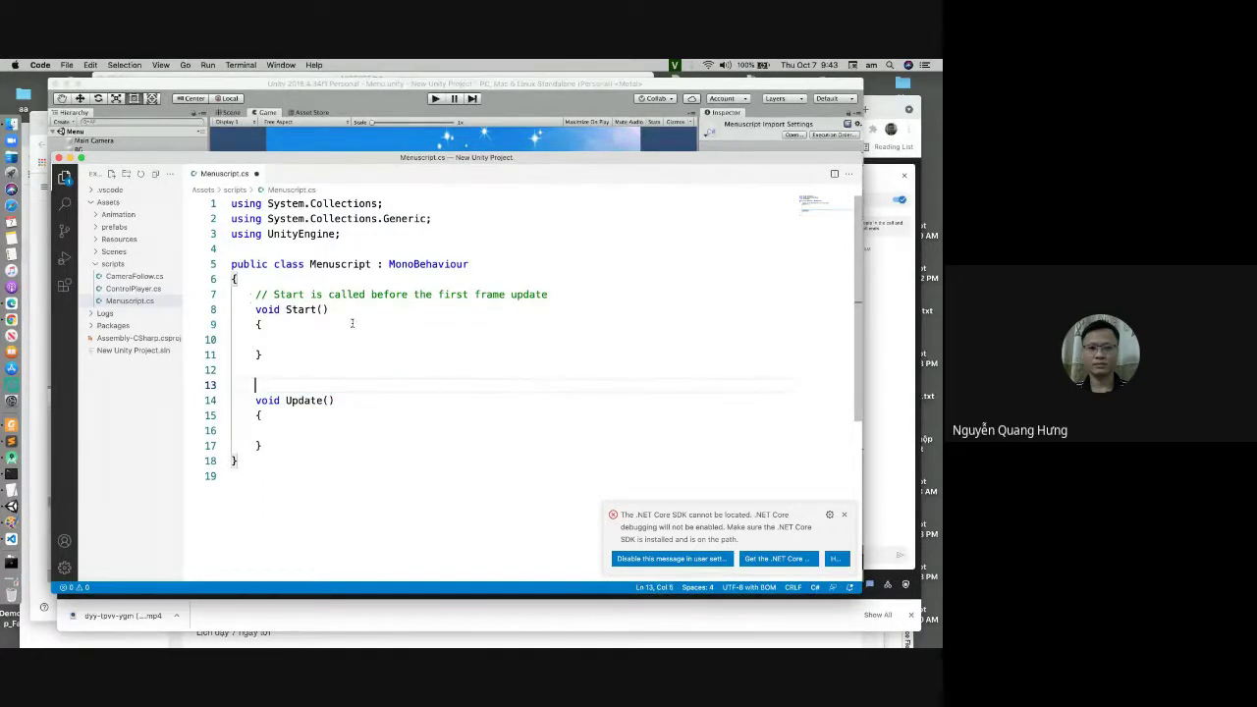
pyautogui.moveTo(252, 295); pyautogui.dragTo(604, 297)
pyautogui.press('BackSpace')
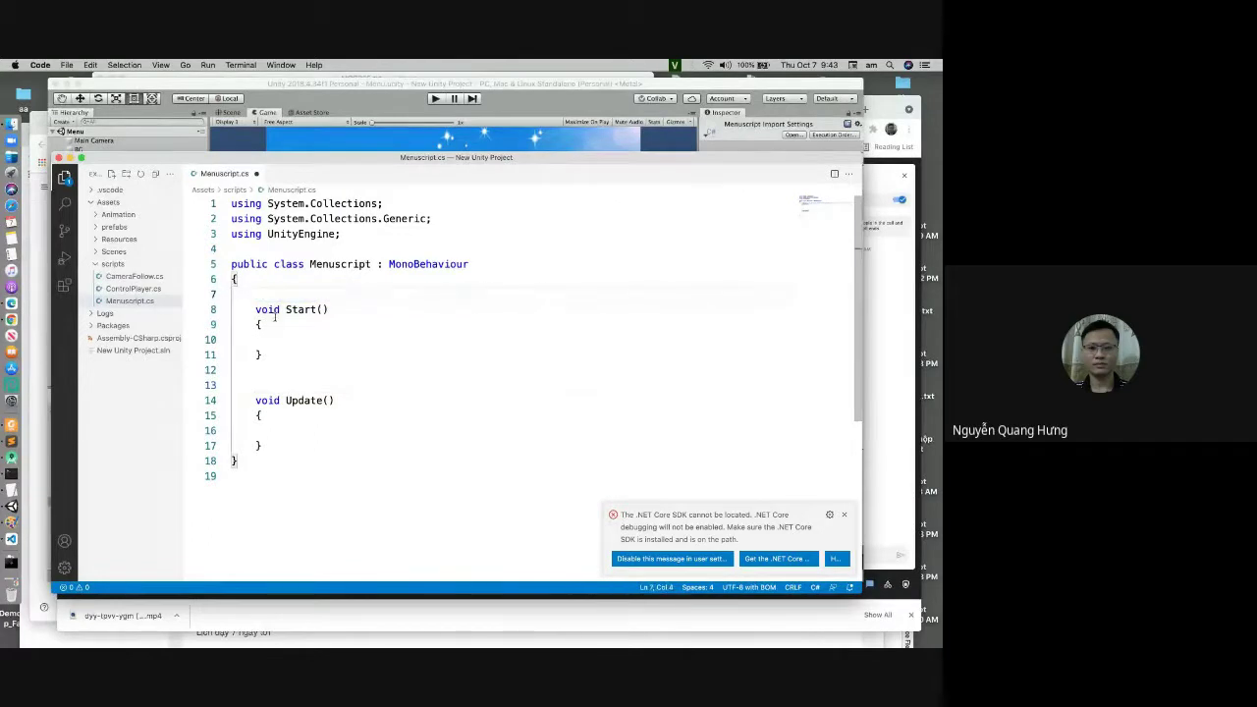
# Step: Add a public void loadScene() method whose body begins Application.LoadLevel("
pyautogui.write('publi')
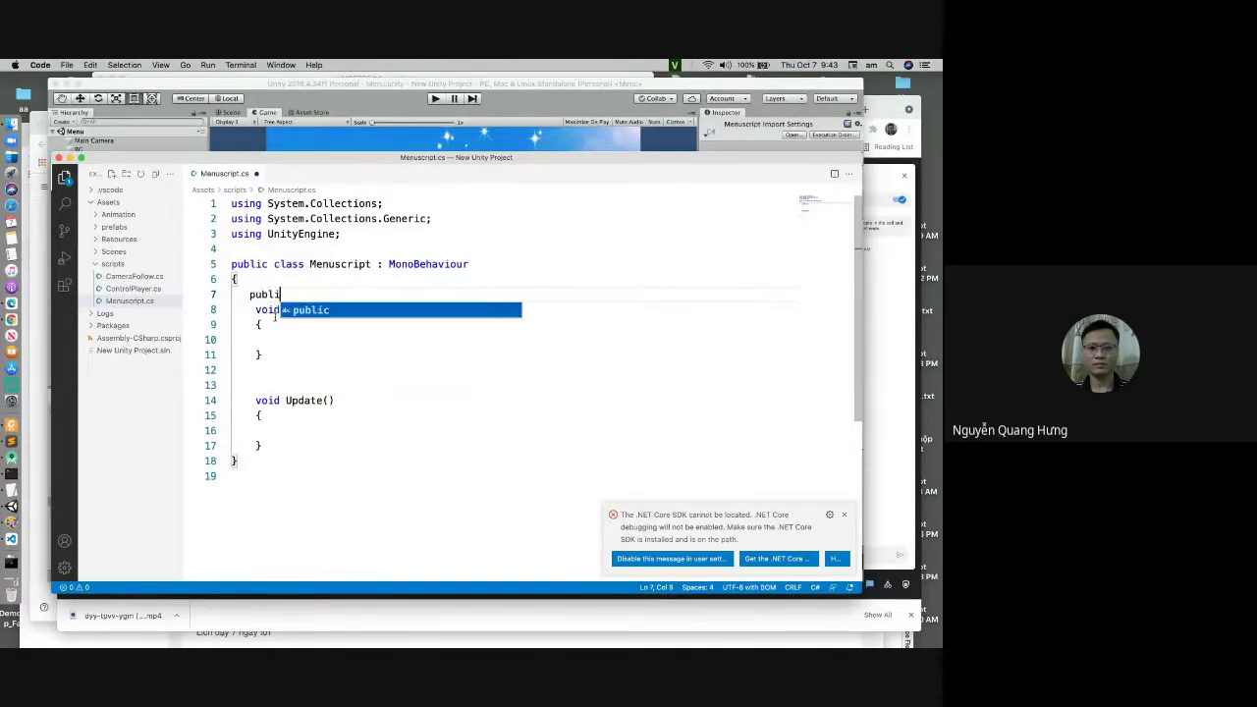
pyautogui.write('c void l')
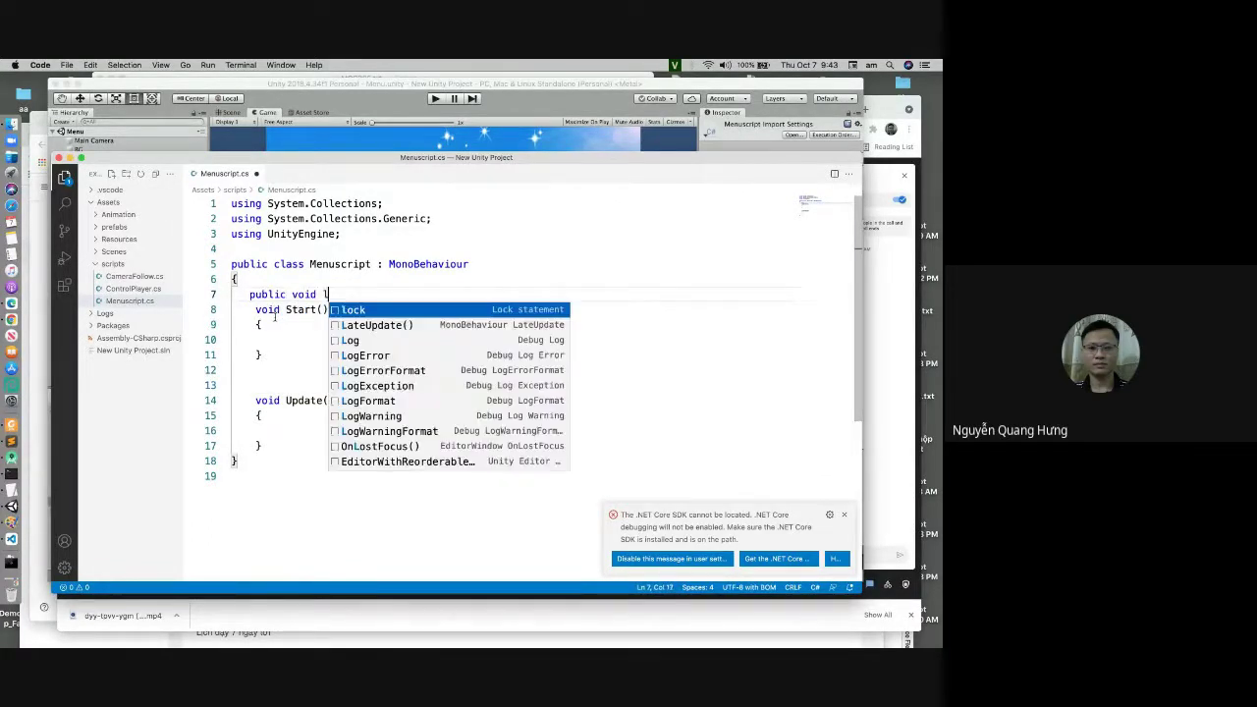
pyautogui.write('oadSce')
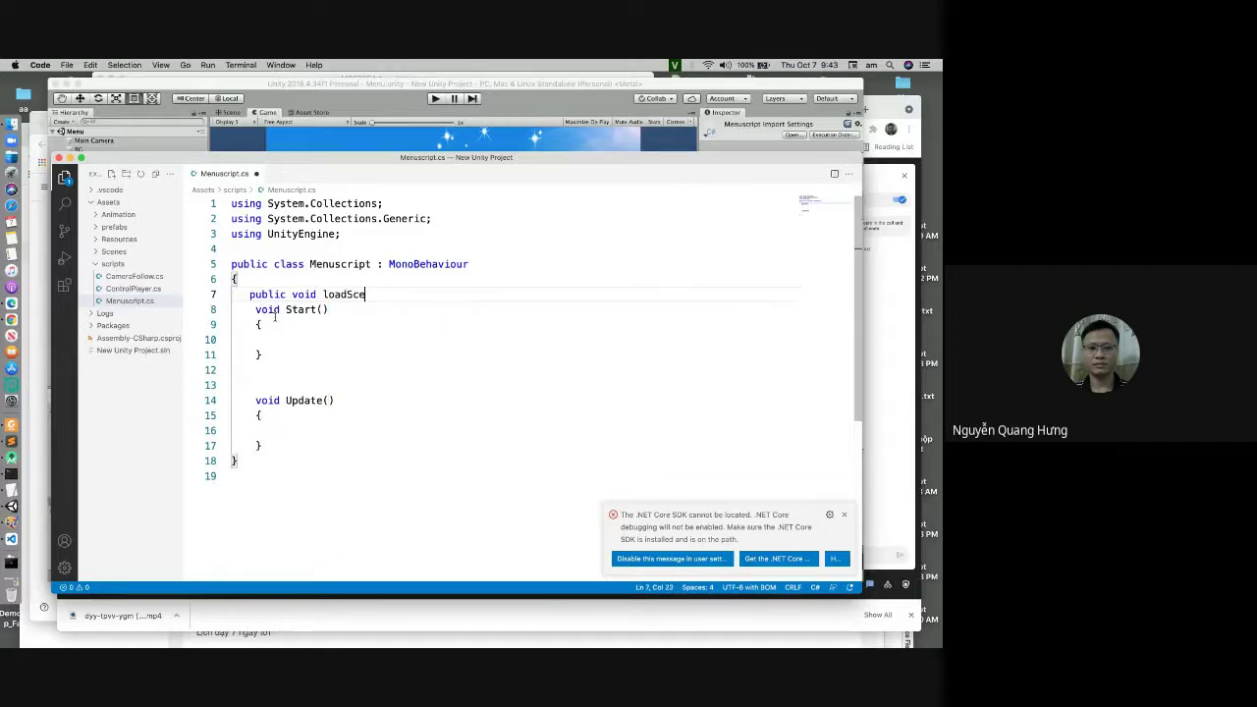
pyautogui.write('ne(')
pyautogui.write(')')
pyautogui.press('Return')
pyautogui.write('{')
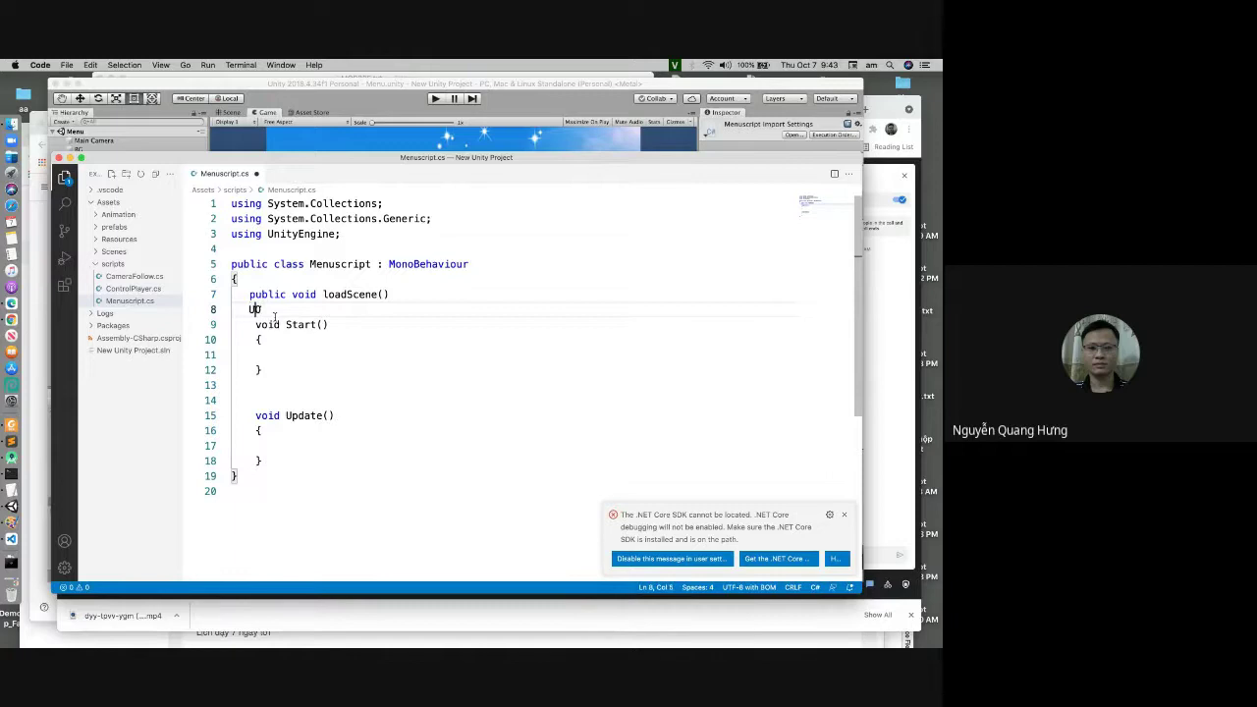
pyautogui.press('BackSpace')
pyautogui.hotkey('ctrl', 'space')
pyautogui.write('{')
pyautogui.press('Return')
pyautogui.write('App')
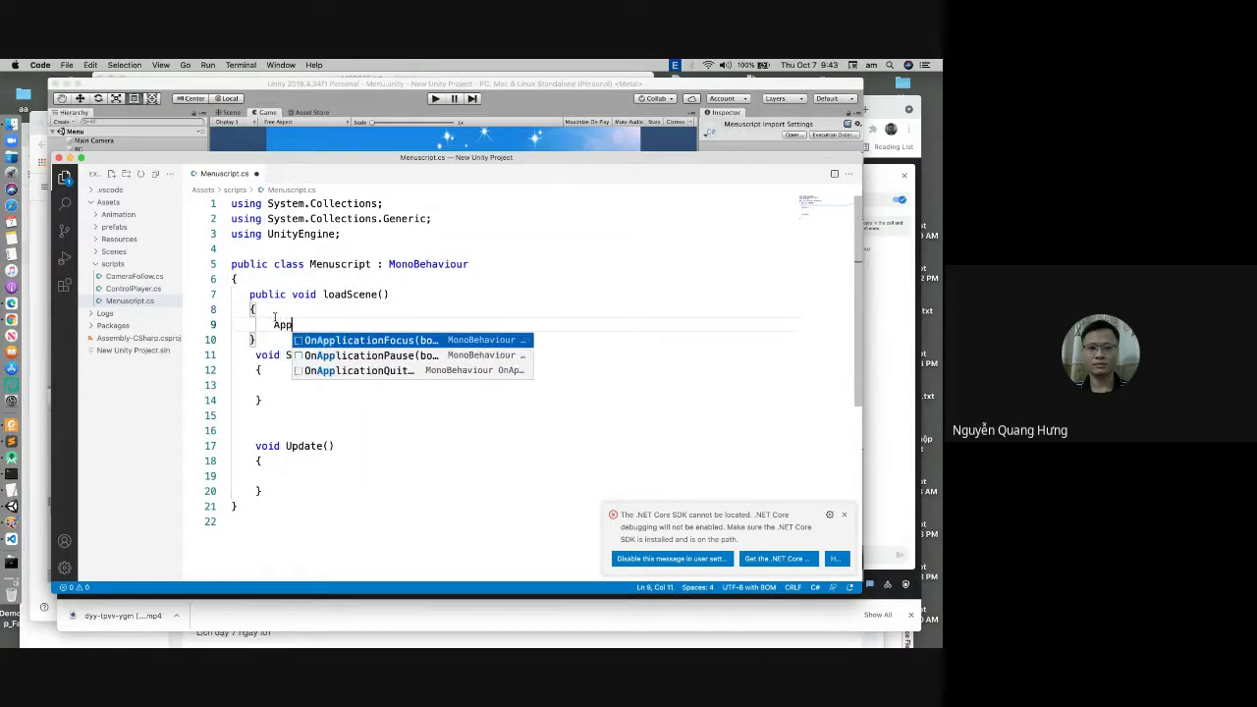
pyautogui.write('licati')
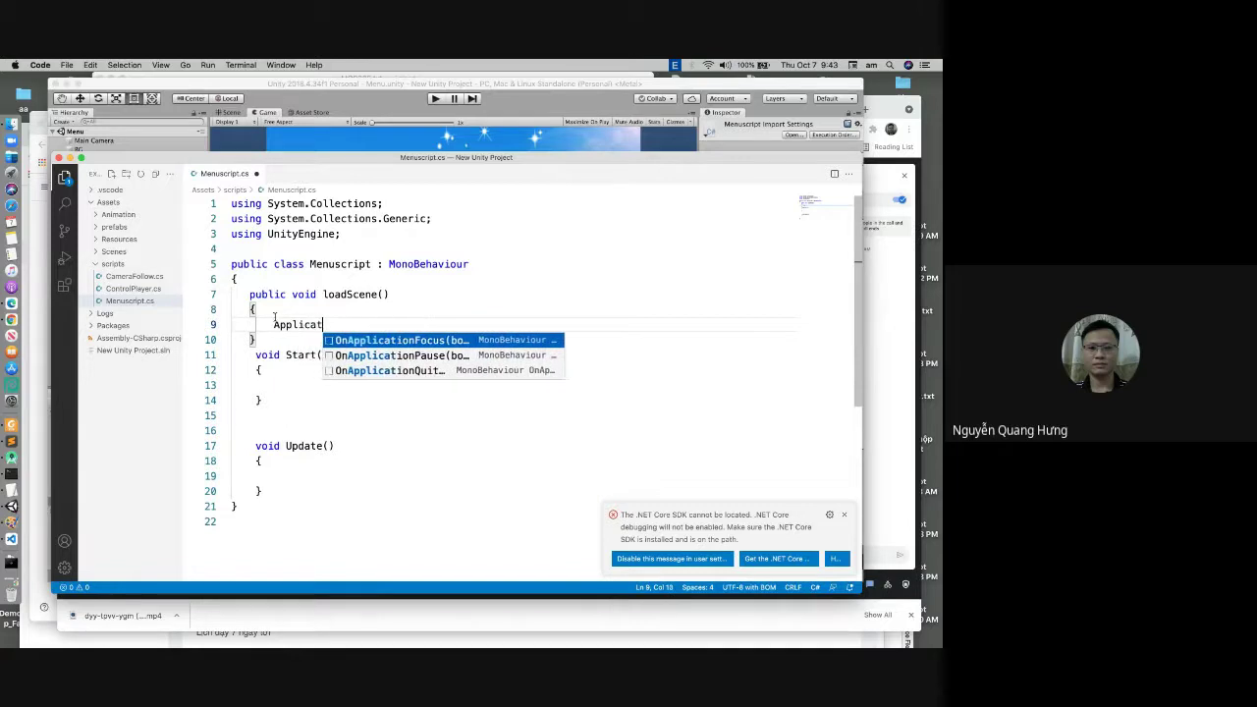
pyautogui.write('on')
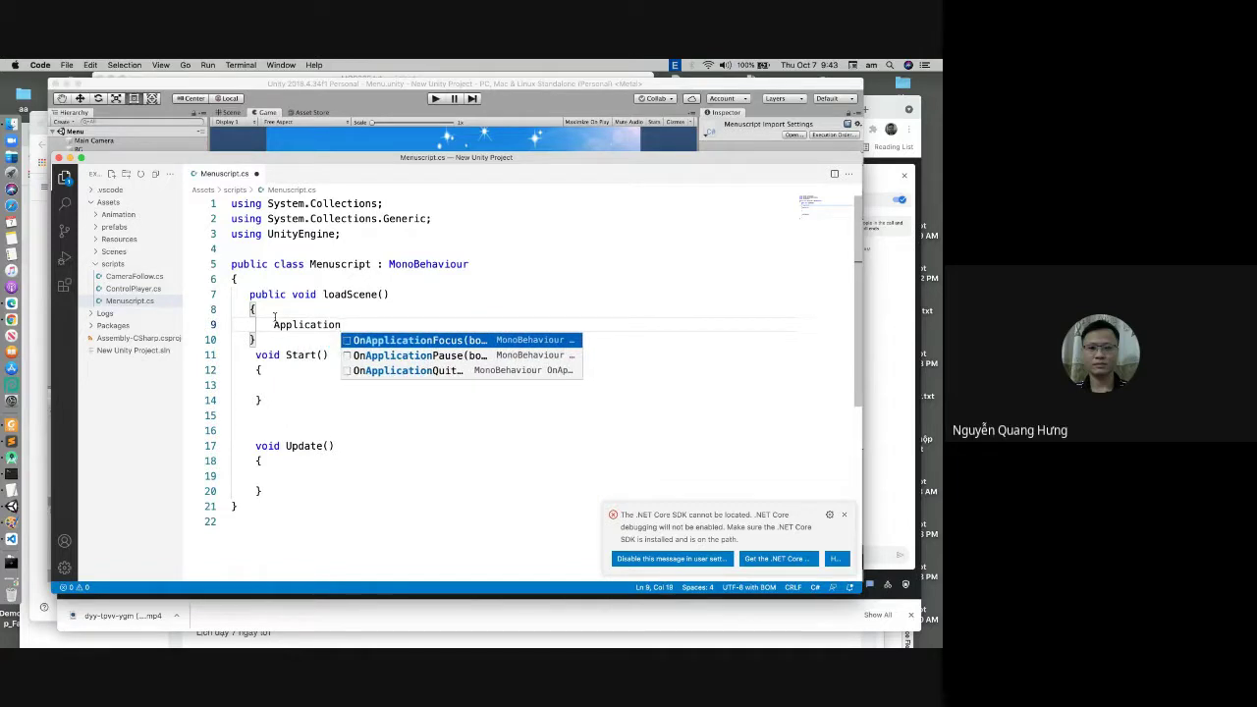
pyautogui.write('.Load')
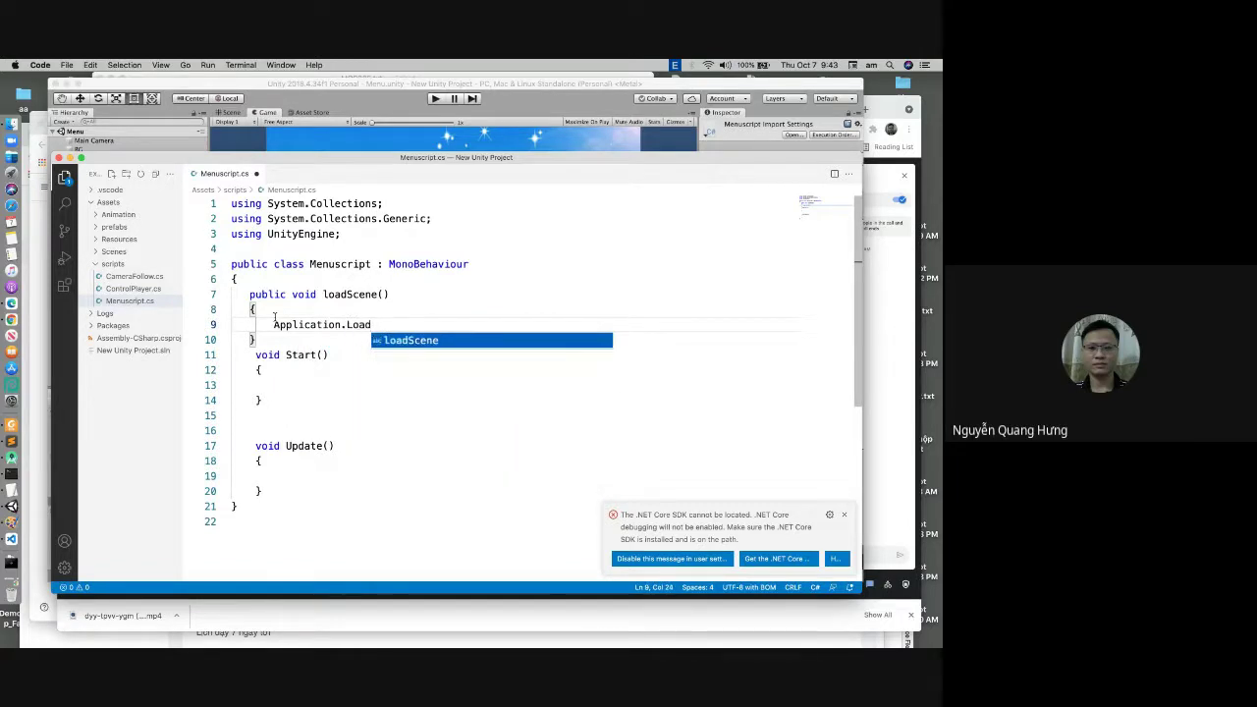
pyautogui.write('Leve')
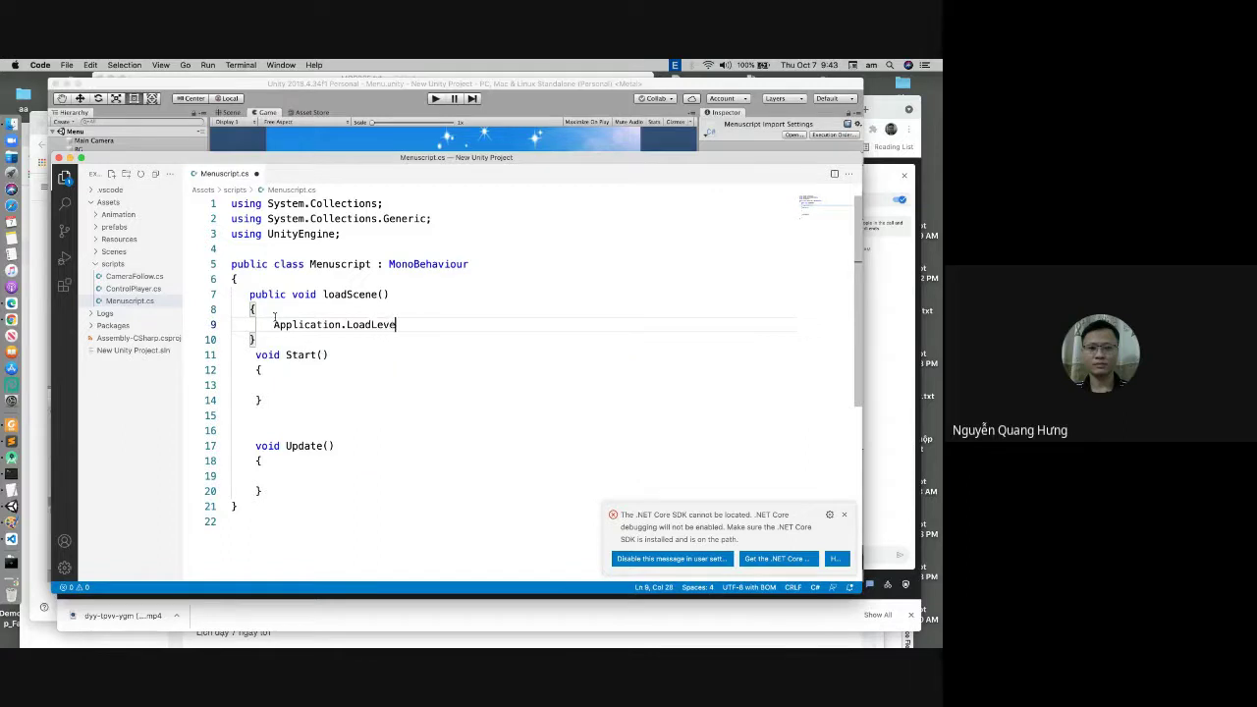
pyautogui.write('l(')
pyautogui.write('"')
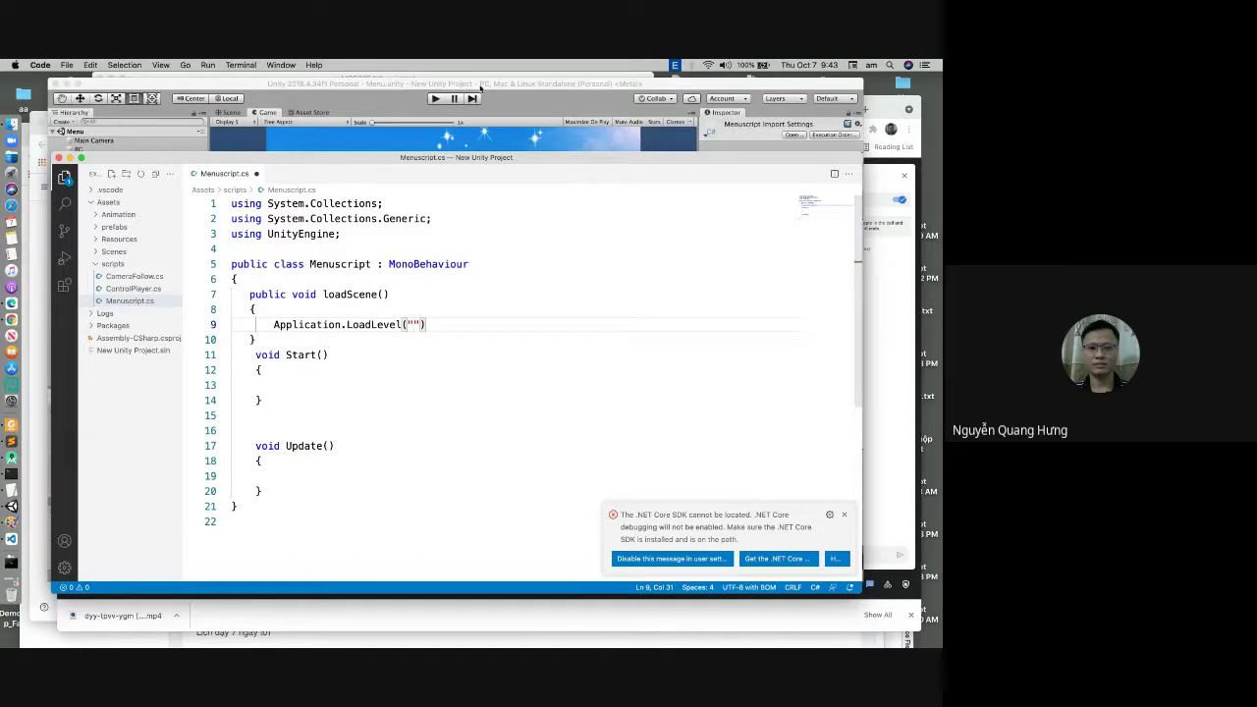
# Step: Back in Unity, open SampleScene from the Assets/Scenes folder
pyautogui.click(486, 83)
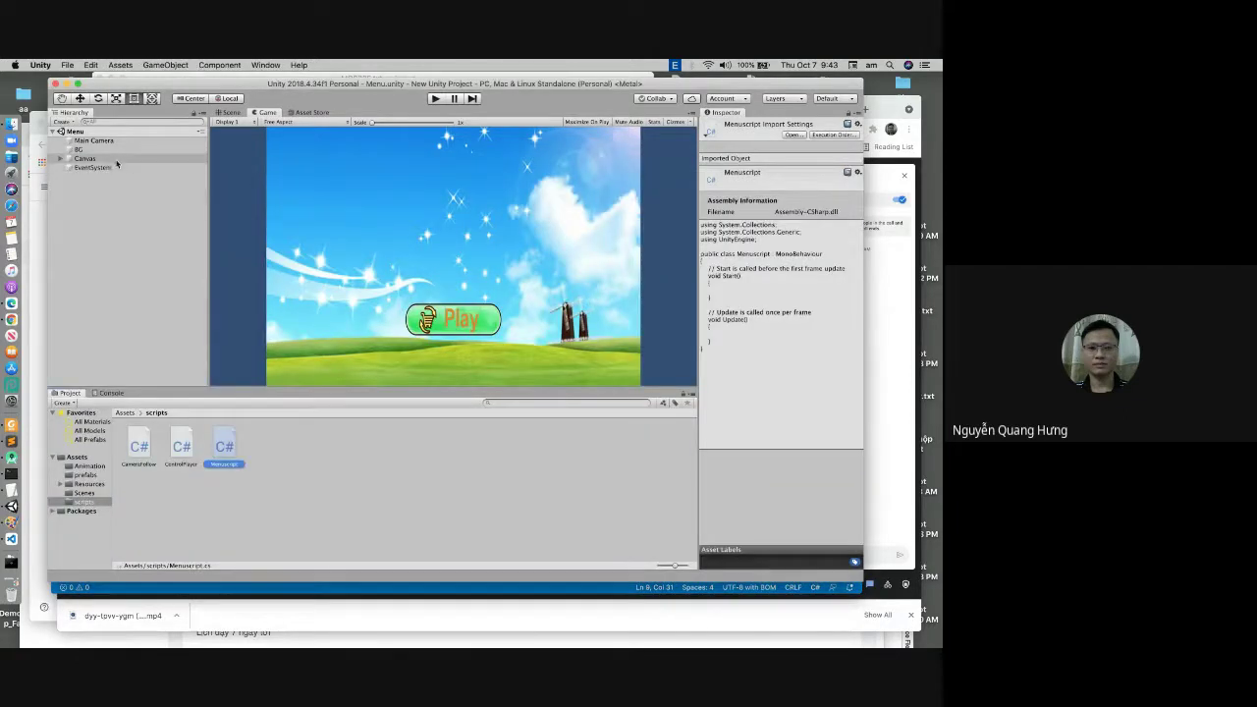
pyautogui.click(124, 413)
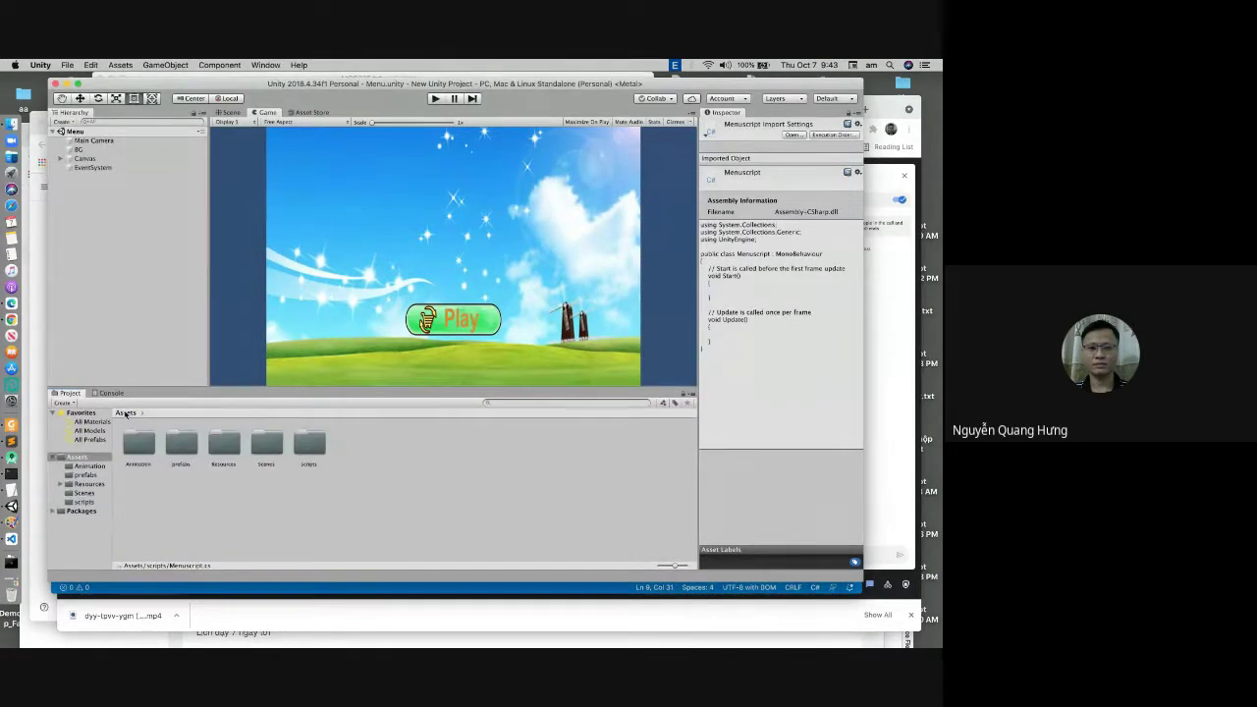
pyautogui.doubleClick(264, 444)
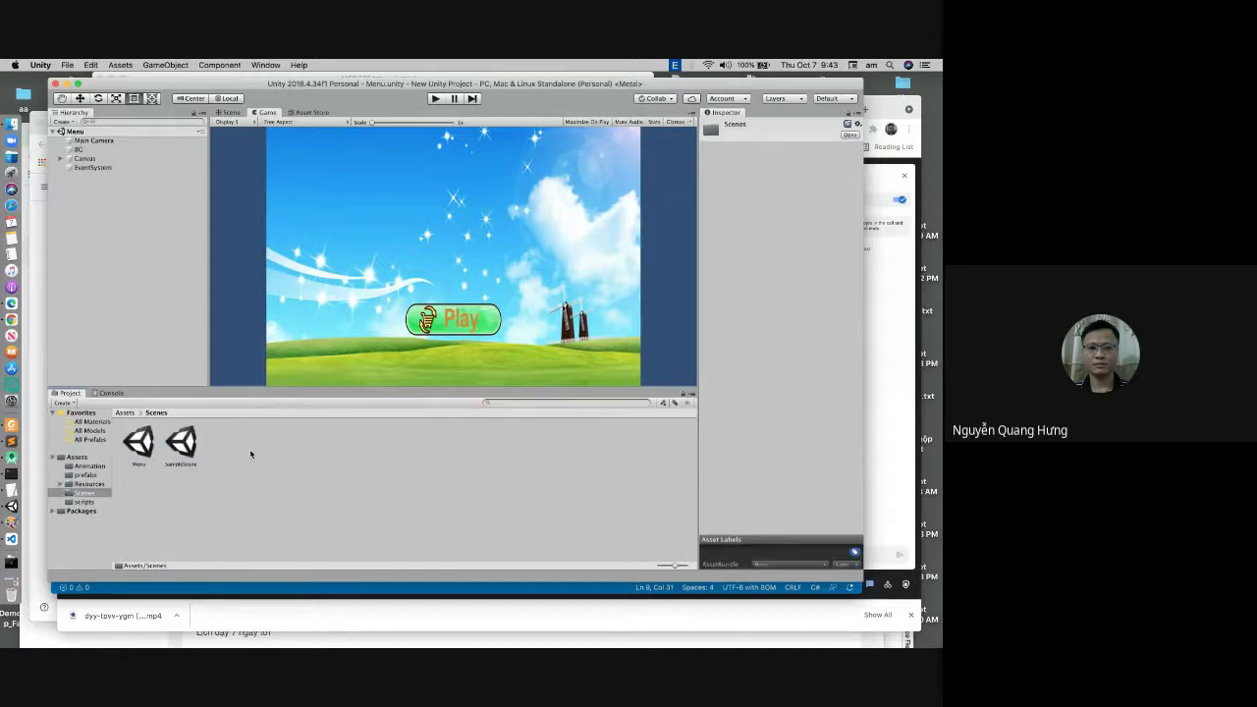
pyautogui.doubleClick(183, 457)
# Step: Dismiss SampleScene's options and rename without changes, then reopen the Menu scene
pyautogui.rightClick(96, 134)
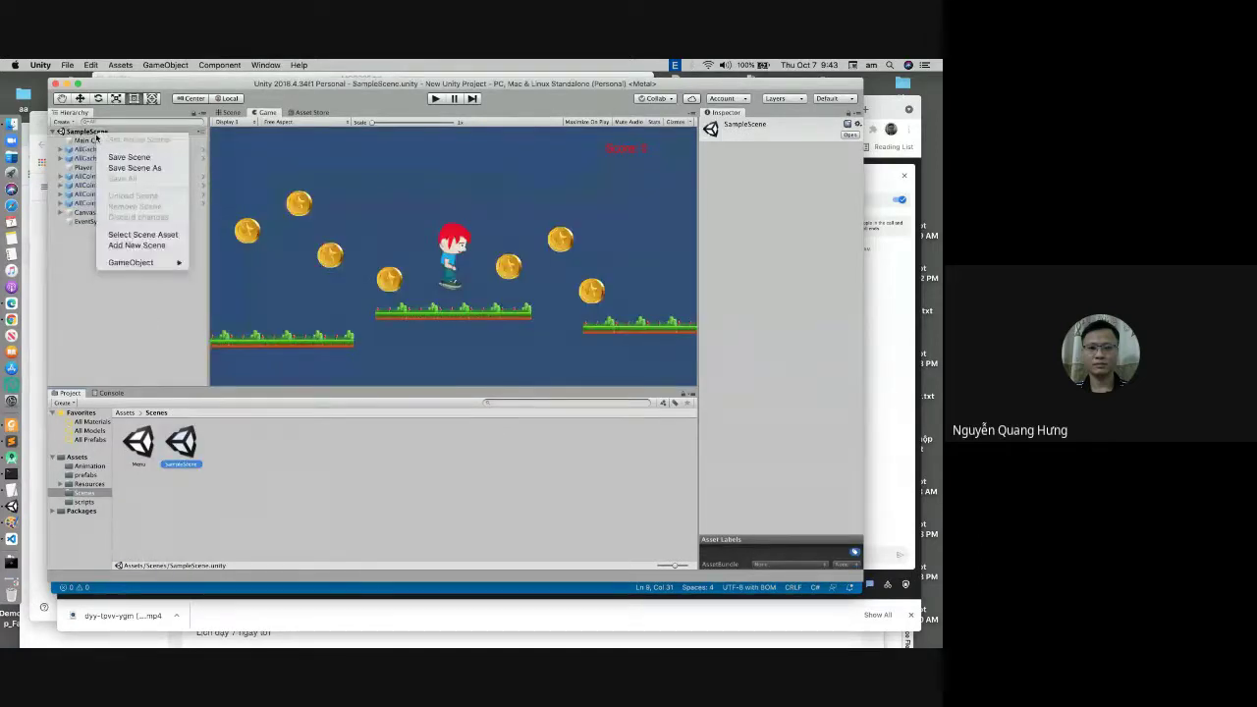
pyautogui.rightClick(85, 131)
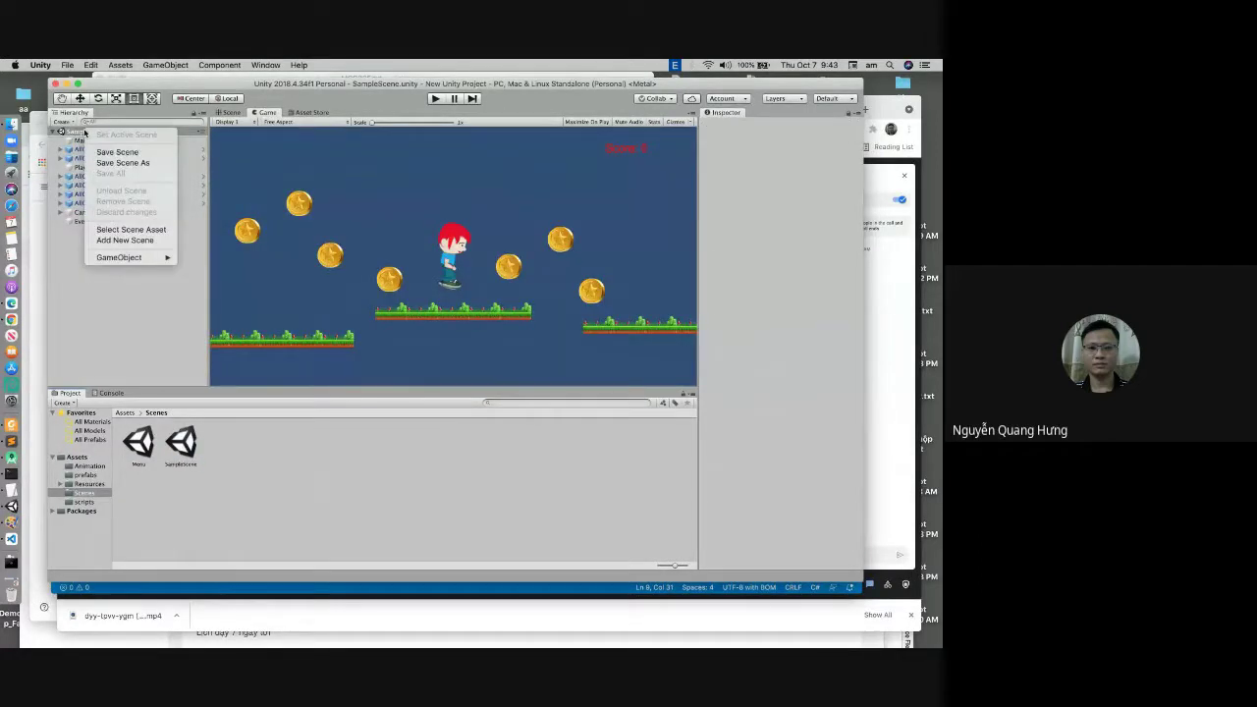
pyautogui.click(208, 485)
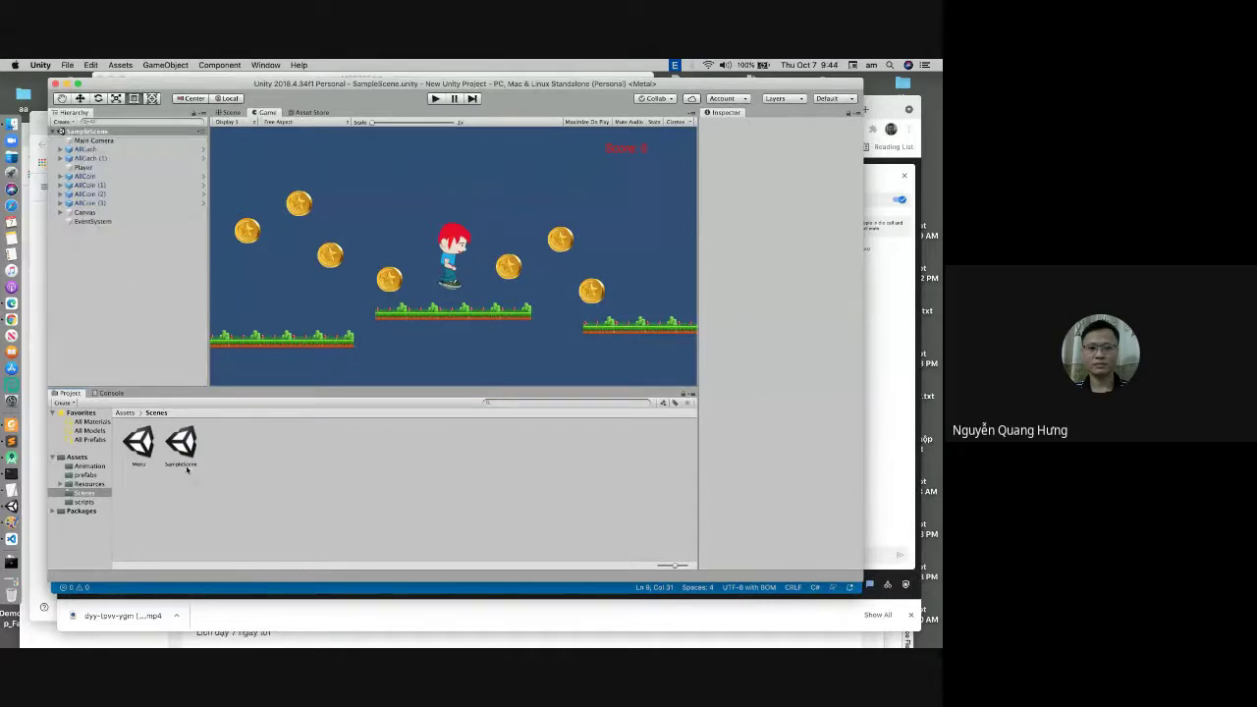
pyautogui.click(187, 463)
pyautogui.click(184, 465)
pyautogui.rightClick(184, 466)
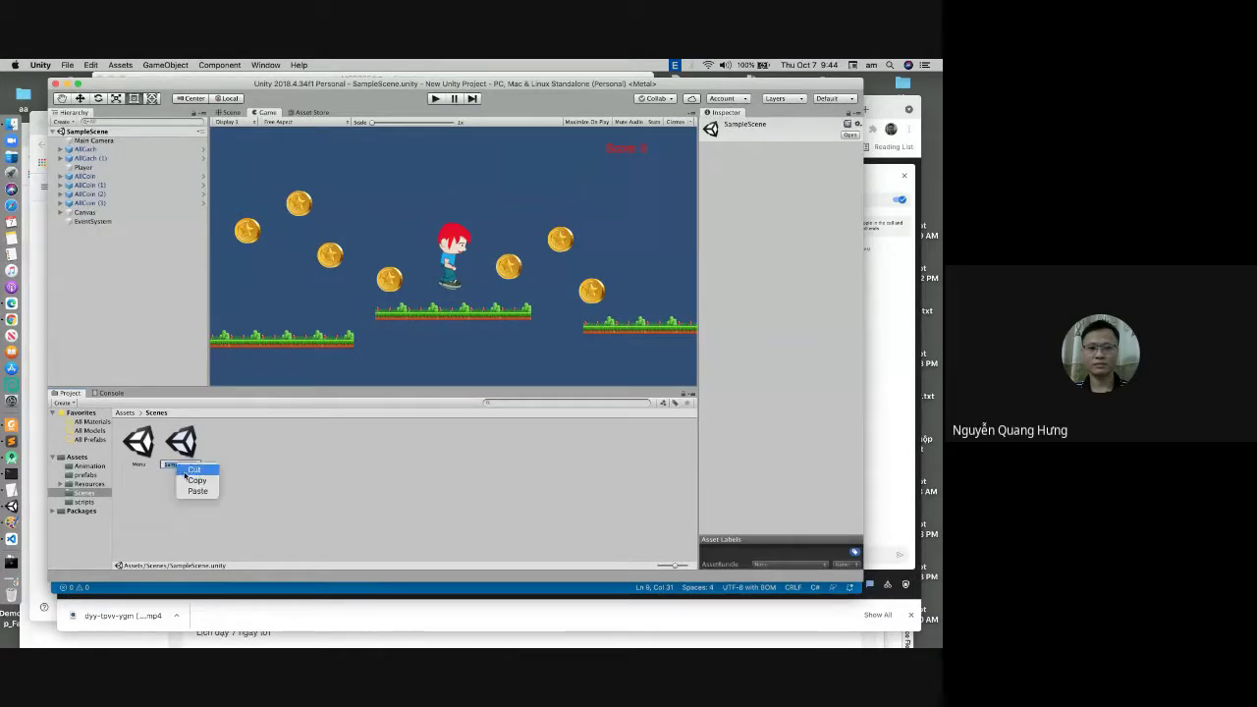
pyautogui.press('Escape')
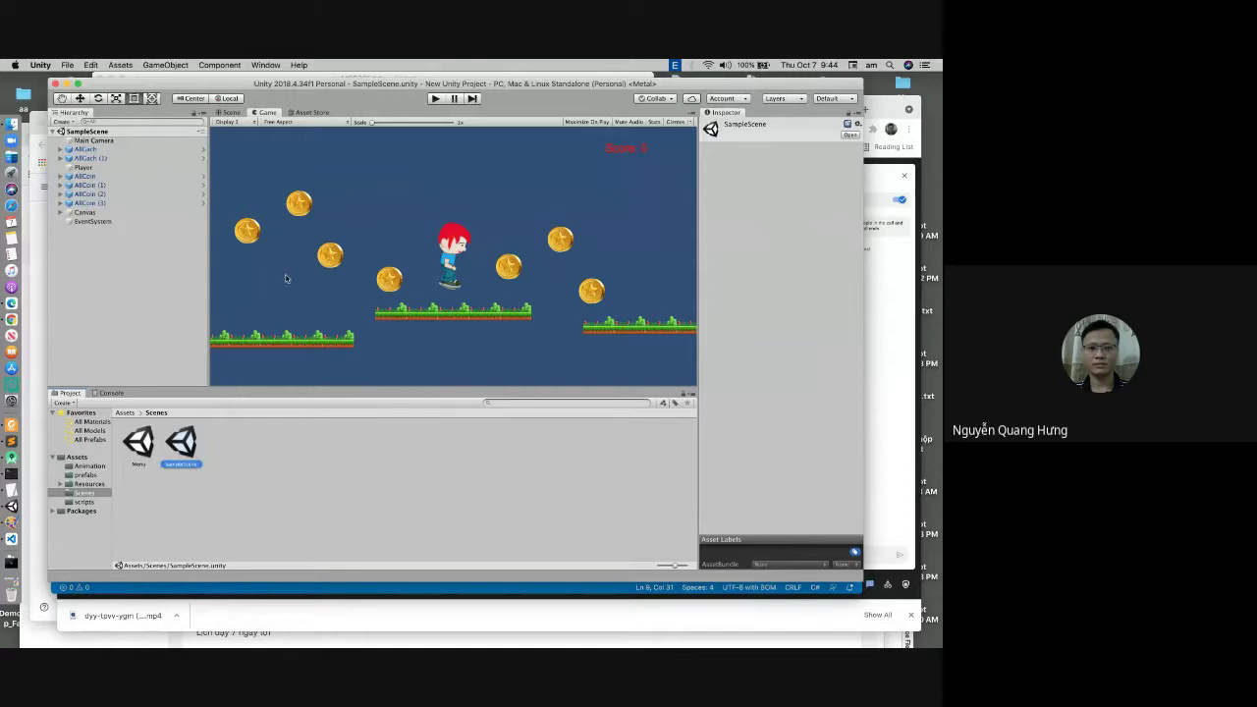
pyautogui.doubleClick(137, 449)
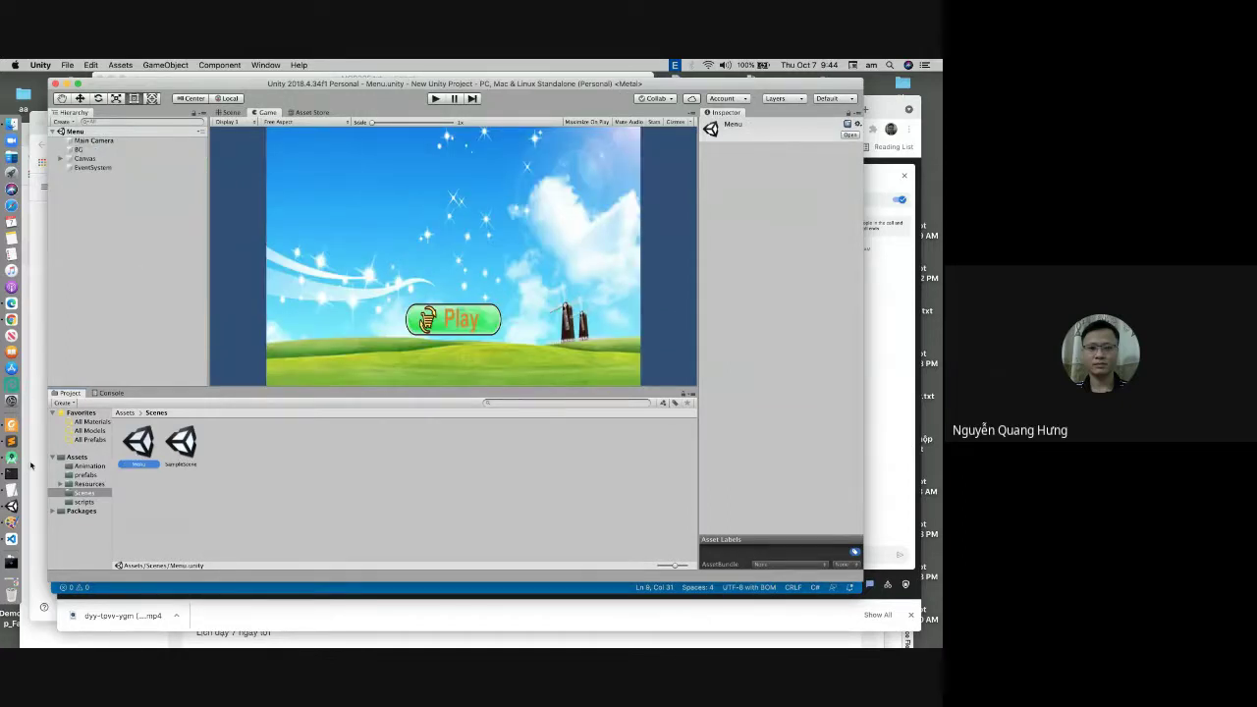
# Step: Complete the call as Application.LoadLevel("SampleScene"); and save Menuscript.cs
pyautogui.click(11, 538)
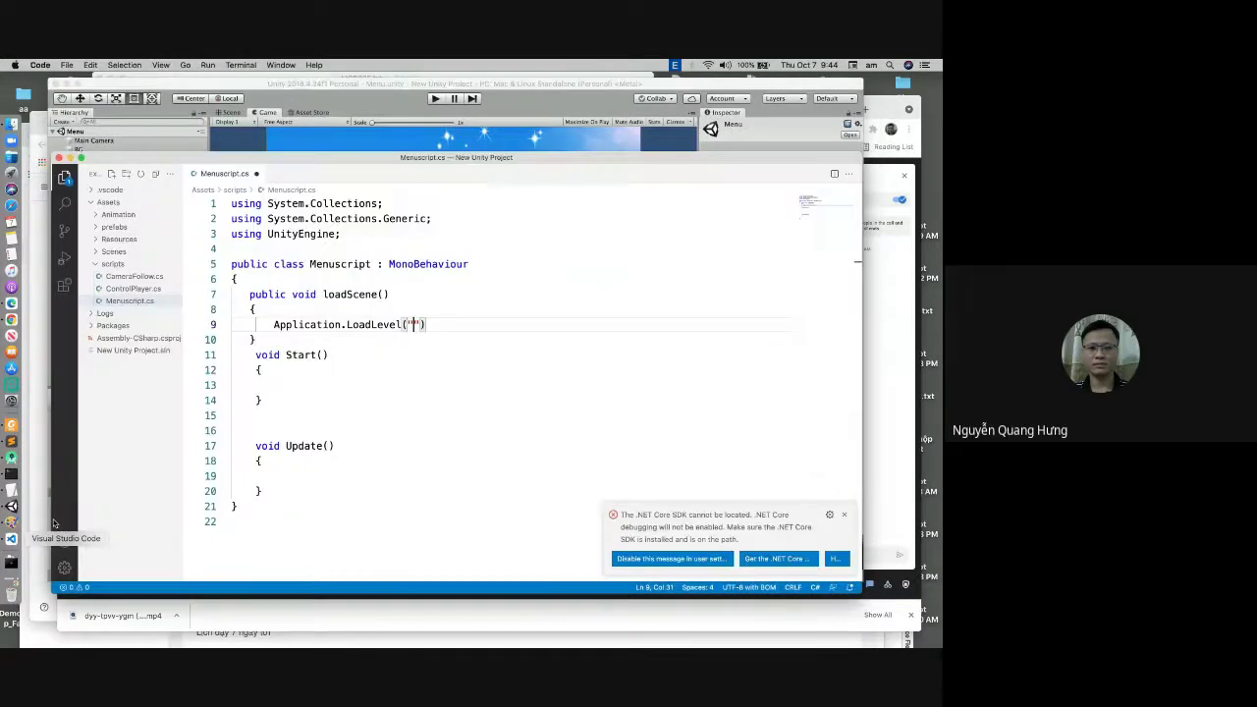
pyautogui.write('SampleScene")')
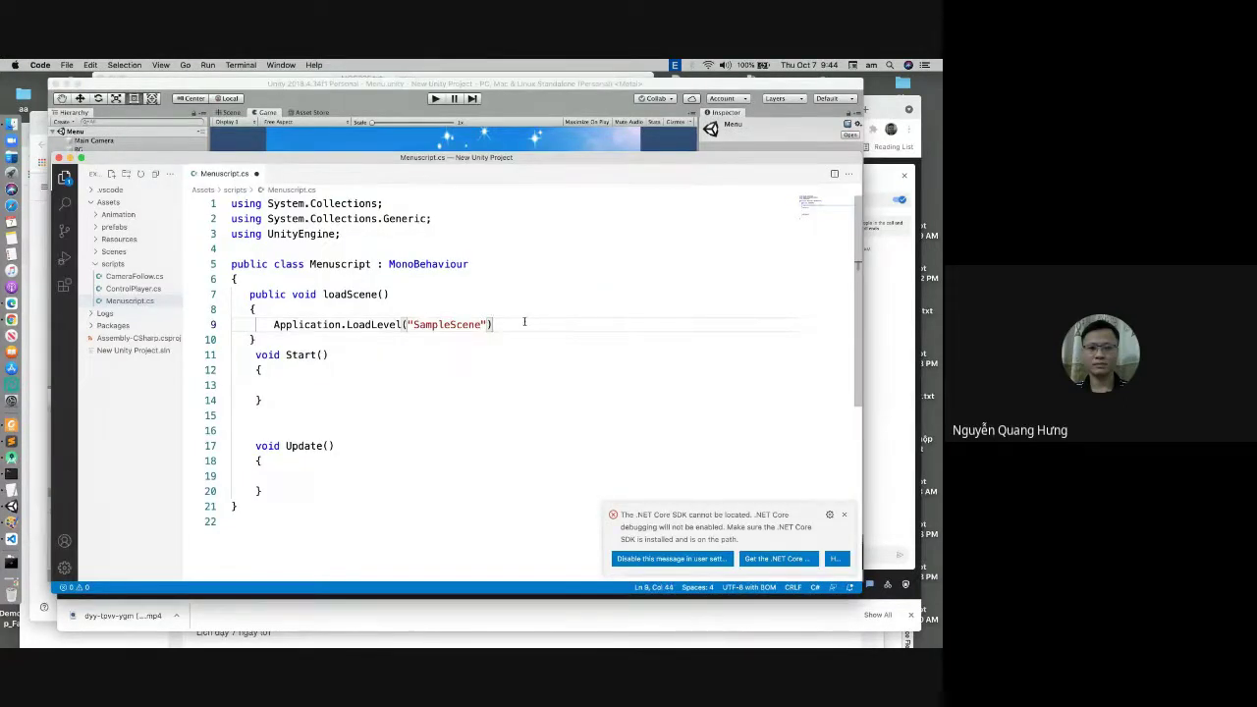
pyautogui.write(';')
pyautogui.press('cmd+s')
# Step: Append the comment //~ startActivity at the end of the LoadLevel line
pyautogui.moveTo(273, 325); pyautogui.dragTo(540, 324)
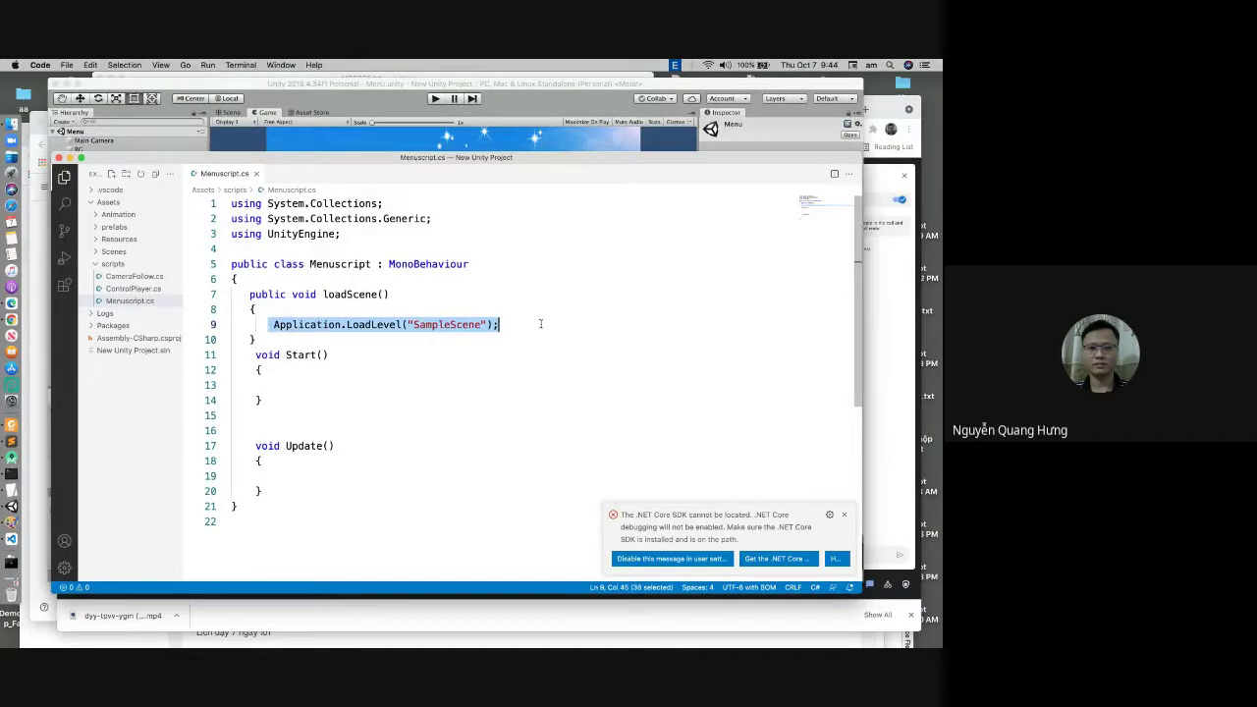
pyautogui.click(541, 324)
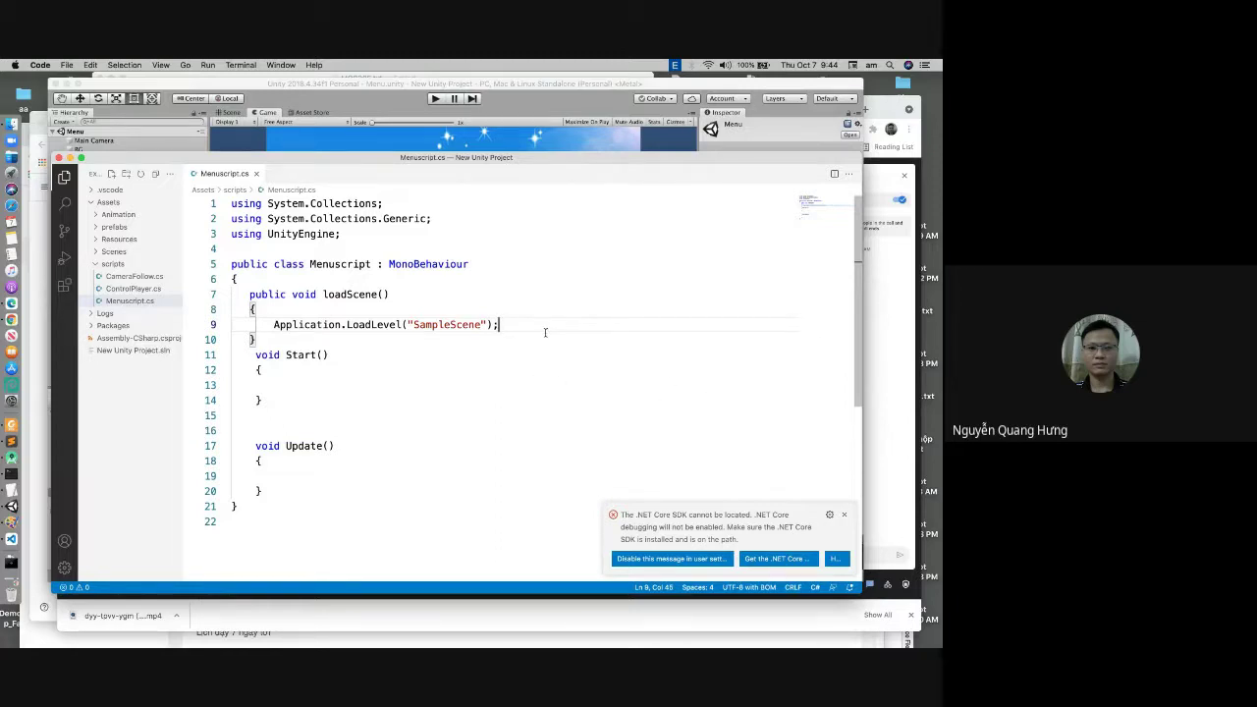
pyautogui.click(844, 514)
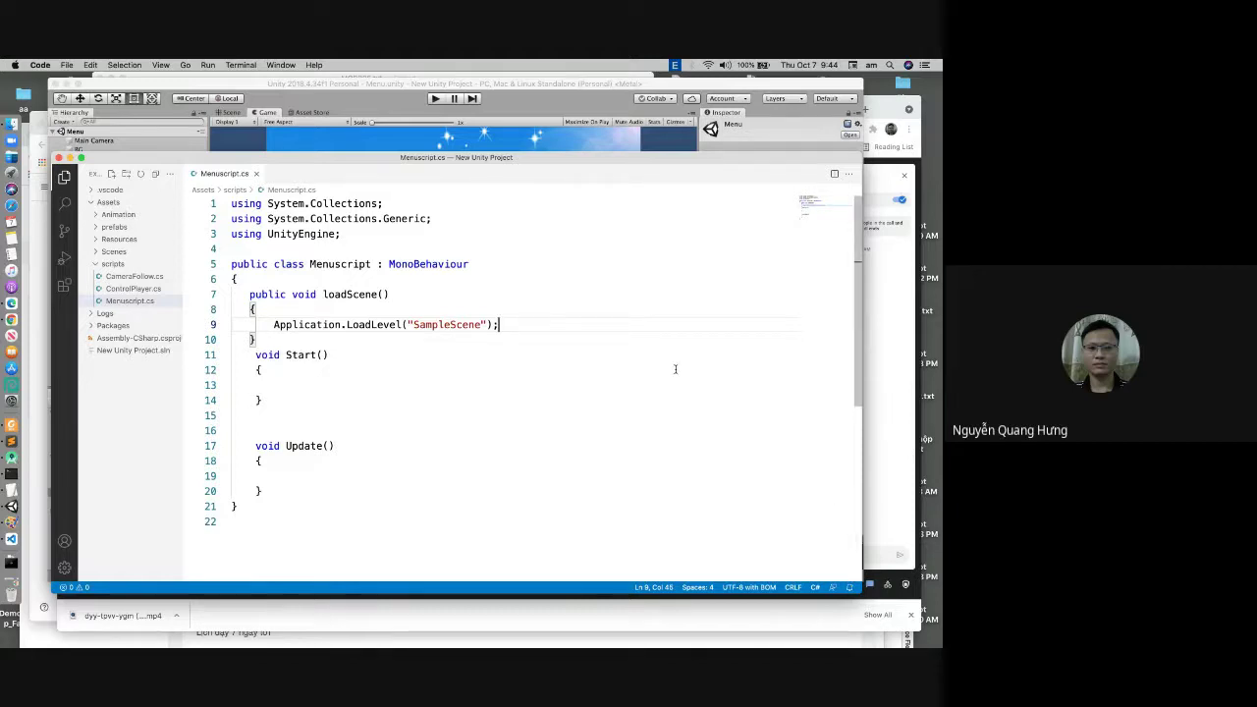
pyautogui.write('//')
pyautogui.write('~ ')
pyautogui.write('start')
pyautogui.write('Activ')
pyautogui.write('ity')
pyautogui.click(572, 95)
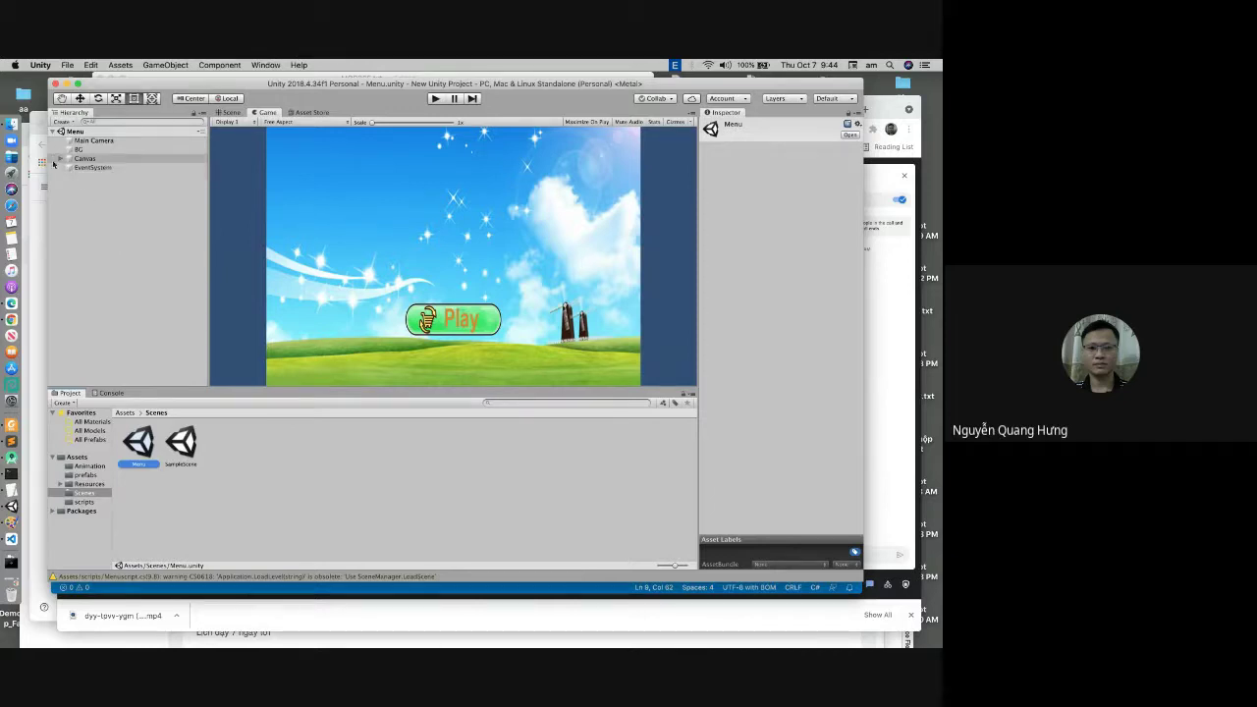
# Step: Add the Menuscript component to btnLoad under Canvas in the Menu scene
pyautogui.click(59, 160)
pyautogui.click(89, 168)
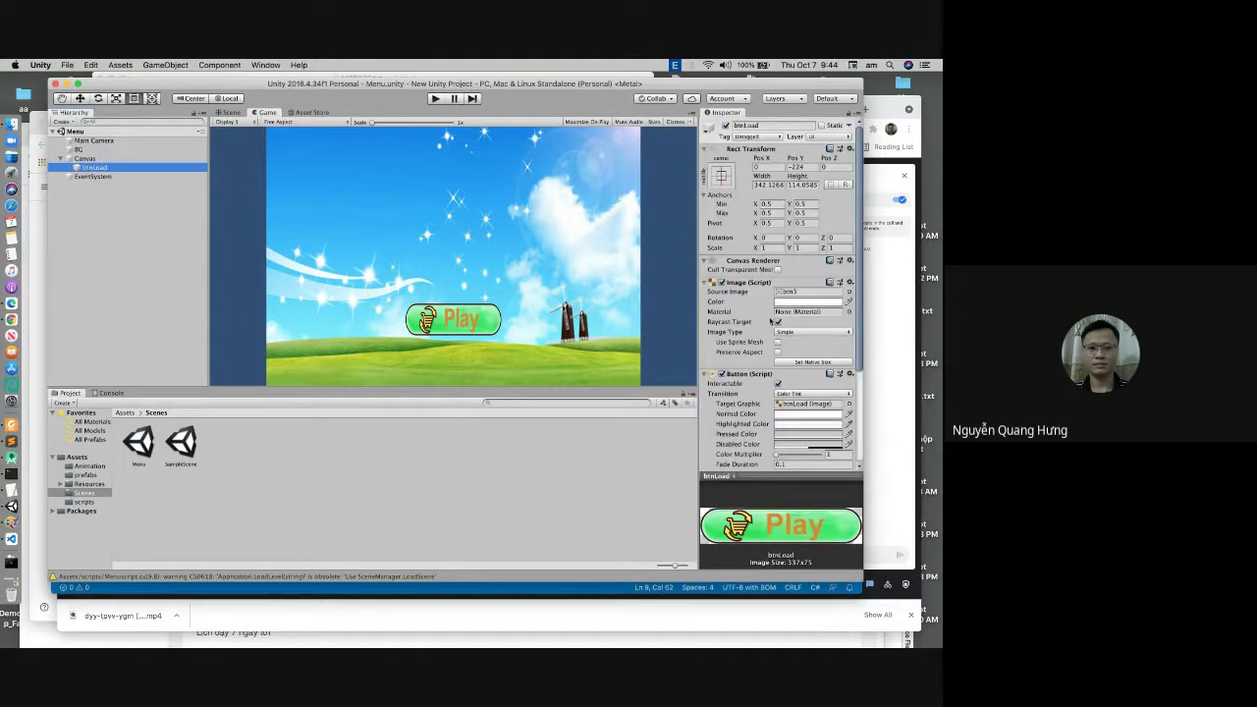
pyautogui.scroll(-5, 771, 324)
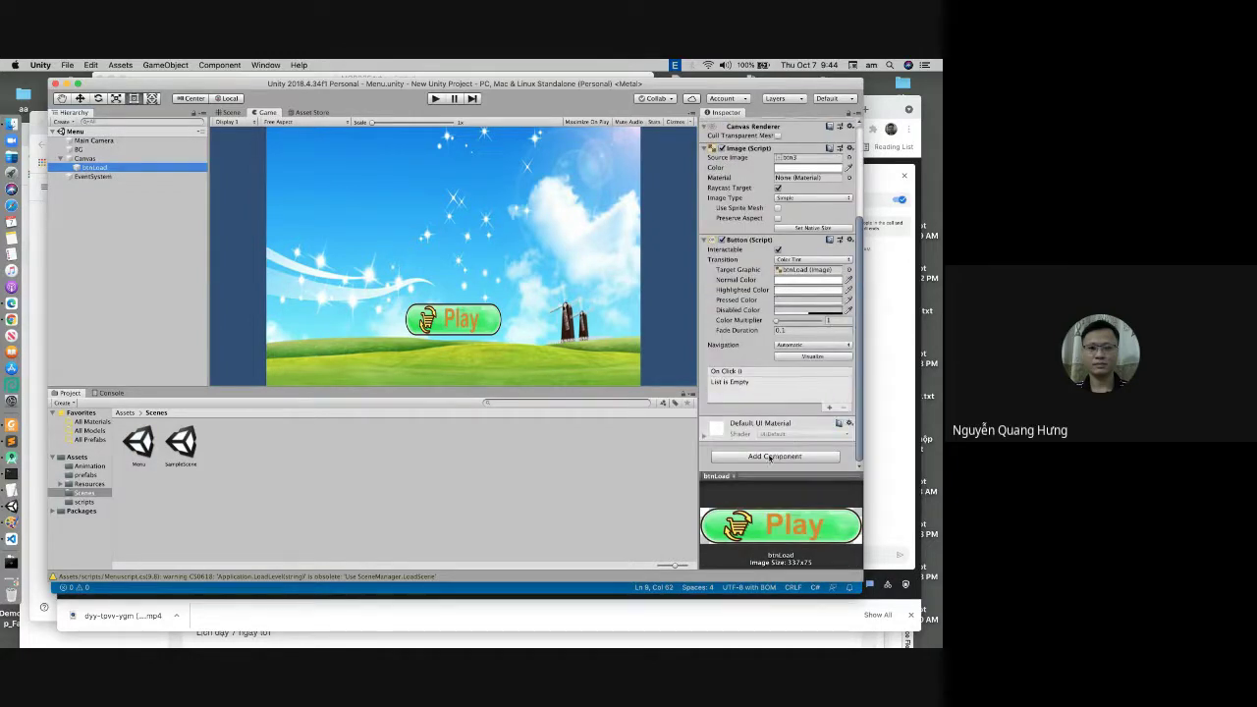
pyautogui.click(770, 456)
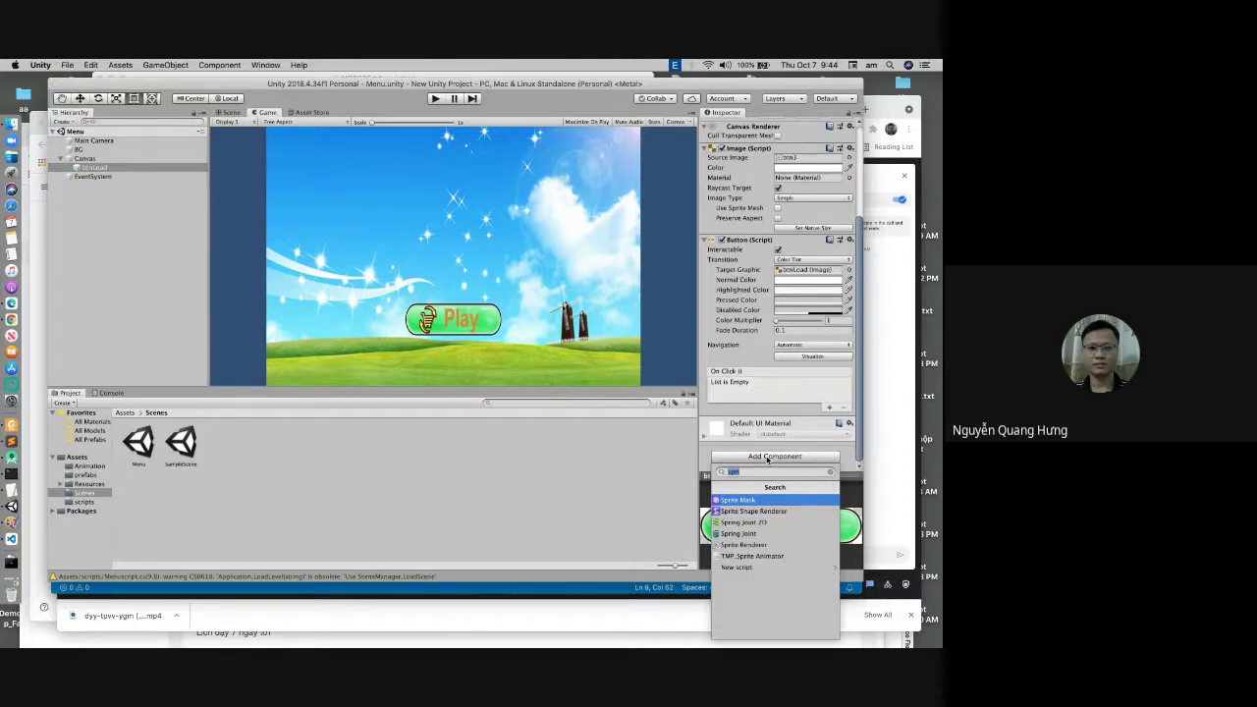
pyautogui.write('M')
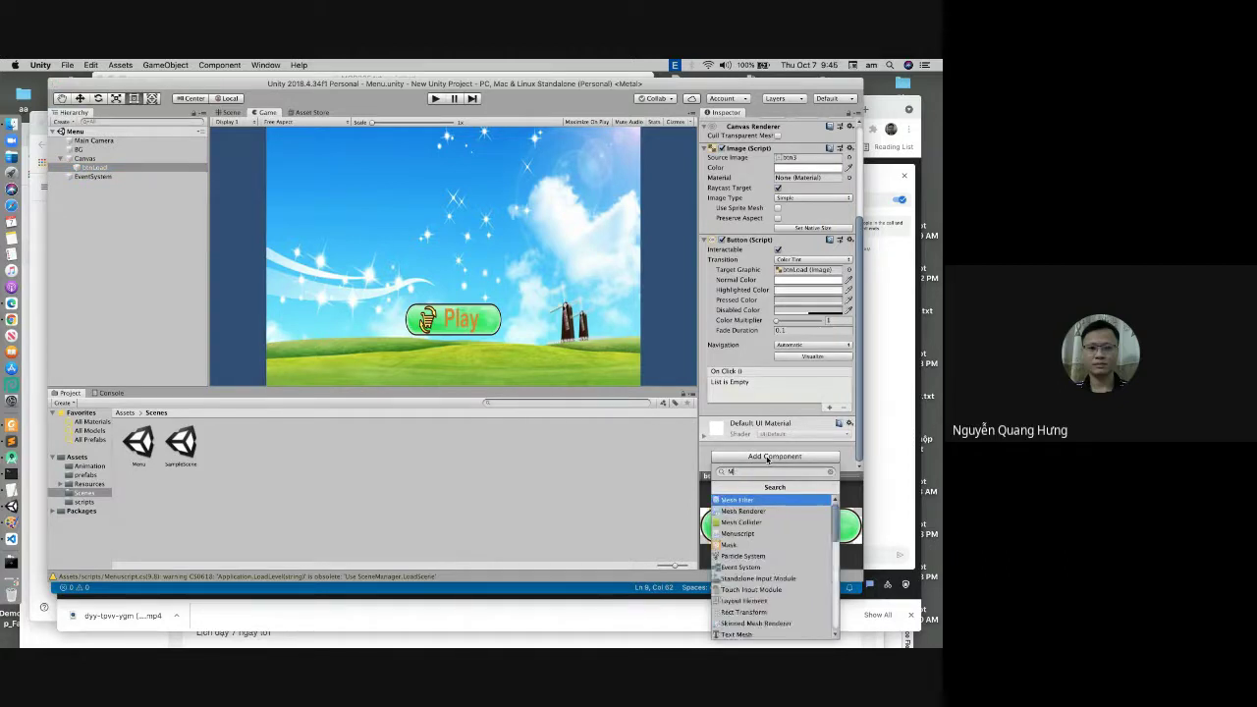
pyautogui.write('enu')
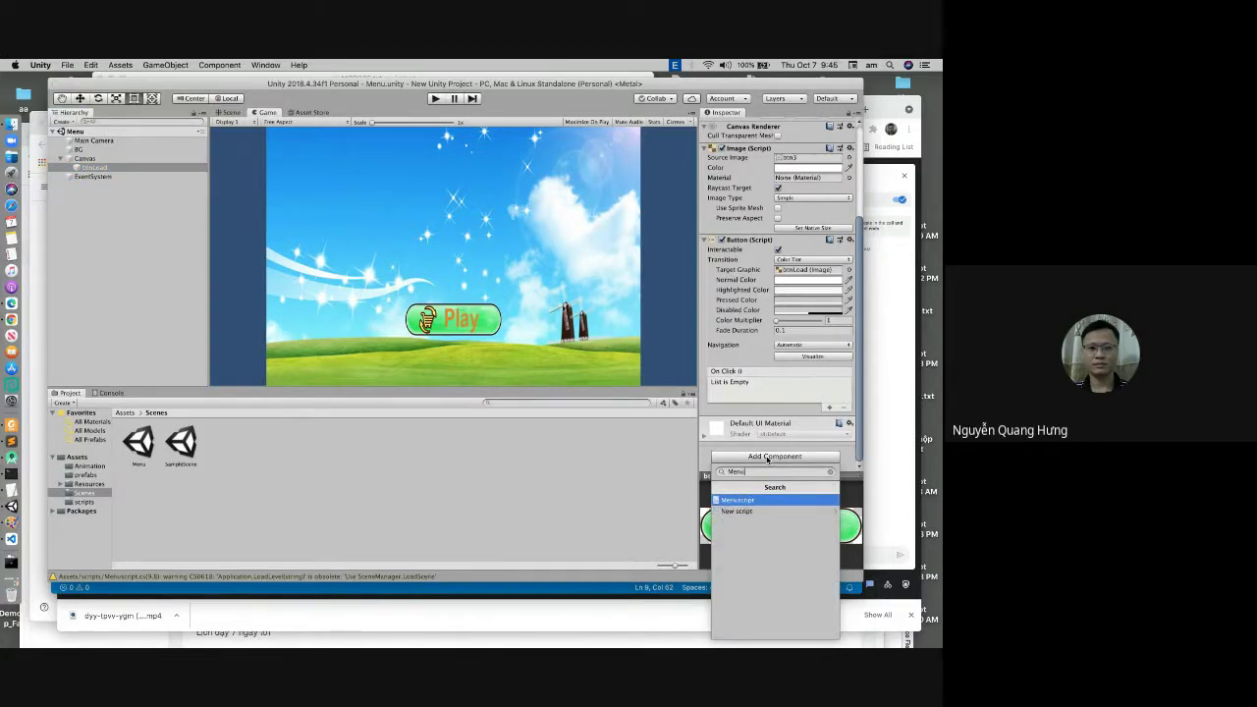
pyautogui.click(753, 501)
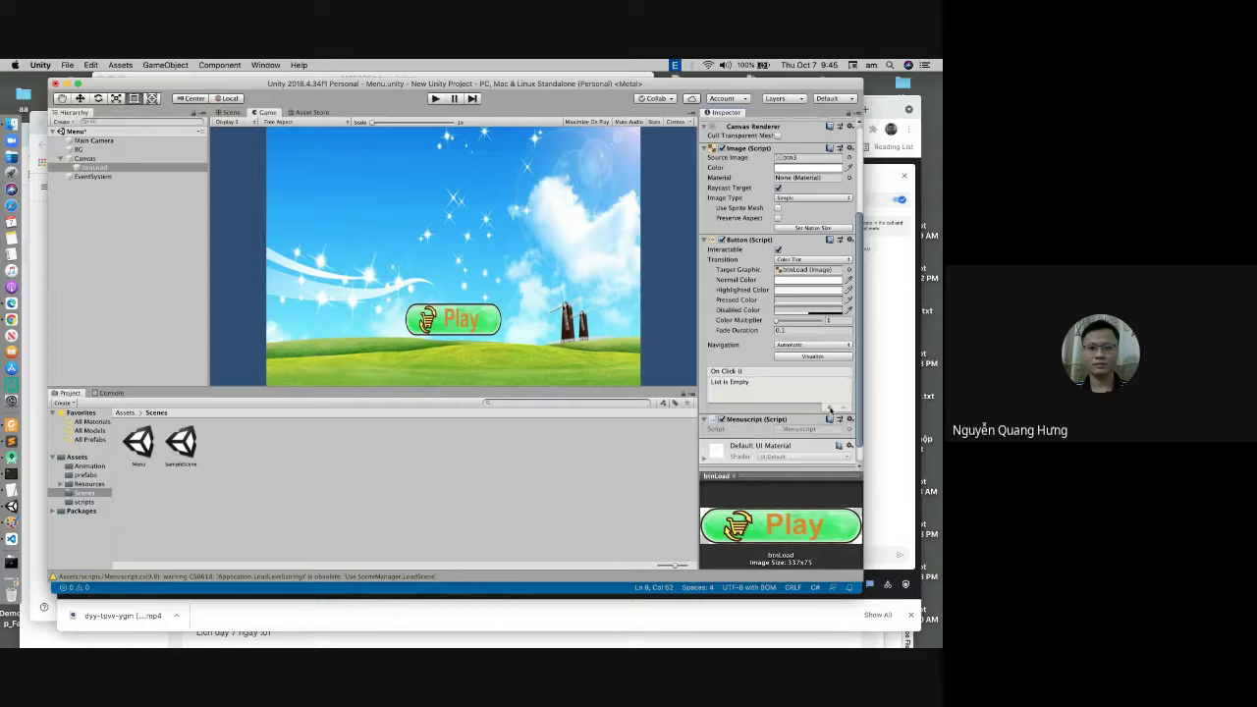
# Step: Add an On Click entry targeting btnLoad that calls Menuscript.loadScene()
pyautogui.click(830, 408)
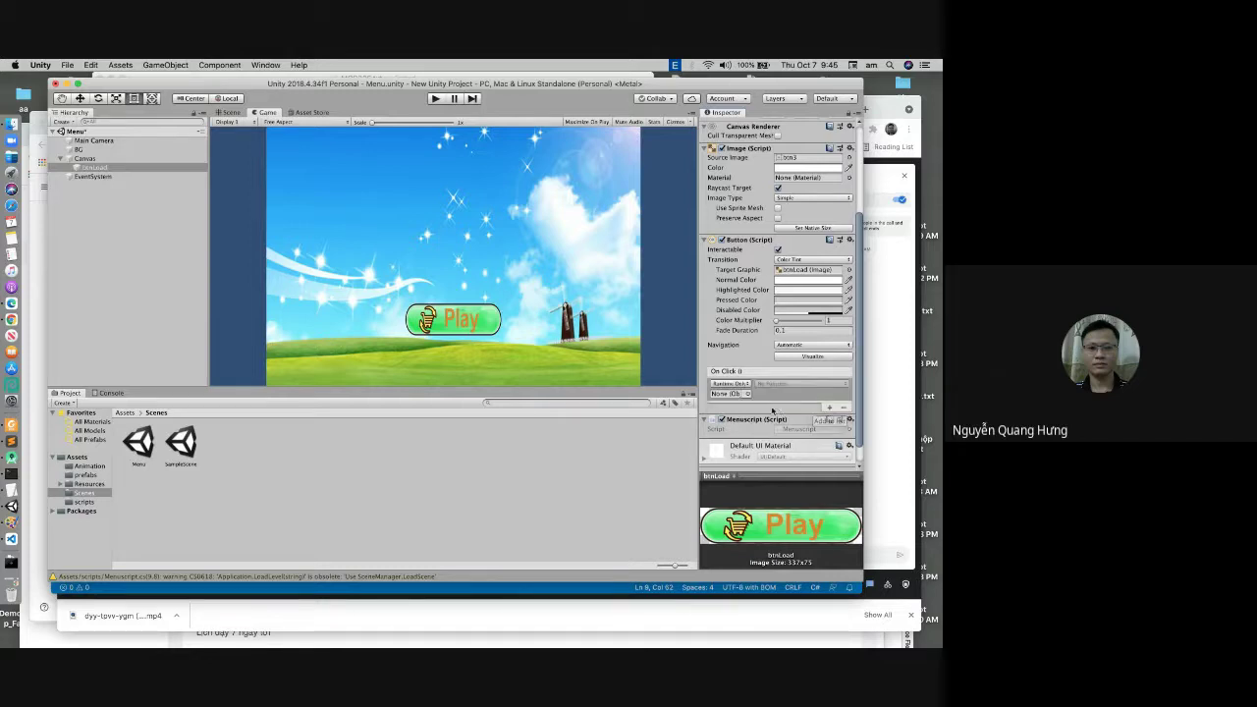
pyautogui.click(747, 394)
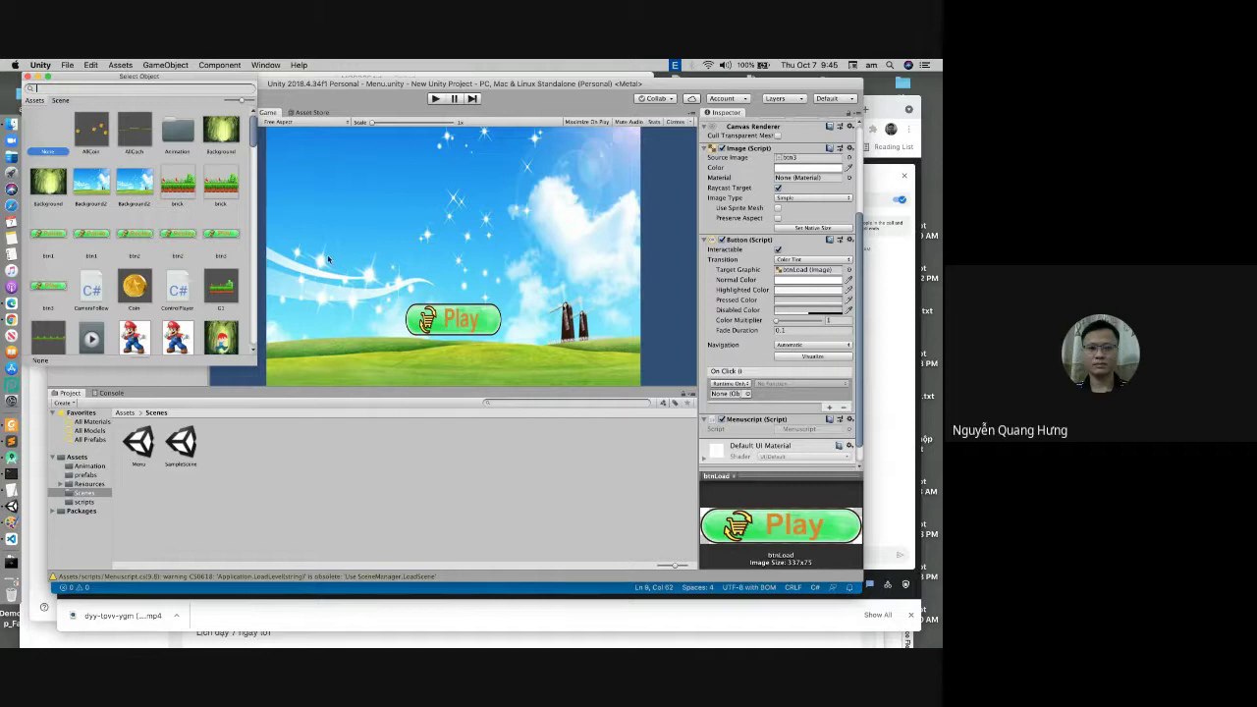
pyautogui.click(60, 101)
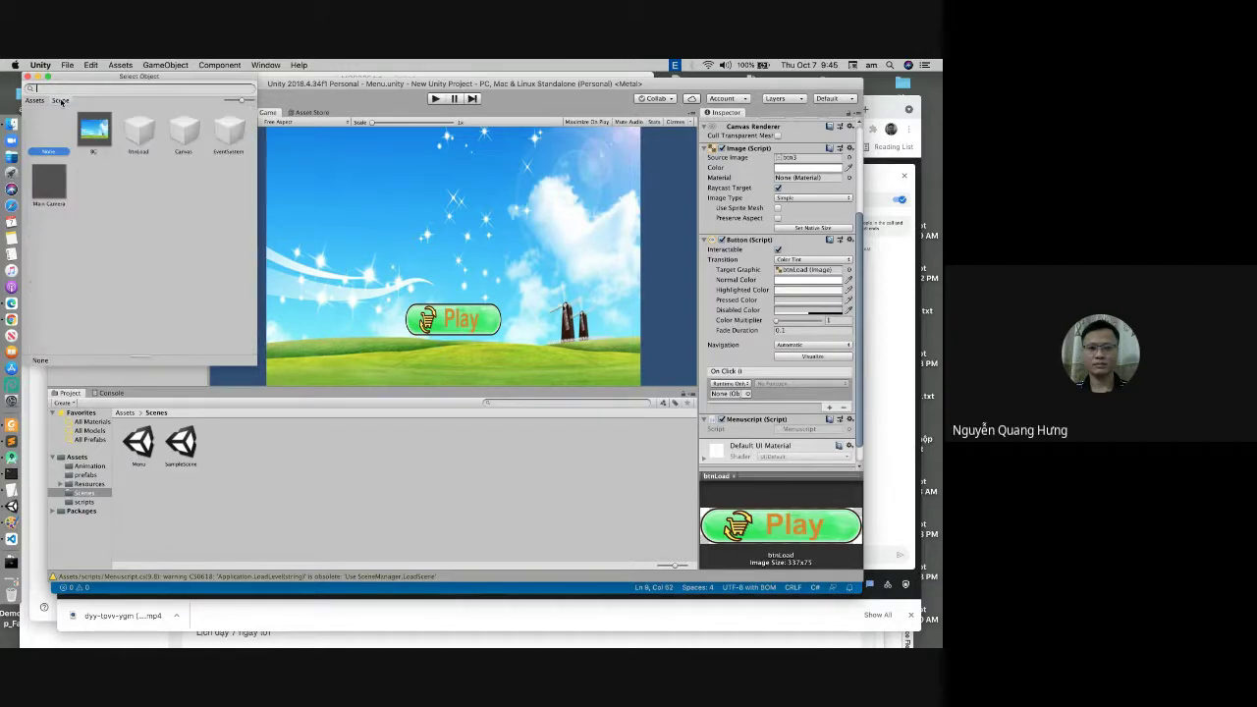
pyautogui.doubleClick(139, 132)
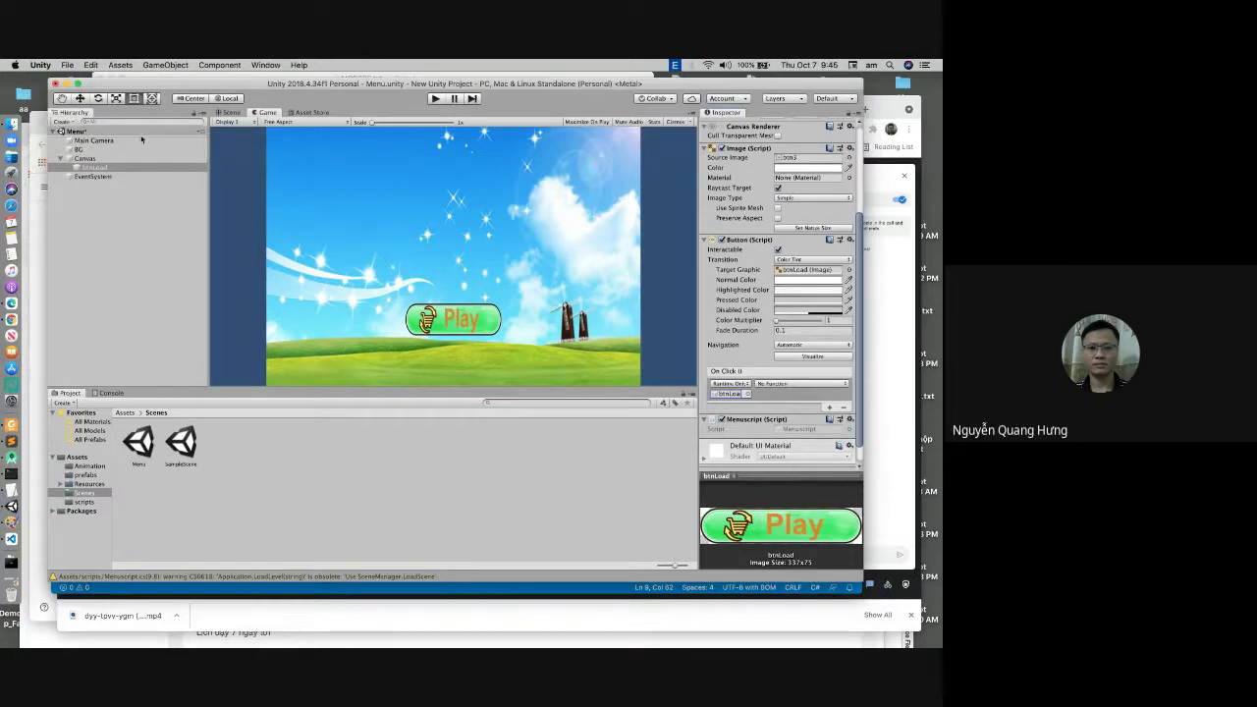
pyautogui.click(782, 384)
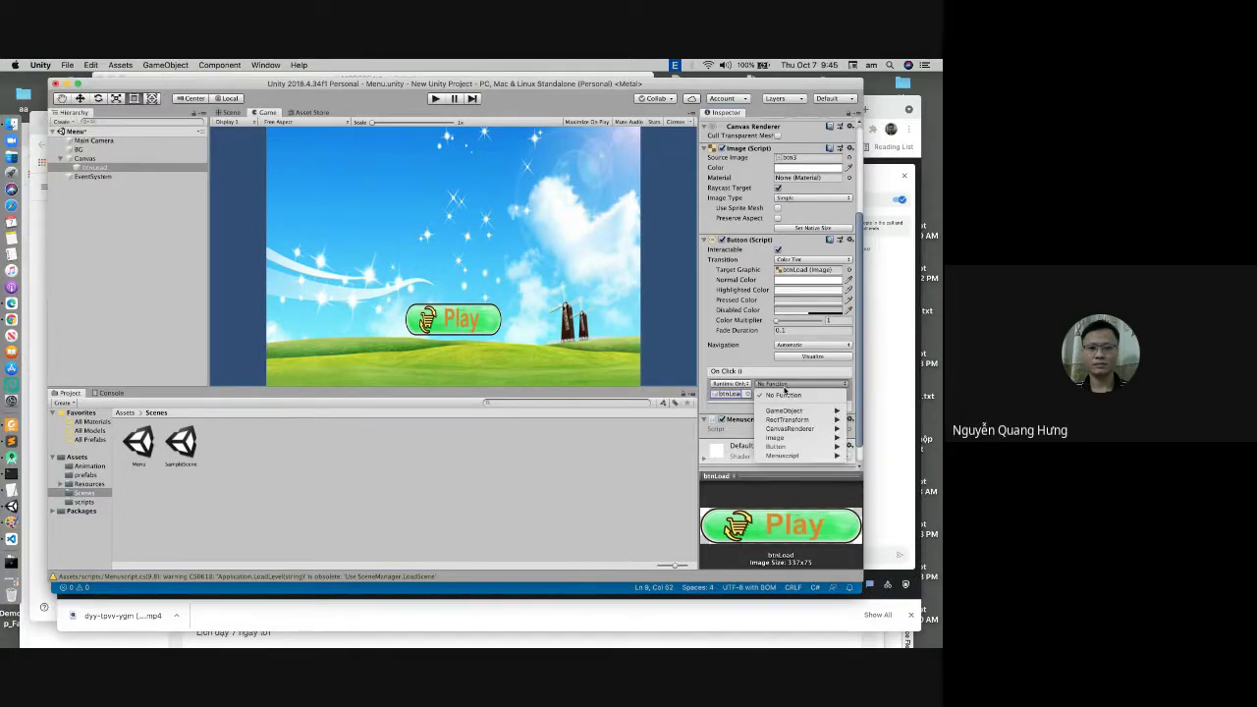
pyautogui.moveTo(790, 457)
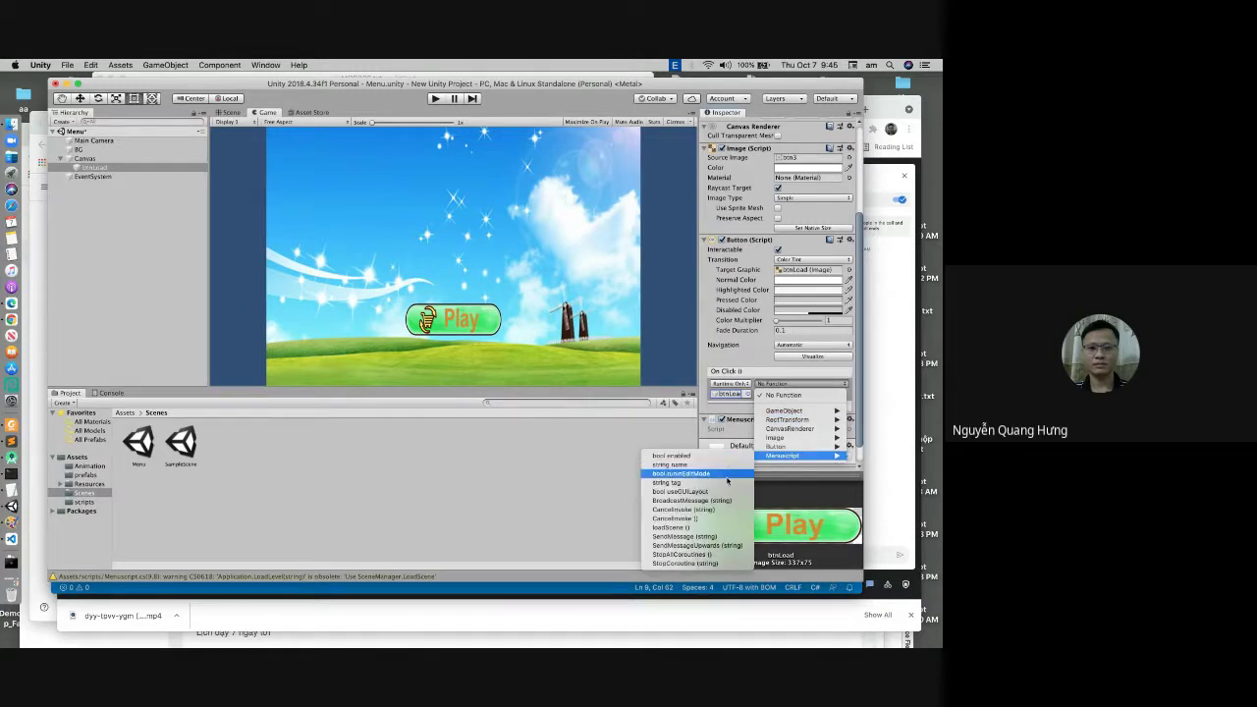
pyautogui.click(687, 527)
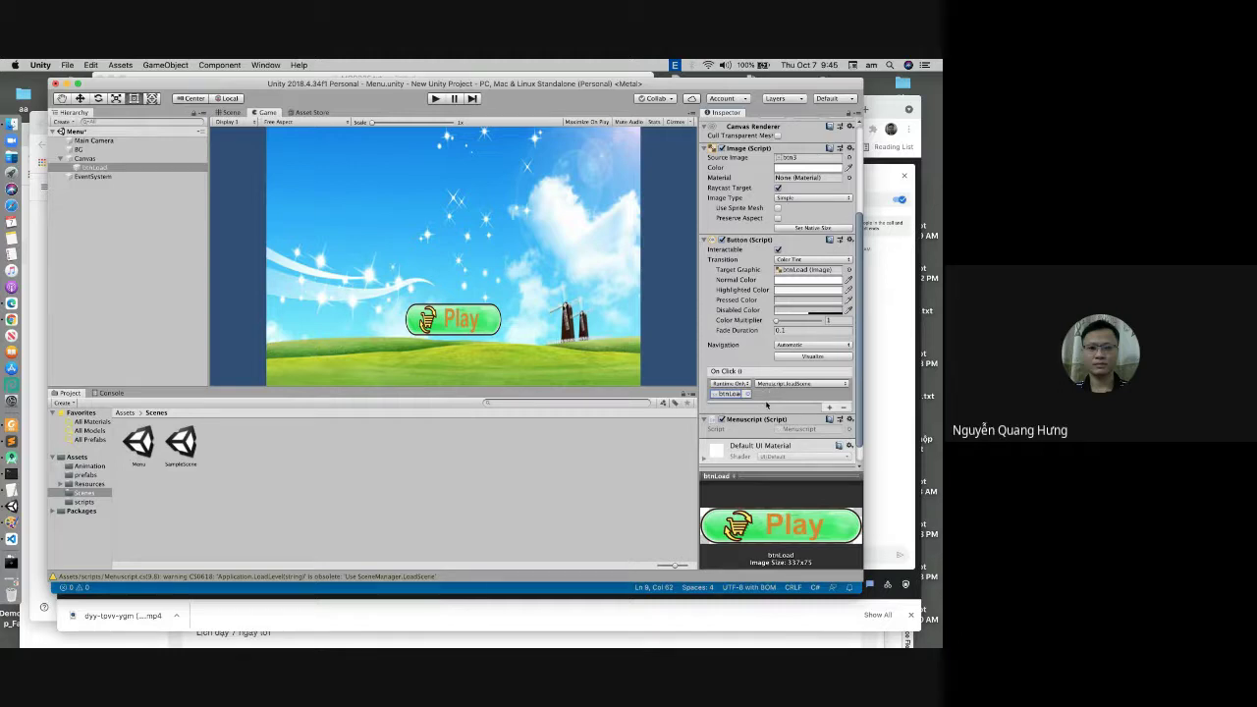
pyautogui.click(436, 99)
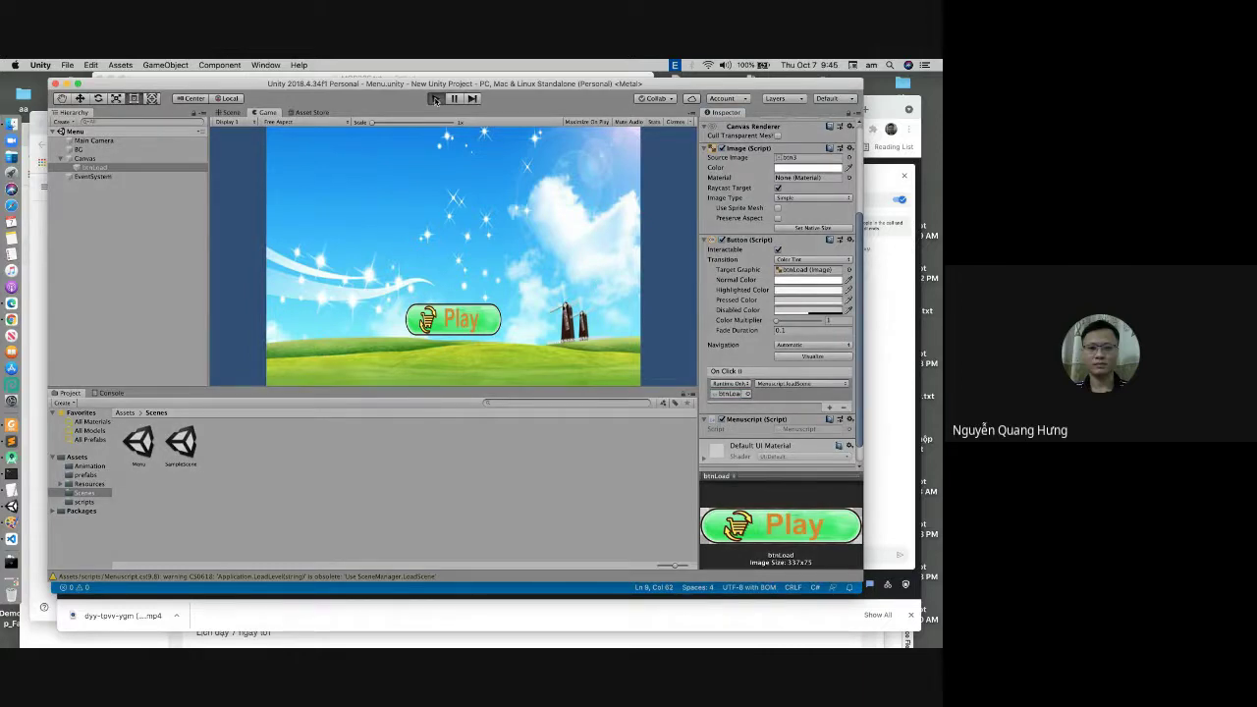
pyautogui.click(452, 319)
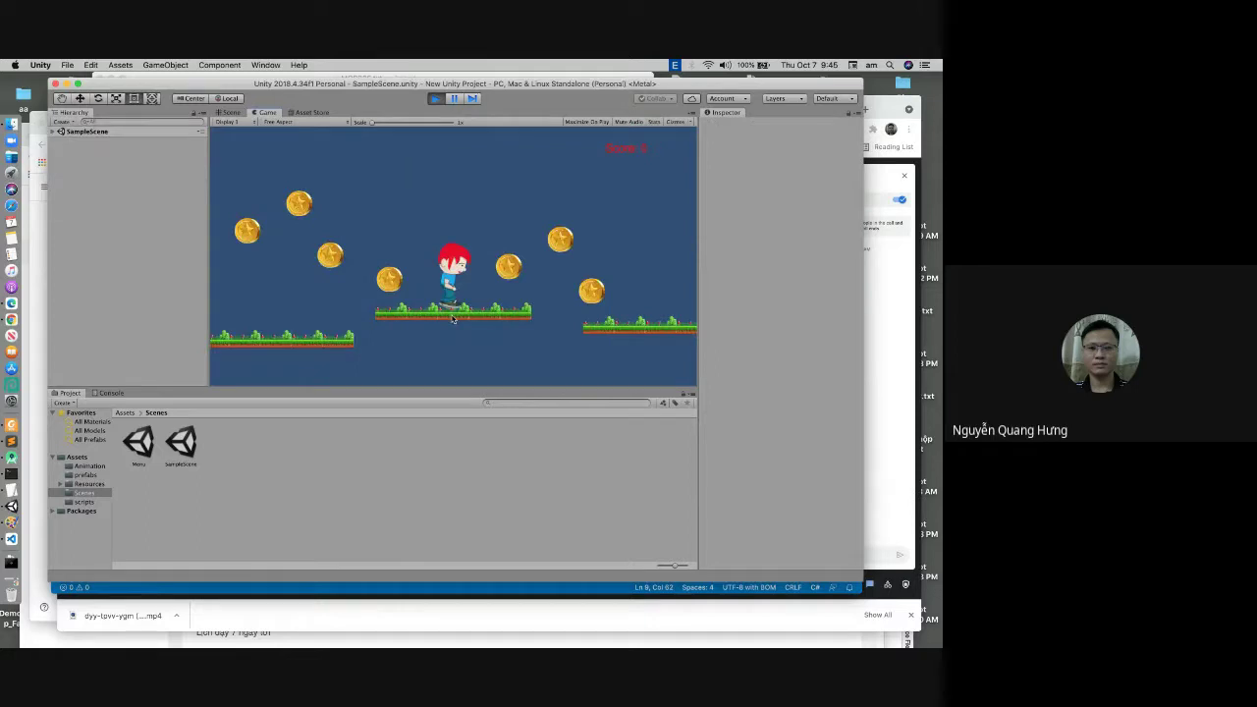
pyautogui.click(436, 99)
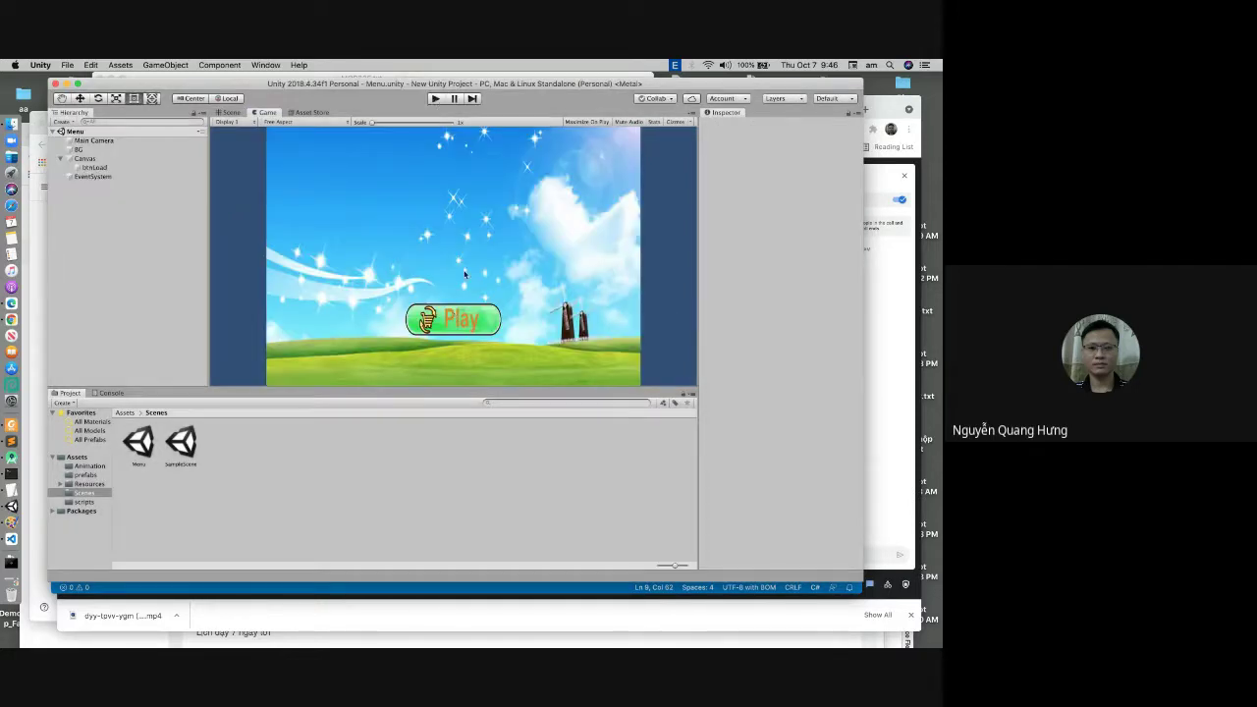
pyautogui.click(436, 99)
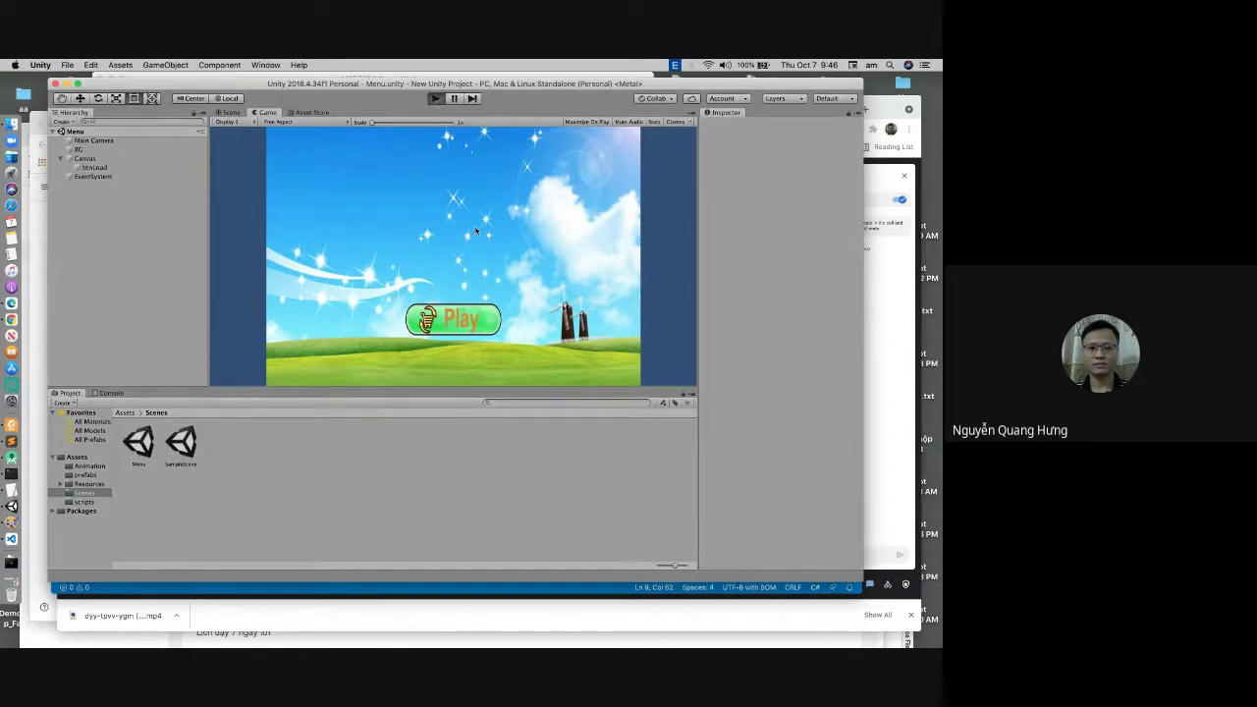
pyautogui.click(452, 322)
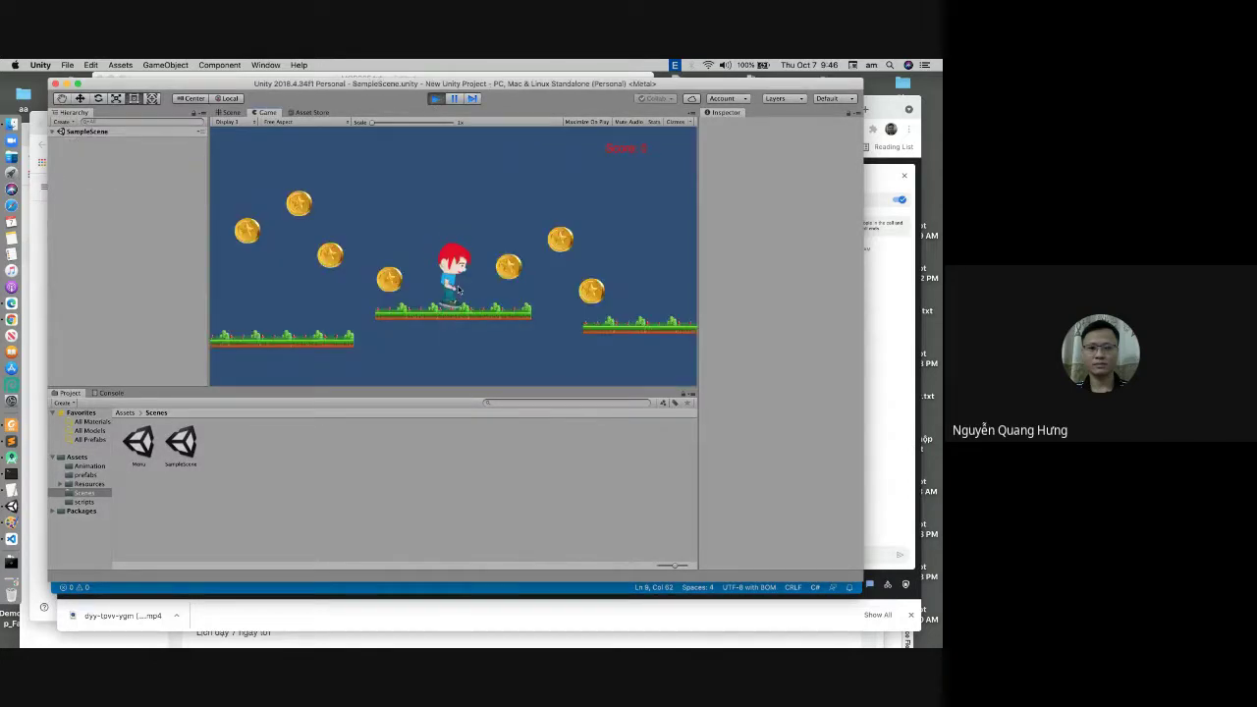
pyautogui.press('Right')
pyautogui.press('Left')
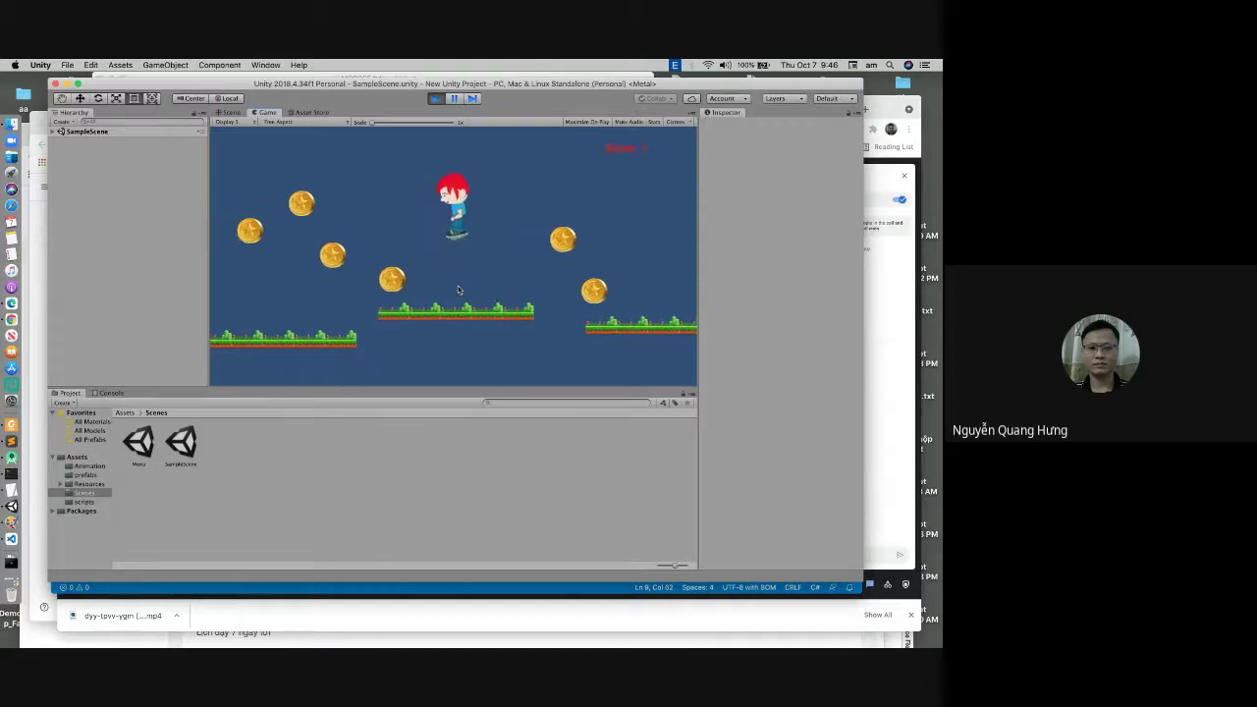
pyautogui.press('space')
pyautogui.press('super+p')
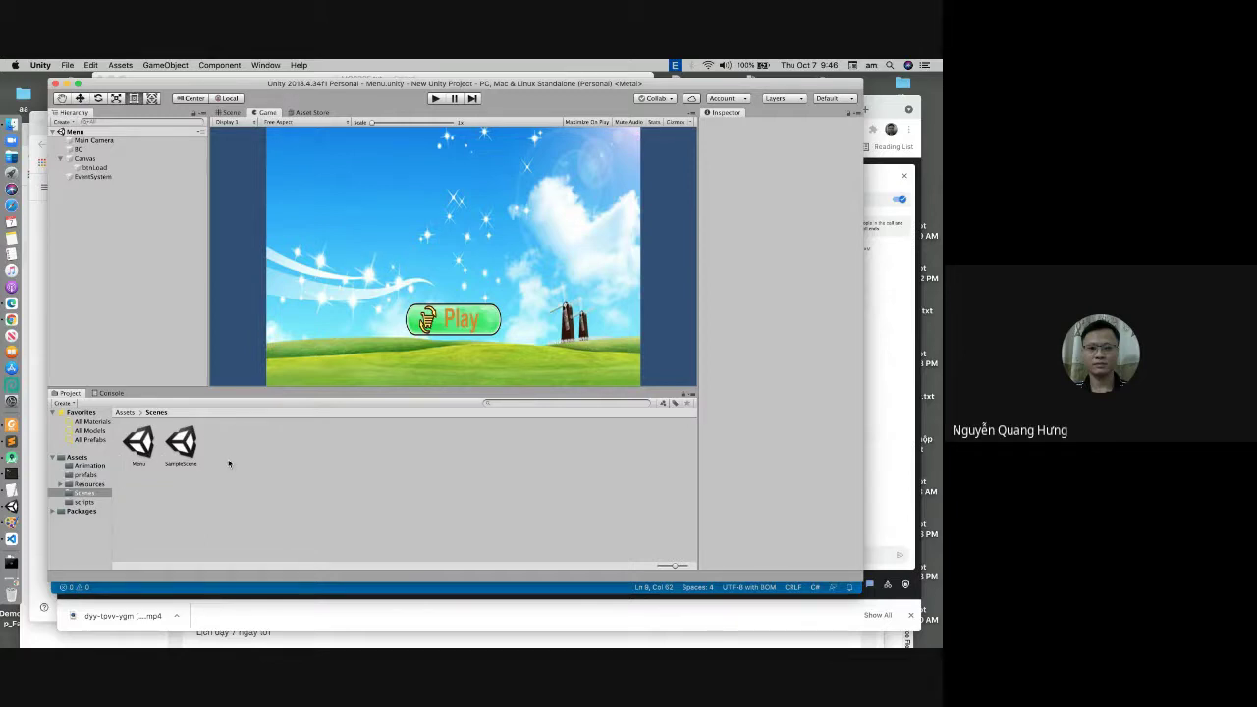
# Step: Highlight the loadScene() method in Menuscript.cs to review its LoadLevel("SampleScene") call
pyautogui.click(13, 542)
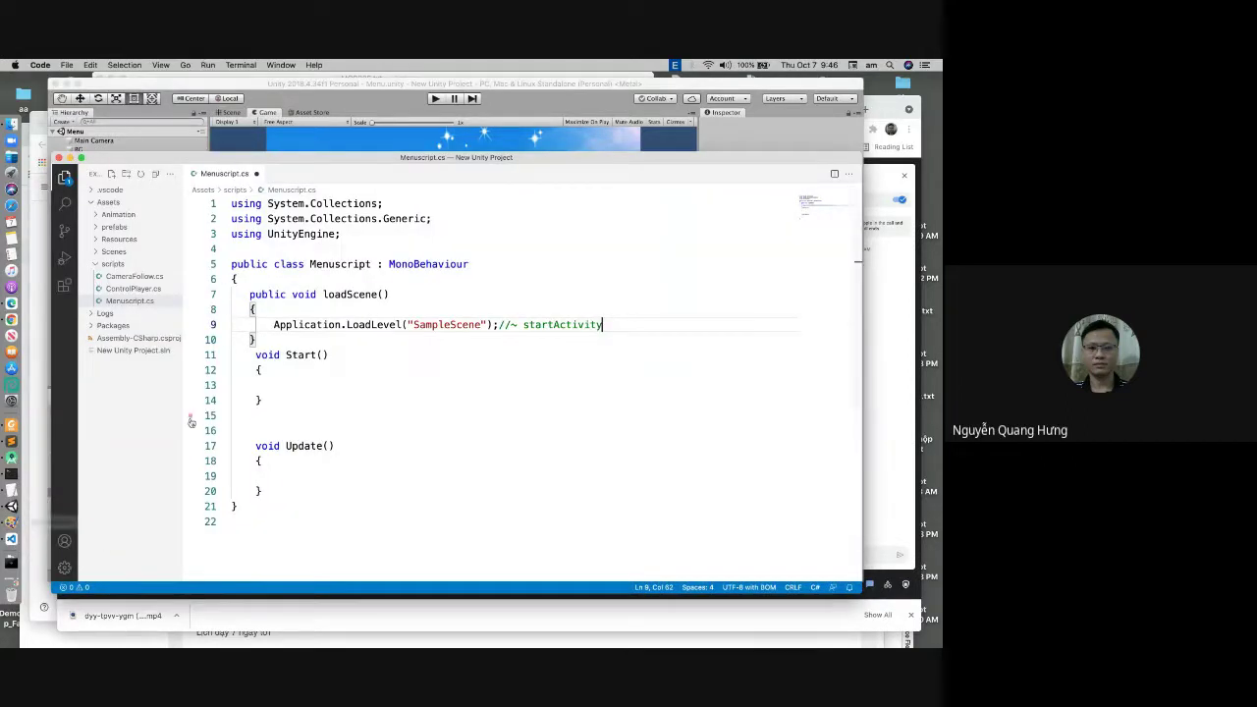
pyautogui.click(250, 310)
pyautogui.moveTo(248, 295); pyautogui.dragTo(255, 340)
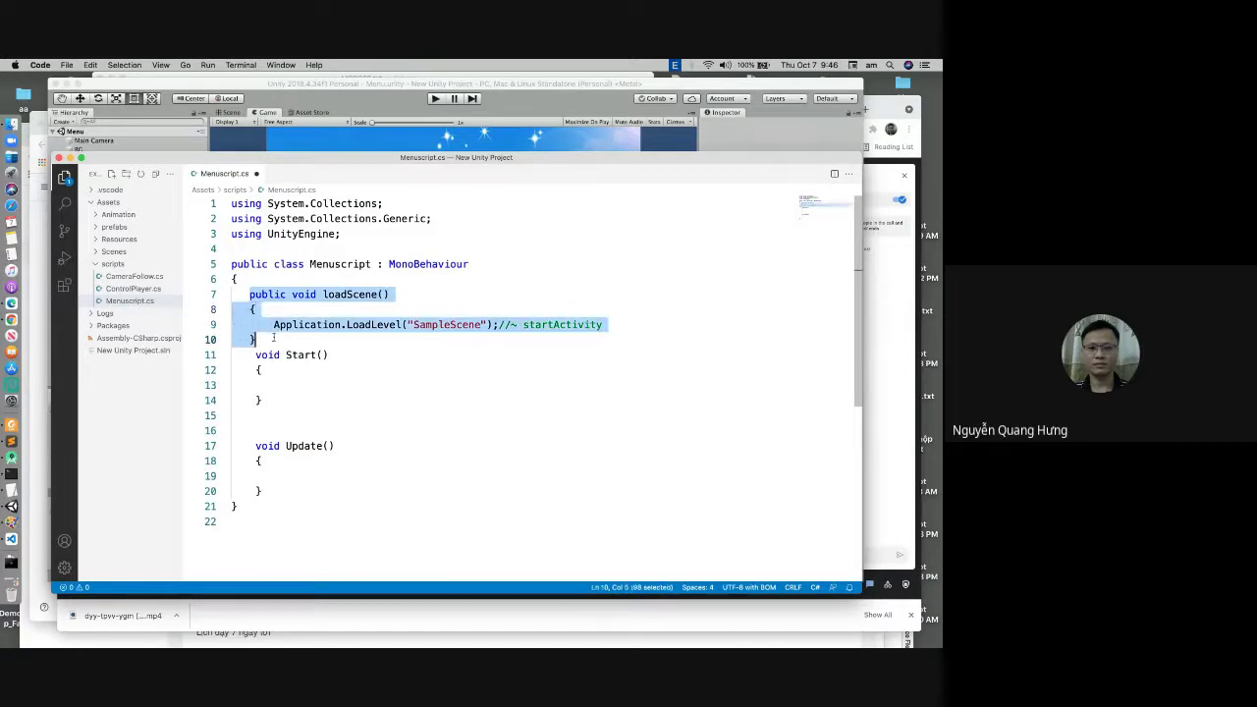
pyautogui.moveTo(754, 150); pyautogui.dragTo(824, 183)
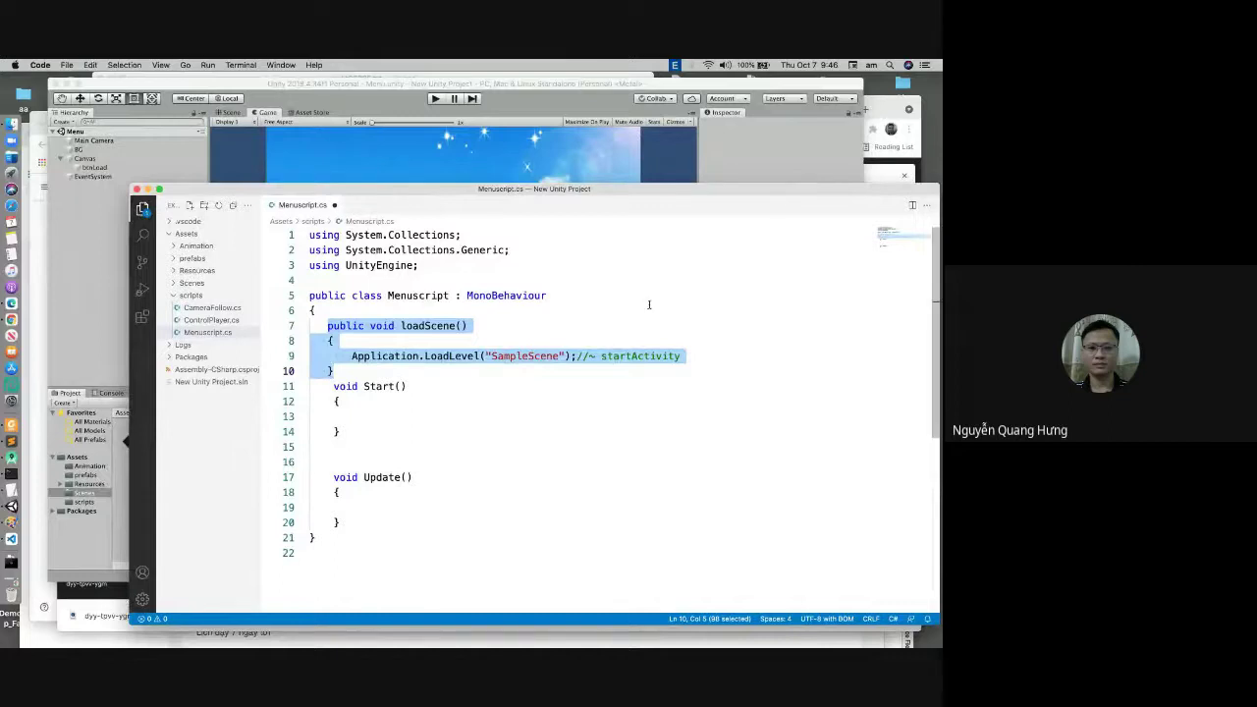
pyautogui.click(626, 327)
# Step: Save Menuscript.cs with the startActivity comment
pyautogui.press('super+s')
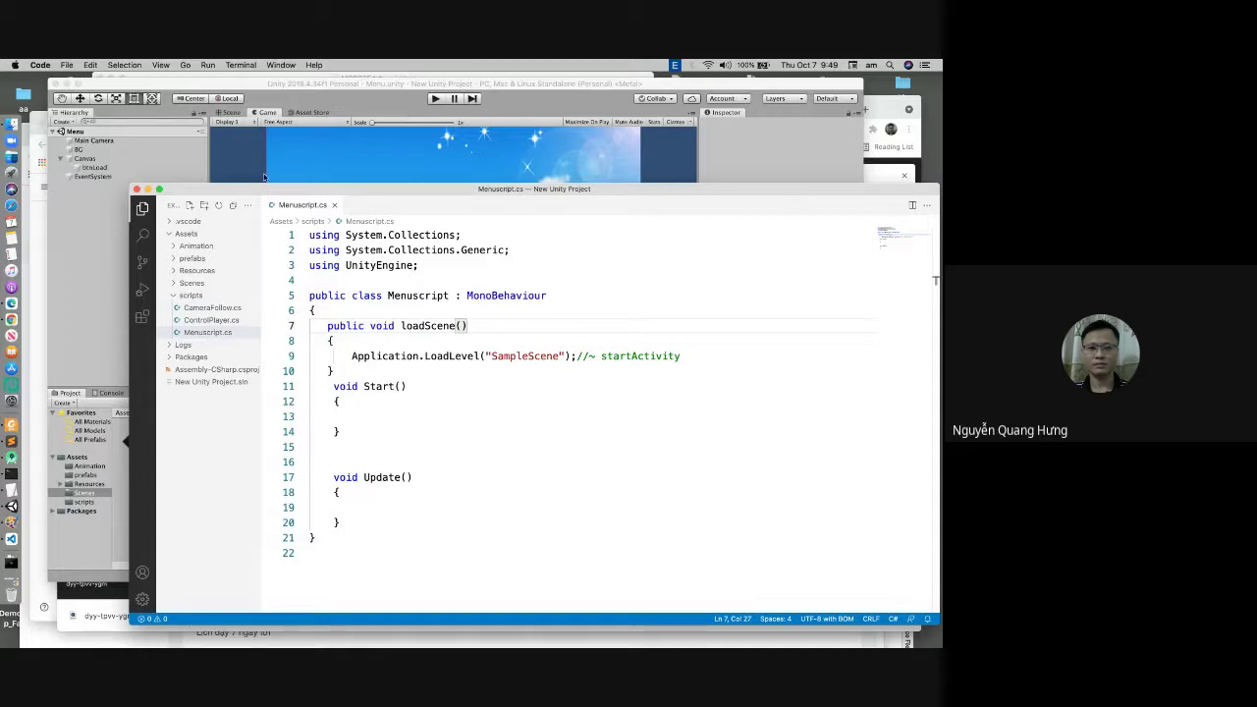
# Step: In Paintbrush, draw two magenta boxes and a small box inside the left one
pyautogui.click(11, 521)
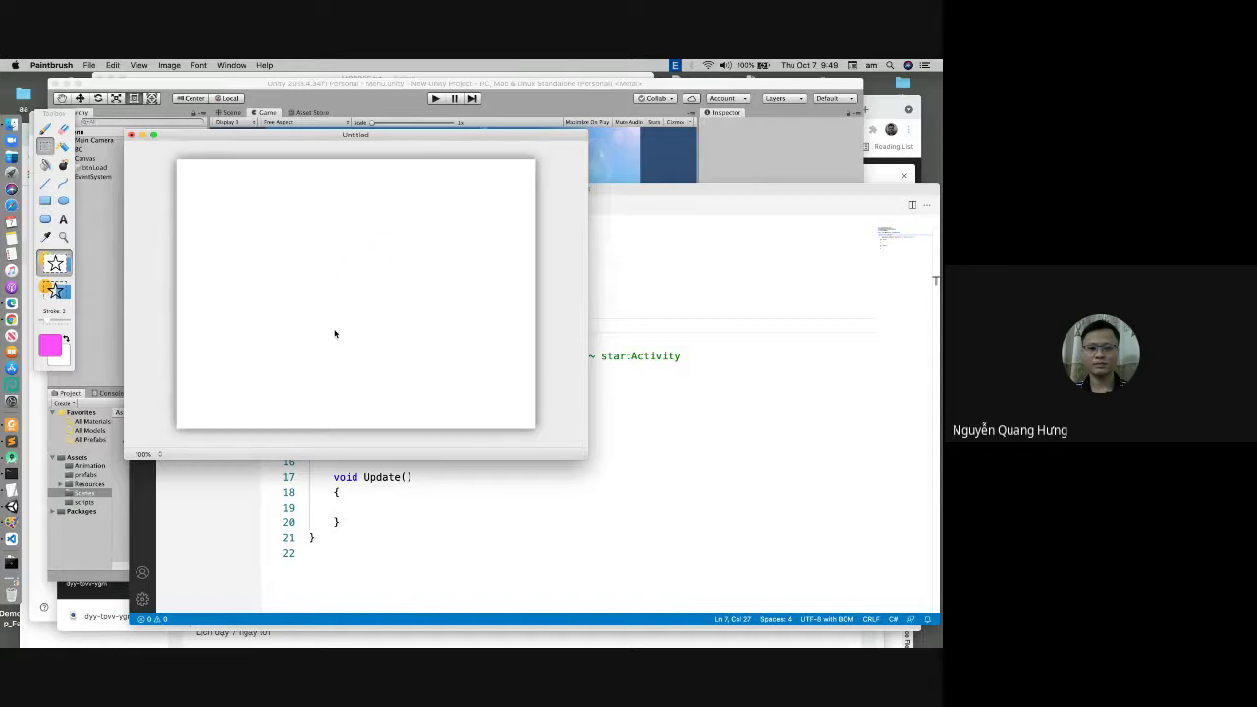
pyautogui.click(46, 201)
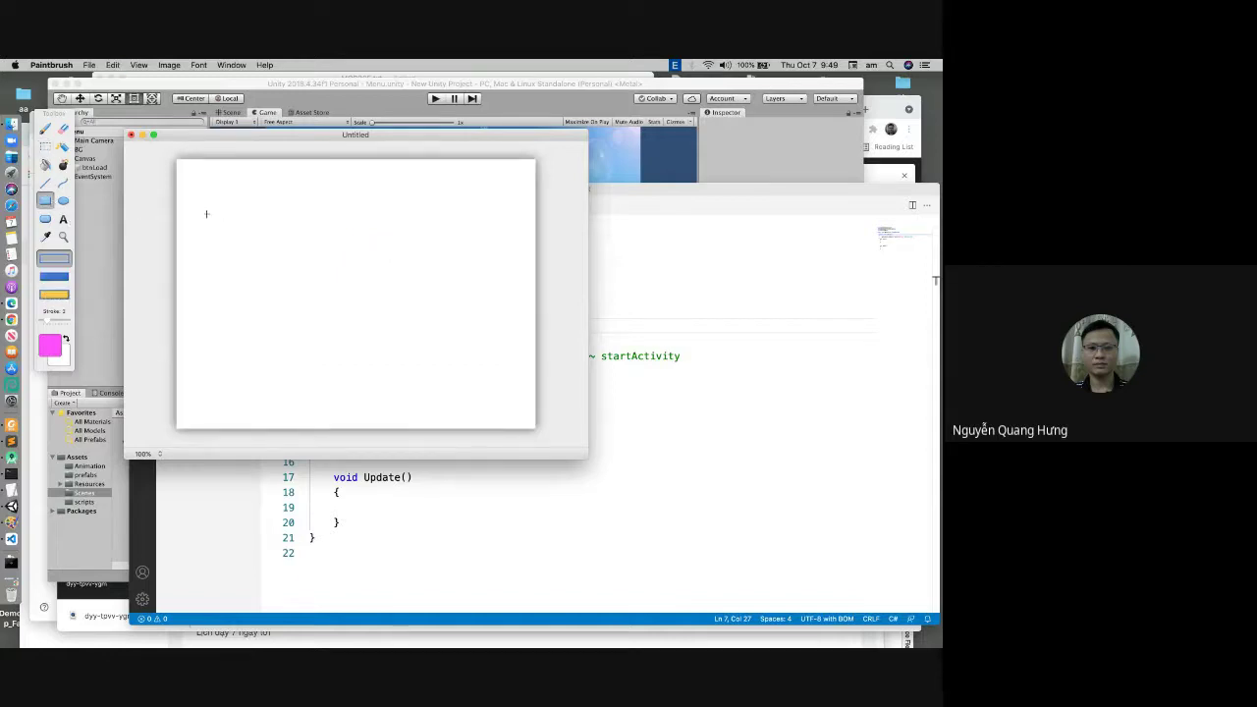
pyautogui.moveTo(207, 213); pyautogui.dragTo(307, 349)
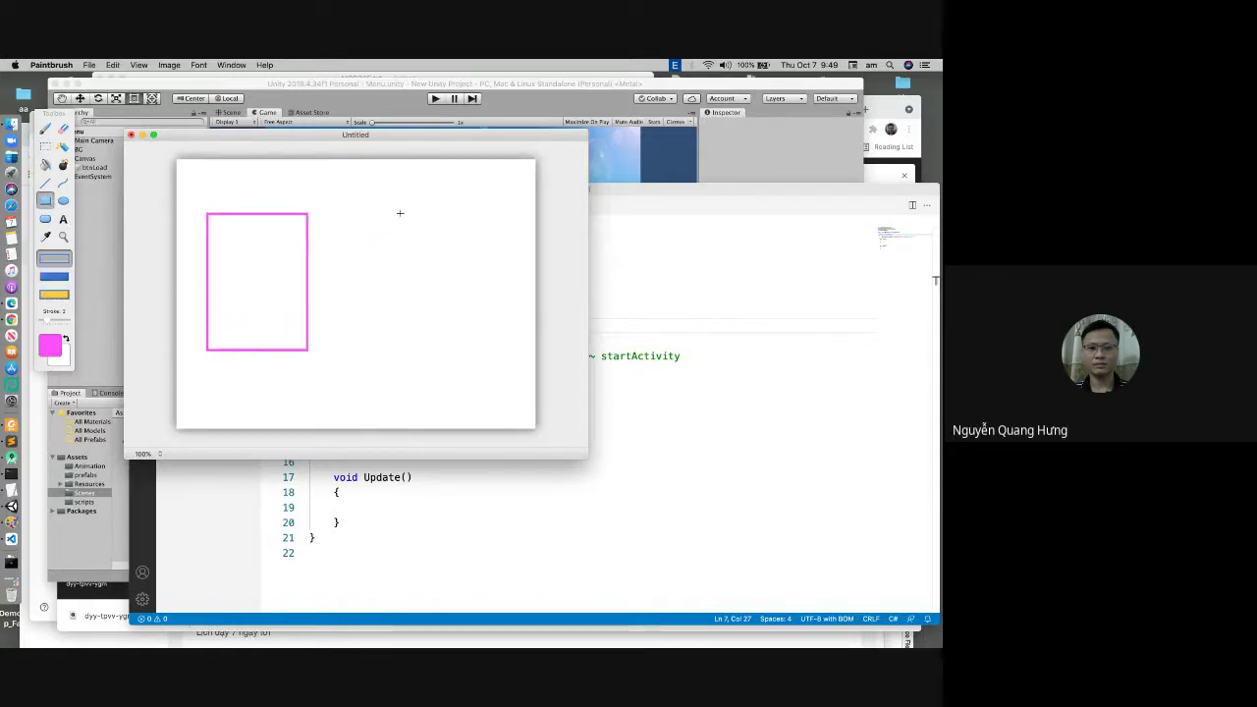
pyautogui.moveTo(394, 209); pyautogui.dragTo(505, 347)
pyautogui.click(46, 200)
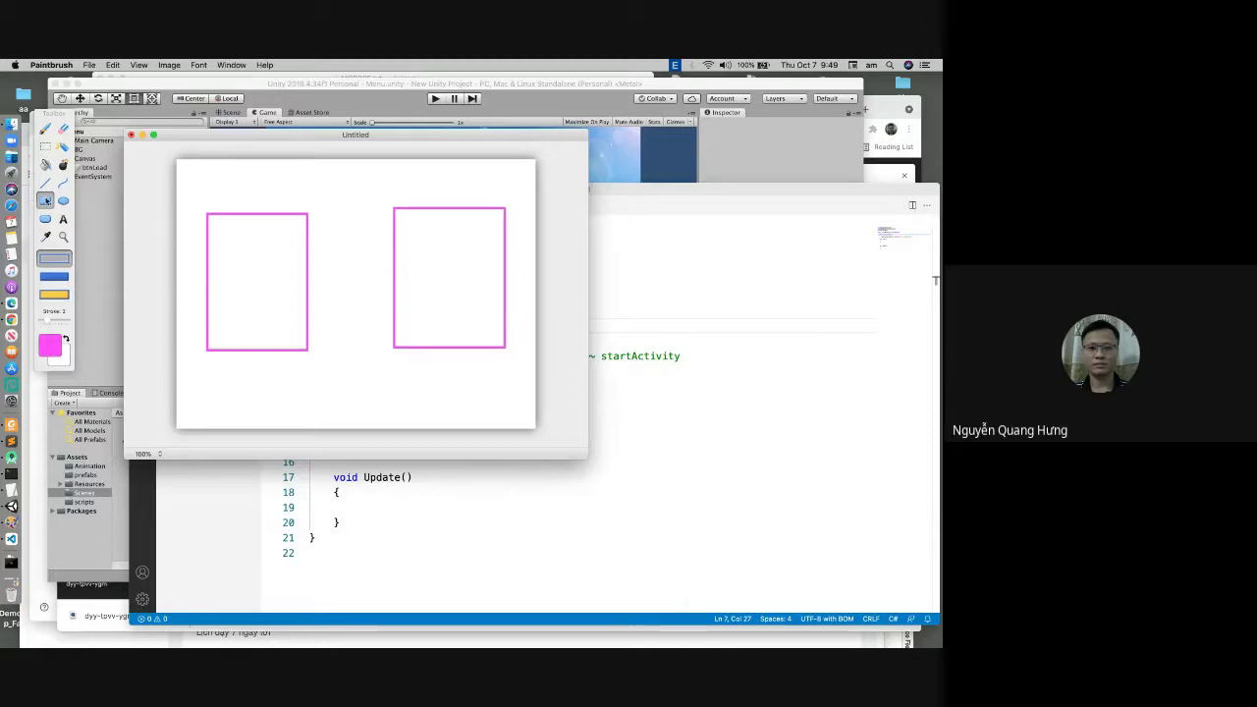
pyautogui.moveTo(232, 252); pyautogui.dragTo(278, 276)
# Step: Draw a black arrow from the small box to the right box and a green hooked stroke
pyautogui.click(46, 130)
pyautogui.click(59, 292)
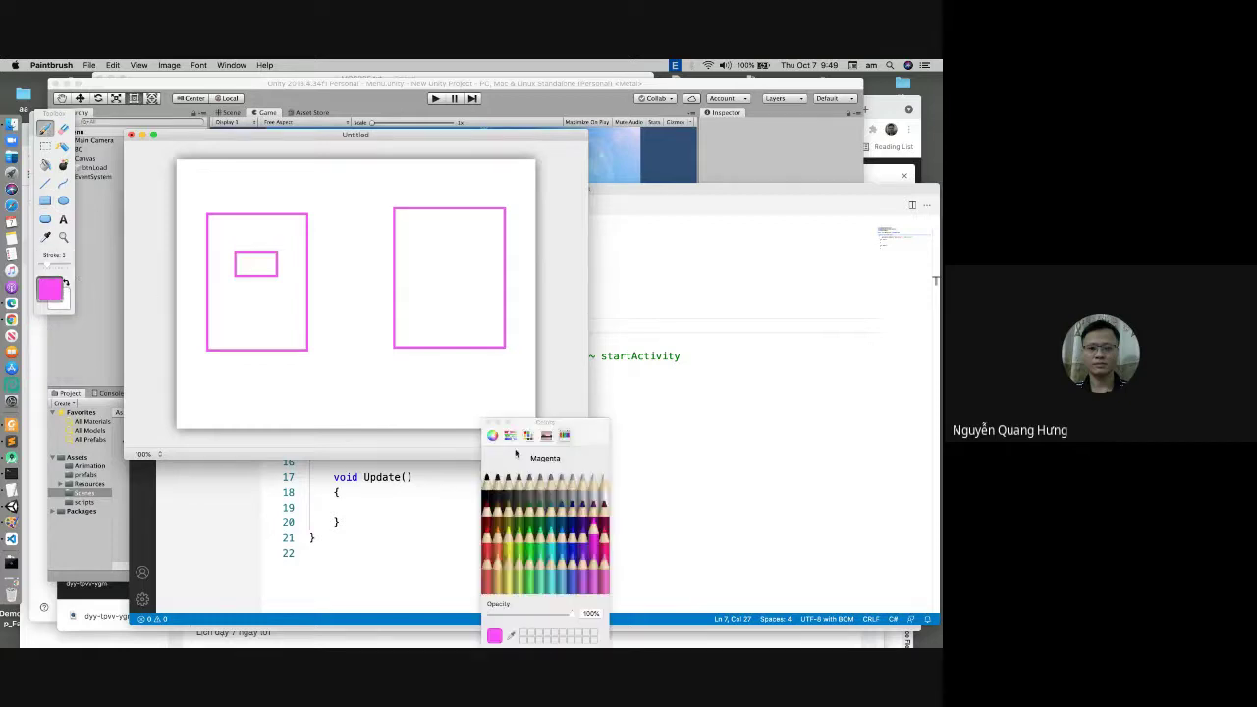
pyautogui.click(496, 481)
pyautogui.moveTo(267, 263)
pyautogui.mouseDown()
pyautogui.moveTo(401, 263)
pyautogui.moveTo(365, 275)
pyautogui.mouseUp()
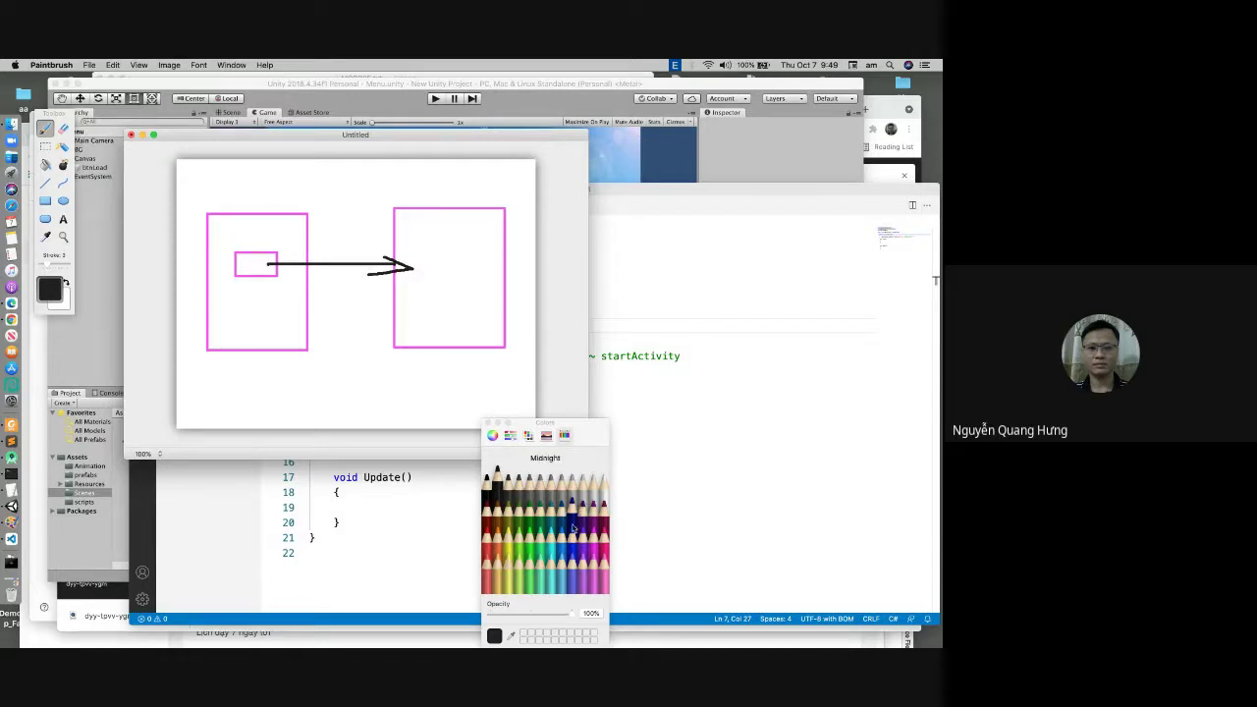
pyautogui.click(530, 535)
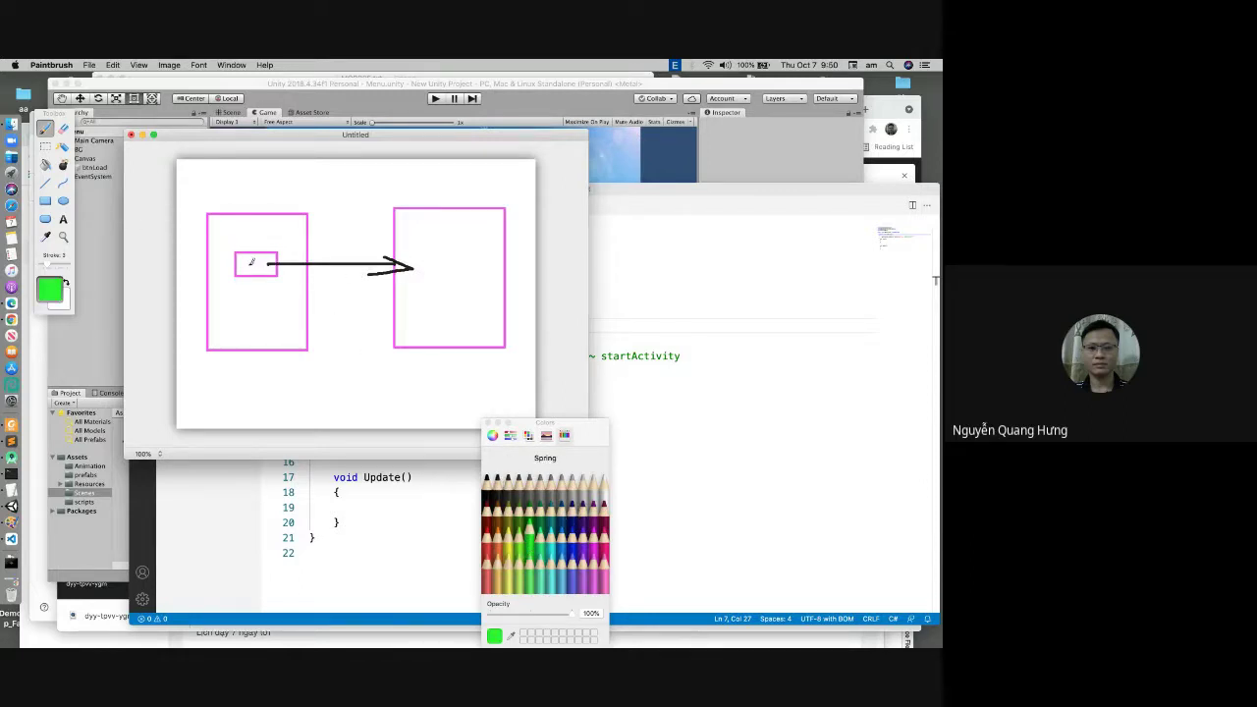
pyautogui.moveTo(246, 271); pyautogui.dragTo(268, 293)
# Step: Place a dark grey OnClick label beside the green stroke
pyautogui.click(62, 219)
pyautogui.click(273, 300)
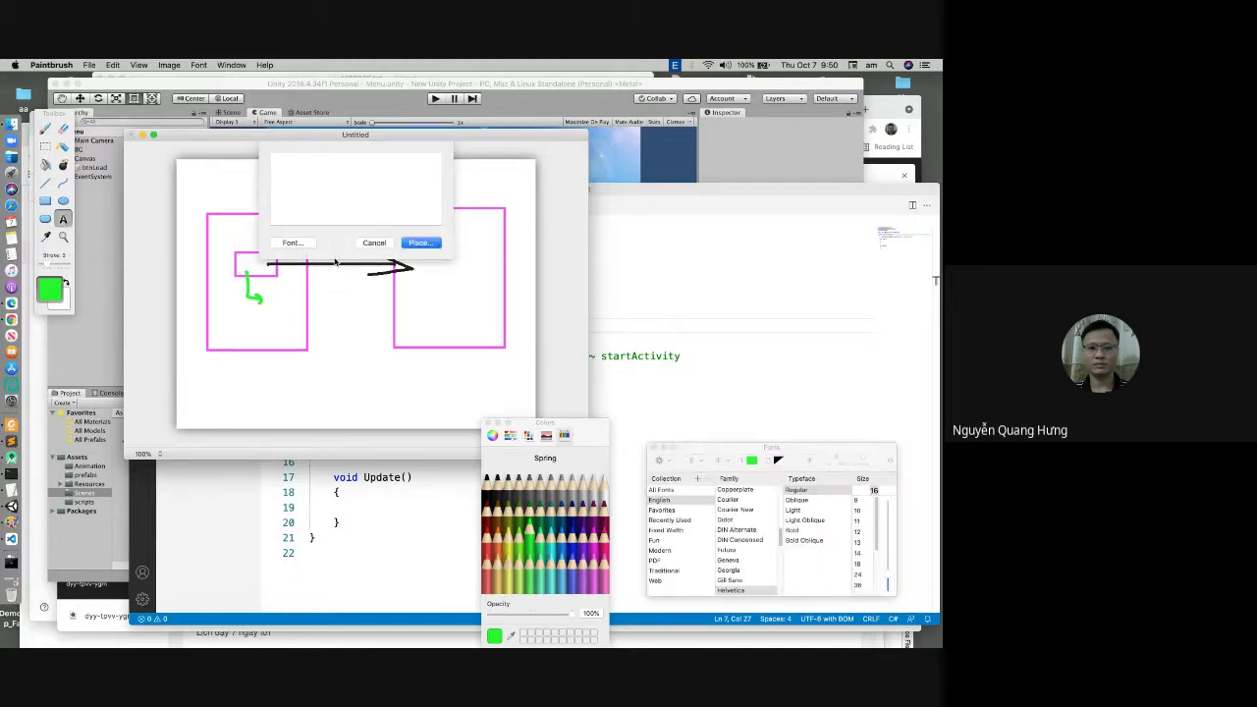
pyautogui.write('onCl')
pyautogui.press('BackSpace')
pyautogui.press('BackSpace')
pyautogui.press('BackSpace')
pyautogui.press('BackSpace')
pyautogui.press('BackSpace')
pyautogui.click(49, 289)
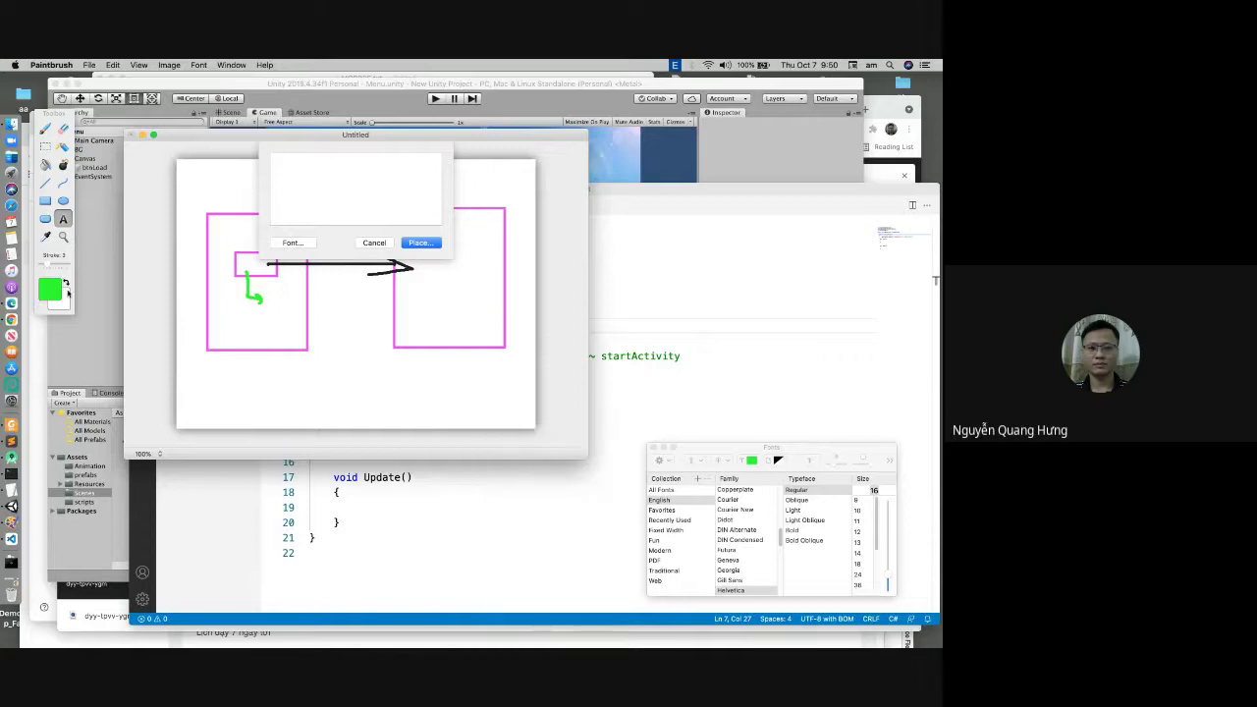
pyautogui.click(66, 281)
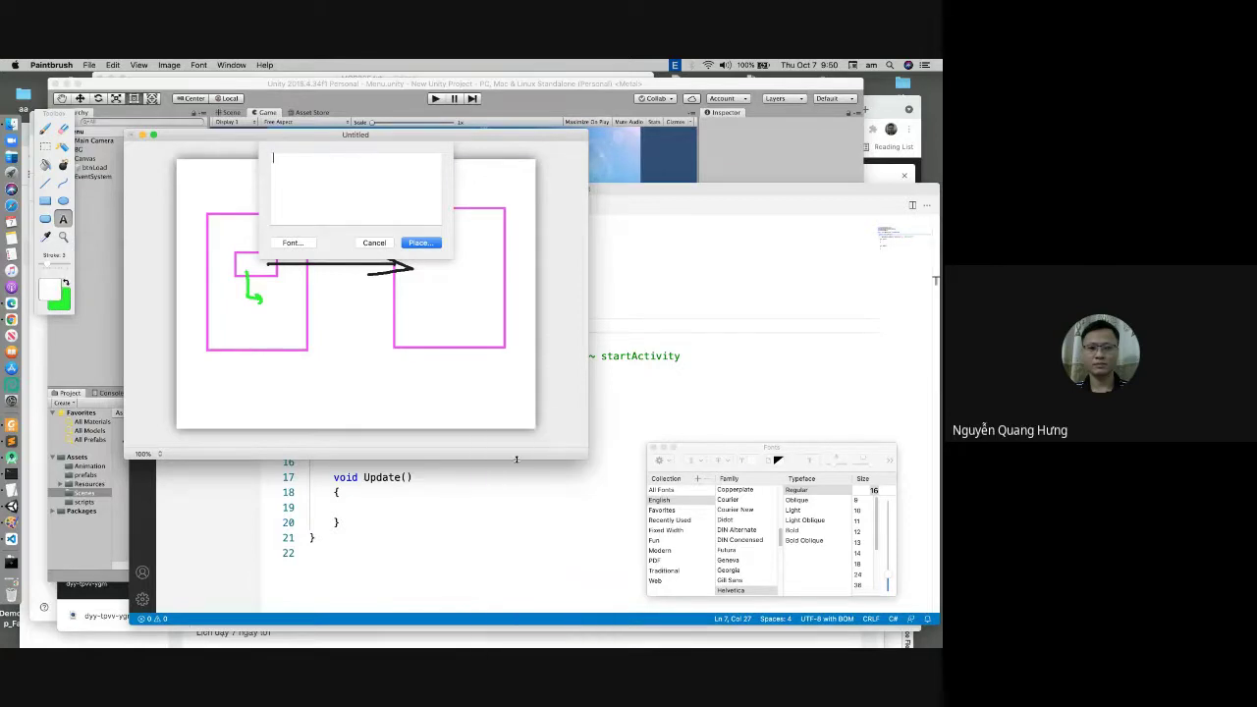
pyautogui.click(46, 292)
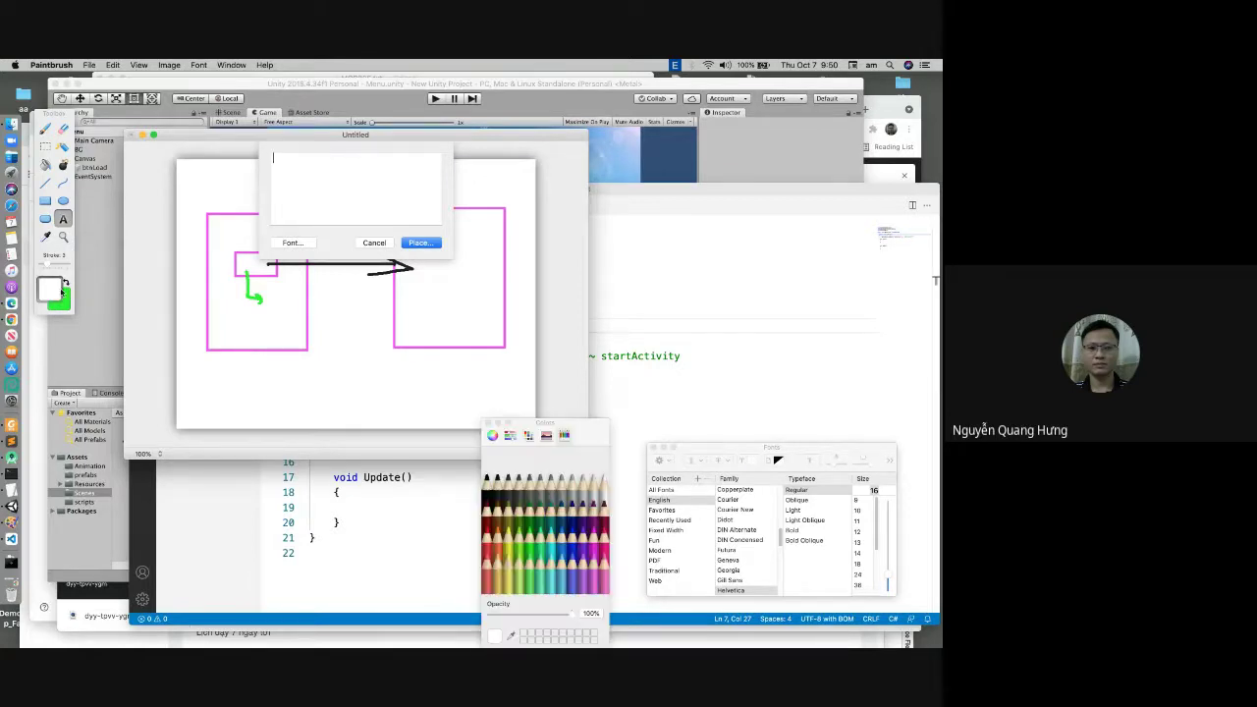
pyautogui.click(508, 483)
pyautogui.click(66, 283)
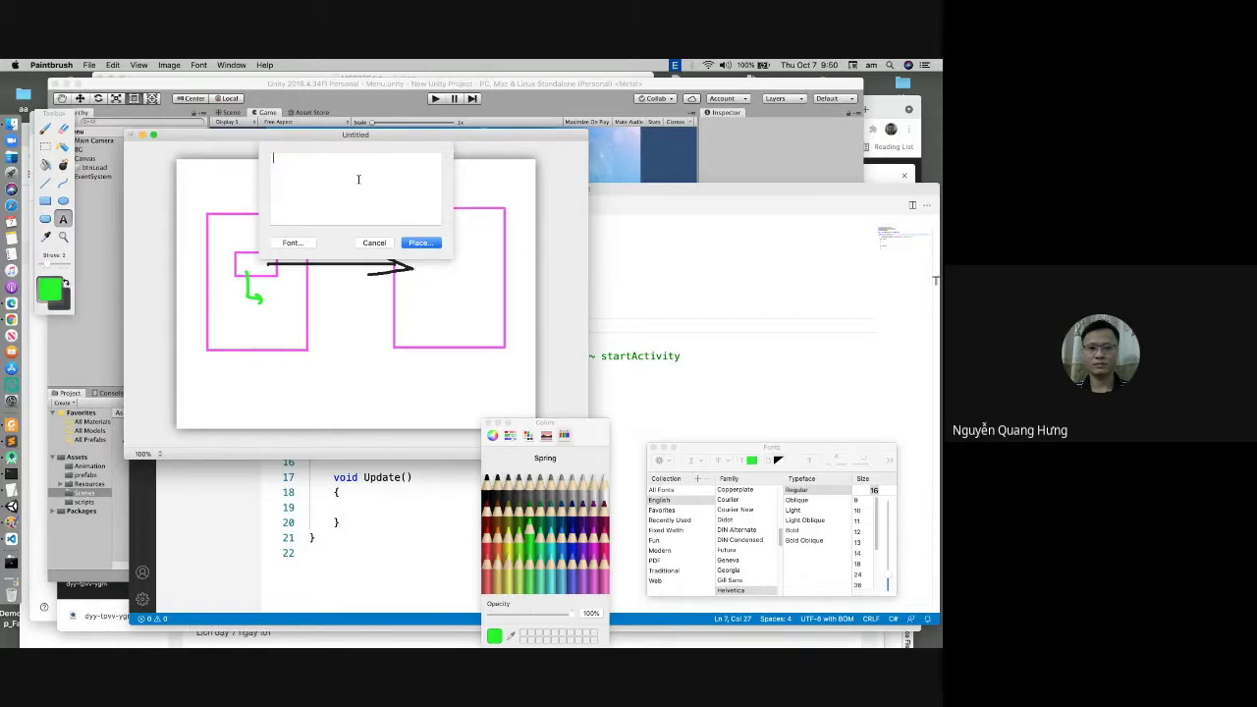
pyautogui.click(65, 281)
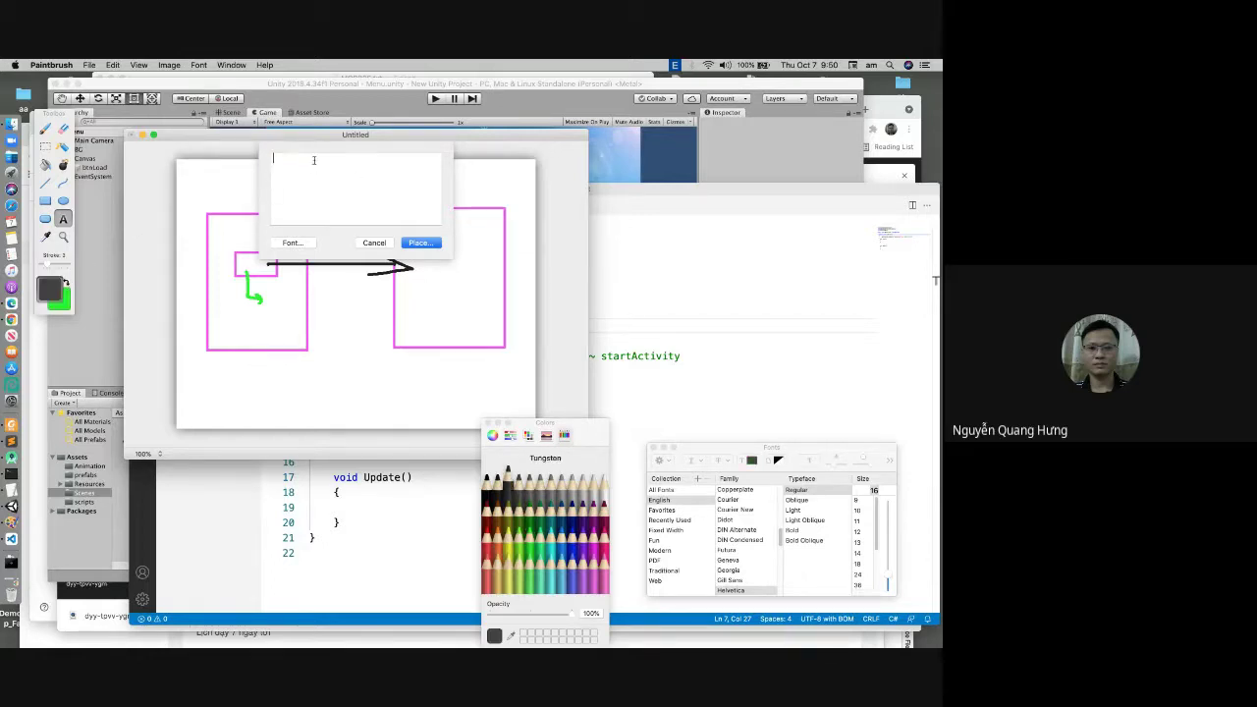
pyautogui.write('OnClick')
pyautogui.click(422, 242)
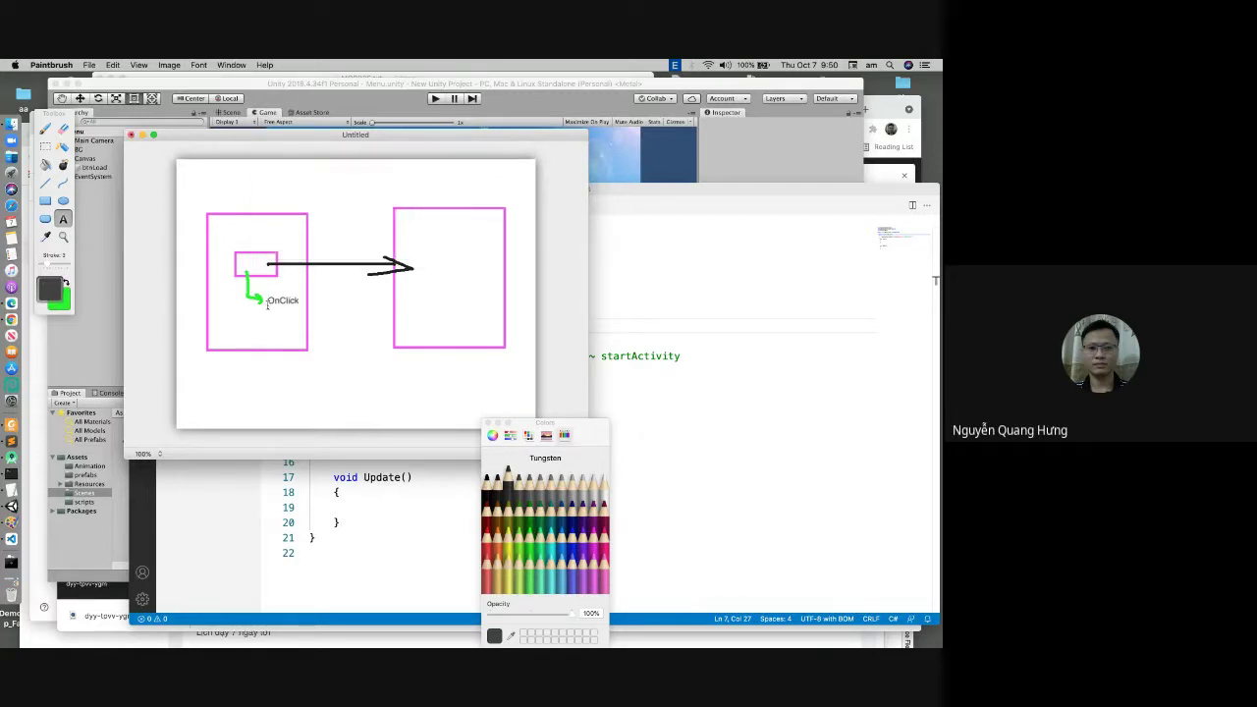
# Step: Draw a magenta hooked stroke below the green one and label it LoadLevel
pyautogui.click(592, 535)
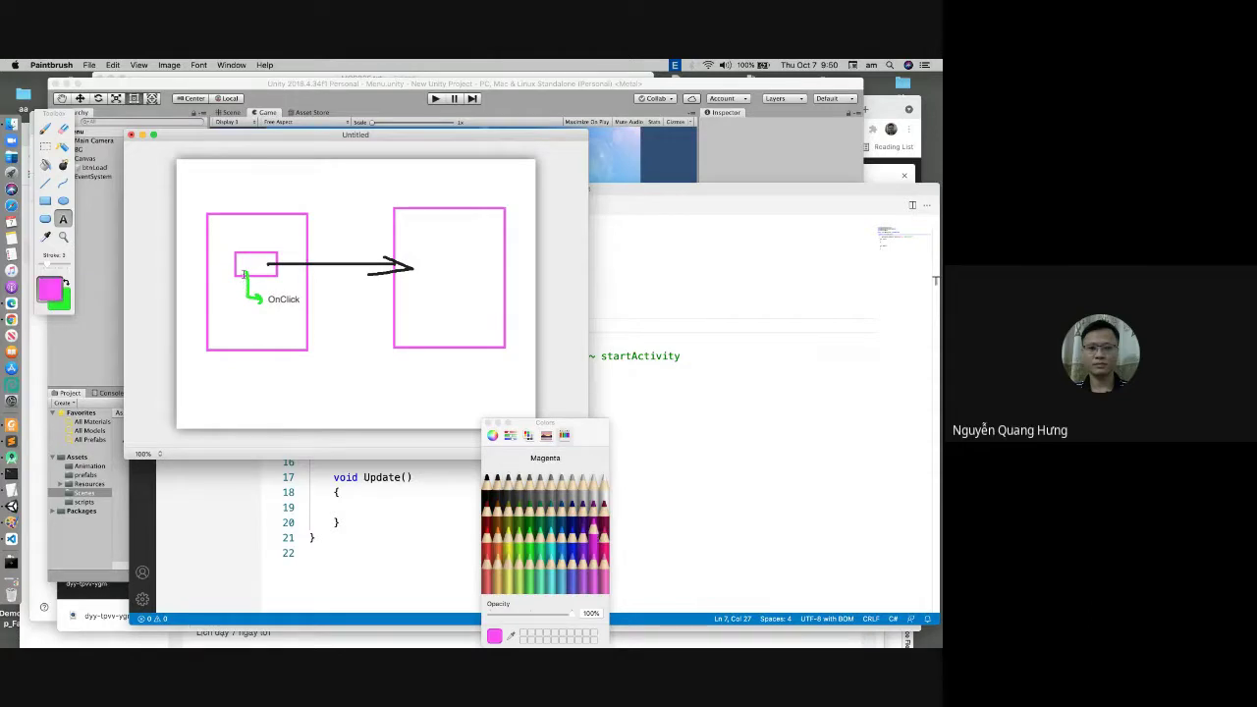
pyautogui.click(46, 132)
pyautogui.moveTo(242, 274); pyautogui.dragTo(239, 326)
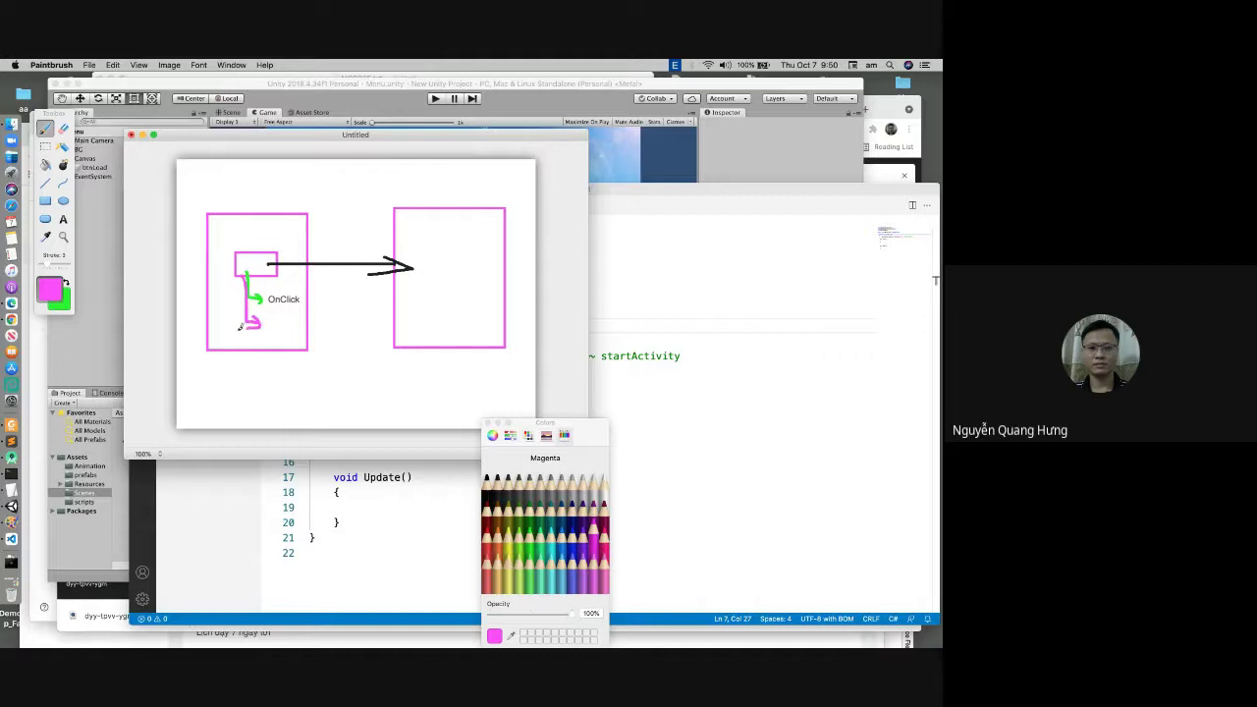
pyautogui.click(65, 219)
pyautogui.click(275, 315)
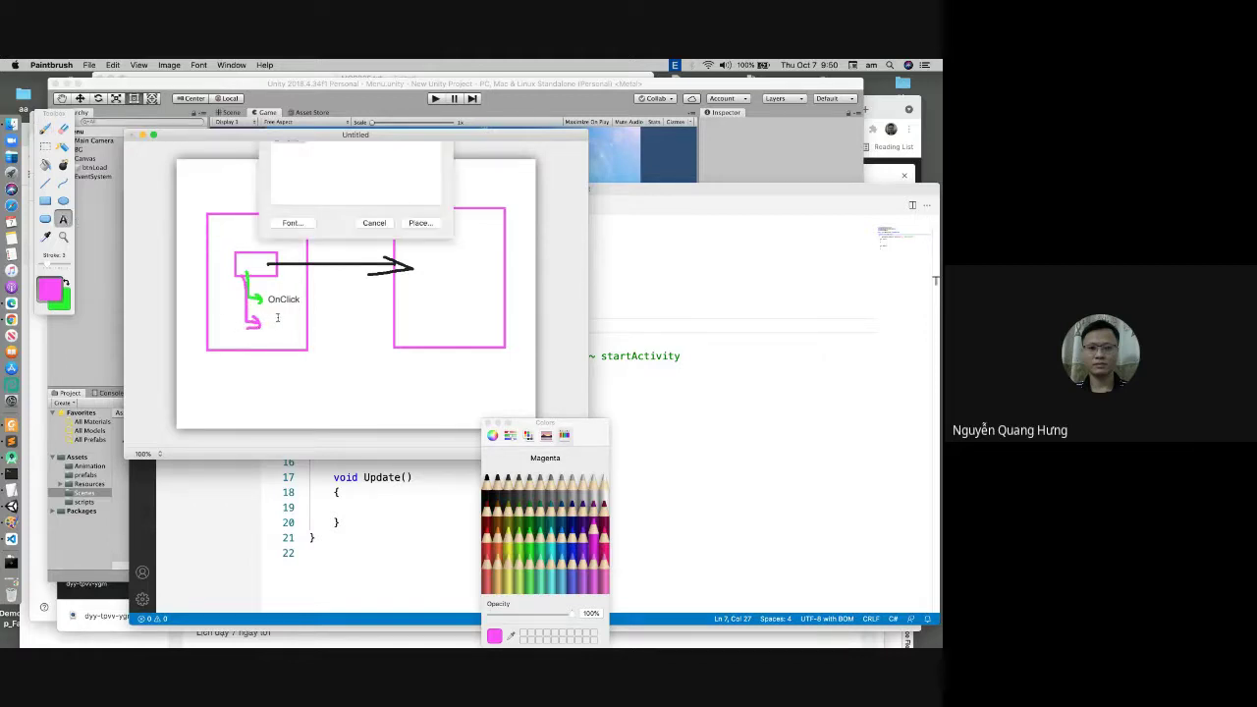
pyautogui.click(66, 282)
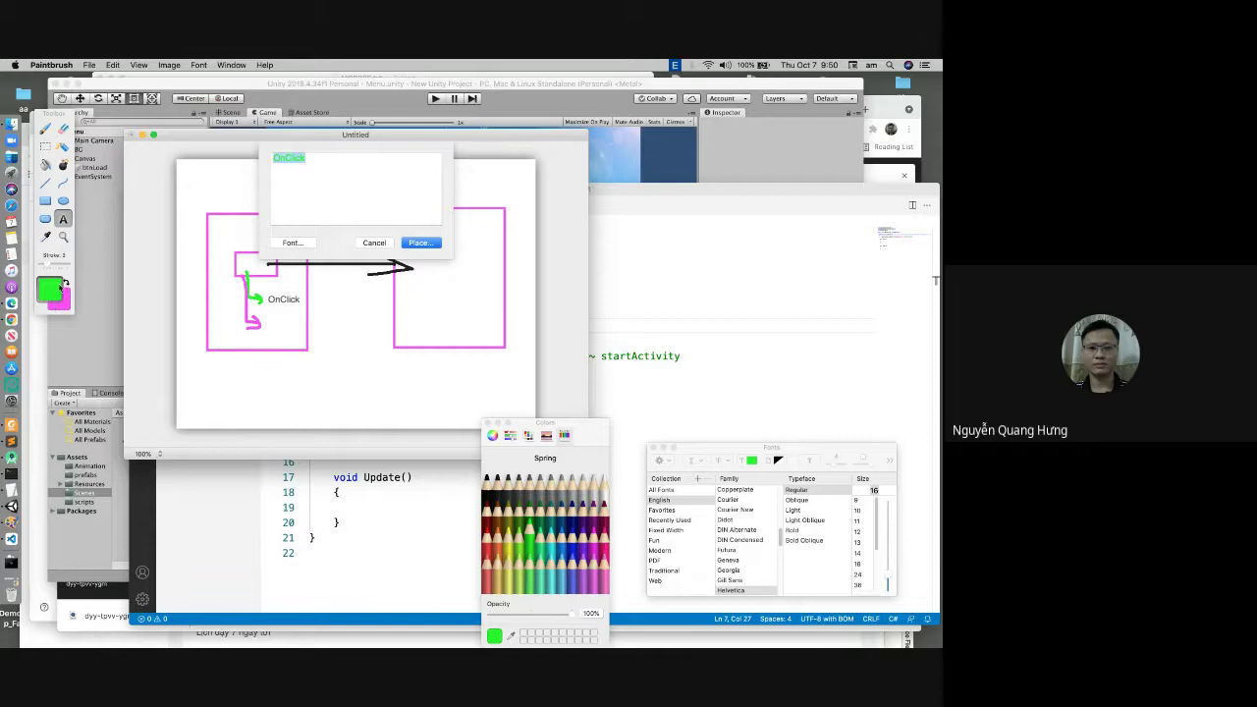
pyautogui.click(64, 283)
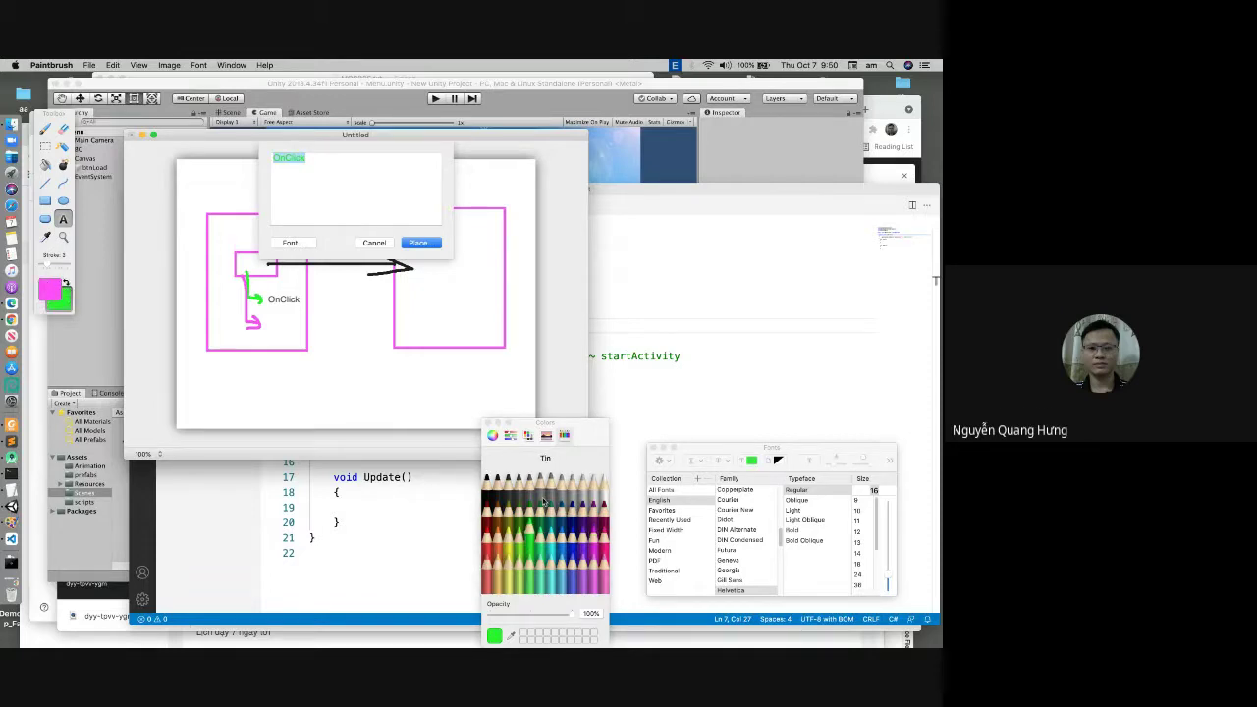
pyautogui.click(518, 477)
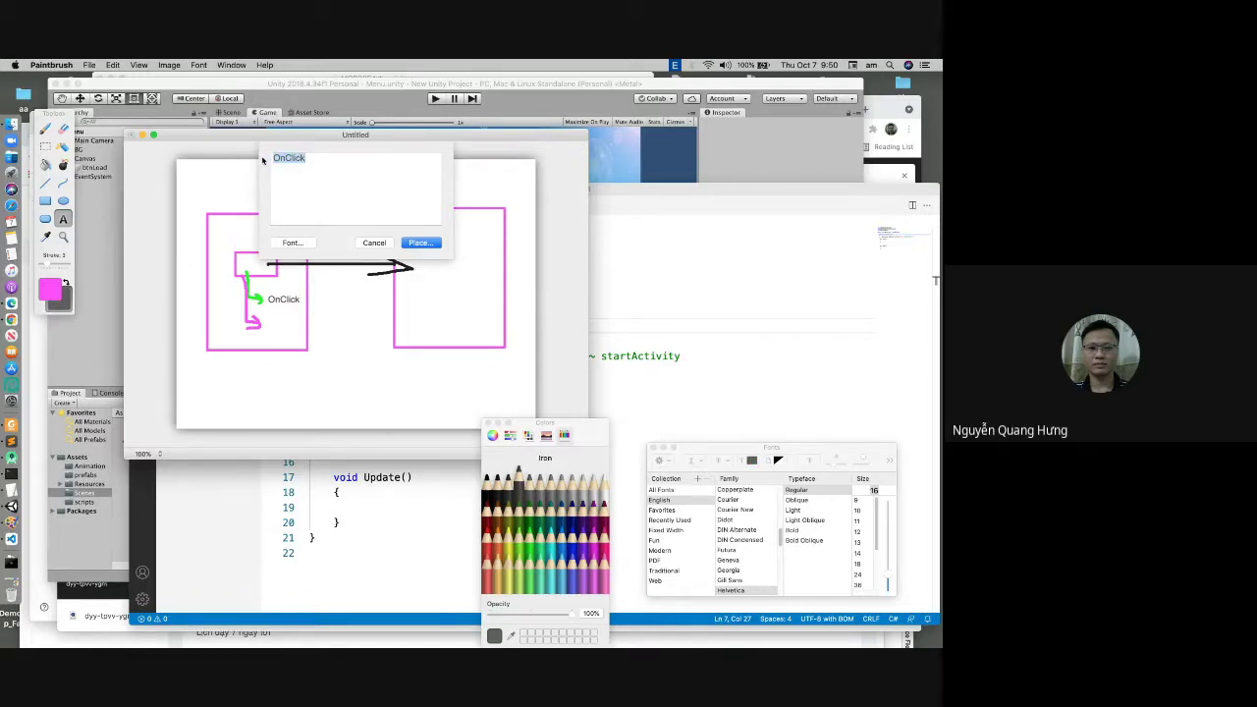
pyautogui.write('Load')
pyautogui.write('Level')
pyautogui.click(416, 250)
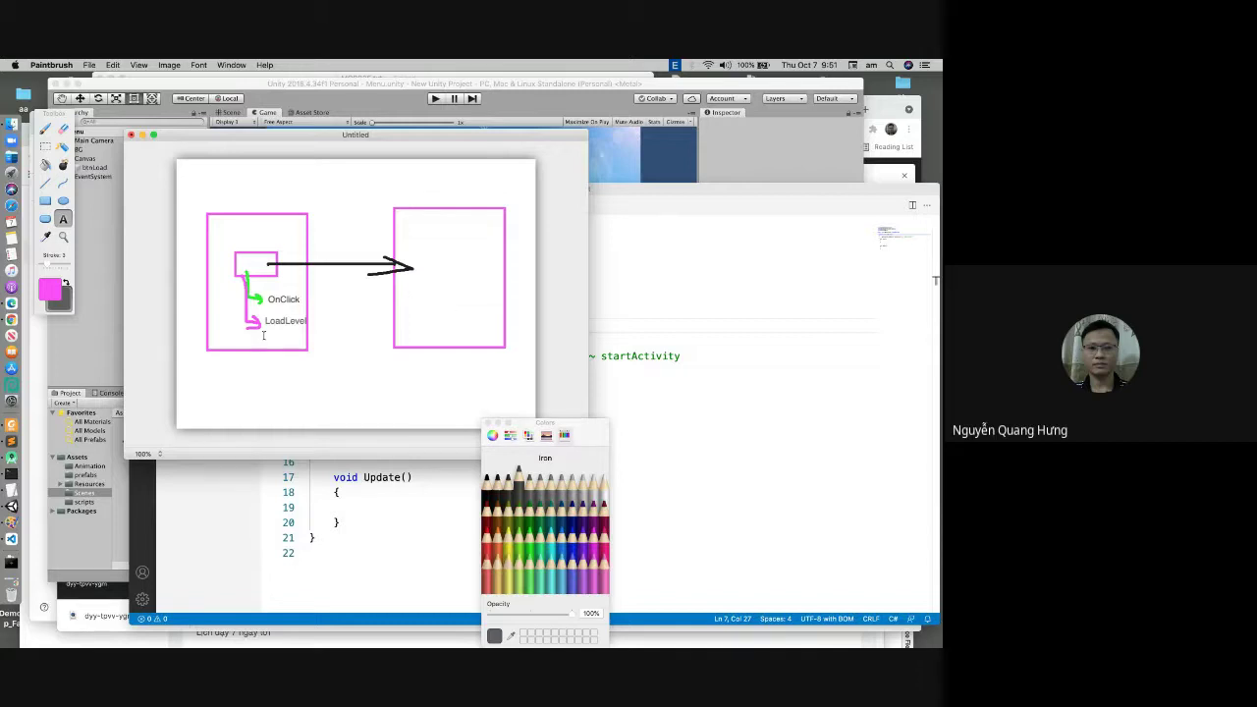
# Step: Label the left box Menu and the right box SampleScene
pyautogui.click(249, 378)
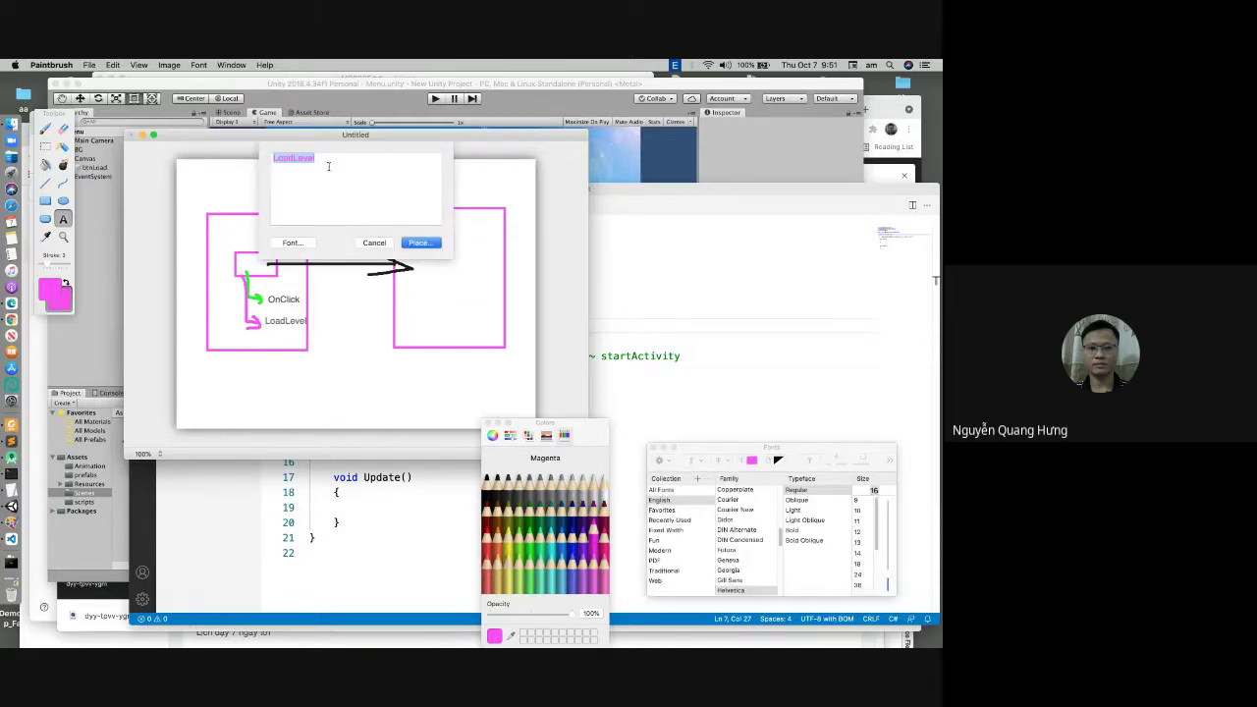
pyautogui.write('Menu')
pyautogui.click(421, 243)
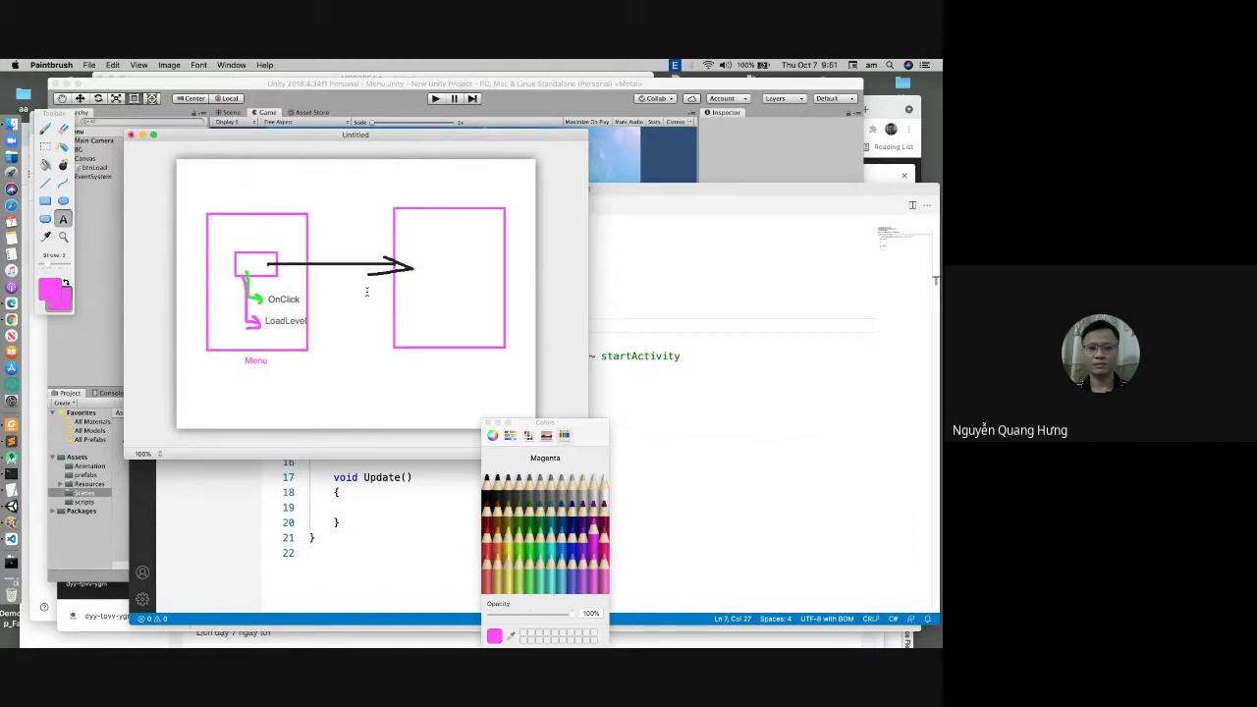
pyautogui.click(441, 359)
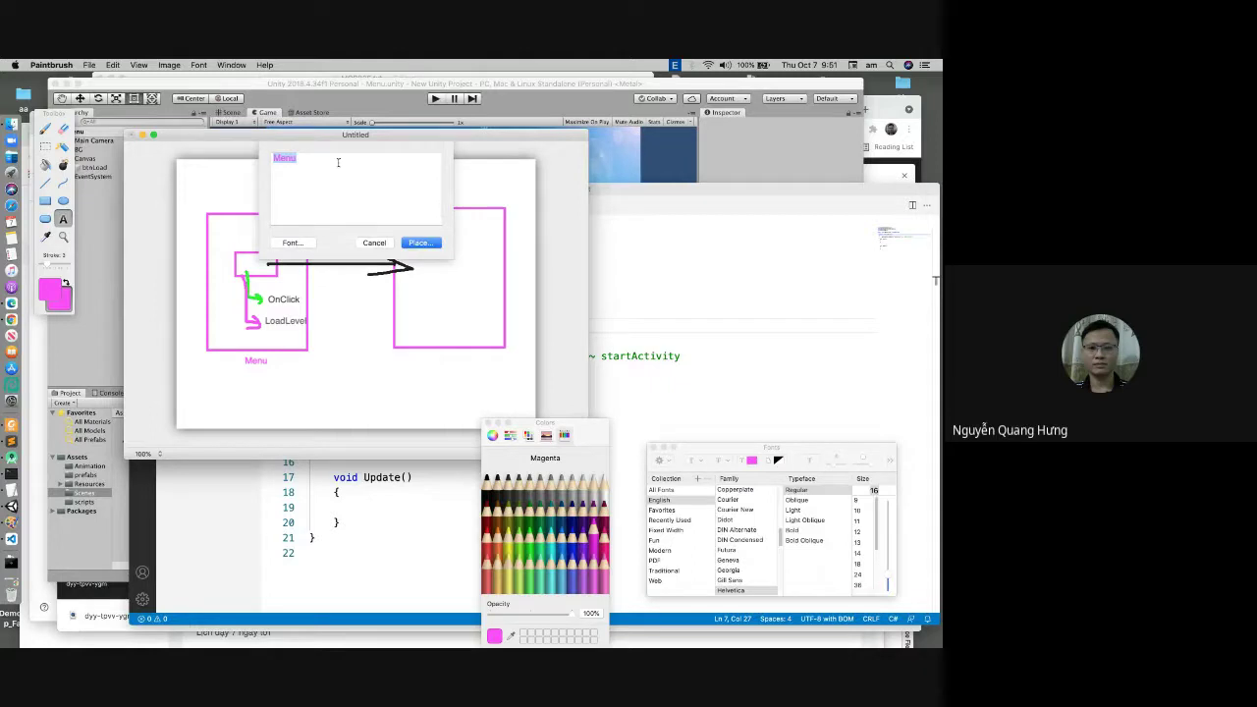
pyautogui.write('Samp')
pyautogui.write('leScene')
pyautogui.click(421, 242)
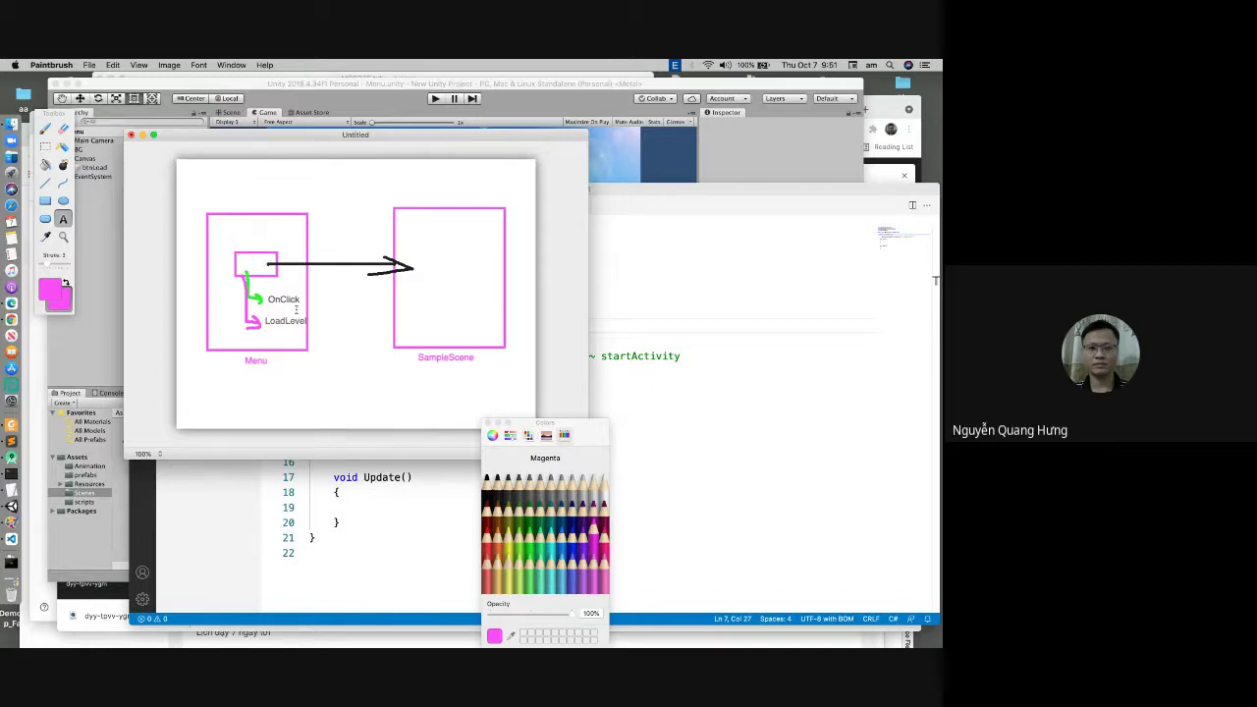
# Step: Open Unity's Build Settings showing Scenes/Menu at index 0 and Scenes/SampleScene at 1
pyautogui.press('super+Tab')
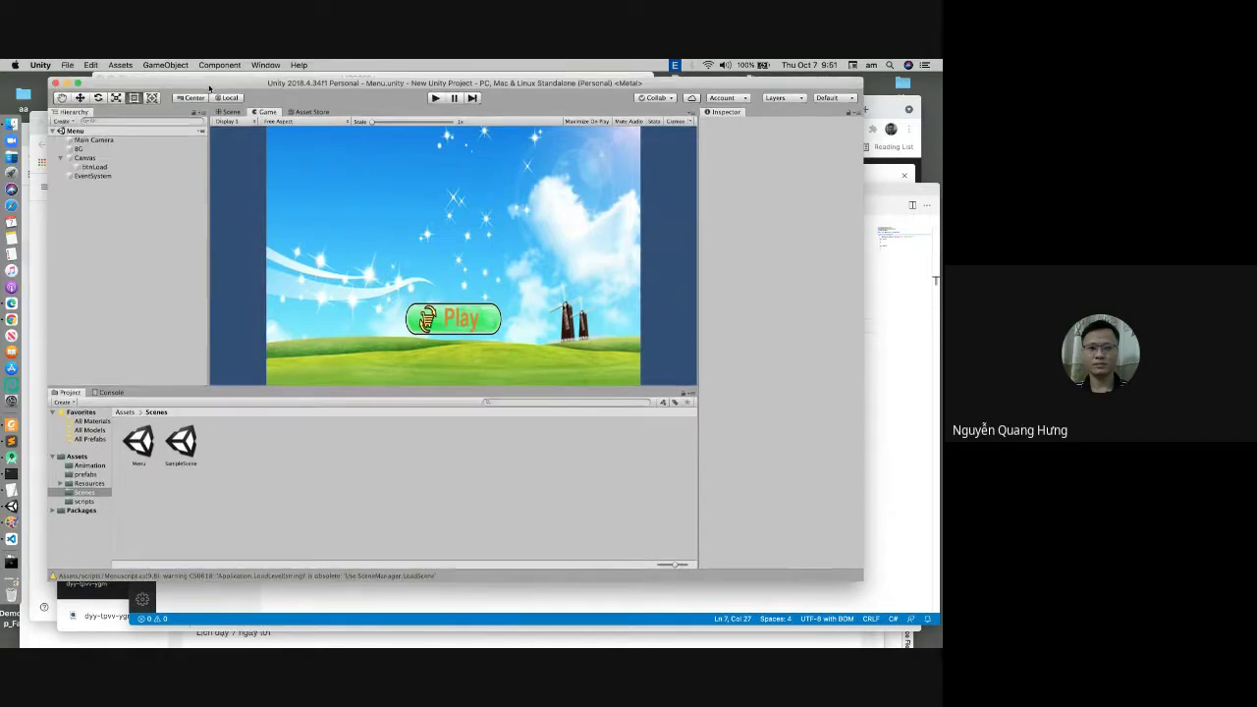
pyautogui.click(67, 64)
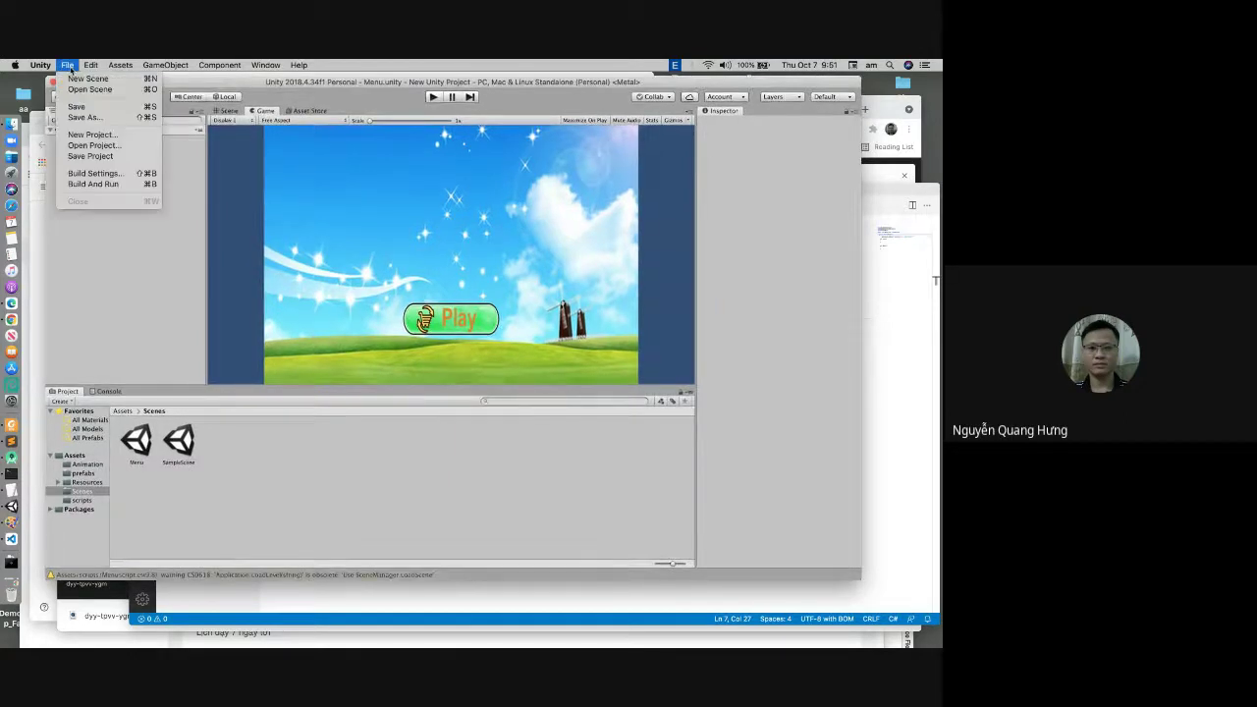
pyautogui.click(98, 171)
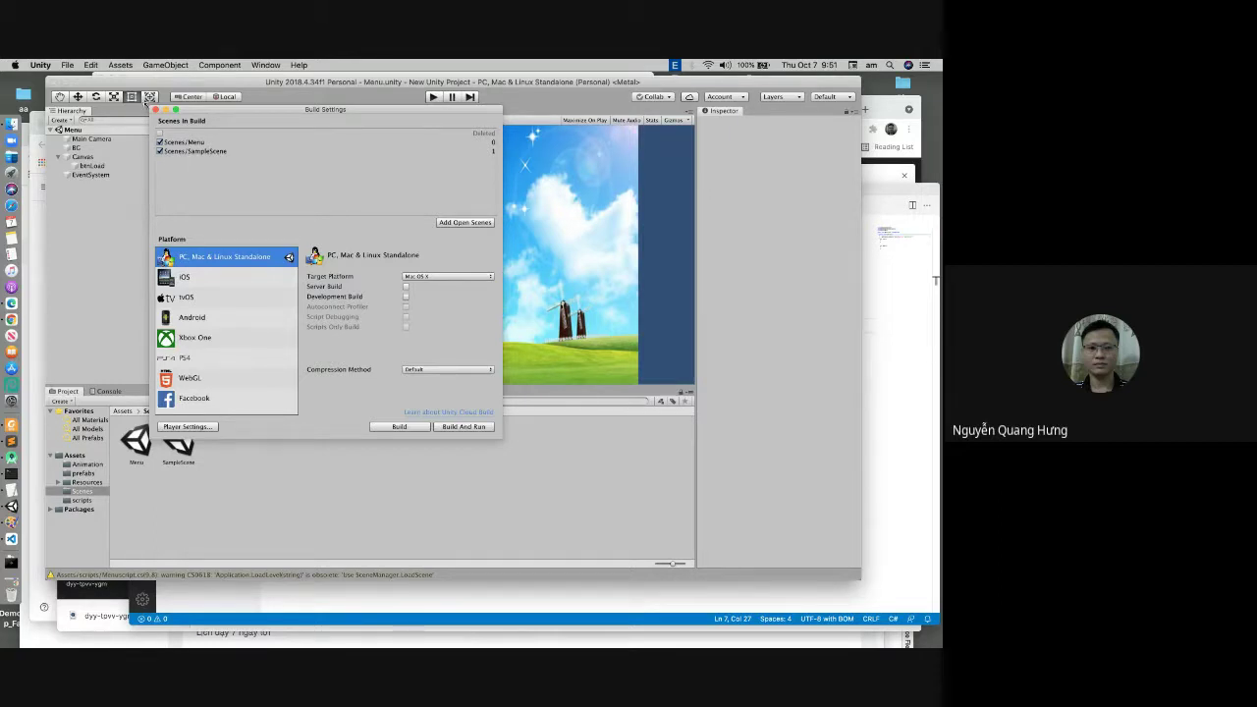
# Step: Close Build Settings, view AndroidManifest.xml in Android Studio, then close the Demo6 project
pyautogui.click(154, 109)
pyautogui.click(13, 456)
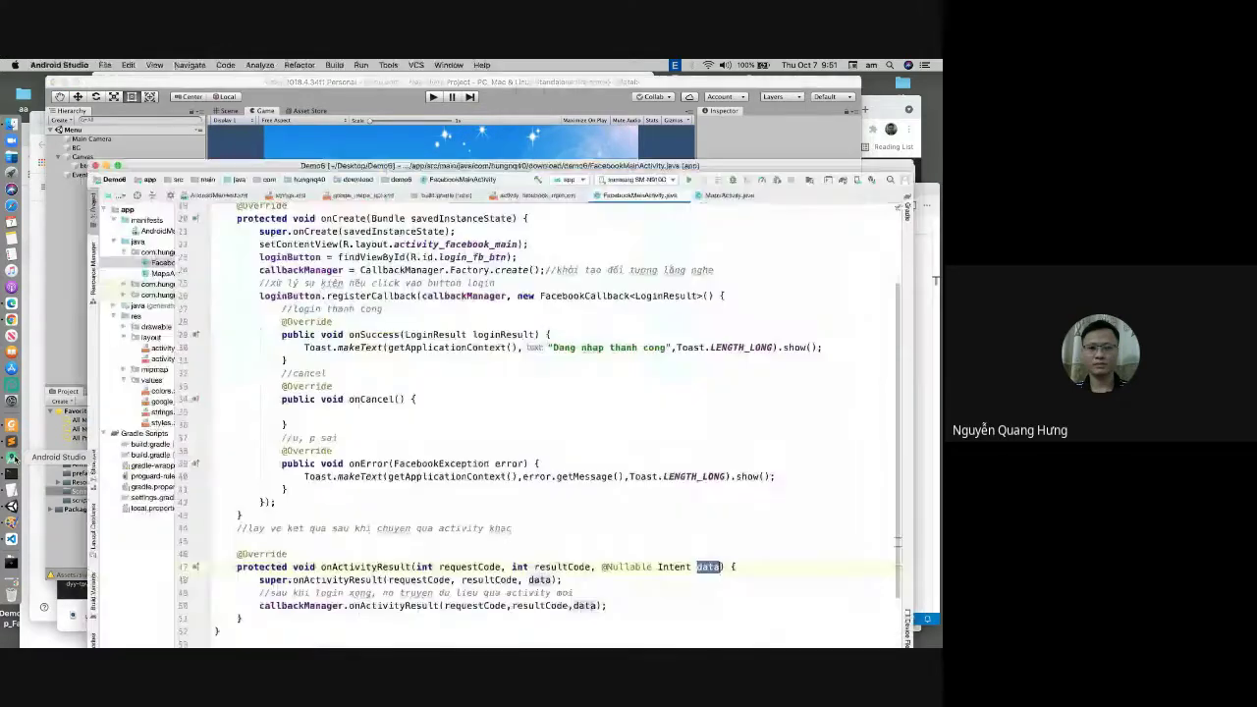
pyautogui.moveTo(209, 170)
pyautogui.mouseDown()
pyautogui.moveTo(183, 97)
pyautogui.moveTo(170, 106)
pyautogui.mouseUp()
pyautogui.click(115, 165)
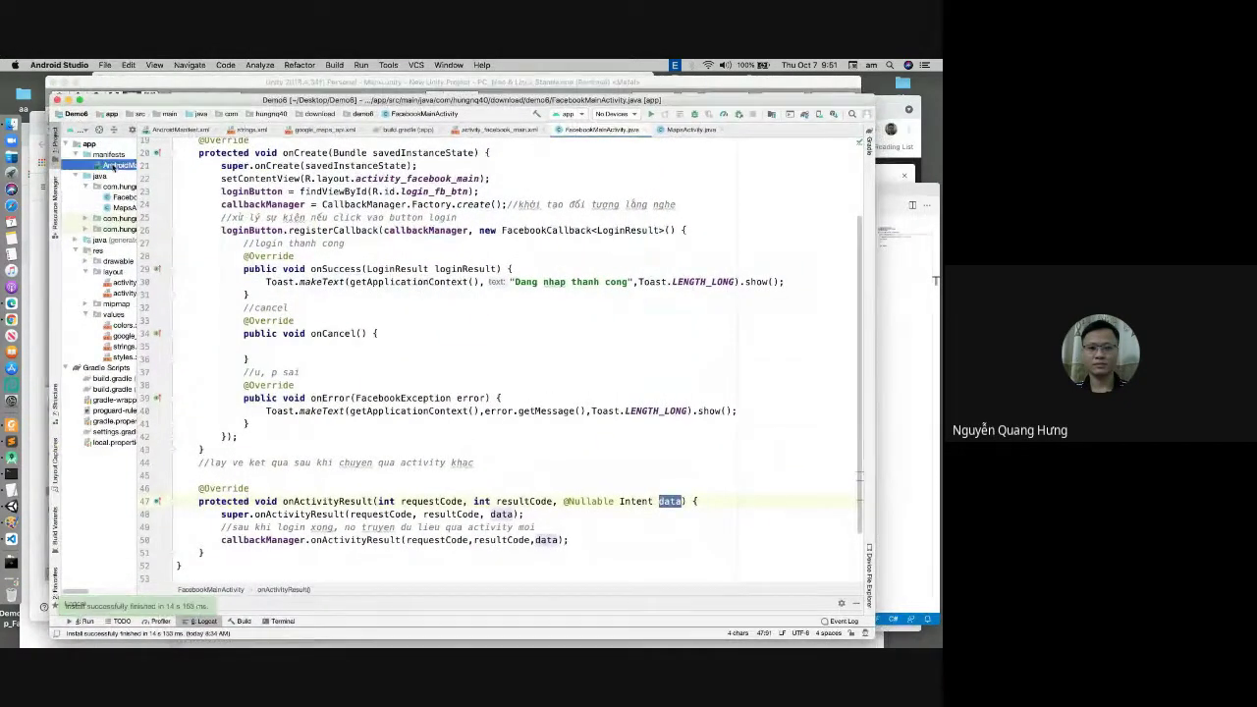
pyautogui.doubleClick(115, 165)
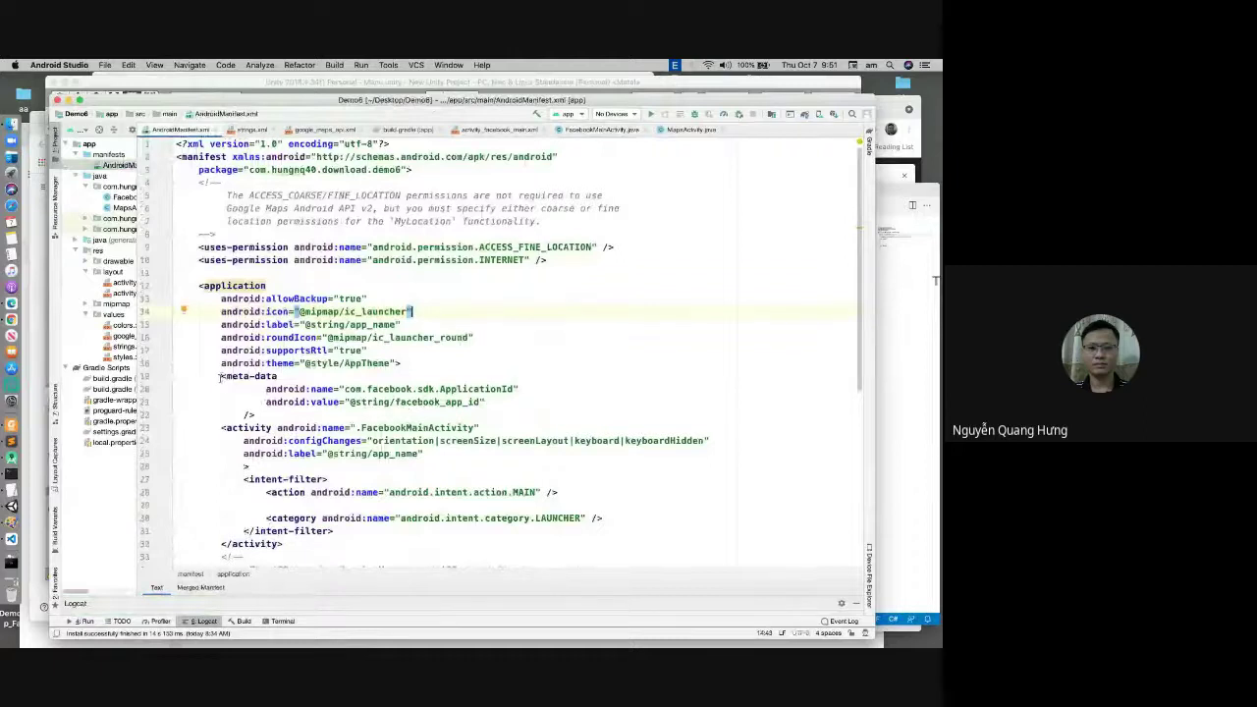
pyautogui.scroll(-5, 236, 378)
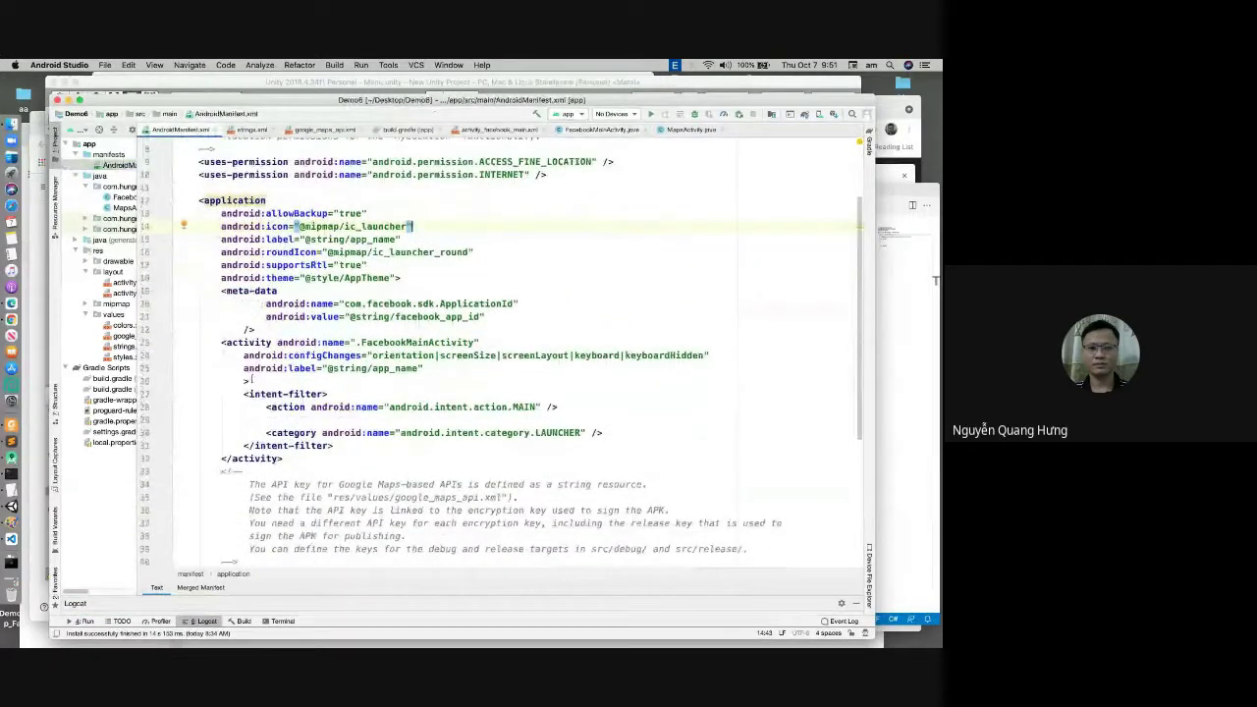
pyautogui.click(104, 65)
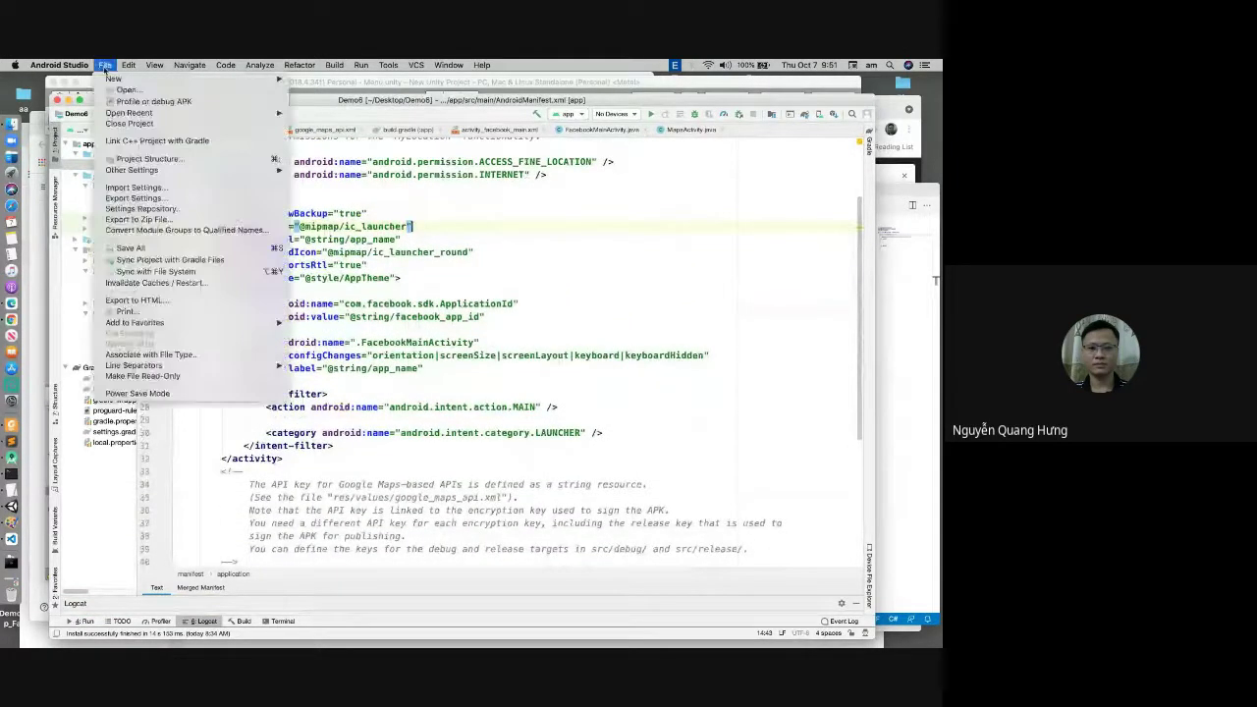
pyautogui.click(128, 122)
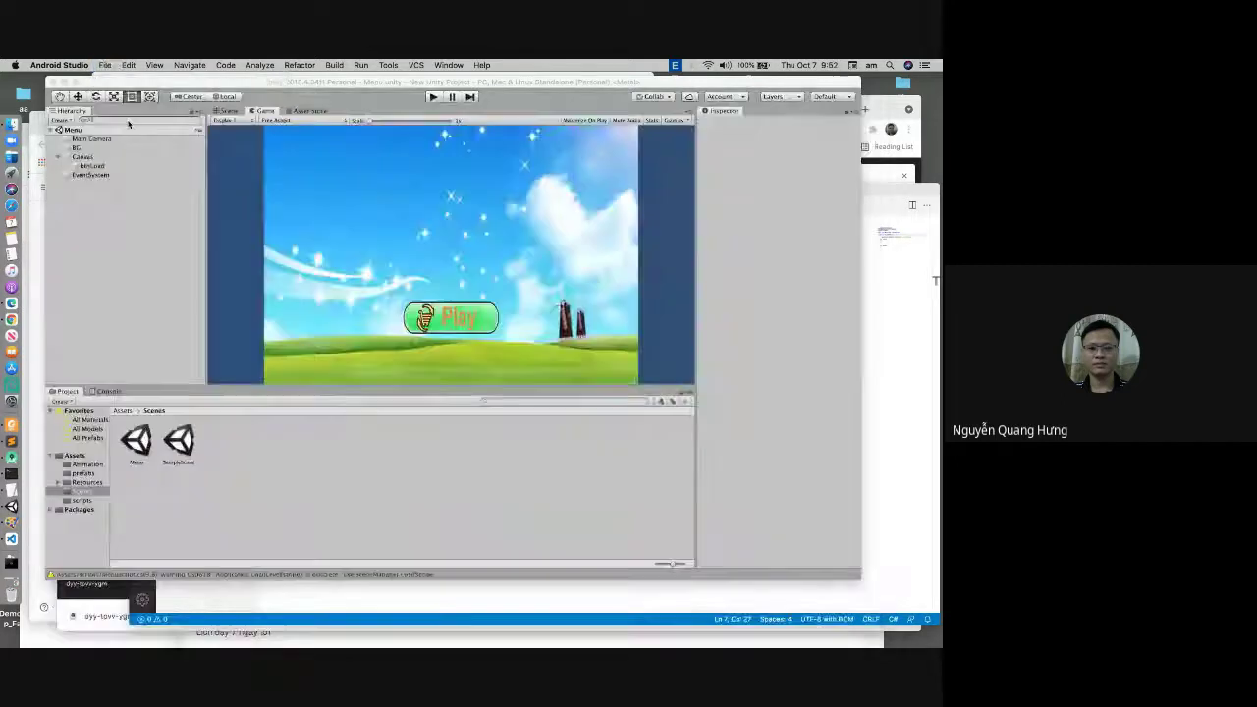
# Step: Close the Welcome to Android Studio window and return to the MOB305.txt notes in TextEdit
pyautogui.click(271, 183)
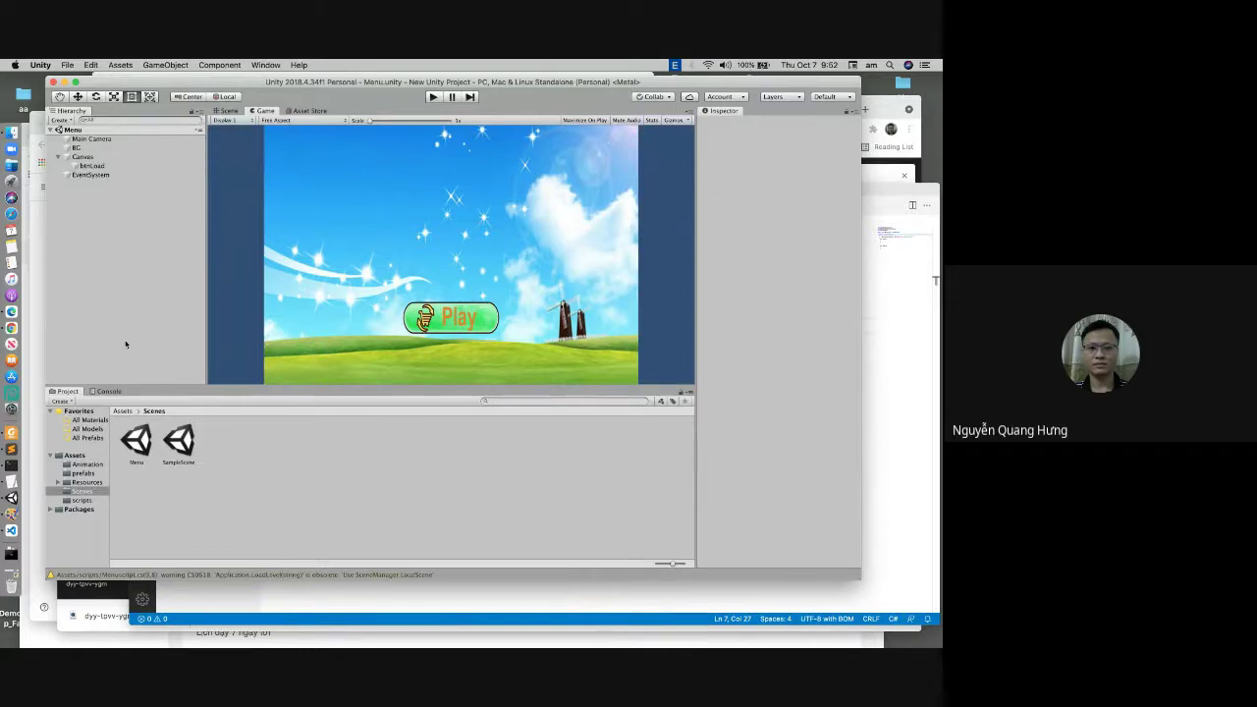
pyautogui.click(11, 481)
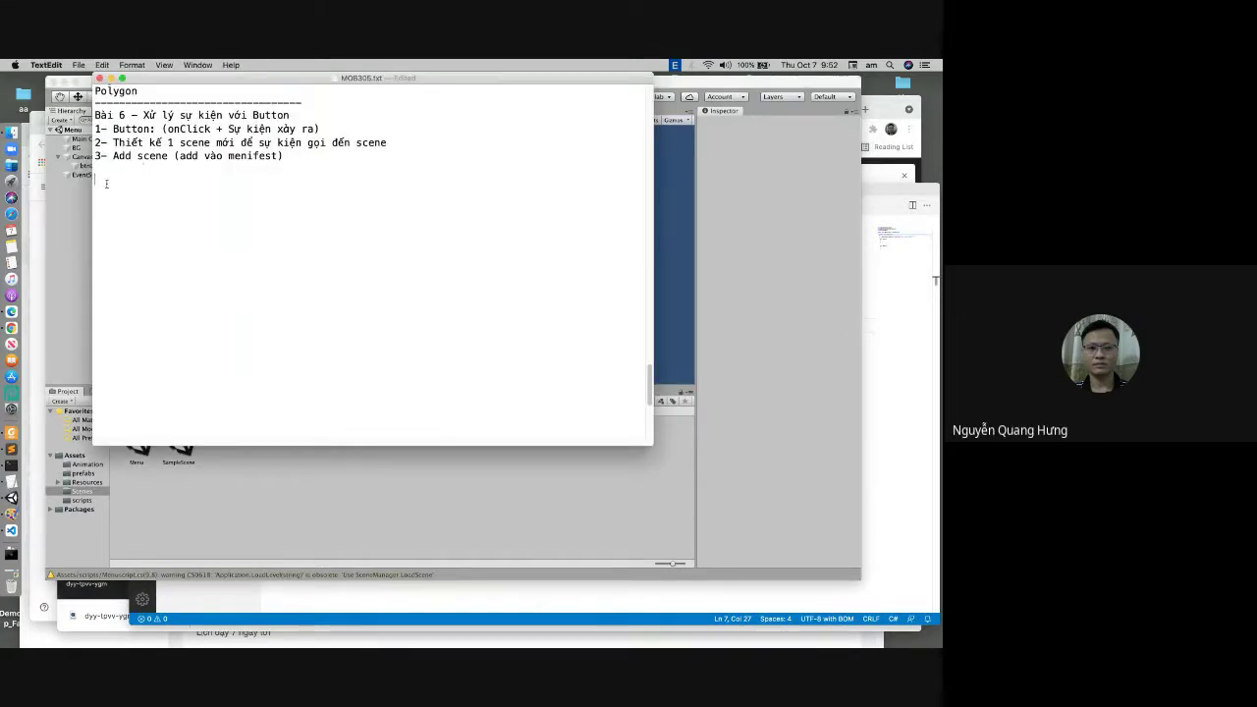
# Step: Write the Demo1 note about button event handling (Xử lý sự kiện trong button)
pyautogui.write('De')
pyautogui.write('mo1')
pyautogui.write('S')
pyautogui.write('wr')
pyautogui.press('BackSpace')
pyautogui.press('BackSpace')
pyautogui.write('wr')
pyautogui.press('BackSpace')
pyautogui.press('BackSpace')
pyautogui.hotkey('ctrl', 'space')
pyautogui.write('ử lý sưk')
pyautogui.press('BackSpace')
pyautogui.write('j')
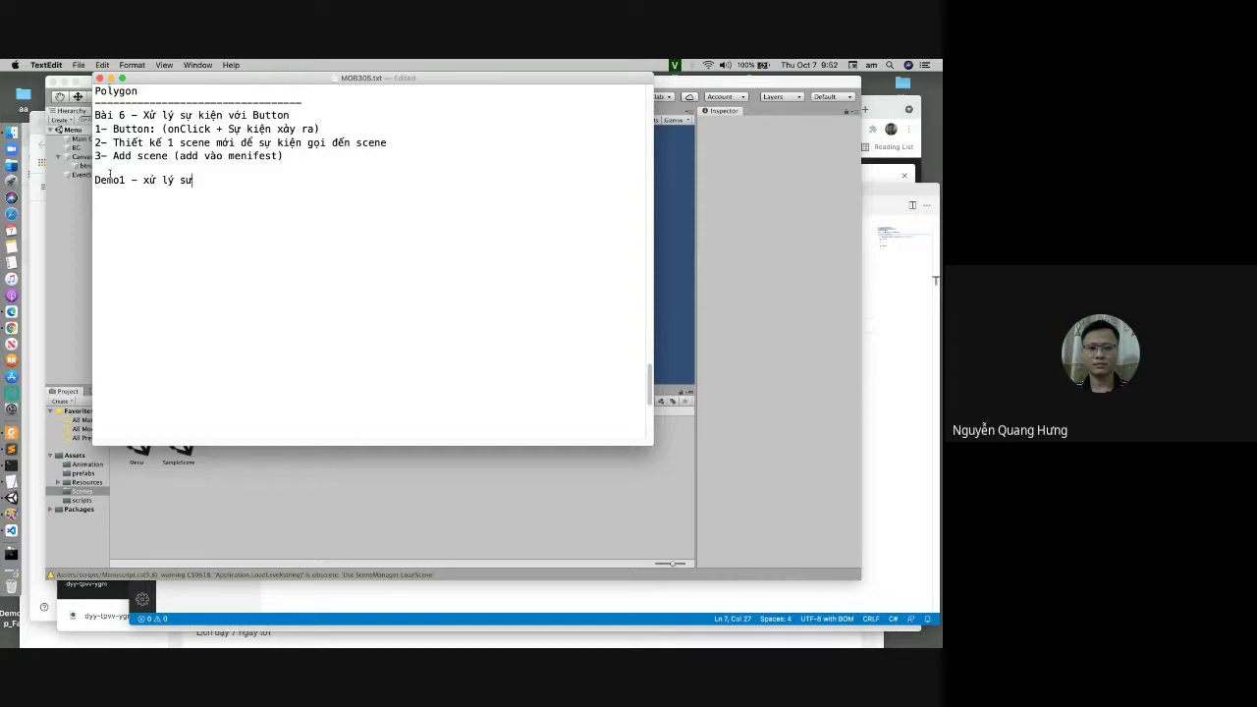
pyautogui.write(' kieenj')
pyautogui.write('D')
pyautogui.click(263, 181)
pyautogui.write('trong j')
pyautogui.write('utton')
pyautogui.write('em')
pyautogui.write('o1')
pyautogui.press('BackSpace')
pyautogui.press('BackSpace')
# Step: Add a 'Demo2 Gameover' line with the indented condition 'GameOver khi: - Điểm <=0'
pyautogui.write('o2 –')
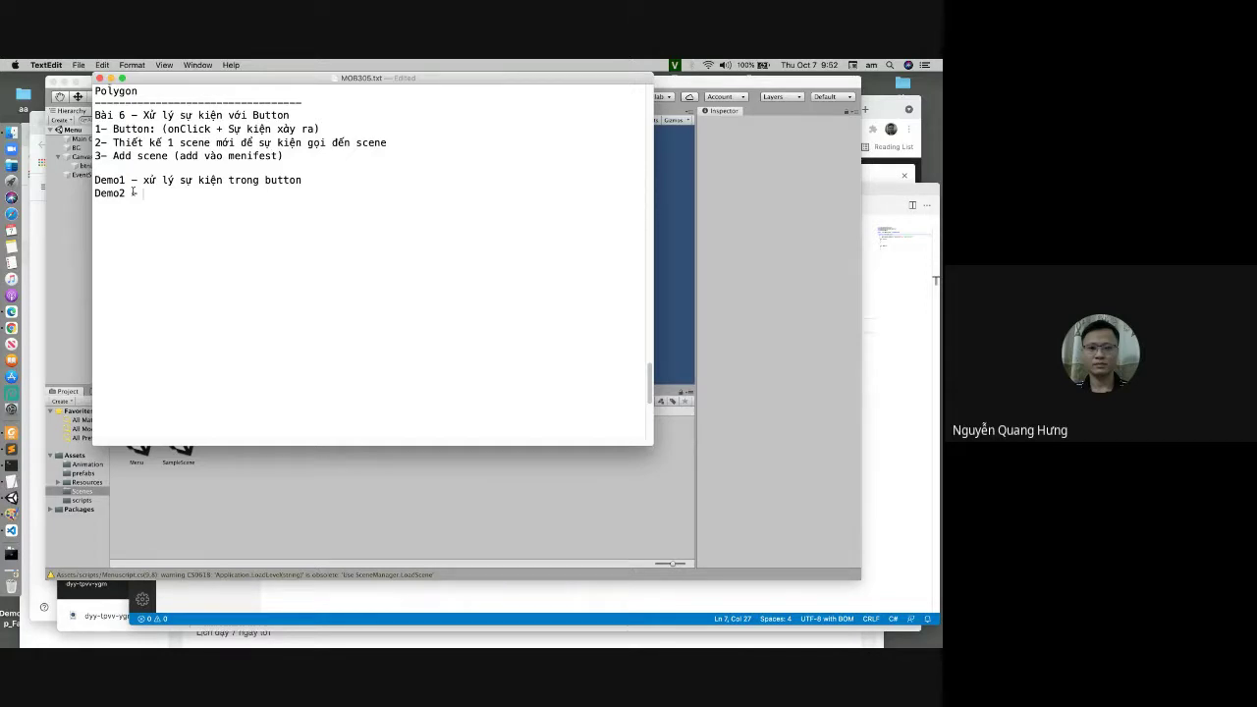
pyautogui.write('G')
pyautogui.write('am')
pyautogui.write('eover')
pyautogui.press('Return')
pyautogui.write('Game')
pyautogui.press('BackSpace')
pyautogui.press('BackSpace')
pyautogui.press('BackSpace')
pyautogui.press('BackSpace')
pyautogui.write('Game')
pyautogui.write('Over kh')
pyautogui.write('i: \t\t')
pyautogui.write('- ')
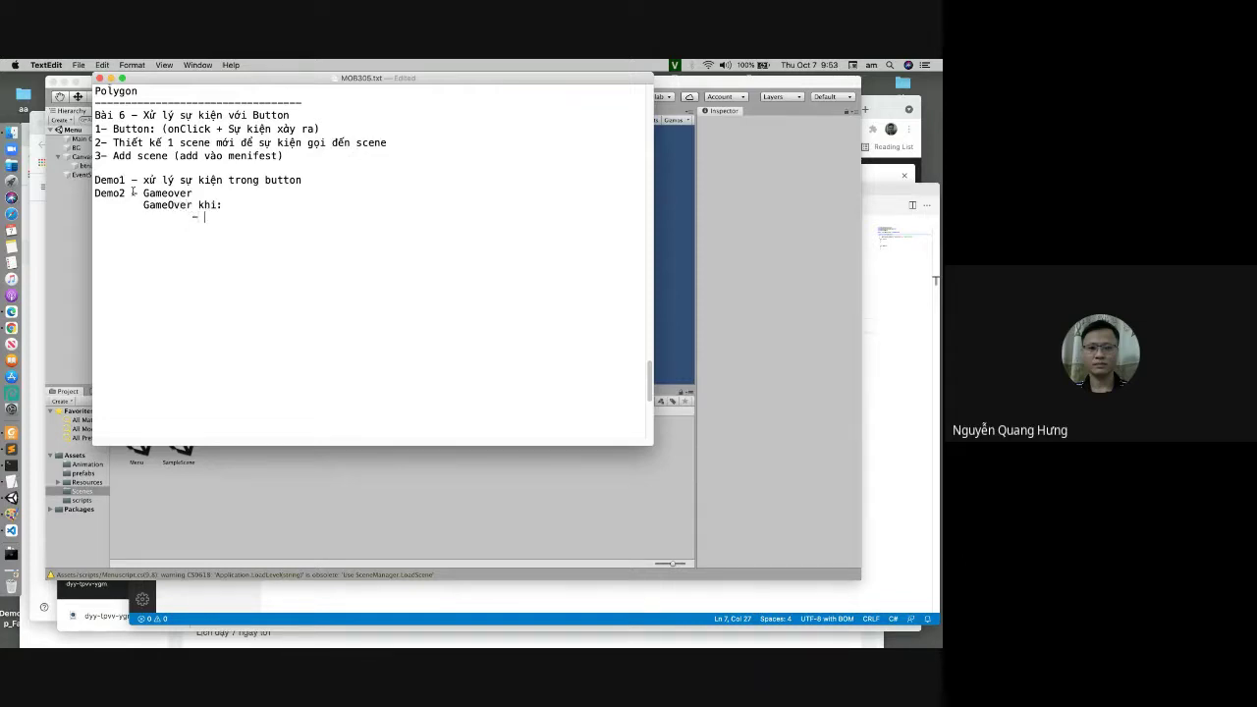
pyautogui.write('Điểm ')
pyautogui.write('<')
pyautogui.write('=0')
# Step: Add the second GameOver condition '=> va chạm với chướng ngại vật'
pyautogui.write('=> va chạm ')
pyautogui.write('vơi')
pyautogui.press('BackSpace')
pyautogui.press('BackSpace')
pyautogui.press('BackSpace')
pyautogui.write('pwi')
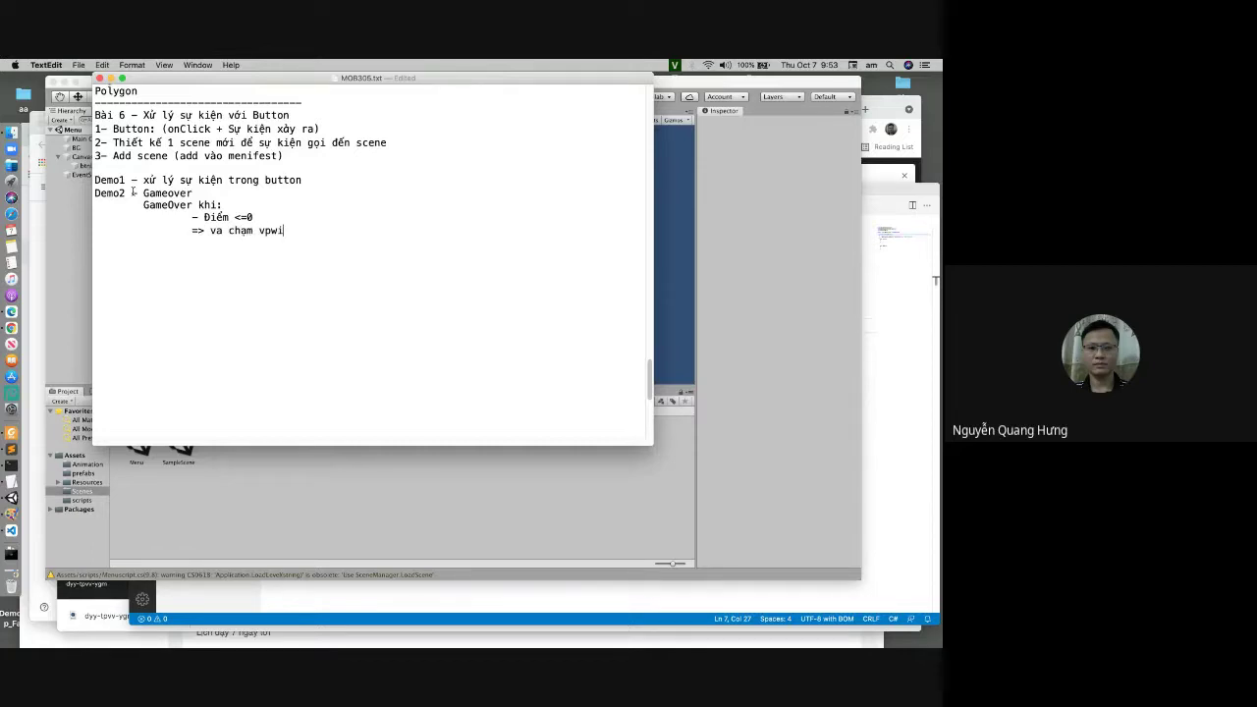
pyautogui.press('BackSpace')
pyautogui.press('BackSpace')
pyautogui.press('BackSpace')
pyautogui.write('pwid')
pyautogui.press('BackSpace')
pyautogui.press('BackSpace')
pyautogui.press('BackSpace')
pyautogui.press('BackSpace')
pyautogui.write('oới')
pyautogui.write(' chướng ngai')
pyautogui.write(' v')
pyautogui.write('ật')
# Step: Open SampleScene from the Assets > Scenes folder in Unity
pyautogui.click(746, 116)
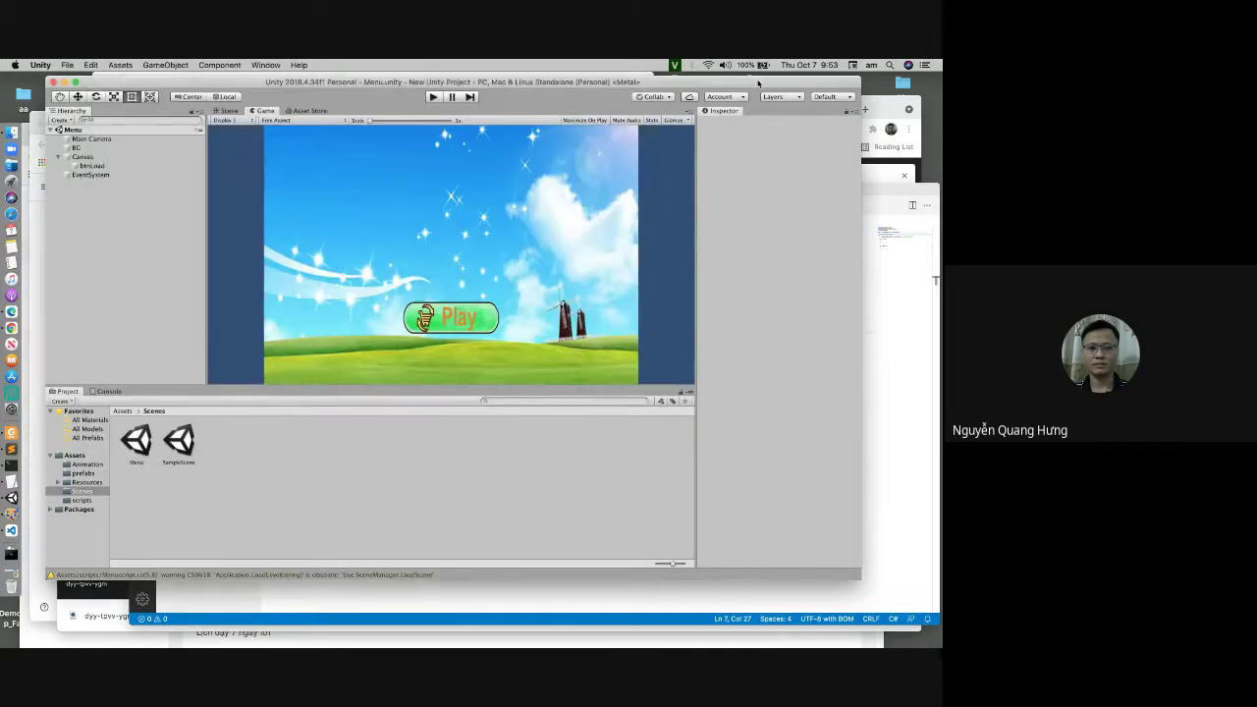
pyautogui.click(125, 411)
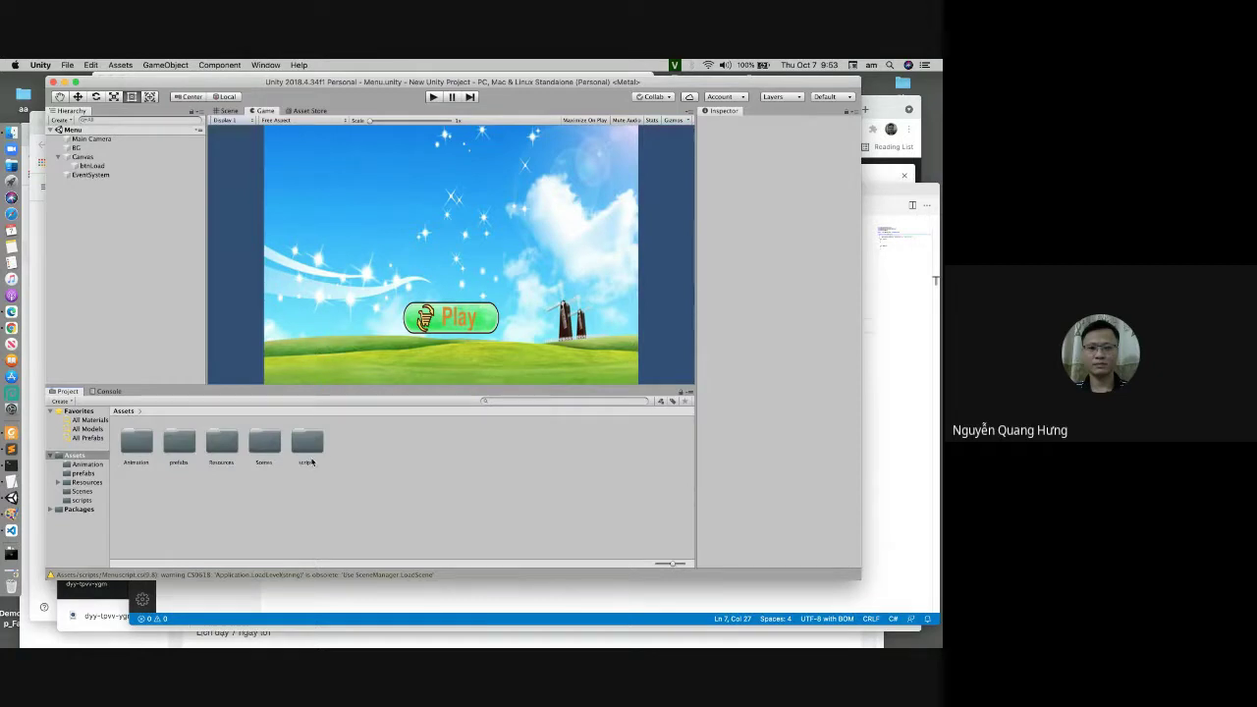
pyautogui.doubleClick(263, 444)
pyautogui.doubleClick(182, 442)
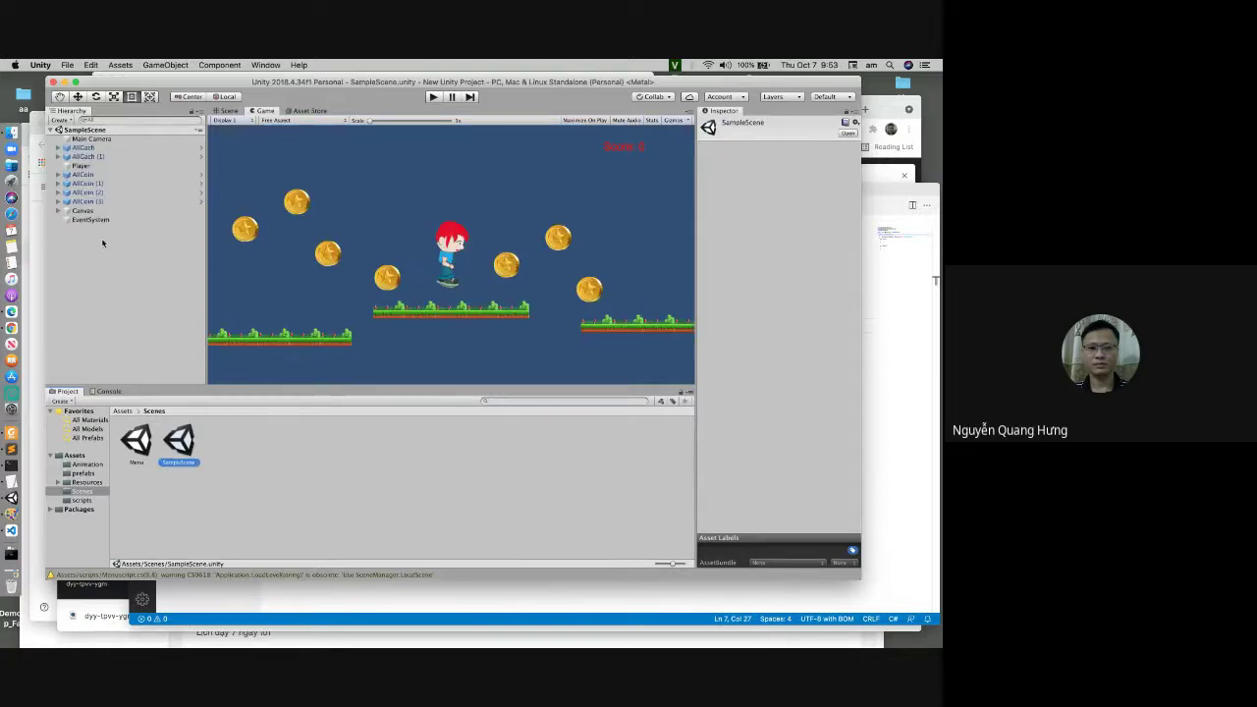
# Step: Create an empty GameObject and rename it CNV
pyautogui.click(165, 65)
pyautogui.click(177, 78)
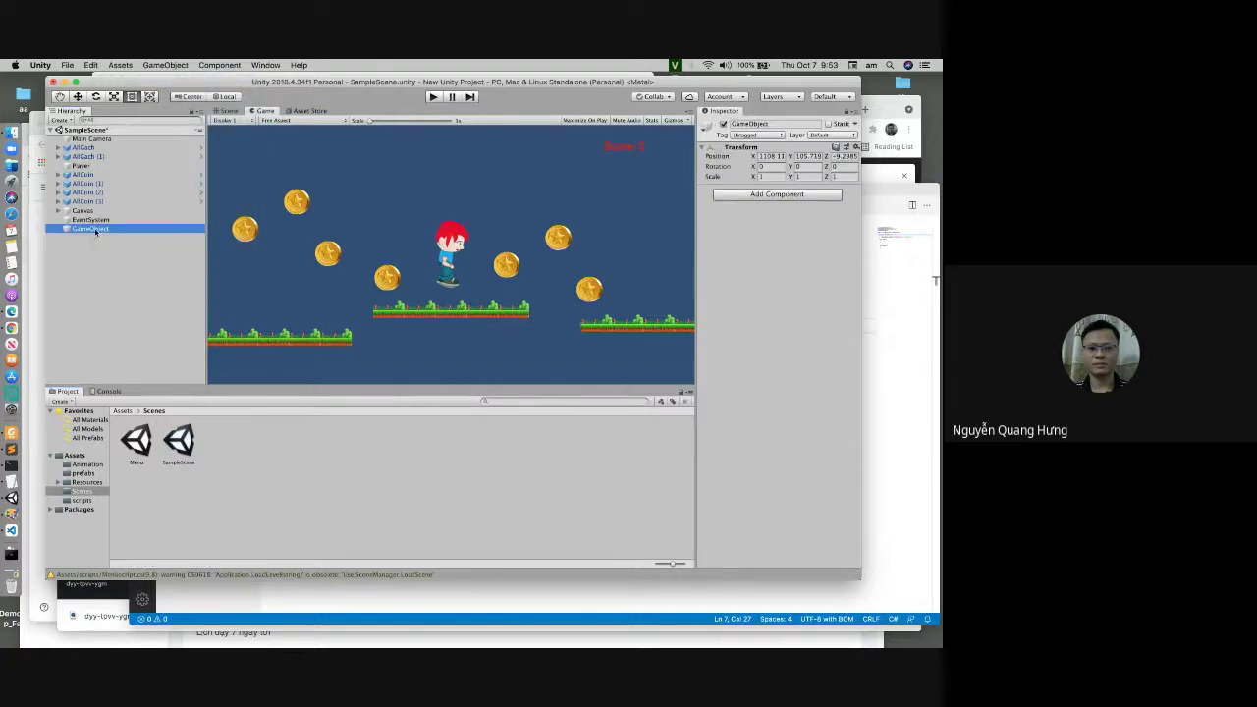
pyautogui.rightClick(101, 229)
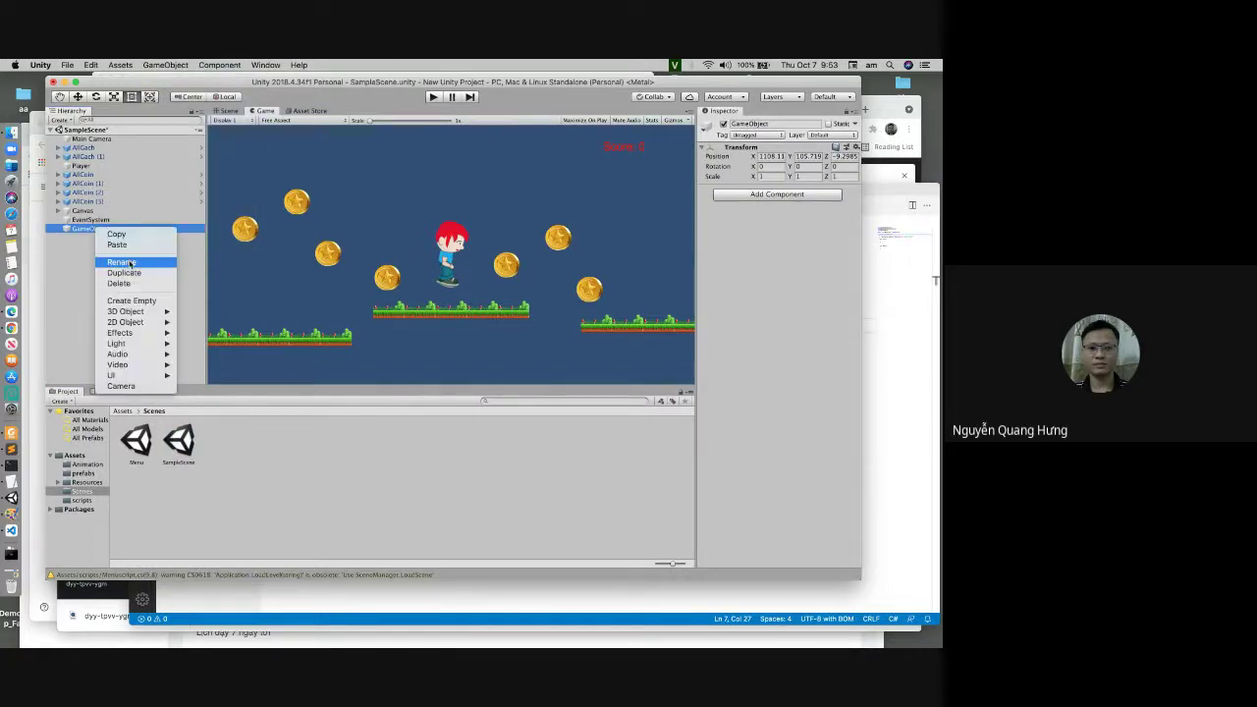
pyautogui.click(128, 262)
pyautogui.write('CNV')
pyautogui.press('Return')
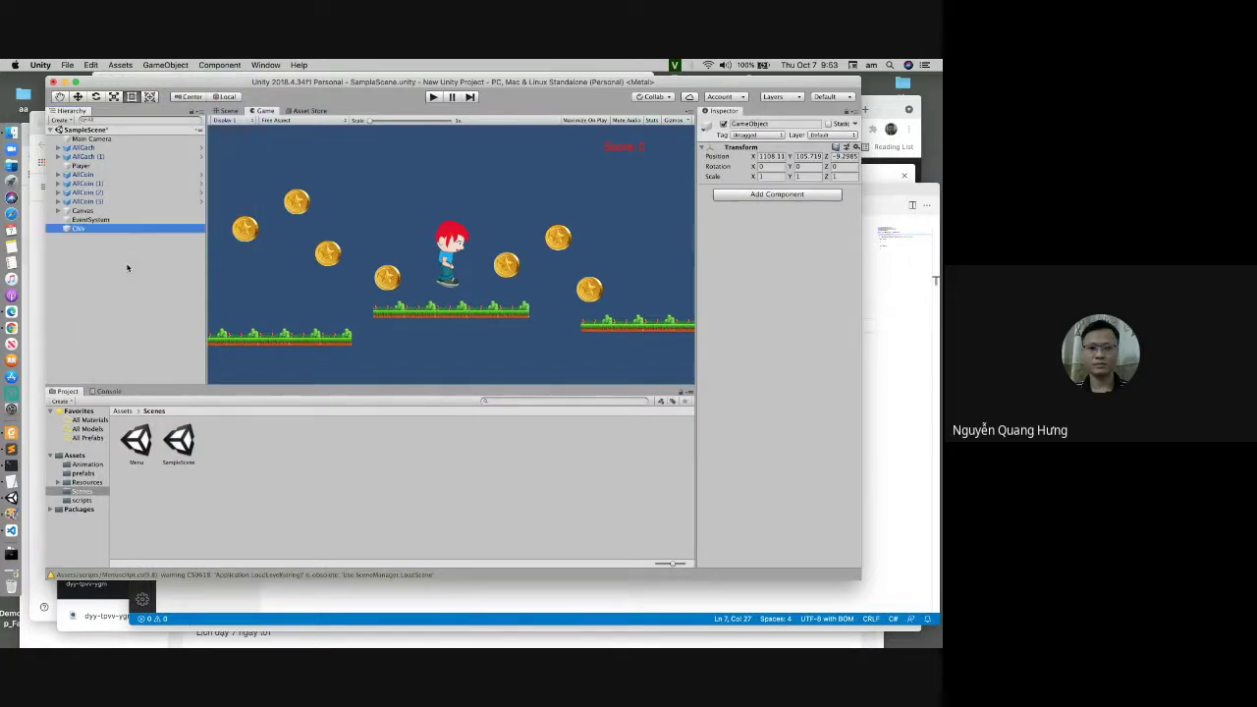
# Step: Set CNV's Transform Position to 0, 0, 0 and search components for 'spri'
pyautogui.click(770, 156)
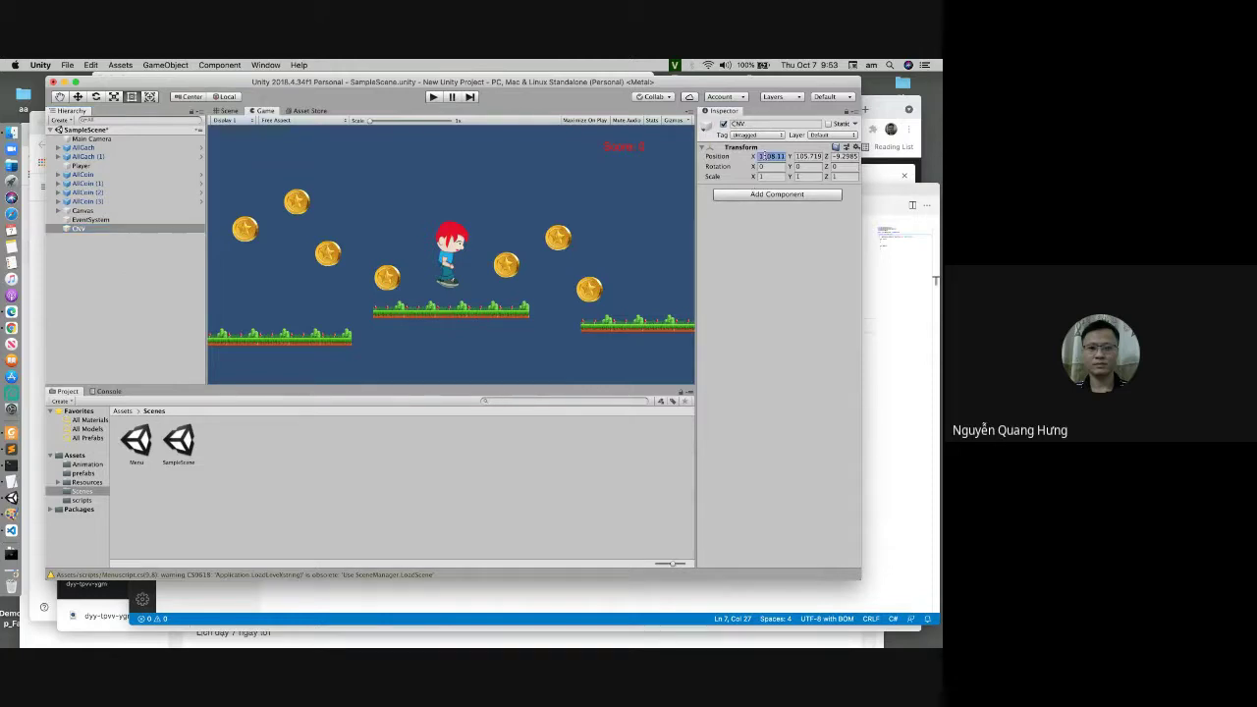
pyautogui.write('0')
pyautogui.press('Tab')
pyautogui.write('0')
pyautogui.press('Tab')
pyautogui.write('0')
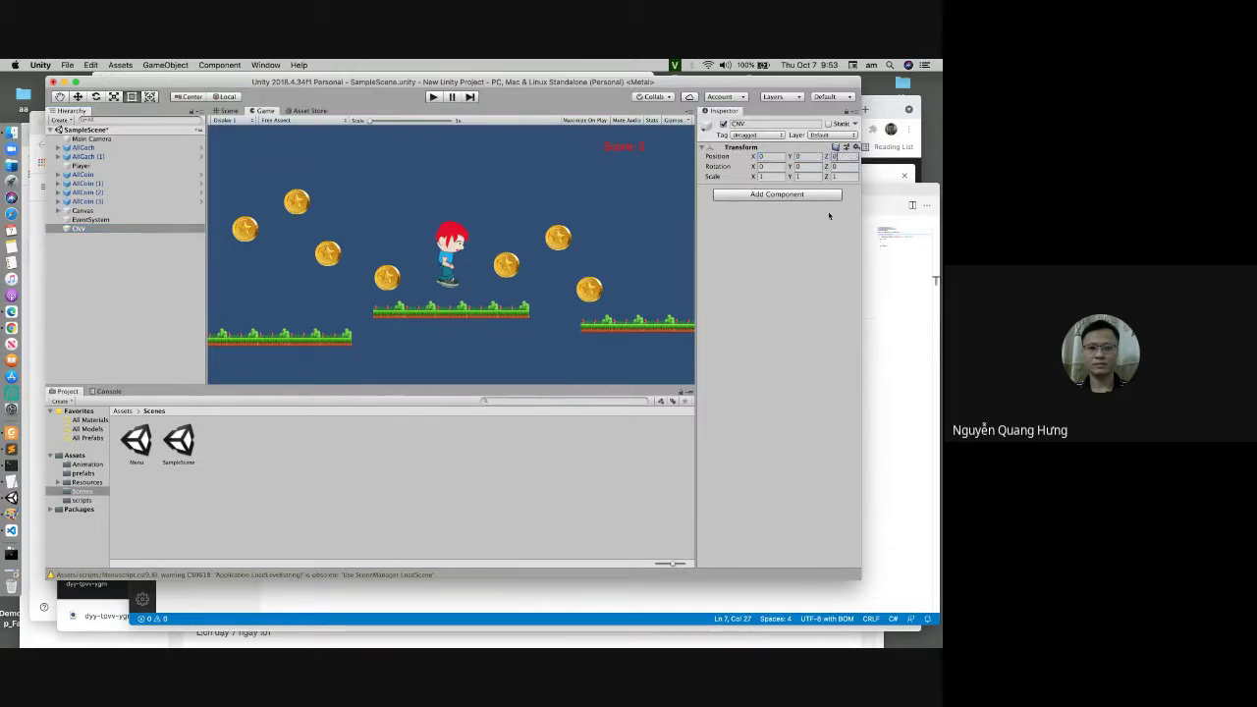
pyautogui.press('Return')
pyautogui.click(764, 195)
pyautogui.write('spri')
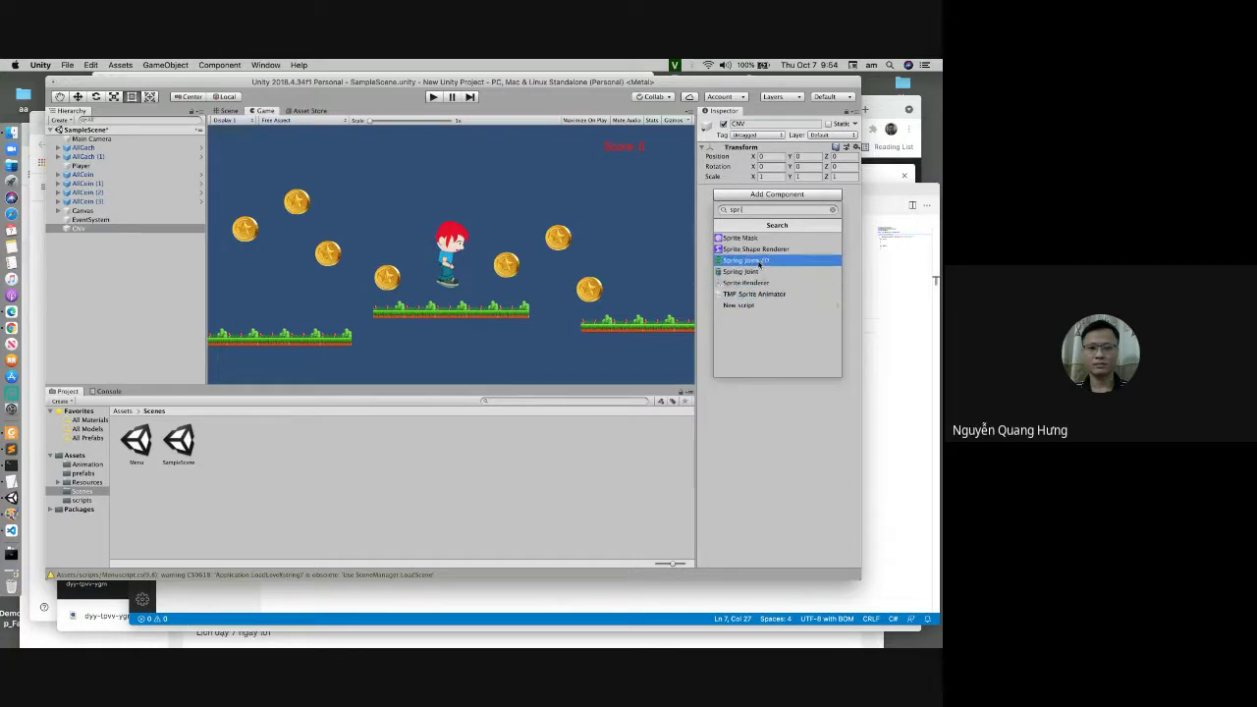
# Step: Add a Sprite Renderer using the Mushroom1 sprite and a Box Collider 2D to CNV
pyautogui.click(758, 281)
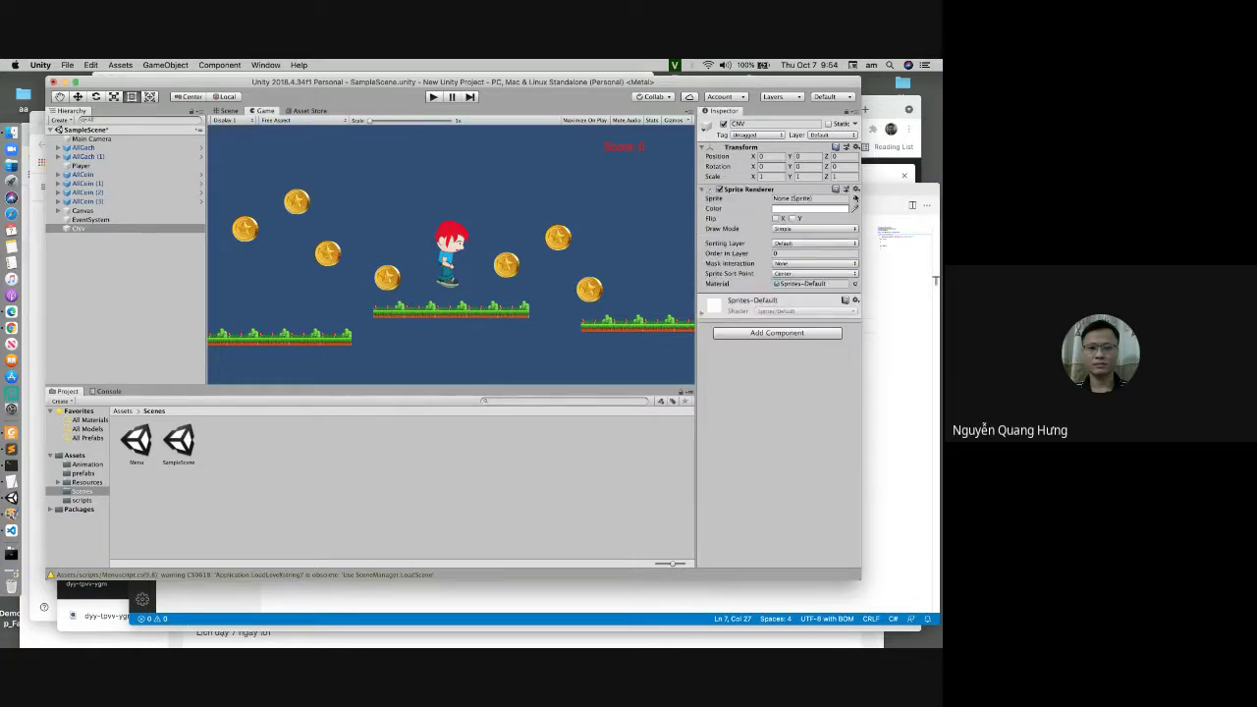
pyautogui.click(854, 199)
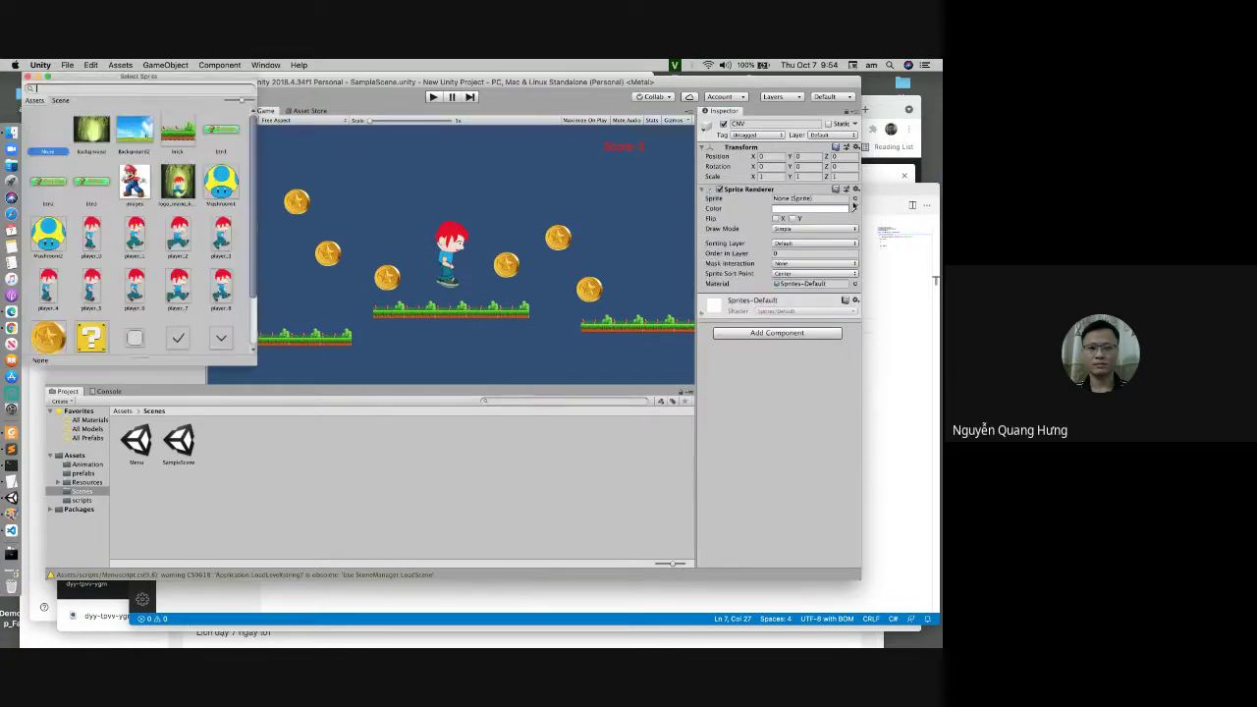
pyautogui.doubleClick(222, 188)
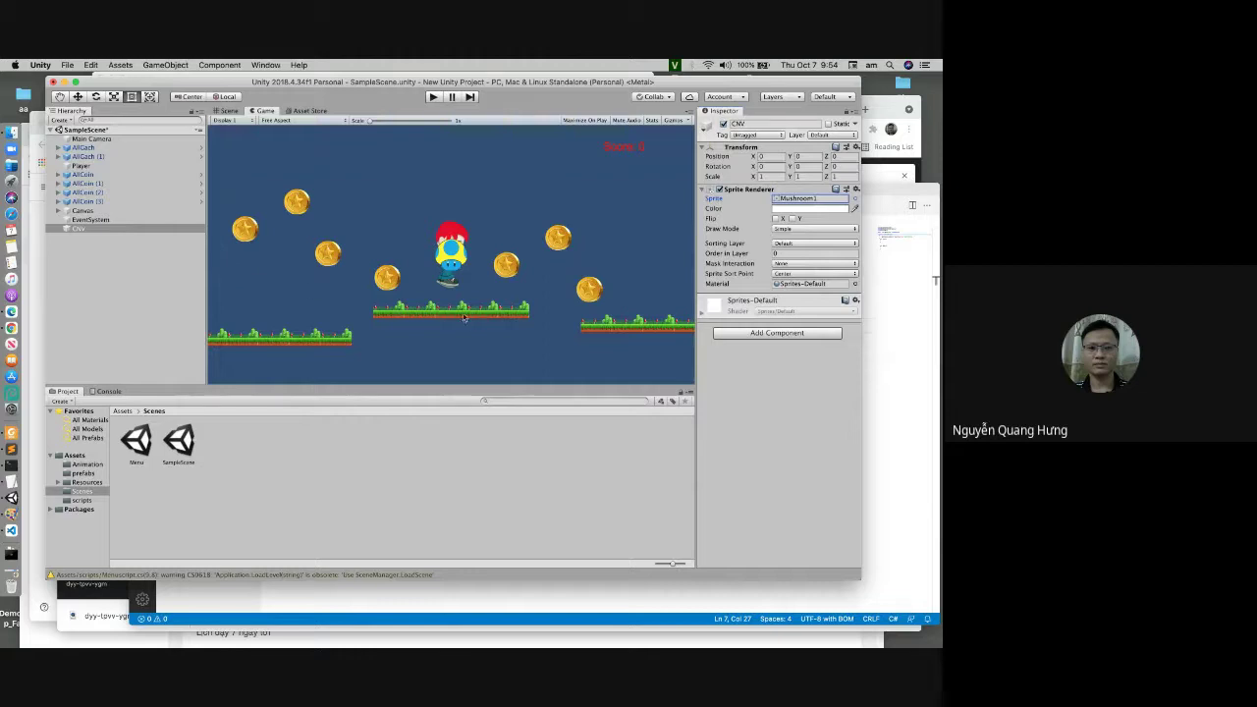
pyautogui.click(733, 333)
pyautogui.write('b')
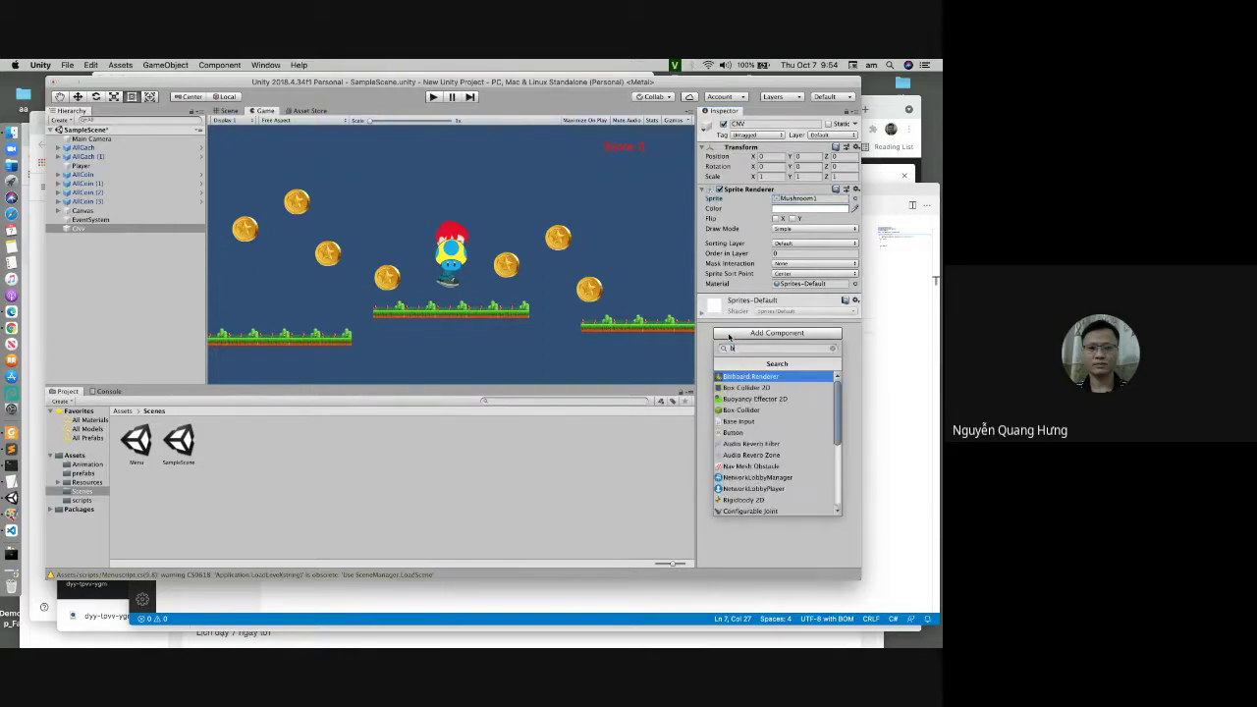
pyautogui.write('ox')
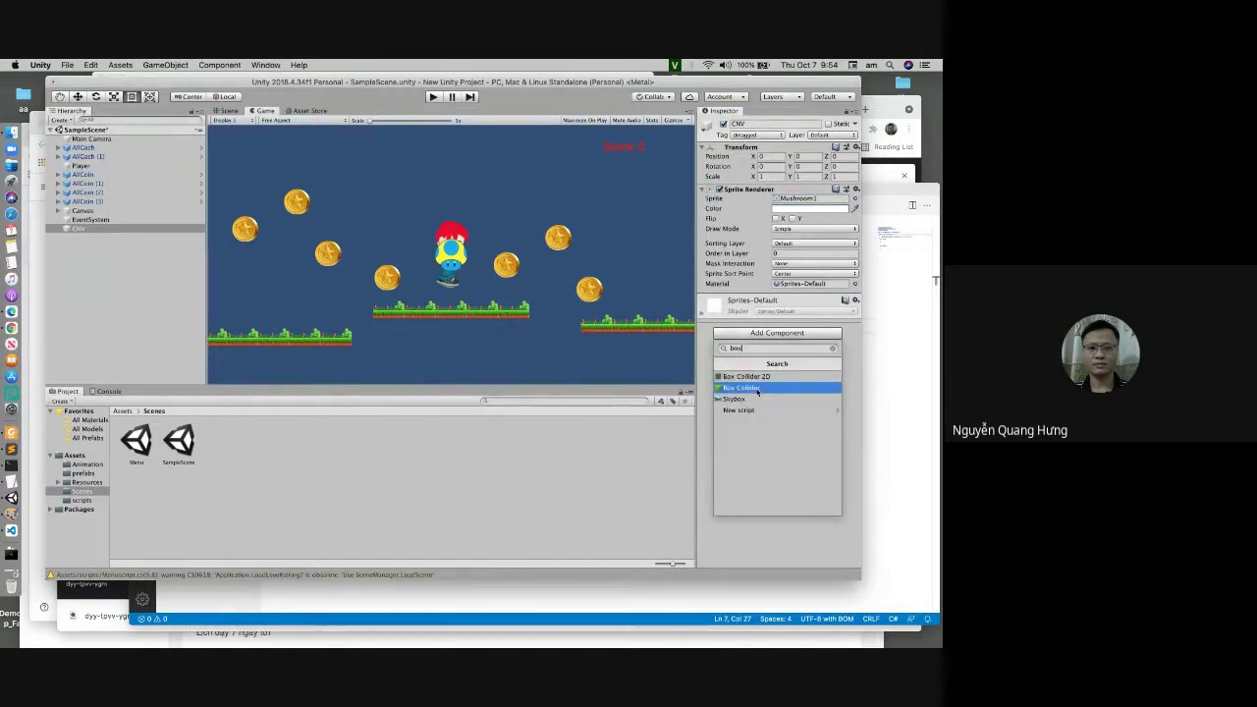
pyautogui.click(756, 377)
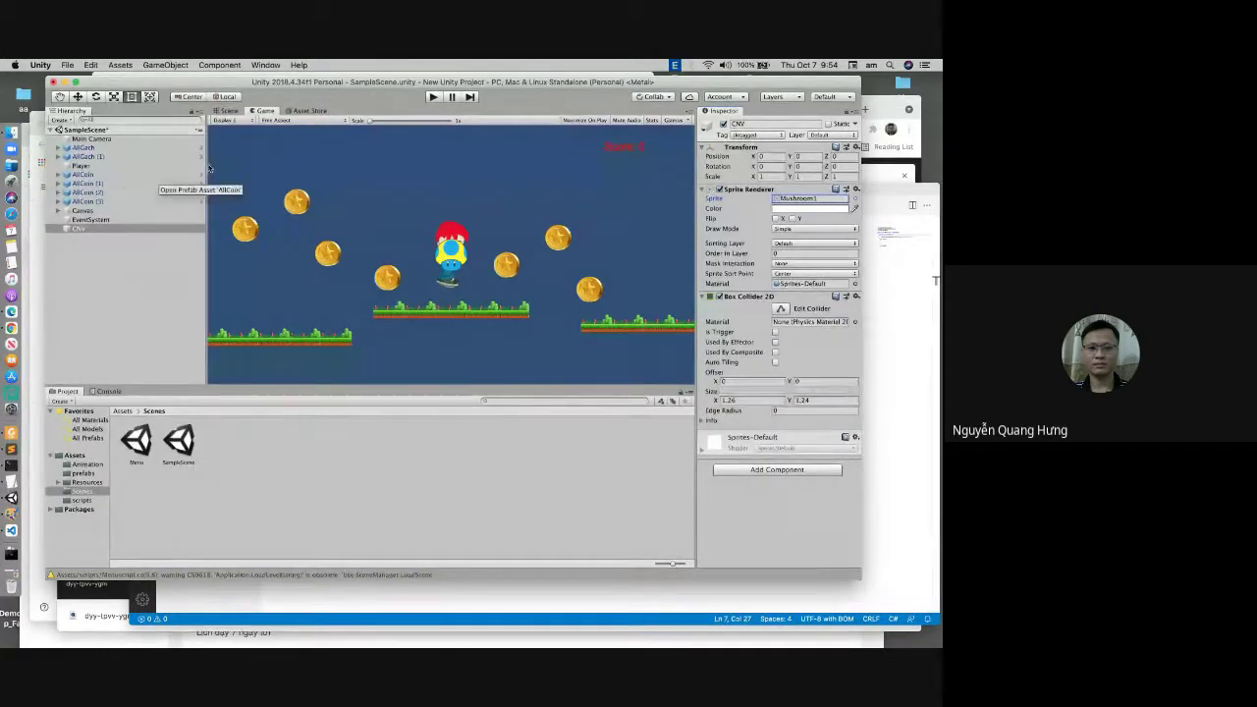
# Step: Switch to the Scene view and reselect CNV to inspect it
pyautogui.click(229, 110)
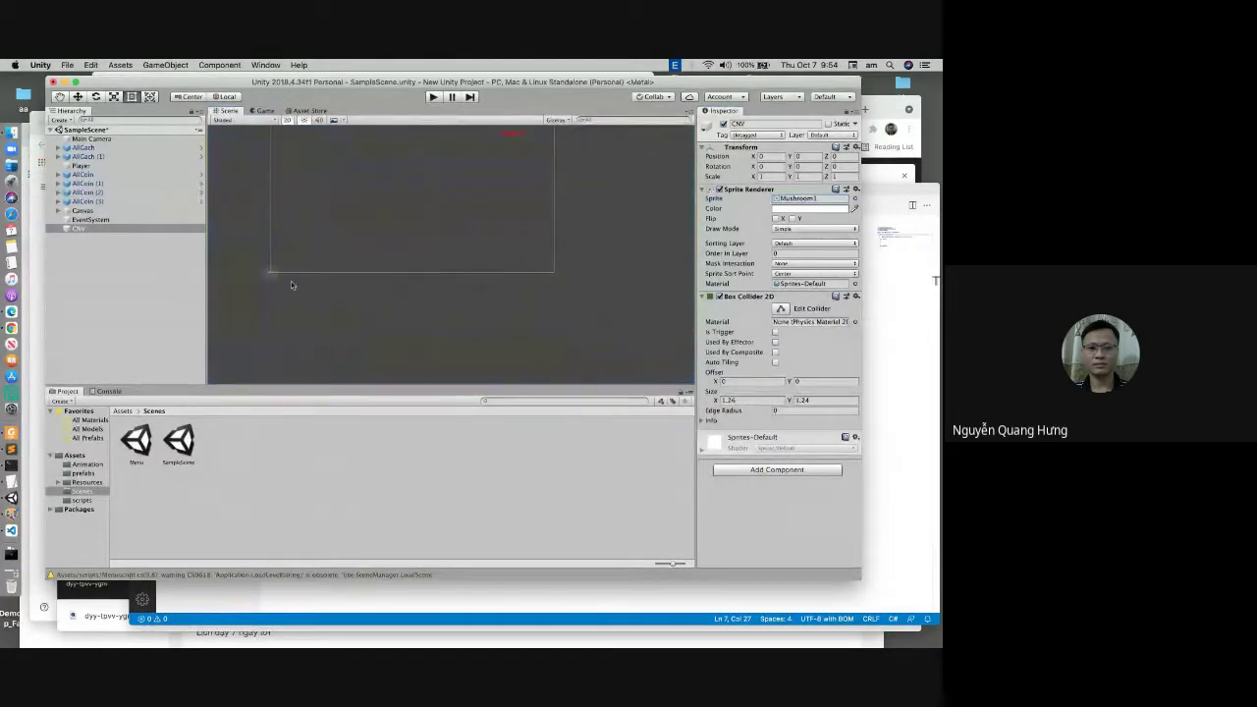
pyautogui.scroll(-5, 281, 252)
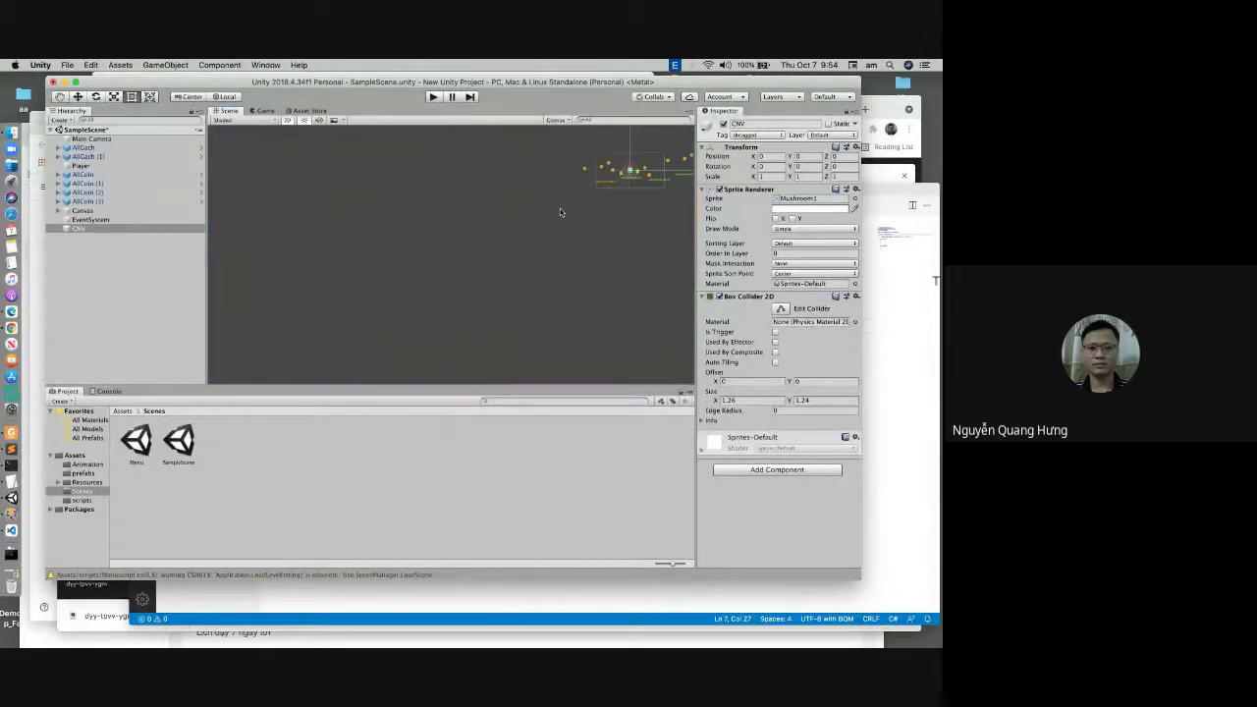
pyautogui.scroll(5, 505, 206)
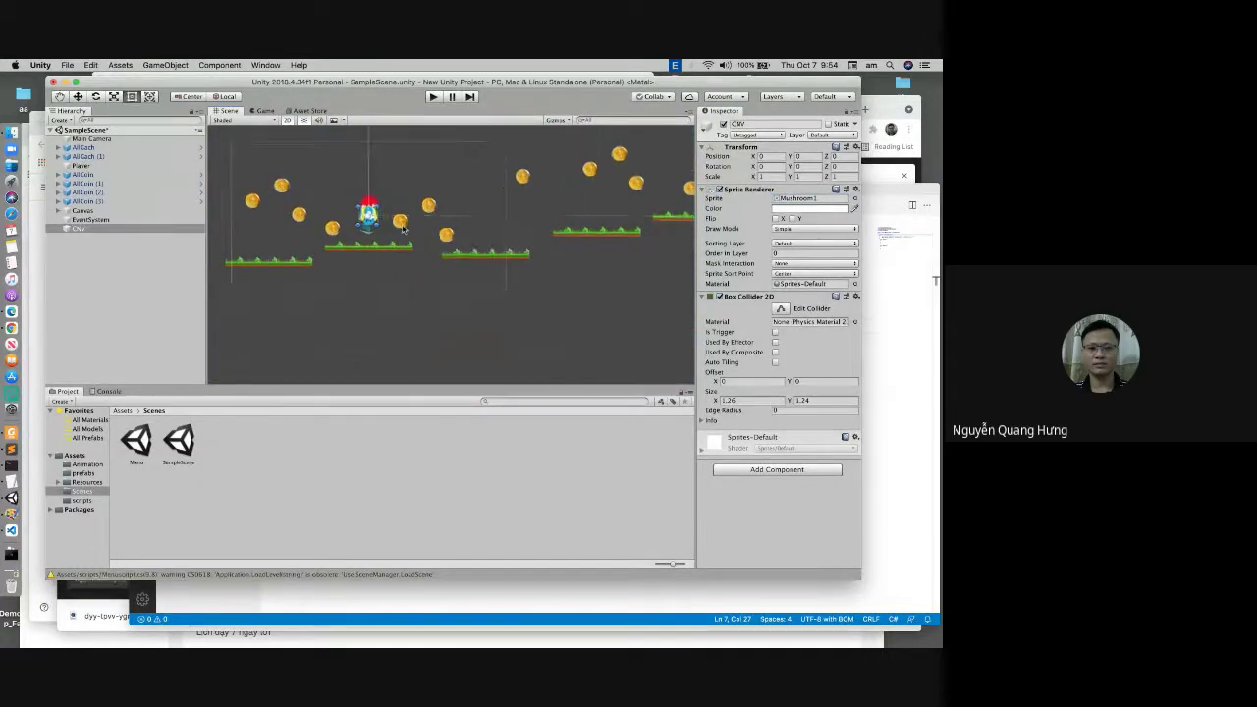
pyautogui.click(412, 292)
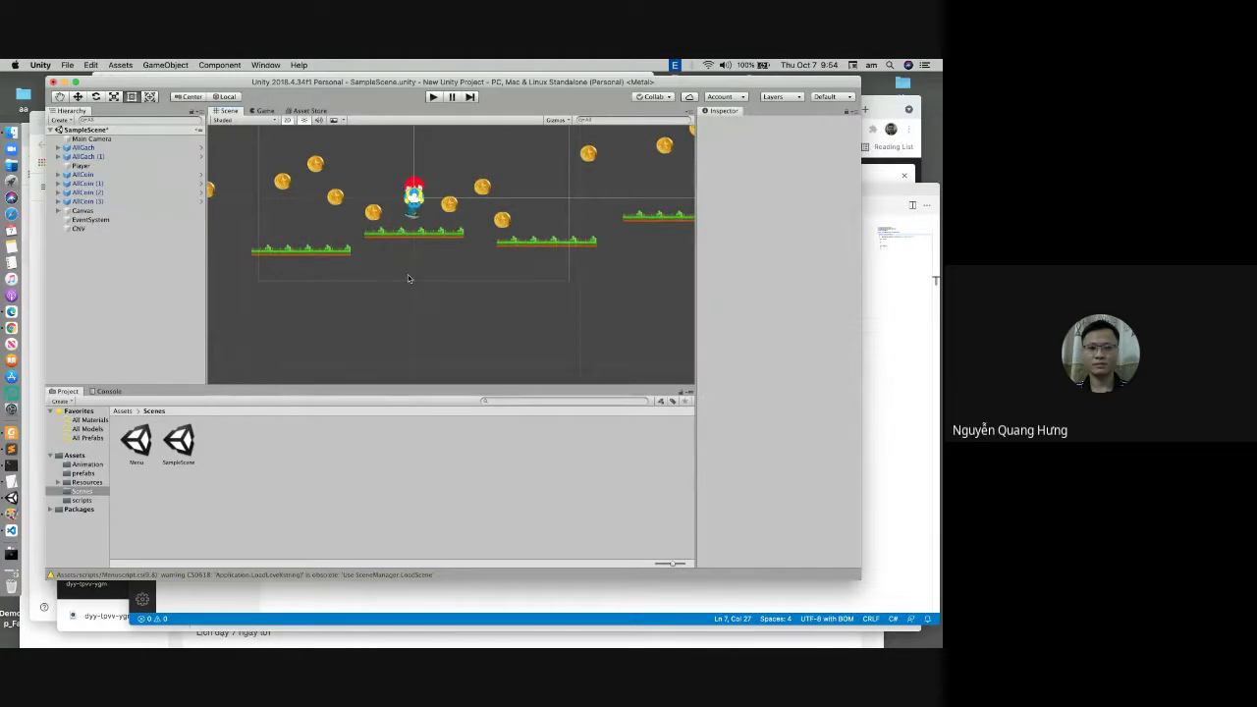
pyautogui.click(84, 228)
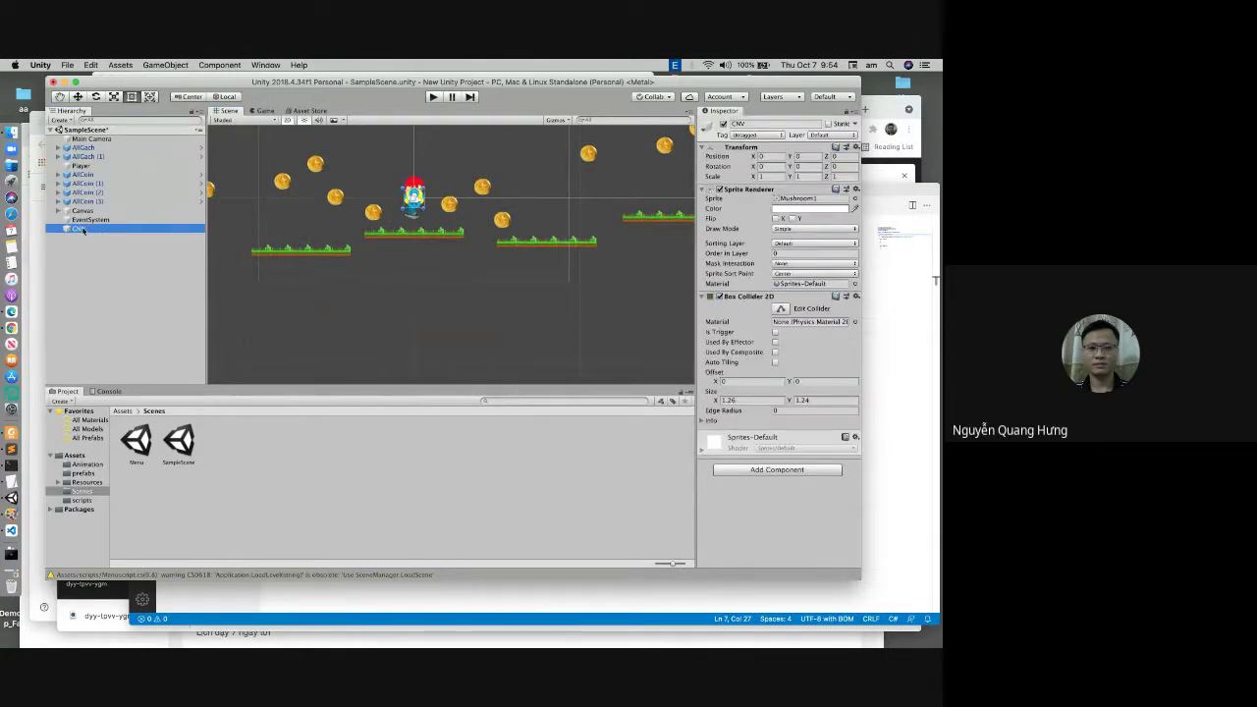
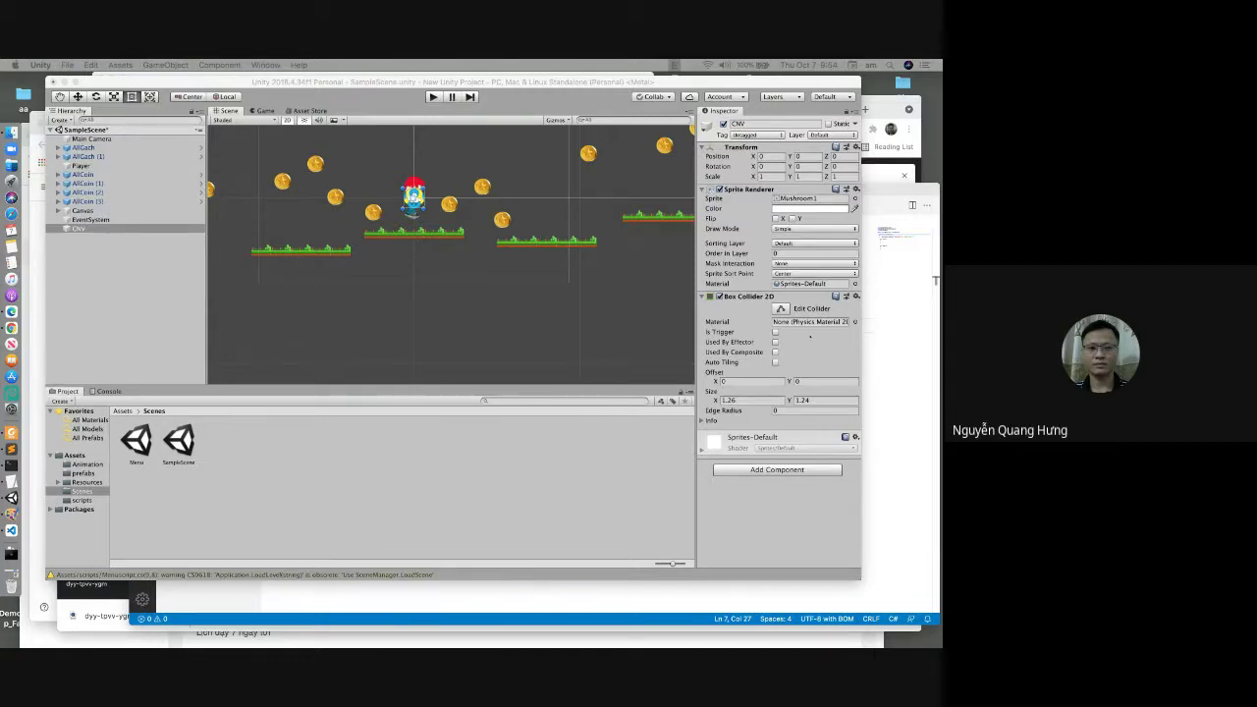
# Step: Add a new project tag named CNV through the Tag dropdown's Add Tag option
pyautogui.click(766, 135)
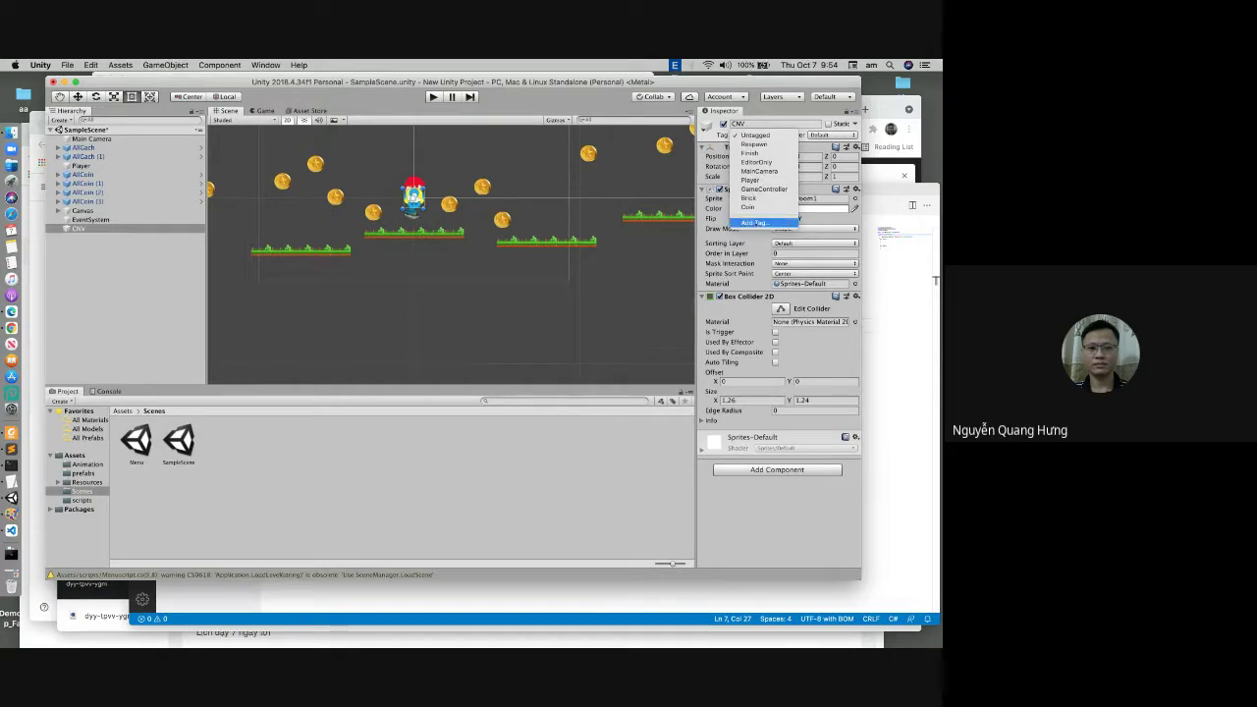
pyautogui.click(753, 222)
pyautogui.click(834, 183)
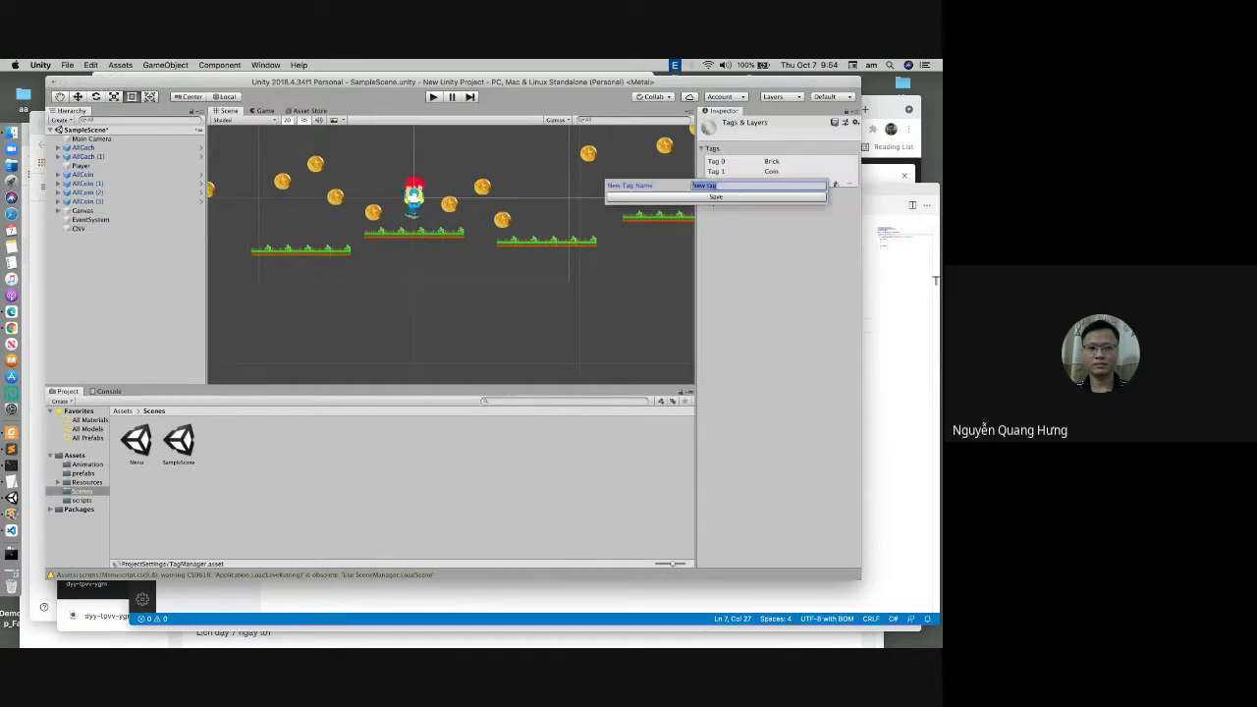
pyautogui.write('CNV')
pyautogui.click(773, 195)
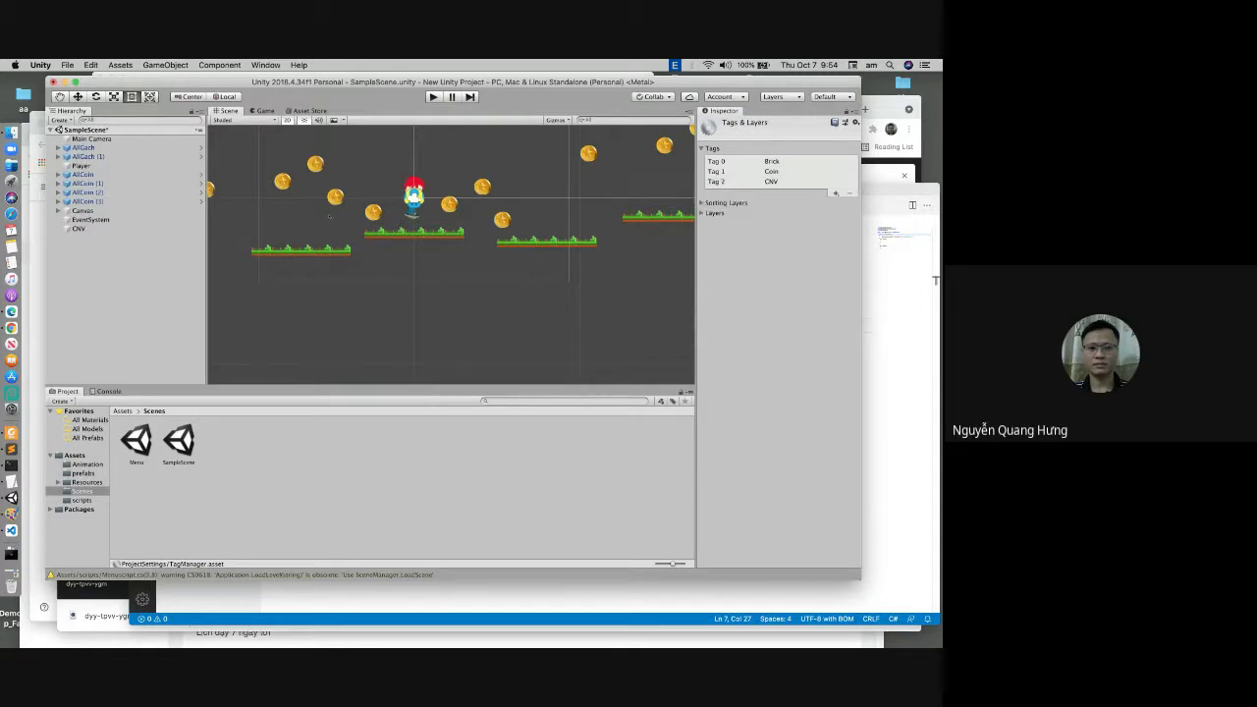
# Step: Set the CNV mushroom object's Tag to CNV
pyautogui.click(79, 228)
pyautogui.click(755, 134)
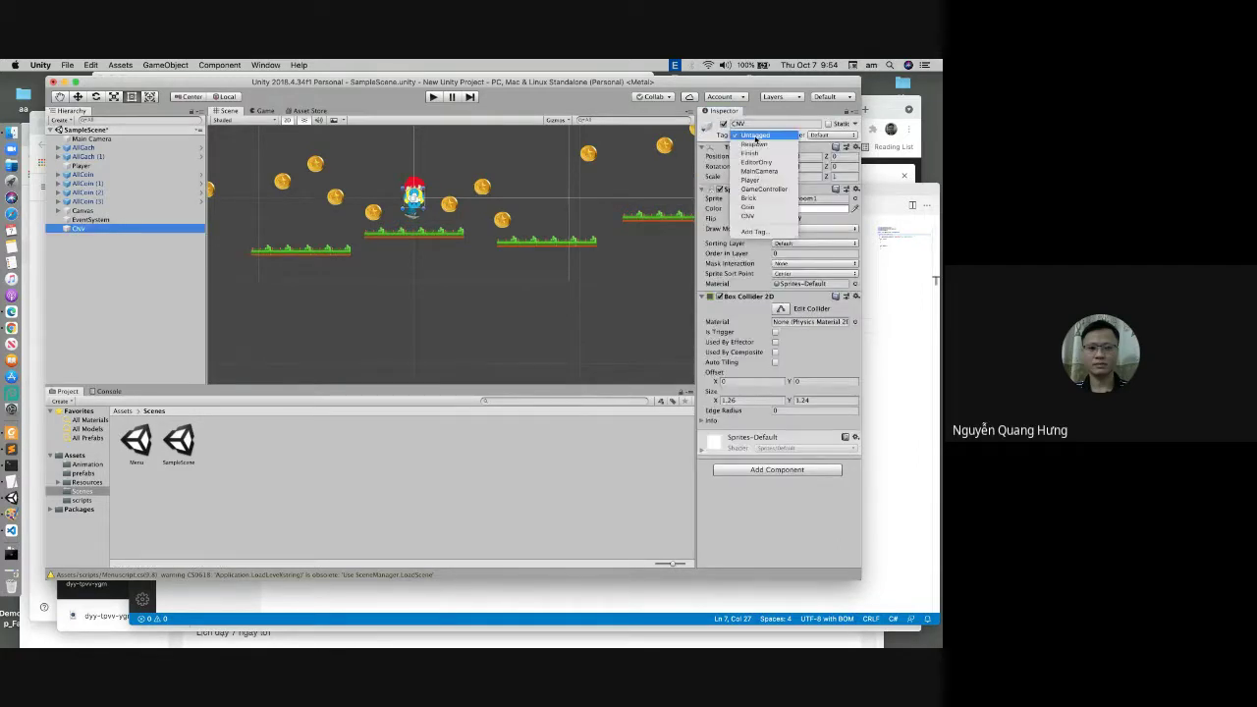
pyautogui.click(766, 217)
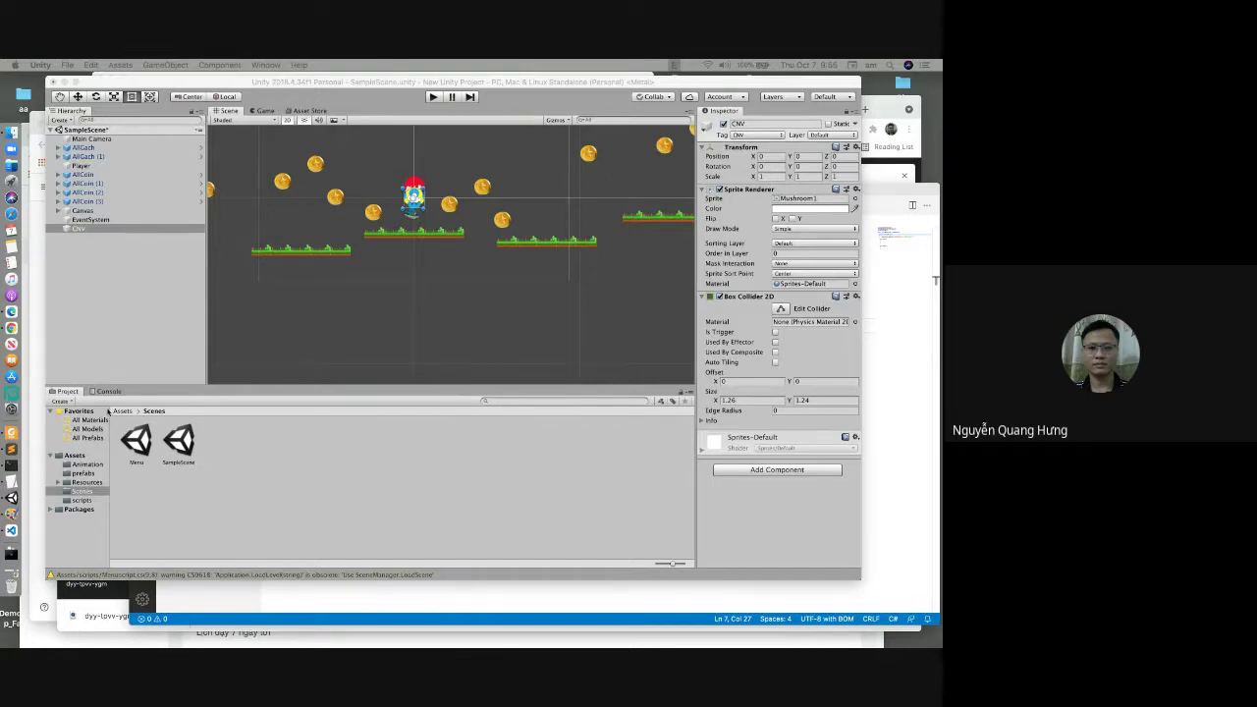
pyautogui.click(83, 472)
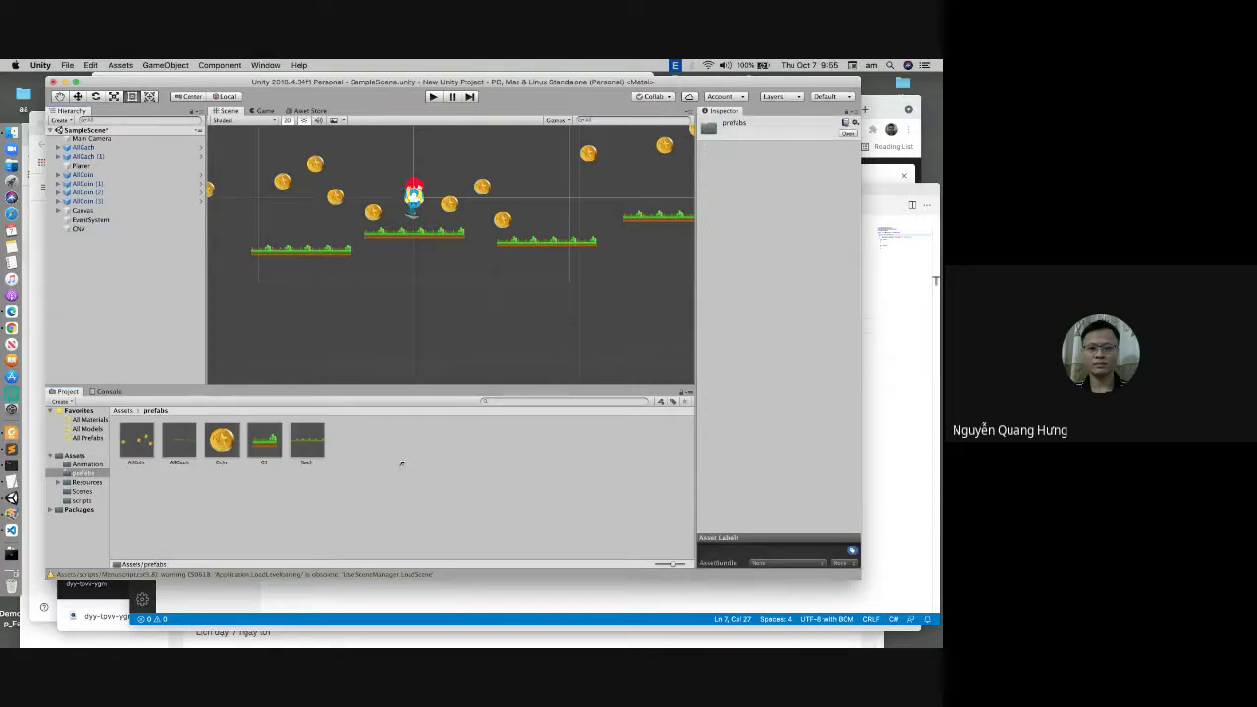
# Step: Drag CNV into Assets/prefabs as a prefab, then delete it from the Hierarchy
pyautogui.moveTo(400, 464); pyautogui.dragTo(403, 463)
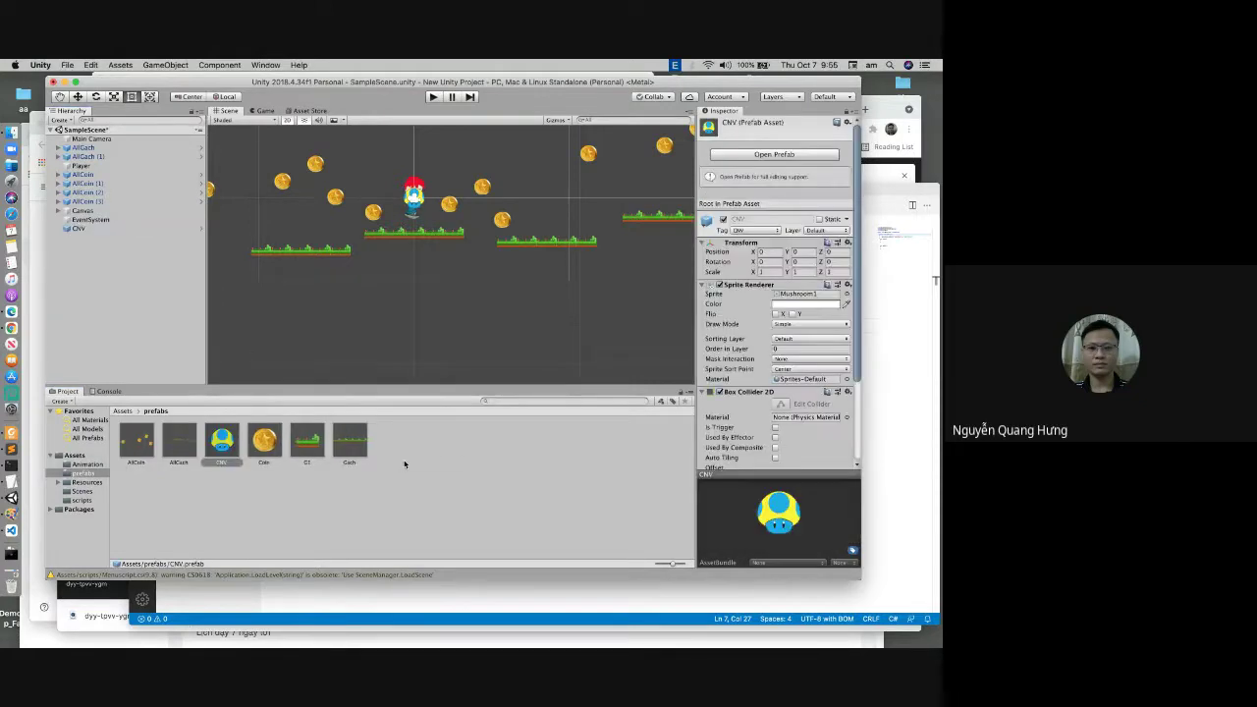
pyautogui.rightClick(78, 230)
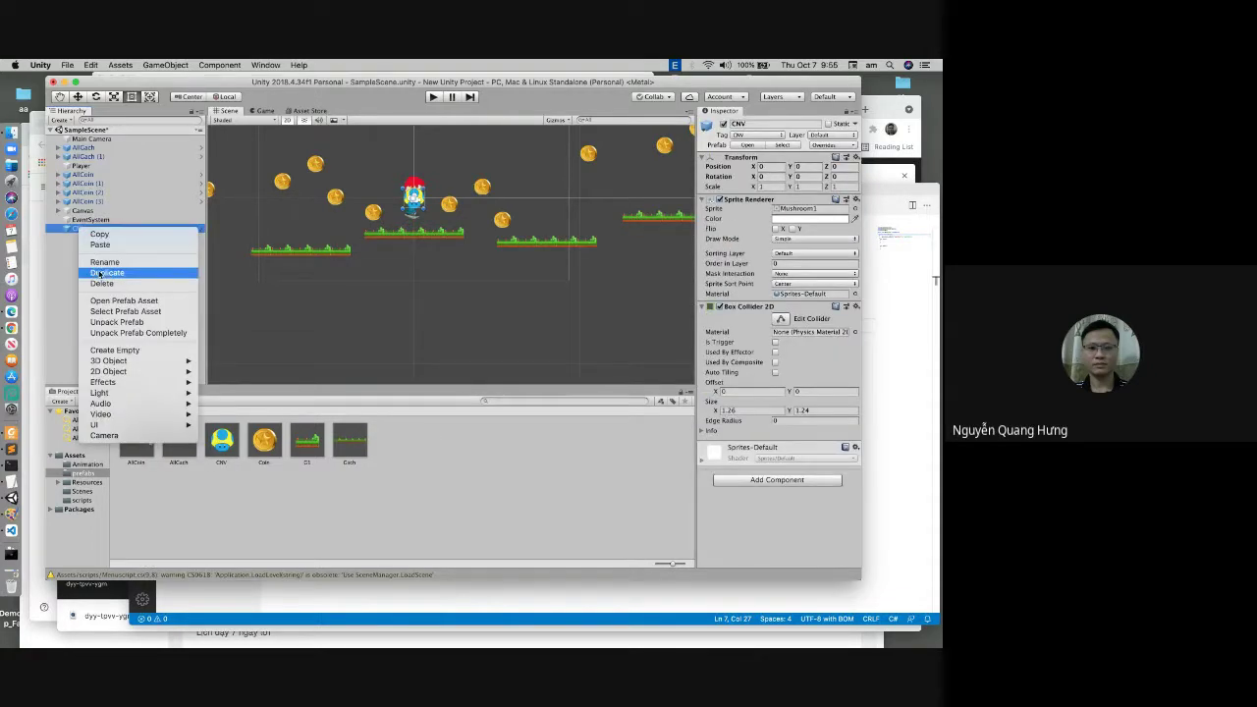
pyautogui.click(105, 283)
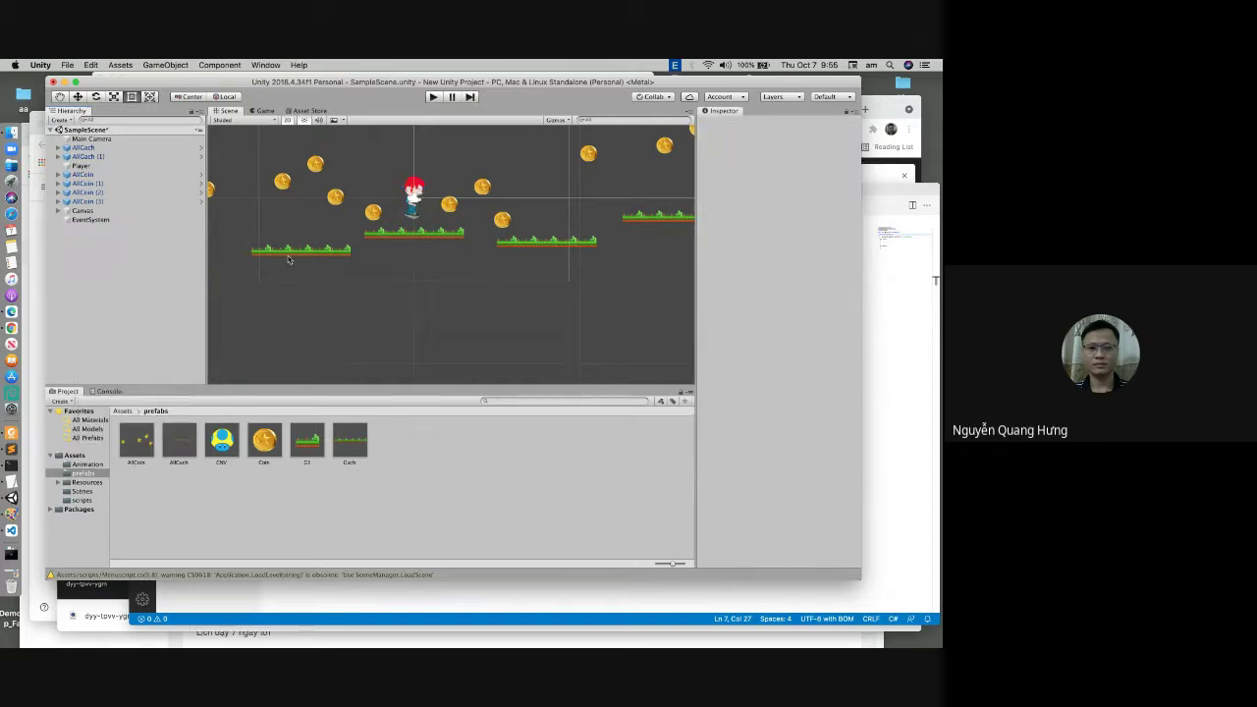
pyautogui.click(165, 65)
# Step: Create an empty GameObject and rename it Gr_CNV
pyautogui.click(175, 77)
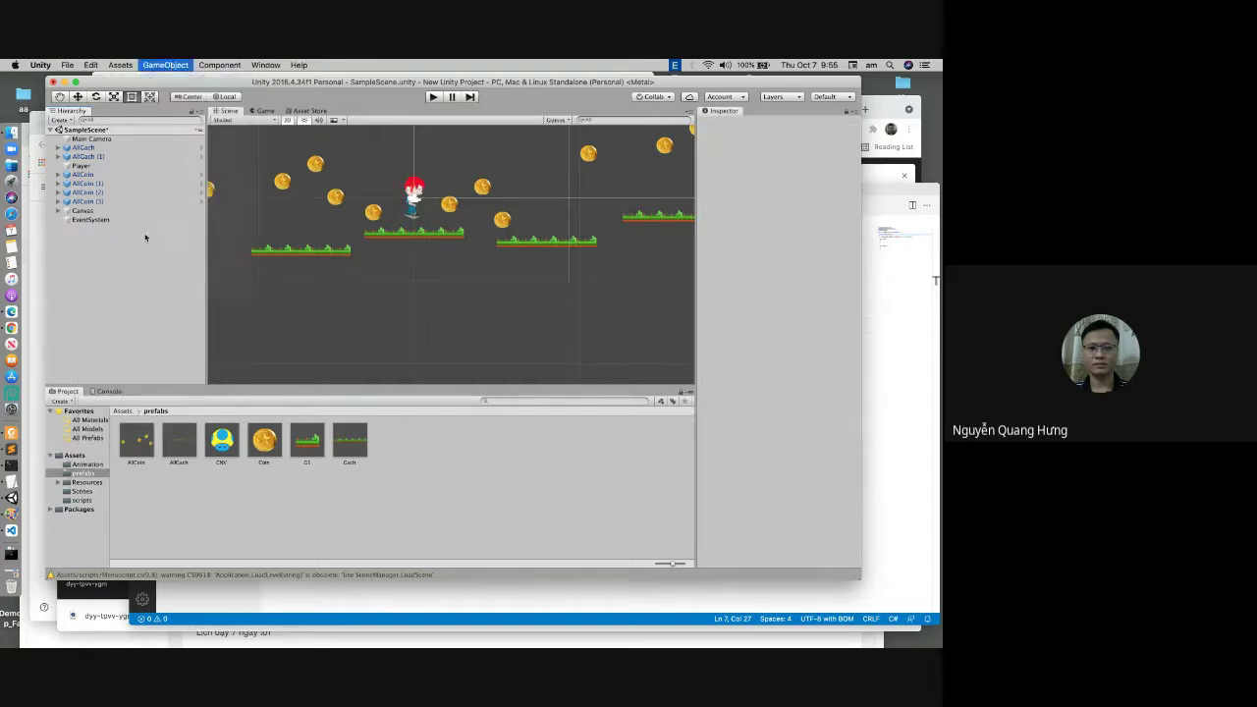
pyautogui.rightClick(100, 230)
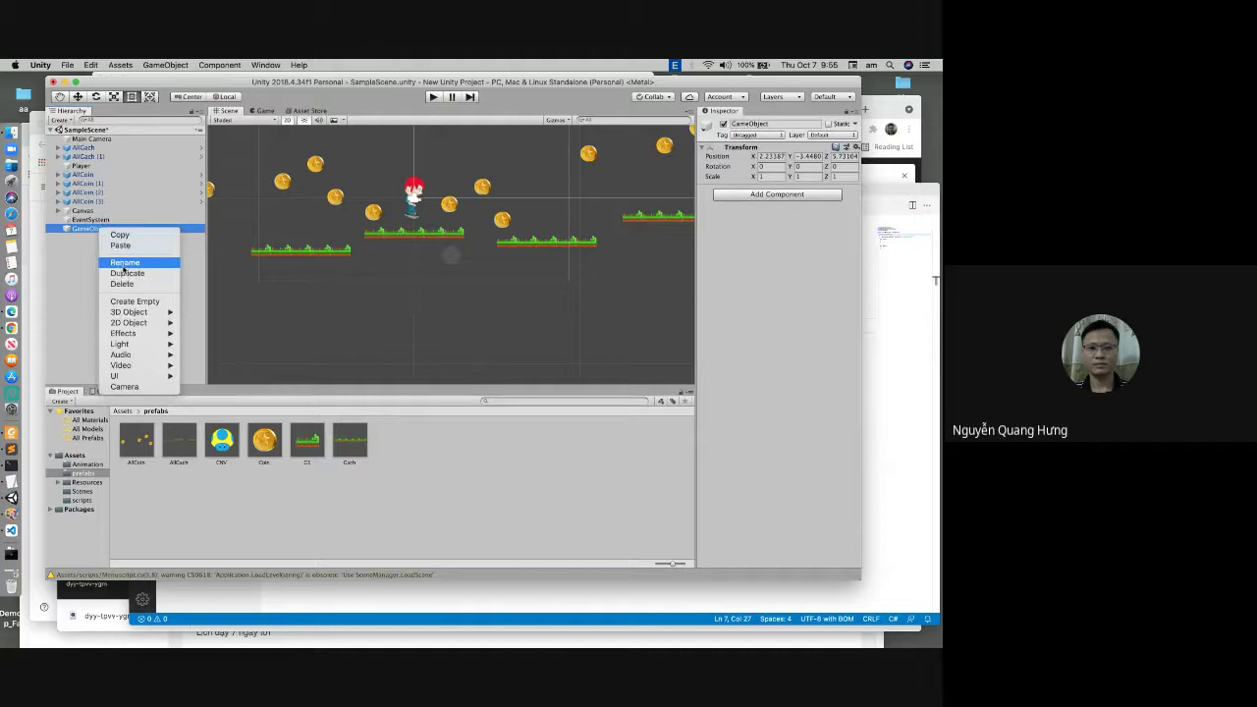
pyautogui.click(123, 264)
pyautogui.write('C')
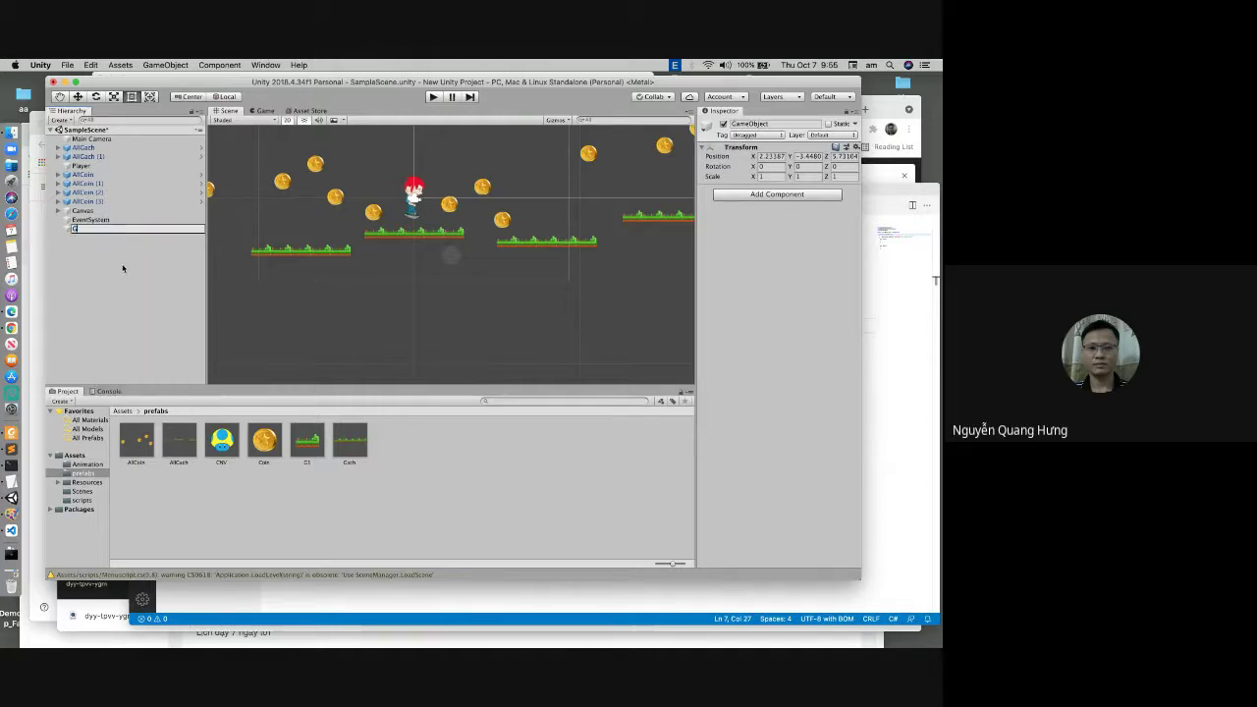
pyautogui.write('CNV')
pyautogui.write('_')
pyautogui.press('Return')
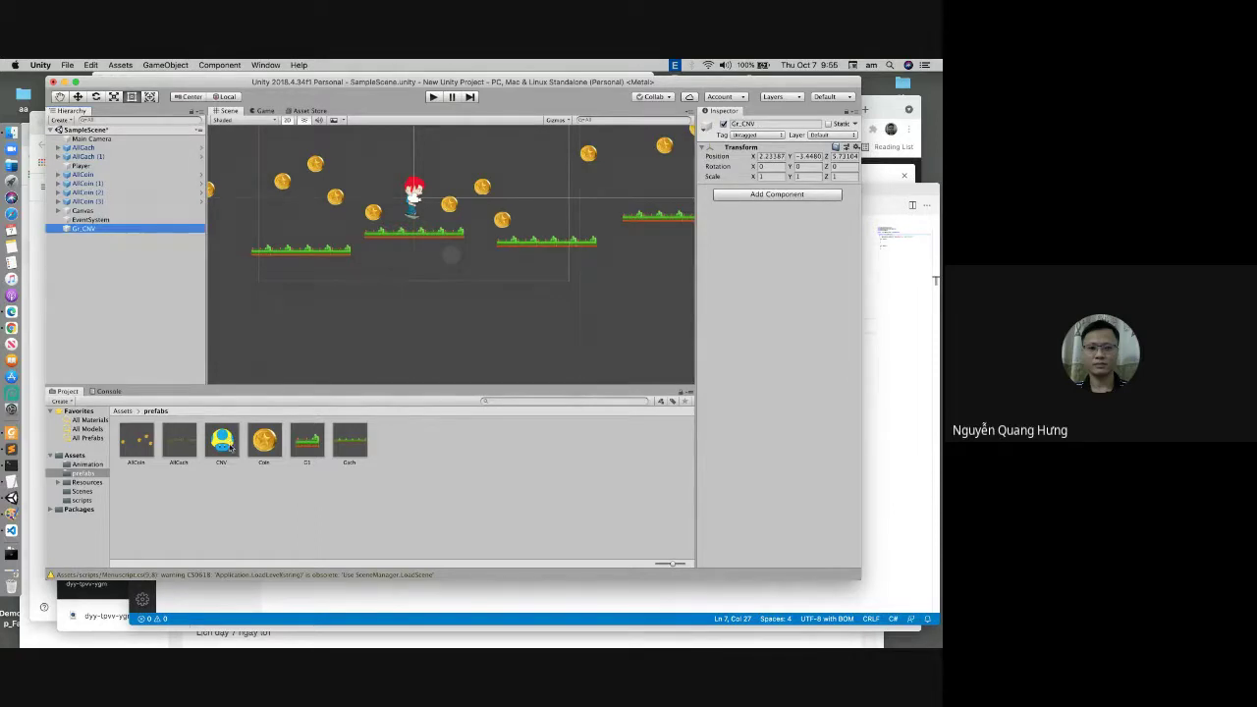
# Step: Reset Gr_CNV's Transform Position X and Y to 0
pyautogui.moveTo(226, 444); pyautogui.dragTo(236, 436)
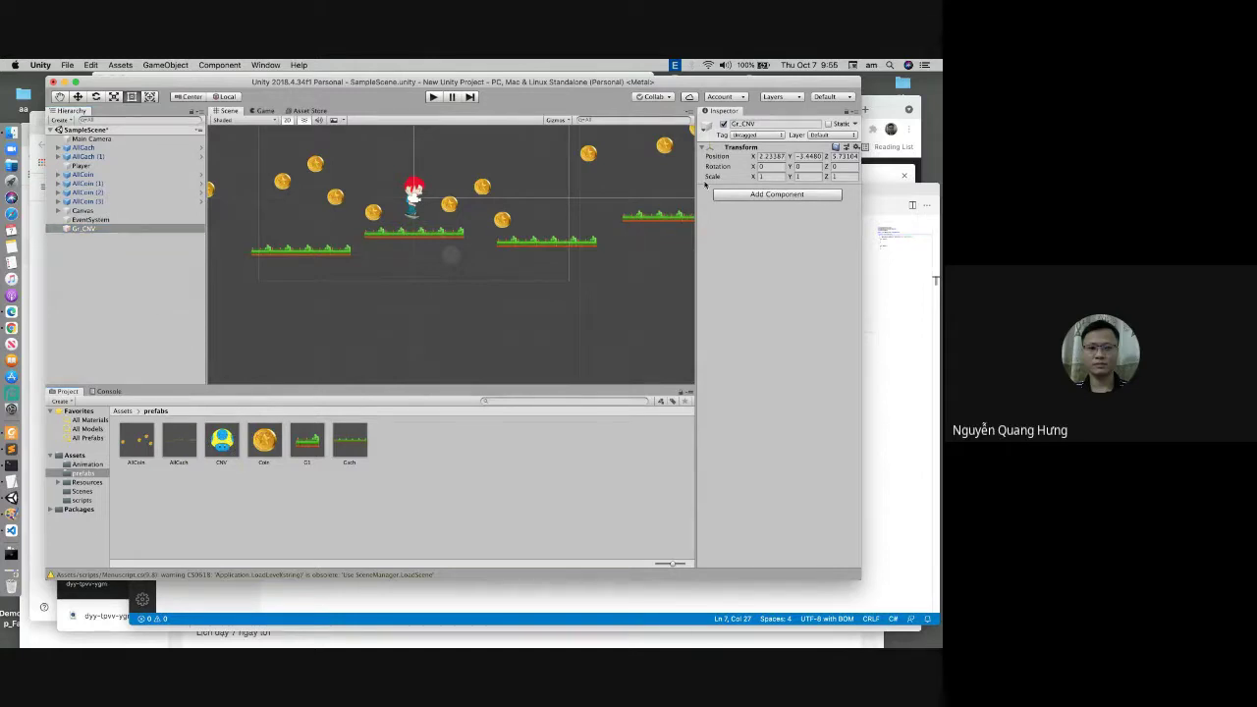
pyautogui.click(771, 157)
pyautogui.write('0')
pyautogui.press('Tab')
pyautogui.write('0')
pyautogui.press('Tab')
# Step: Set Z to 0, add two CNV mushrooms under Gr_CNV, and move them onto platforms
pyautogui.write('0')
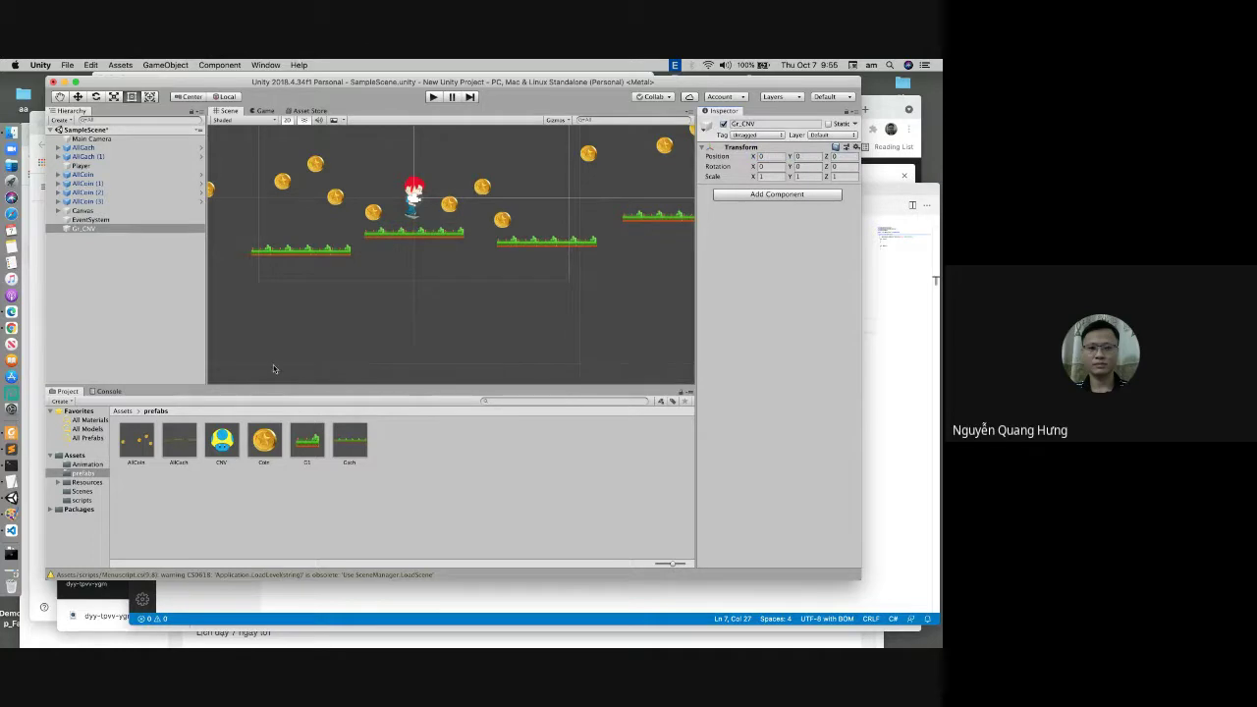
pyautogui.moveTo(221, 440); pyautogui.dragTo(88, 229)
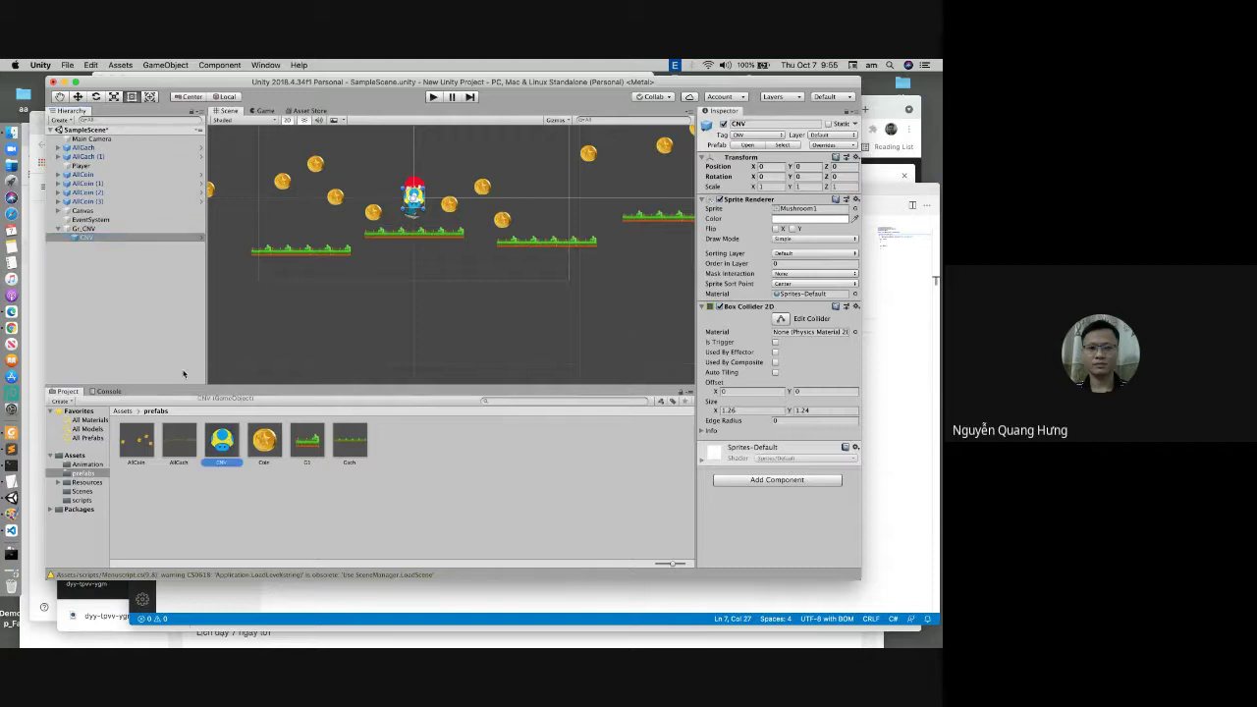
pyautogui.moveTo(232, 439); pyautogui.dragTo(114, 237)
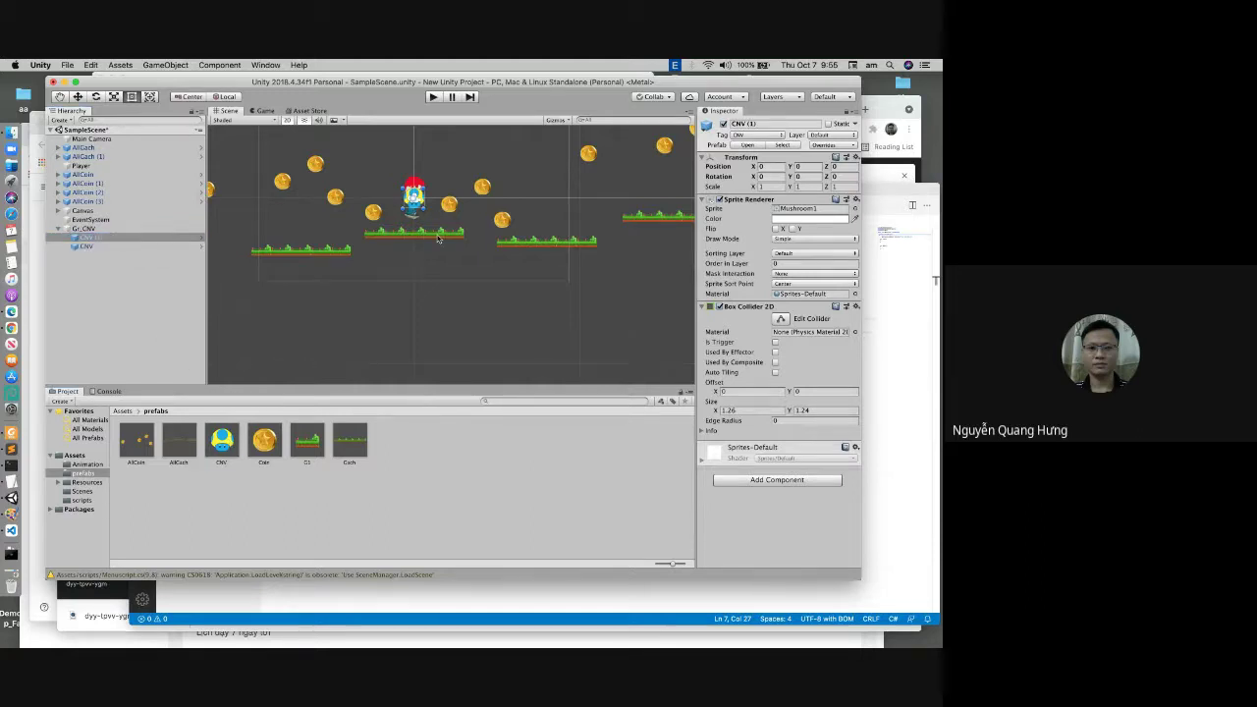
pyautogui.click(113, 245)
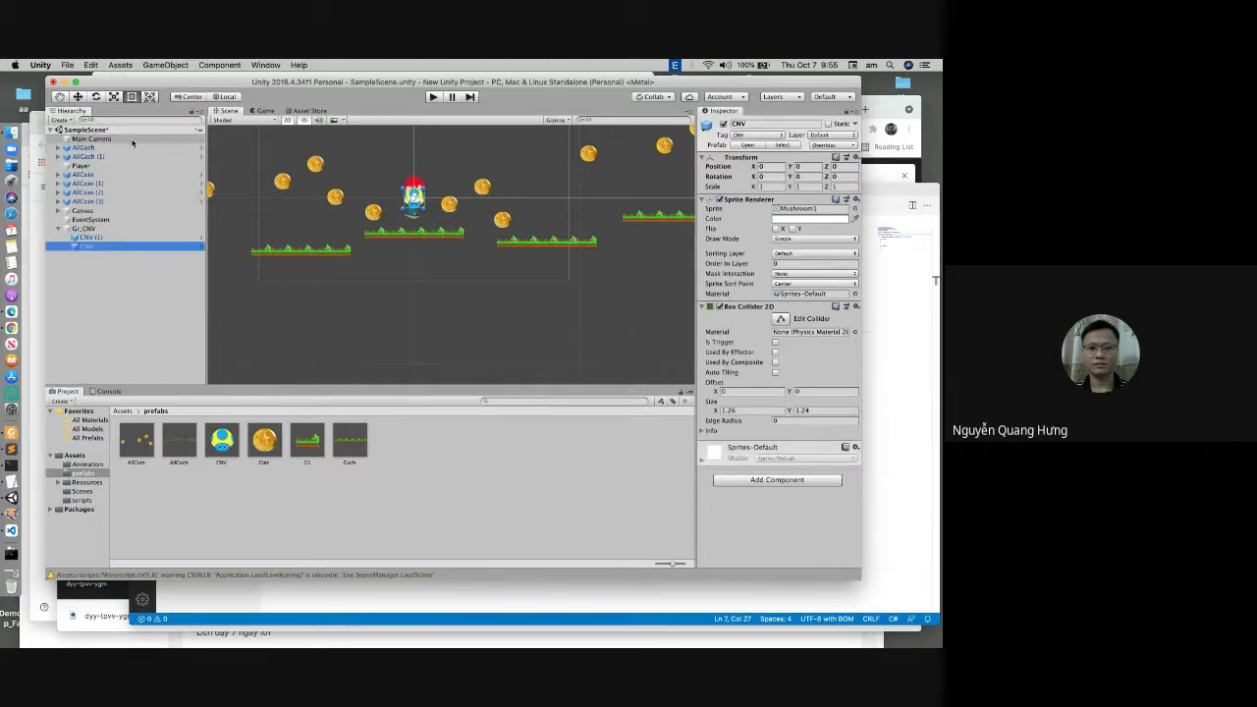
pyautogui.click(77, 96)
pyautogui.moveTo(454, 201); pyautogui.dragTo(565, 207)
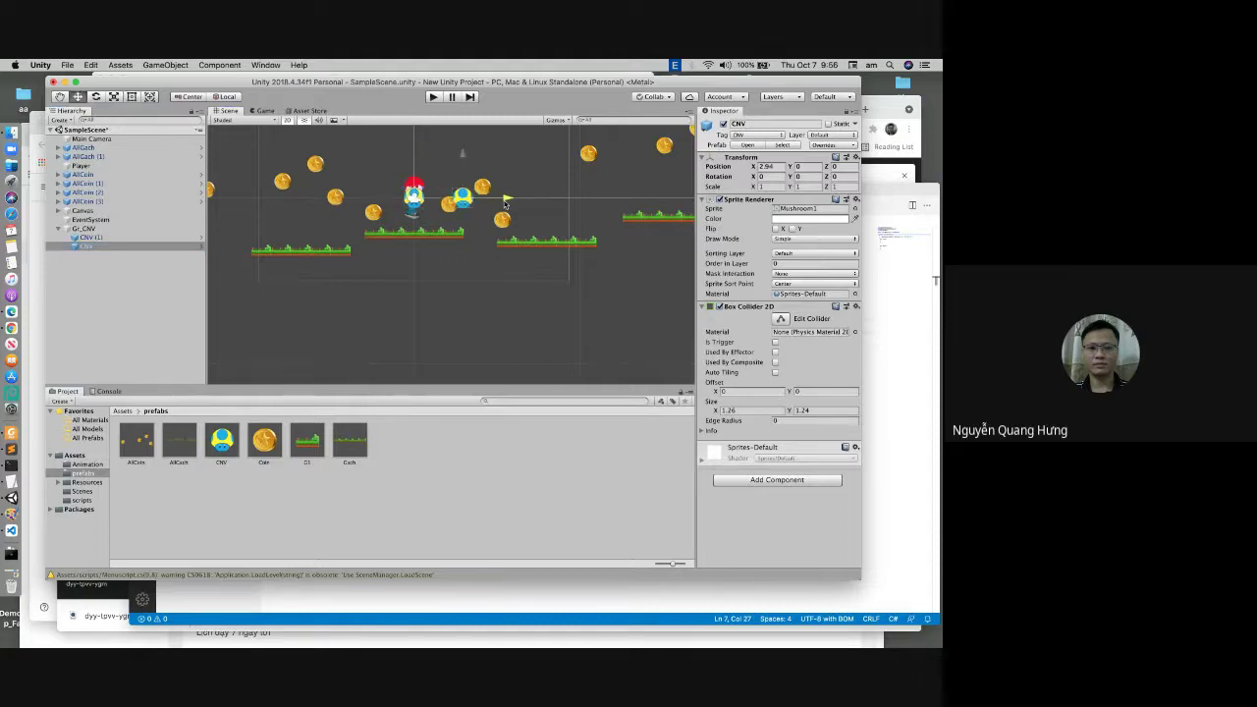
pyautogui.click(85, 237)
pyautogui.moveTo(457, 199)
pyautogui.mouseDown()
pyautogui.moveTo(590, 232)
pyautogui.moveTo(557, 197)
pyautogui.moveTo(557, 224)
pyautogui.mouseUp()
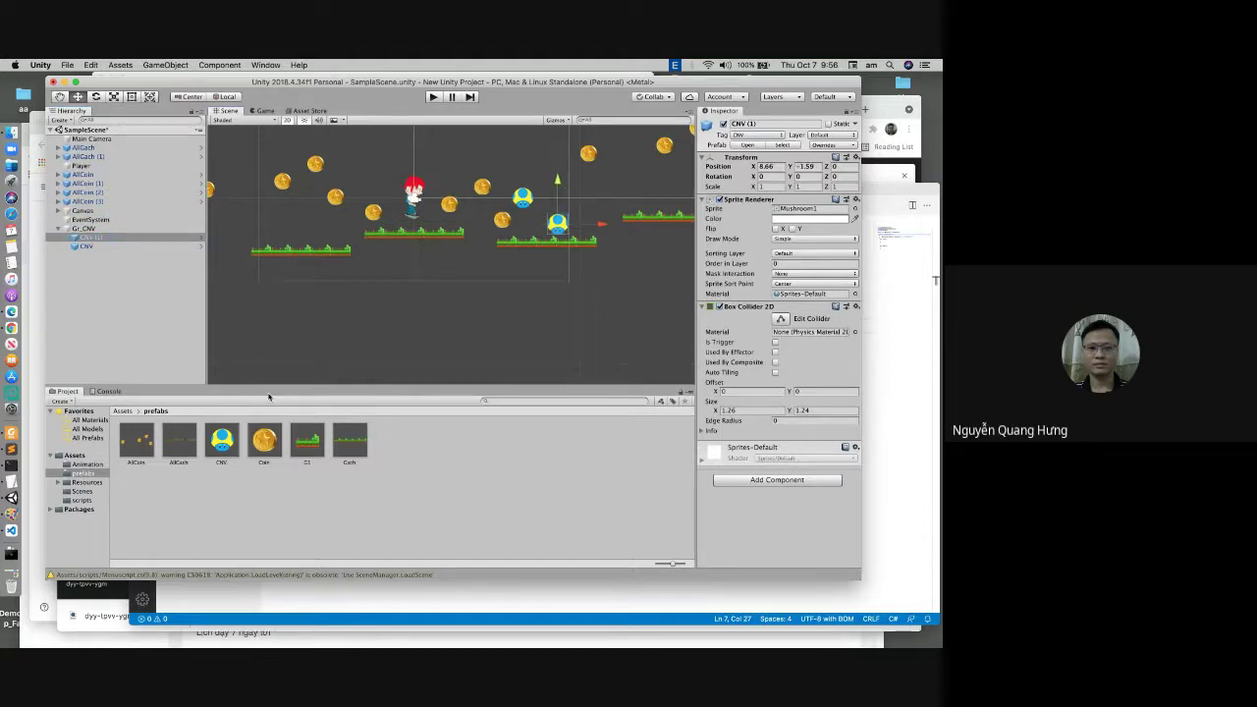
# Step: Add CNV (2) and CNV (3) to the right, then save Gr_CNV as a prefab
pyautogui.moveTo(98, 237); pyautogui.dragTo(113, 235)
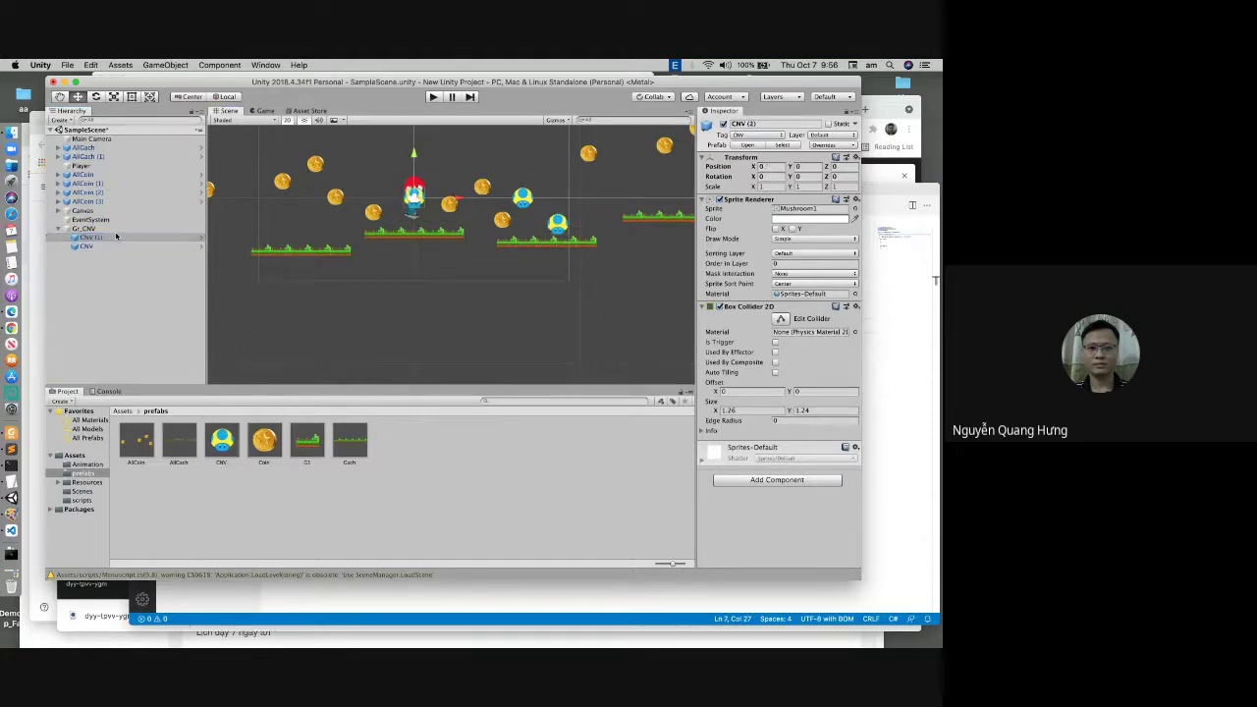
pyautogui.press('super+d')
pyautogui.moveTo(458, 198); pyautogui.dragTo(686, 203)
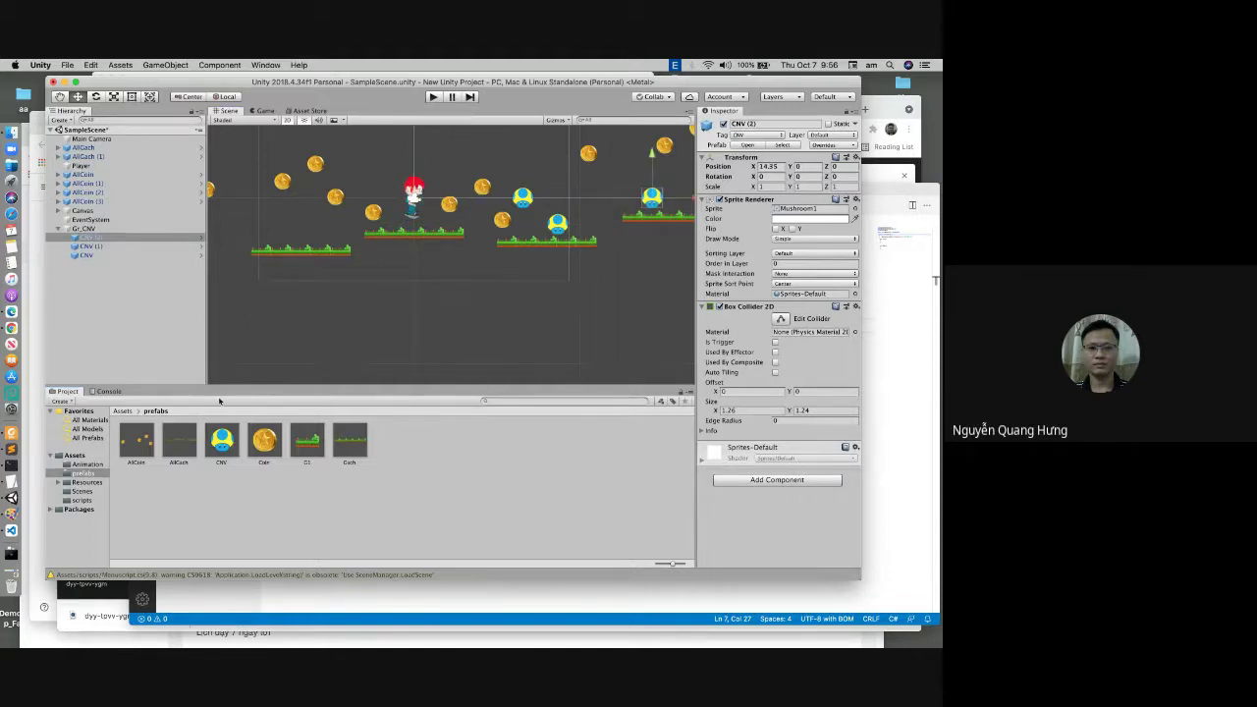
pyautogui.moveTo(221, 442); pyautogui.dragTo(100, 235)
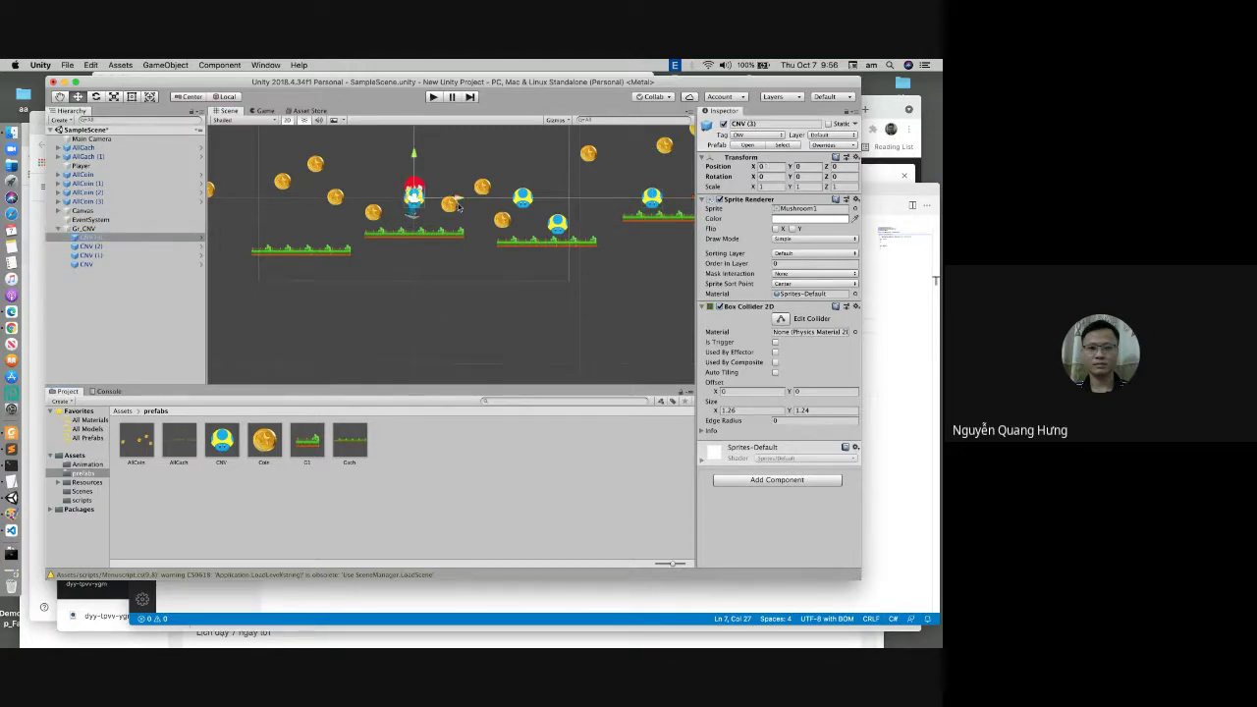
pyautogui.moveTo(559, 197)
pyautogui.mouseDown()
pyautogui.moveTo(580, 170)
pyautogui.moveTo(658, 170)
pyautogui.mouseUp()
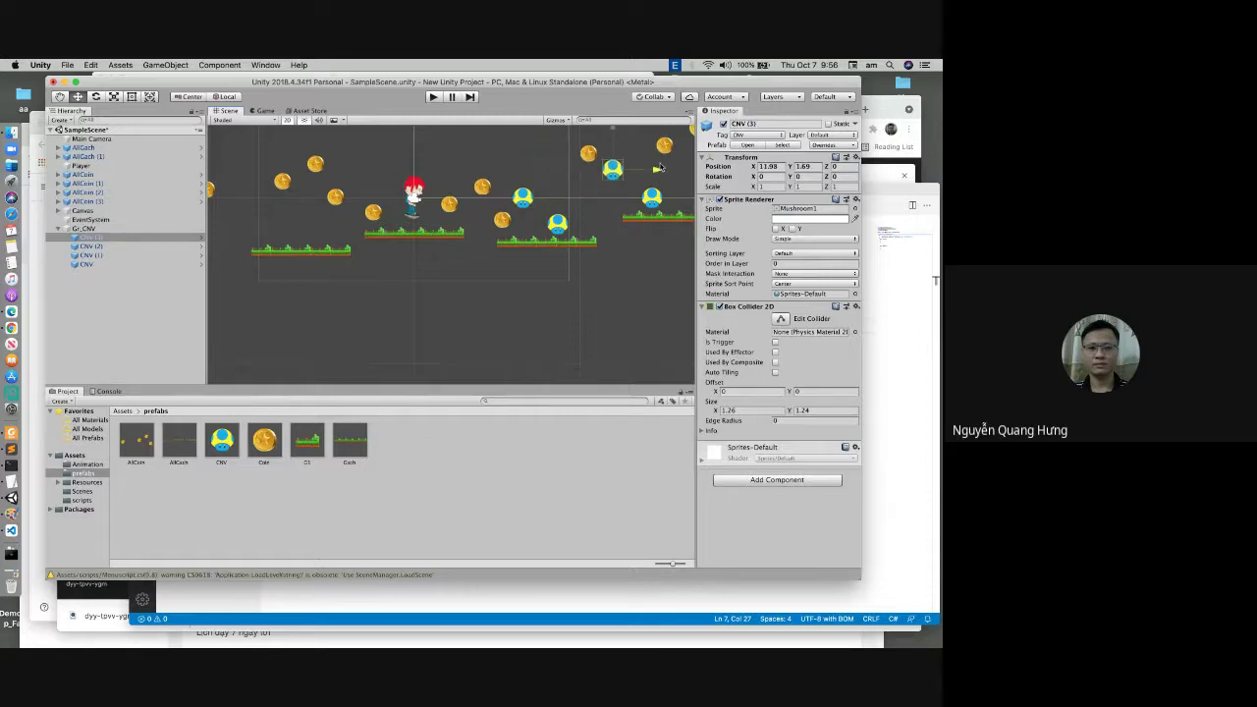
pyautogui.click(632, 297)
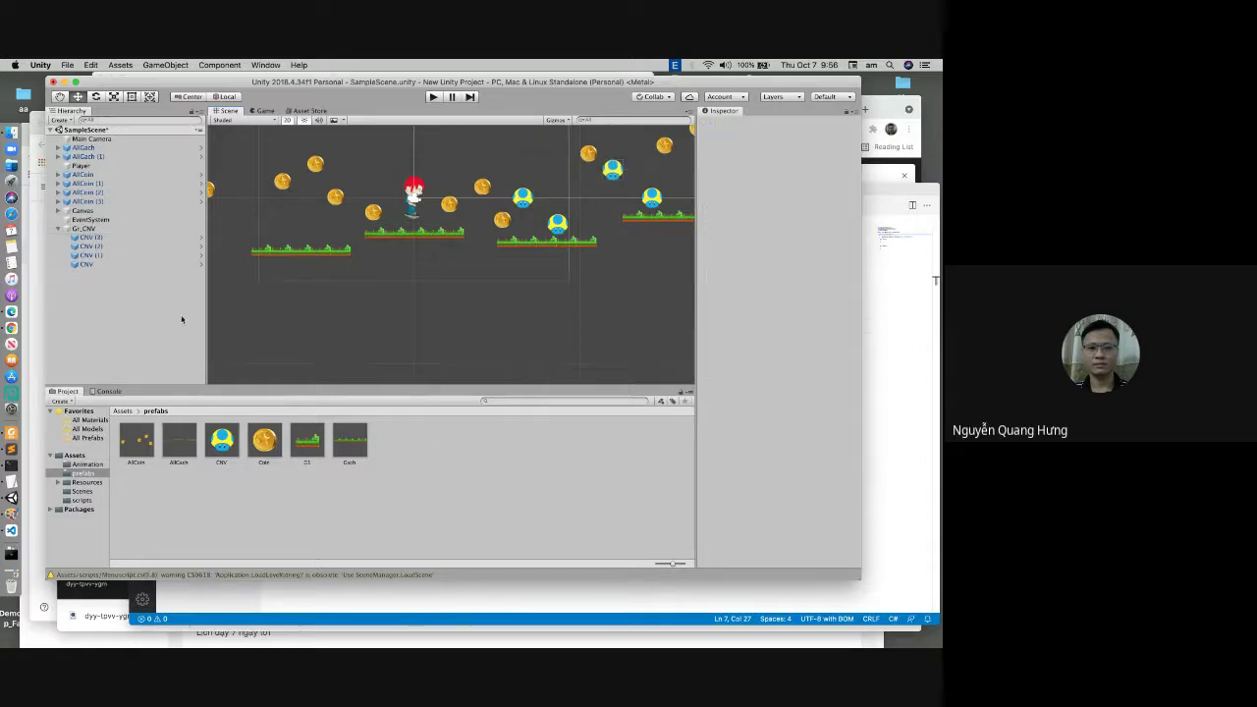
pyautogui.moveTo(88, 229); pyautogui.dragTo(479, 472)
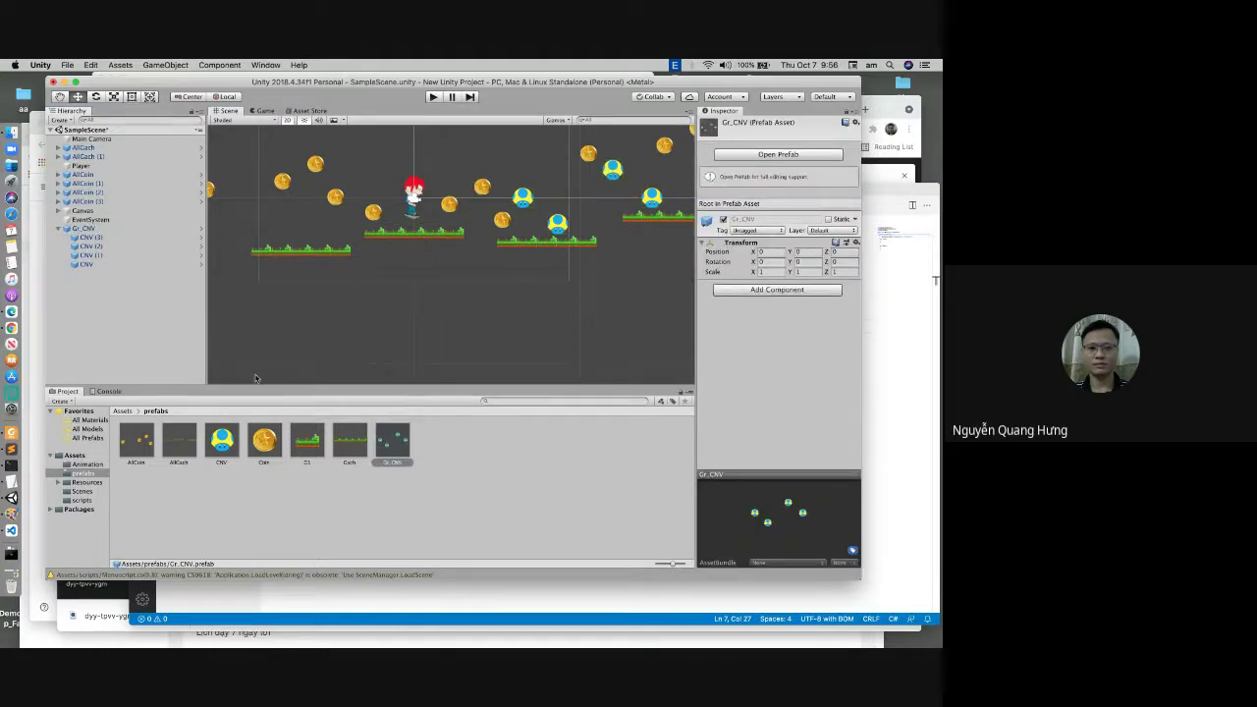
# Step: Add a Gr_CNV (1) group and move it to X 16.71, Y 3.91
pyautogui.click(61, 228)
pyautogui.moveTo(388, 438); pyautogui.dragTo(100, 295)
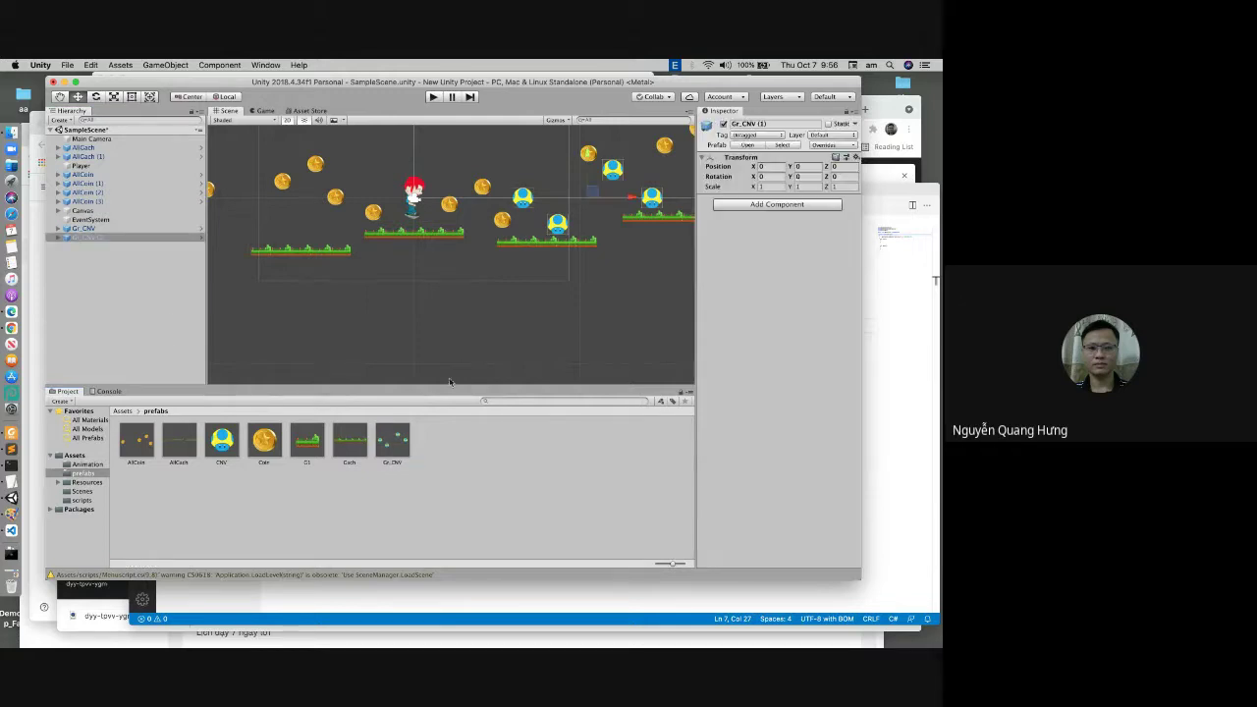
pyautogui.scroll(-2, 396, 300)
pyautogui.scroll(-3, 397, 300)
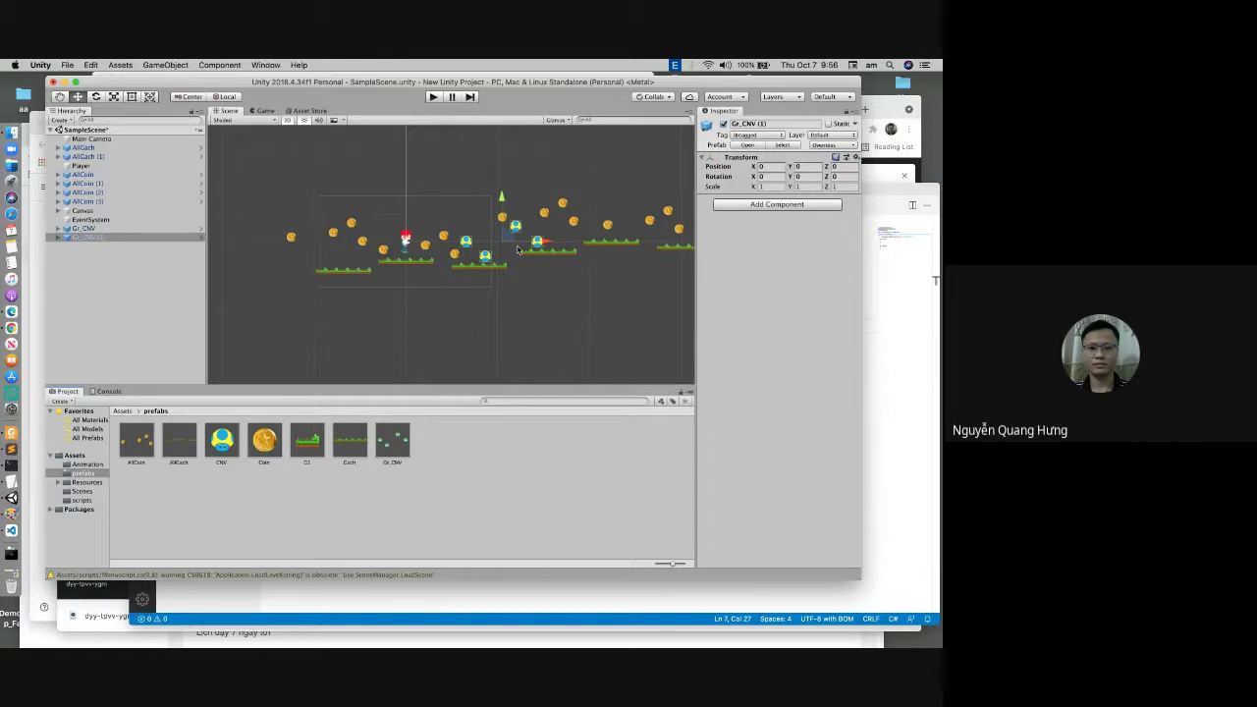
pyautogui.moveTo(543, 241); pyautogui.dragTo(696, 241)
pyautogui.scroll(-2, 638, 291)
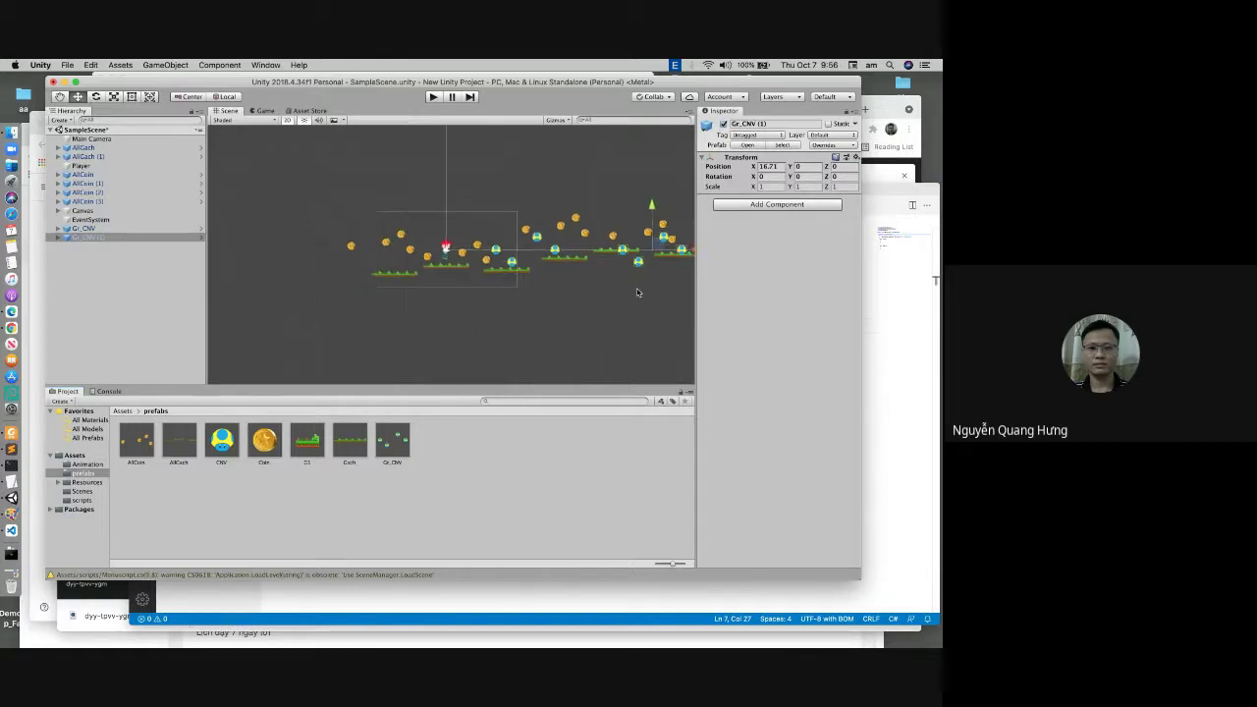
pyautogui.moveTo(595, 291); pyautogui.dragTo(463, 214, button='middle')
pyautogui.moveTo(463, 214); pyautogui.dragTo(467, 189)
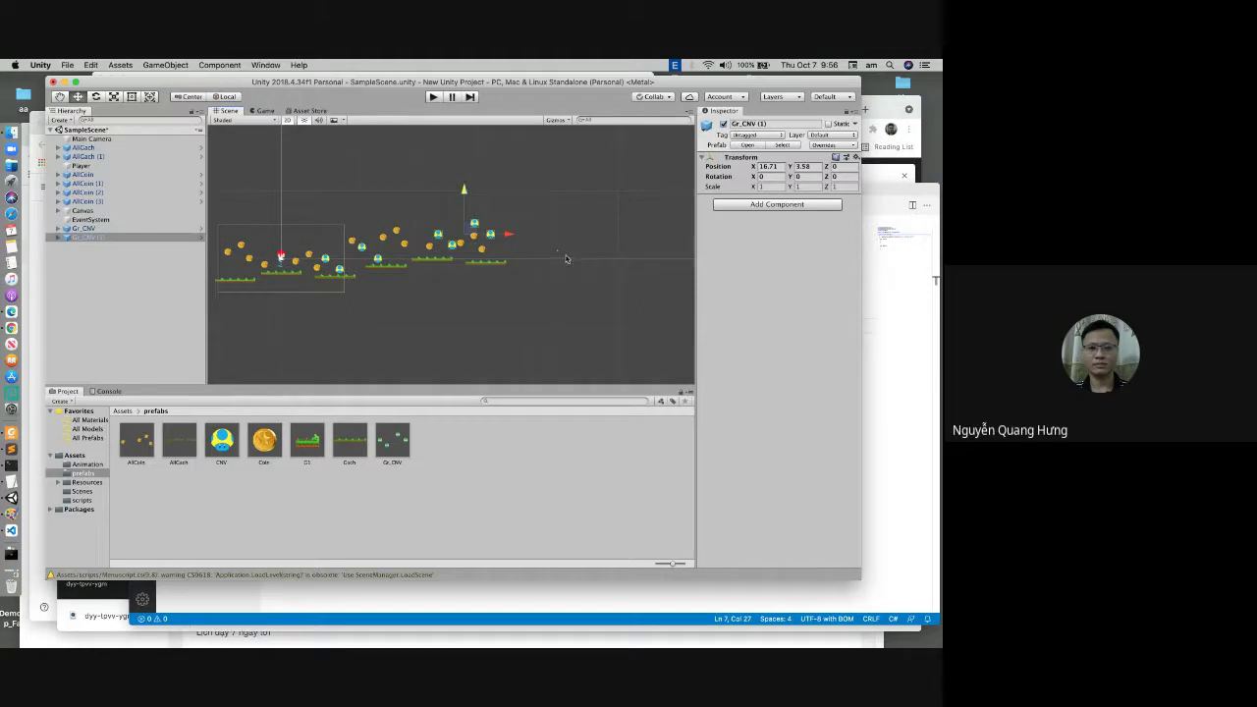
# Step: Add a Gr_CNV (2) group at the right end of the level
pyautogui.click(82, 210)
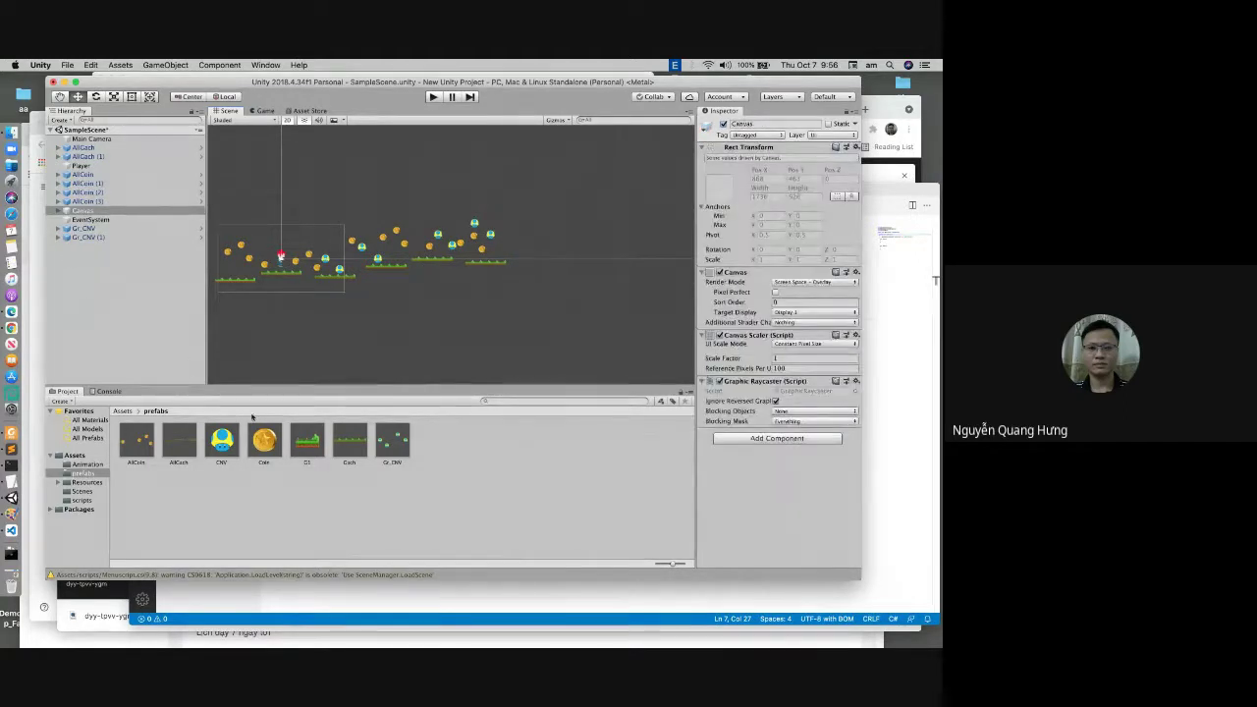
pyautogui.moveTo(392, 441); pyautogui.dragTo(98, 248)
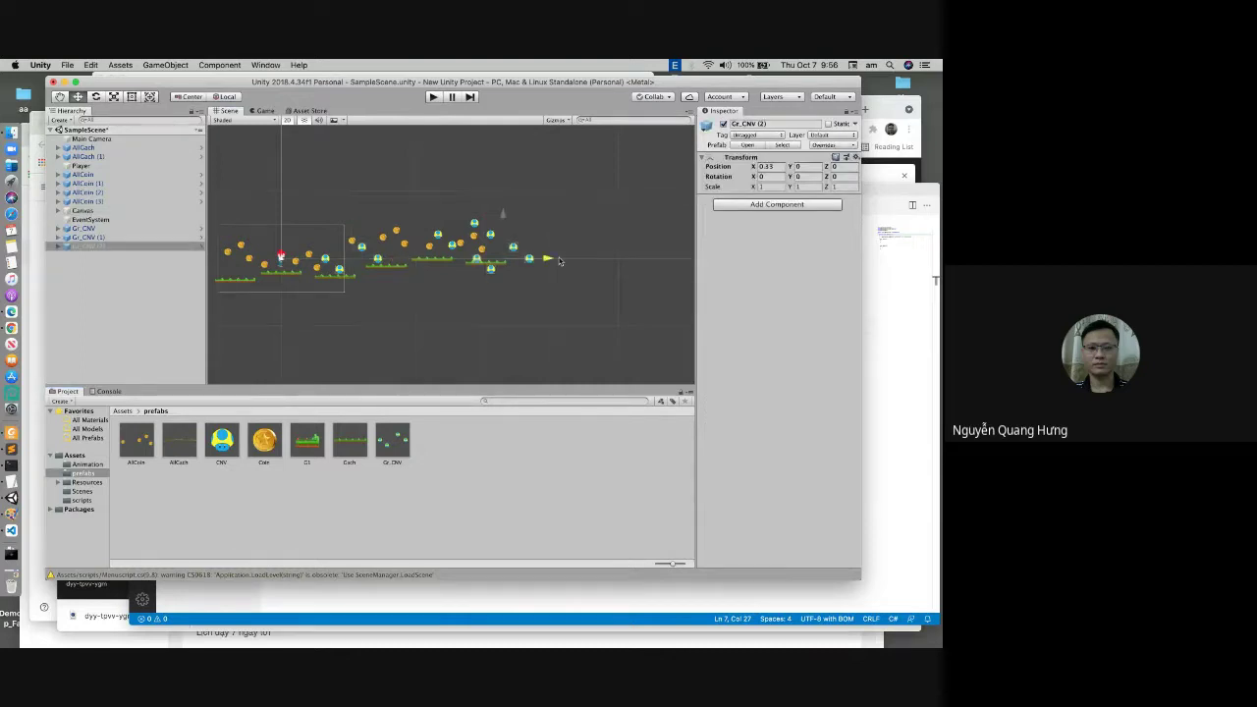
pyautogui.moveTo(560, 260); pyautogui.dragTo(571, 257)
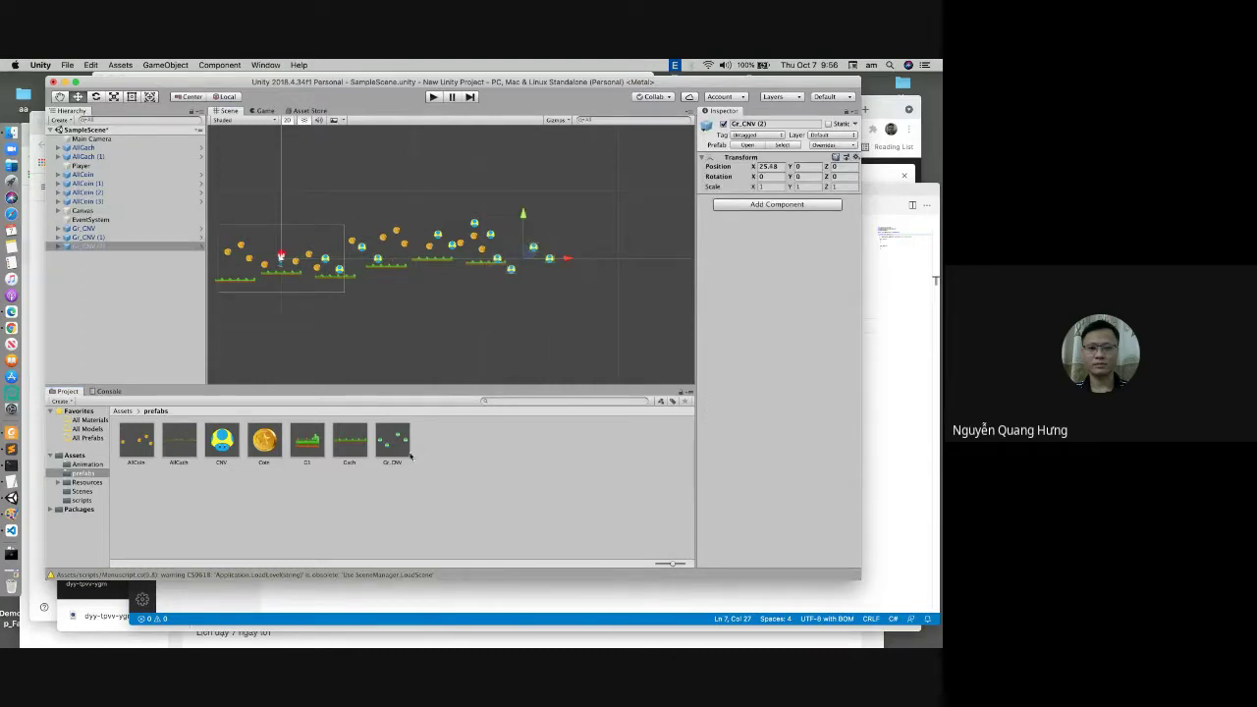
pyautogui.click(525, 479)
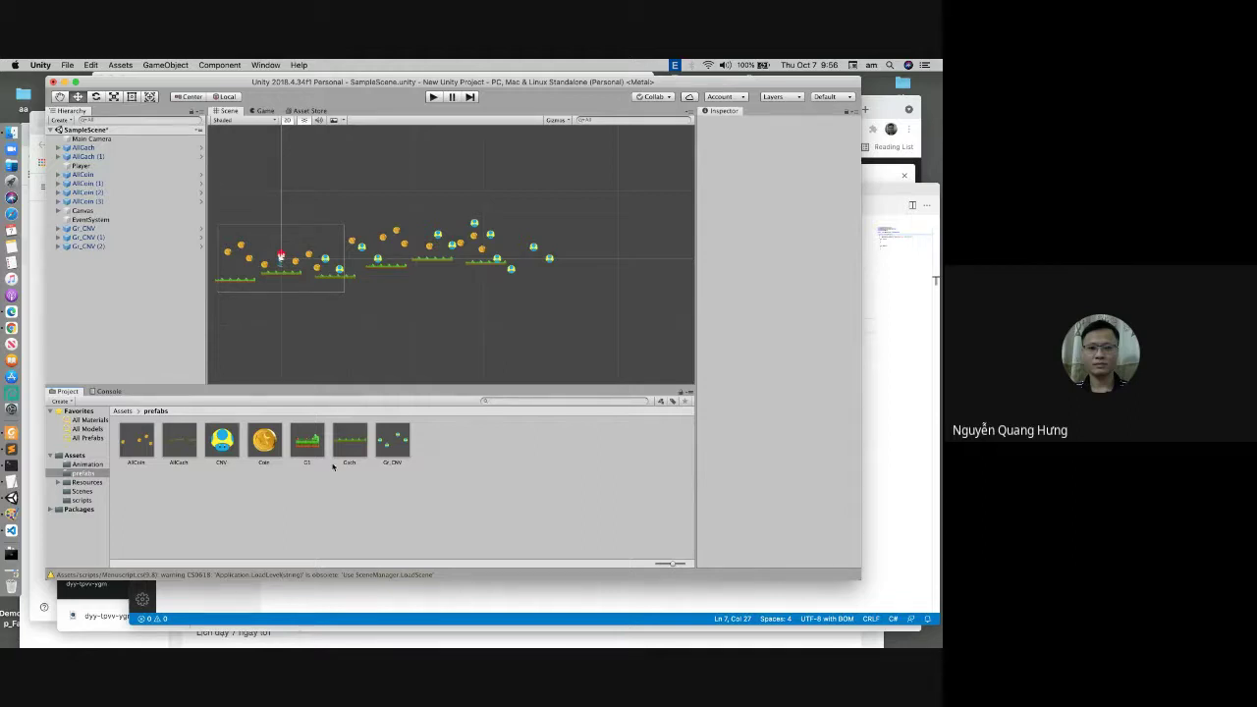
# Step: Add a Gr_CNV (3) group and raise it between the platforms
pyautogui.moveTo(395, 444); pyautogui.dragTo(87, 261)
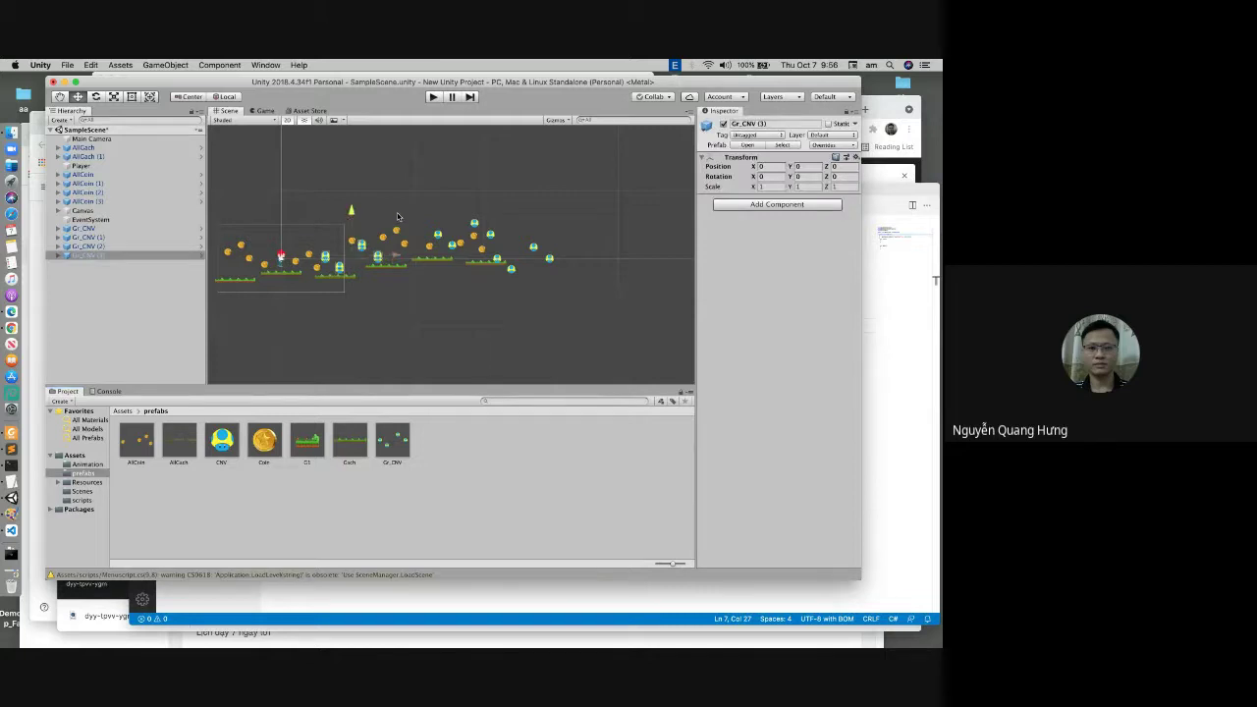
pyautogui.moveTo(398, 216); pyautogui.dragTo(459, 239)
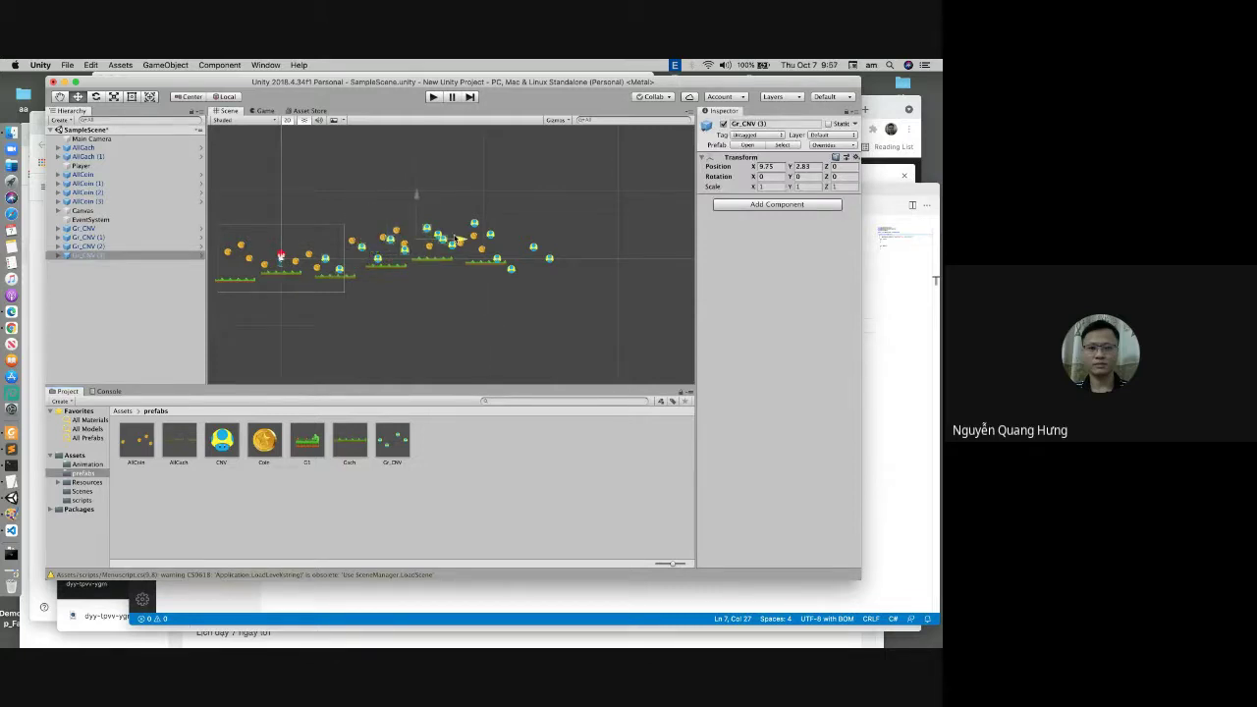
pyautogui.moveTo(458, 239); pyautogui.dragTo(444, 236)
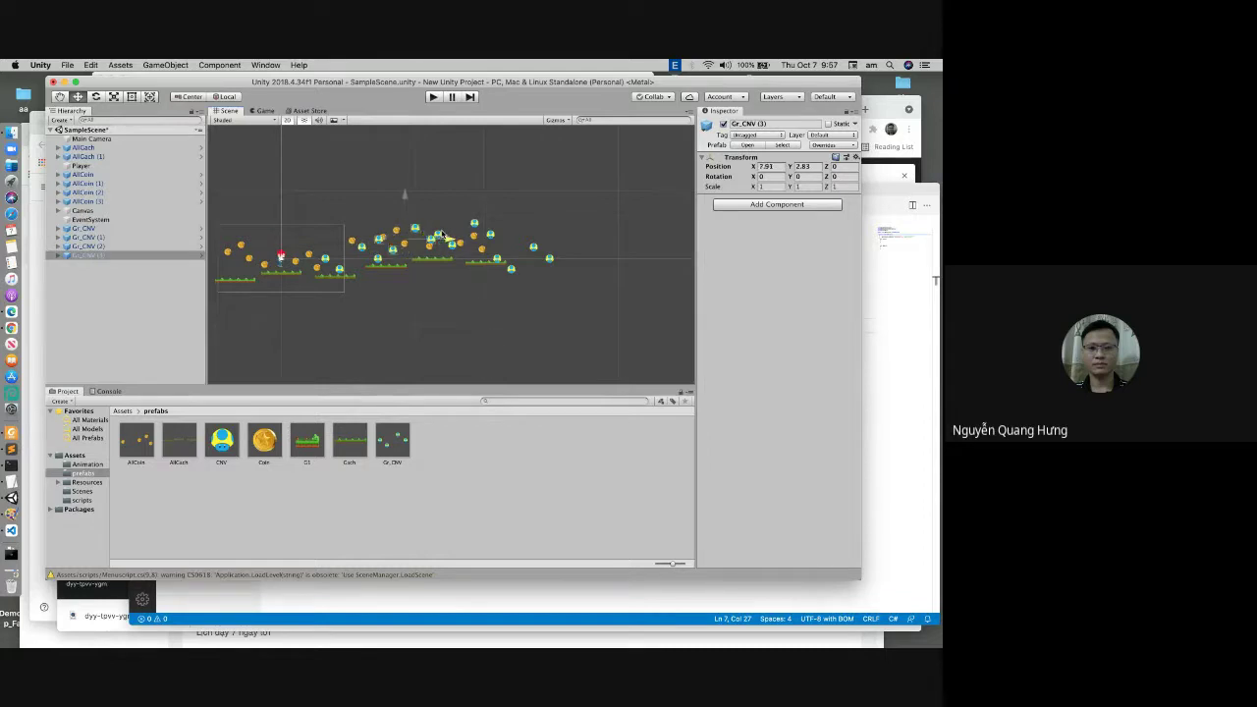
pyautogui.moveTo(405, 197); pyautogui.dragTo(405, 186)
pyautogui.click(500, 351)
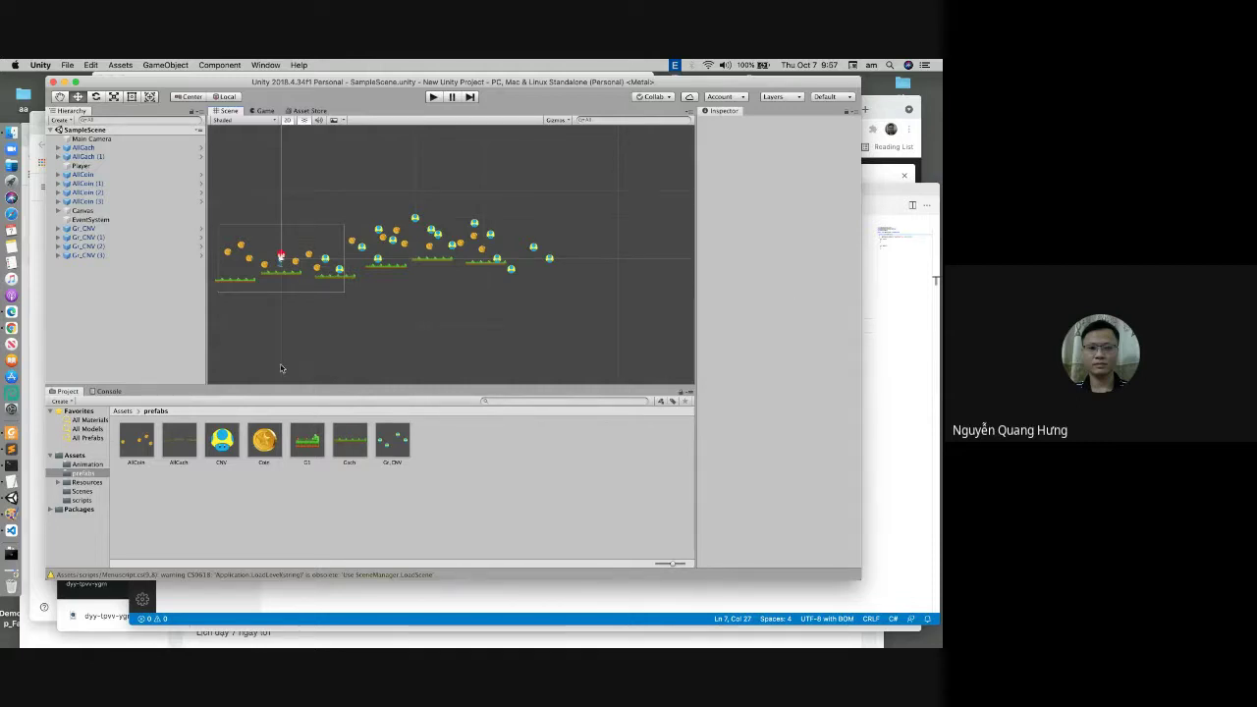
# Step: Open the ControlPlayer script from Assets/scripts in the code editor
pyautogui.click(123, 411)
pyautogui.click(272, 462)
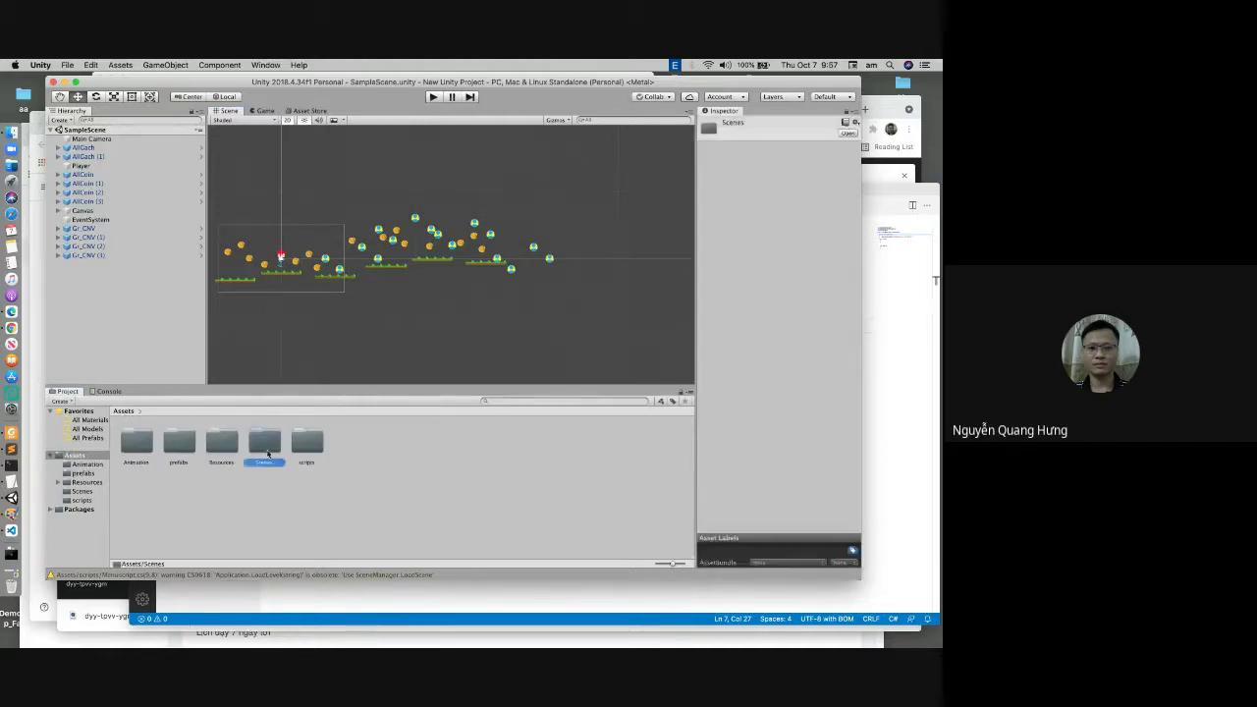
pyautogui.doubleClick(312, 447)
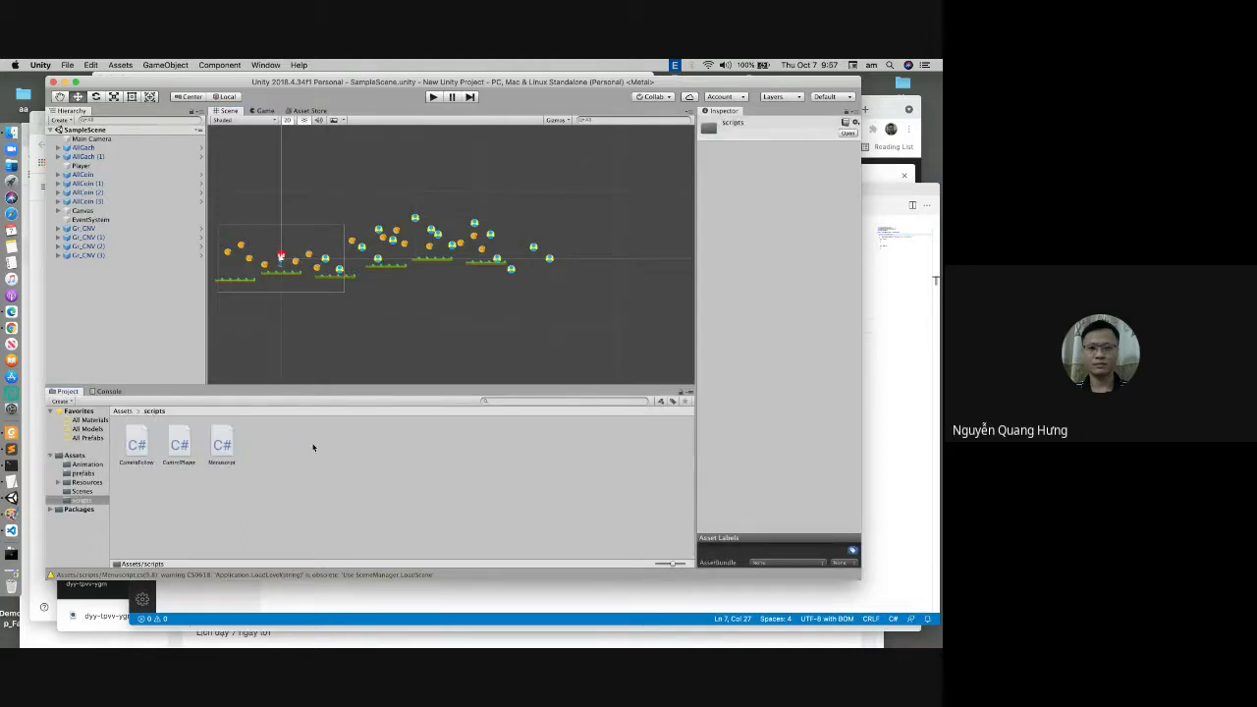
pyautogui.doubleClick(184, 447)
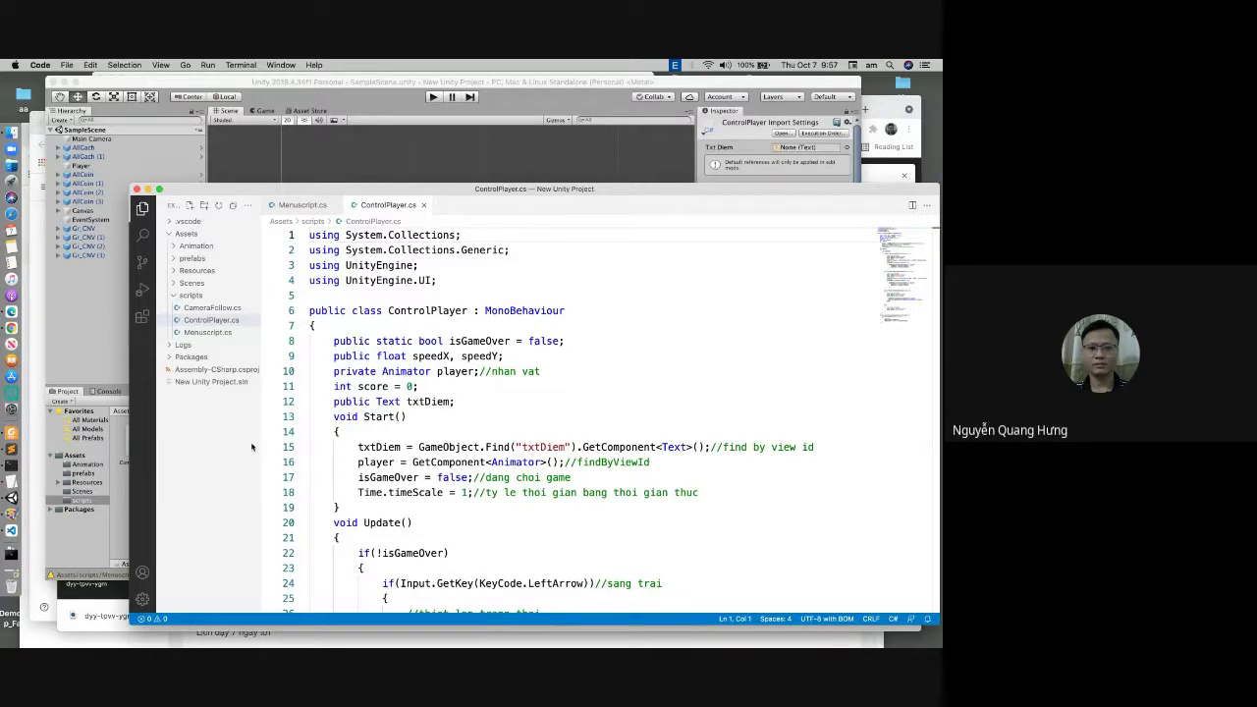
# Step: Duplicate the Coin collision block, retagging it "CNV" with score -= 2
pyautogui.scroll(-10, 503, 481)
pyautogui.scroll(-15, 503, 480)
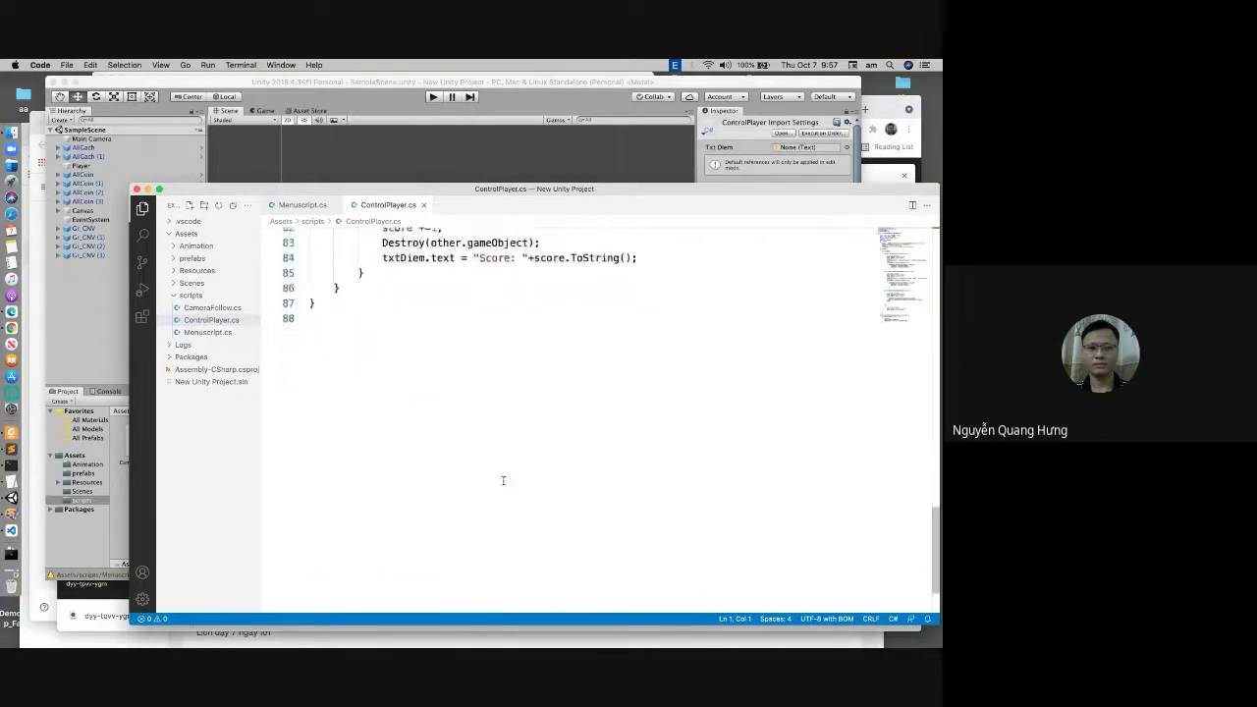
pyautogui.scroll(2, 503, 480)
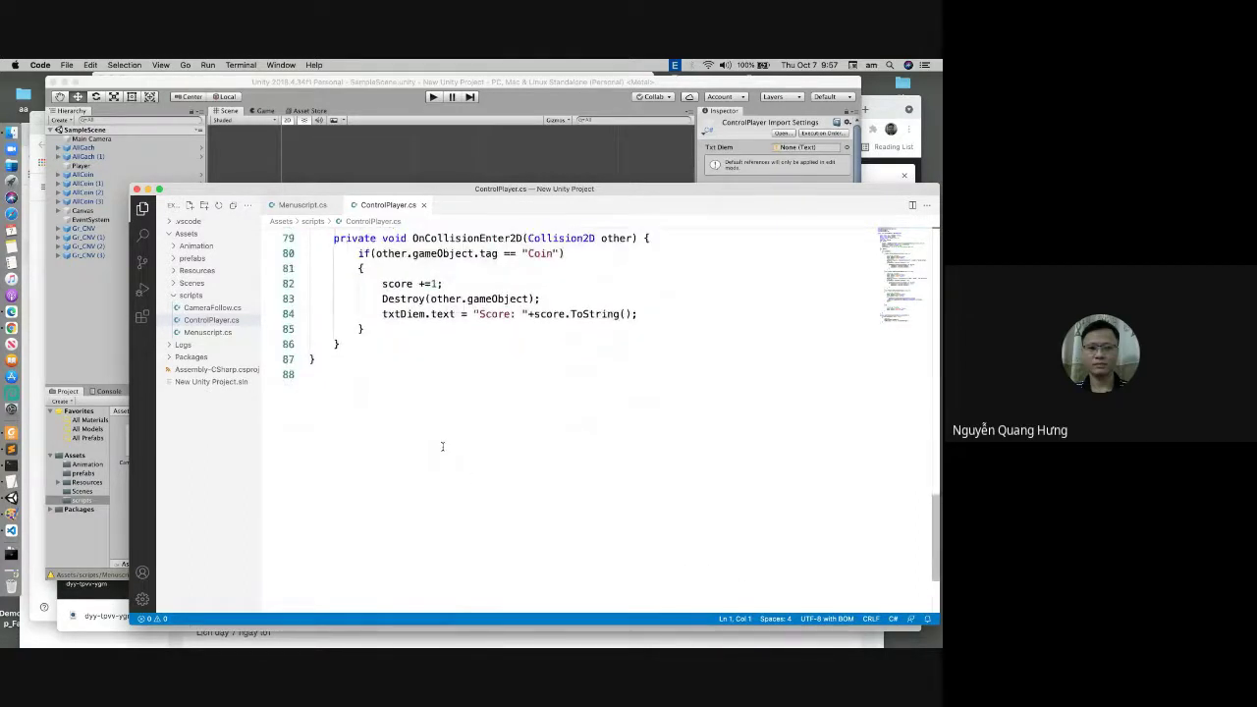
pyautogui.moveTo(358, 254); pyautogui.dragTo(389, 325)
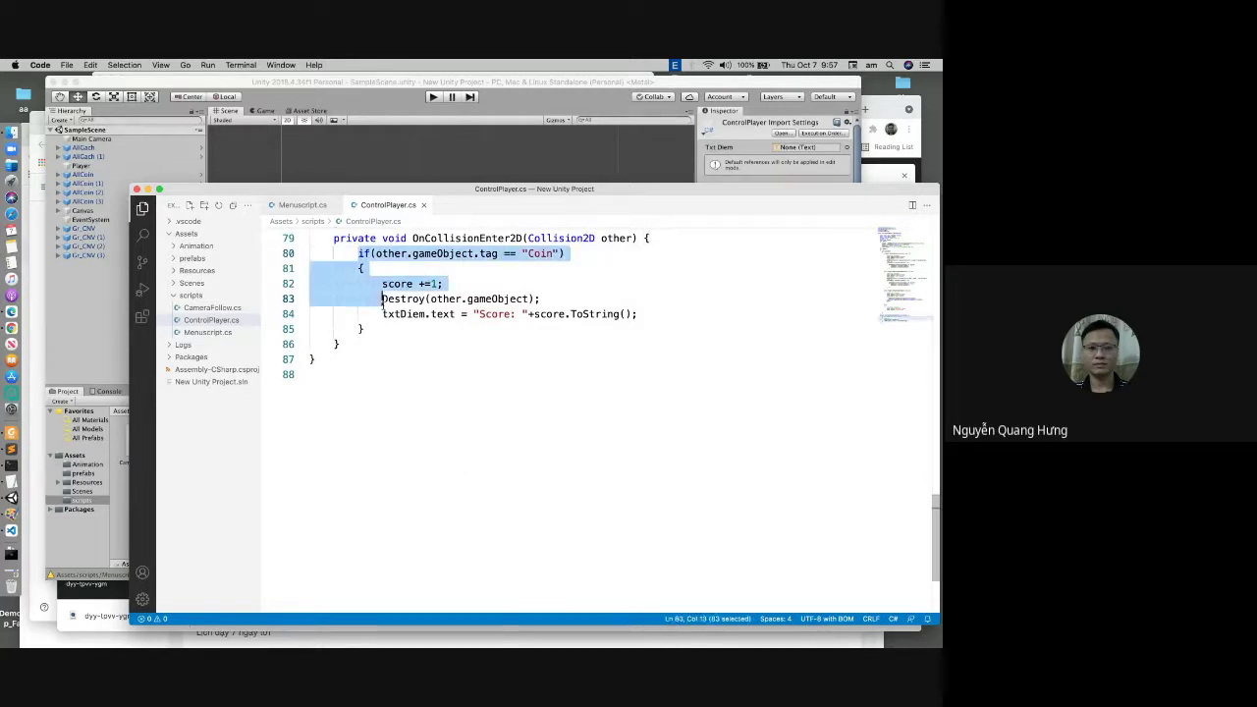
pyautogui.press('super+c')
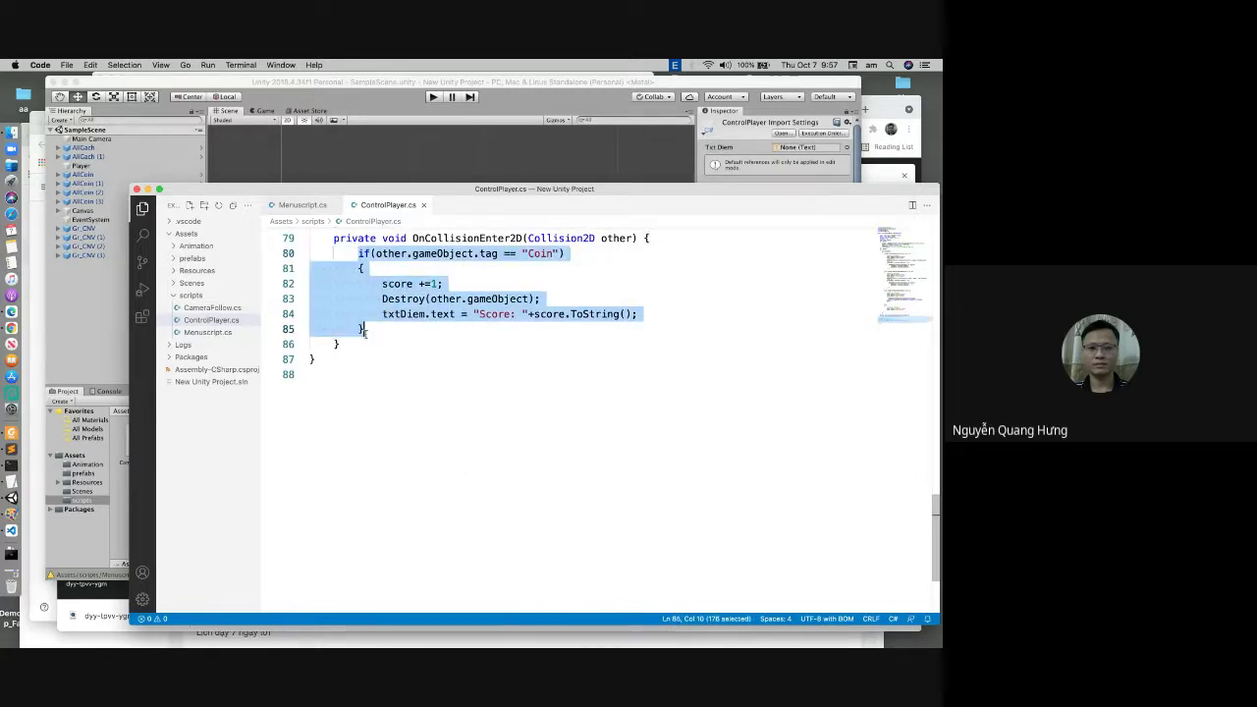
pyautogui.click(388, 328)
pyautogui.press('Return')
pyautogui.press('super+v')
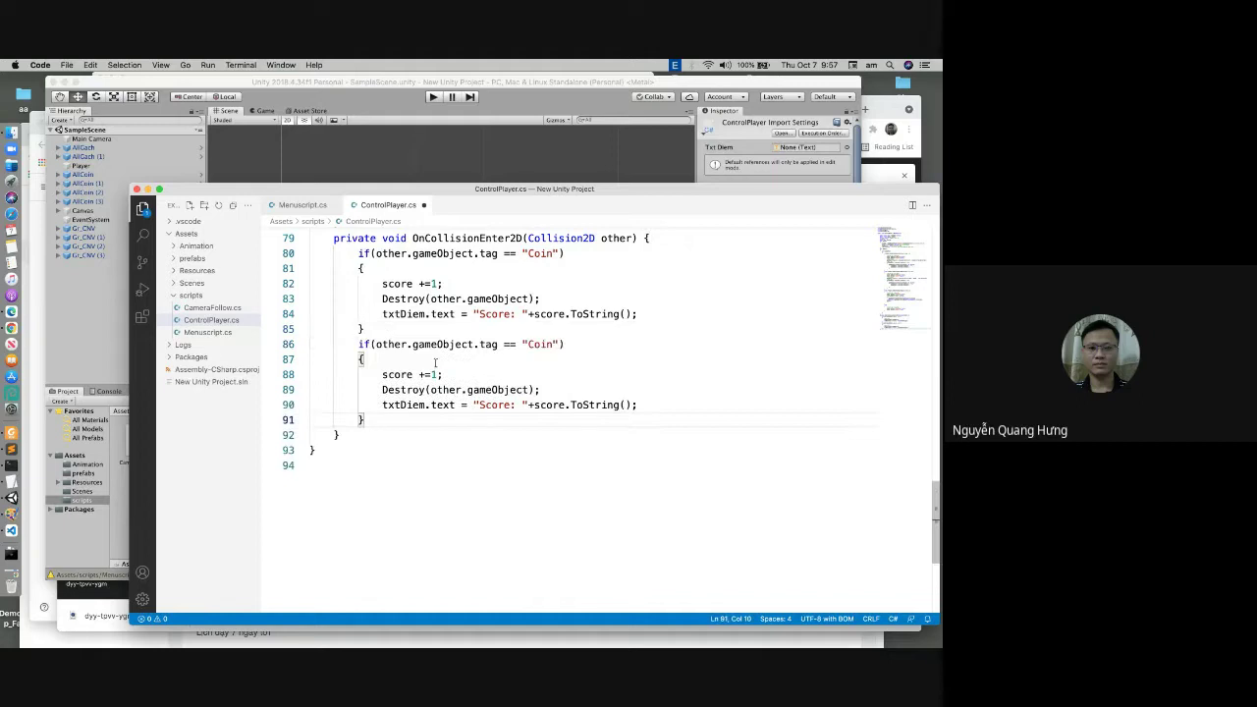
pyautogui.doubleClick(538, 343)
pyautogui.write('C')
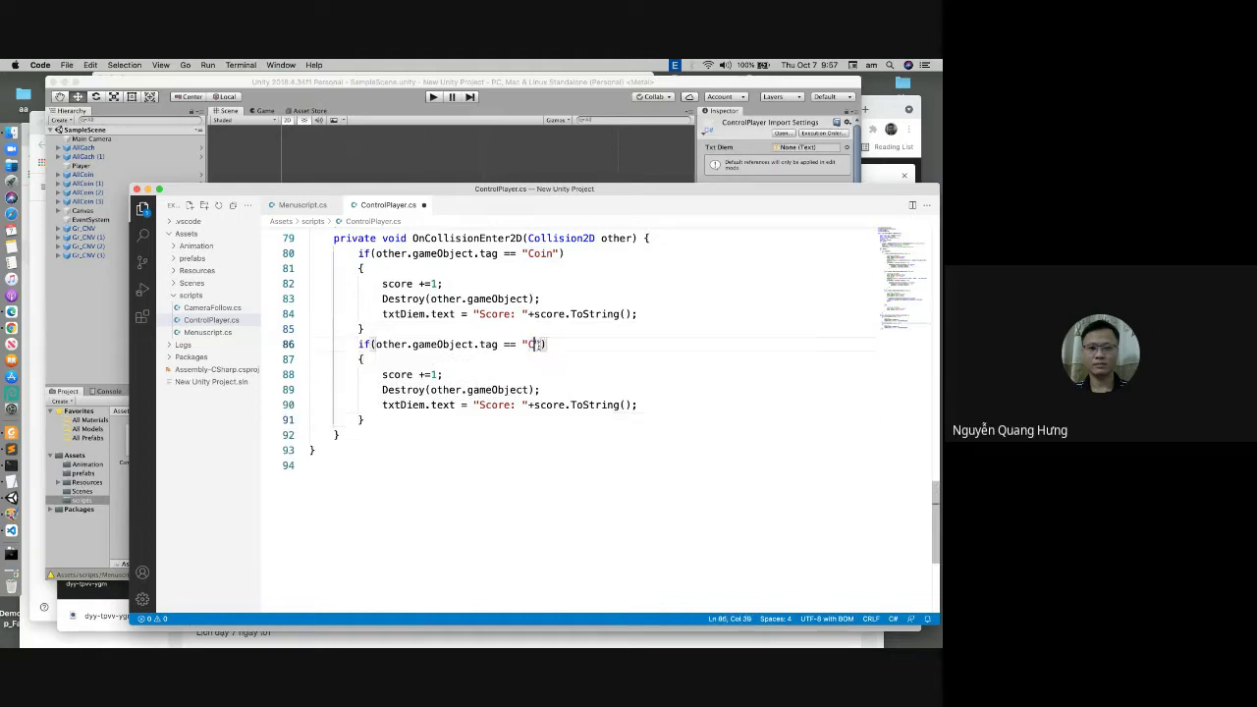
pyautogui.write('NV')
pyautogui.click(420, 374)
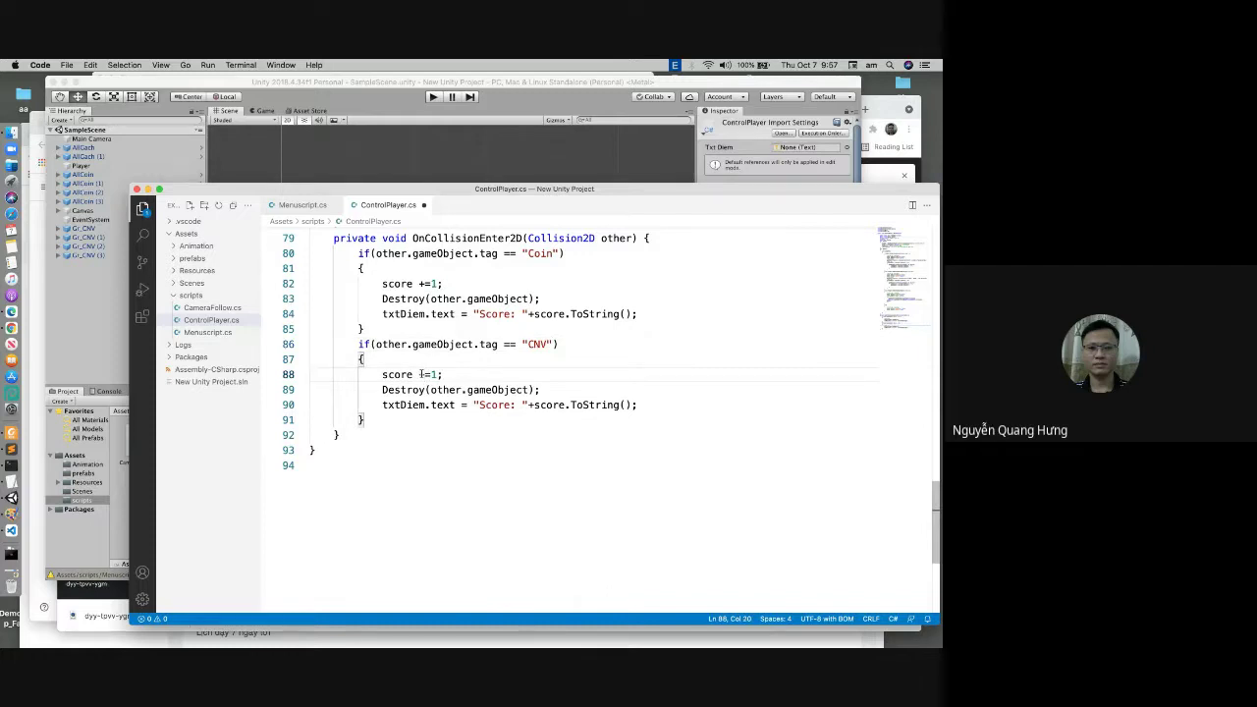
pyautogui.press('Delete')
pyautogui.press('Delete')
pyautogui.write('=')
pyautogui.write('2')
# Step: Add if (score <= 0) { Application.LoadLevel(""); } after the score text update
pyautogui.click(668, 402)
pyautogui.press('Return')
pyautogui.write('if(')
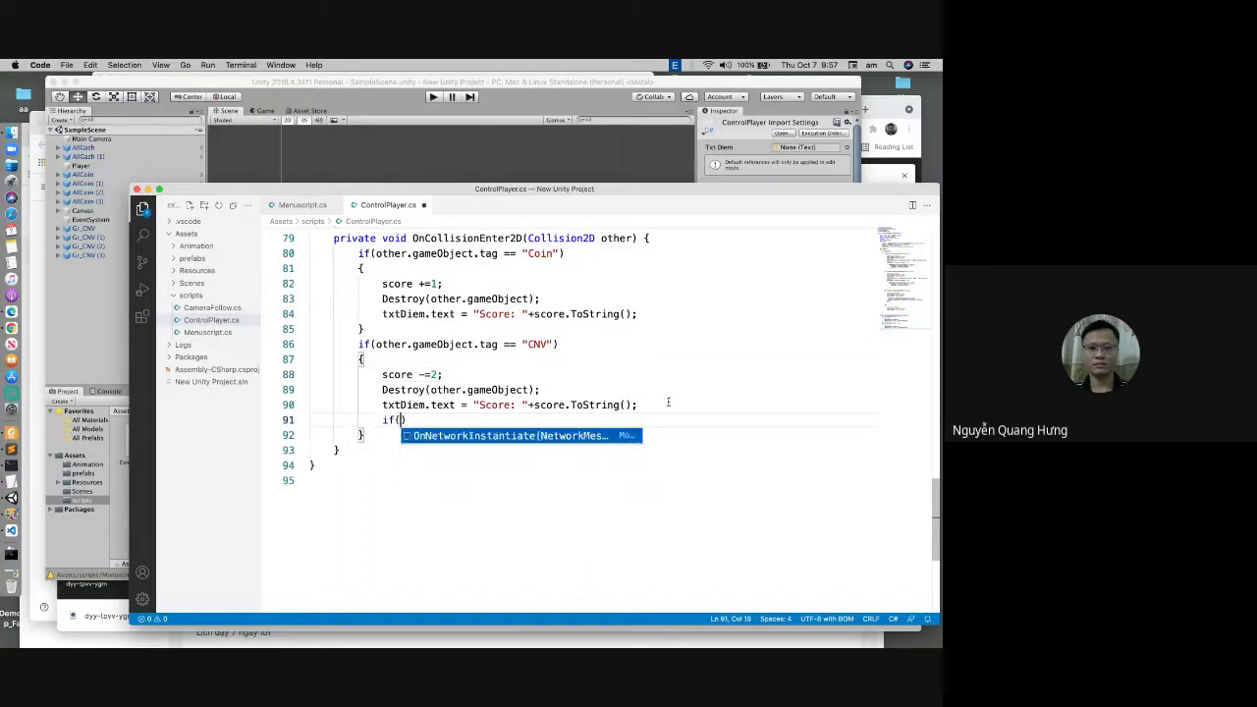
pyautogui.write('s')
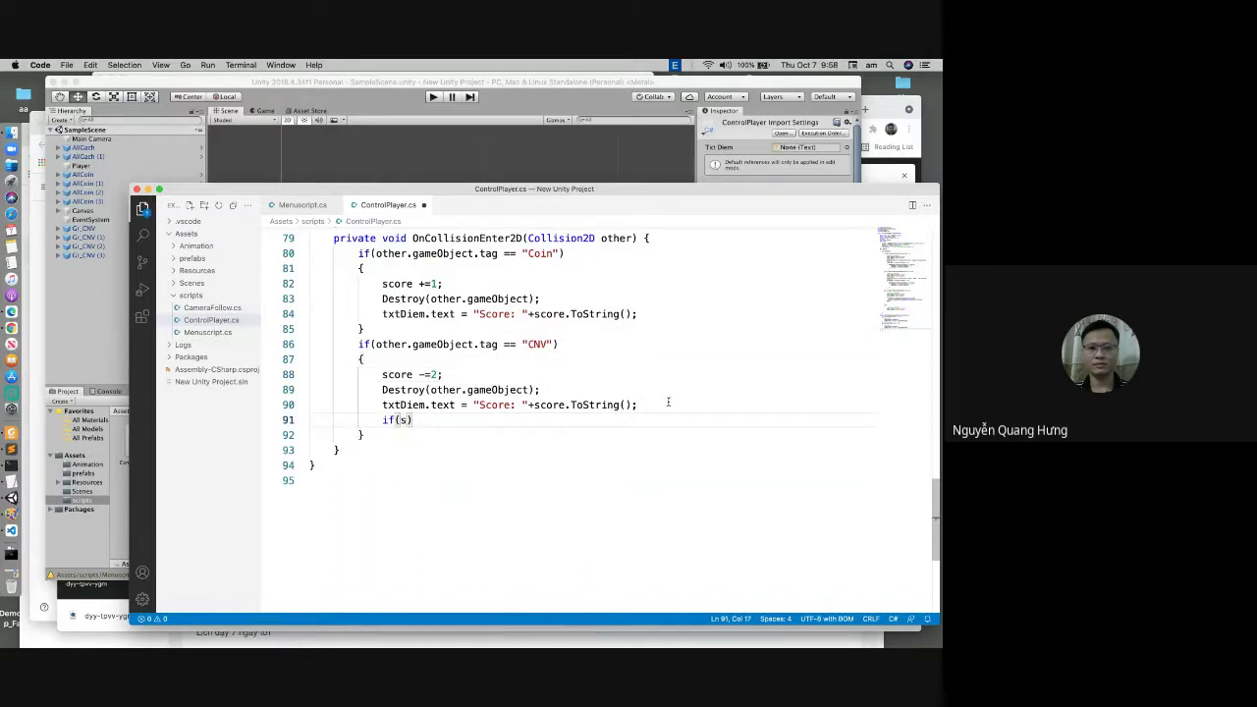
pyautogui.write('c')
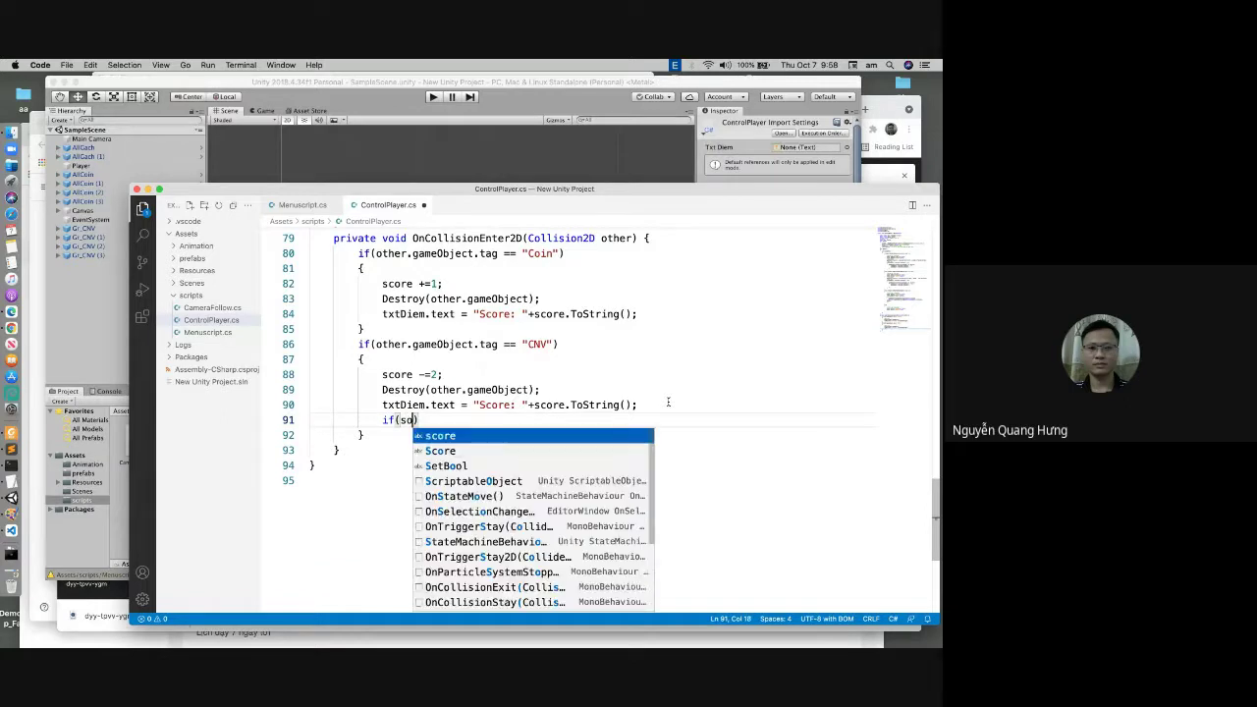
pyautogui.write('ore <')
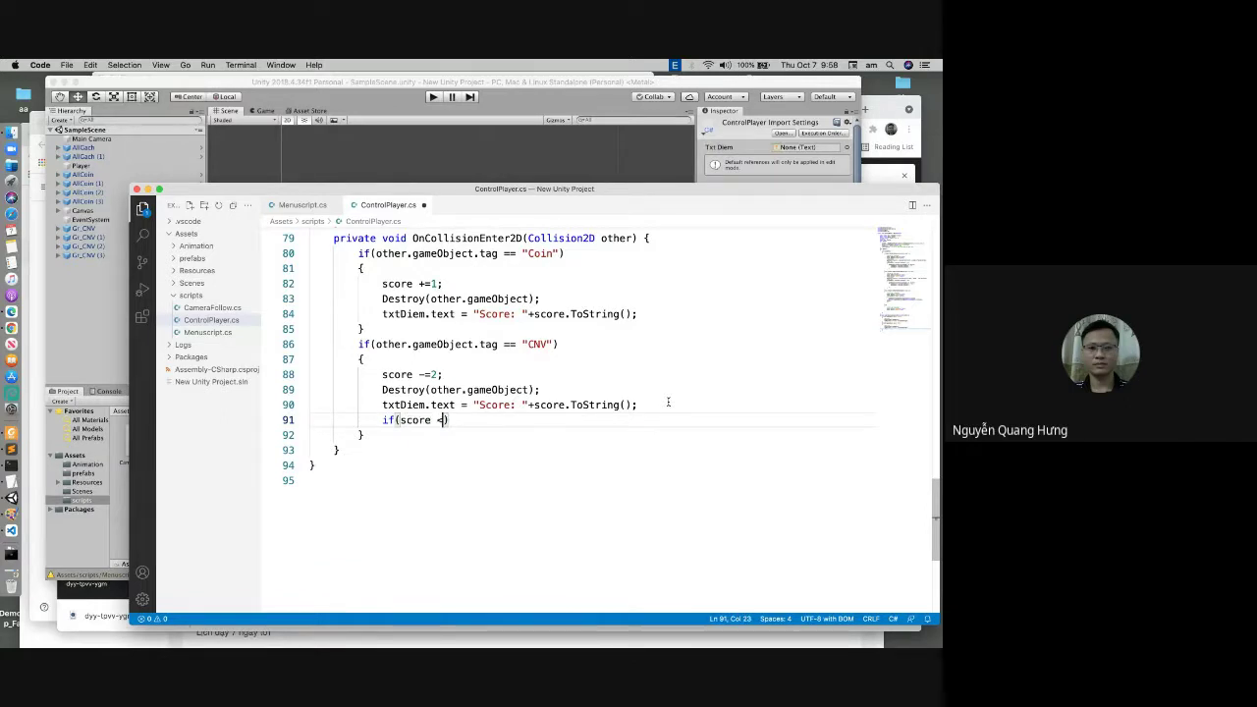
pyautogui.write('=0')
pyautogui.press('Right')
pyautogui.press('Return')
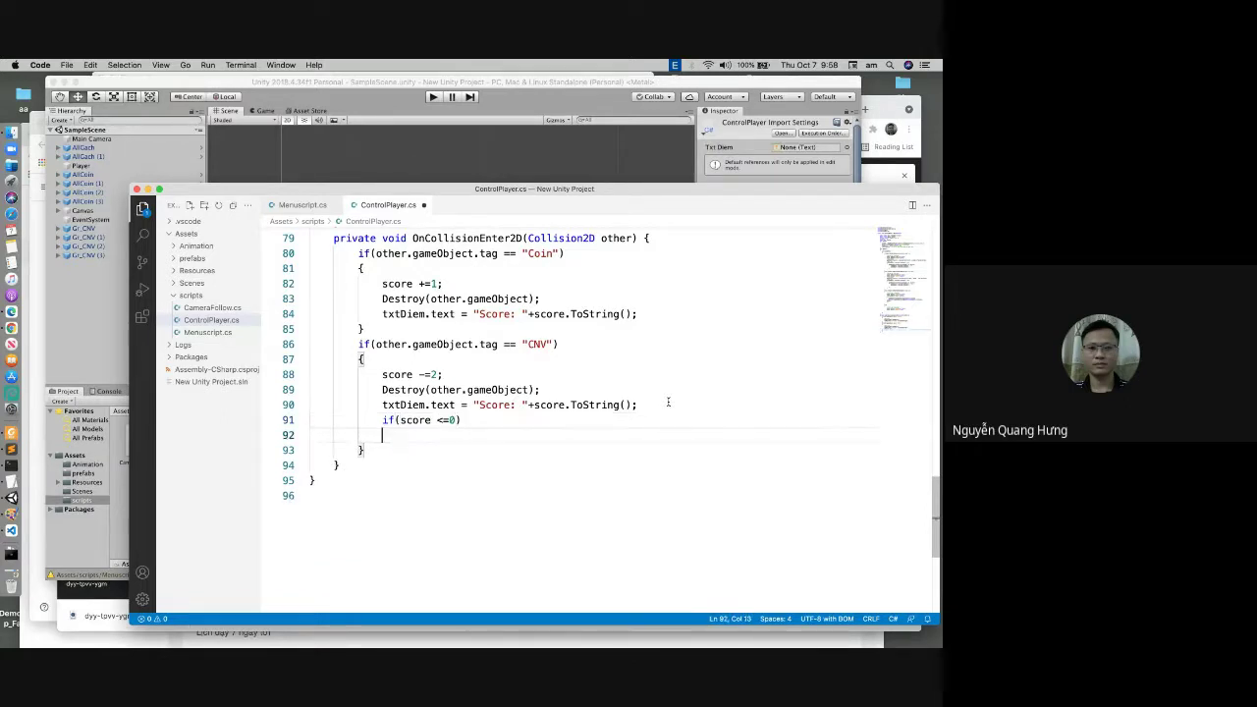
pyautogui.write('{')
pyautogui.press('Return')
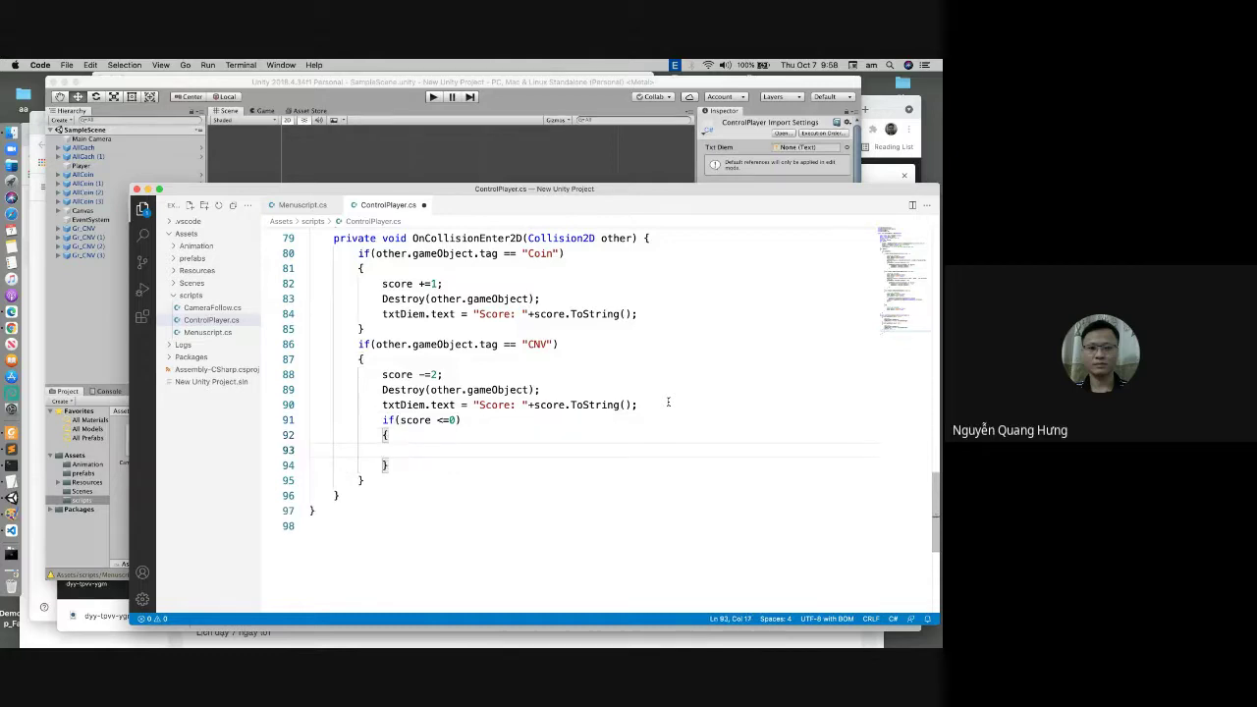
pyautogui.write('A')
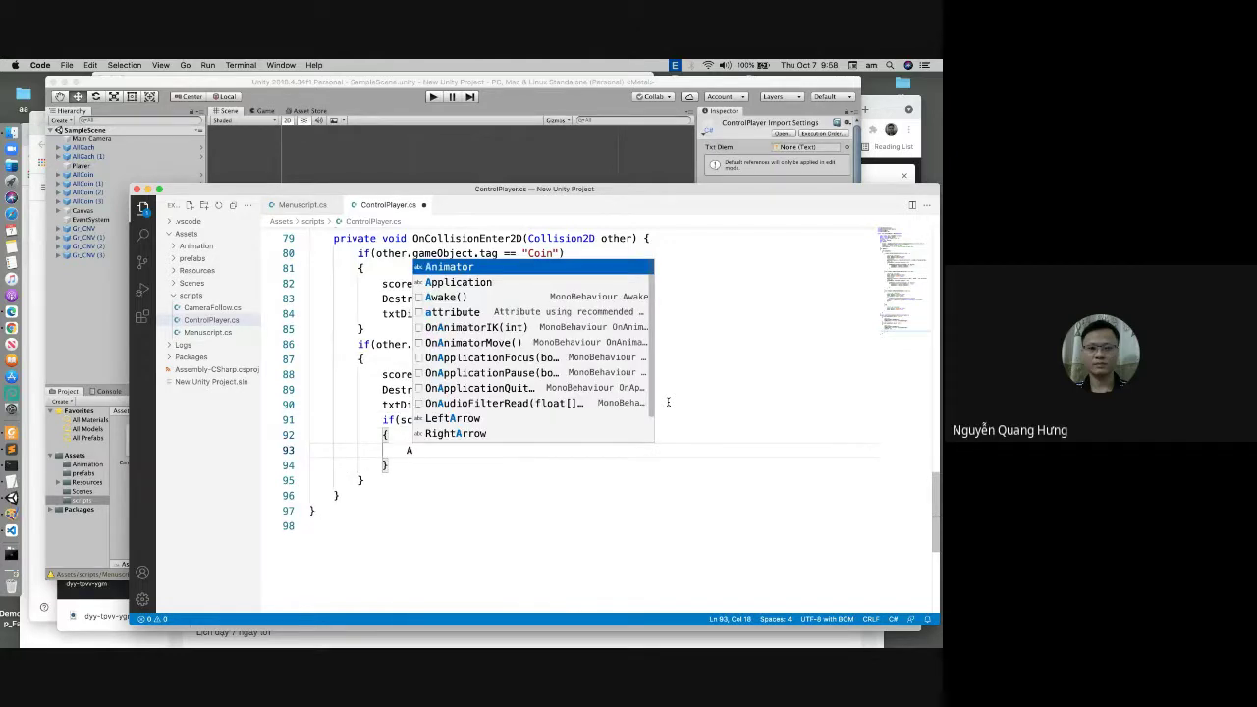
pyautogui.press('Down')
pyautogui.press('Return')
pyautogui.write('.L')
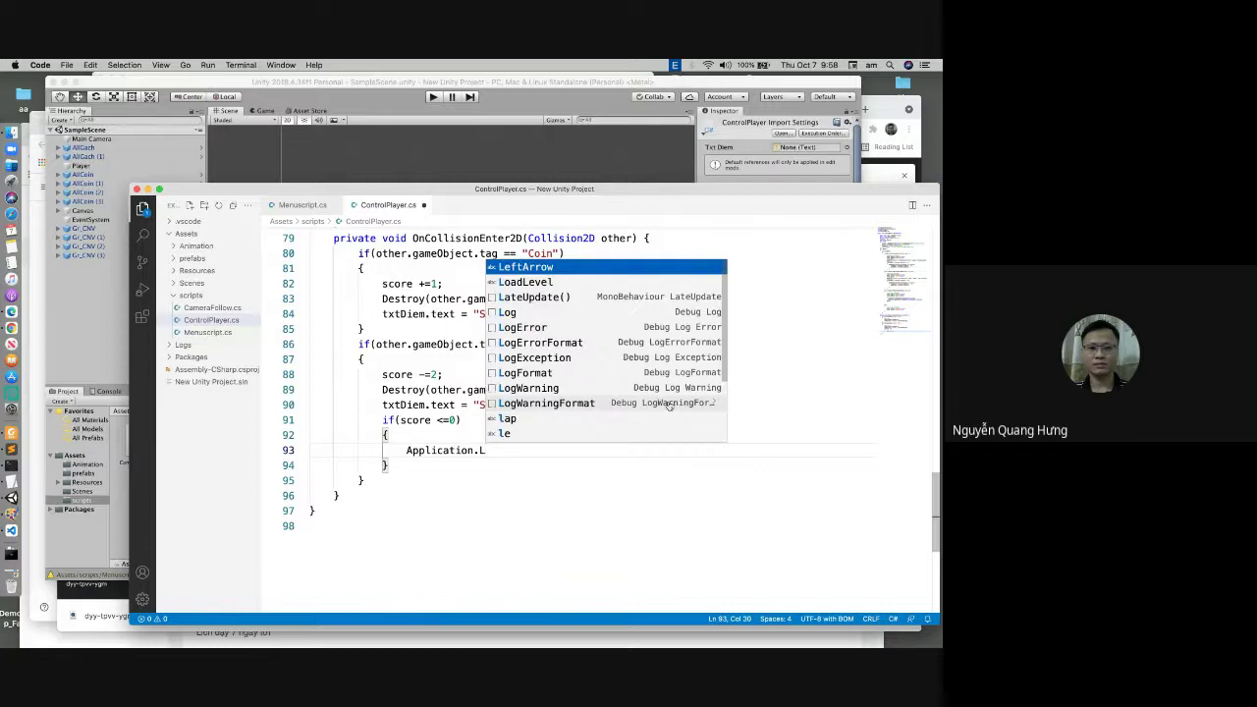
pyautogui.press('Down')
pyautogui.press('Return')
pyautogui.write('(')
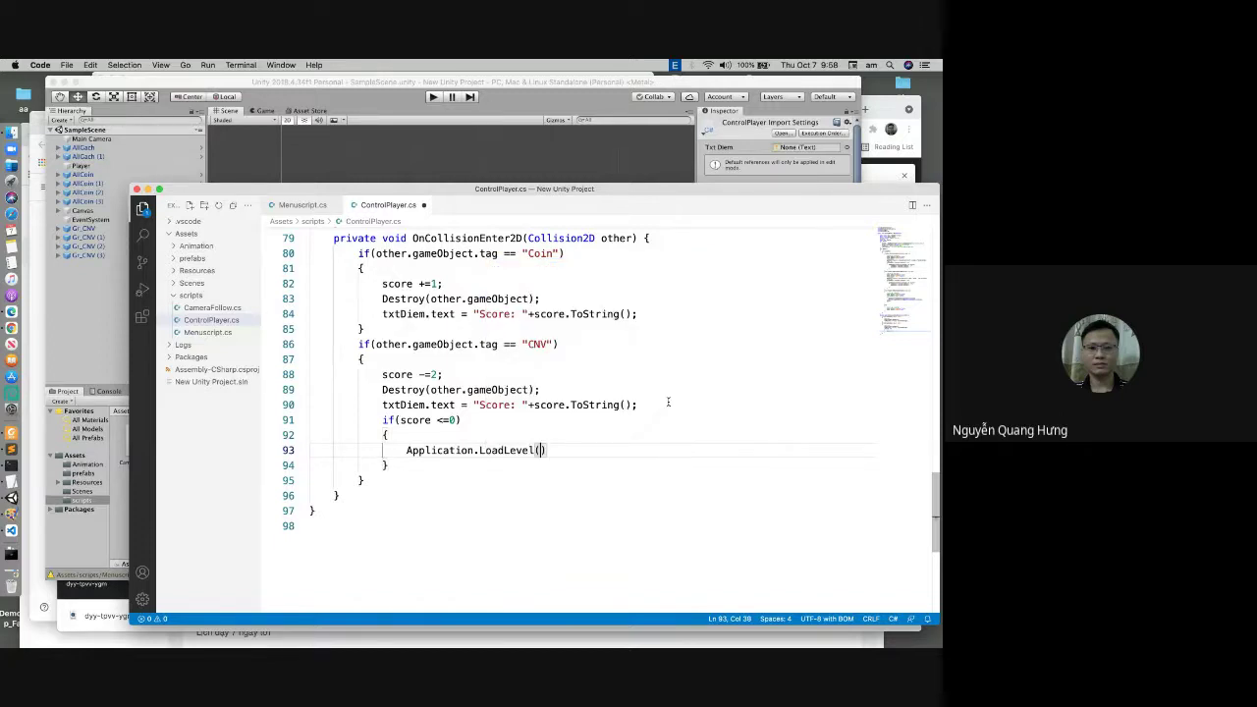
pyautogui.write('"");')
# Step: Open Assets/Scenes and check the Menu scene's exact name via Rename, keeping it Menu
pyautogui.click(124, 415)
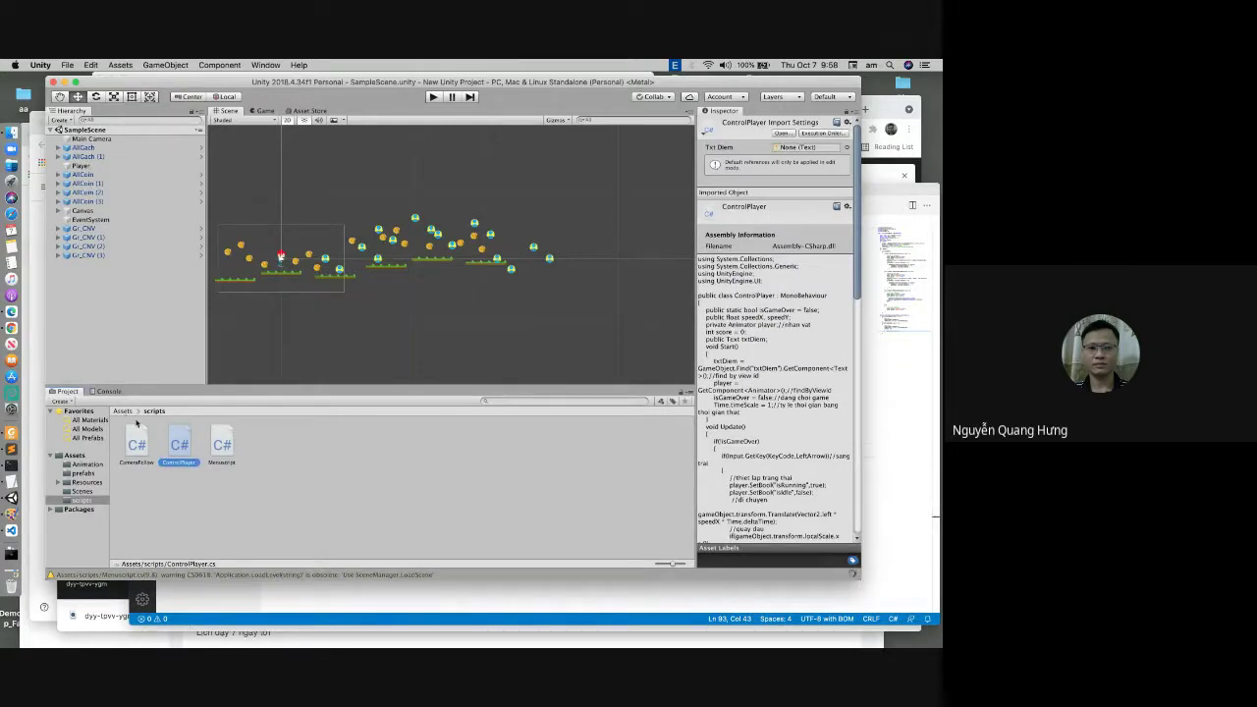
pyautogui.click(120, 412)
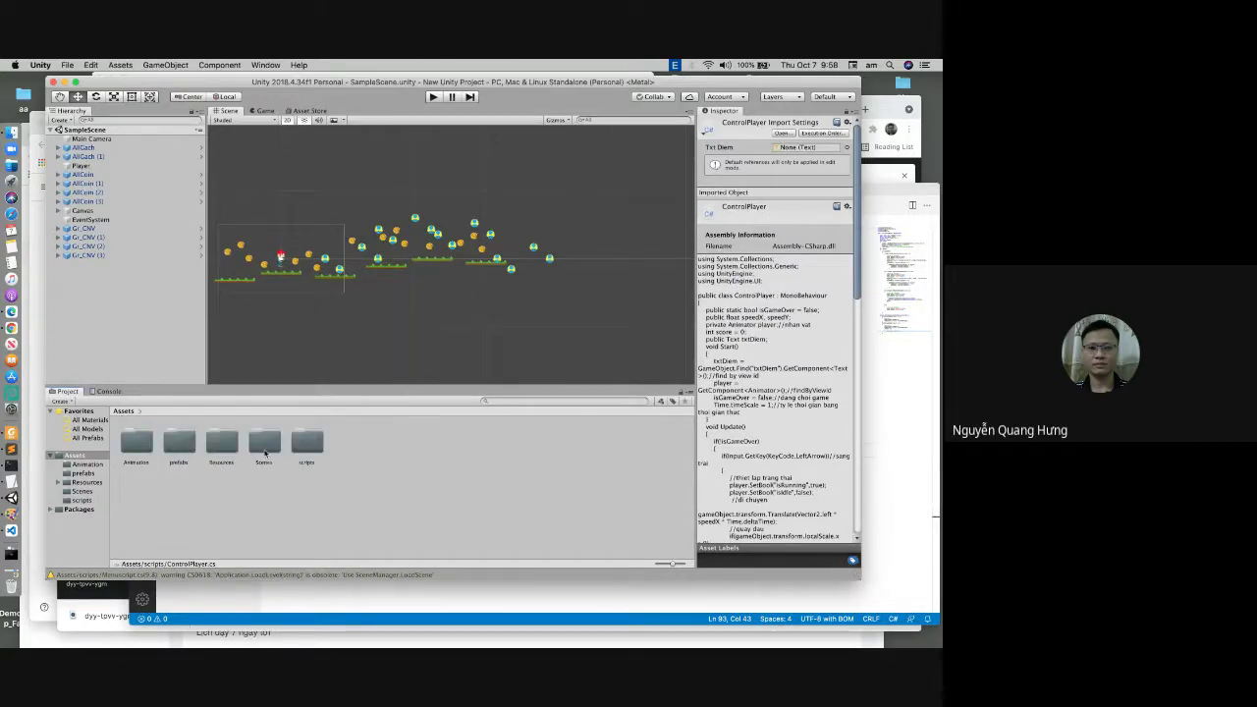
pyautogui.doubleClick(265, 446)
pyautogui.click(145, 463)
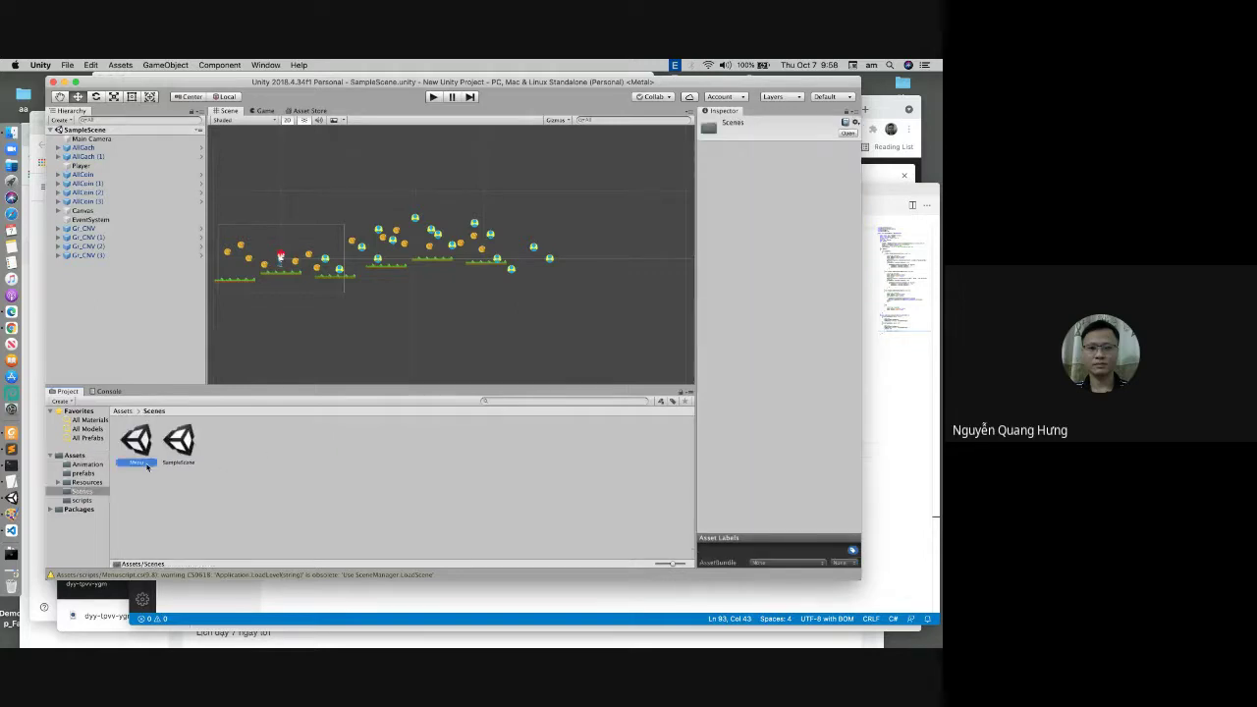
pyautogui.rightClick(146, 464)
pyautogui.click(169, 434)
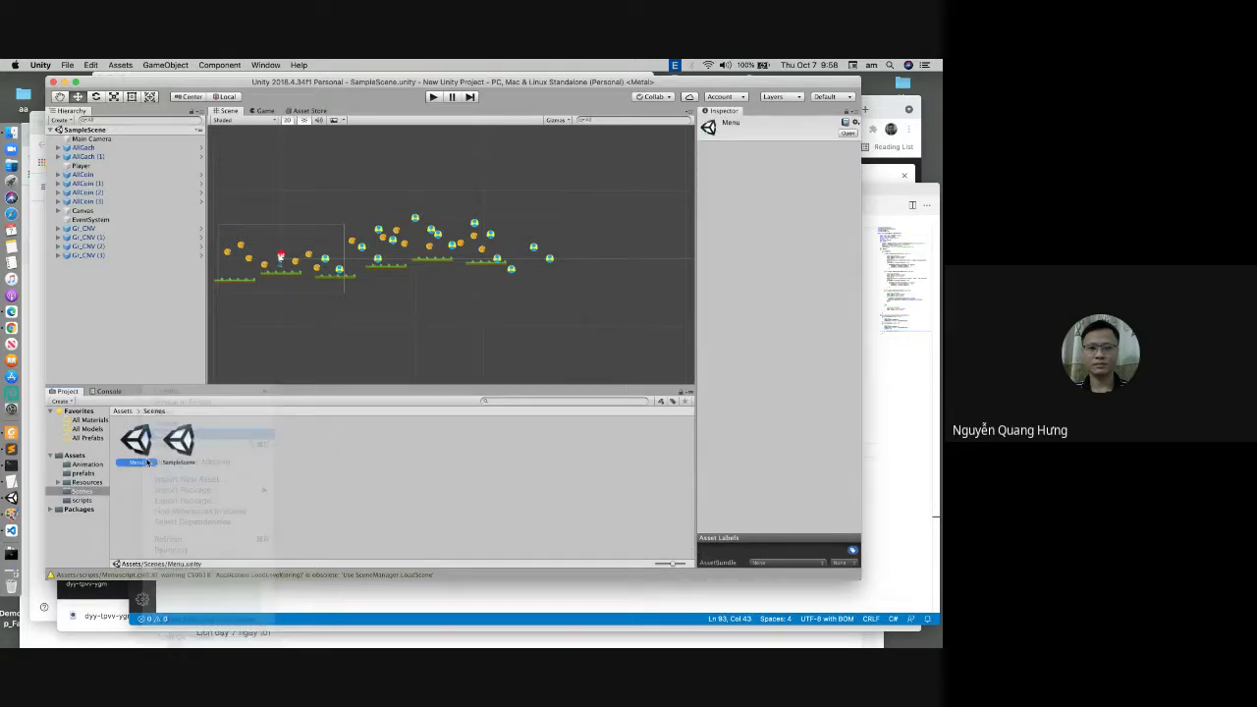
pyautogui.rightClick(137, 462)
pyautogui.click(263, 500)
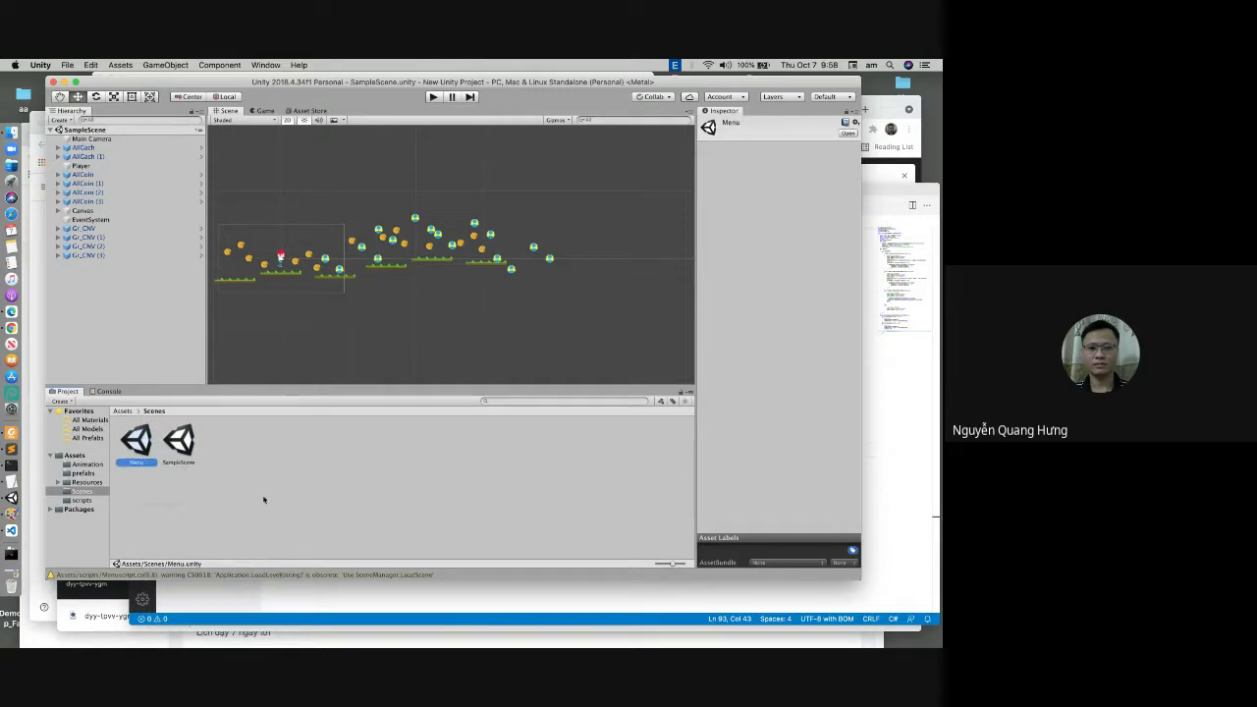
# Step: Put "Menu" inside Application.LoadLevel's quotes and save ControlPlayer.cs
pyautogui.press('super+Tab')
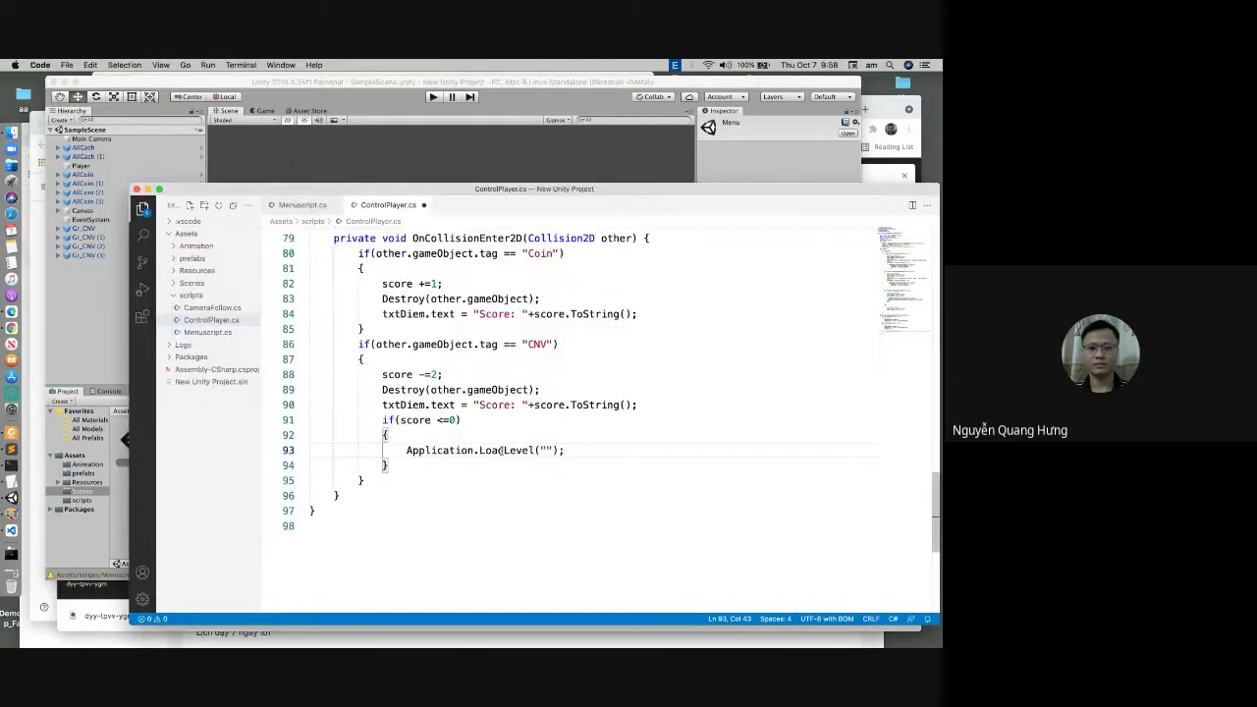
pyautogui.write('Menu')
pyautogui.press('cmd+s')
# Step: Test-run the level with Play, stop it, then open the Menu scene
pyautogui.click(517, 86)
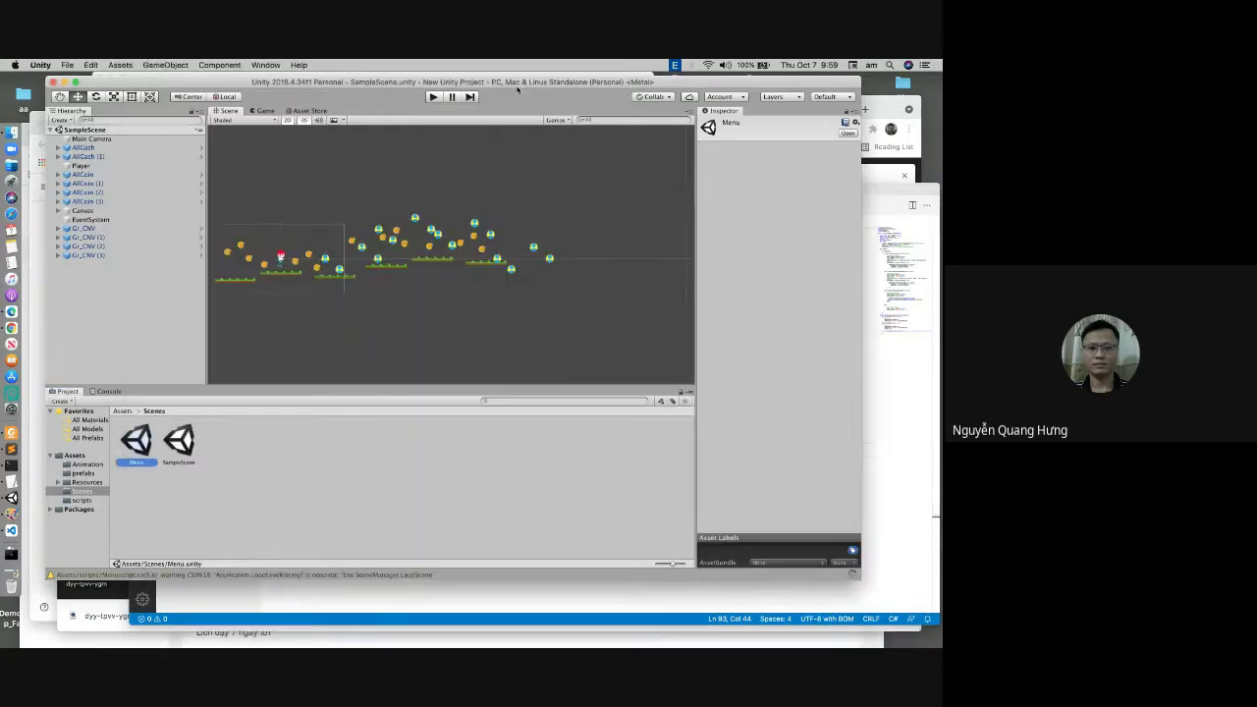
pyautogui.click(432, 98)
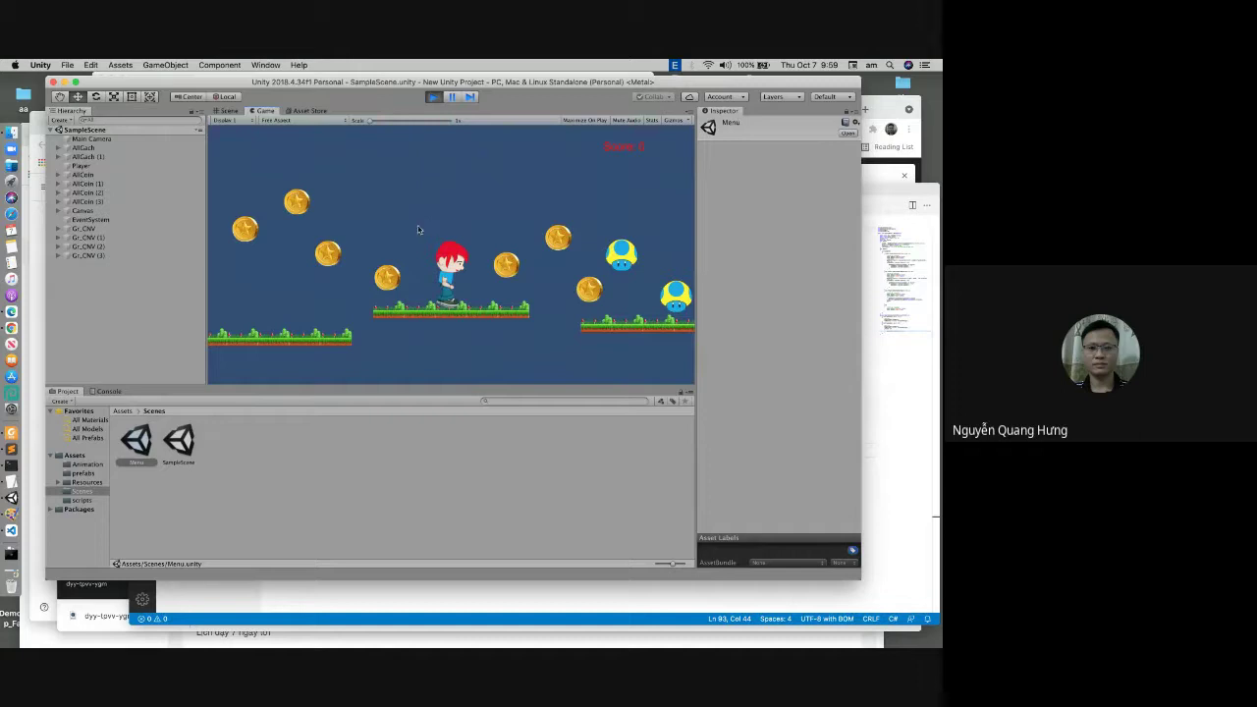
pyautogui.click(433, 96)
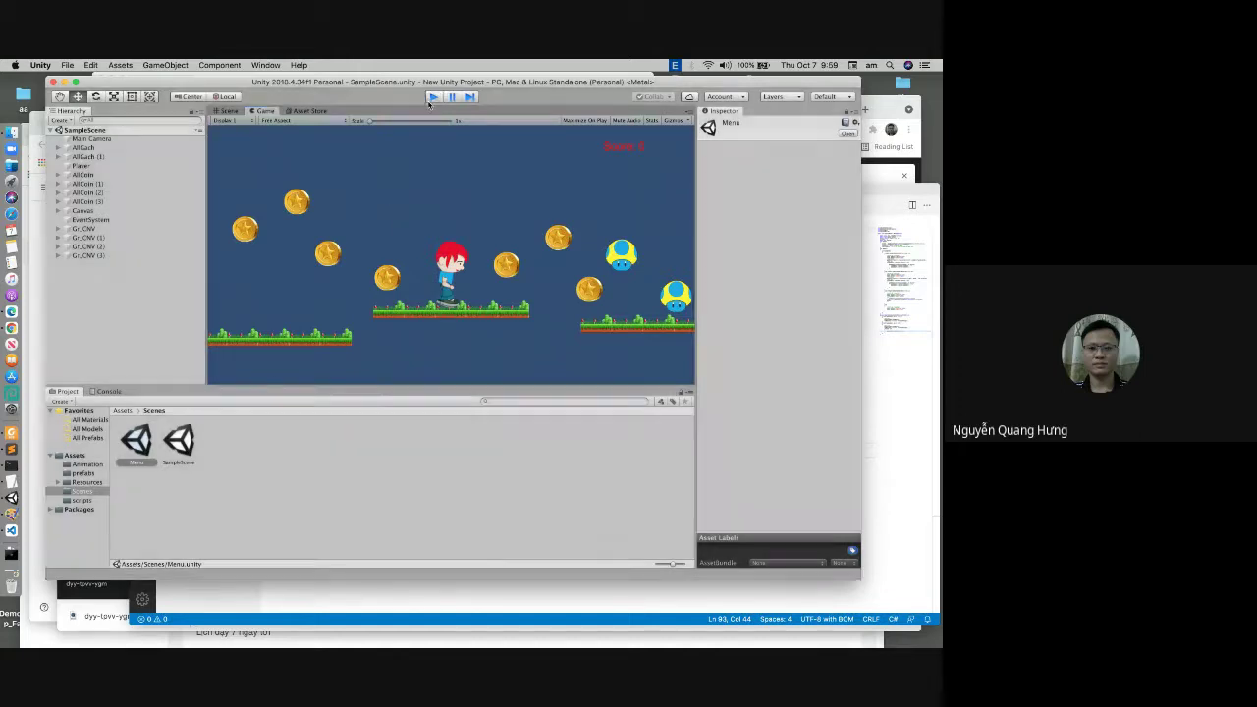
pyautogui.doubleClick(150, 440)
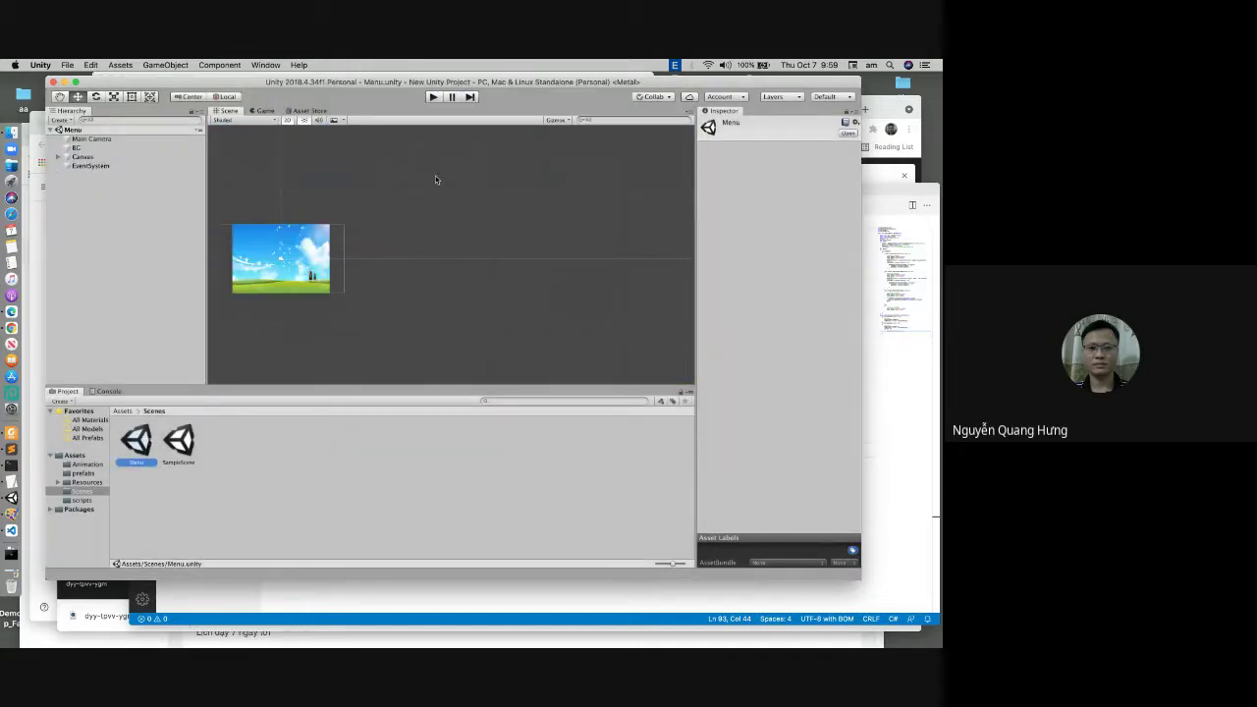
pyautogui.click(433, 96)
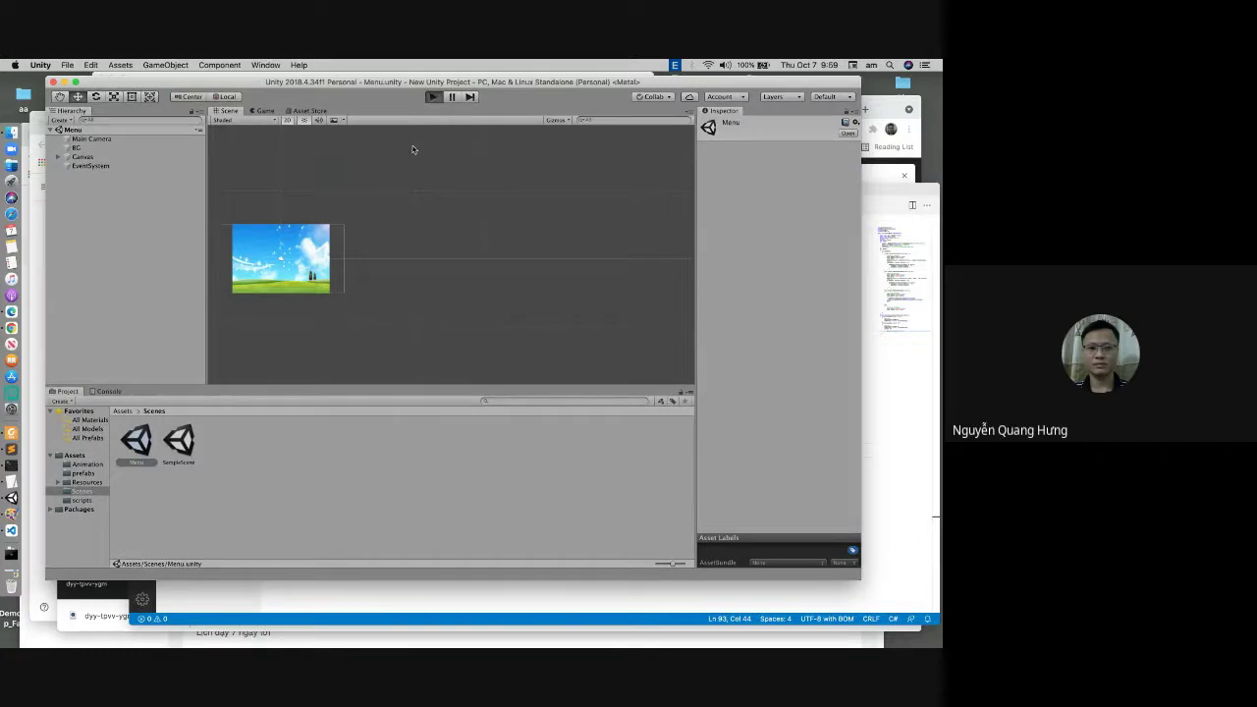
pyautogui.click(462, 313)
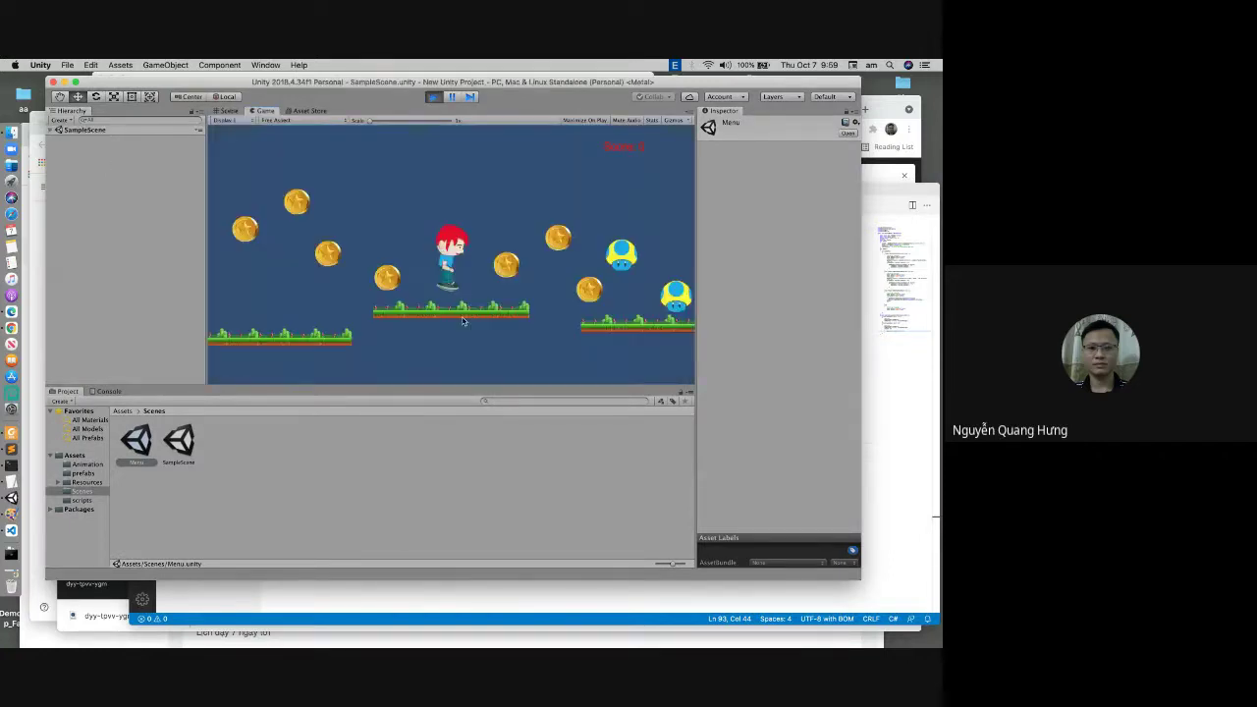
pyautogui.press('space')
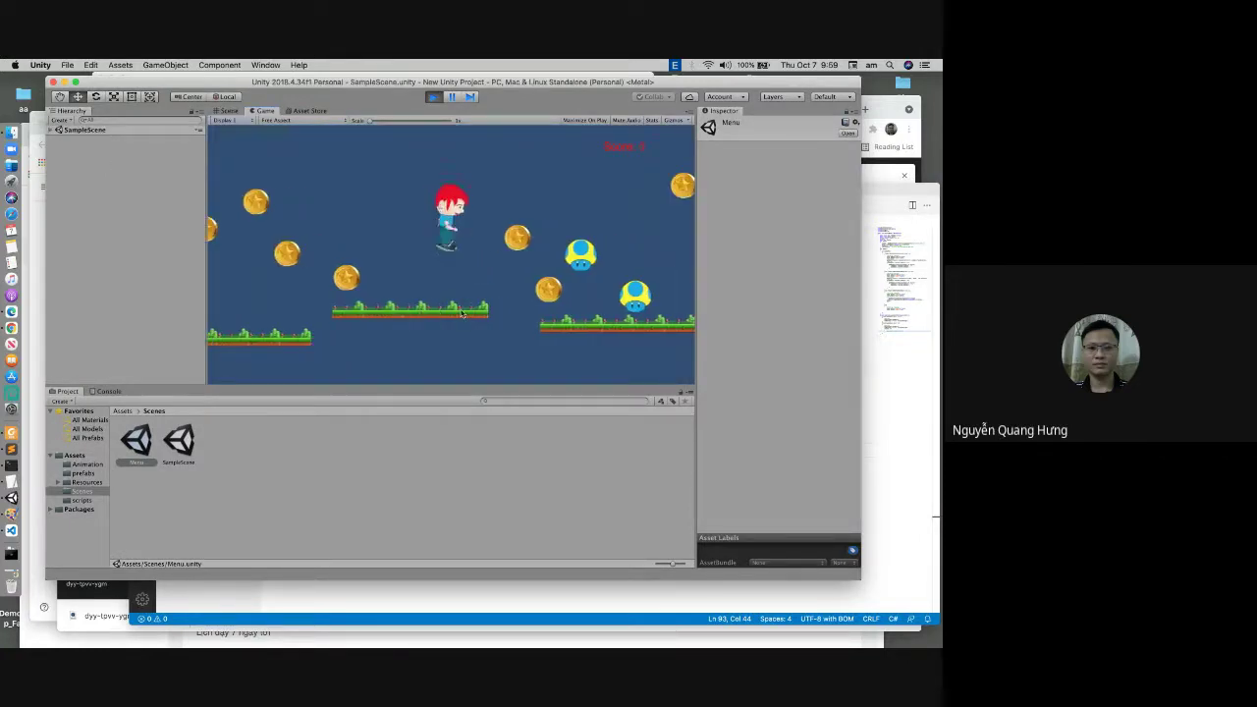
pyautogui.press('space')
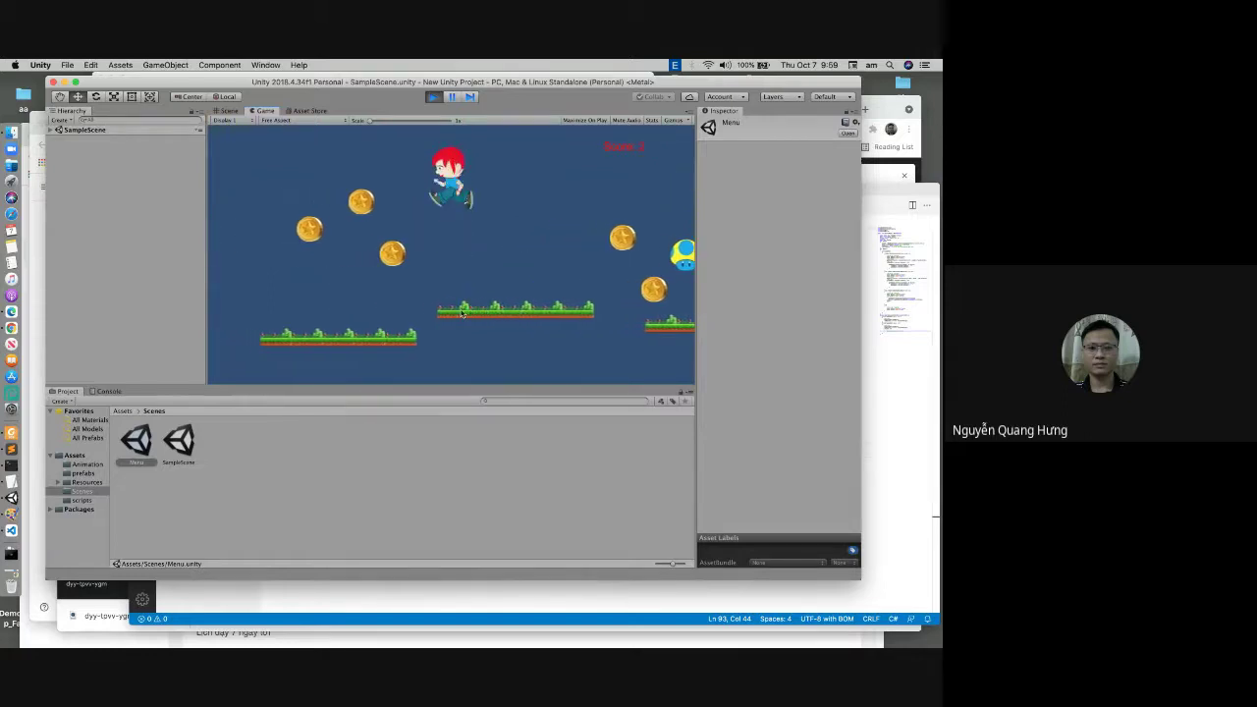
pyautogui.press('space')
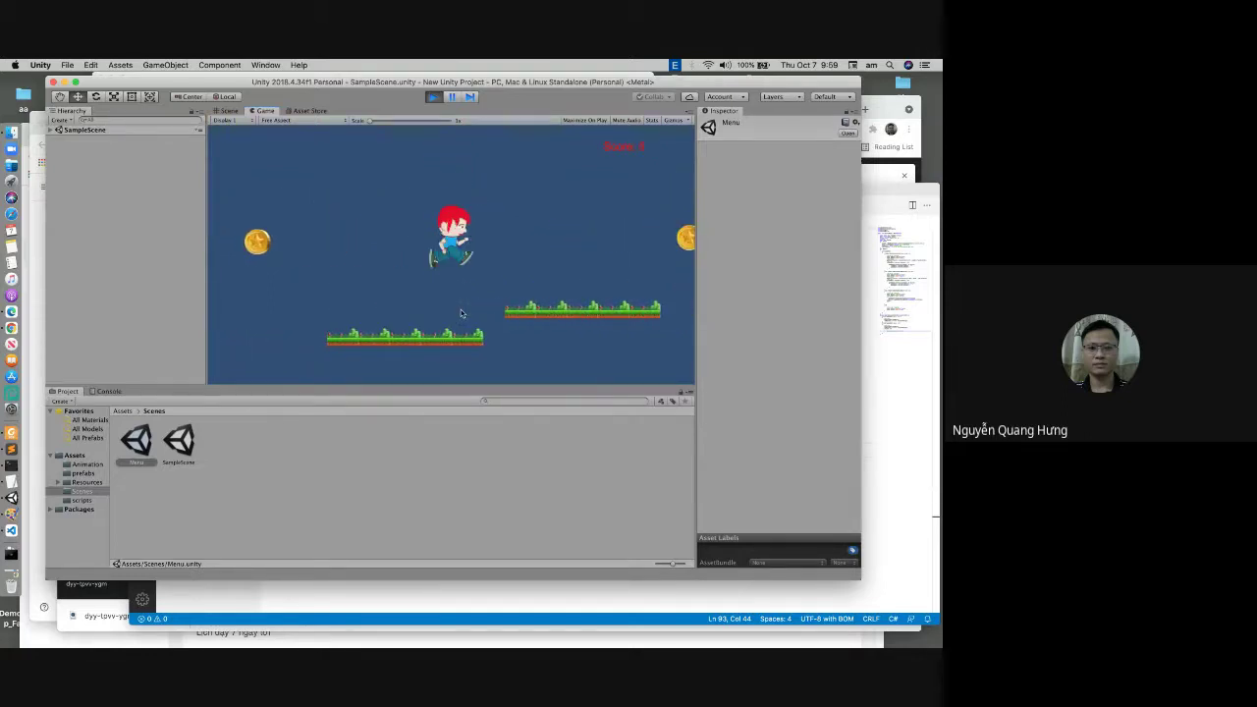
pyautogui.press('space')
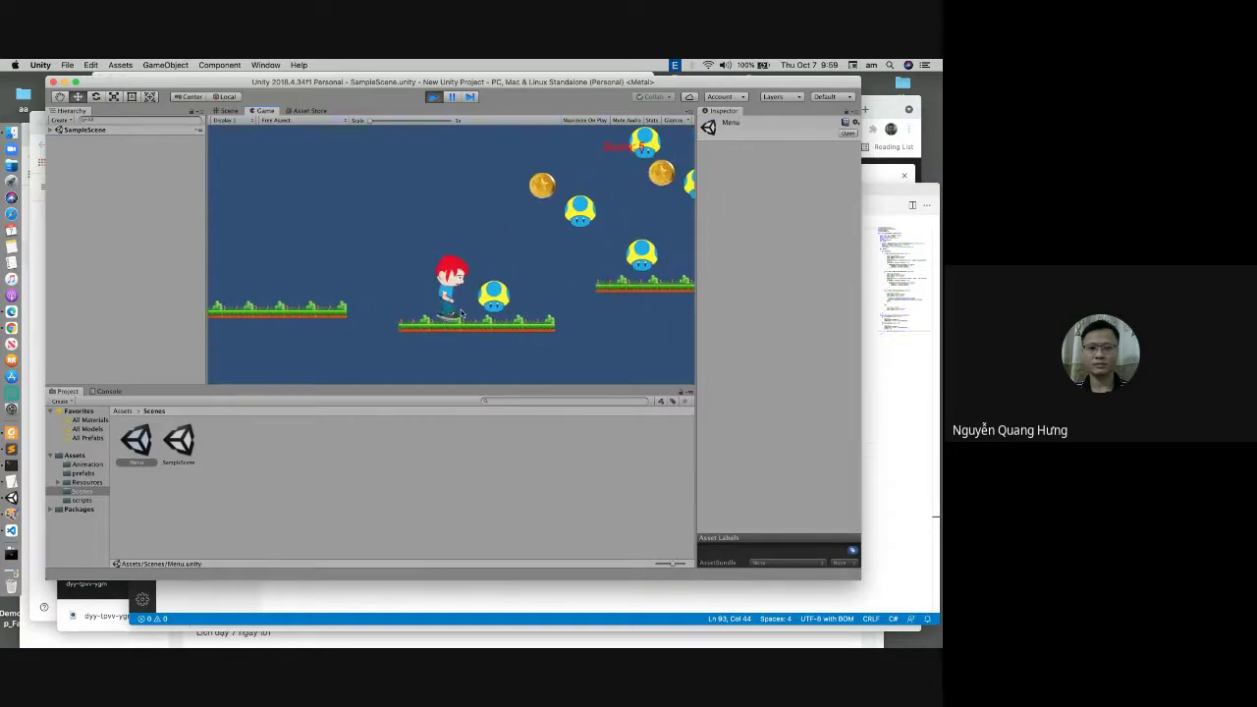
pyautogui.press('space')
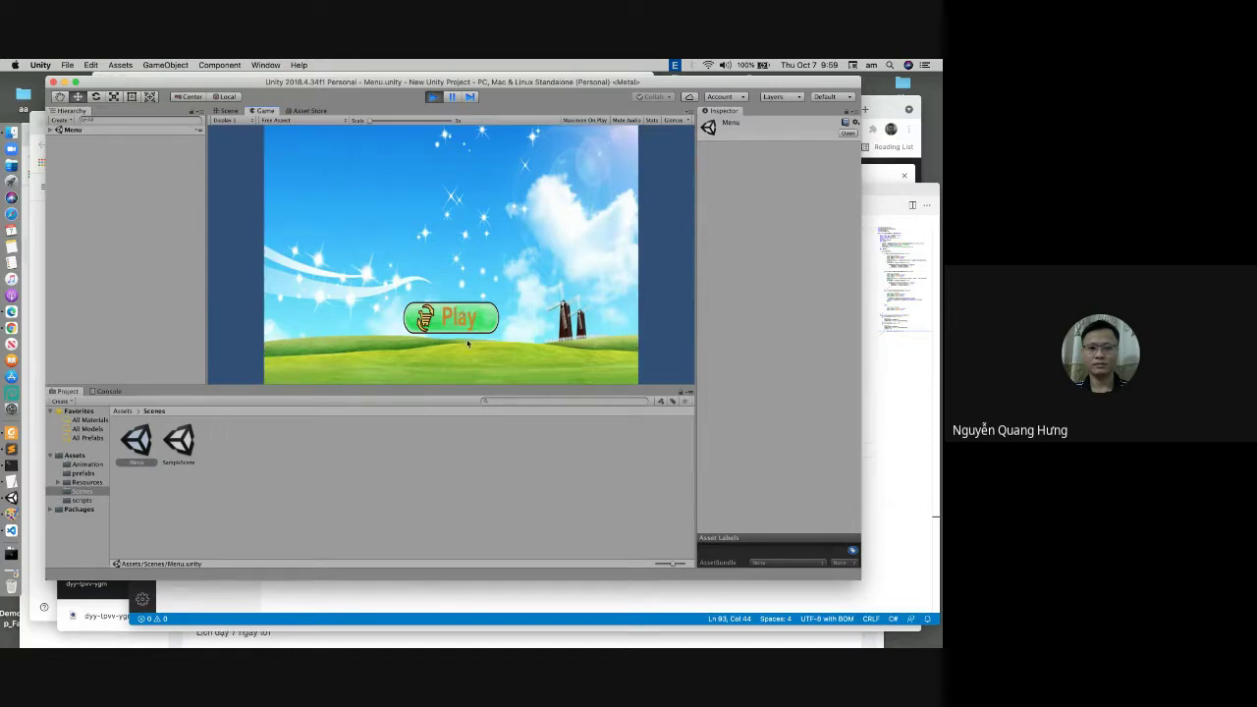
pyautogui.click(464, 322)
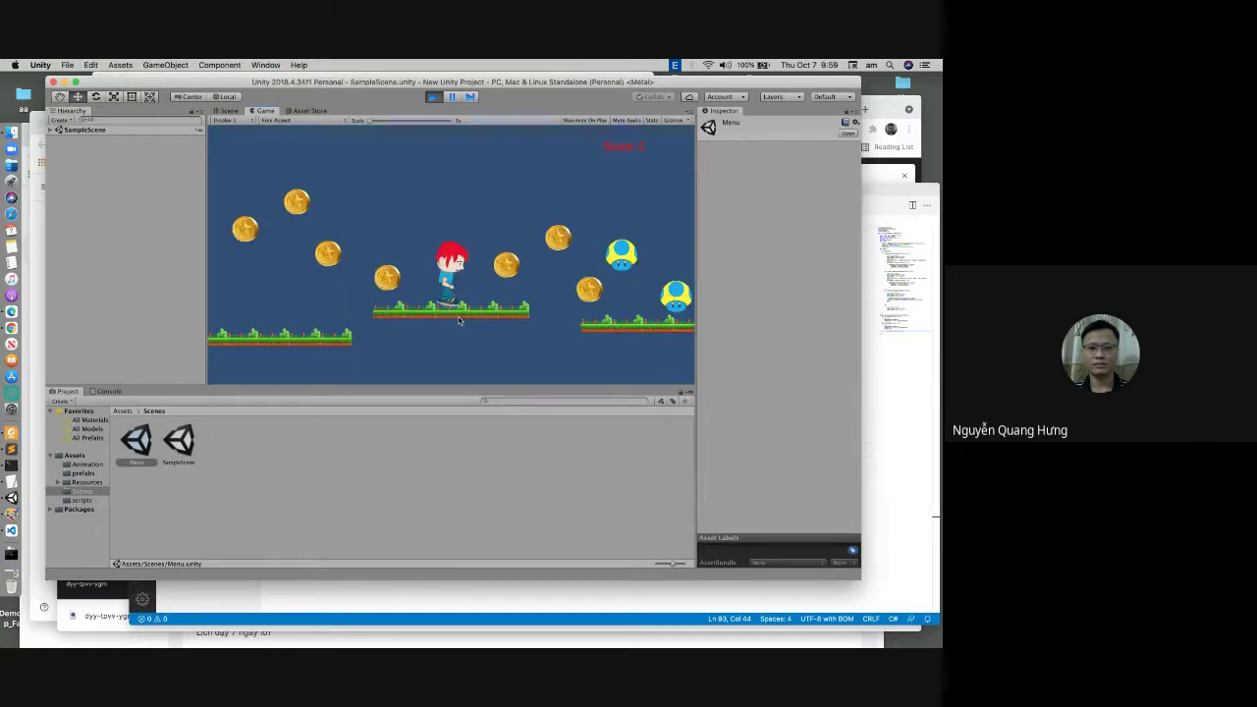
pyautogui.press('space')
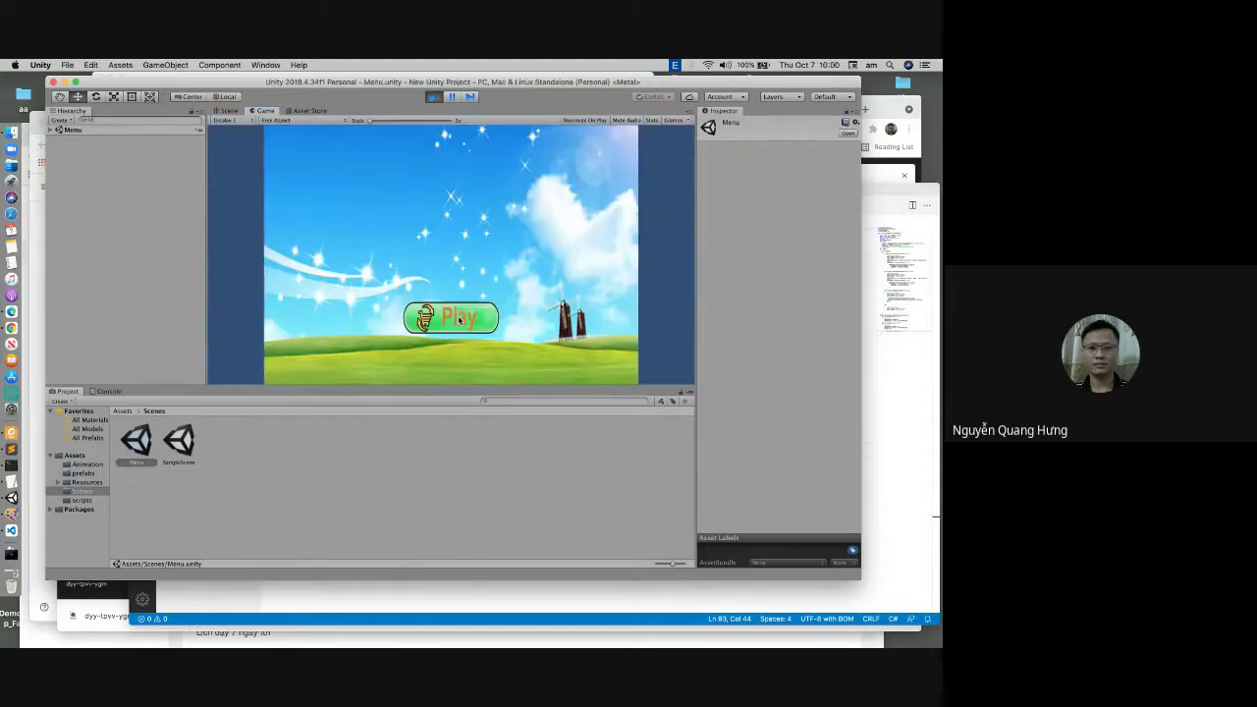
pyautogui.click(459, 320)
pyautogui.click(458, 319)
pyautogui.click(458, 319)
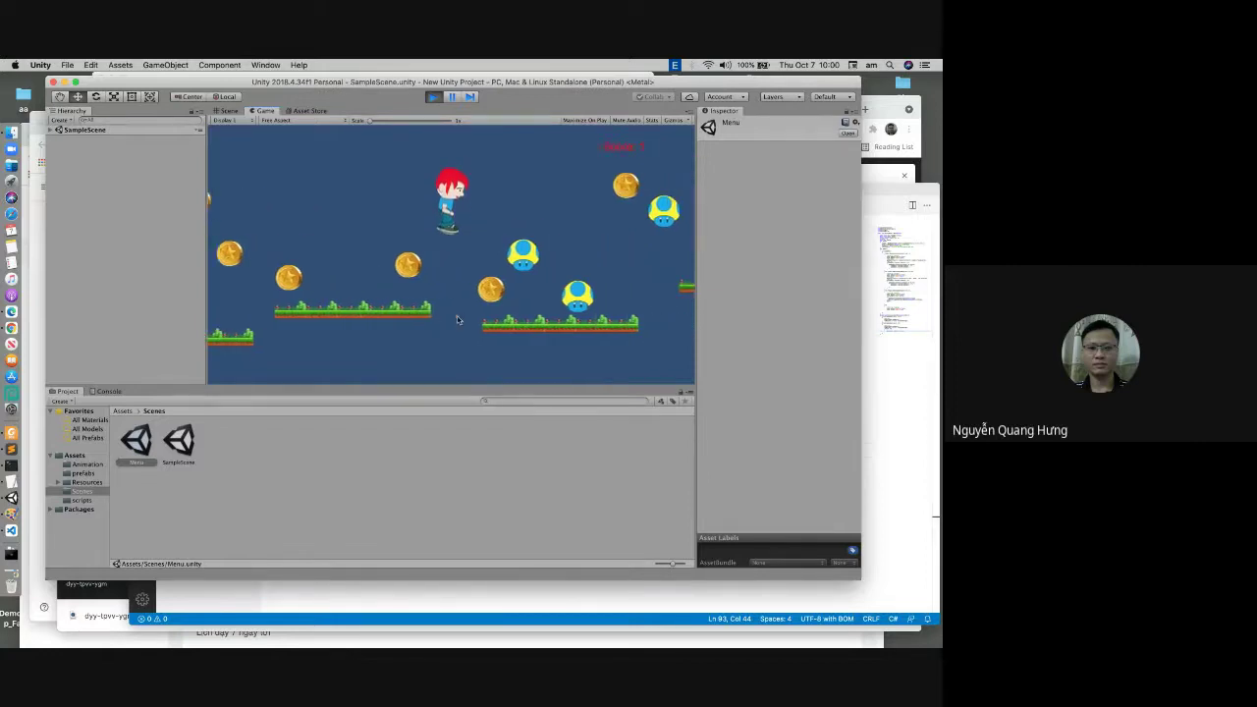
pyautogui.click(458, 319)
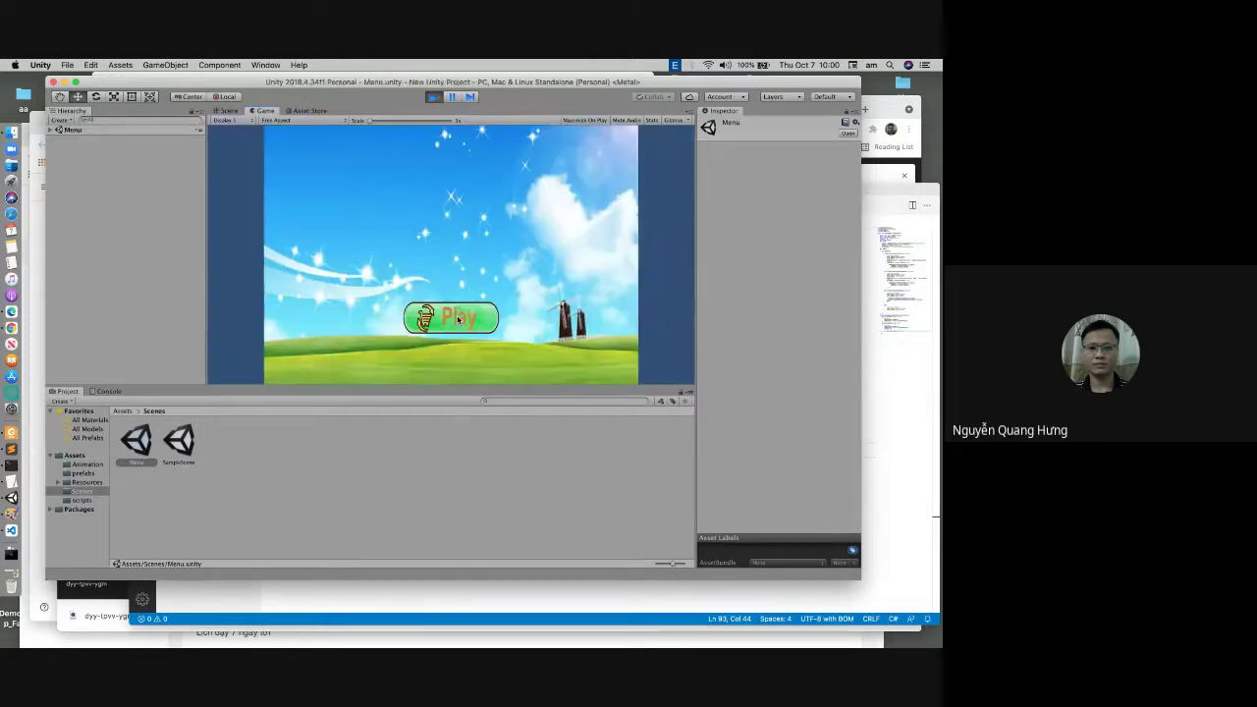
pyautogui.click(458, 319)
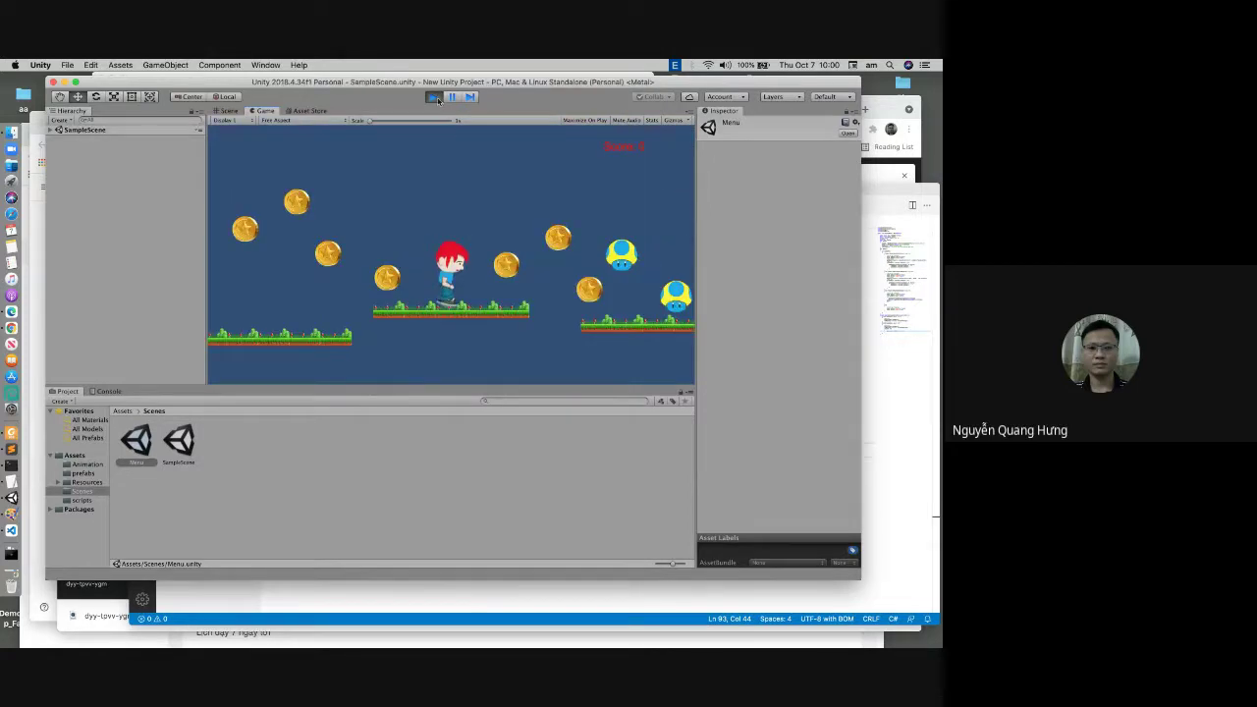
pyautogui.click(435, 97)
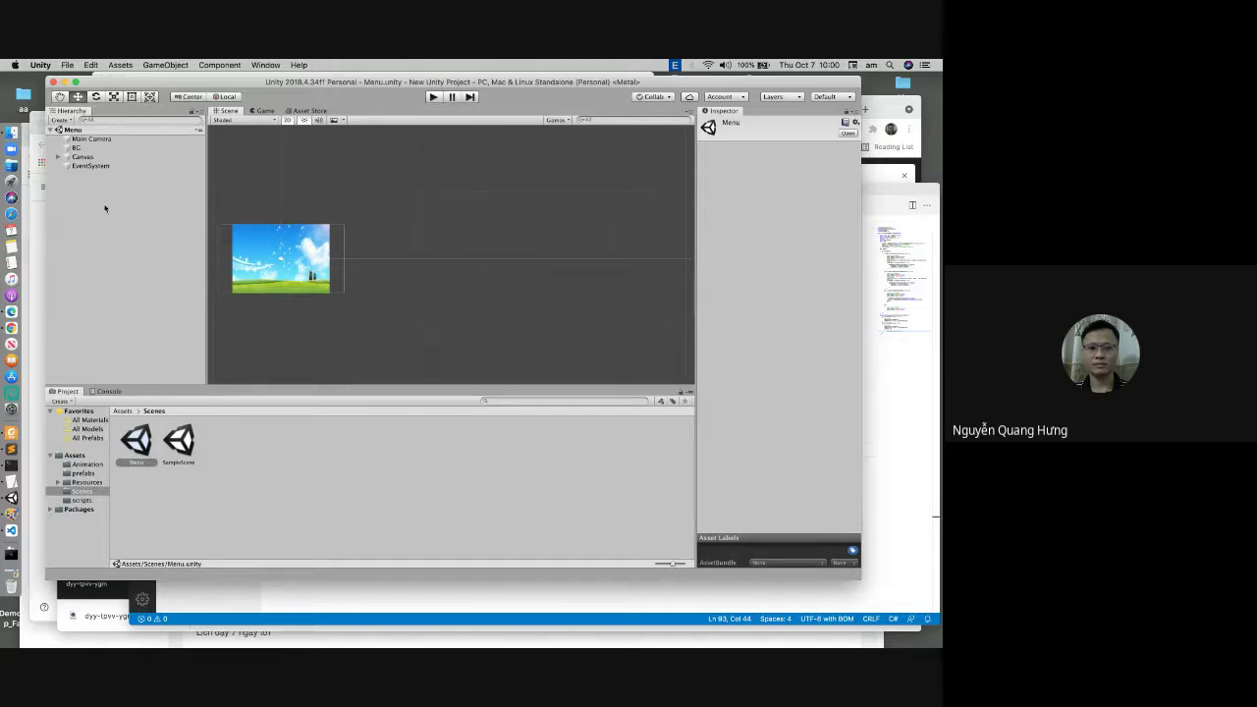
# Step: Test-run the Menu scene, trying its Play button twice, then stop
pyautogui.click(432, 97)
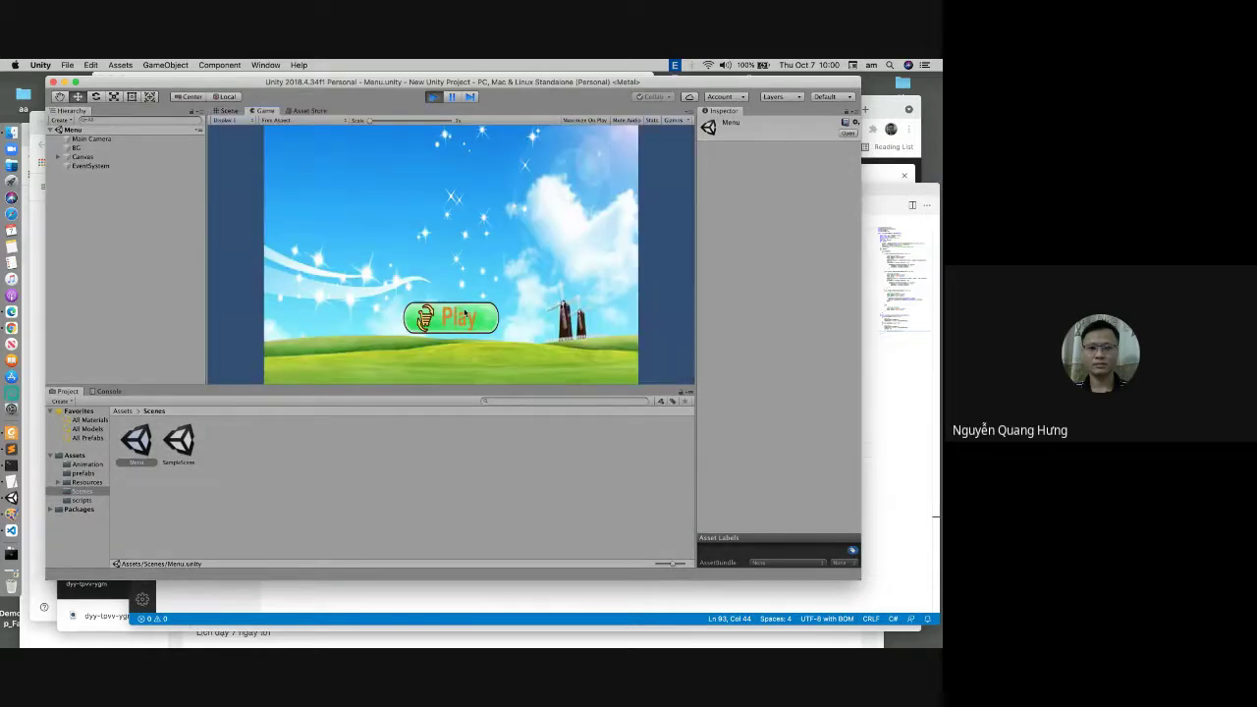
pyautogui.click(464, 313)
pyautogui.click(462, 312)
pyautogui.click(429, 98)
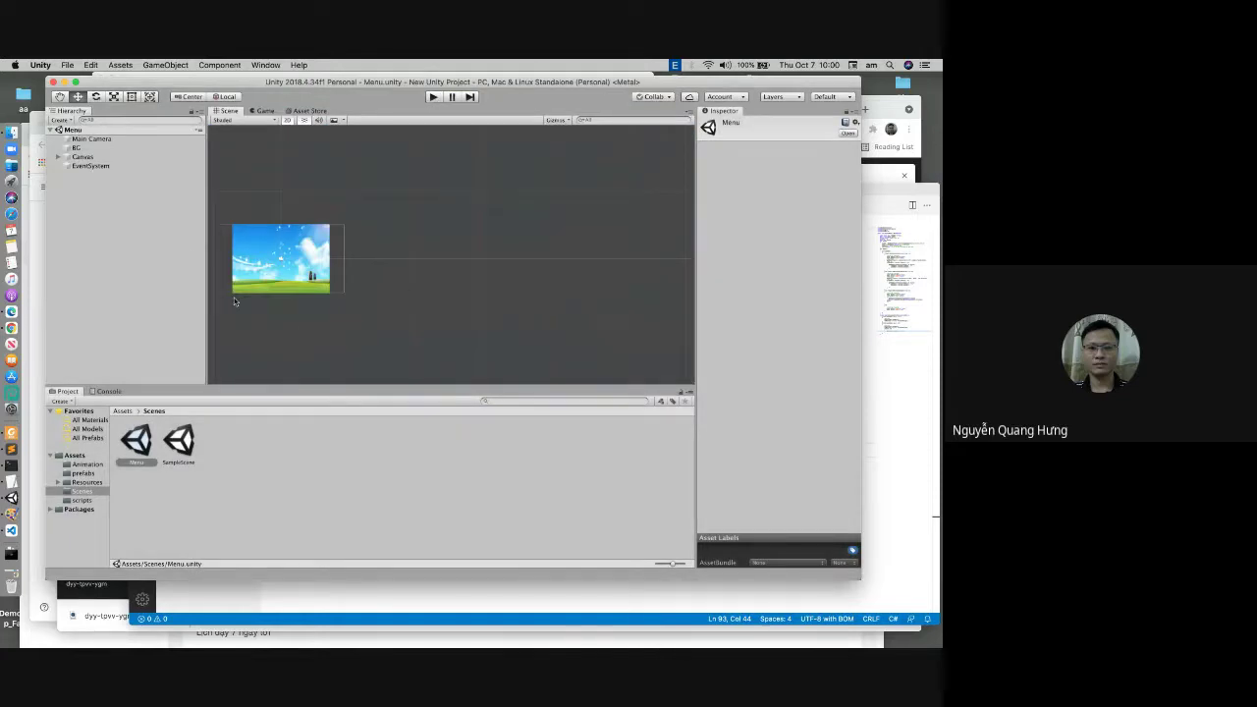
# Step: Add a UI Text element to the Canvas and position it above the Play button
pyautogui.click(164, 65)
pyautogui.moveTo(121, 66)
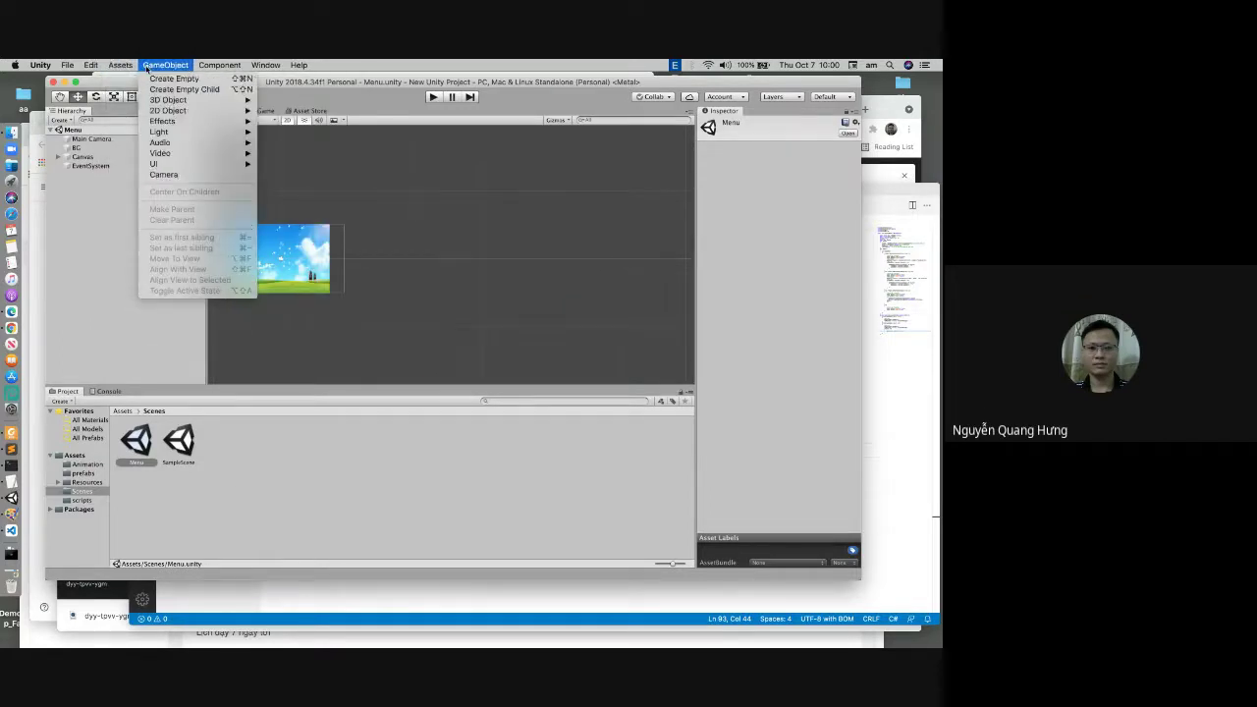
pyautogui.moveTo(169, 165)
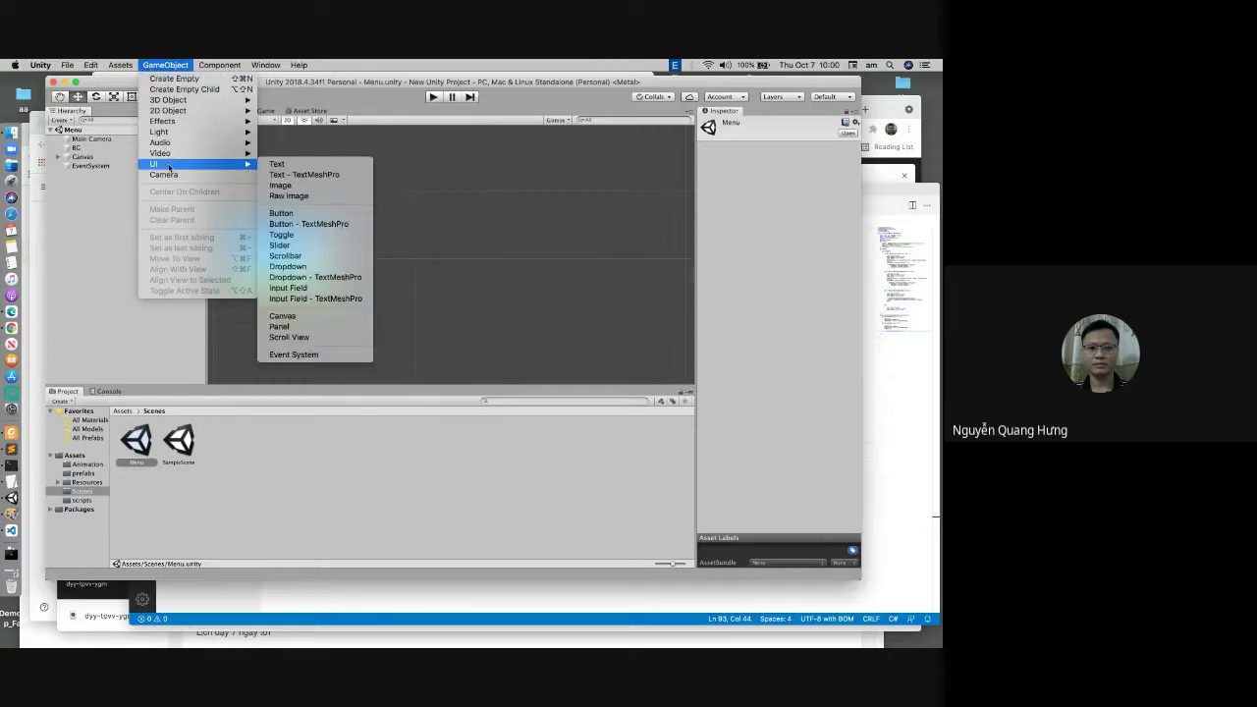
pyautogui.click(277, 164)
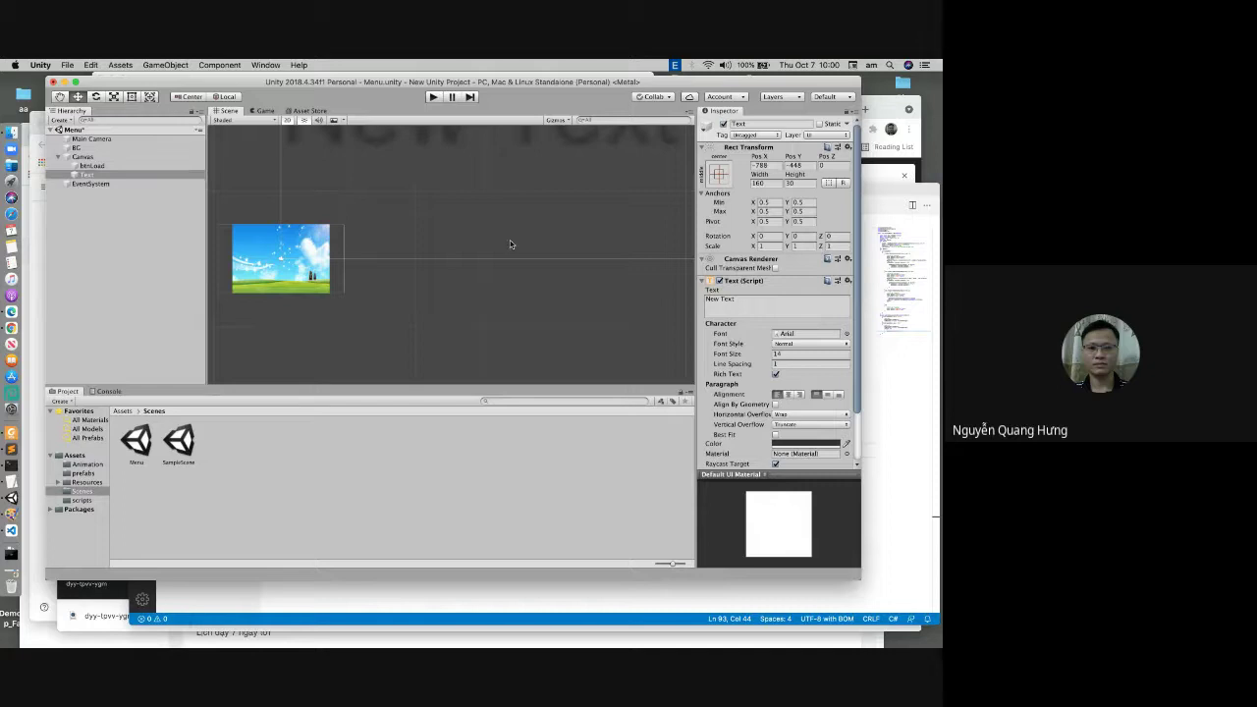
pyautogui.scroll(-3, 510, 239)
pyautogui.scroll(-3, 509, 240)
pyautogui.moveTo(567, 233); pyautogui.dragTo(372, 271, button='middle')
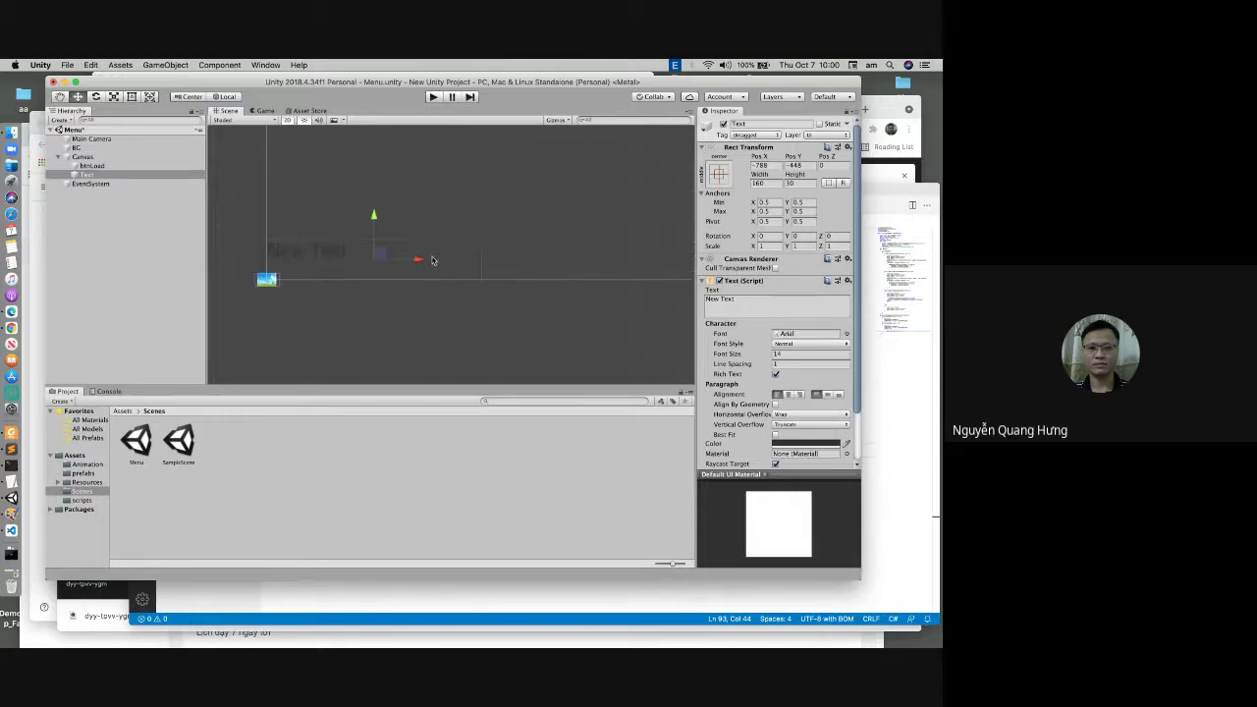
pyautogui.moveTo(434, 261); pyautogui.dragTo(601, 258)
pyautogui.scroll(-3, 597, 259)
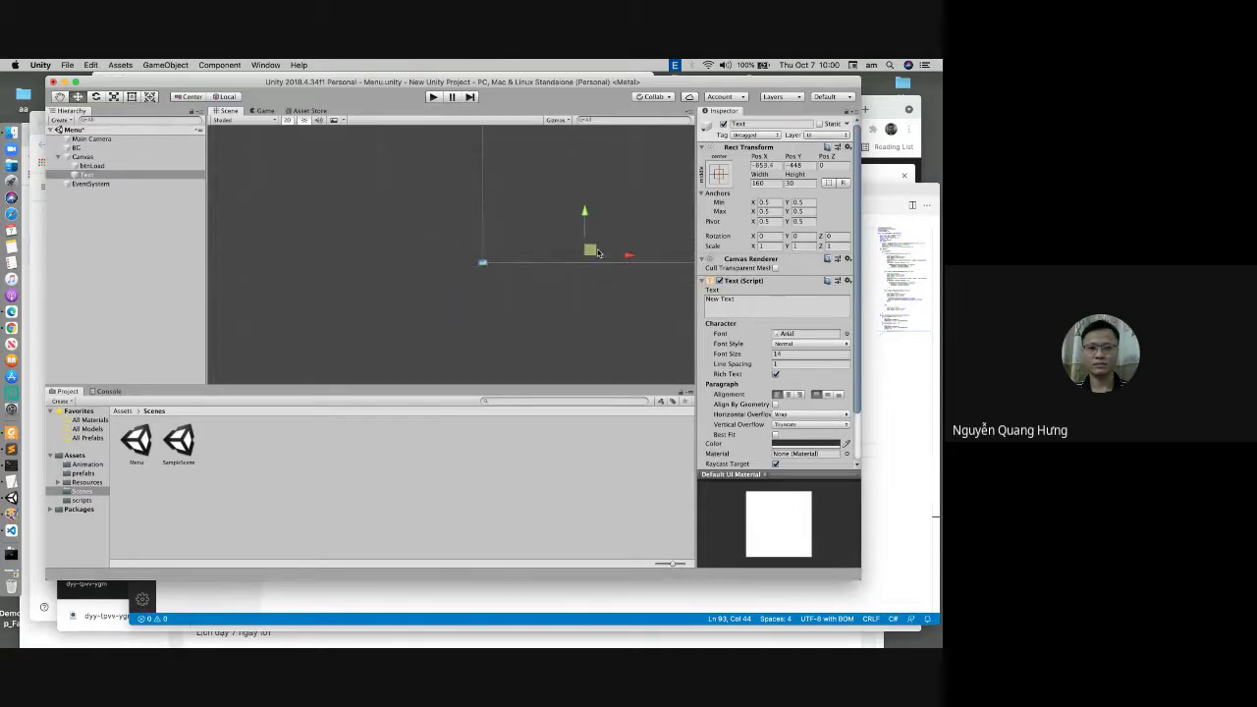
pyautogui.moveTo(589, 255); pyautogui.dragTo(481, 281, button='middle')
pyautogui.scroll(-2, 480, 281)
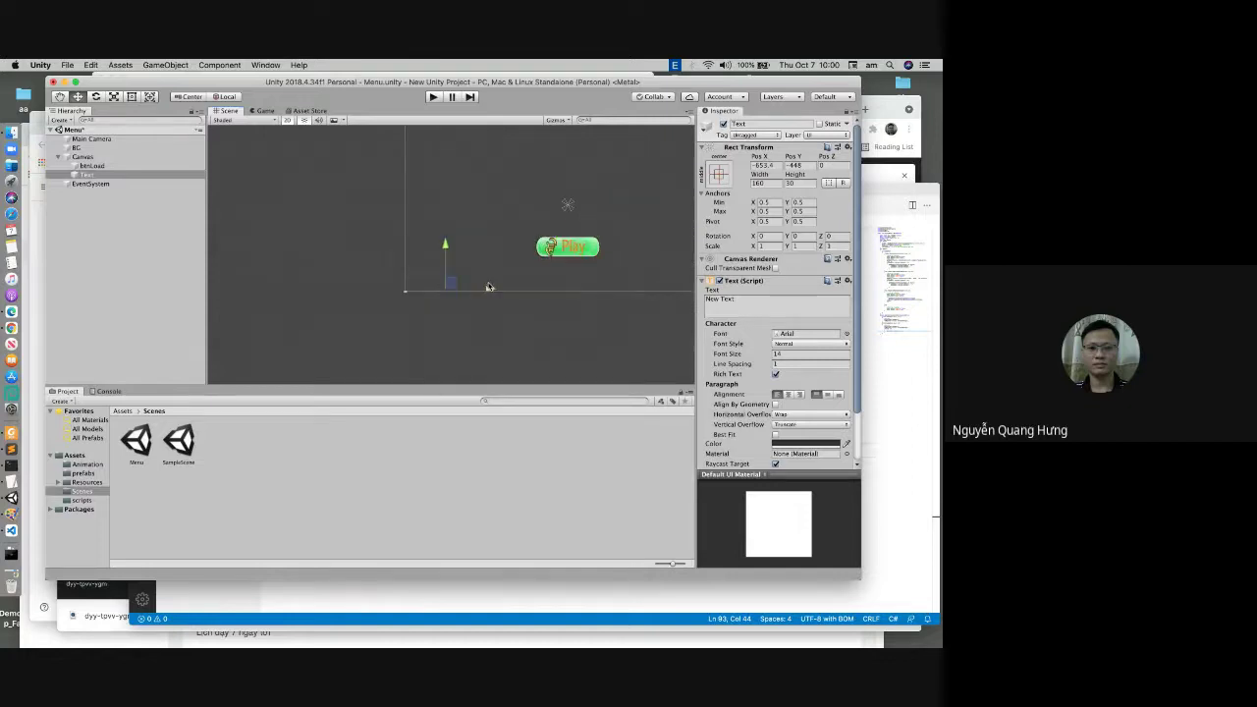
pyautogui.moveTo(454, 248)
pyautogui.mouseDown()
pyautogui.moveTo(470, 167)
pyautogui.moveTo(613, 208)
pyautogui.mouseUp()
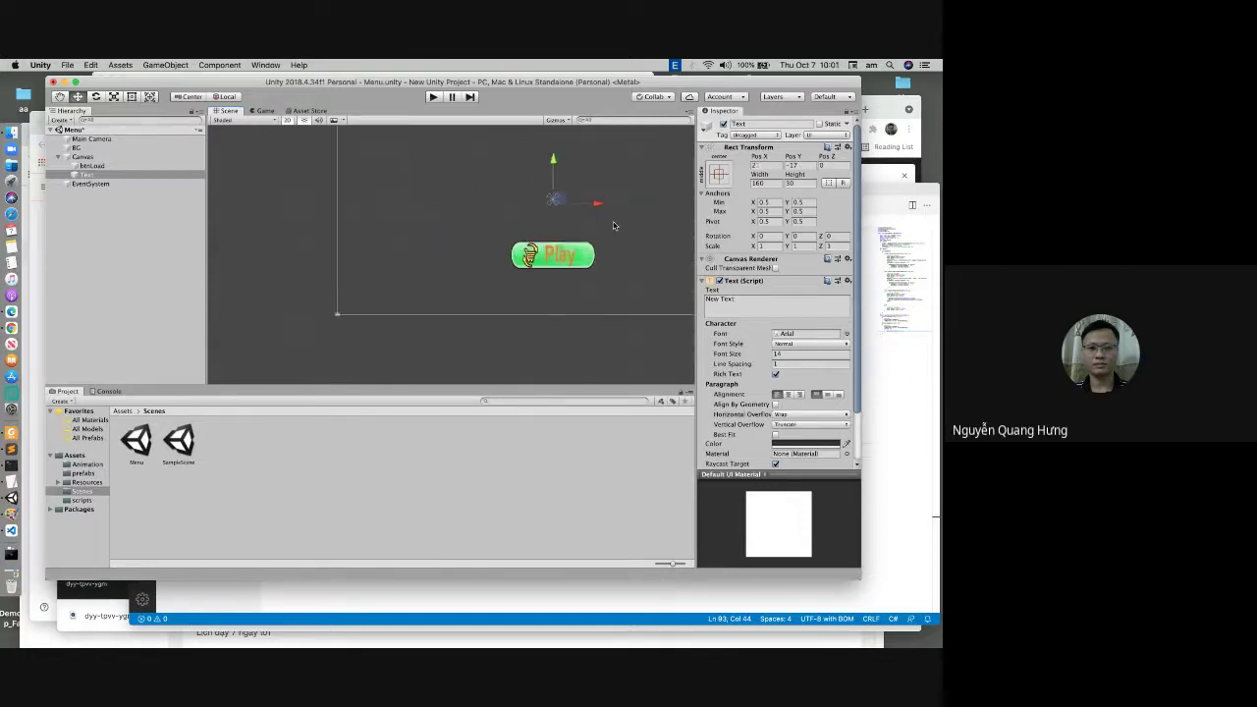
pyautogui.scroll(2, 613, 221)
pyautogui.moveTo(613, 221); pyautogui.dragTo(557, 262, button='middle')
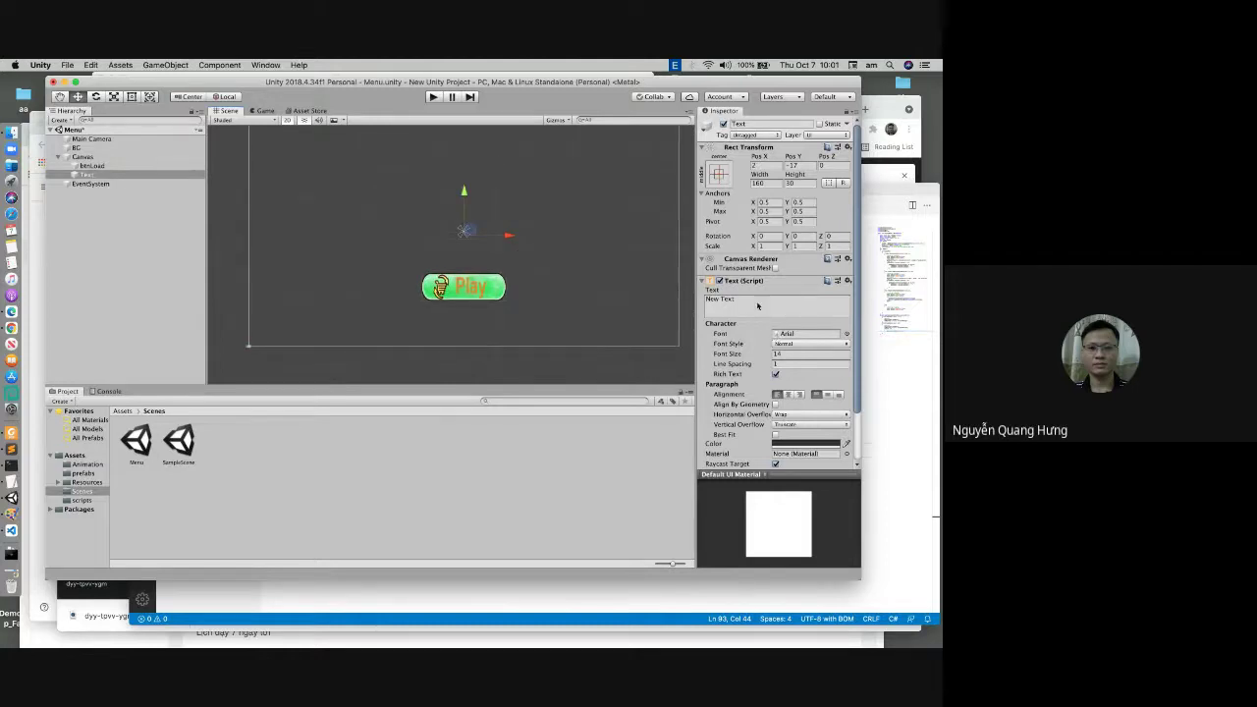
# Step: Change the text to Game Over and set Font Size to 50
pyautogui.moveTo(758, 307); pyautogui.dragTo(691, 297)
pyautogui.write('Game')
pyautogui.write(' Over')
pyautogui.click(797, 353)
pyautogui.write('50')
pyautogui.click(84, 158)
# Step: Enlarge and widen the Game Over text box with the Rect tool
pyautogui.click(119, 174)
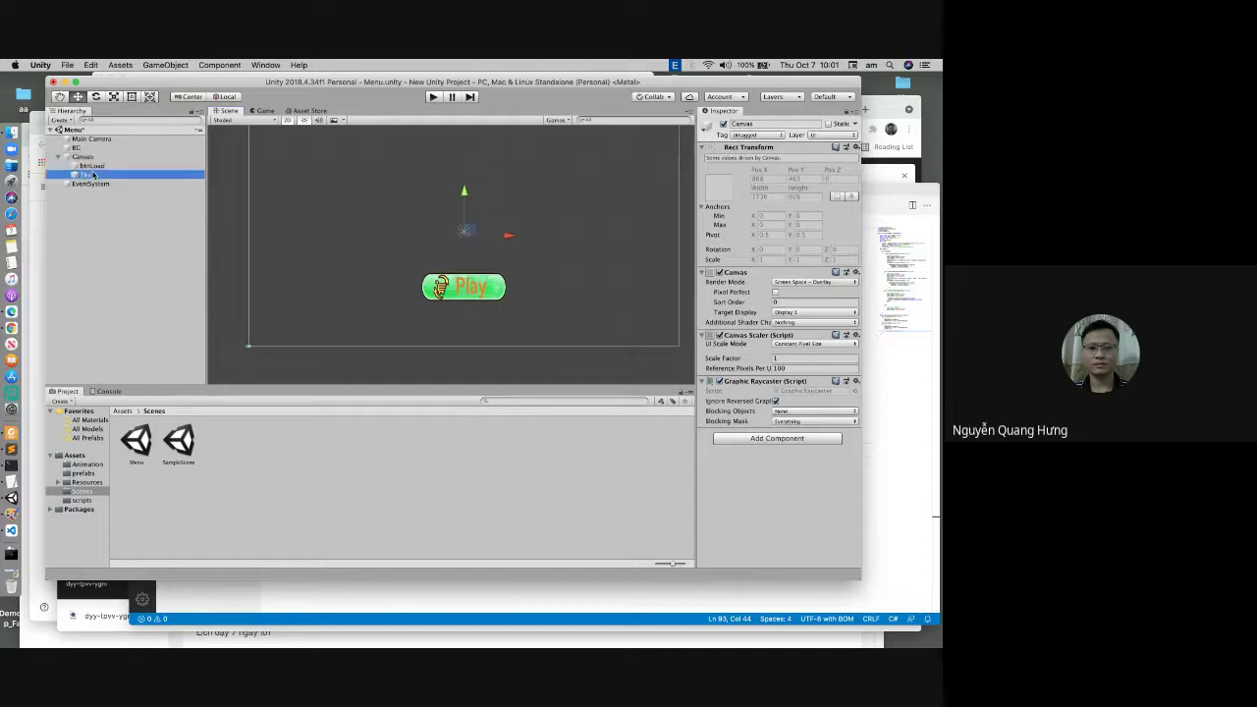
pyautogui.click(134, 97)
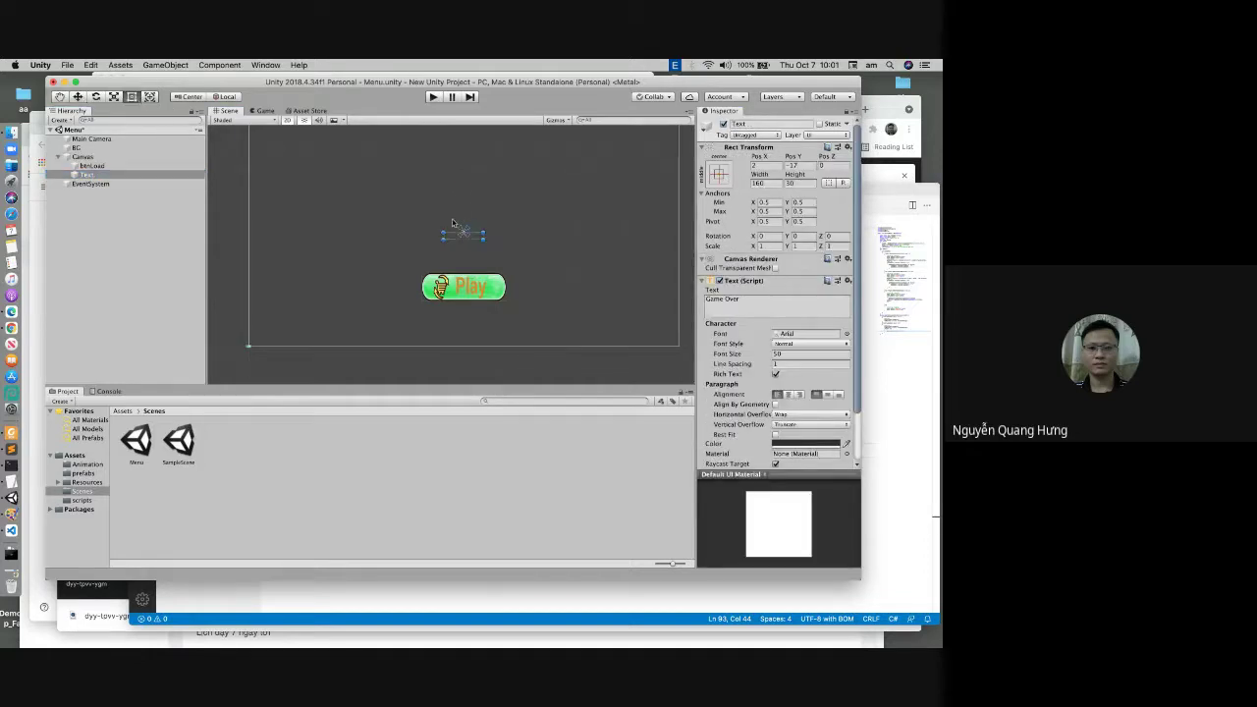
pyautogui.moveTo(482, 231); pyautogui.dragTo(491, 193)
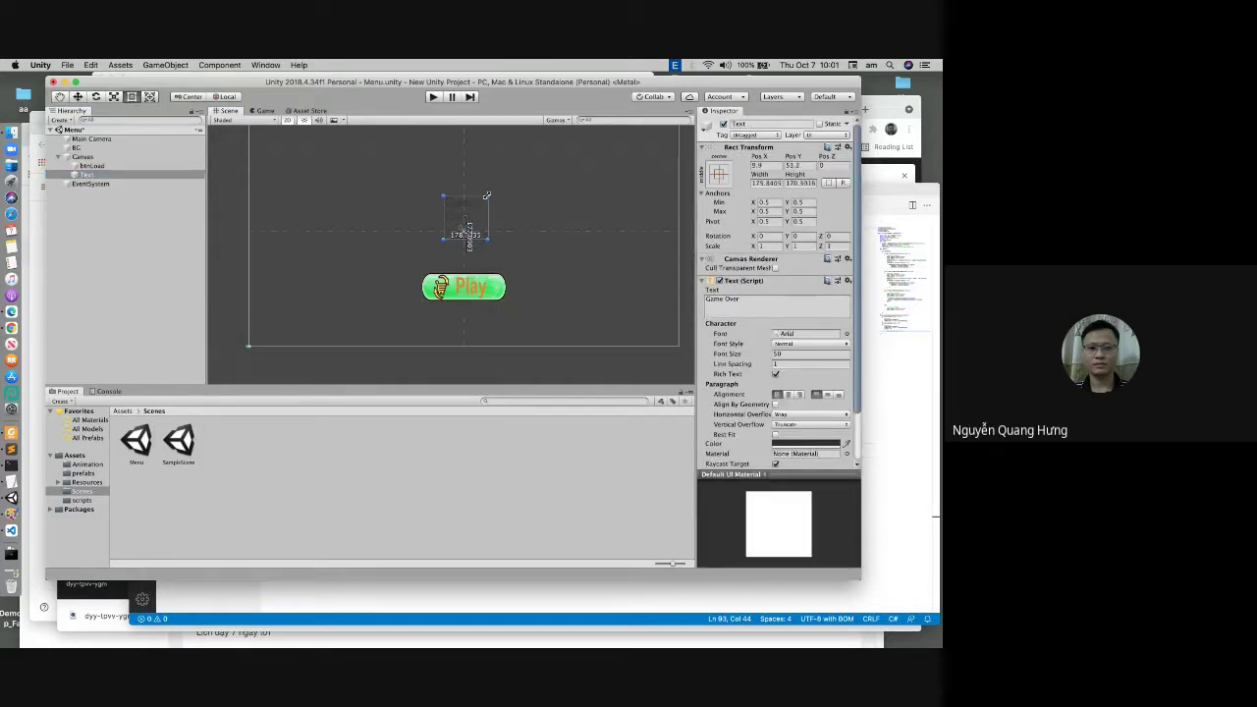
pyautogui.moveTo(491, 241); pyautogui.dragTo(553, 266)
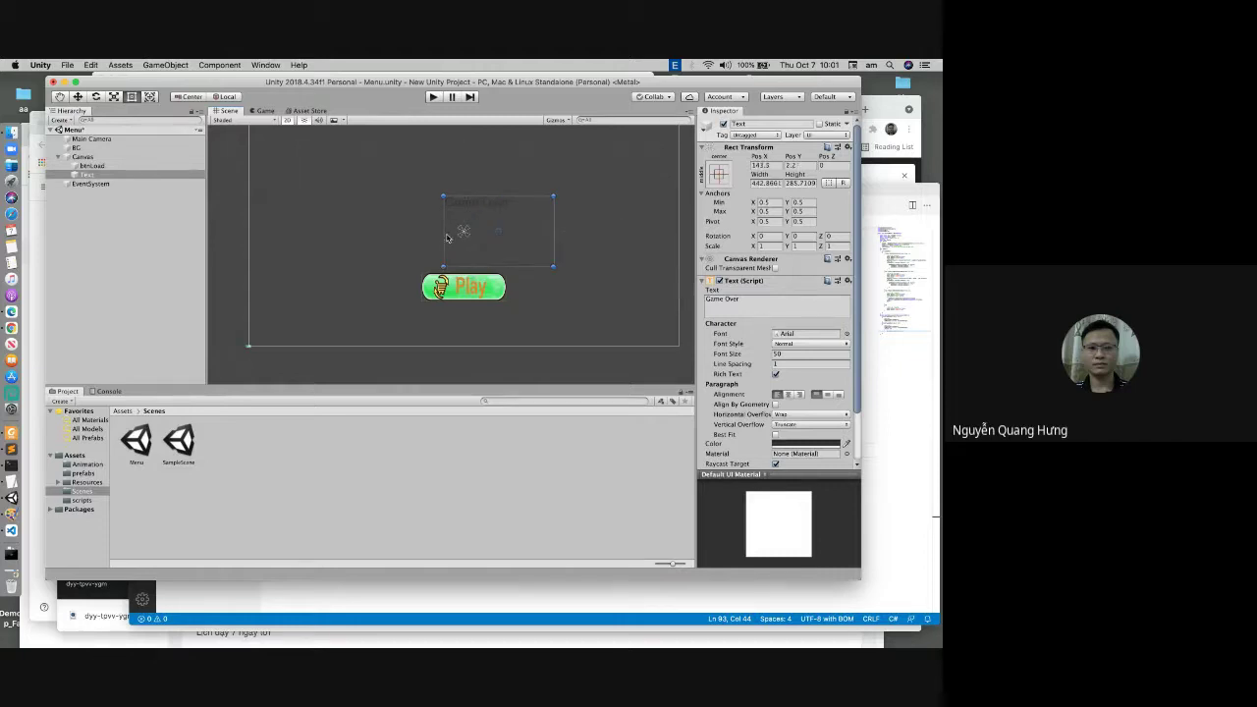
pyautogui.moveTo(442, 233); pyautogui.dragTo(390, 233)
# Step: Make the Game Over text bold and give it a reddish colour
pyautogui.click(815, 345)
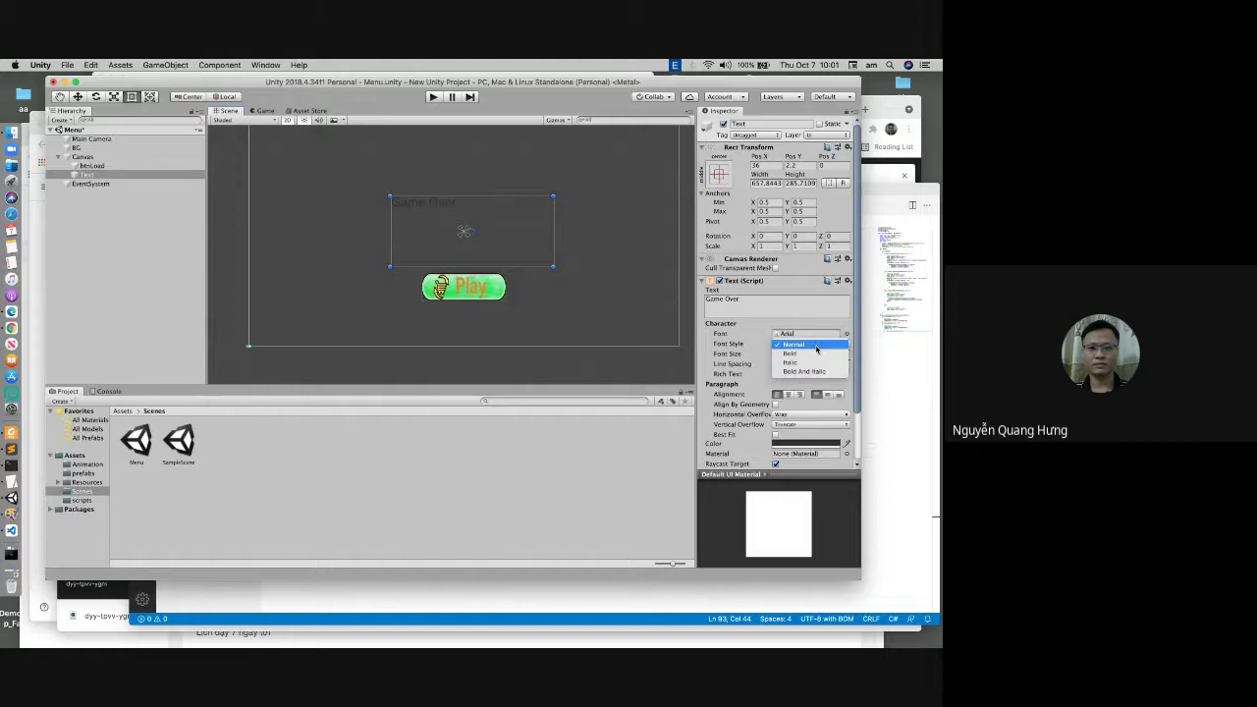
pyautogui.click(800, 354)
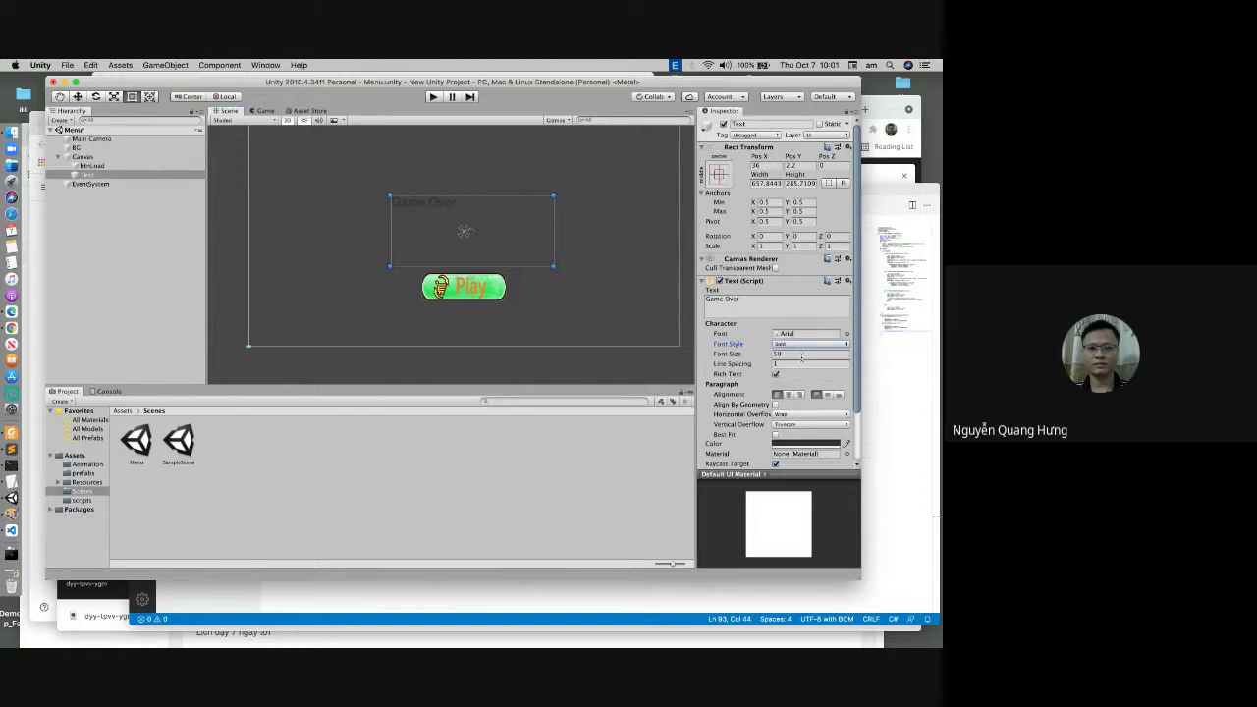
pyautogui.click(794, 443)
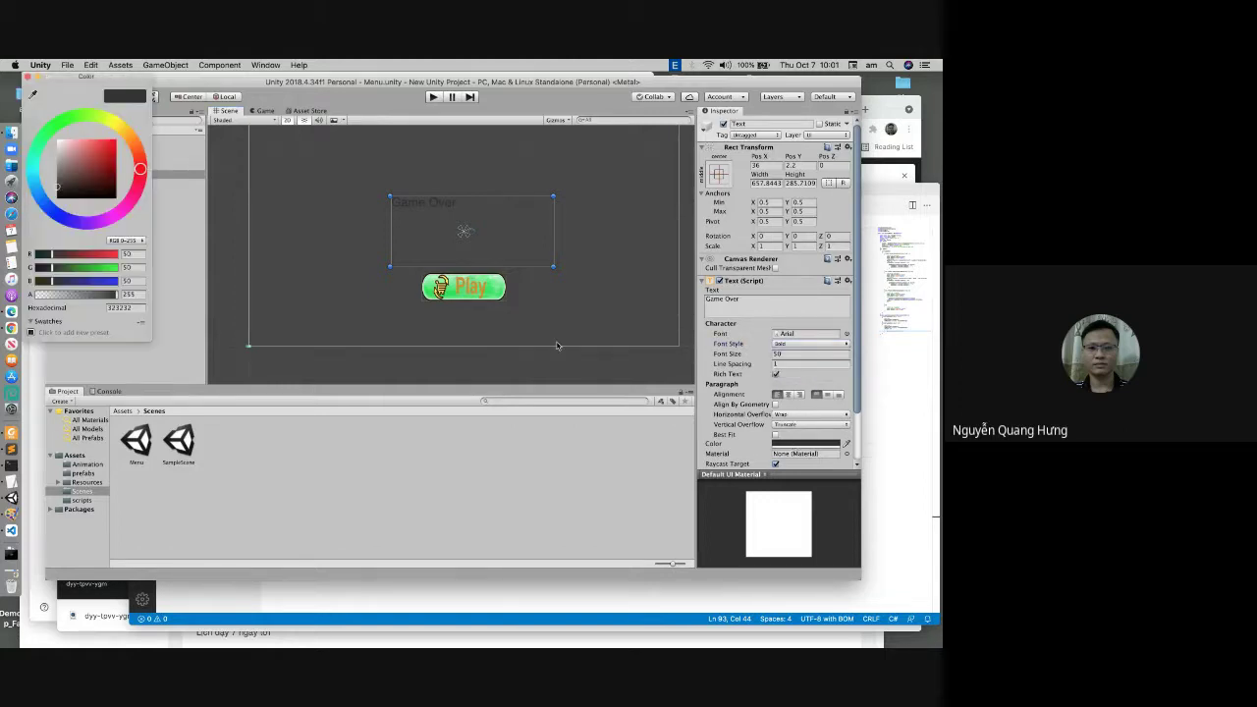
pyautogui.click(92, 162)
pyautogui.click(629, 261)
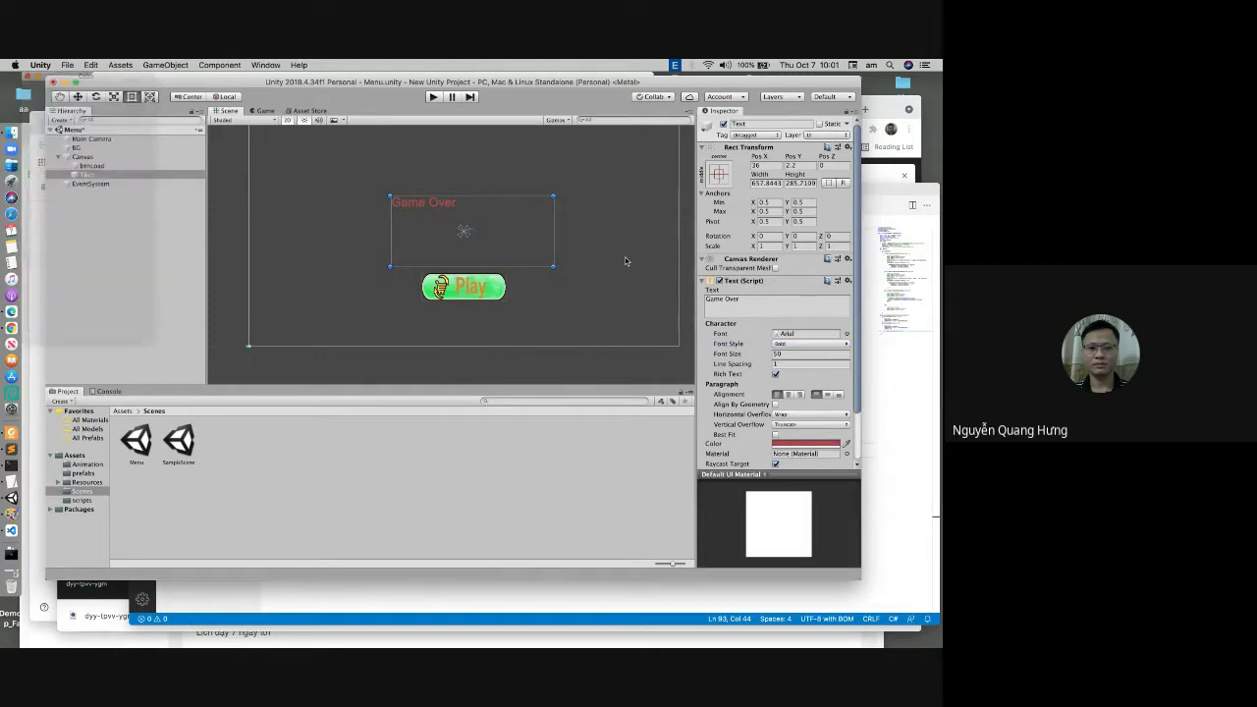
# Step: Centre-align the Game Over text and centre its box horizontally above the Play button
pyautogui.click(789, 394)
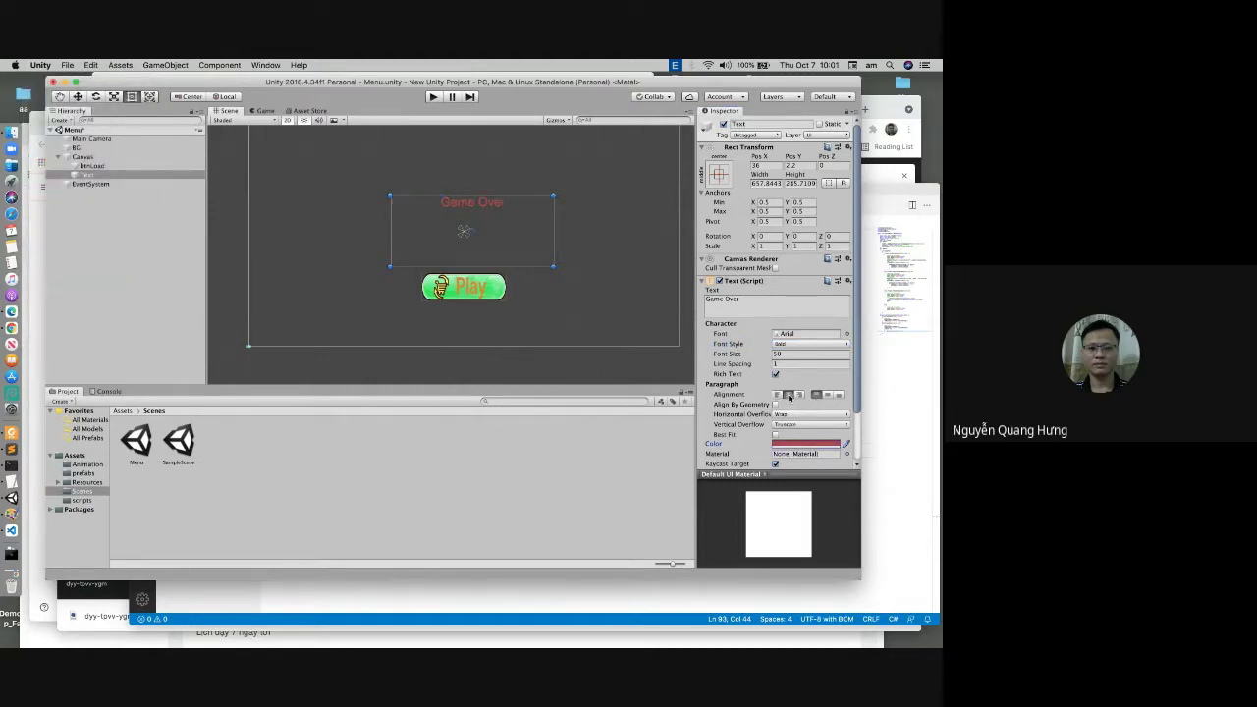
pyautogui.moveTo(522, 229); pyautogui.dragTo(508, 232)
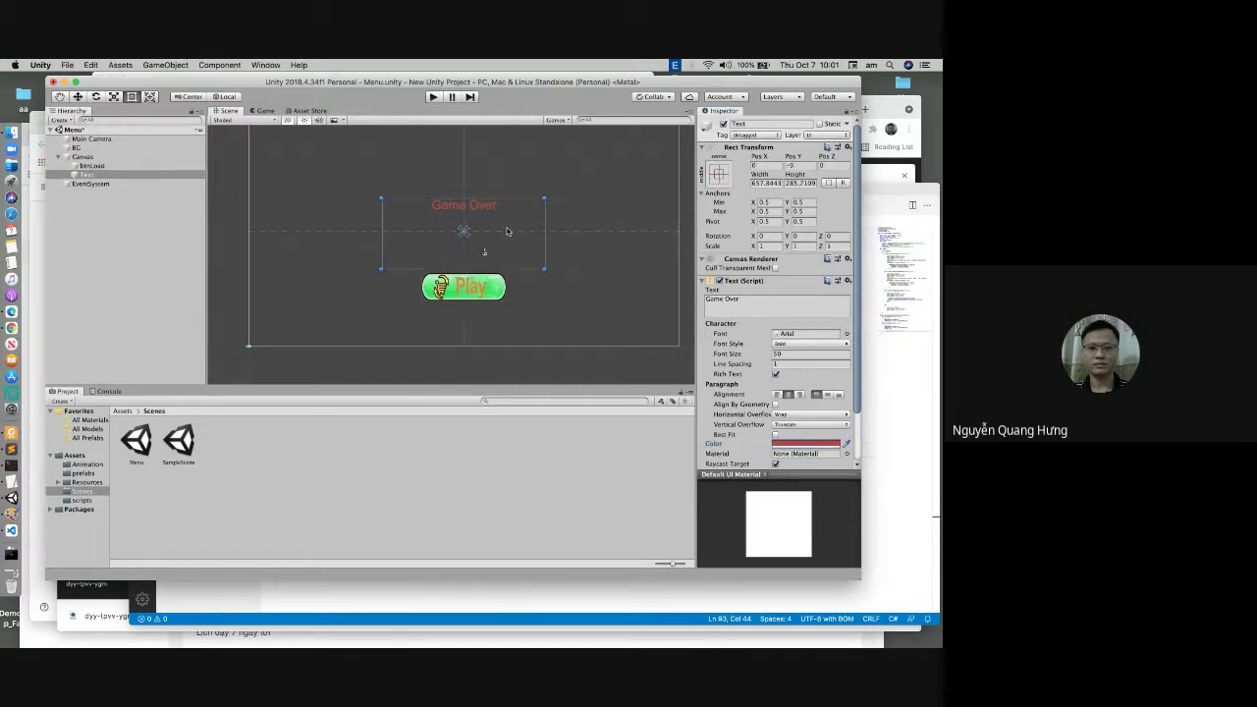
pyautogui.click(588, 209)
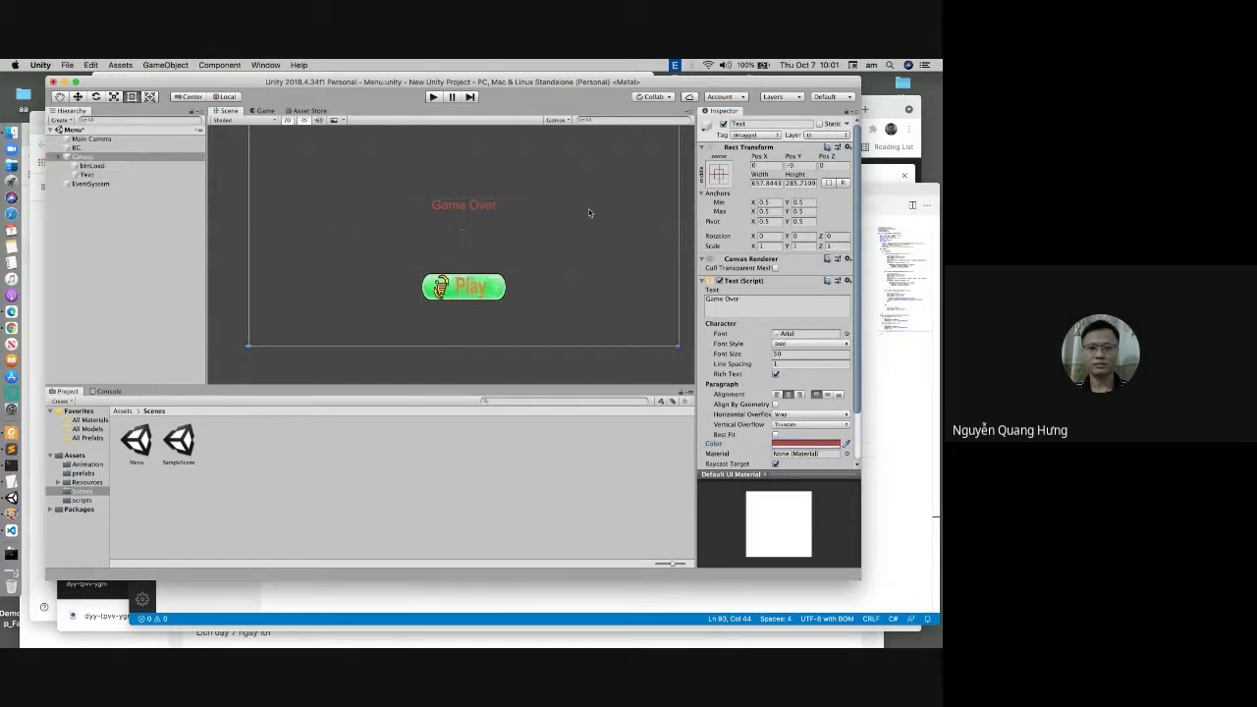
pyautogui.click(492, 227)
pyautogui.click(471, 268)
pyautogui.click(470, 267)
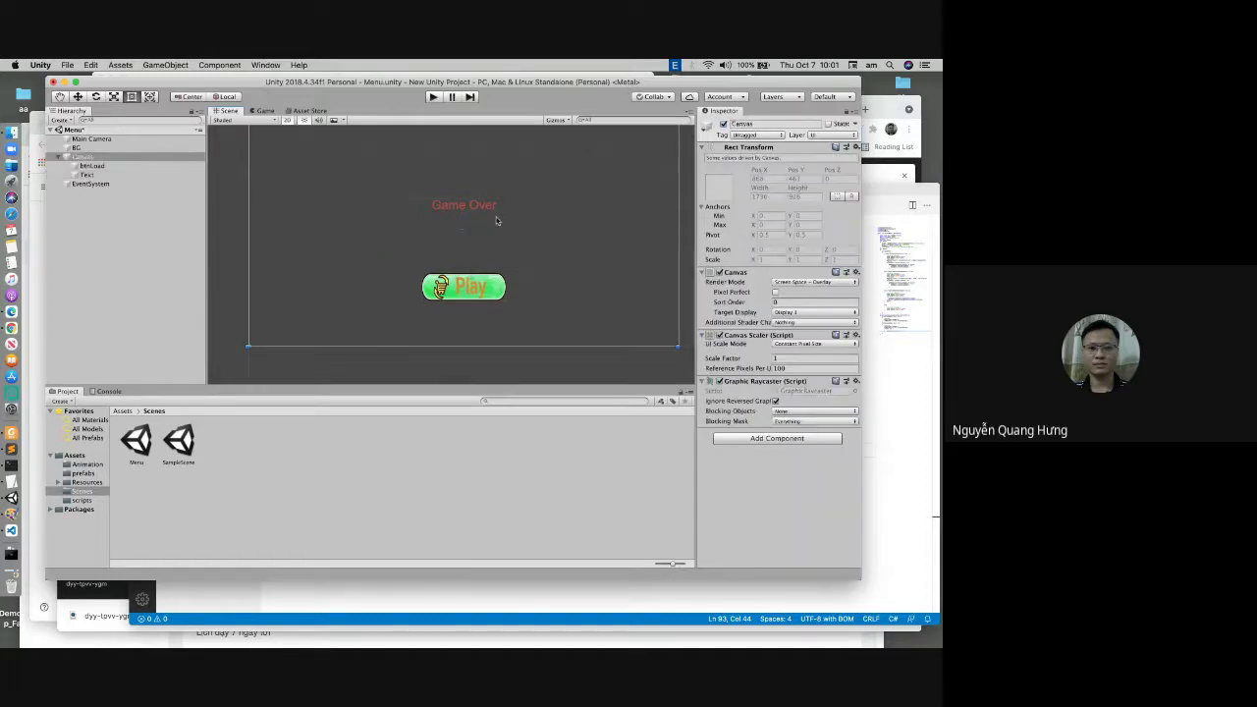
pyautogui.click(569, 248)
pyautogui.click(486, 218)
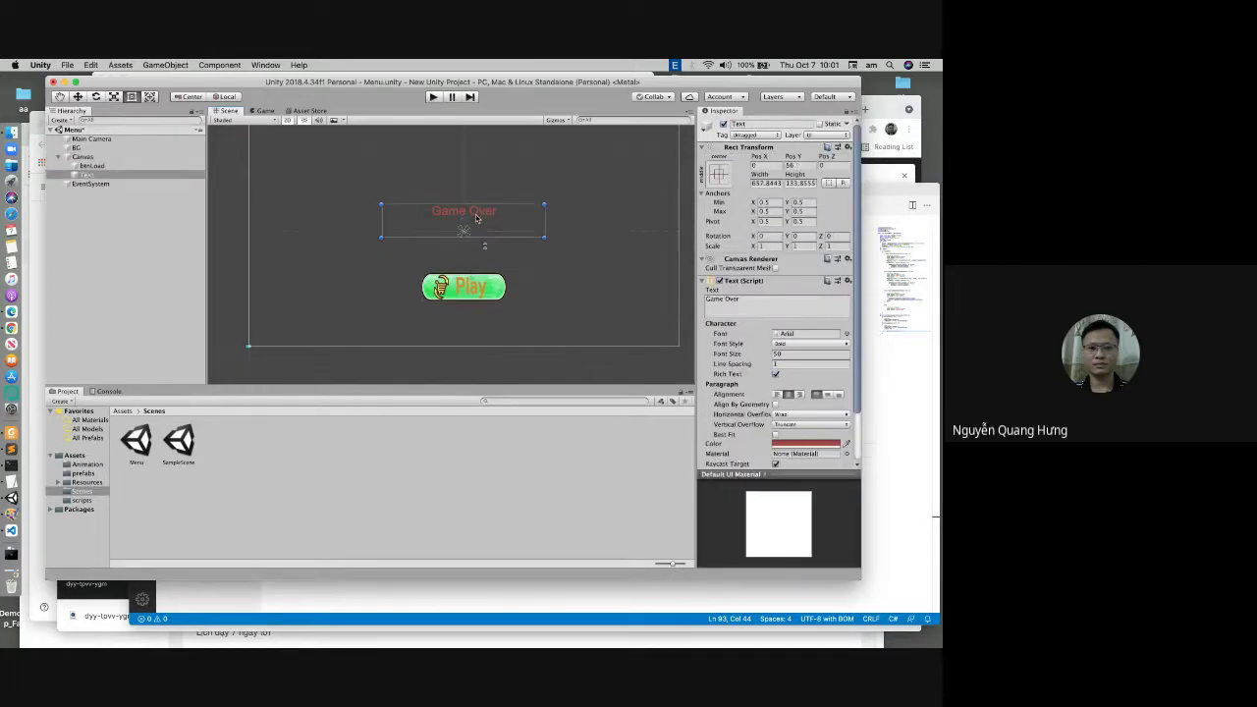
pyautogui.click(485, 239)
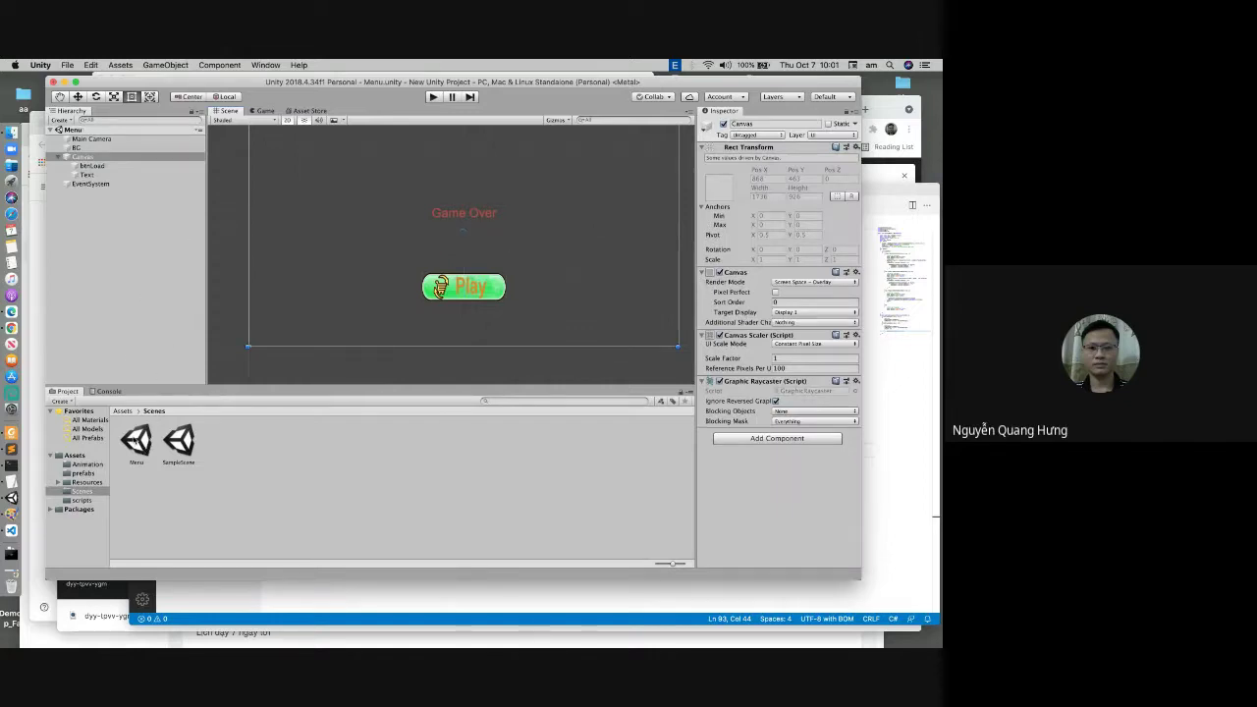
pyautogui.click(67, 65)
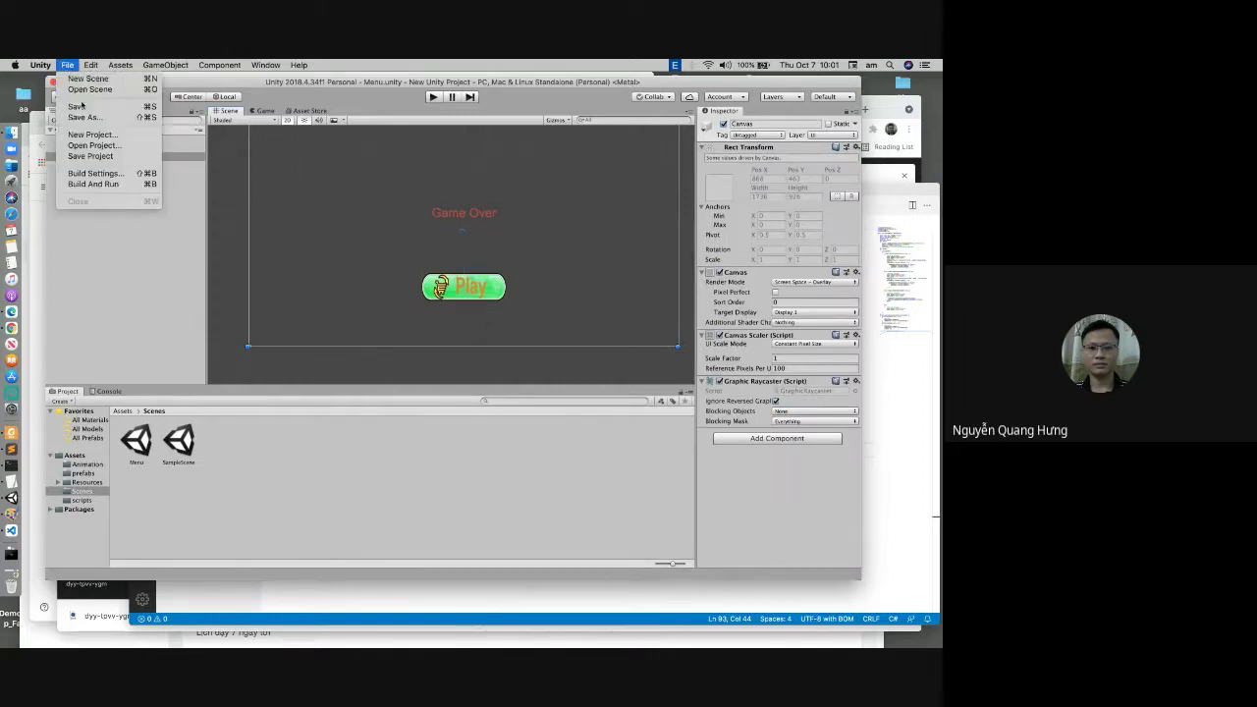
# Step: Remove the Menu scene from the build scene list
pyautogui.click(93, 173)
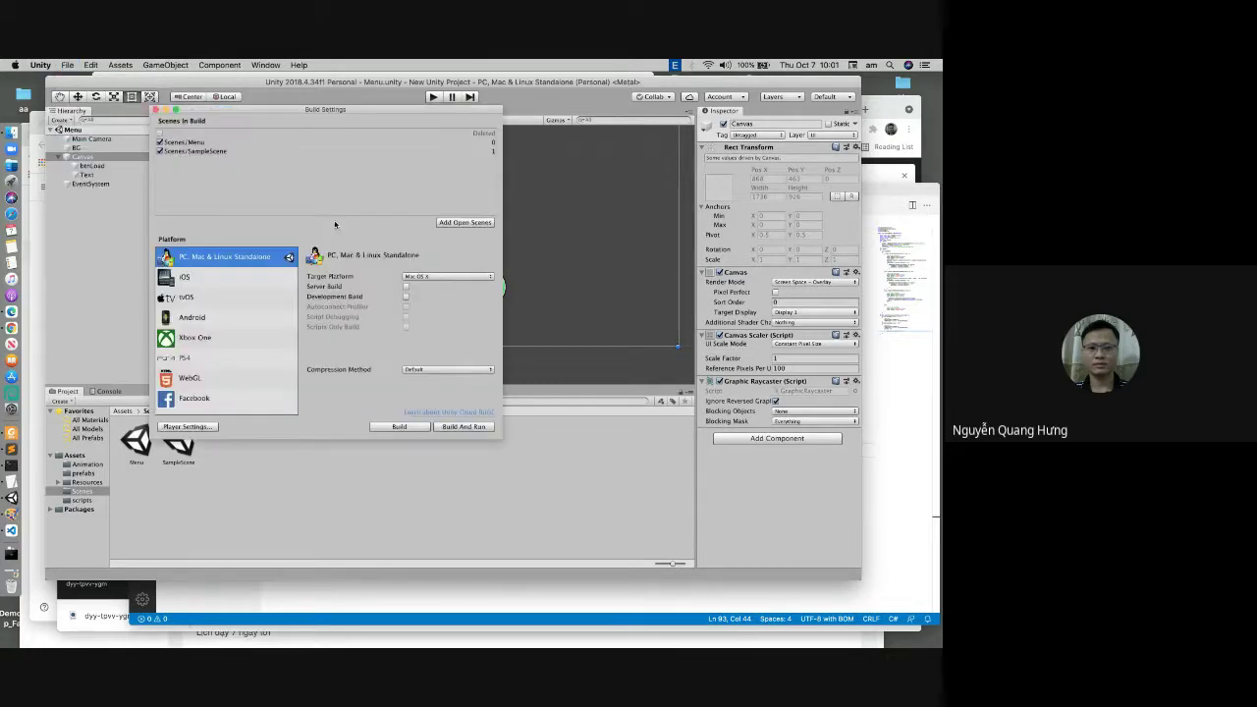
pyautogui.click(201, 144)
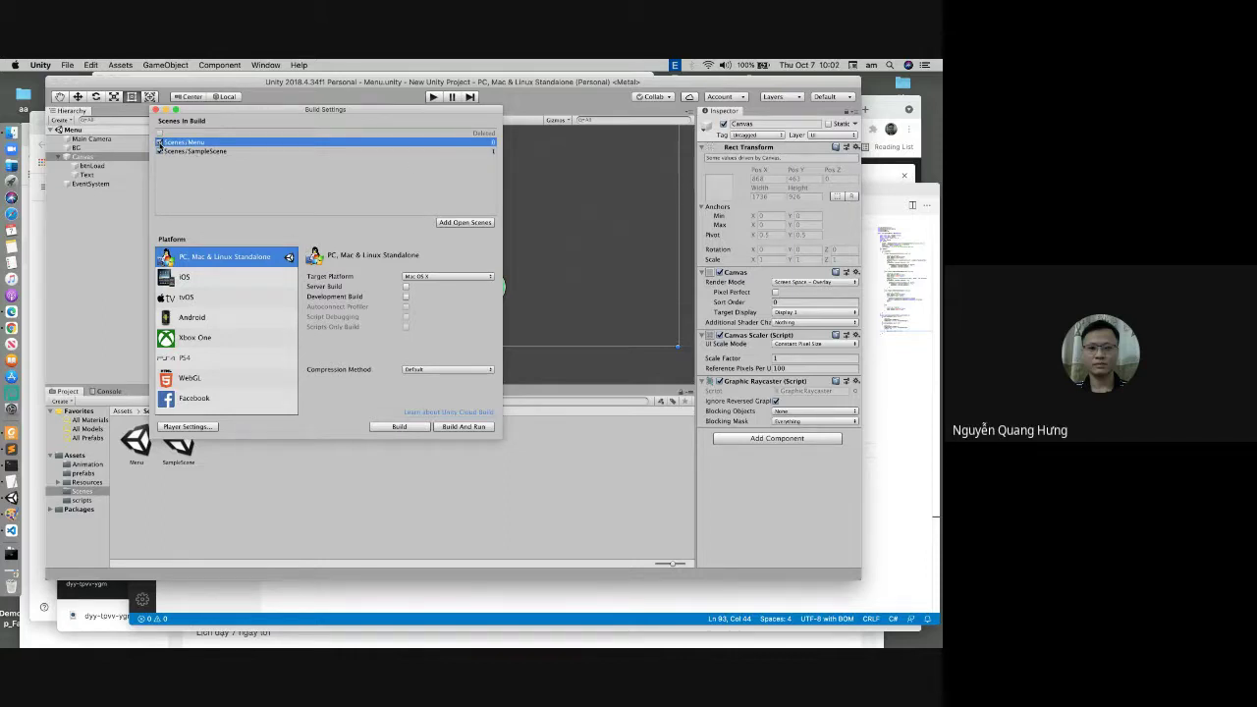
pyautogui.rightClick(257, 143)
pyautogui.click(319, 147)
pyautogui.click(595, 499)
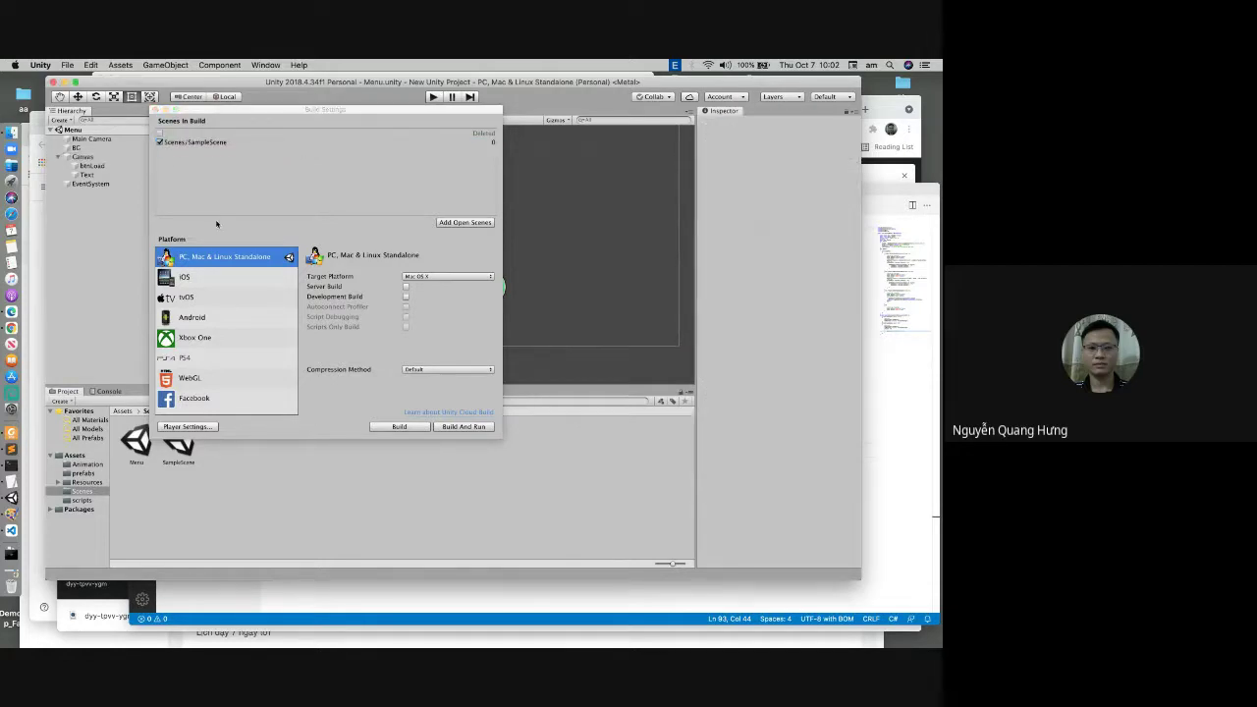
pyautogui.click(155, 109)
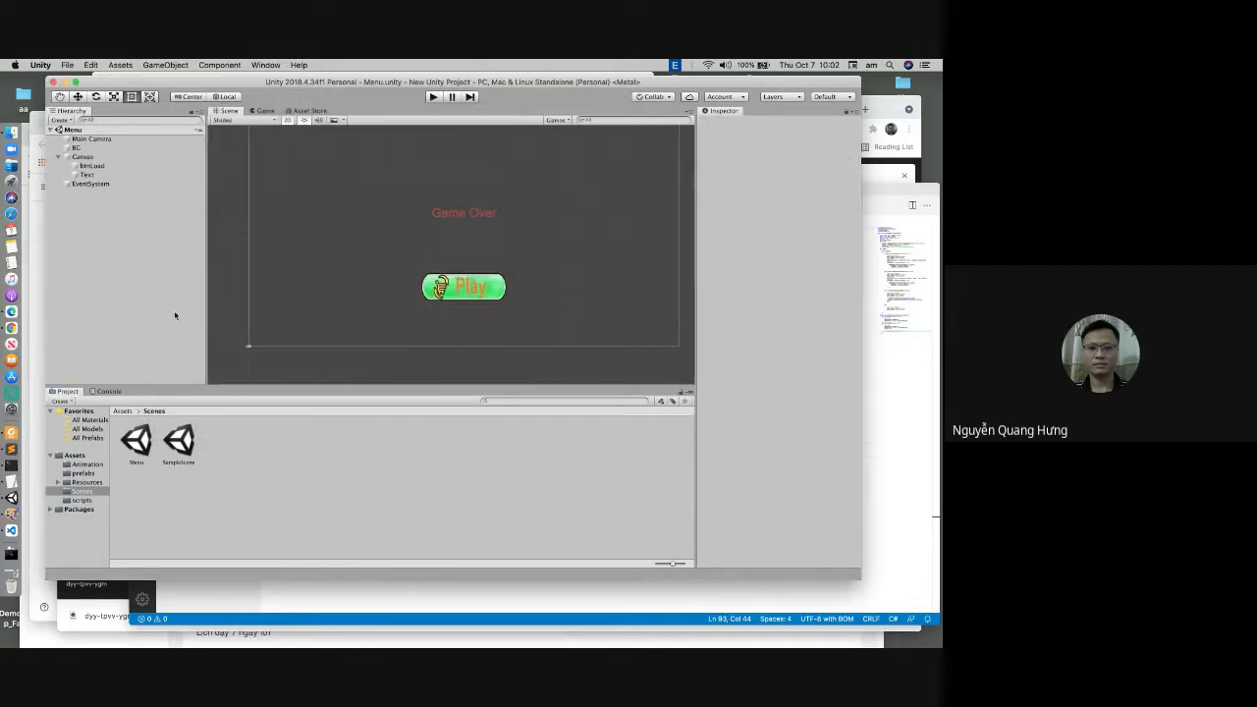
# Step: Add the open Menu scene back so SampleScene is scene 0 and Menu is scene 1
pyautogui.click(67, 65)
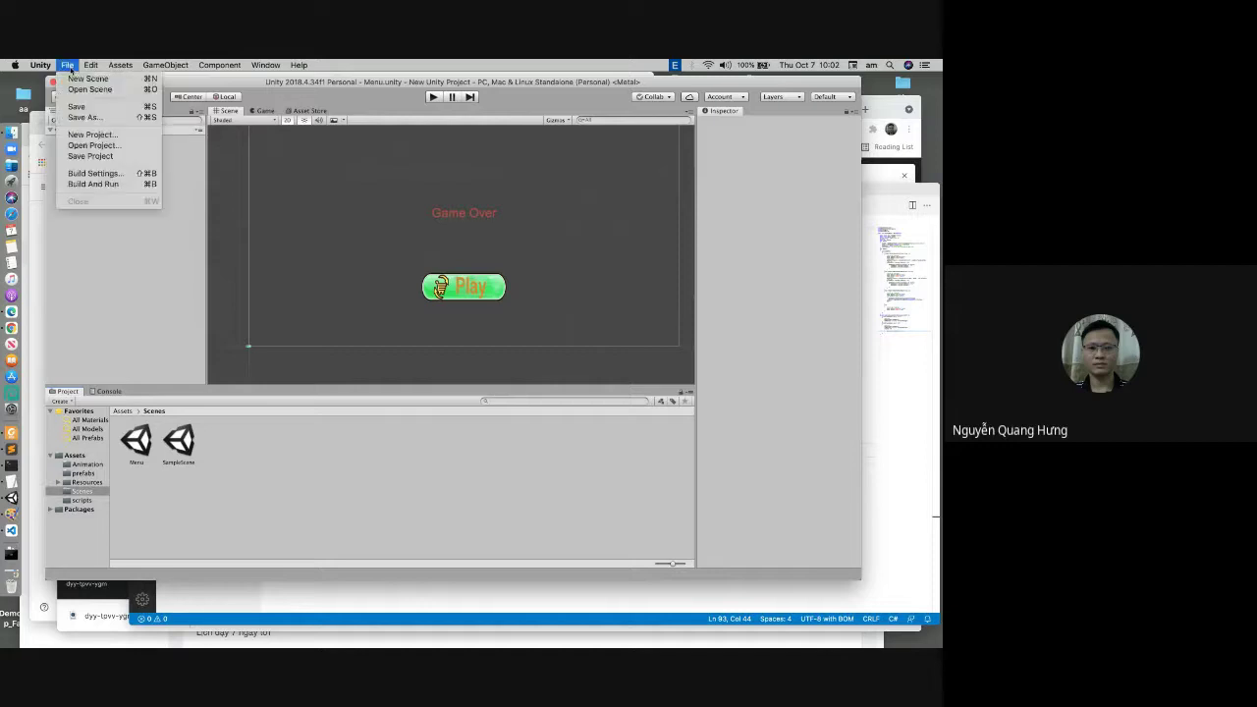
pyautogui.click(91, 174)
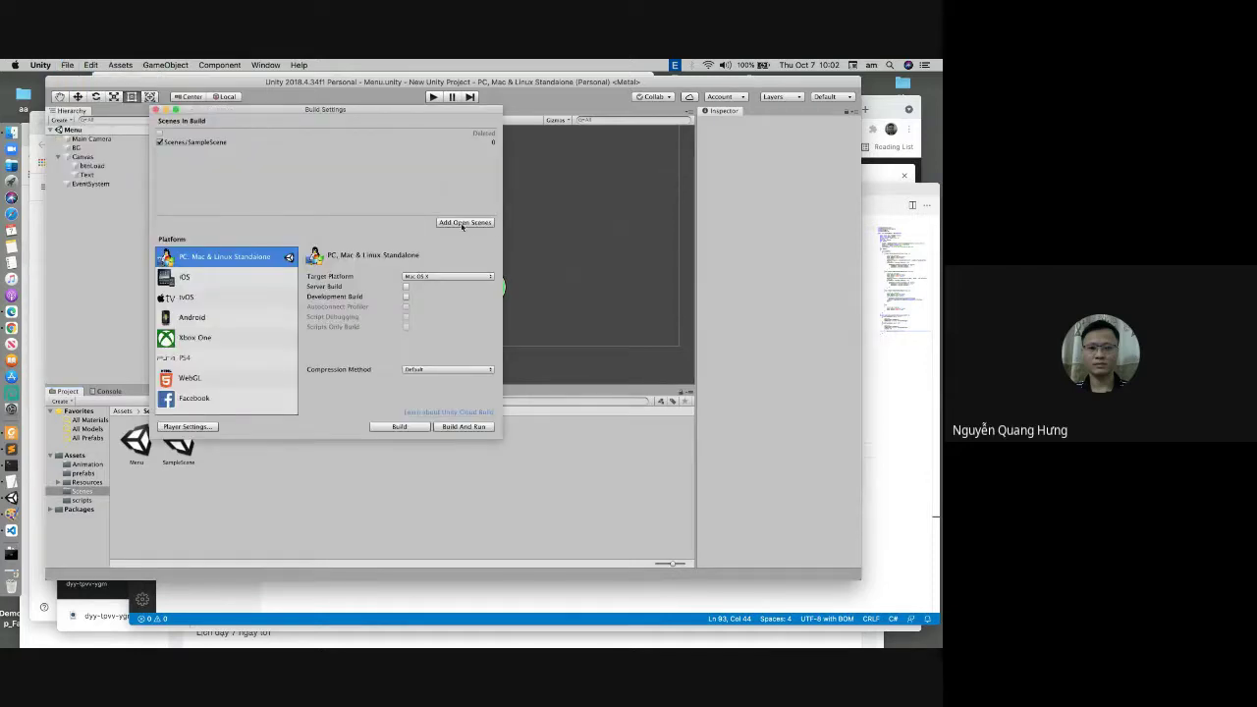
pyautogui.click(462, 223)
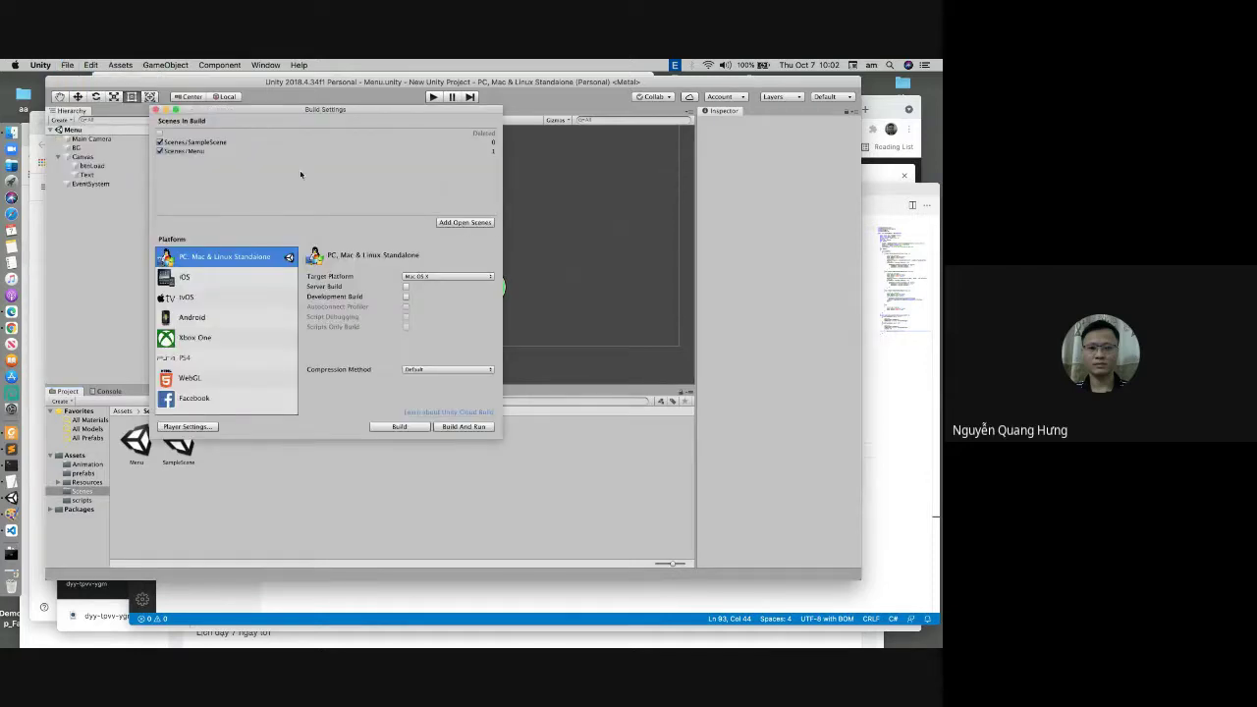
pyautogui.click(210, 146)
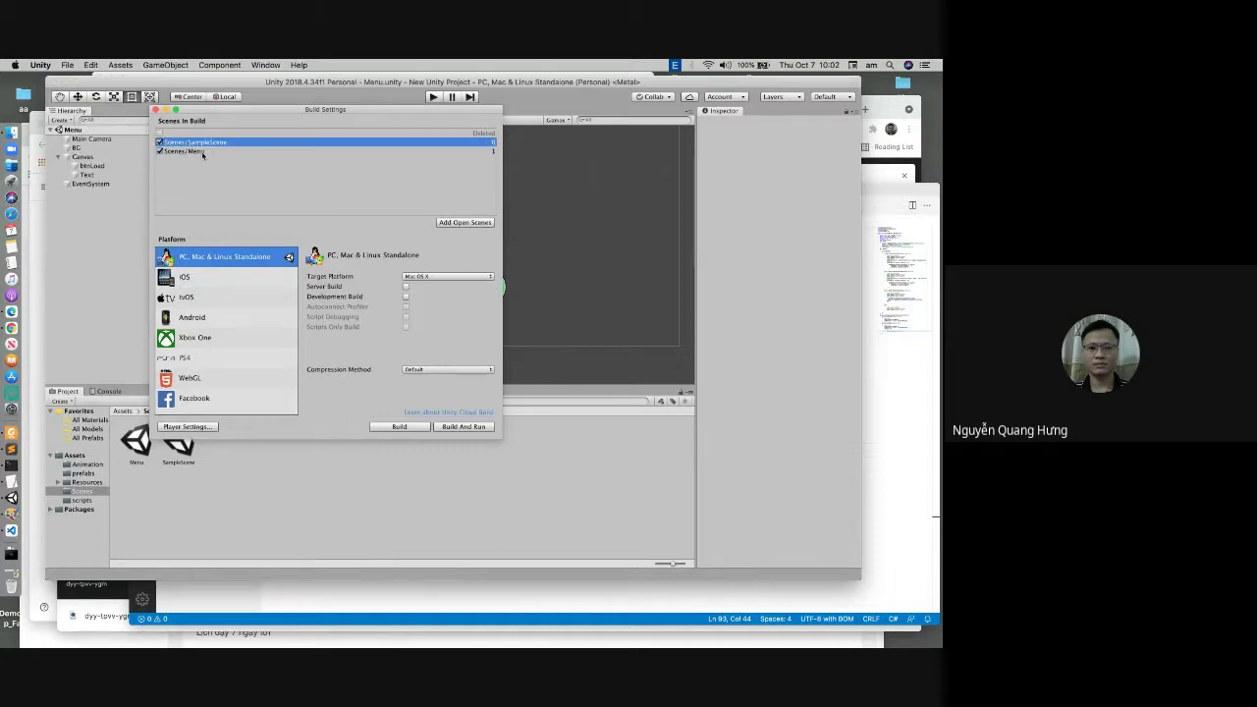
pyautogui.click(155, 109)
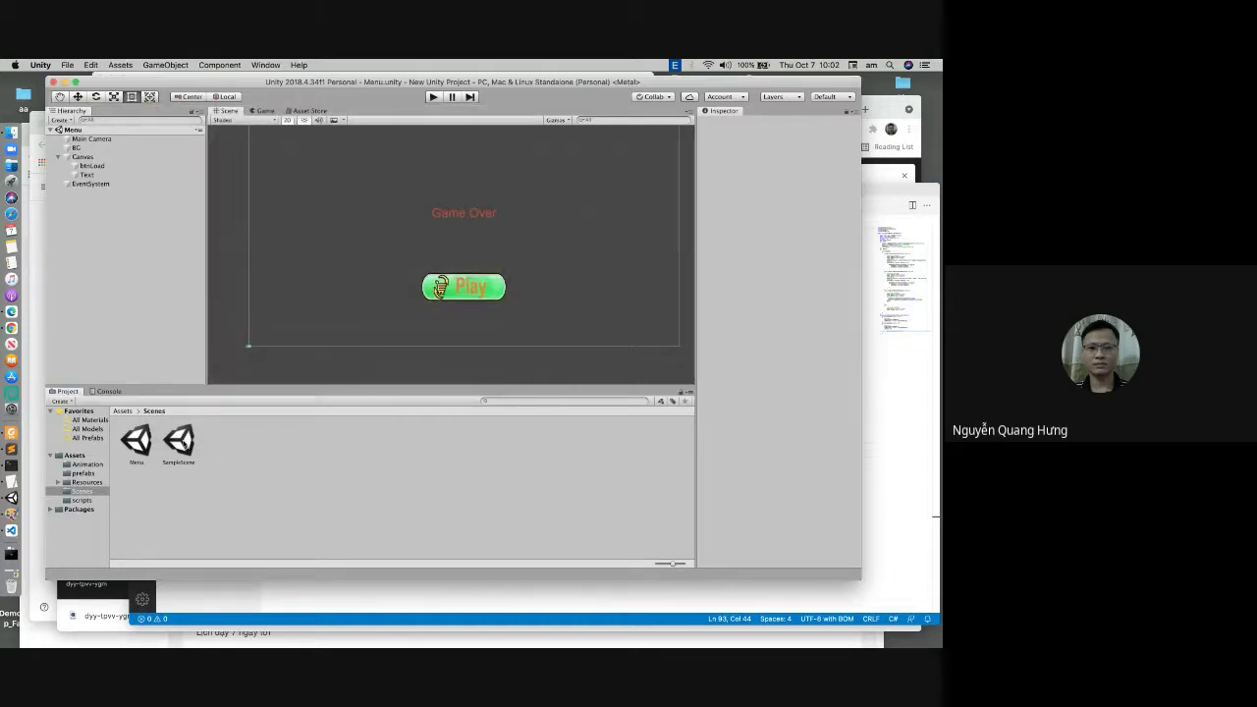
pyautogui.doubleClick(176, 444)
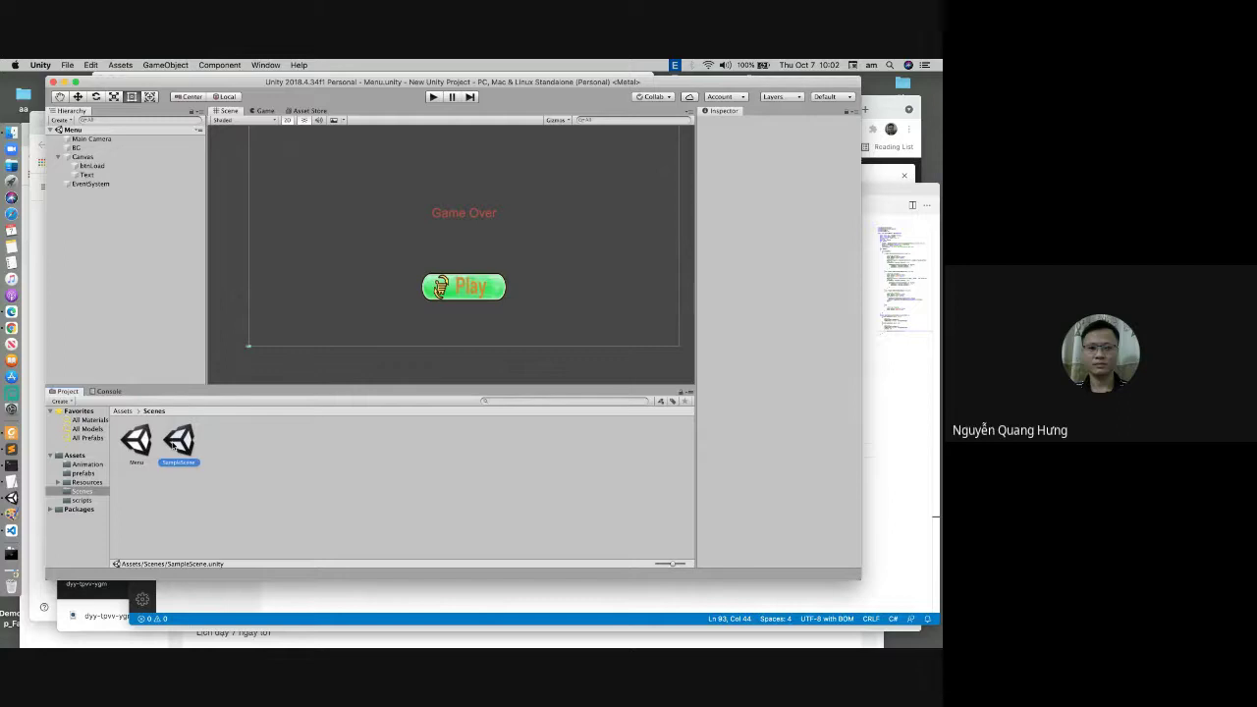
pyautogui.click(432, 98)
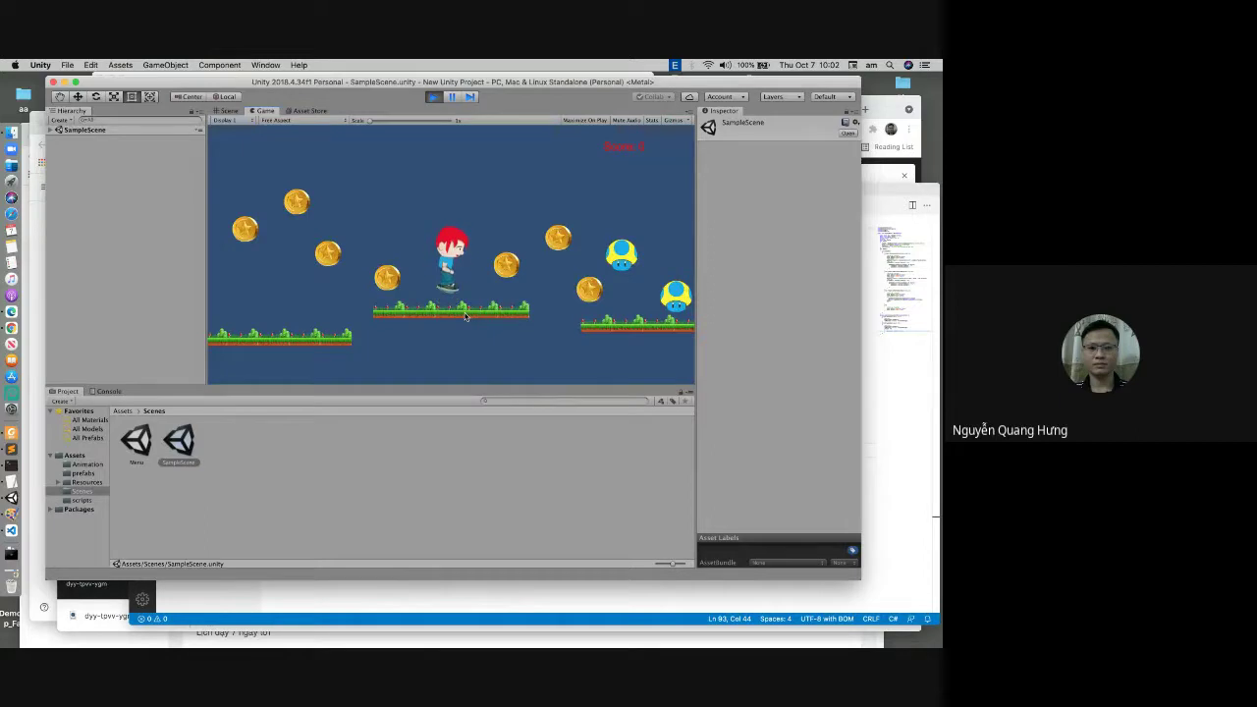
pyautogui.press('space')
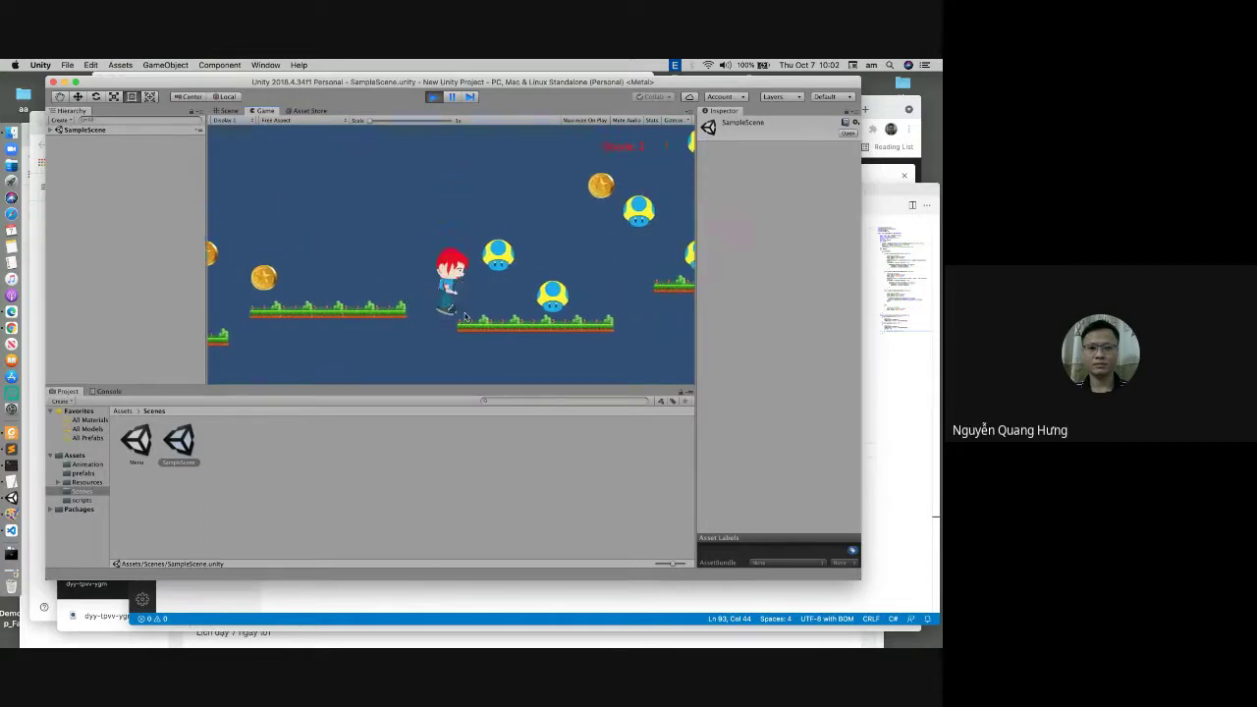
pyautogui.click(434, 98)
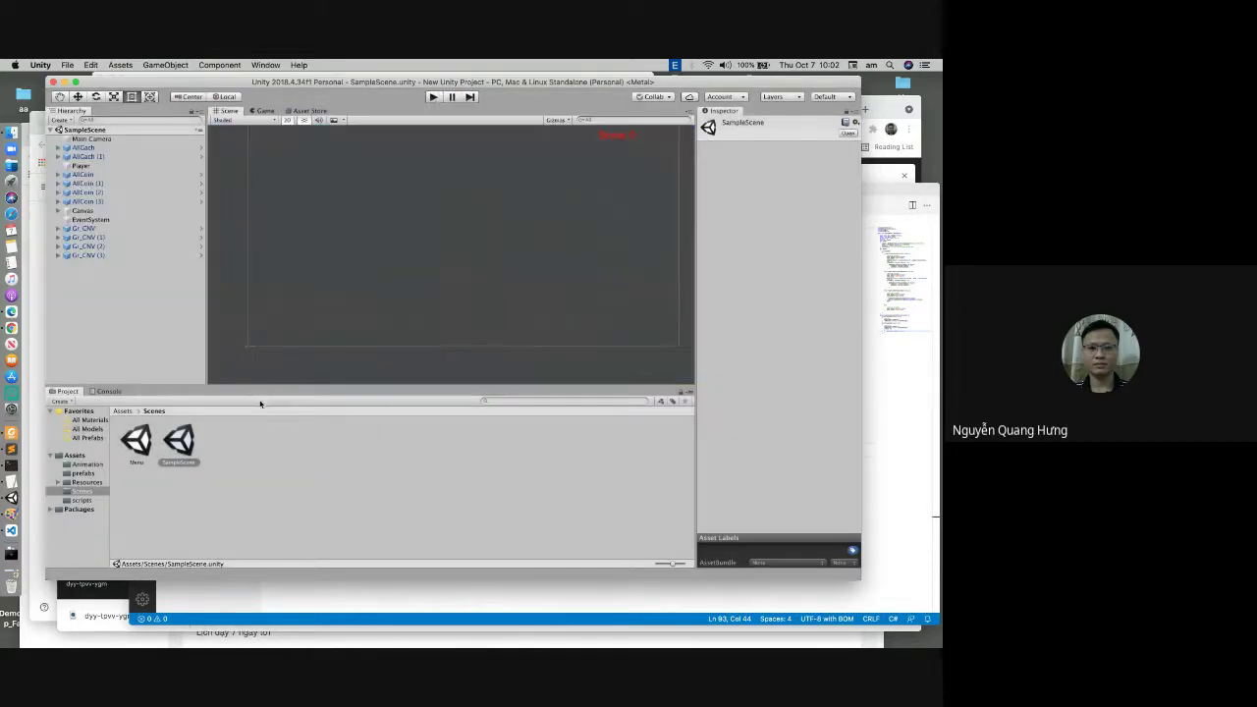
pyautogui.doubleClick(135, 444)
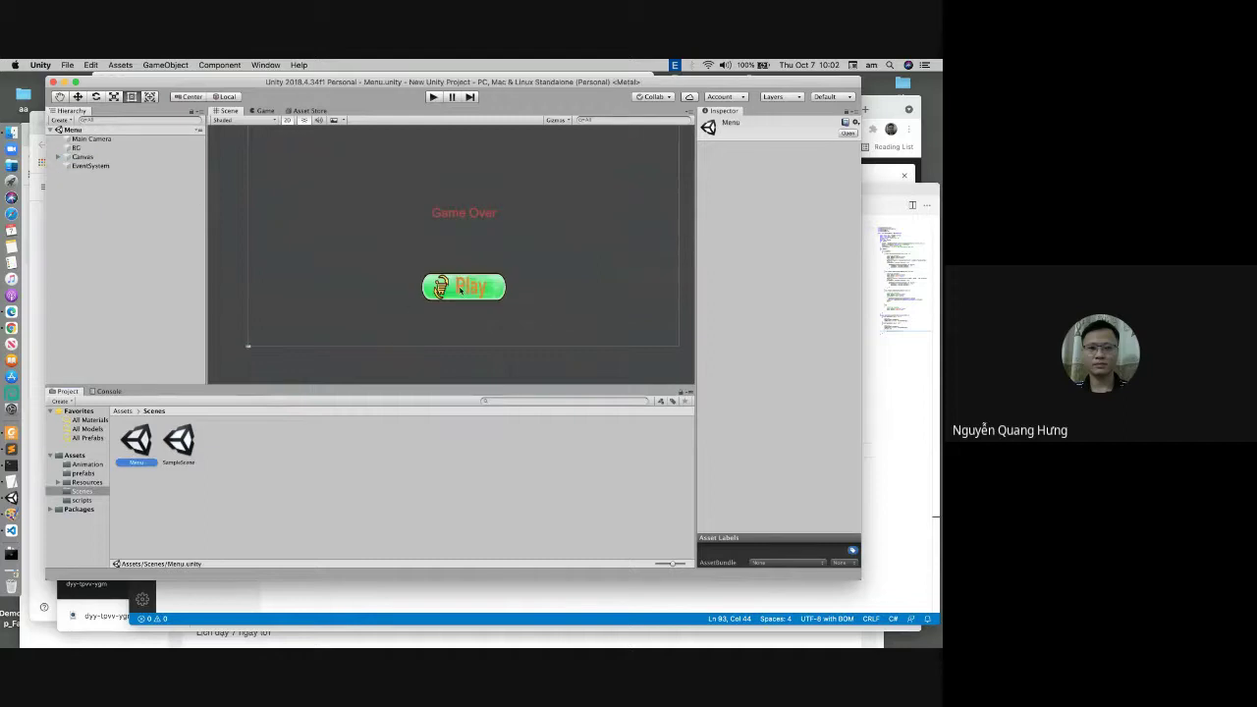
# Step: Swap the menu button's image to the Replay sprite, then open SampleScene
pyautogui.click(463, 290)
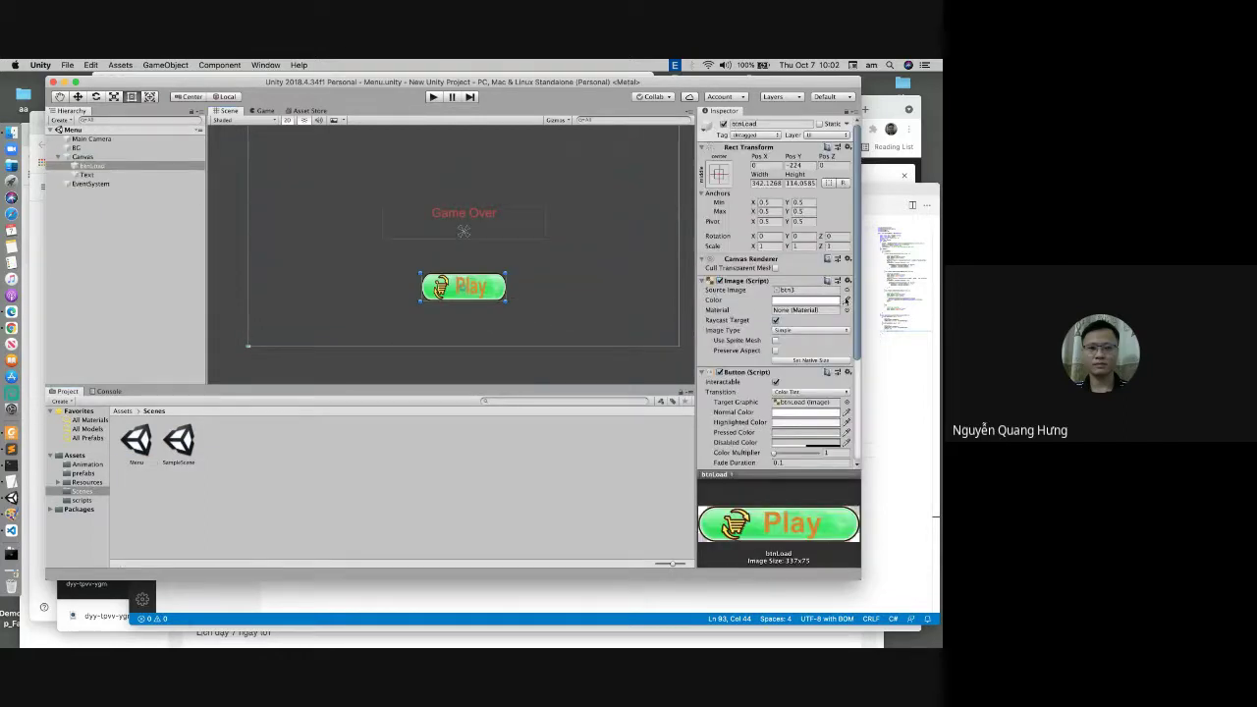
pyautogui.click(847, 291)
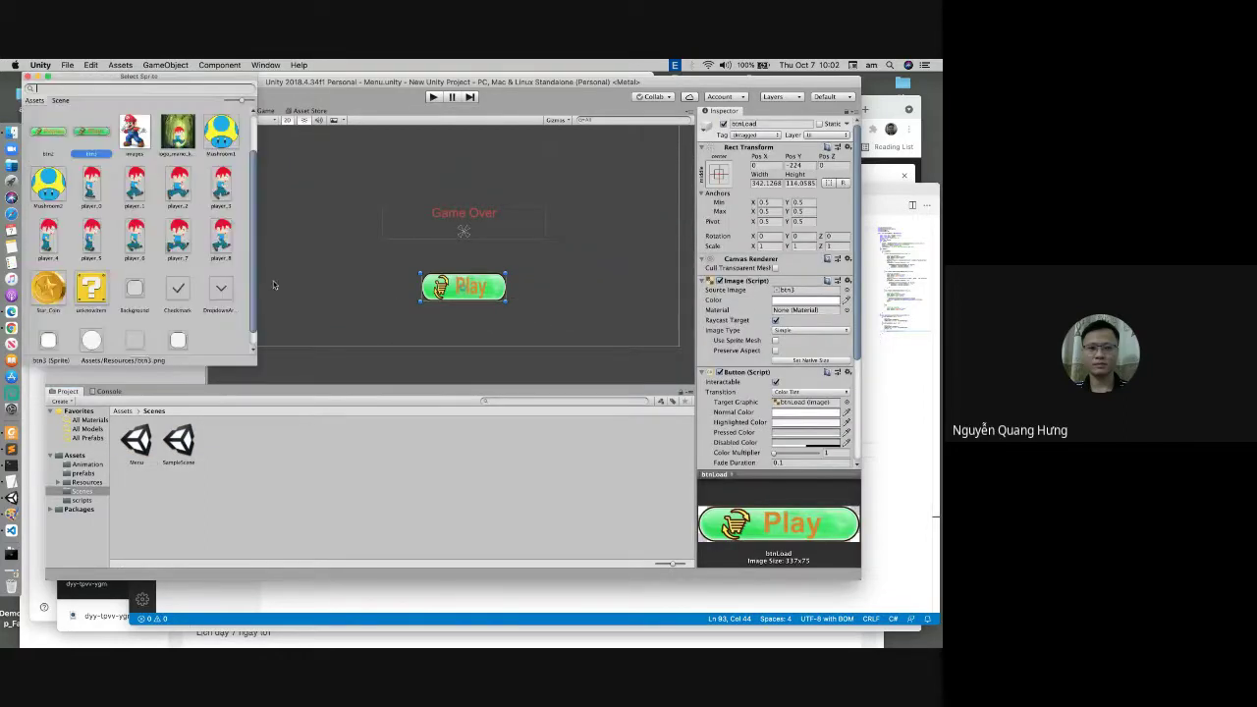
pyautogui.doubleClick(47, 138)
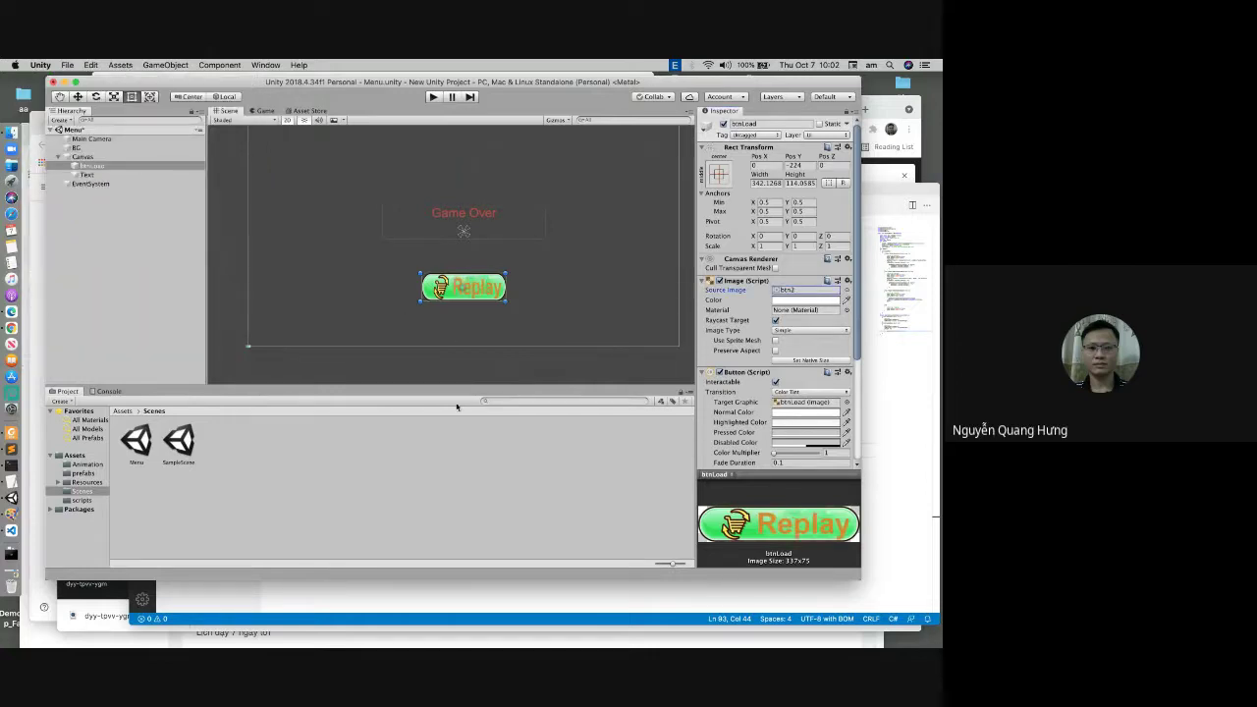
pyautogui.click(455, 451)
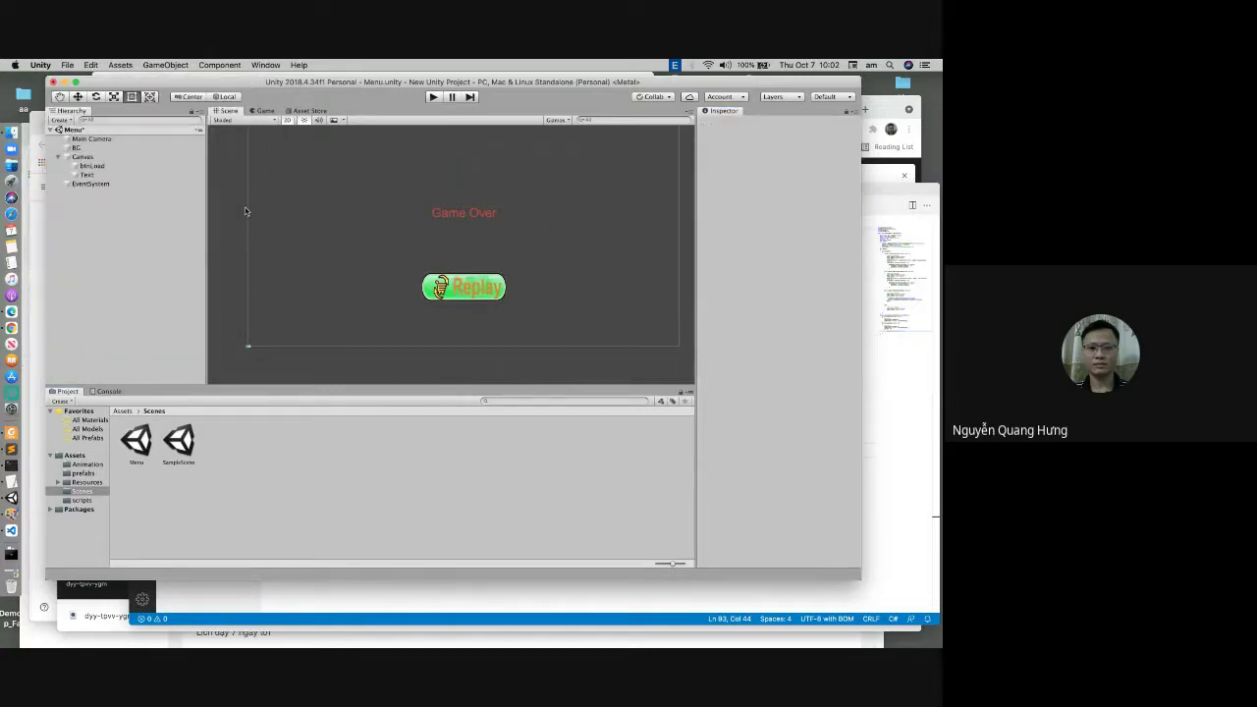
pyautogui.doubleClick(181, 444)
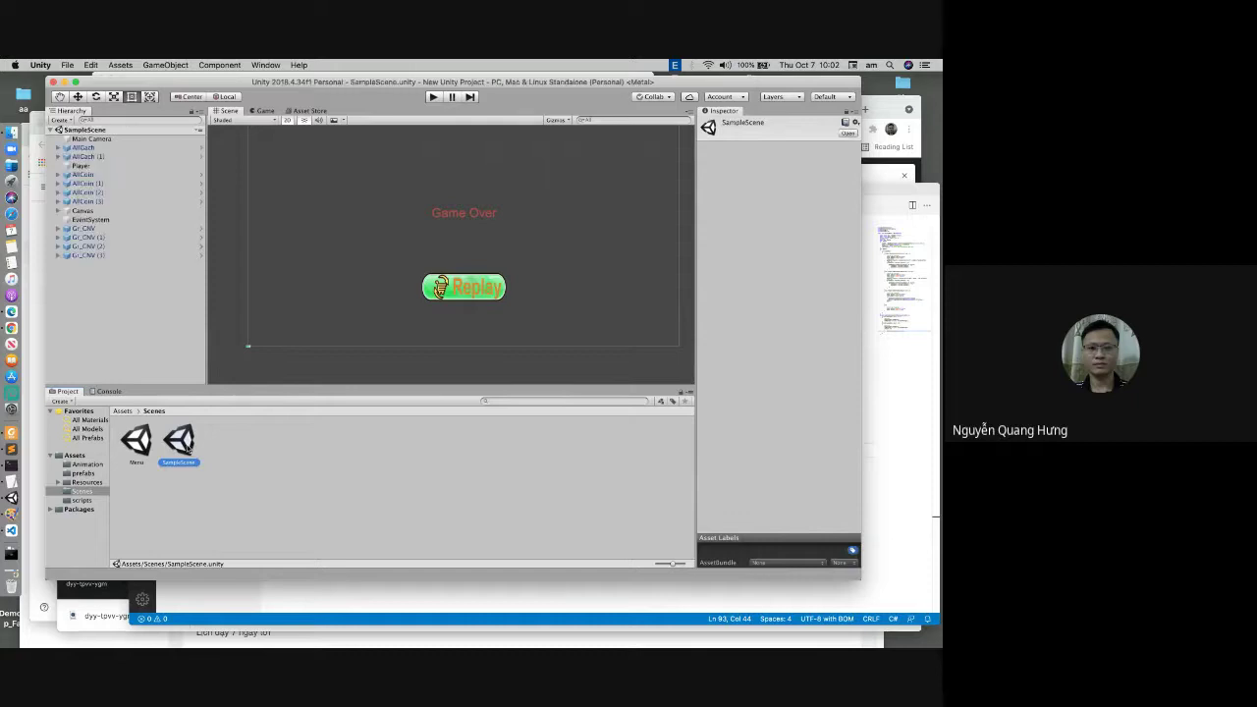
pyautogui.click(433, 96)
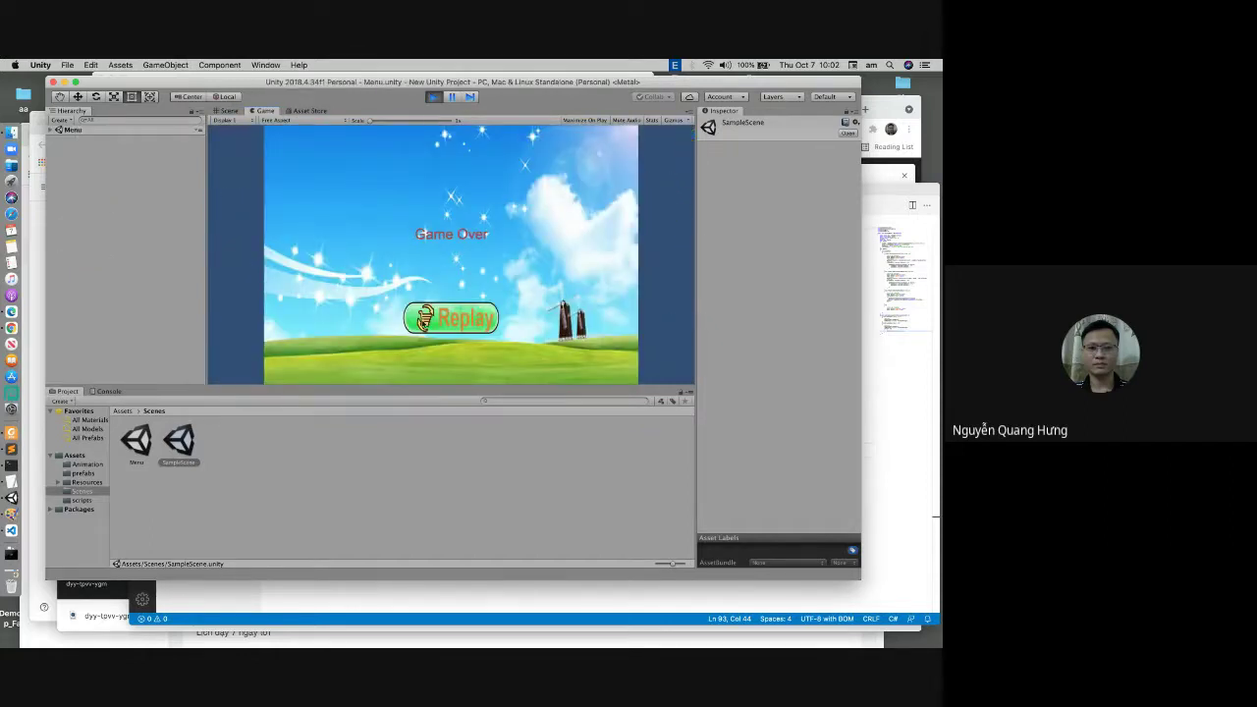
pyautogui.click(478, 317)
pyautogui.click(478, 317)
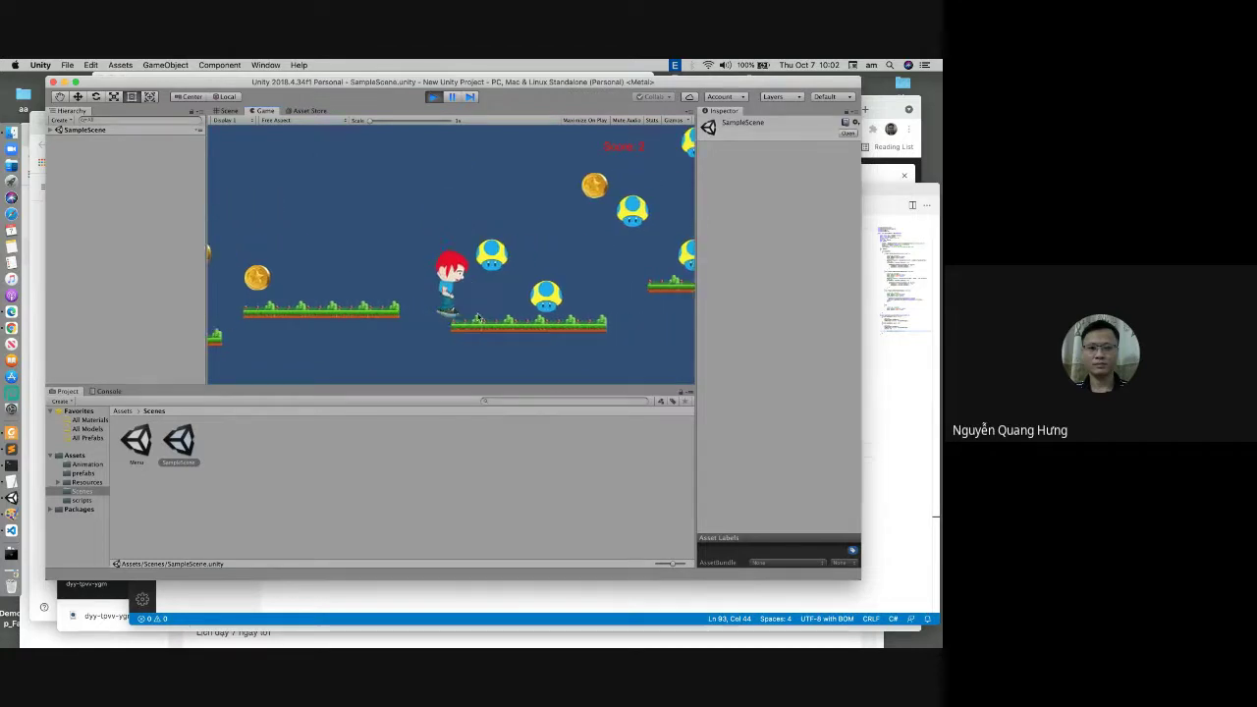
pyautogui.click(478, 317)
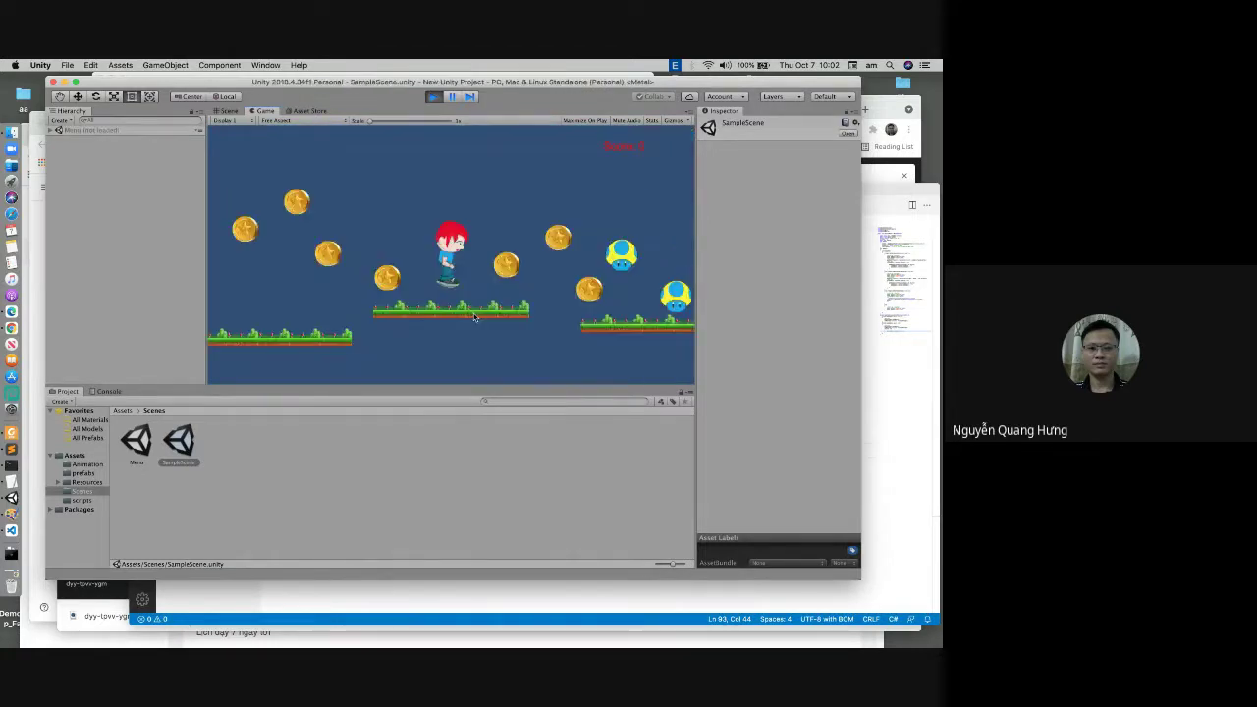
pyautogui.click(475, 317)
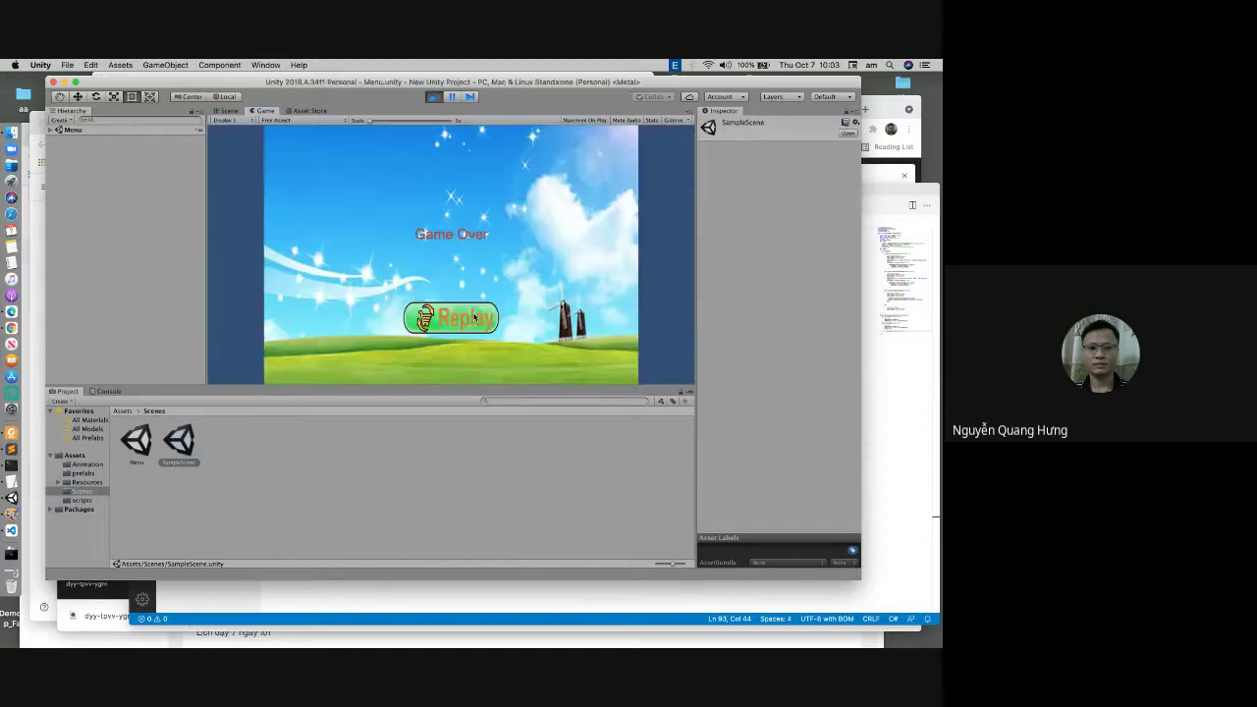
pyautogui.click(433, 96)
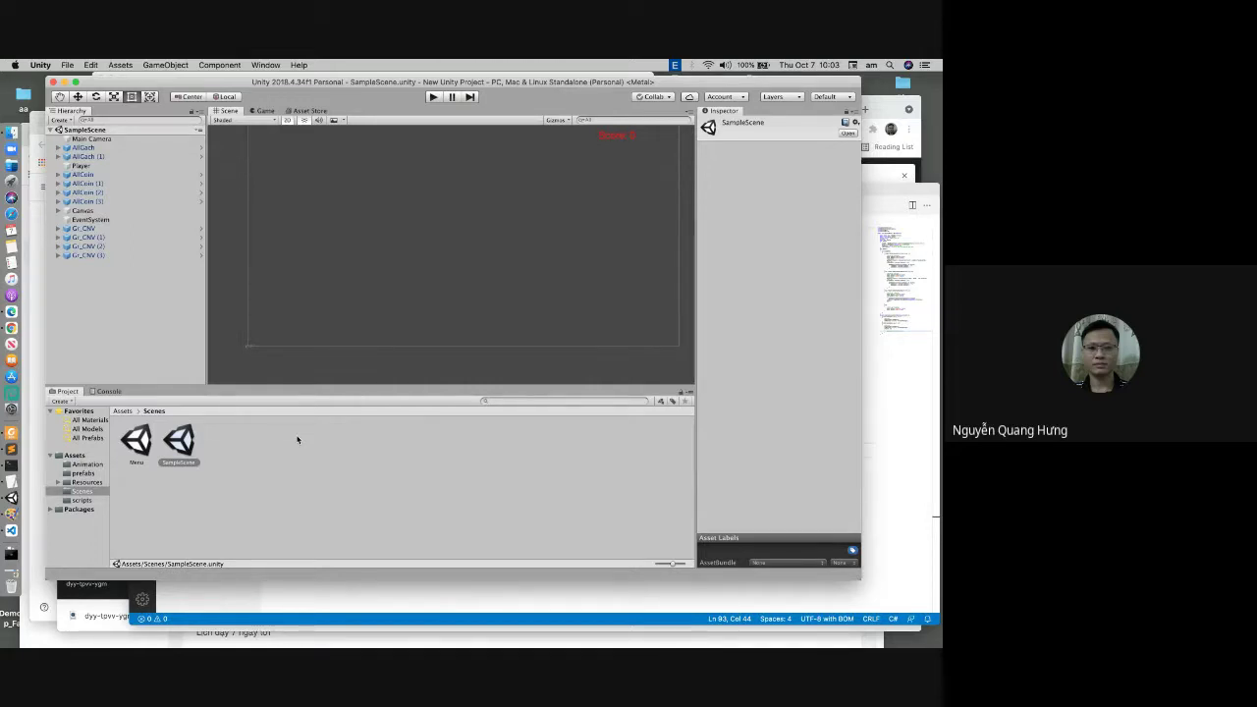
# Step: Go from Assets back into Scenes, check the Menu scene's actions without changes, and open the File menu
pyautogui.click(123, 411)
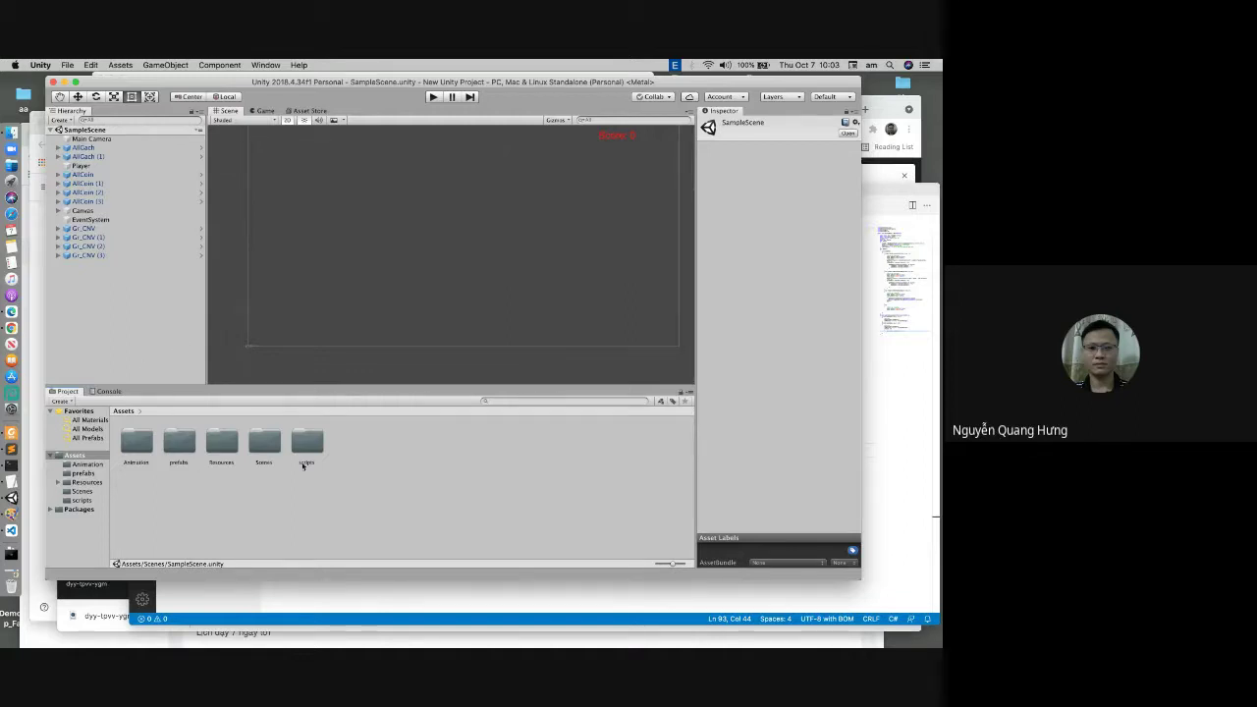
pyautogui.doubleClick(264, 444)
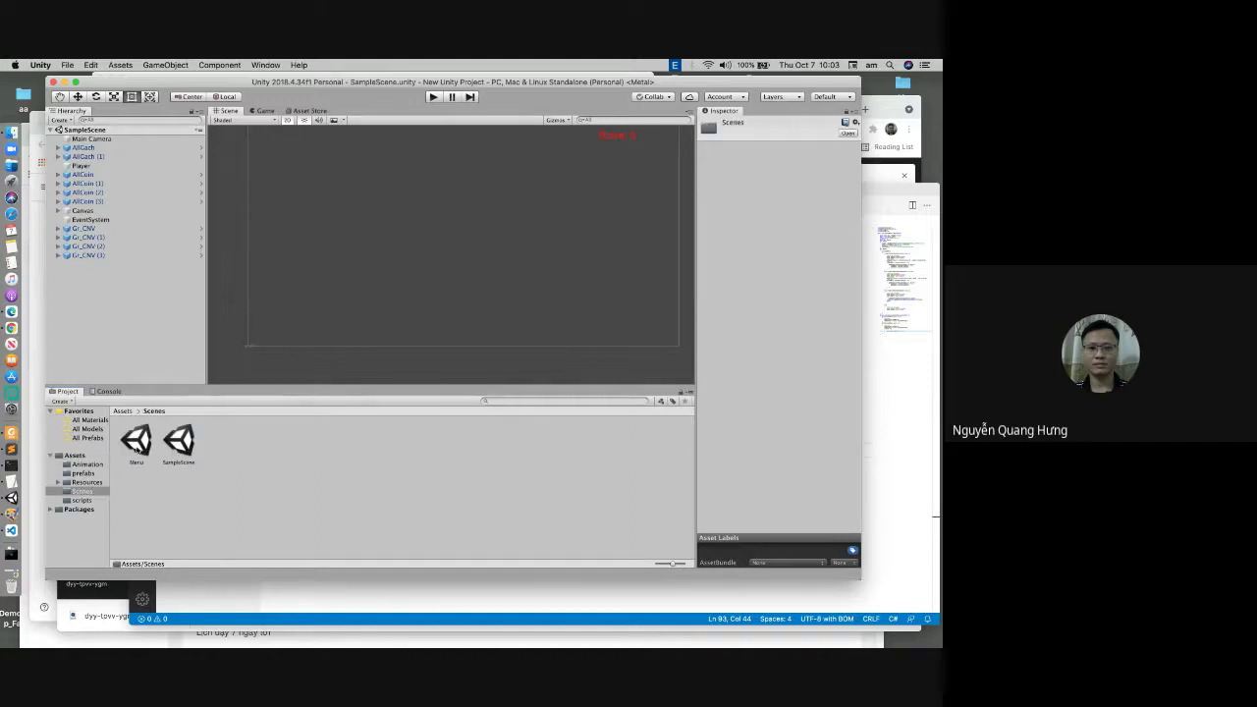
pyautogui.click(137, 444)
pyautogui.rightClick(269, 455)
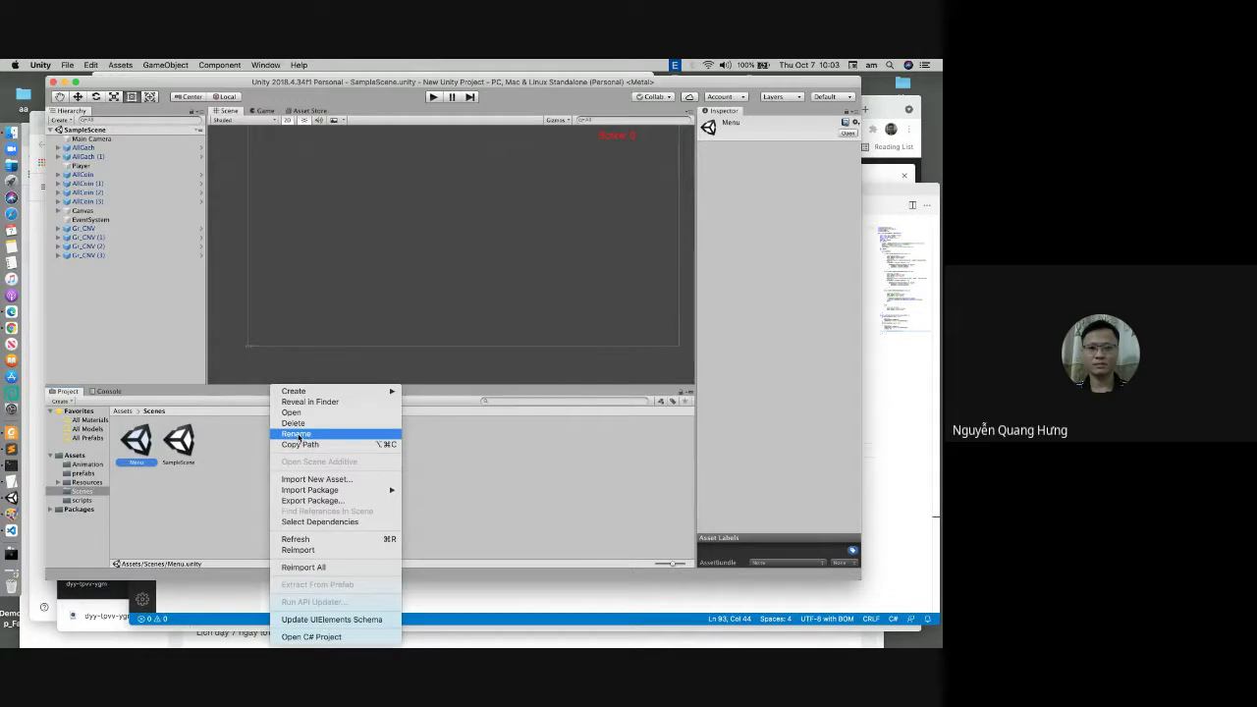
pyautogui.click(213, 480)
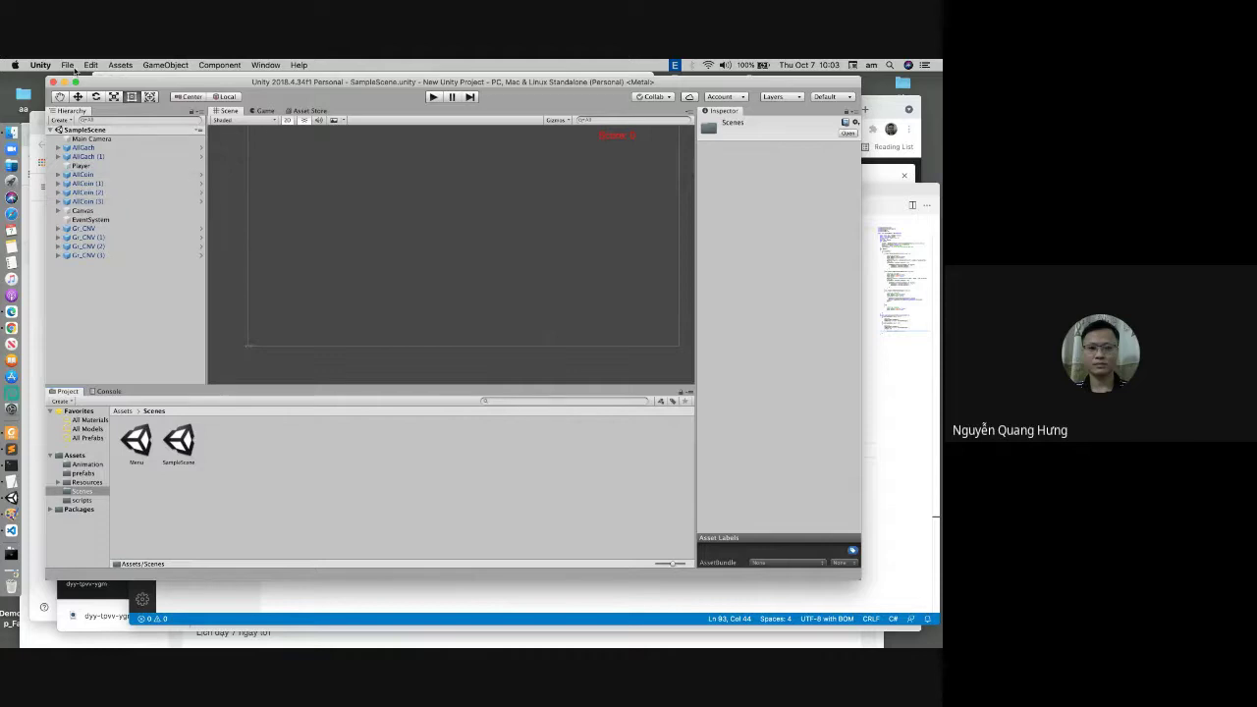
pyautogui.click(69, 64)
pyautogui.moveTo(154, 66)
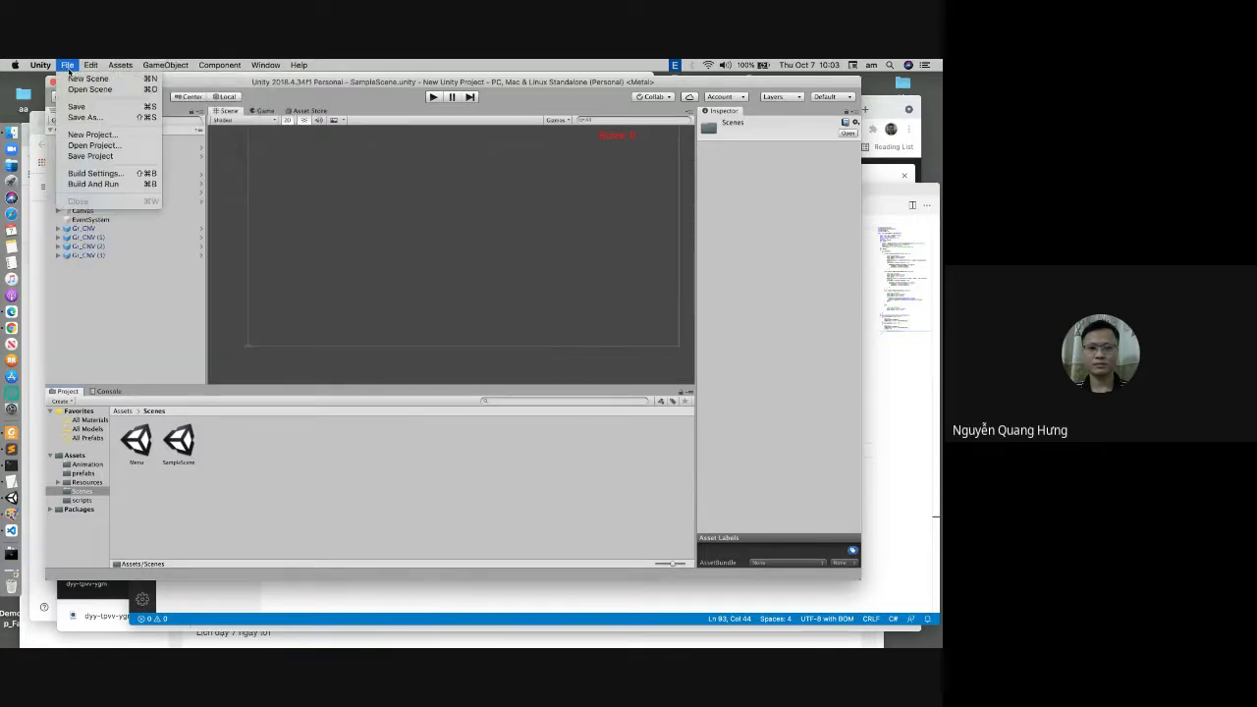
# Step: Start a new empty scene and save it with Cmd+S as 'M' in the Scenes folder
pyautogui.click(93, 79)
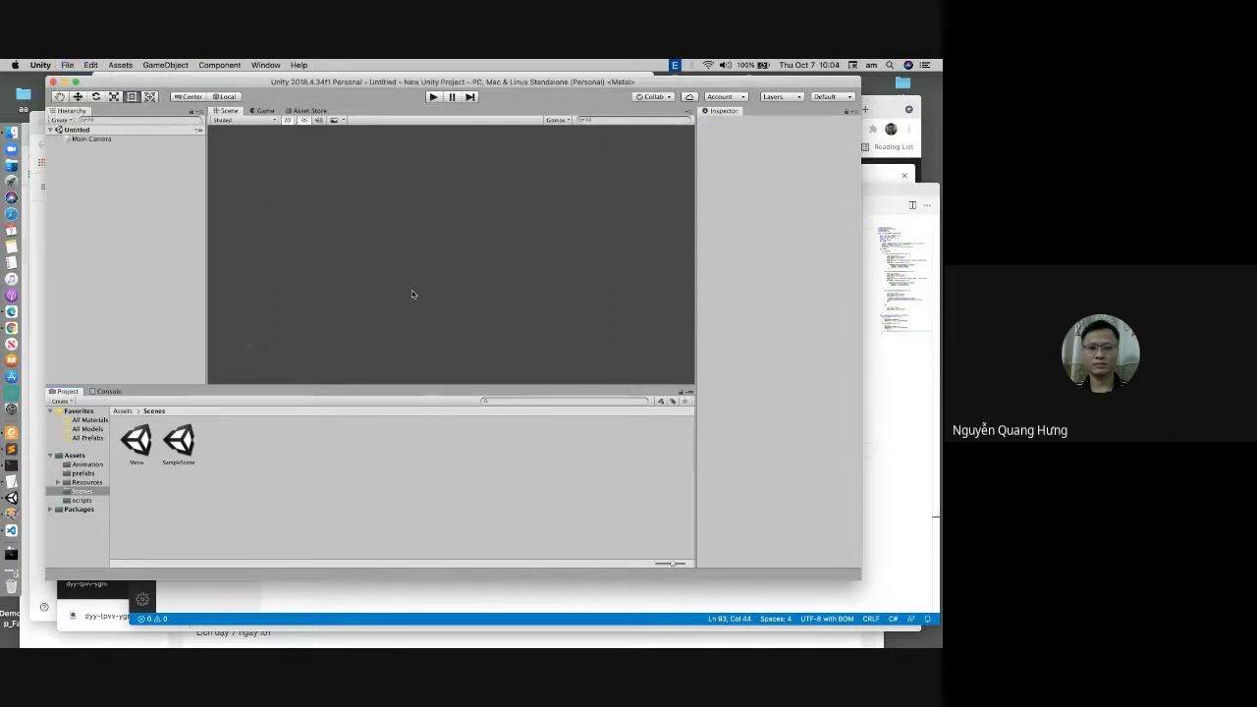
pyautogui.press('super+s')
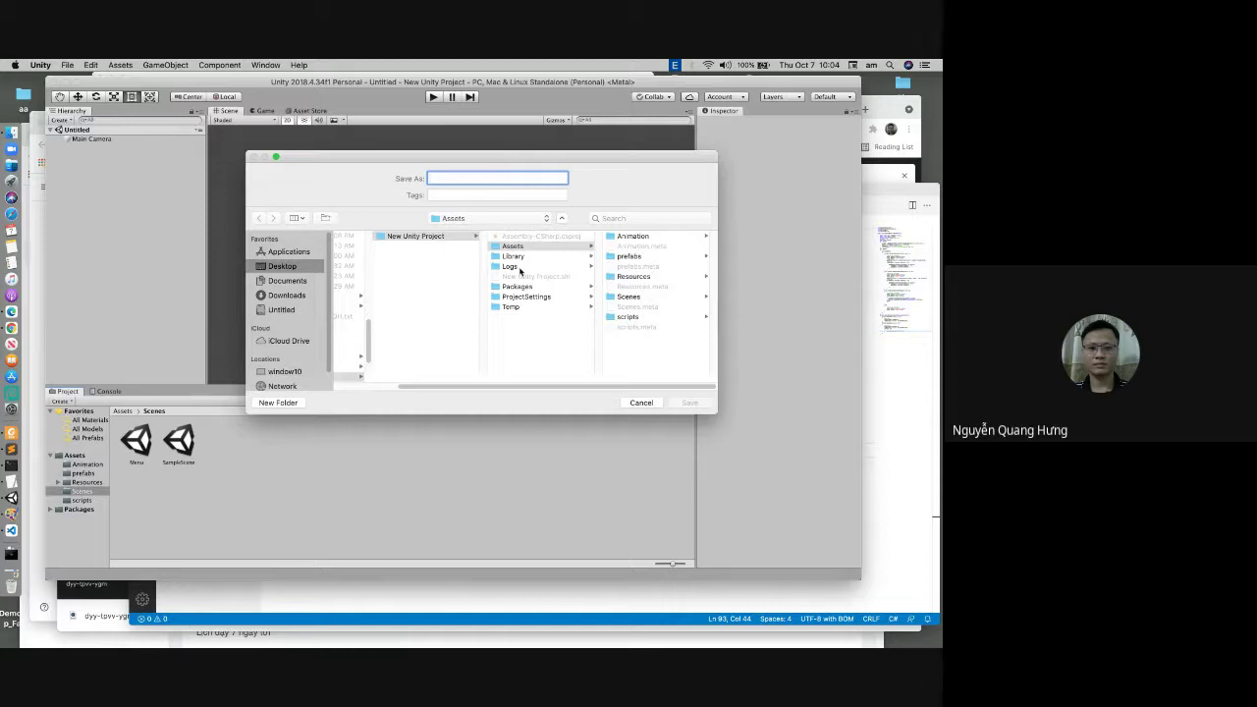
pyautogui.click(634, 297)
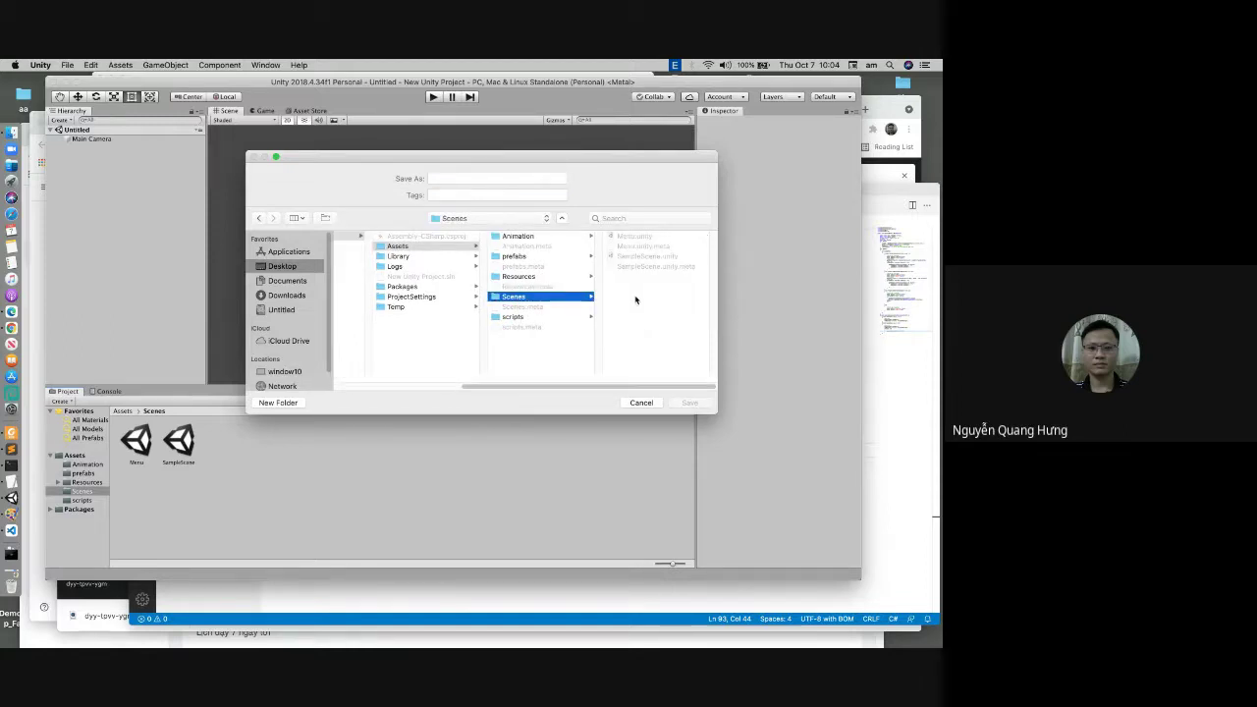
pyautogui.click(440, 177)
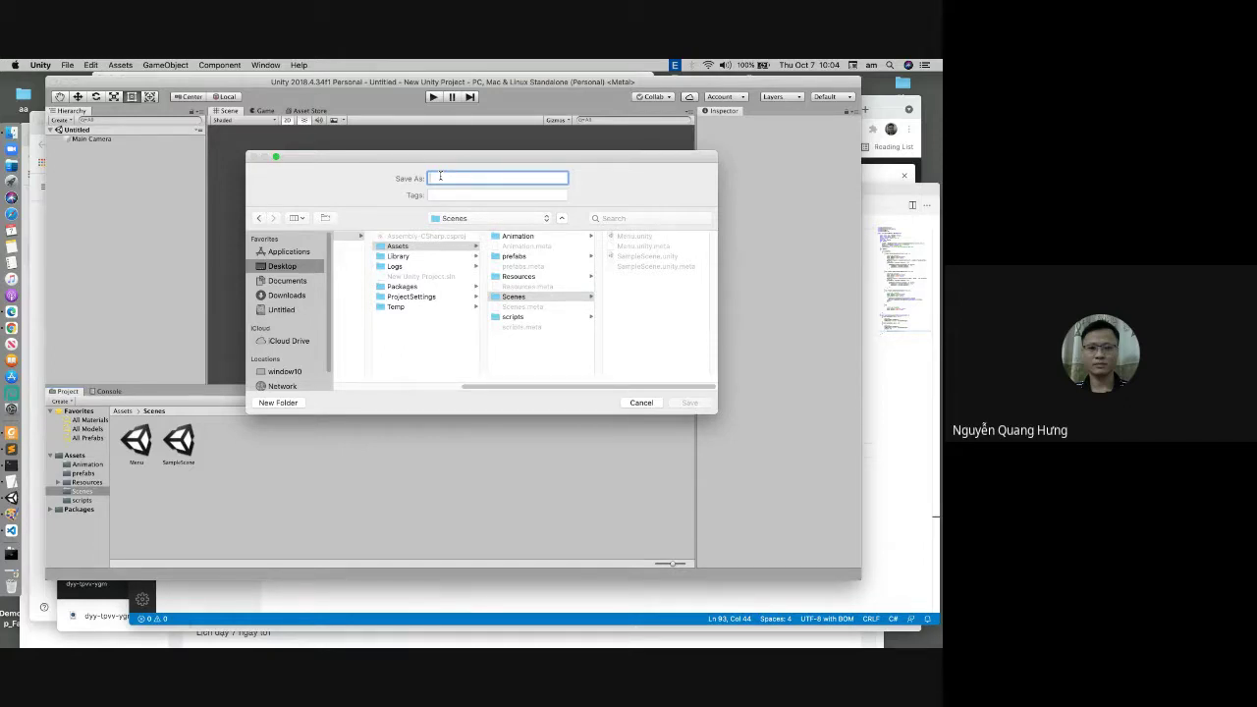
pyautogui.write('M')
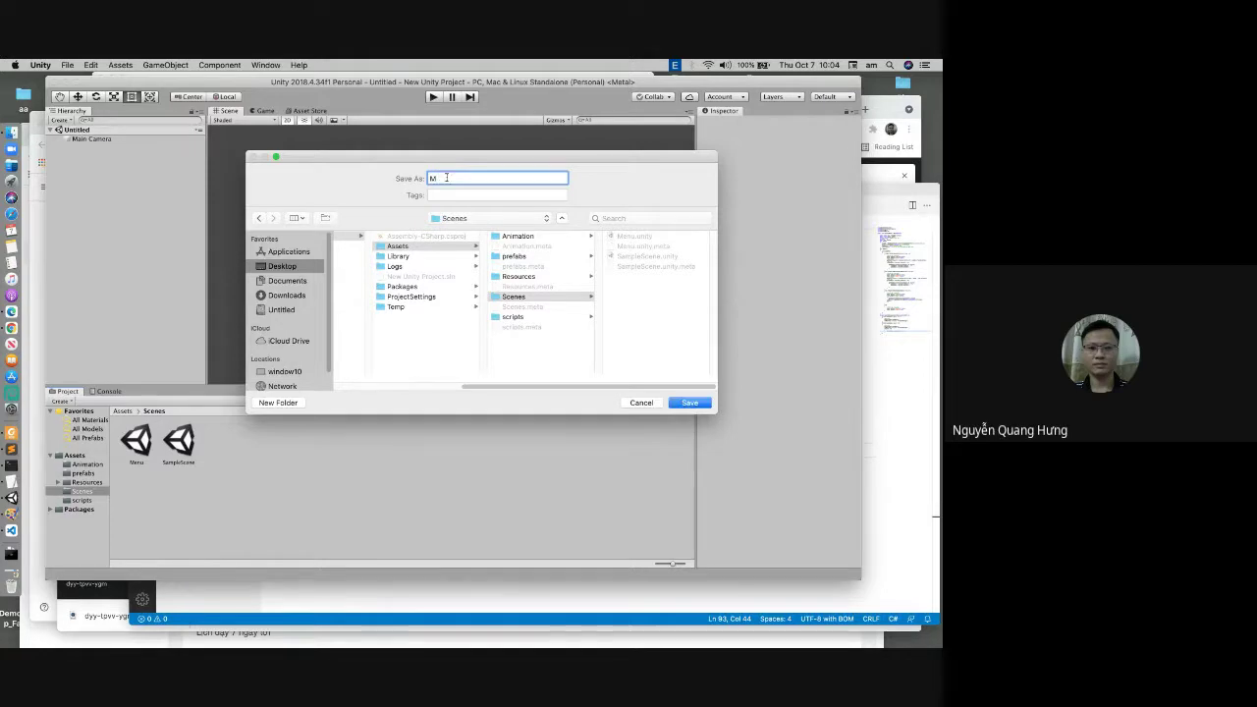
pyautogui.click(685, 402)
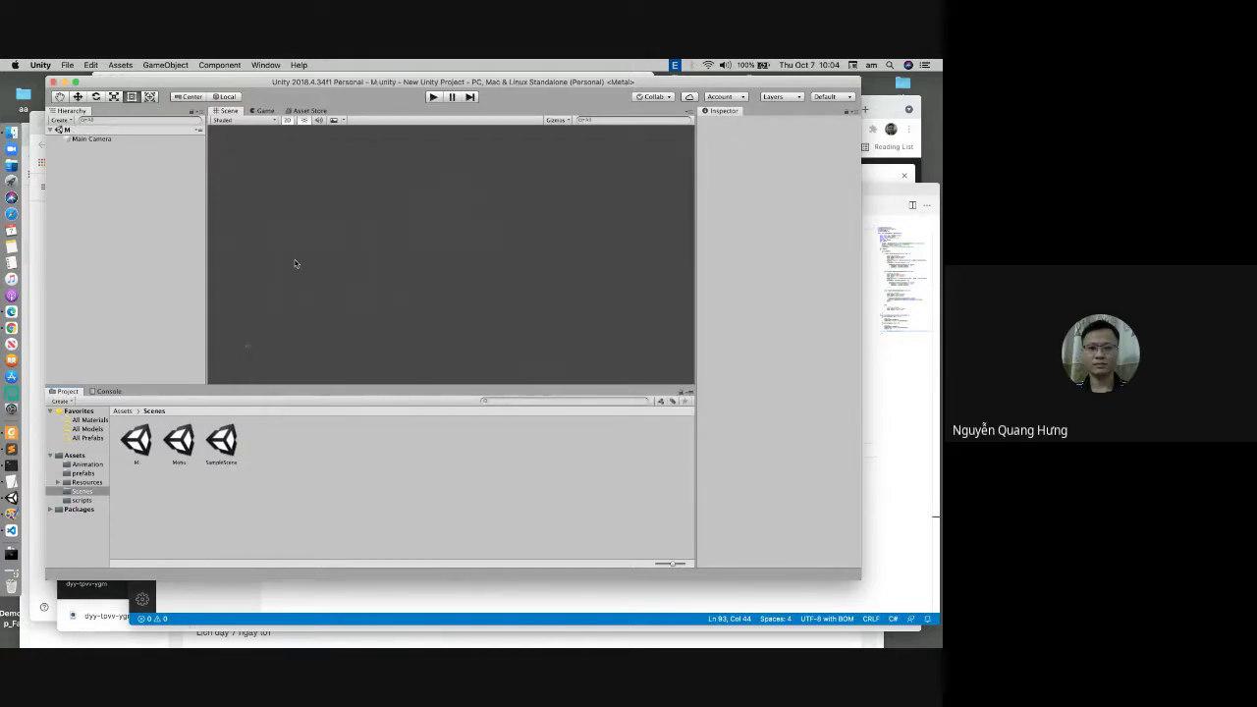
# Step: Add an empty GameObject to scene M positioned at 0, 0, 0
pyautogui.click(143, 436)
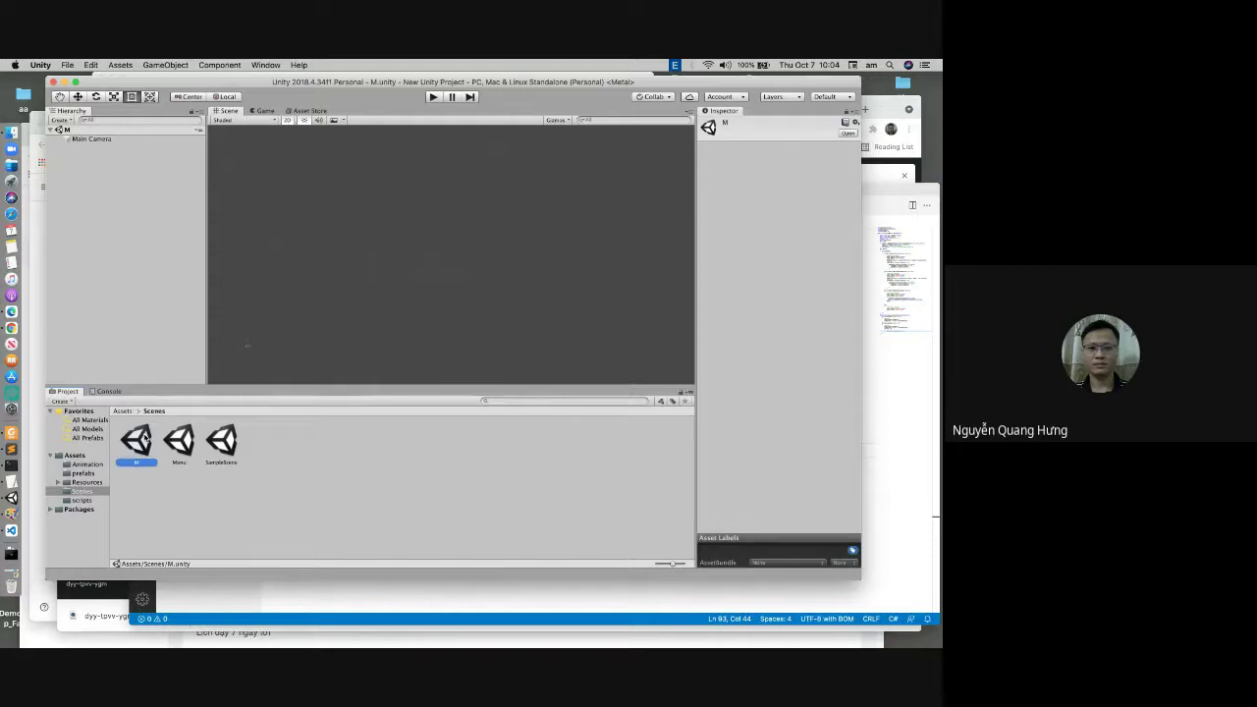
pyautogui.click(121, 65)
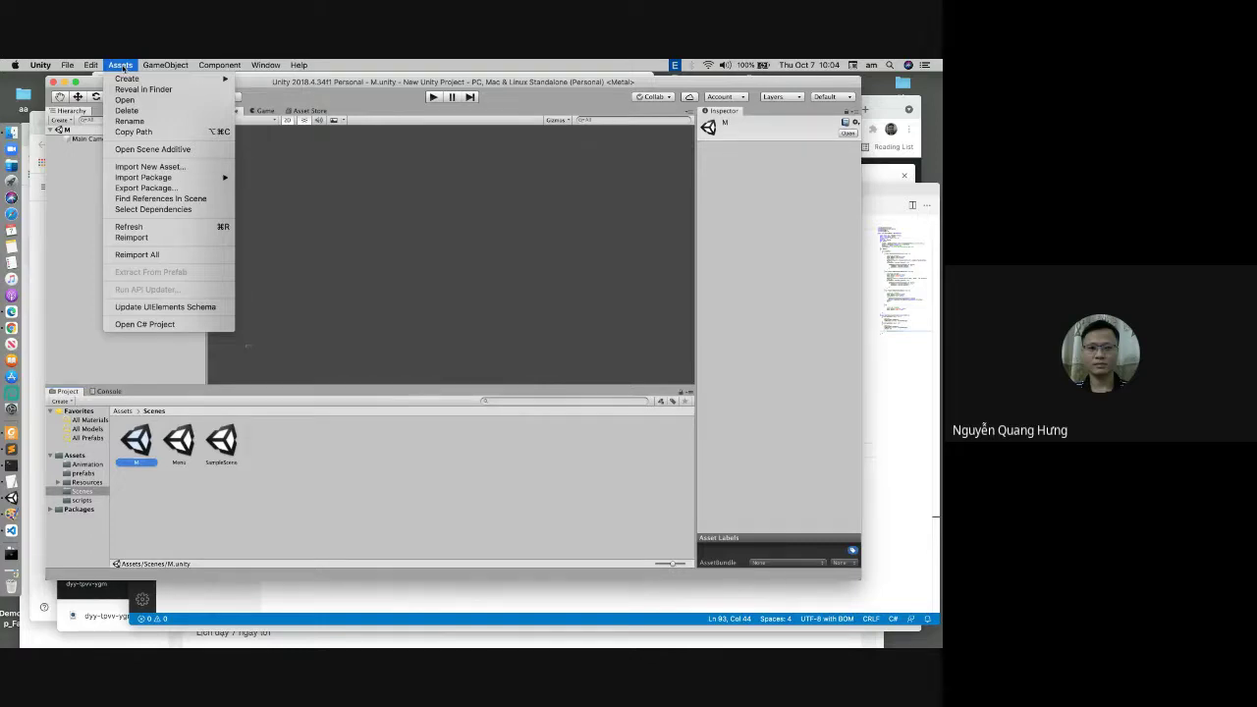
pyautogui.moveTo(127, 79)
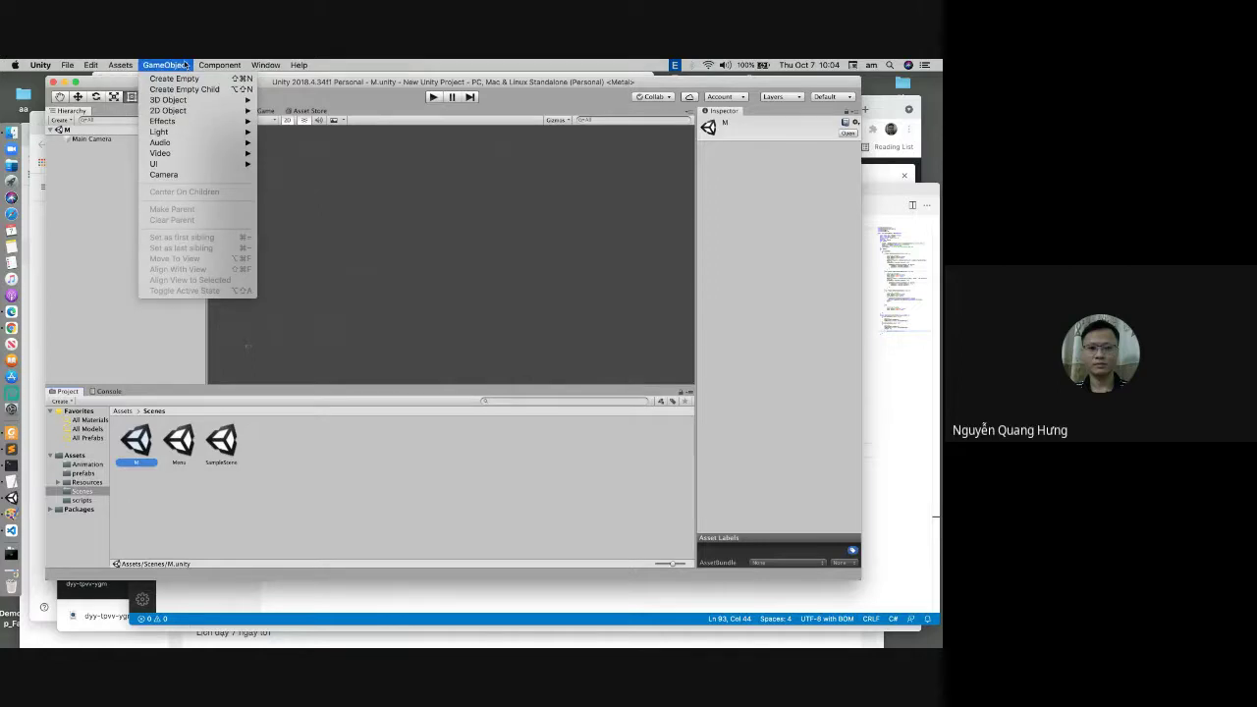
pyautogui.click(167, 81)
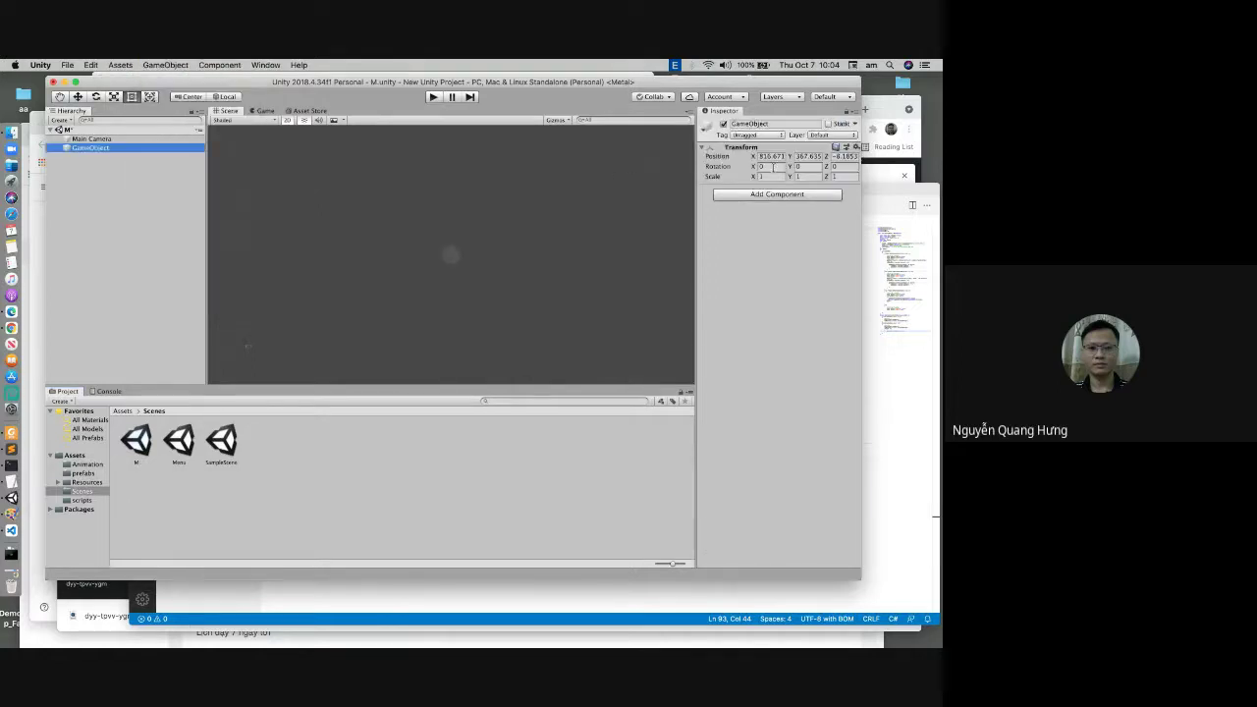
pyautogui.click(771, 157)
pyautogui.write('0')
pyautogui.press('Tab')
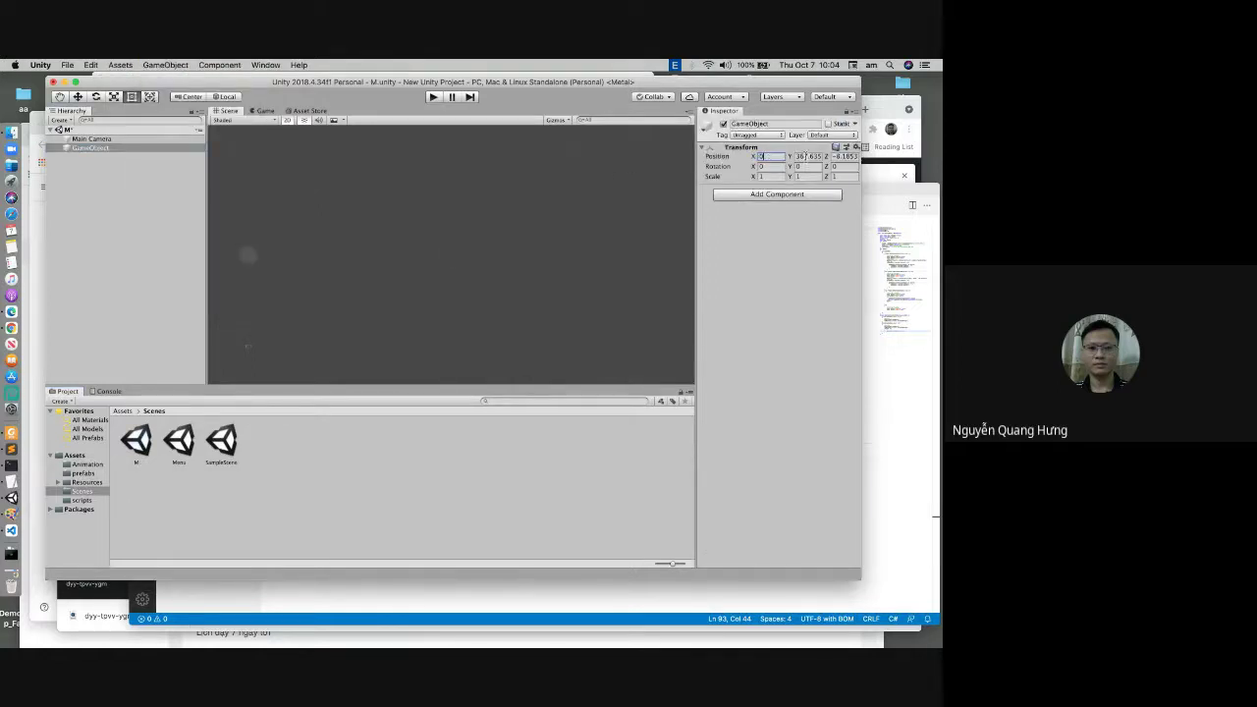
pyautogui.write('0')
pyautogui.press('Tab')
pyautogui.write('0')
pyautogui.press('Return')
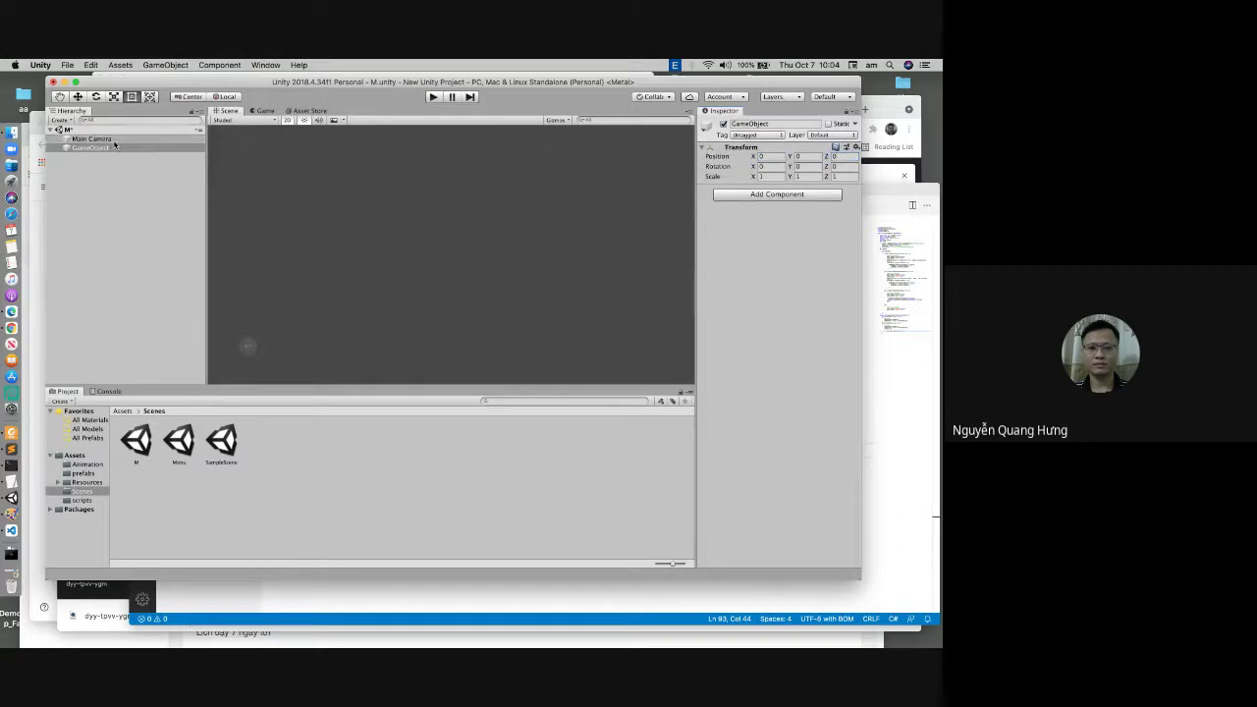
# Step: Give the GameObject a Sprite Renderer showing the Background forest sprite
pyautogui.click(768, 195)
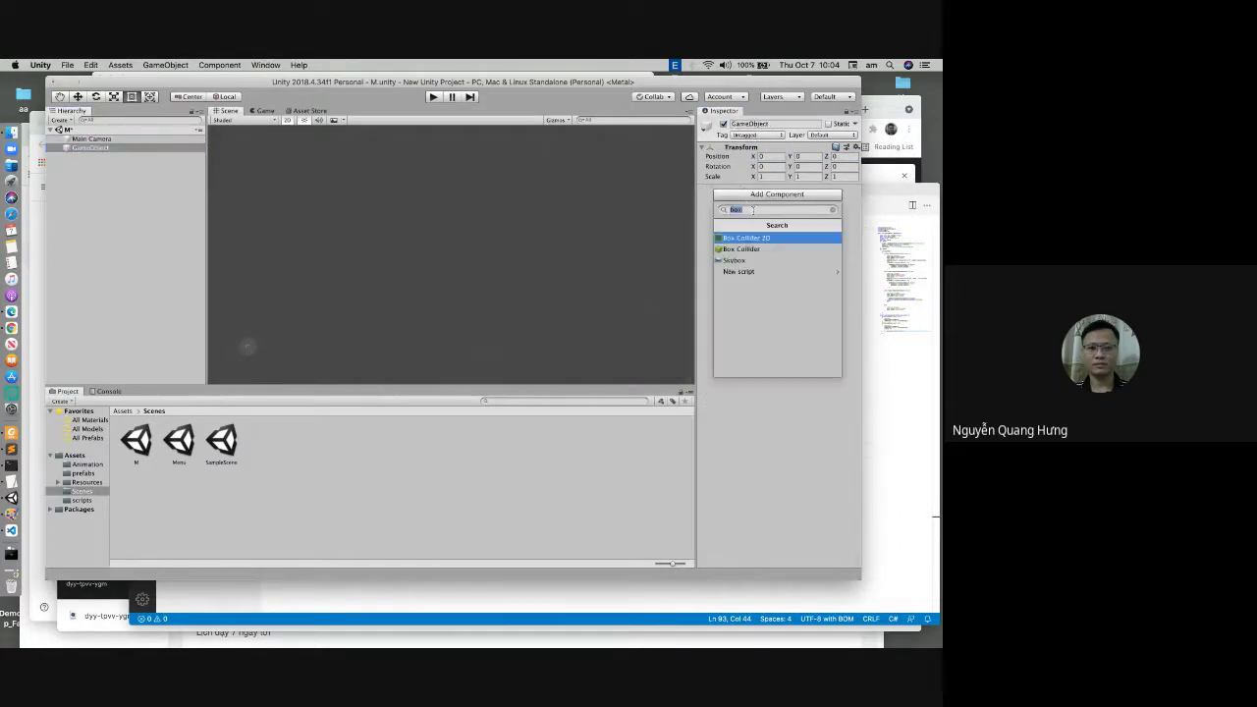
pyautogui.write('bo')
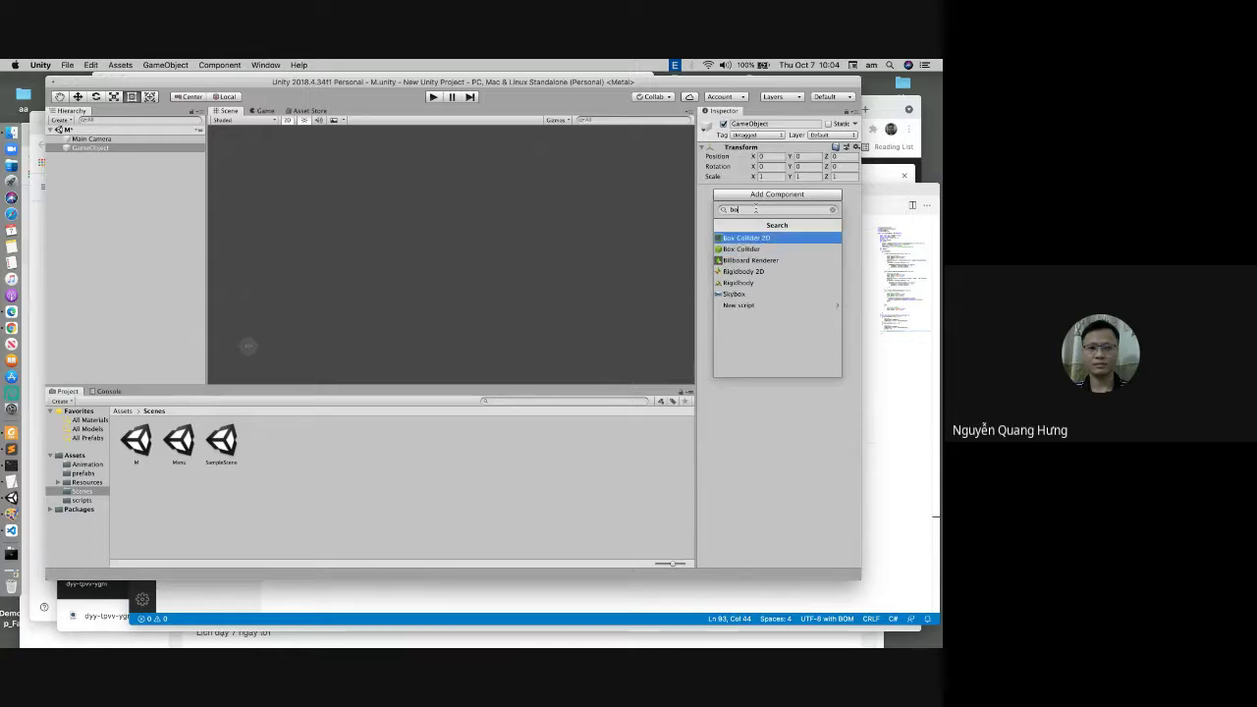
pyautogui.press('BackSpace')
pyautogui.press('BackSpace')
pyautogui.write('spi')
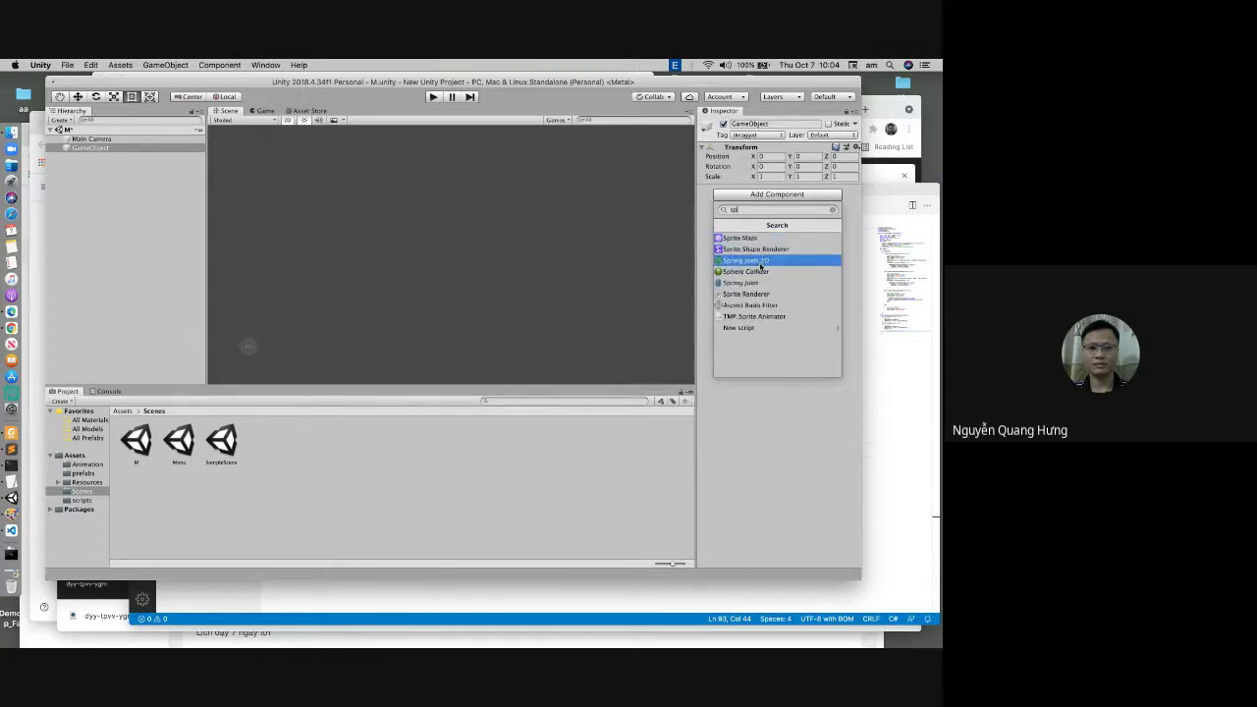
pyautogui.click(756, 294)
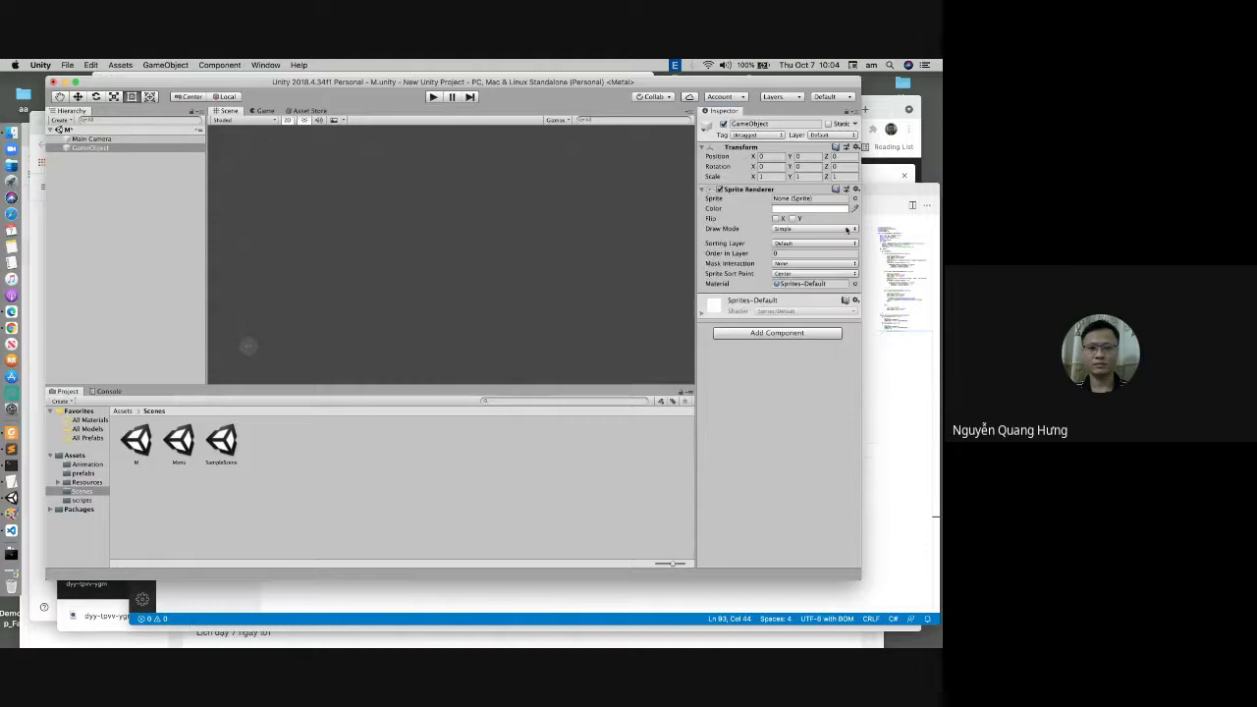
pyautogui.click(854, 198)
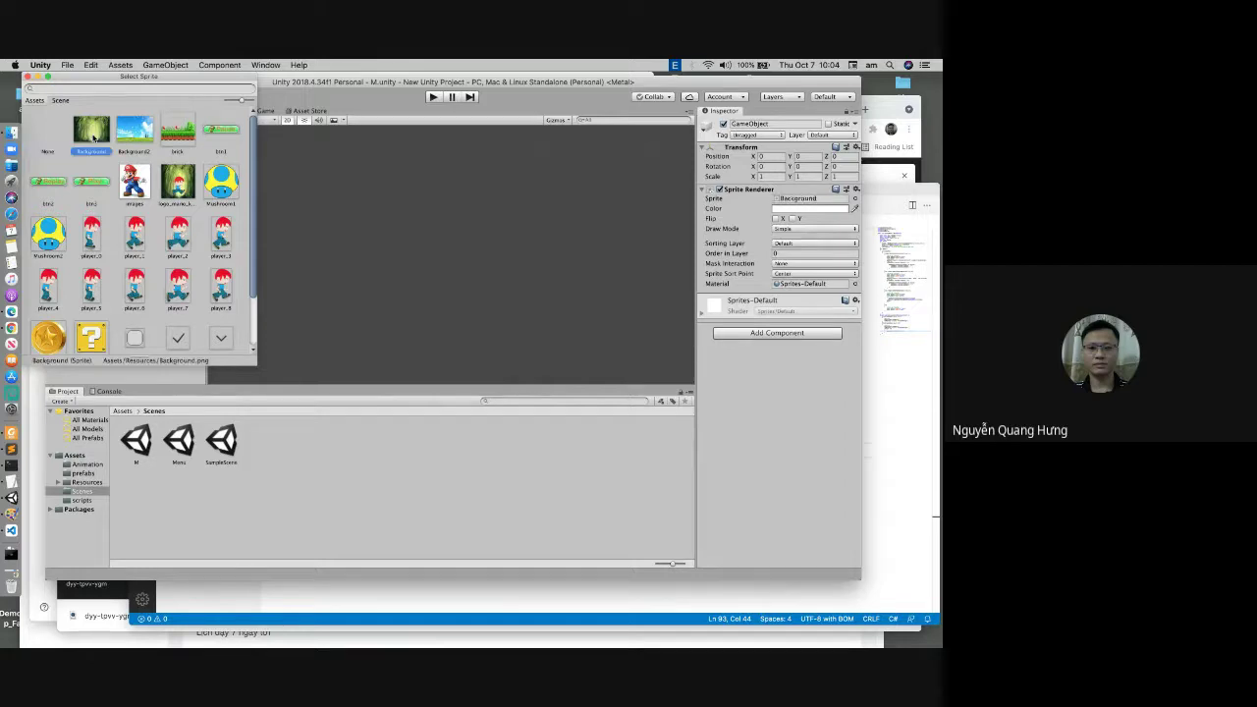
pyautogui.doubleClick(91, 132)
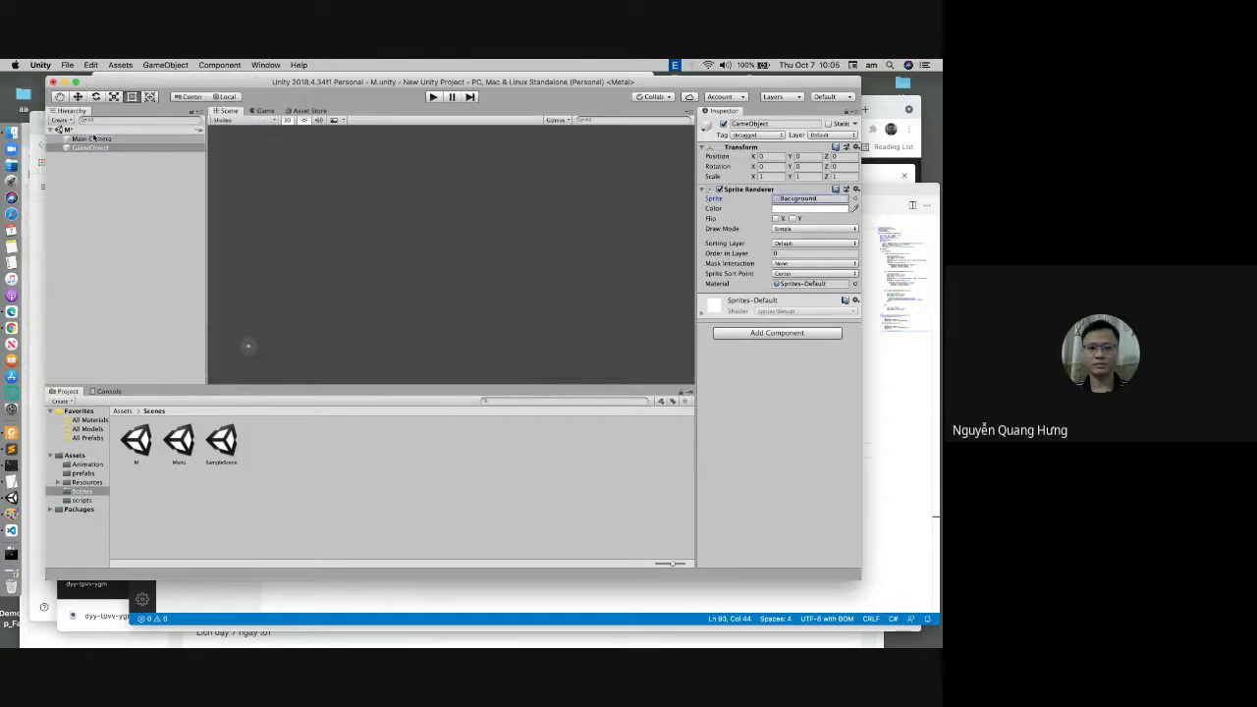
# Step: Reset the editor to the Default layout
pyautogui.click(267, 66)
pyautogui.moveTo(287, 116)
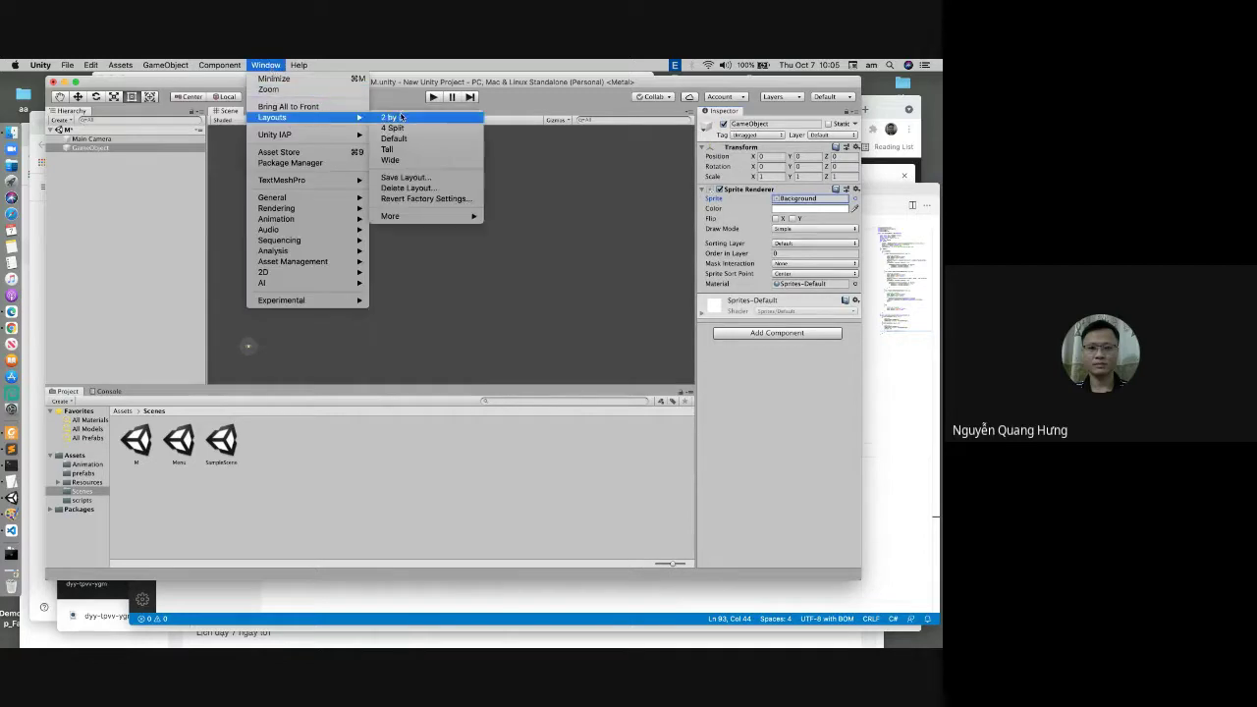
pyautogui.click(394, 139)
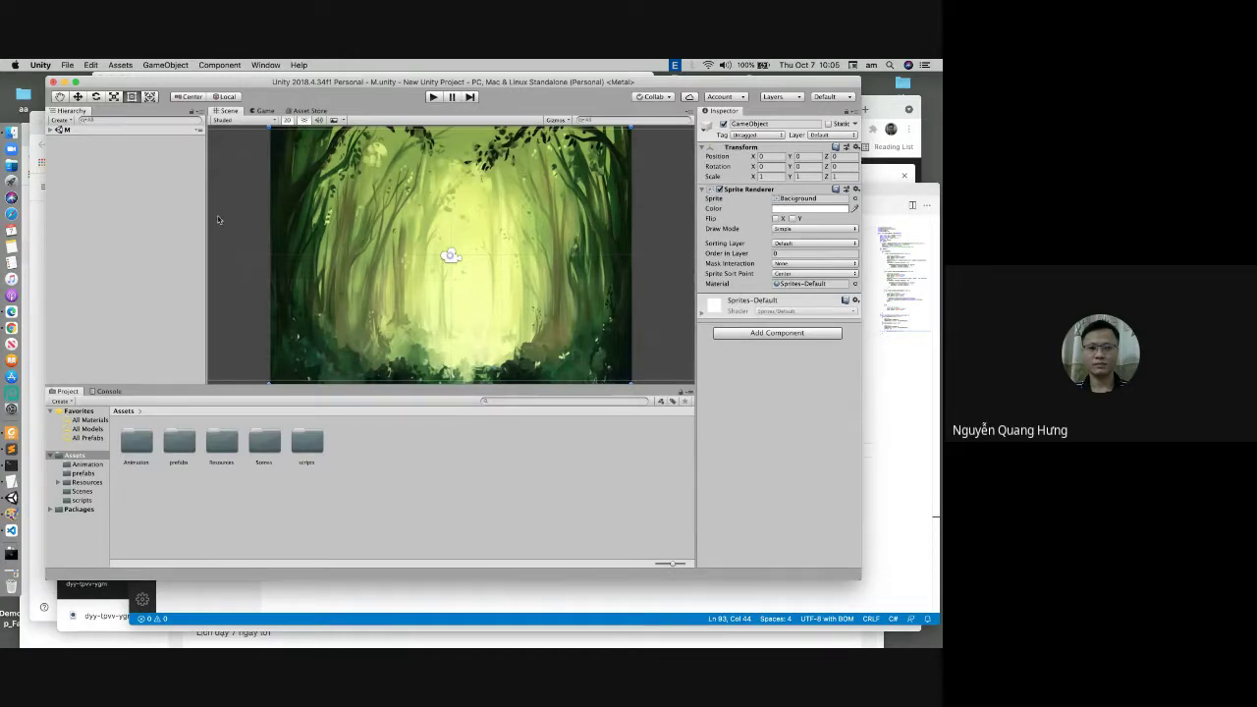
# Step: Add a UI Button with its Canvas and bring it into view in the scene
pyautogui.click(165, 65)
pyautogui.moveTo(172, 102)
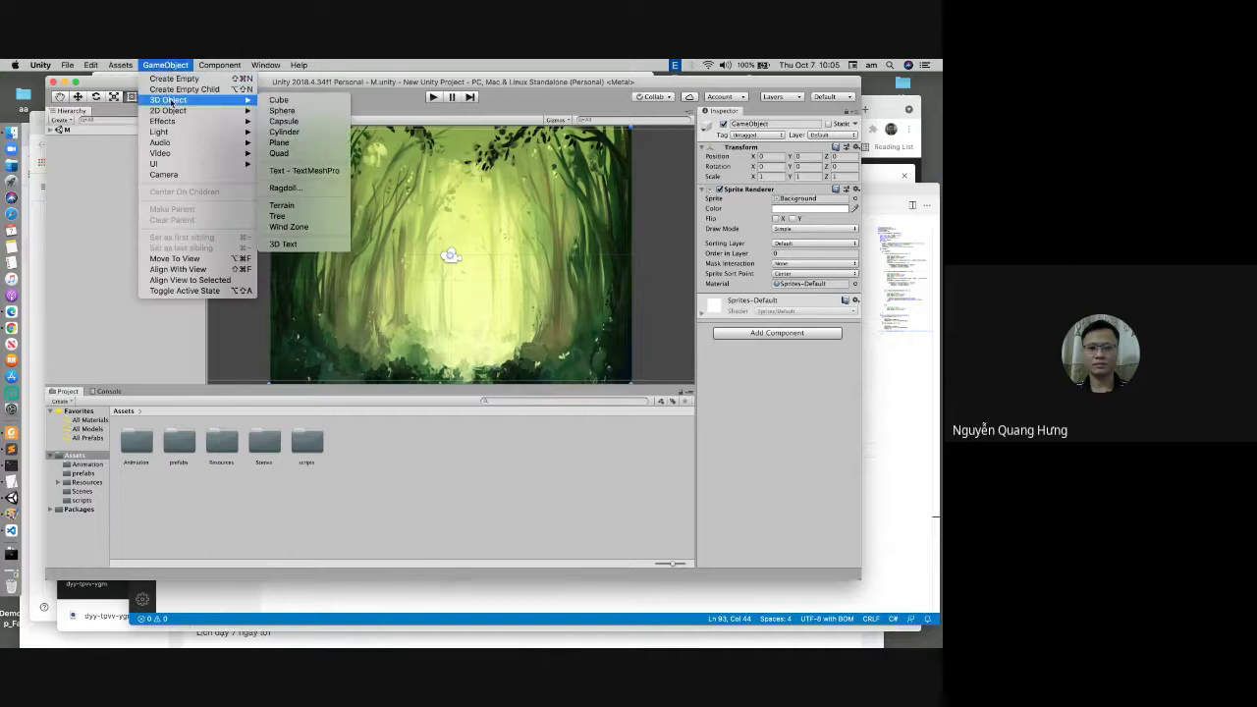
pyautogui.moveTo(162, 164)
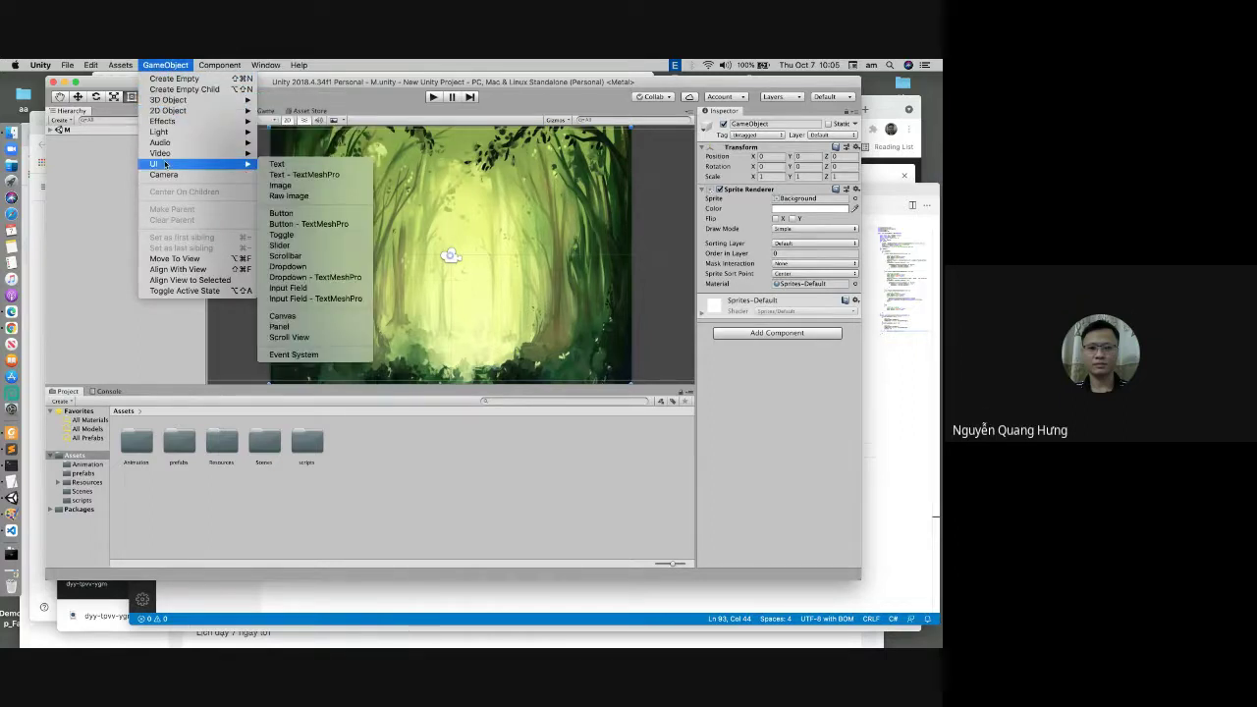
pyautogui.click(321, 214)
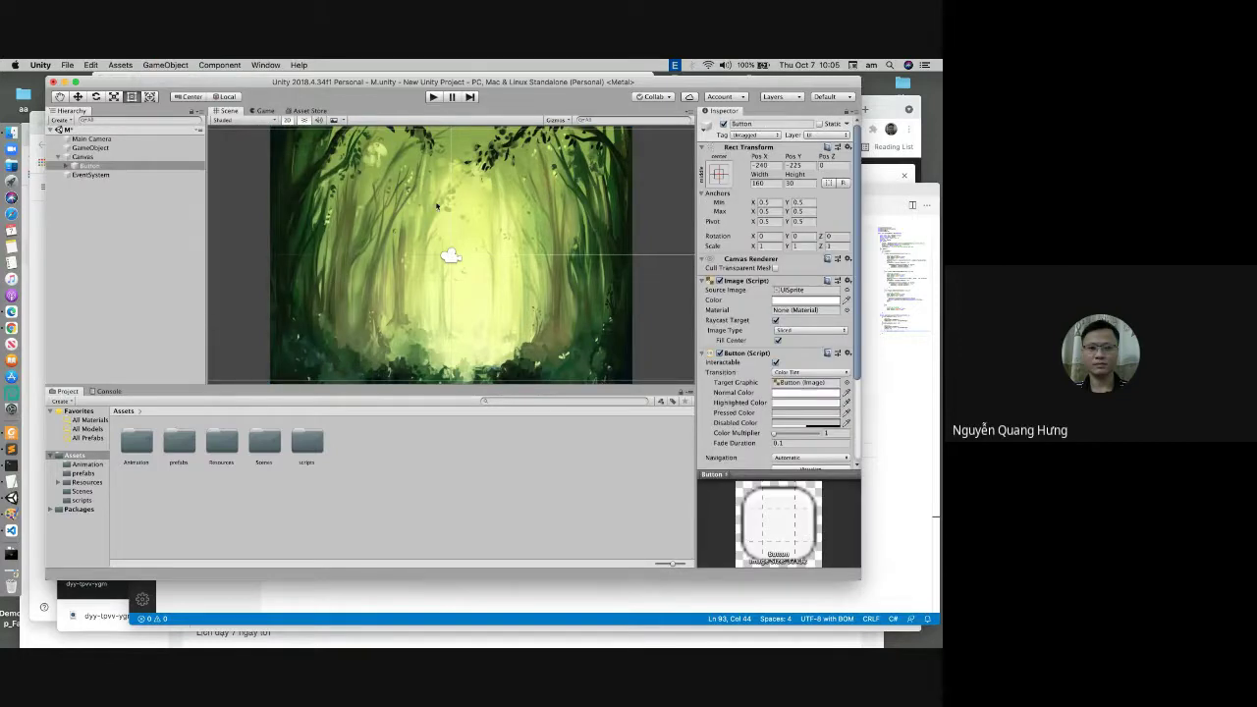
pyautogui.scroll(-3, 577, 258)
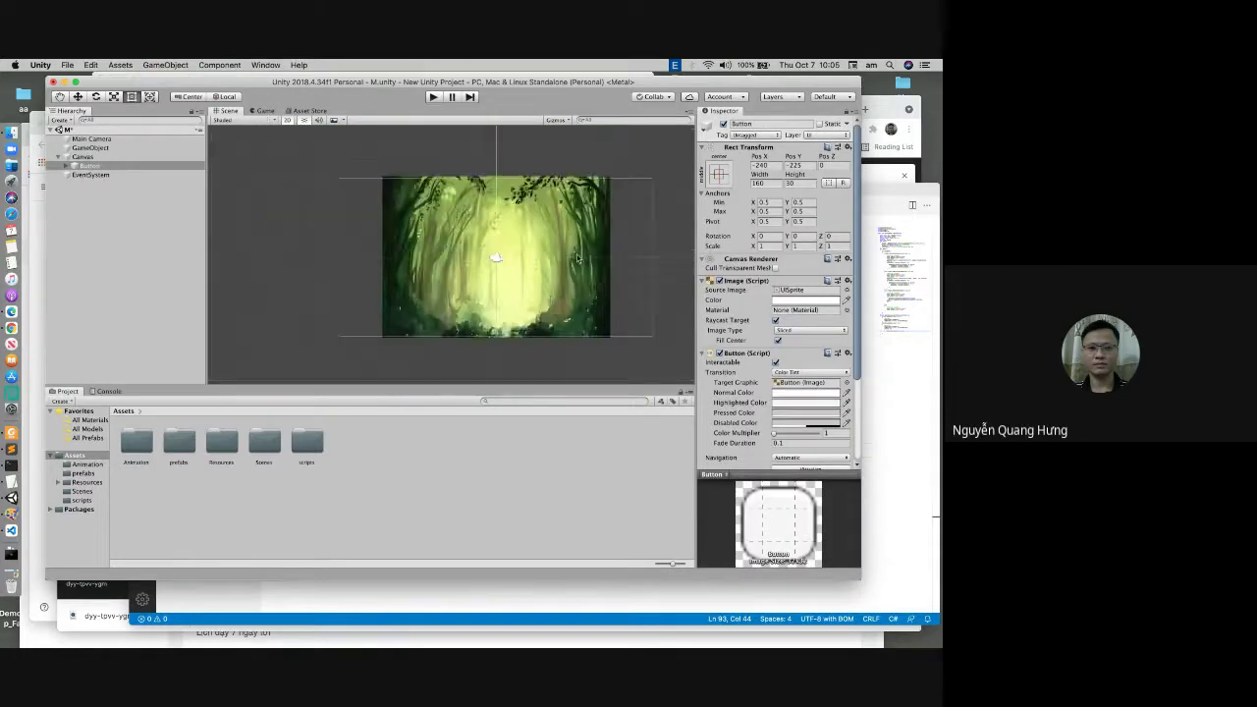
pyautogui.scroll(-3, 577, 258)
pyautogui.scroll(-3, 636, 245)
pyautogui.moveTo(644, 232); pyautogui.dragTo(366, 294, button='middle')
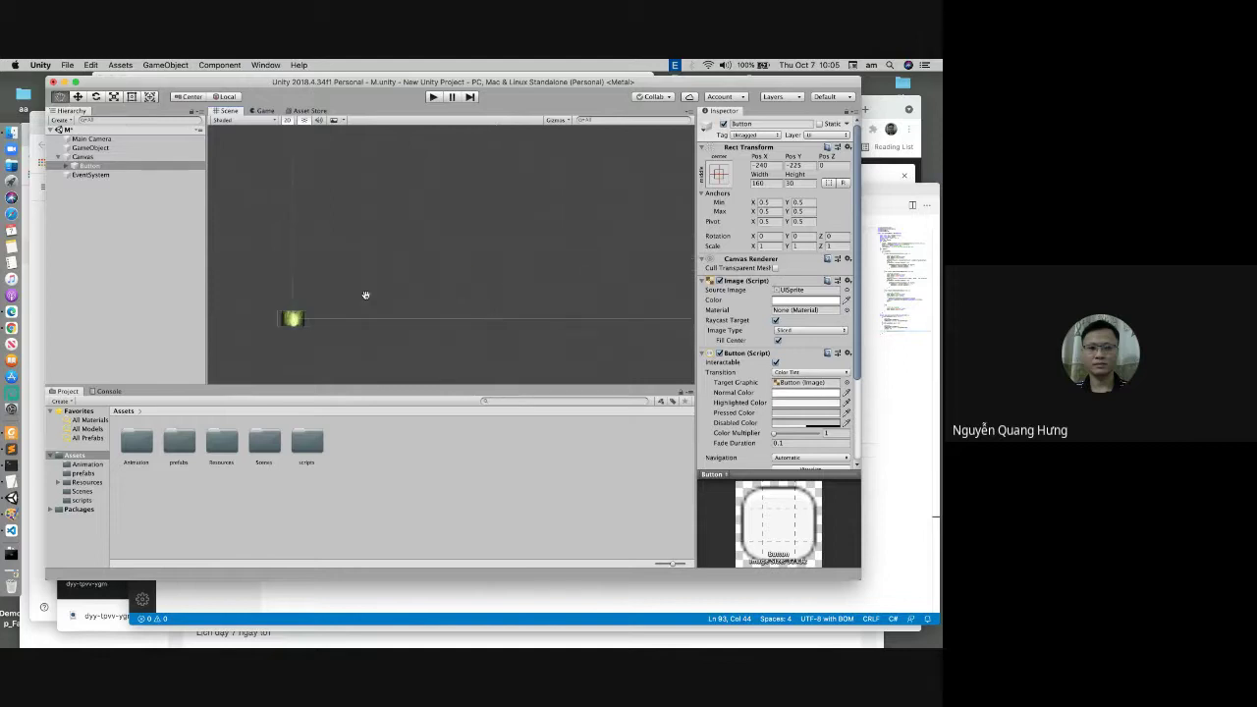
pyautogui.scroll(-3, 579, 255)
pyautogui.scroll(-4, 612, 225)
pyautogui.moveTo(612, 225); pyautogui.dragTo(317, 325, button='middle')
pyautogui.scroll(-1, 629, 248)
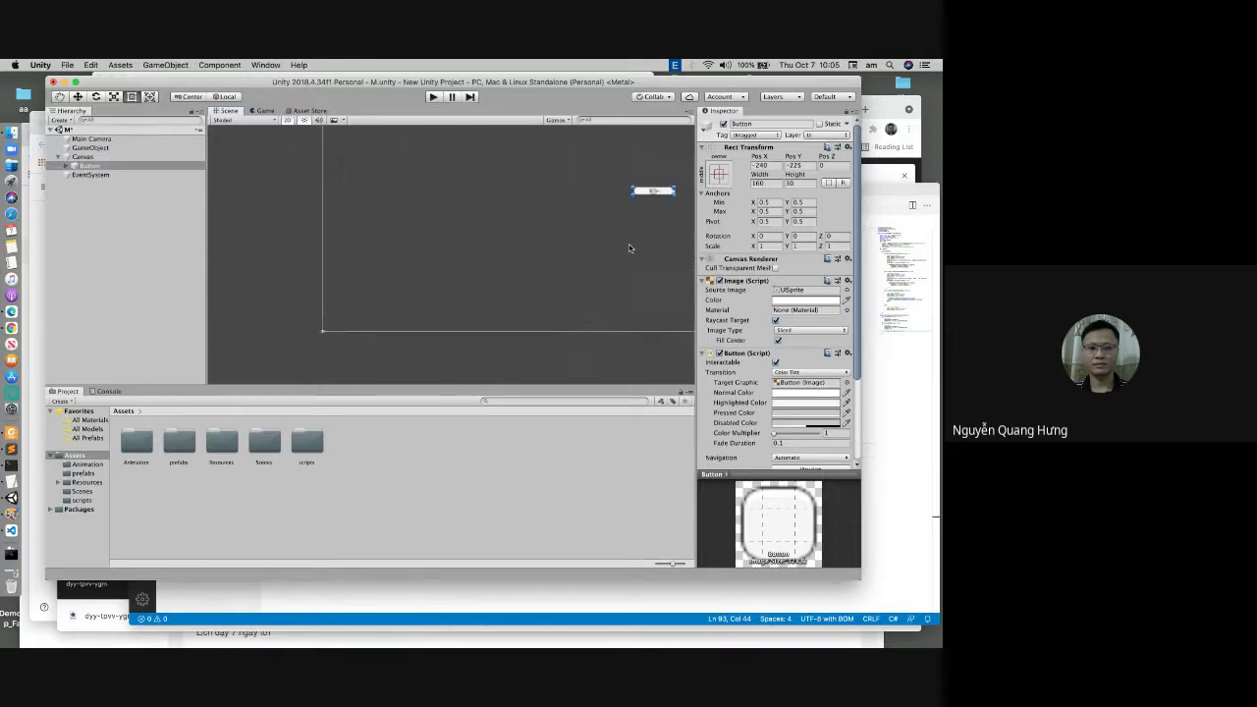
pyautogui.moveTo(629, 249); pyautogui.dragTo(491, 252, button='middle')
pyautogui.scroll(-3, 495, 251)
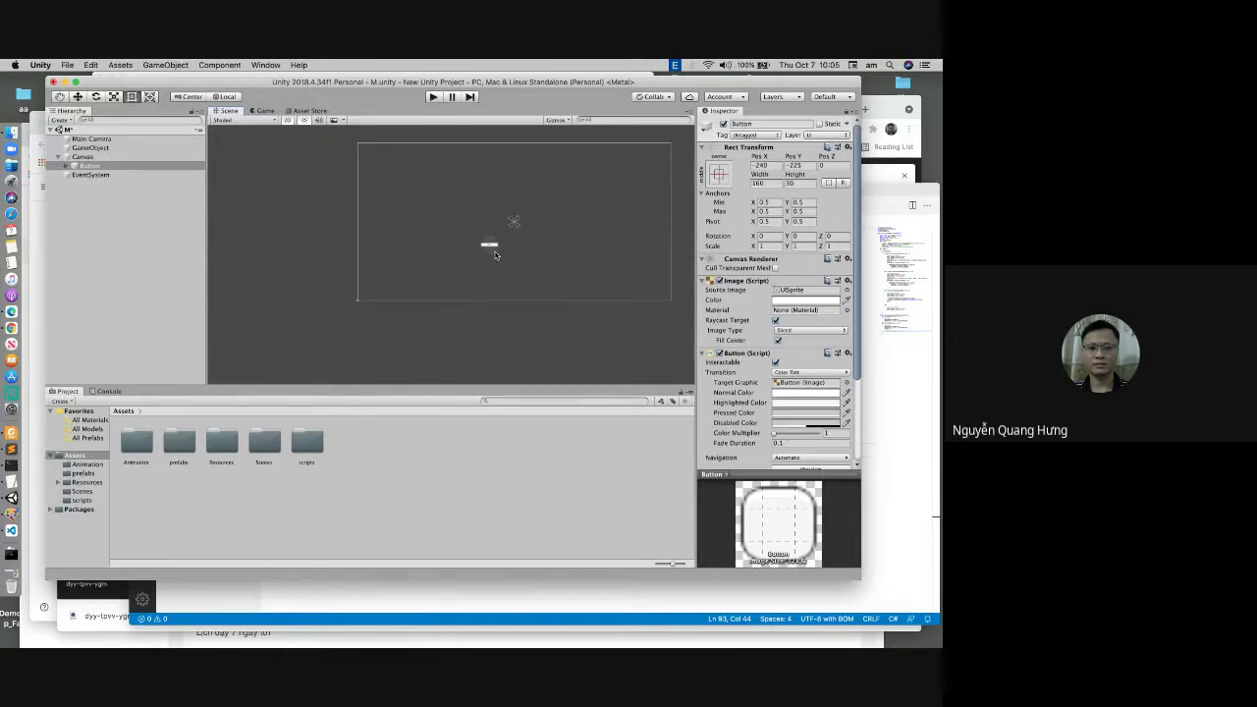
pyautogui.moveTo(495, 255); pyautogui.dragTo(528, 250)
# Step: Set the button's scale to 2, 2, 2 and check it in the Game view
pyautogui.click(772, 247)
pyautogui.write('2')
pyautogui.press('Tab')
pyautogui.write('2')
pyautogui.press('Tab')
pyautogui.write('2')
pyautogui.click(620, 247)
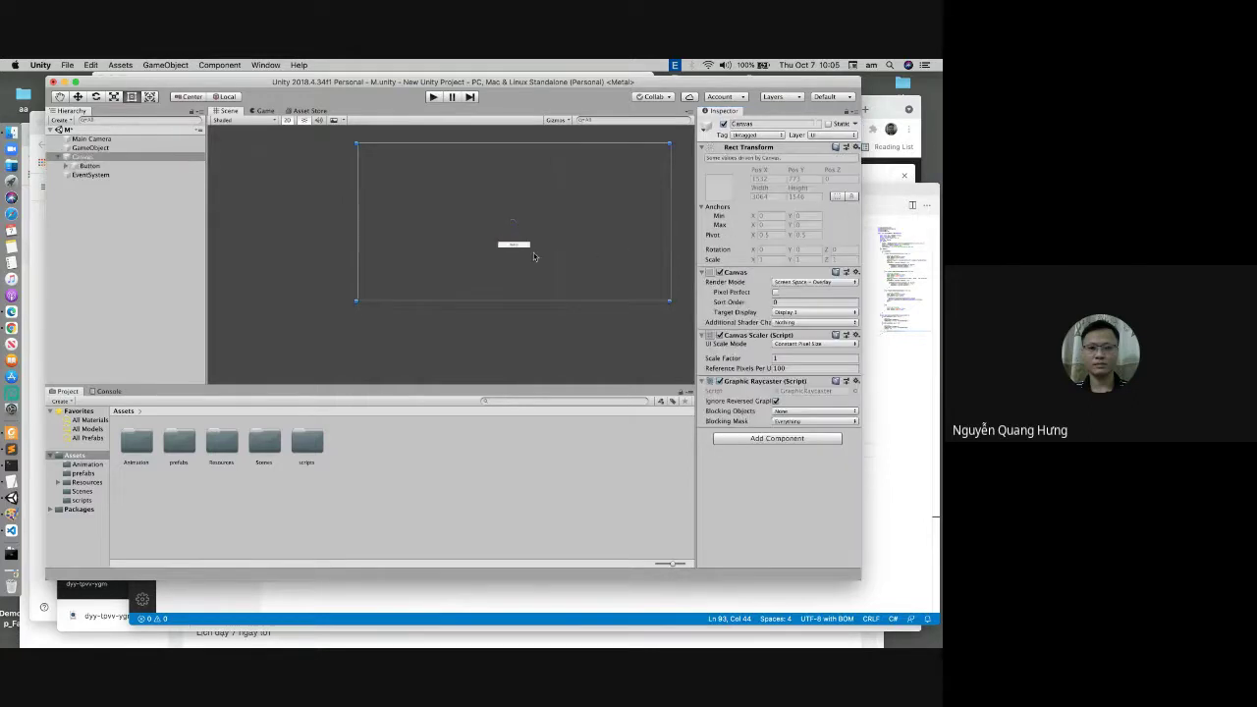
pyautogui.click(266, 111)
pyautogui.click(224, 110)
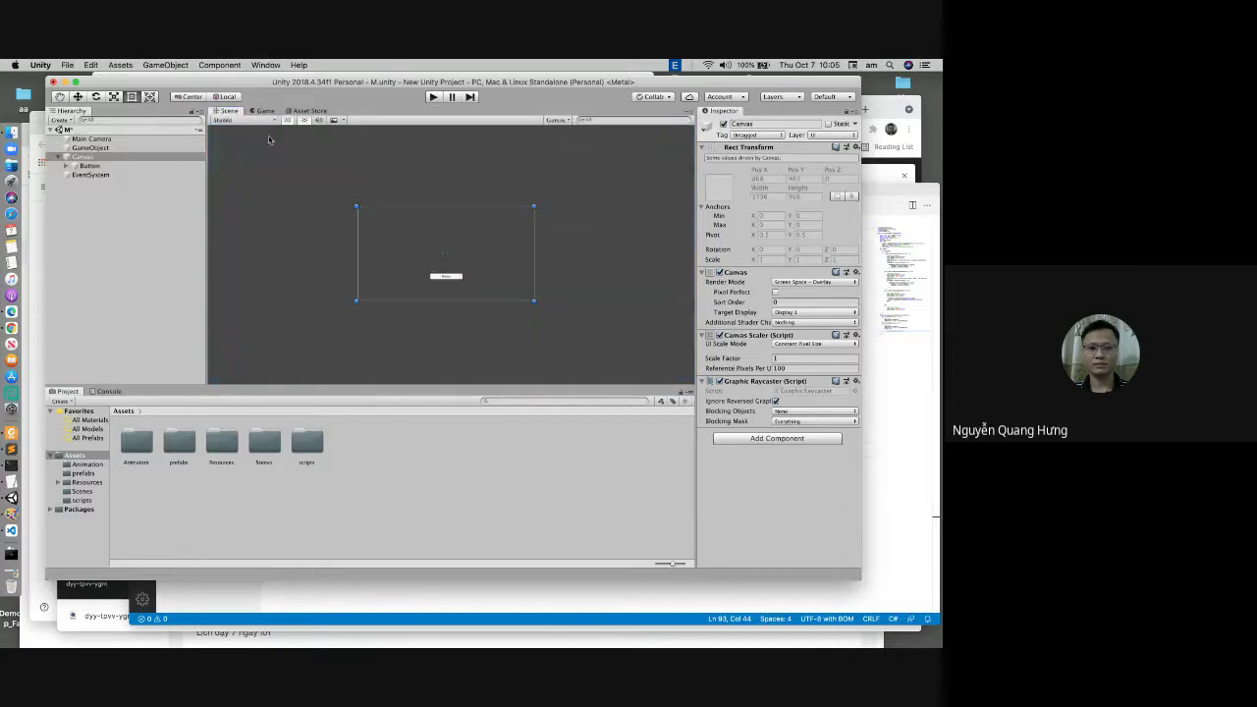
# Step: Set the button's Source Image to the btn3 Play sprite
pyautogui.click(449, 278)
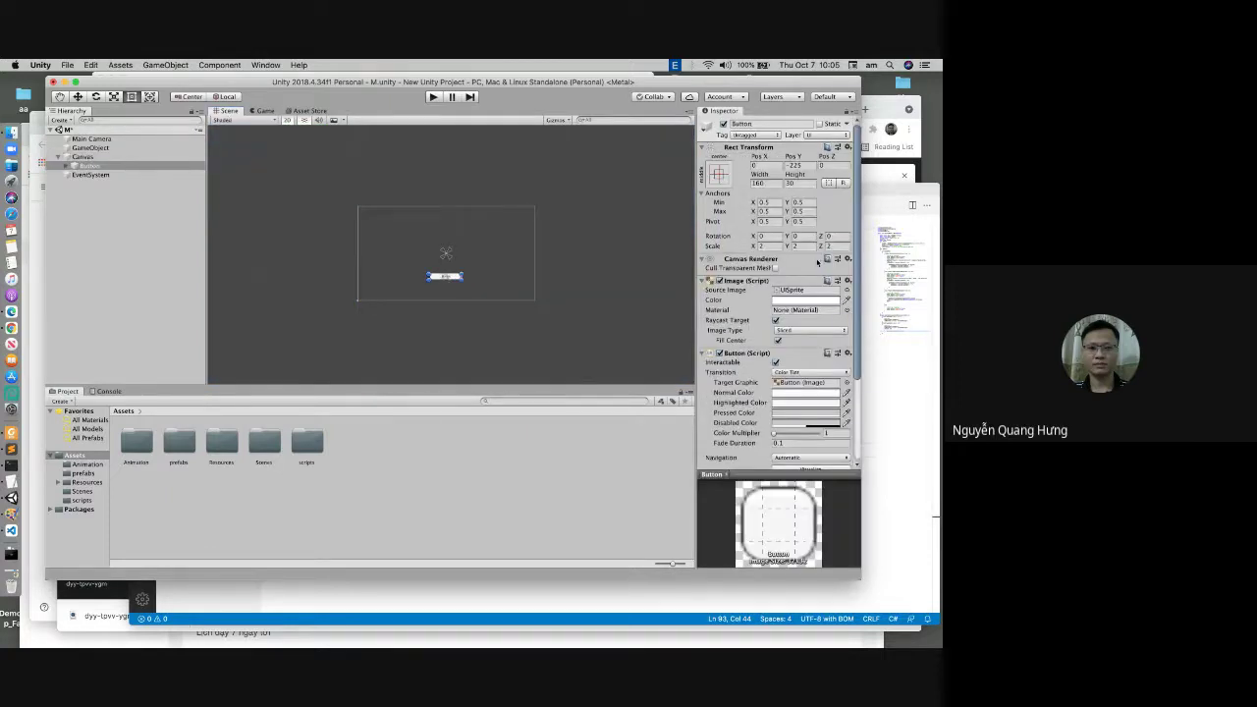
pyautogui.click(845, 292)
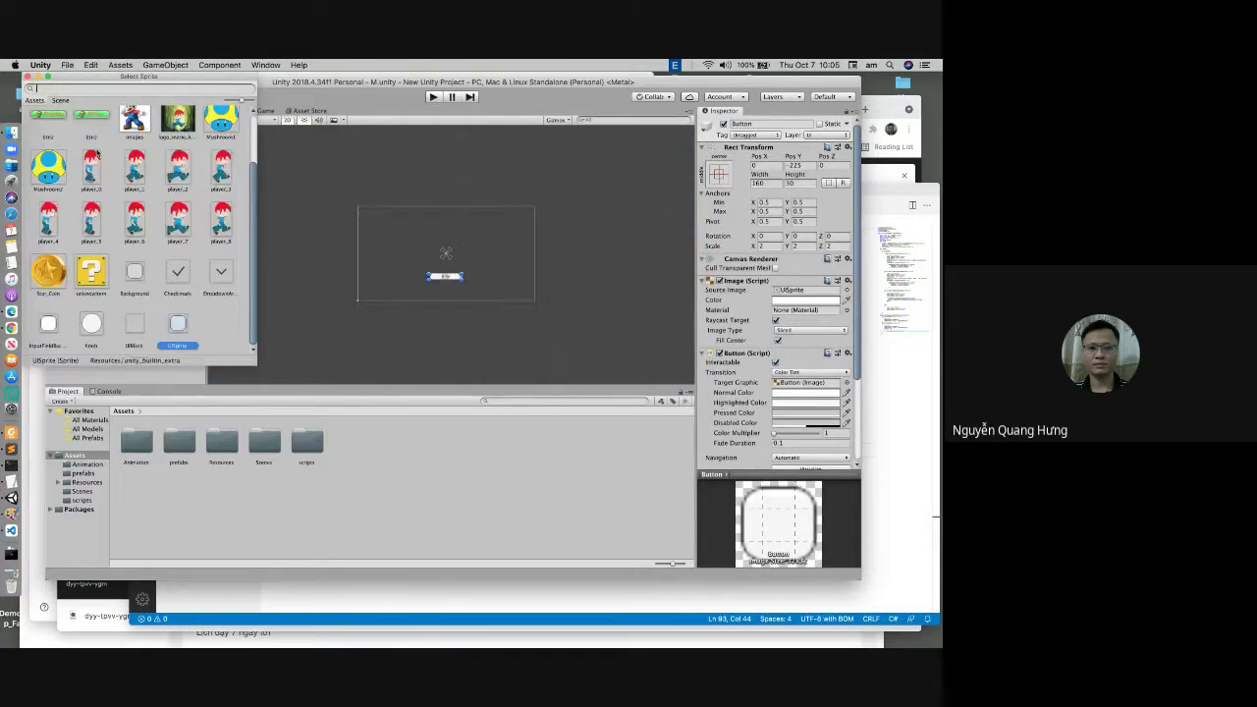
pyautogui.doubleClick(98, 117)
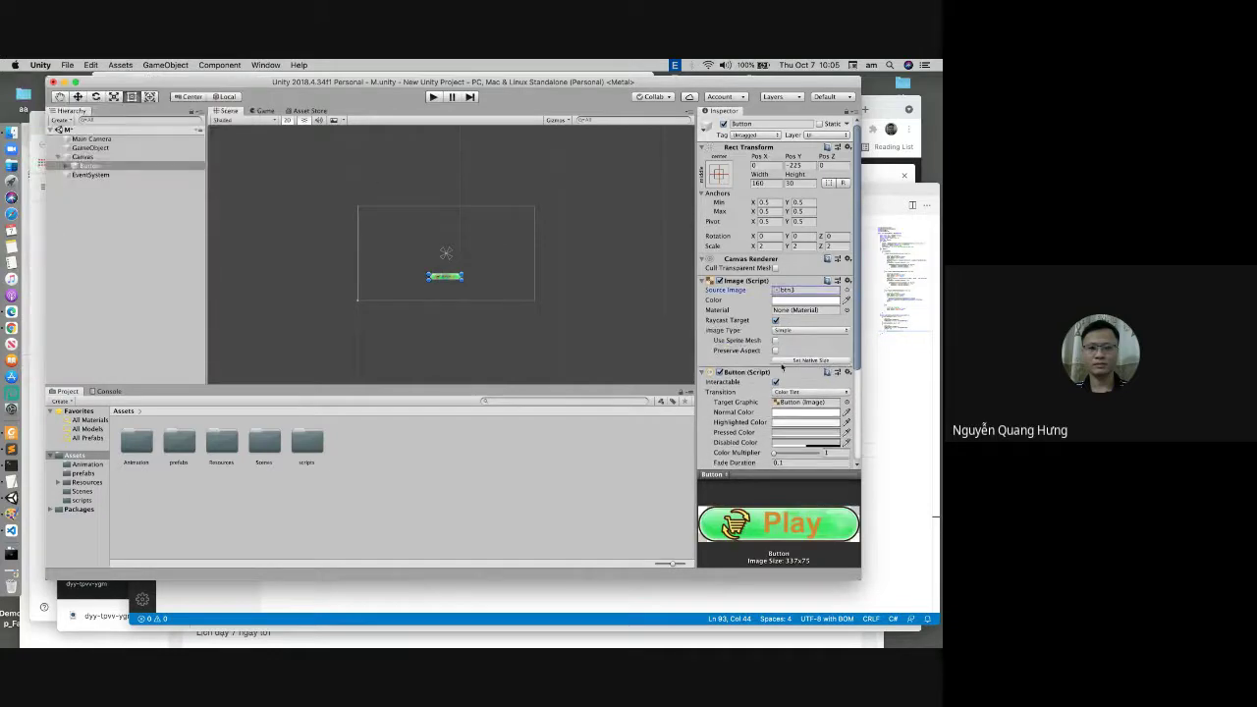
# Step: Delete the button's Text child and preview the Play button over the forest
pyautogui.click(66, 165)
pyautogui.click(88, 174)
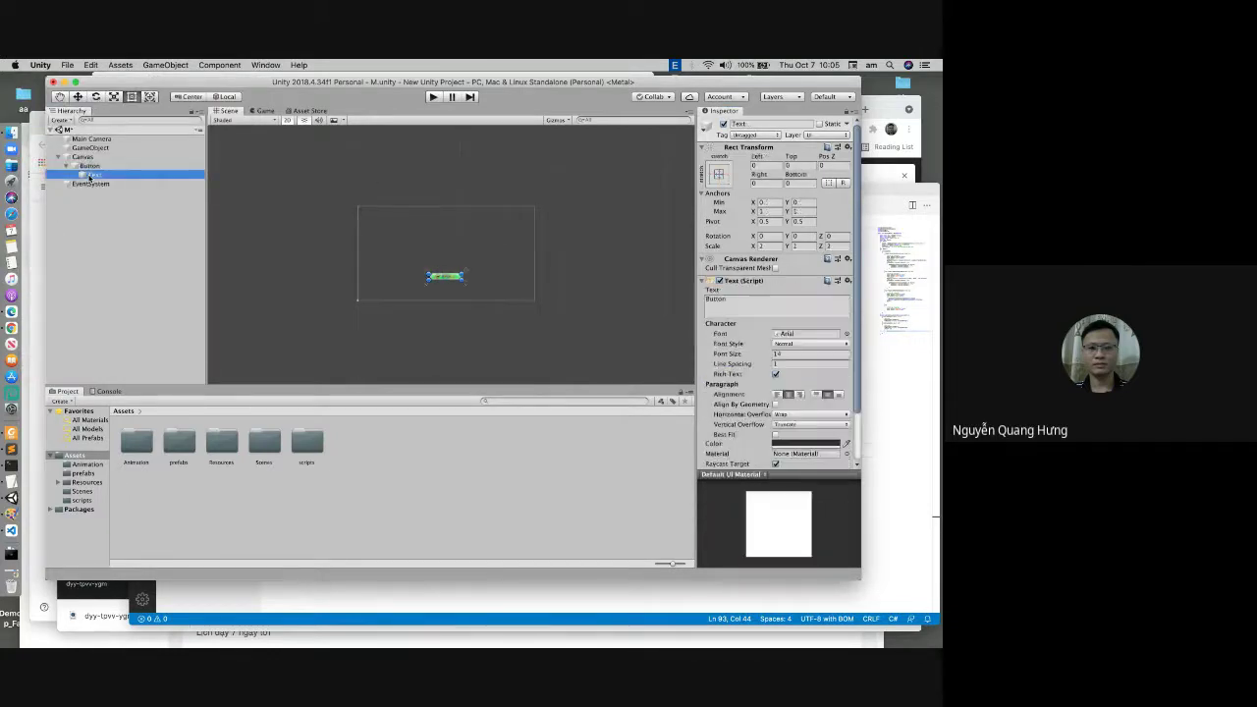
pyautogui.rightClick(91, 174)
pyautogui.click(112, 229)
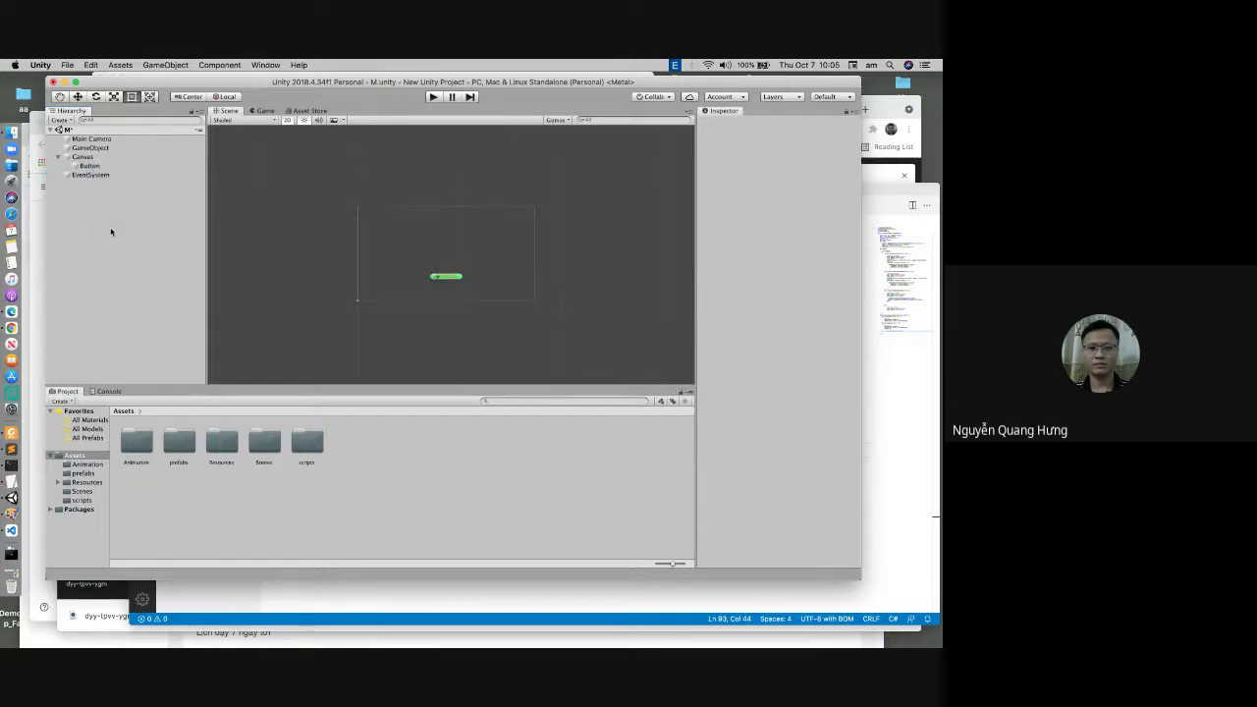
pyautogui.click(263, 111)
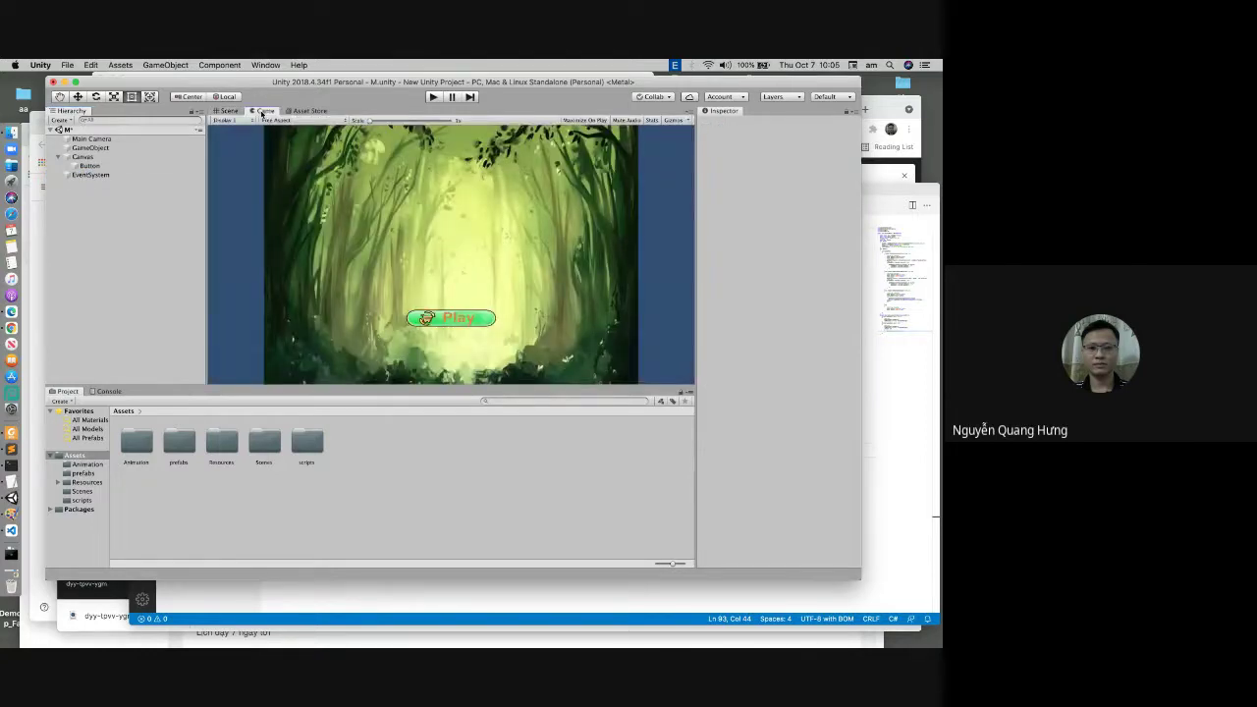
pyautogui.click(89, 165)
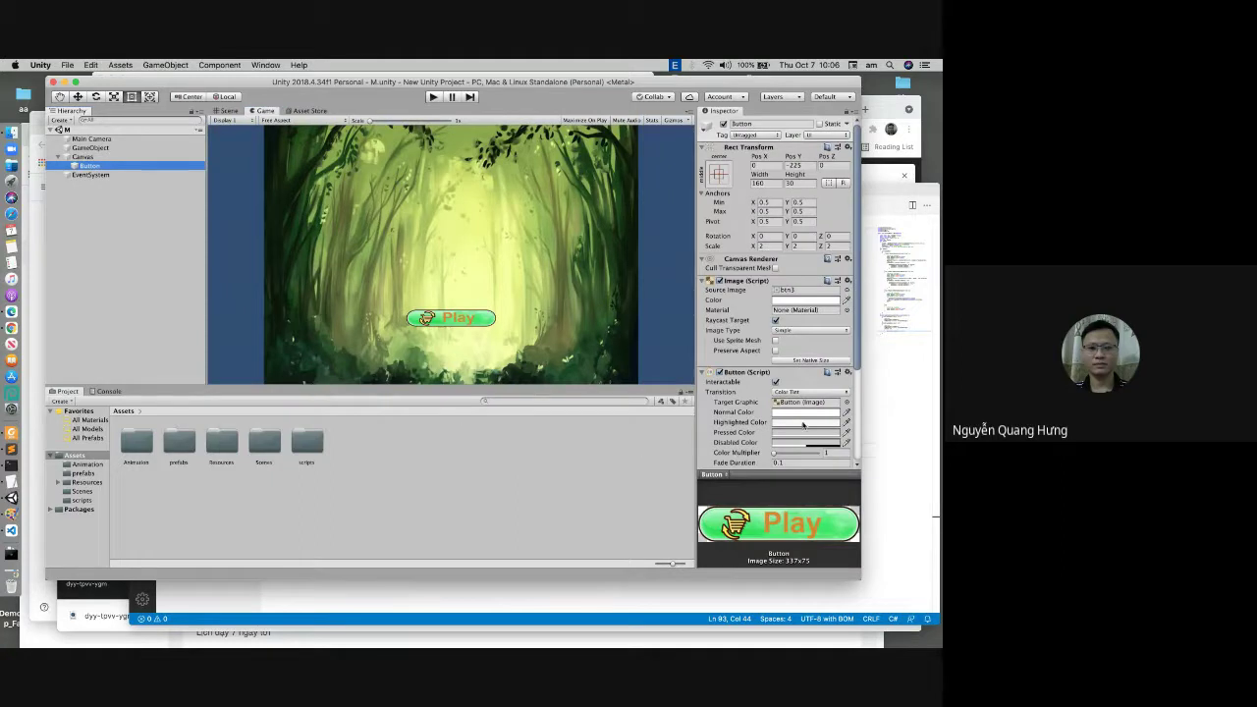
pyautogui.scroll(-5, 822, 337)
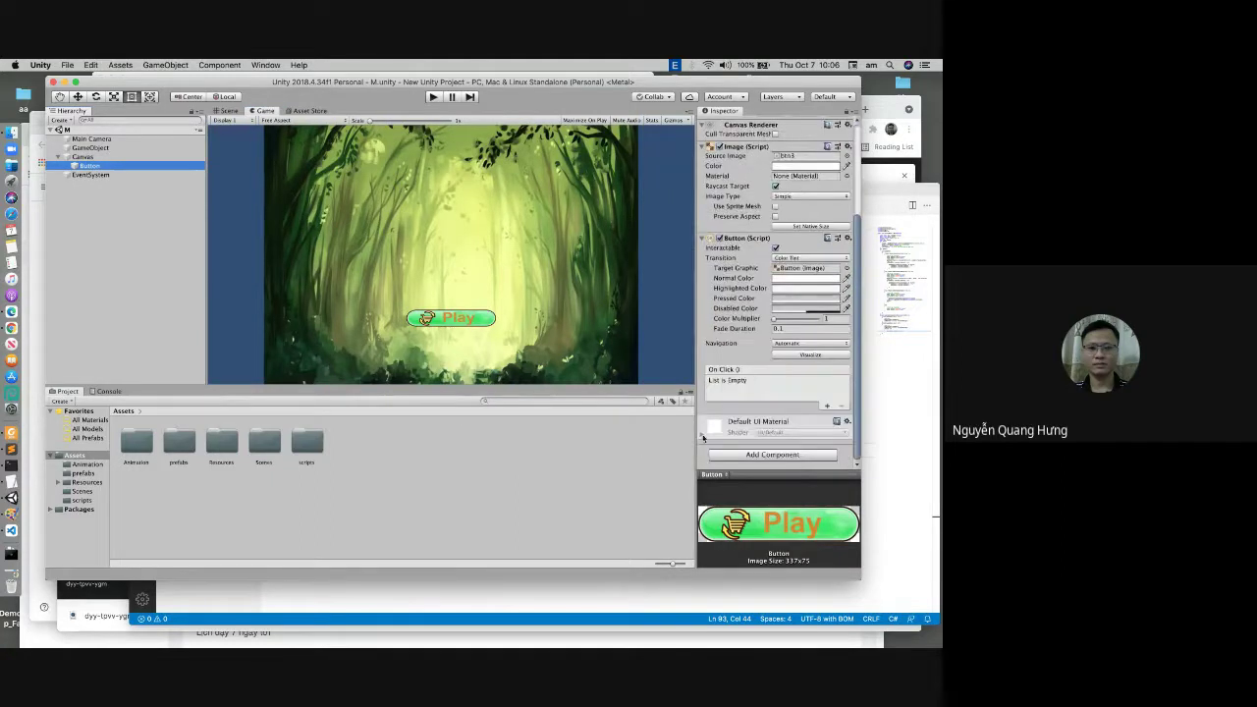
# Step: Add the MenuScript component to the Play button
pyautogui.click(753, 457)
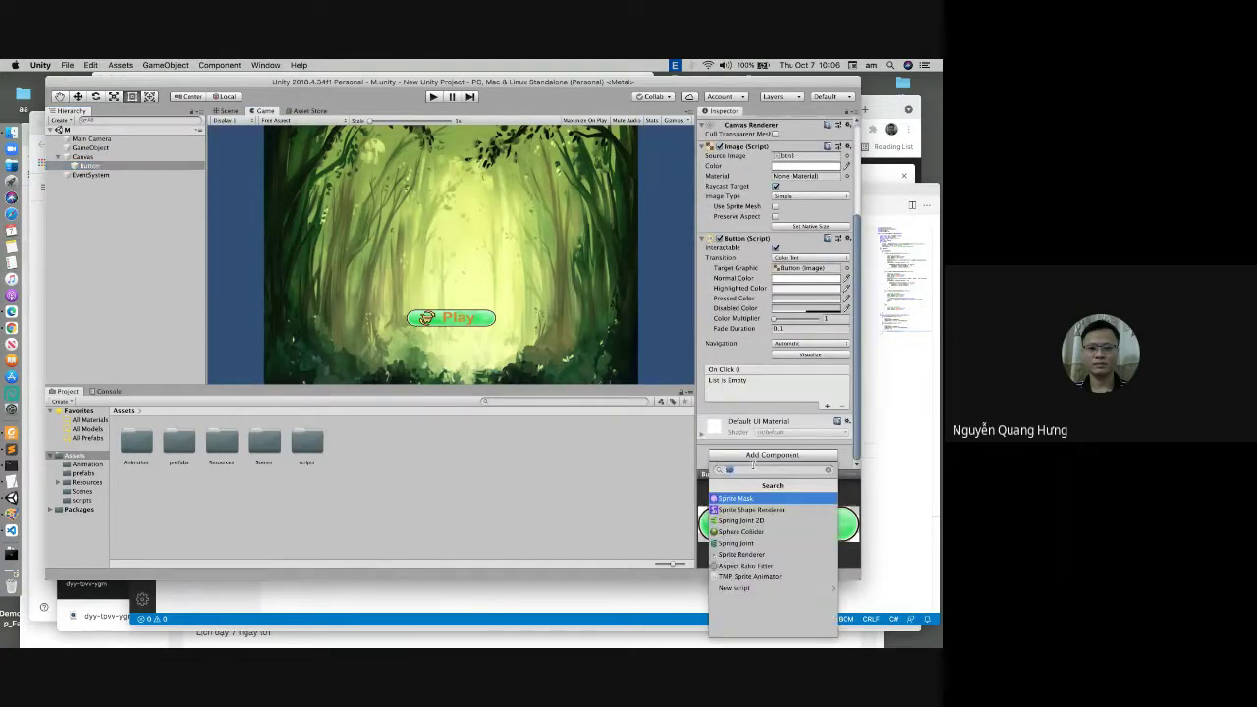
pyautogui.write('men')
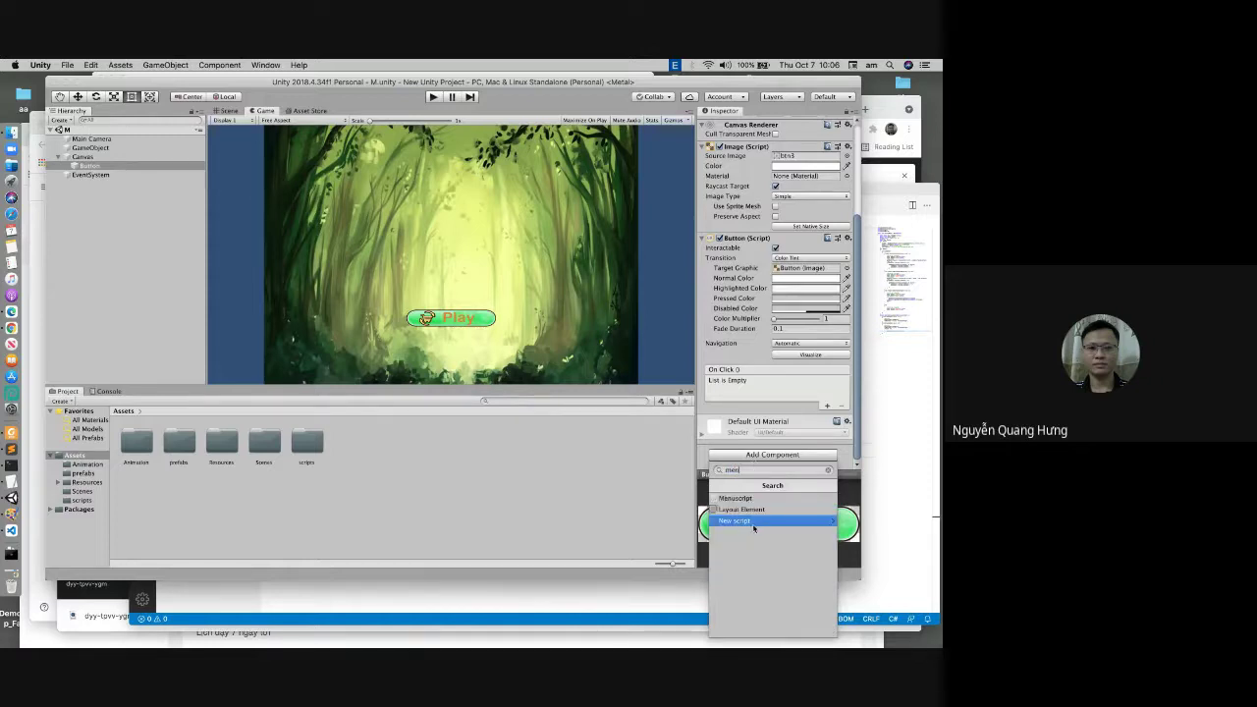
pyautogui.click(750, 499)
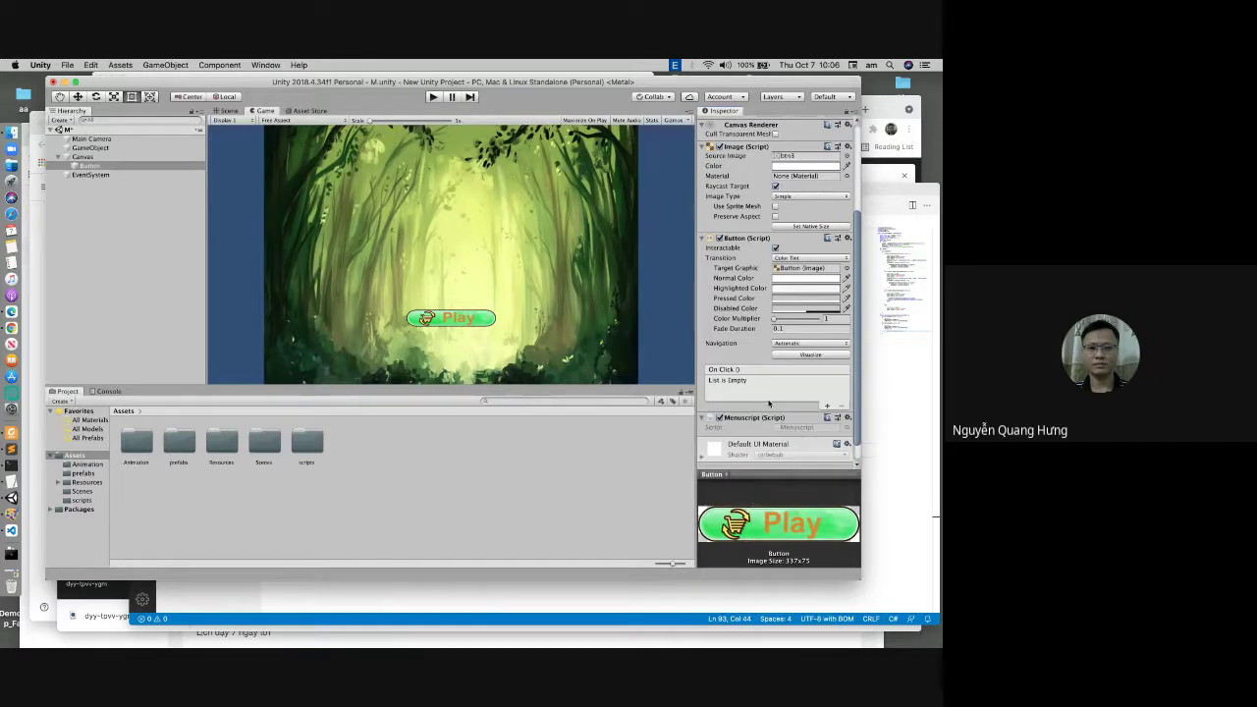
# Step: Add an On Click entry targeting the Button that calls Menuscript.loadScene
pyautogui.click(827, 406)
pyautogui.click(744, 392)
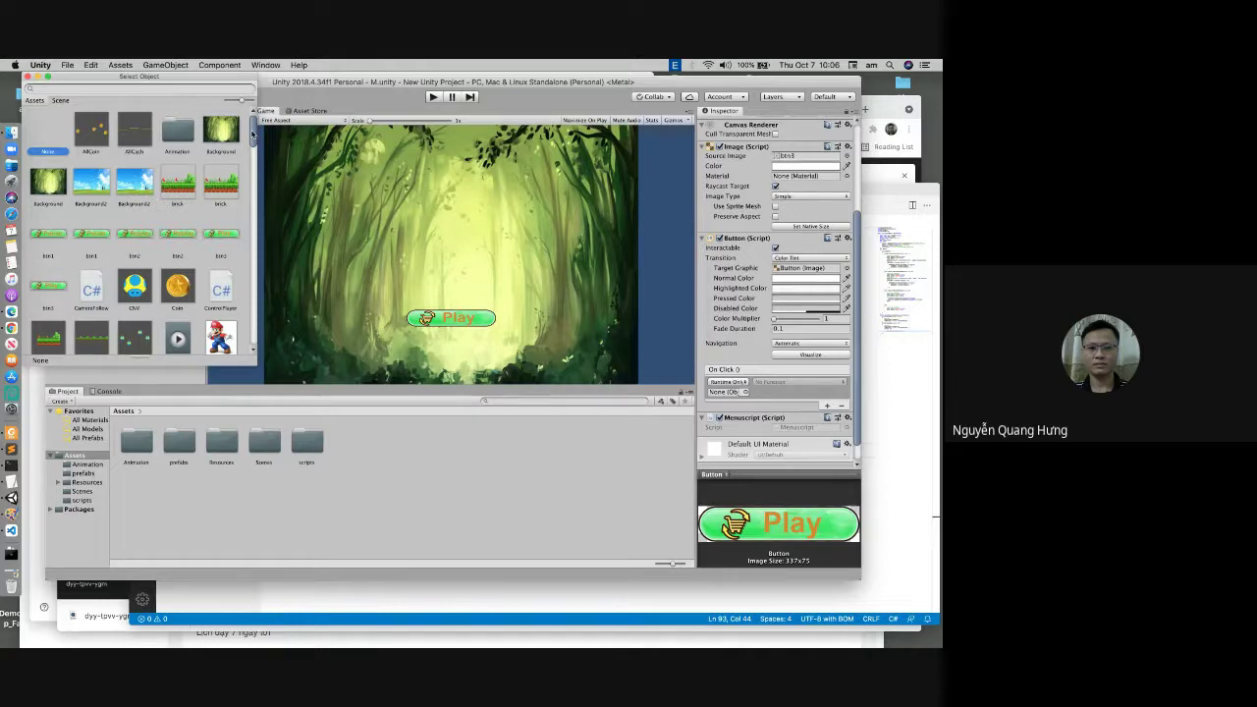
pyautogui.click(65, 101)
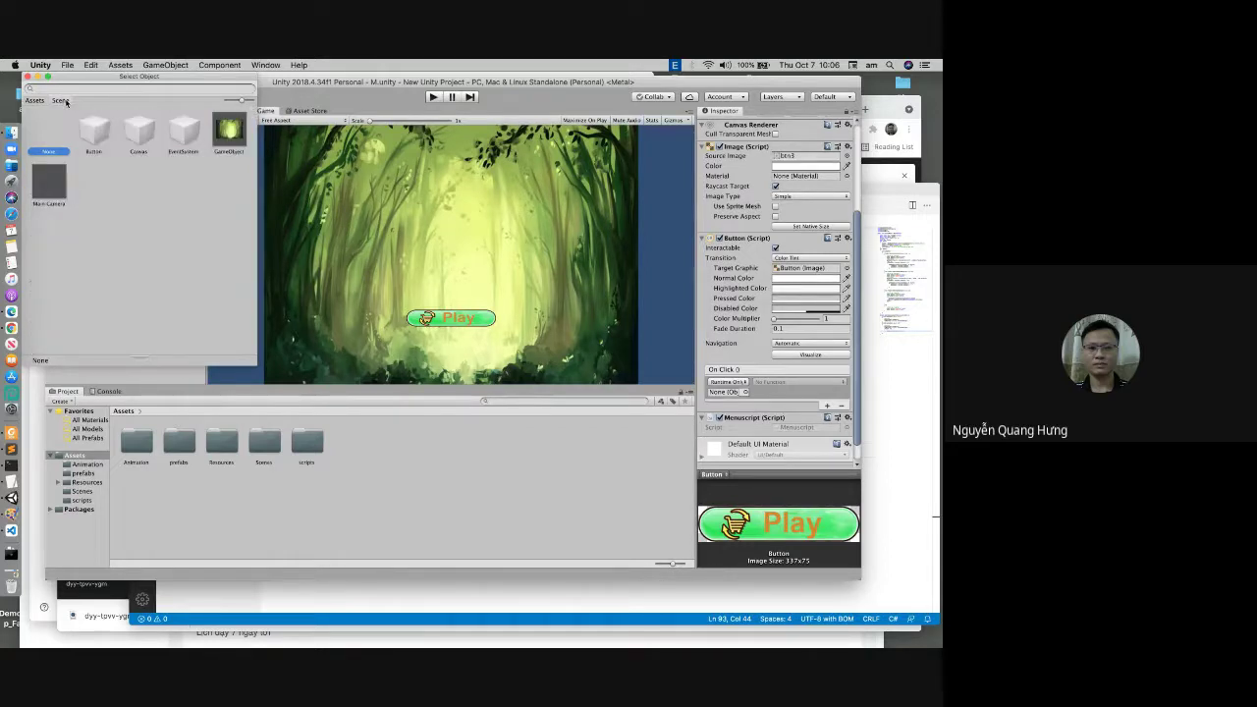
pyautogui.doubleClick(96, 128)
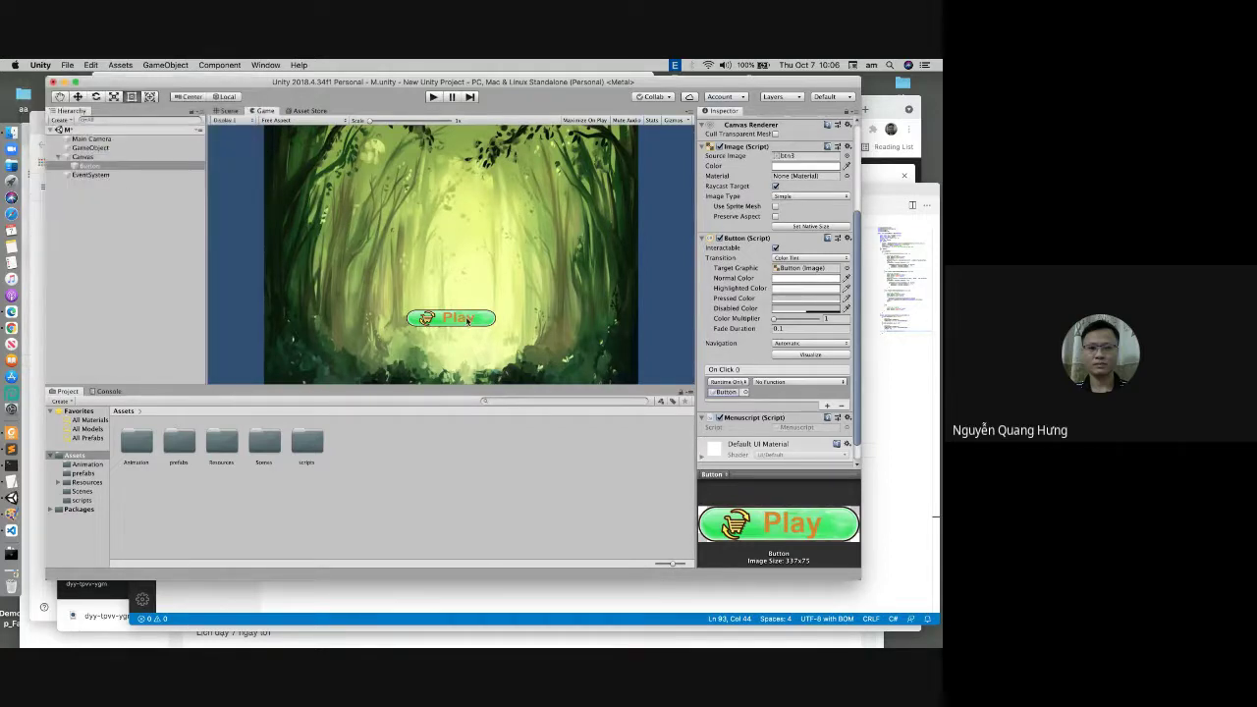
pyautogui.click(798, 381)
pyautogui.moveTo(775, 444)
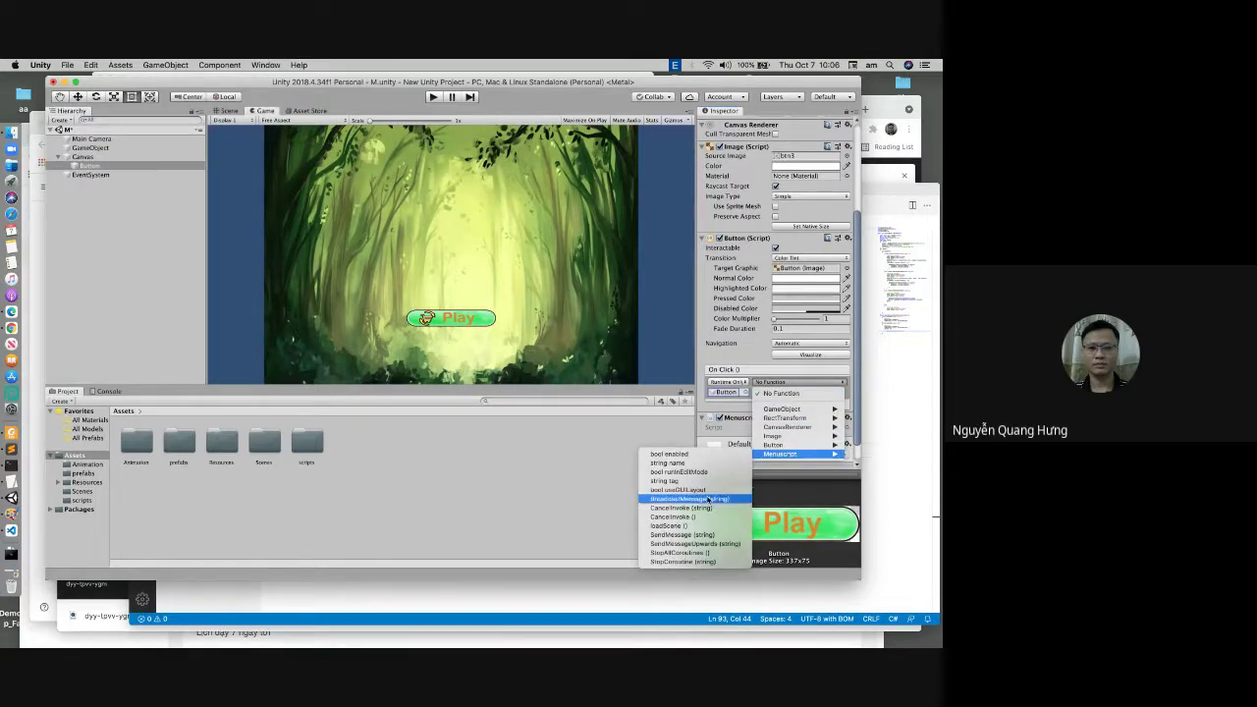
pyautogui.click(676, 526)
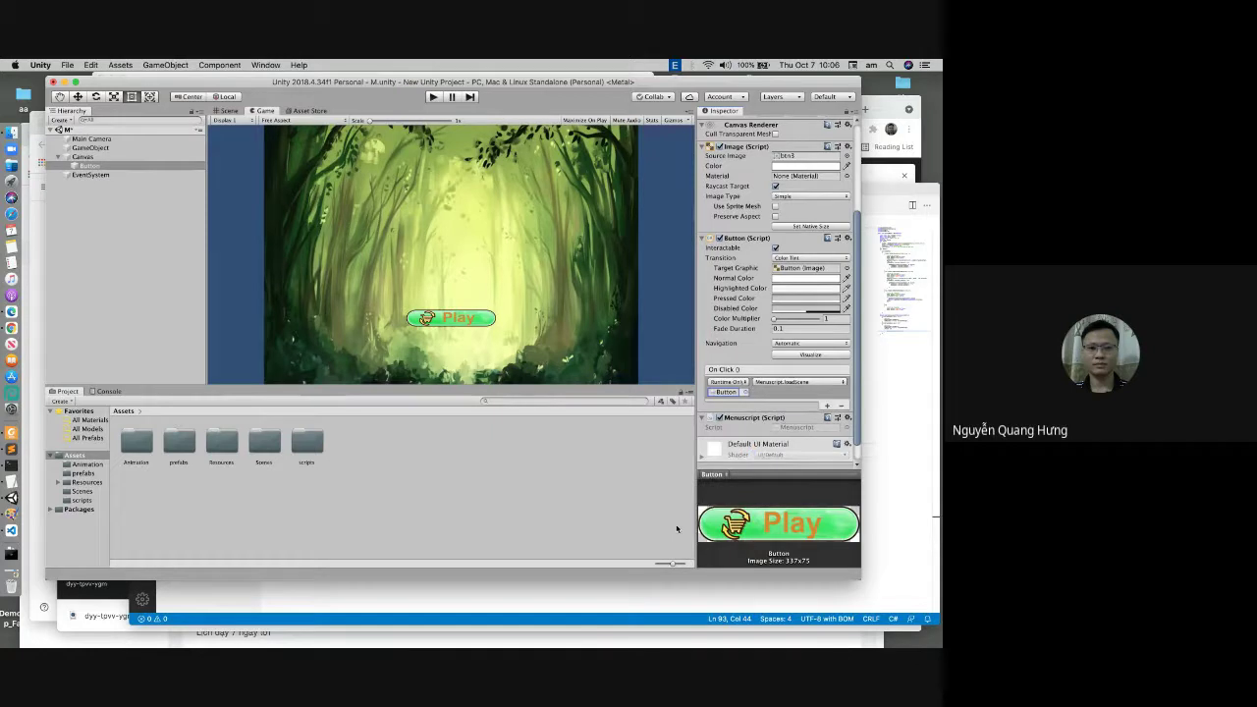
pyautogui.click(66, 65)
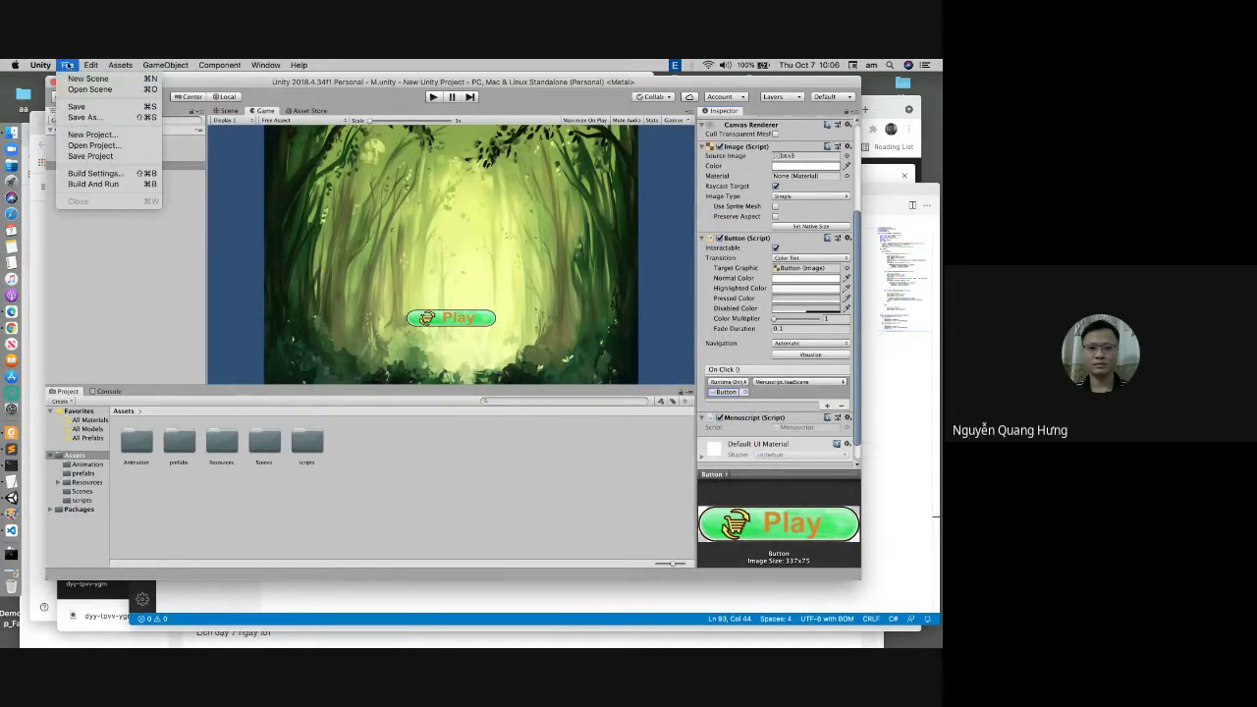
# Step: Remove SampleScene and Menu from the build list and add scene M as entry 0
pyautogui.moveTo(47, 65)
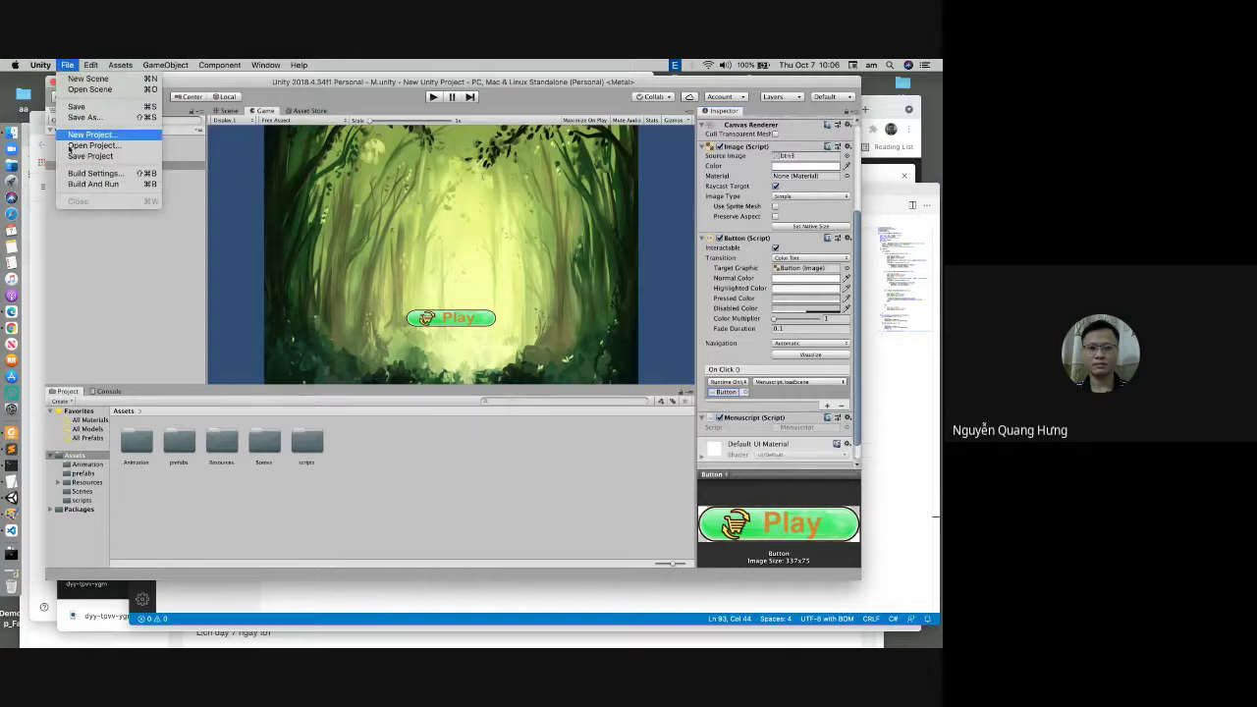
pyautogui.click(83, 174)
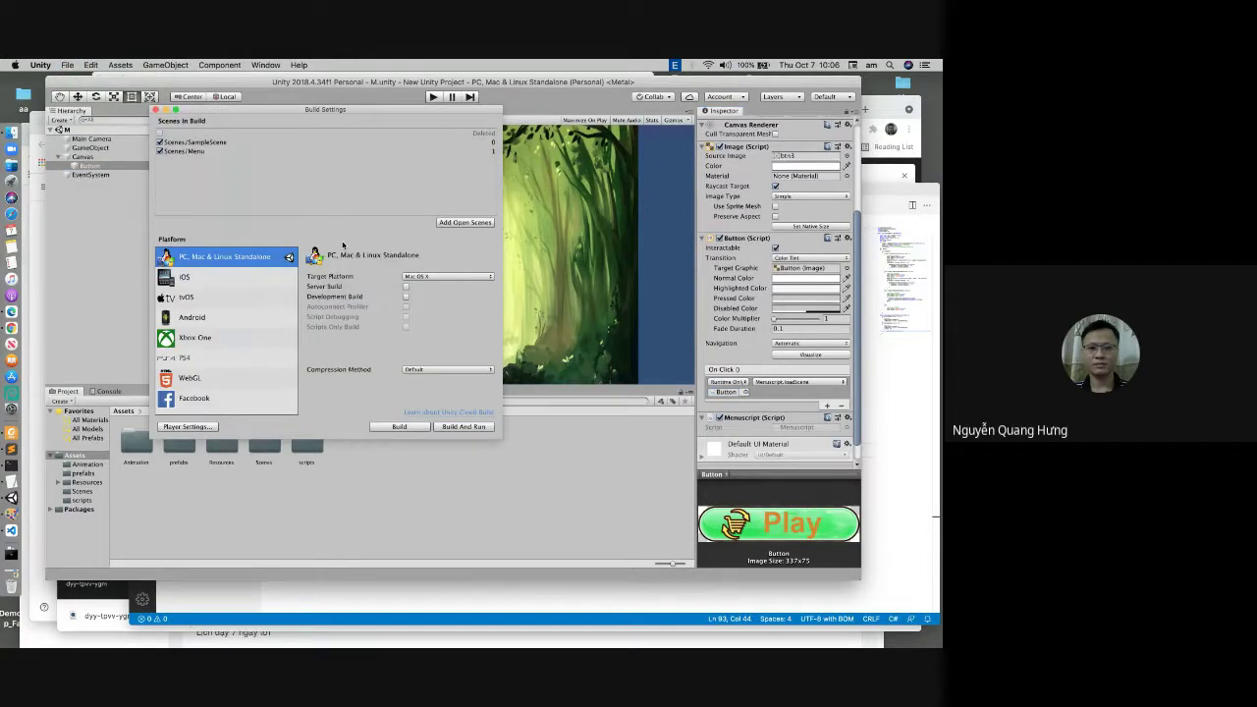
pyautogui.click(295, 143)
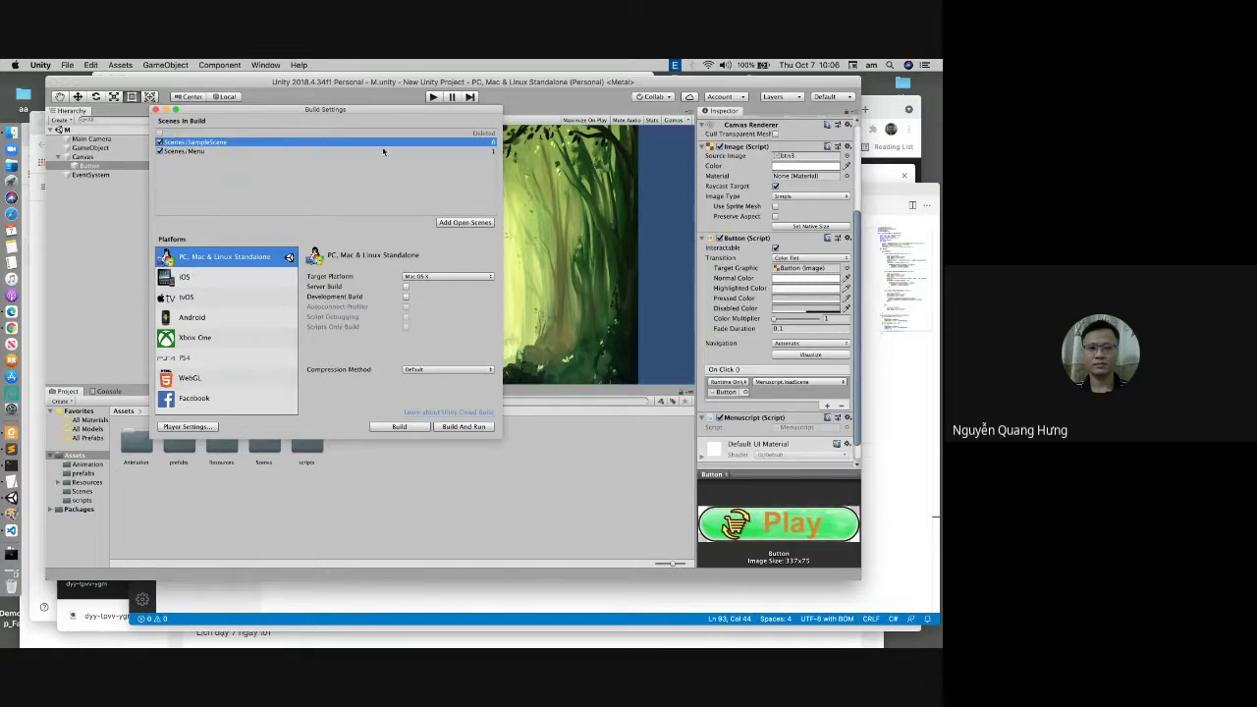
pyautogui.rightClick(383, 150)
pyautogui.click(393, 147)
pyautogui.rightClick(354, 144)
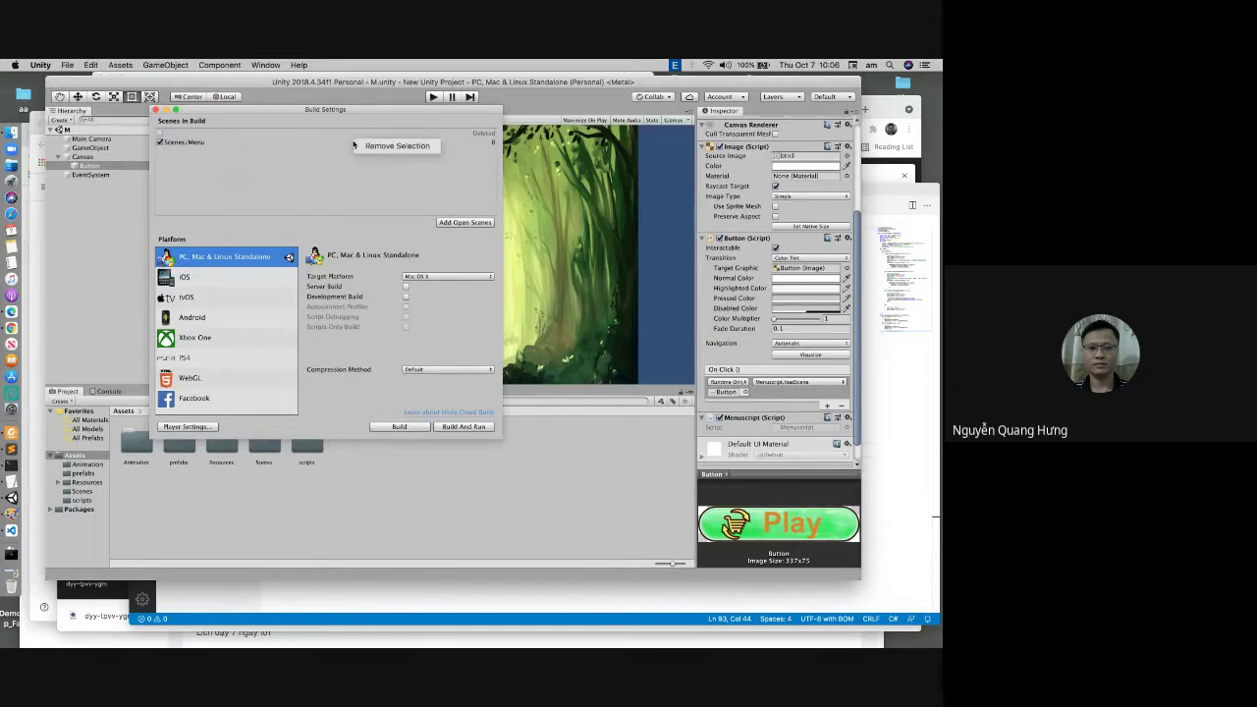
pyautogui.click(224, 146)
pyautogui.rightClick(205, 142)
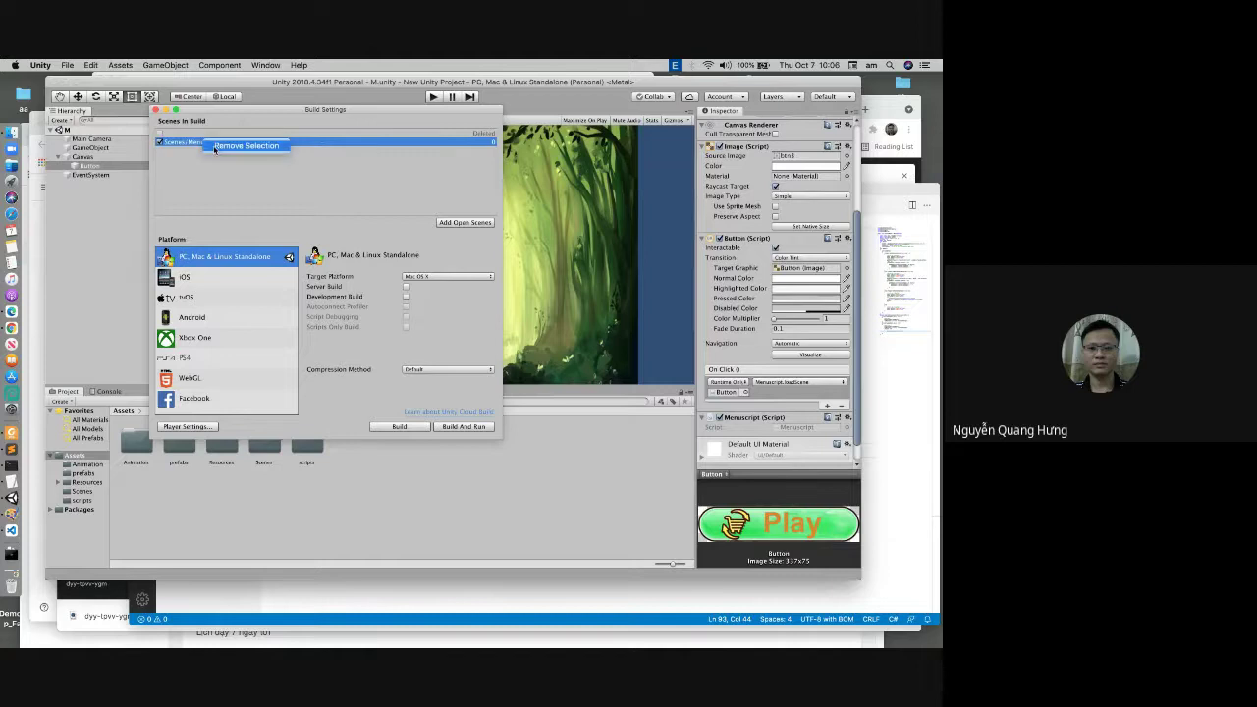
pyautogui.click(245, 146)
pyautogui.click(439, 222)
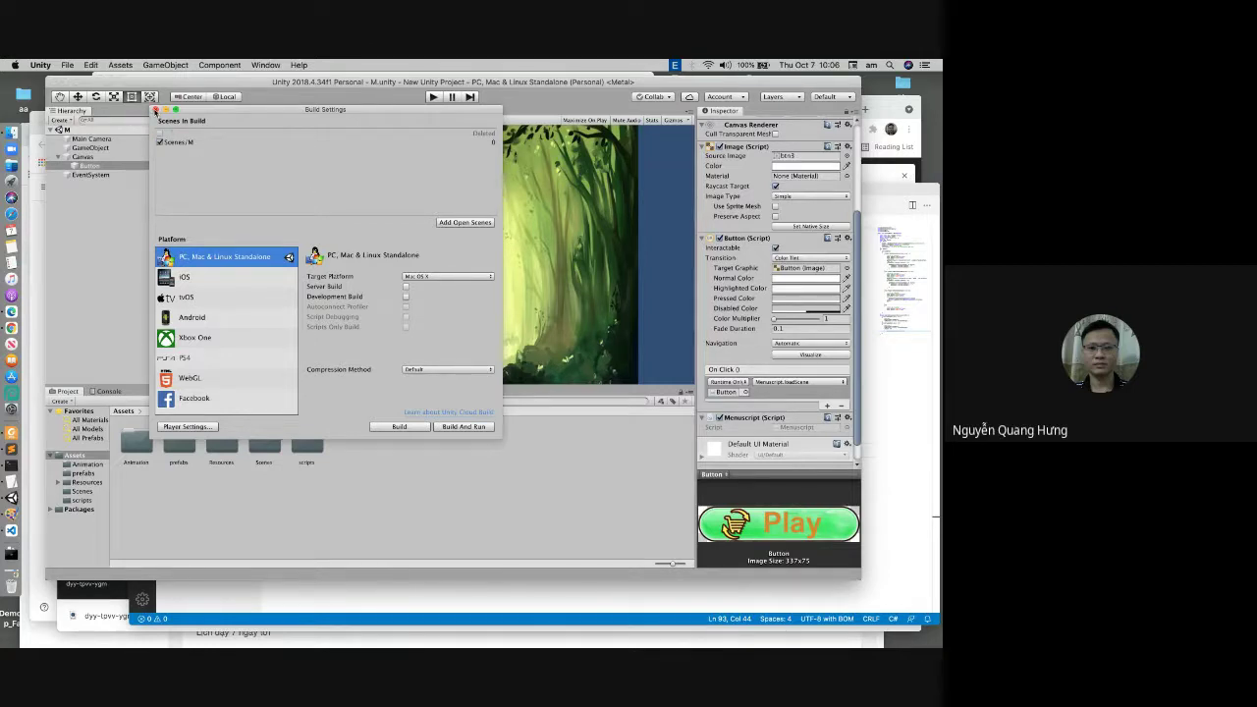
pyautogui.click(156, 112)
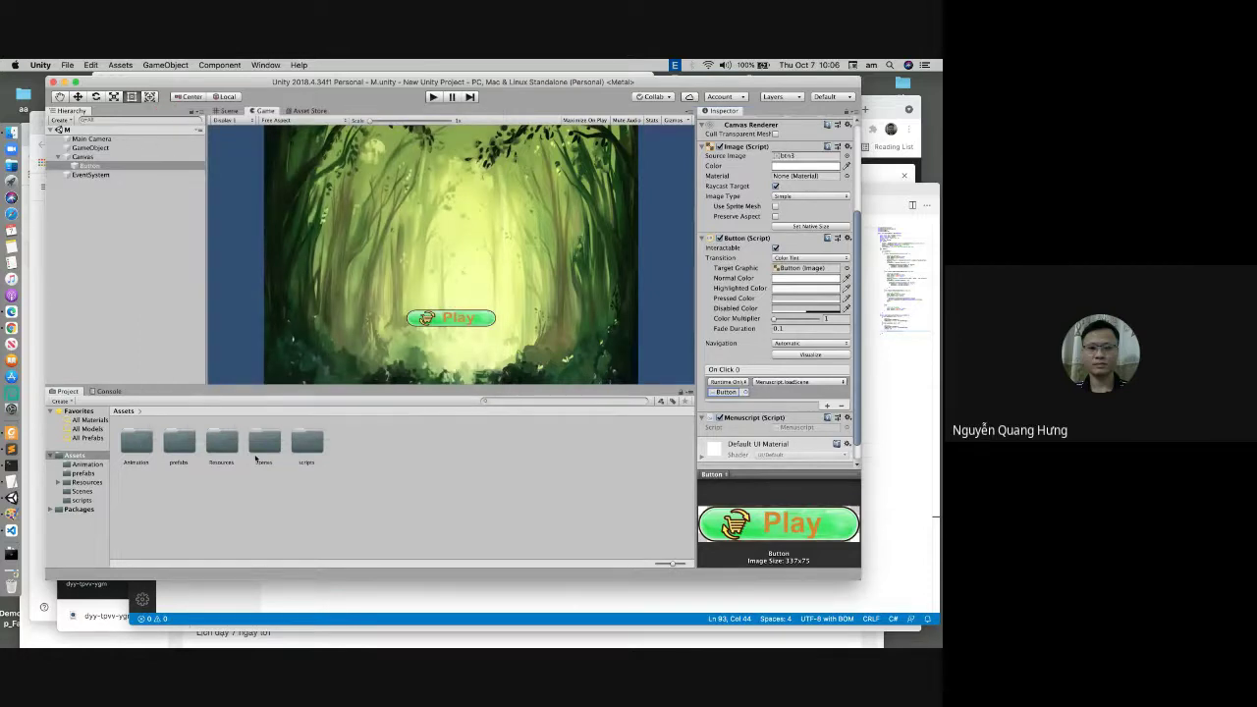
# Step: Open SampleScene and add it to the build list as scene 1
pyautogui.doubleClick(256, 458)
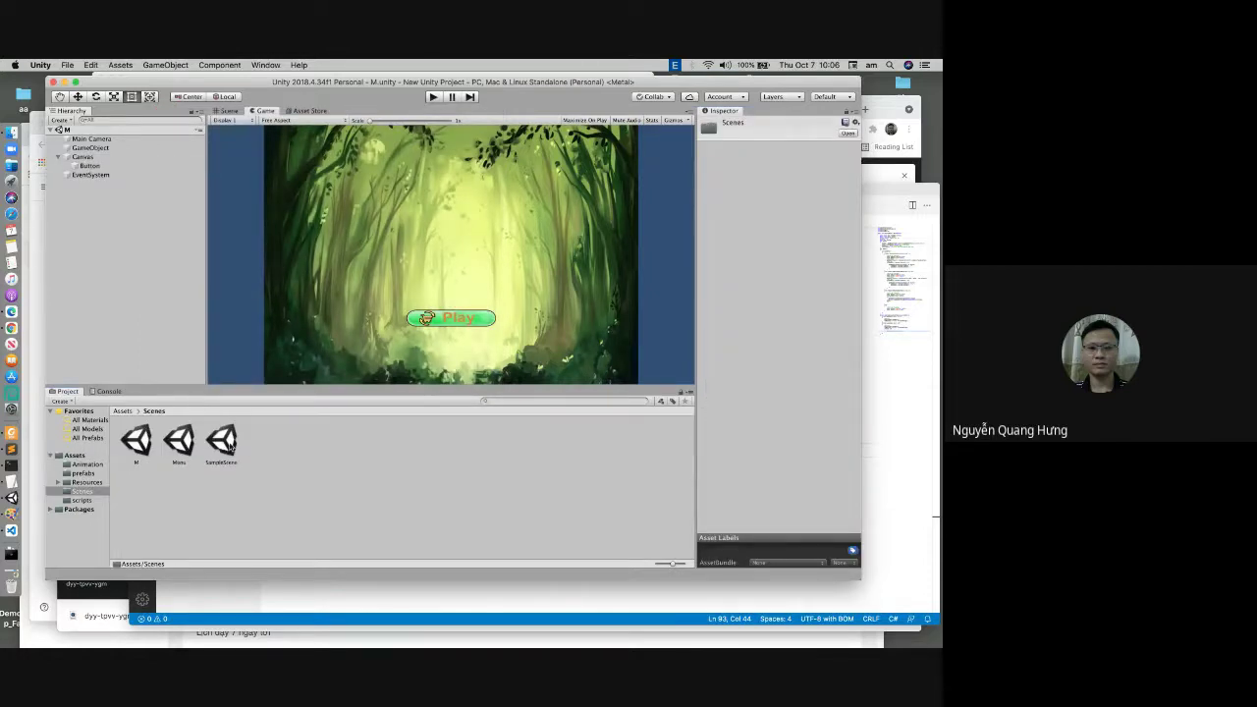
pyautogui.doubleClick(228, 445)
pyautogui.click(67, 65)
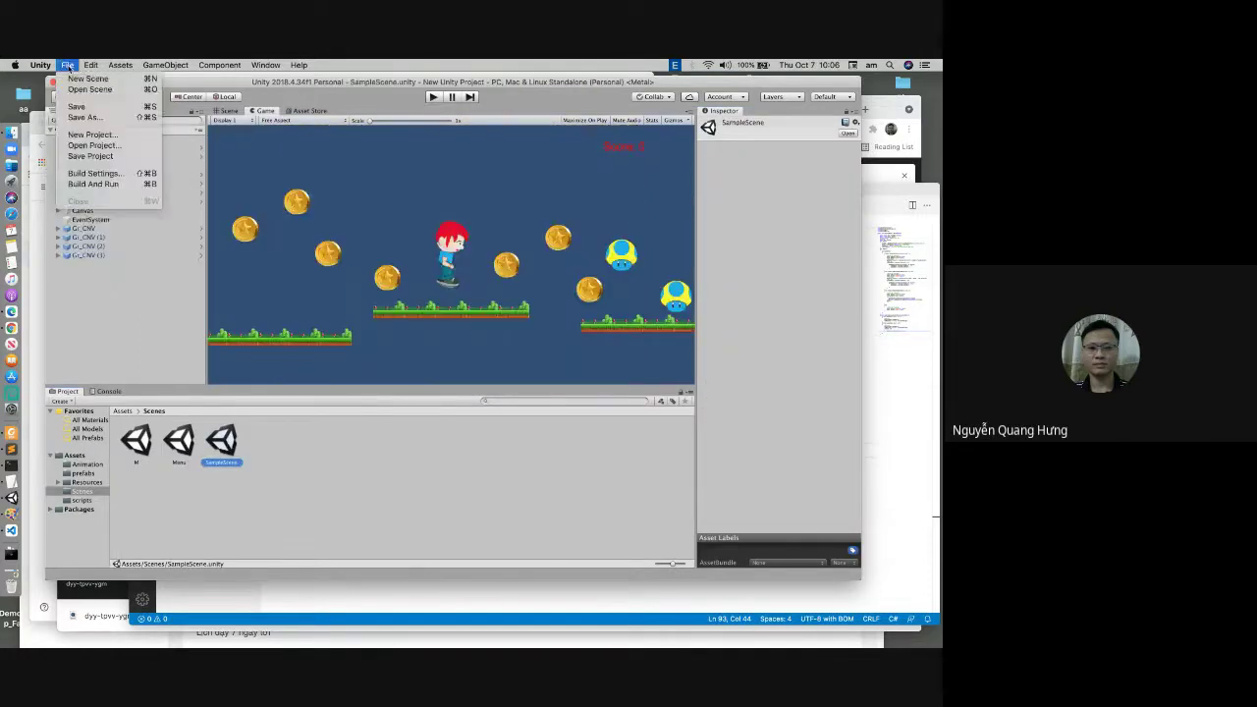
pyautogui.click(93, 173)
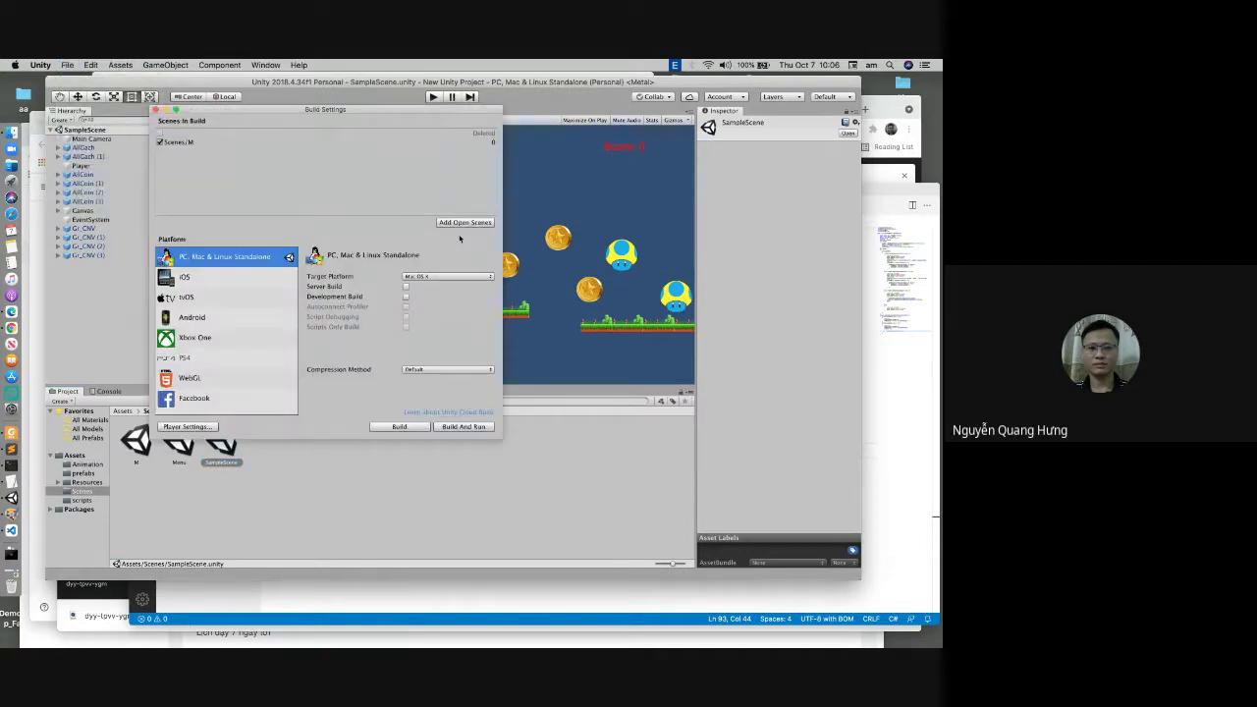
pyautogui.click(459, 223)
pyautogui.click(156, 109)
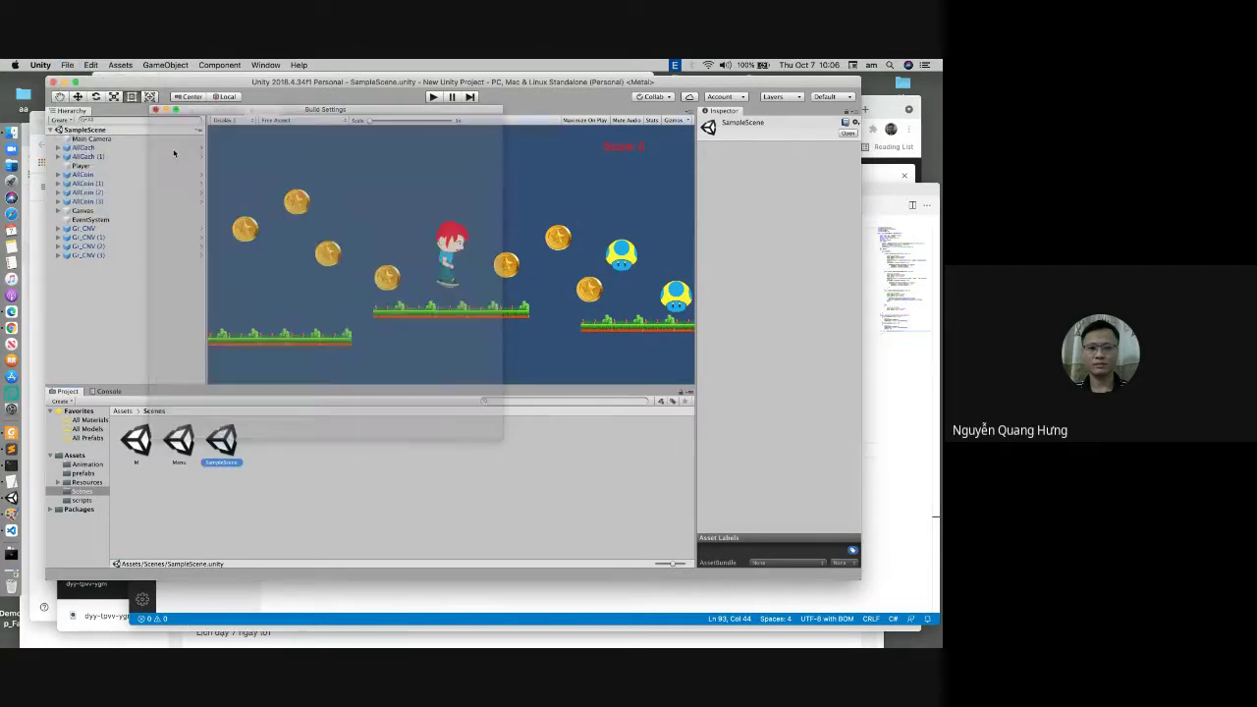
# Step: Open the Menu scene, add it as scene 2, then reopen scene M
pyautogui.doubleClick(179, 441)
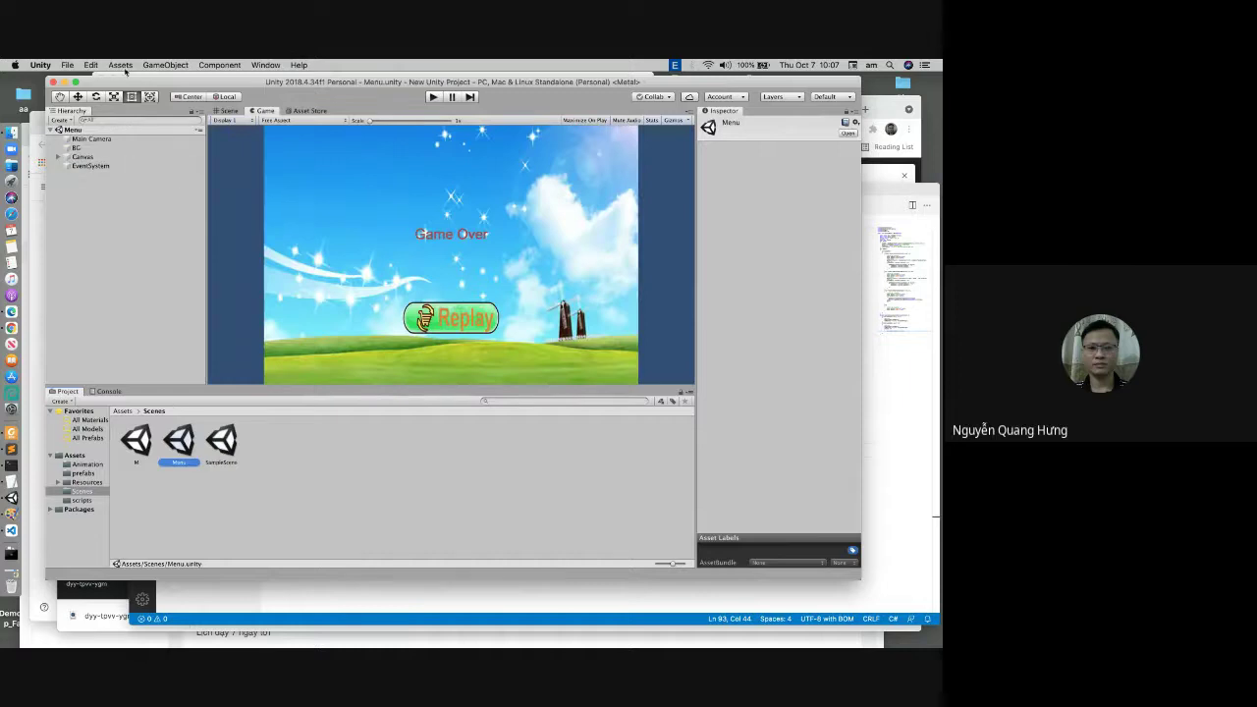
pyautogui.click(66, 66)
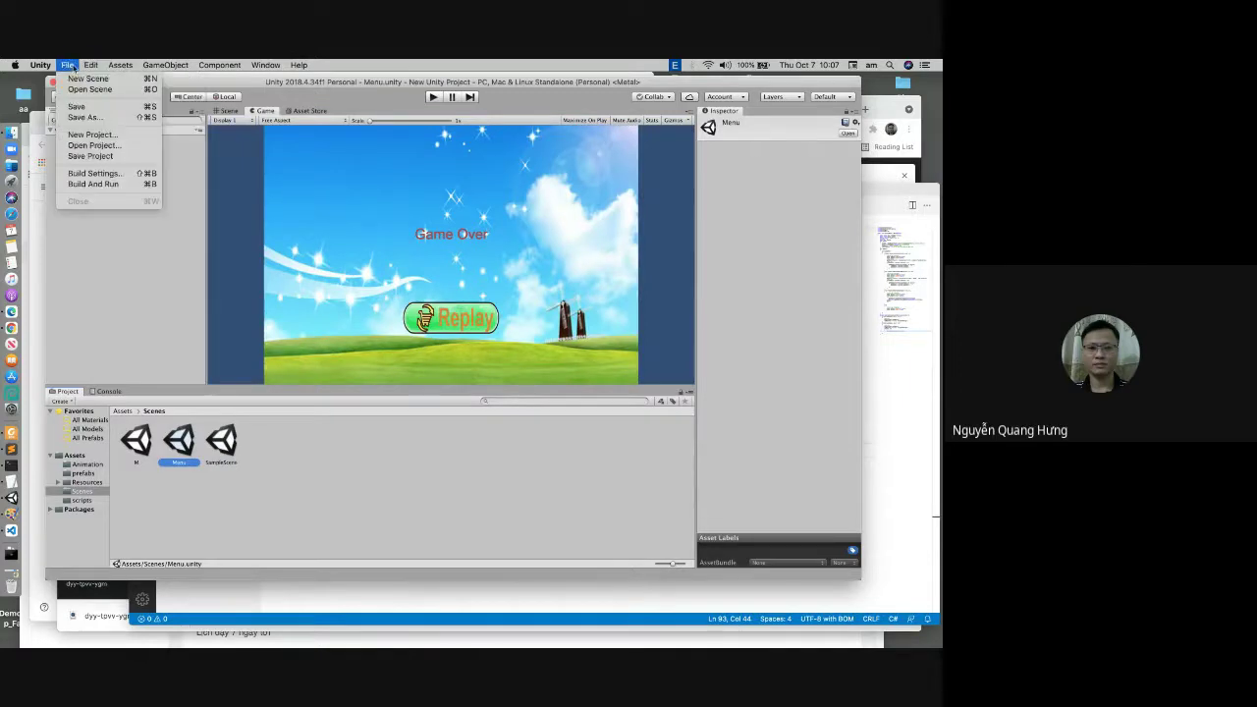
pyautogui.click(87, 175)
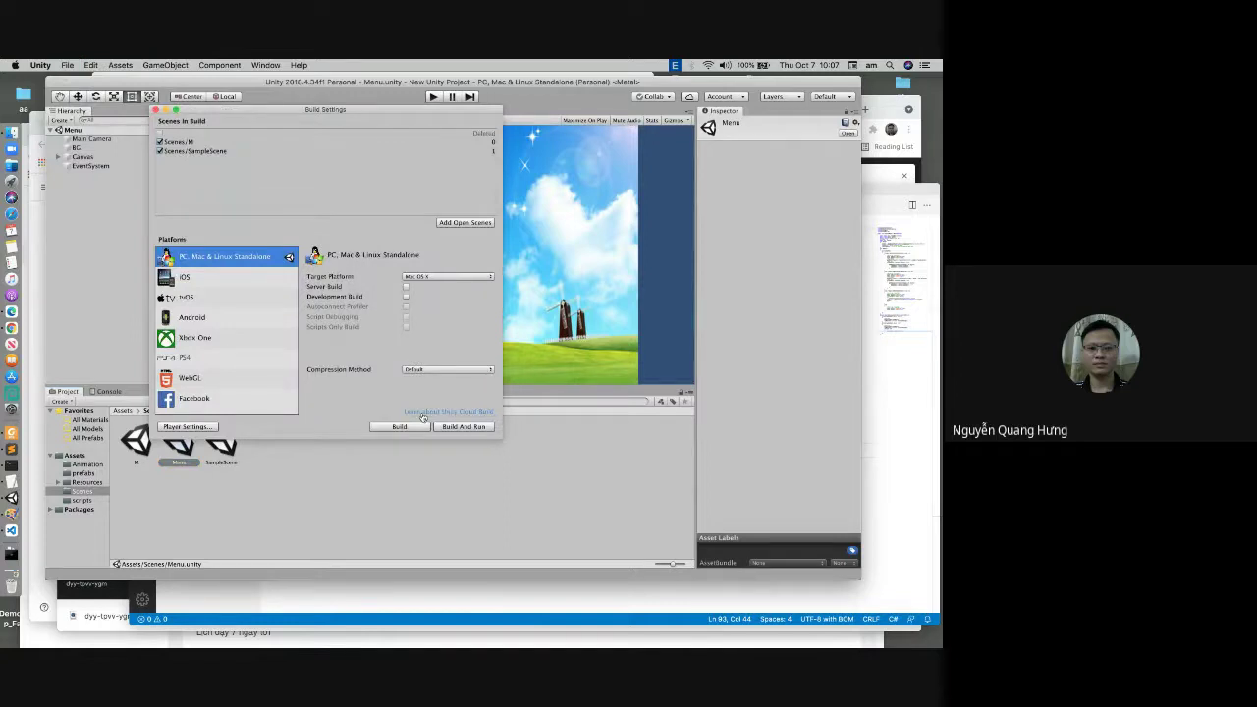
pyautogui.click(459, 223)
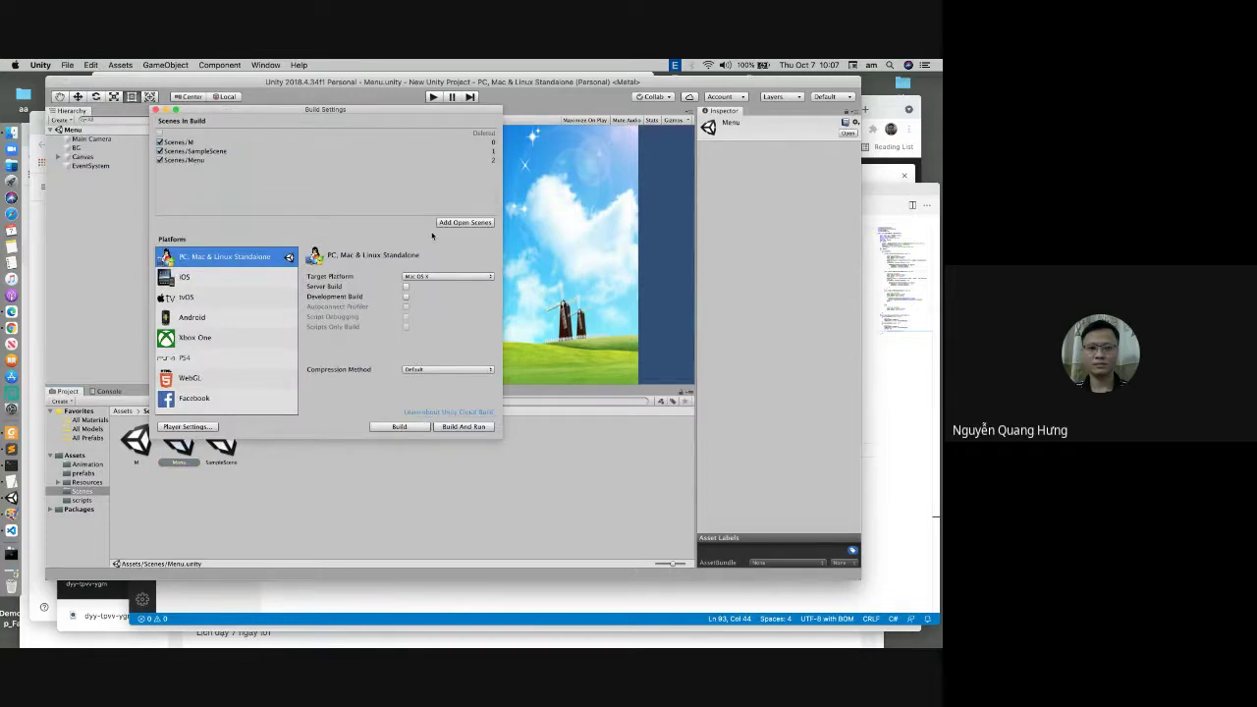
pyautogui.click(156, 110)
pyautogui.doubleClick(138, 442)
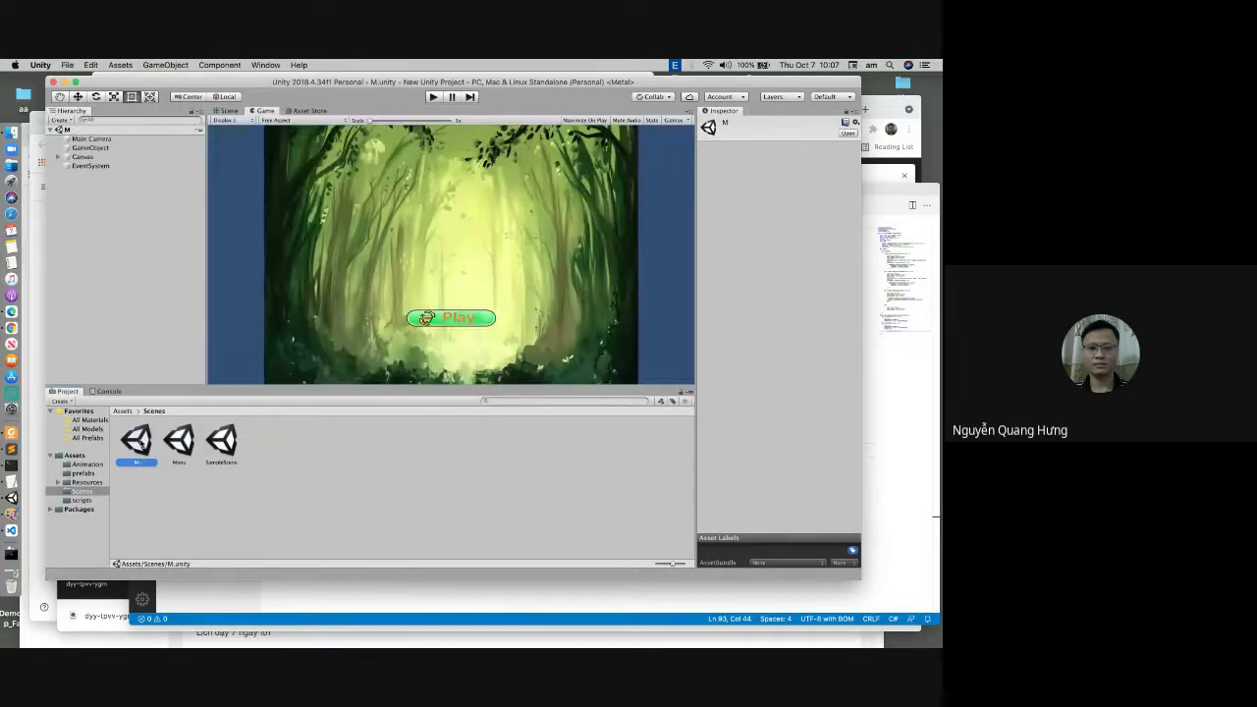
# Step: Run the game, load the level from the forest Play button, then restart it with Replay
pyautogui.click(432, 97)
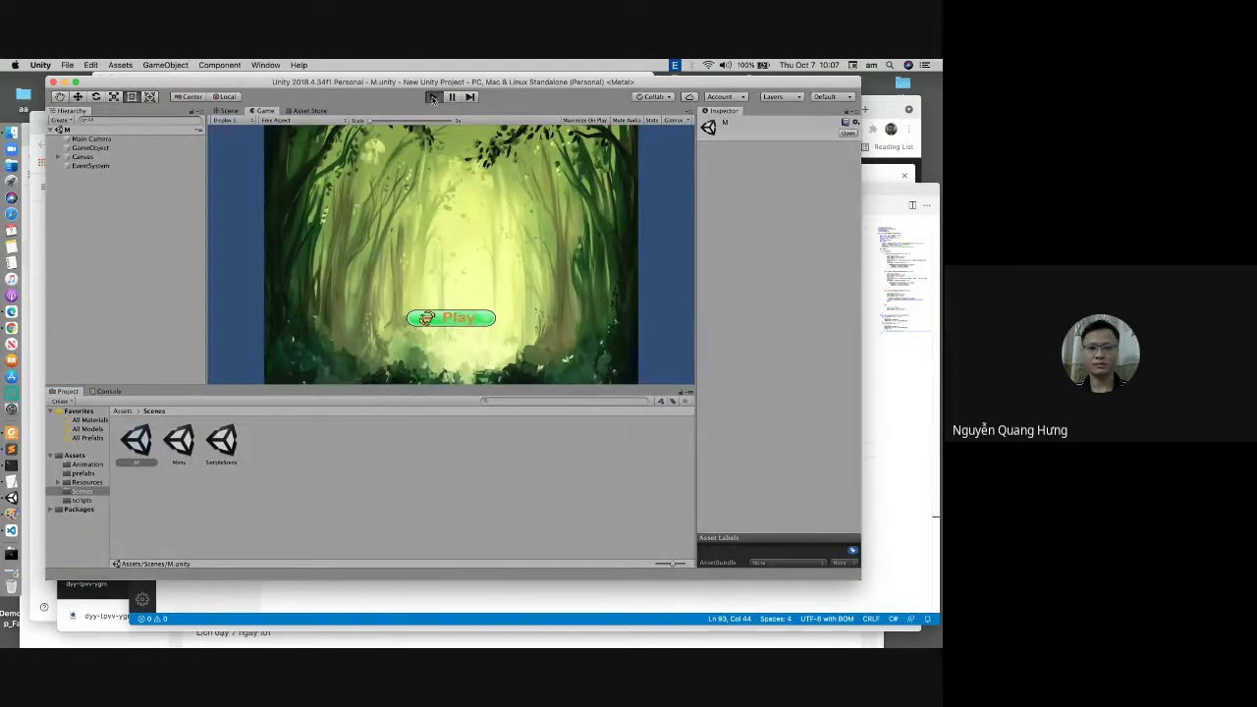
pyautogui.click(457, 320)
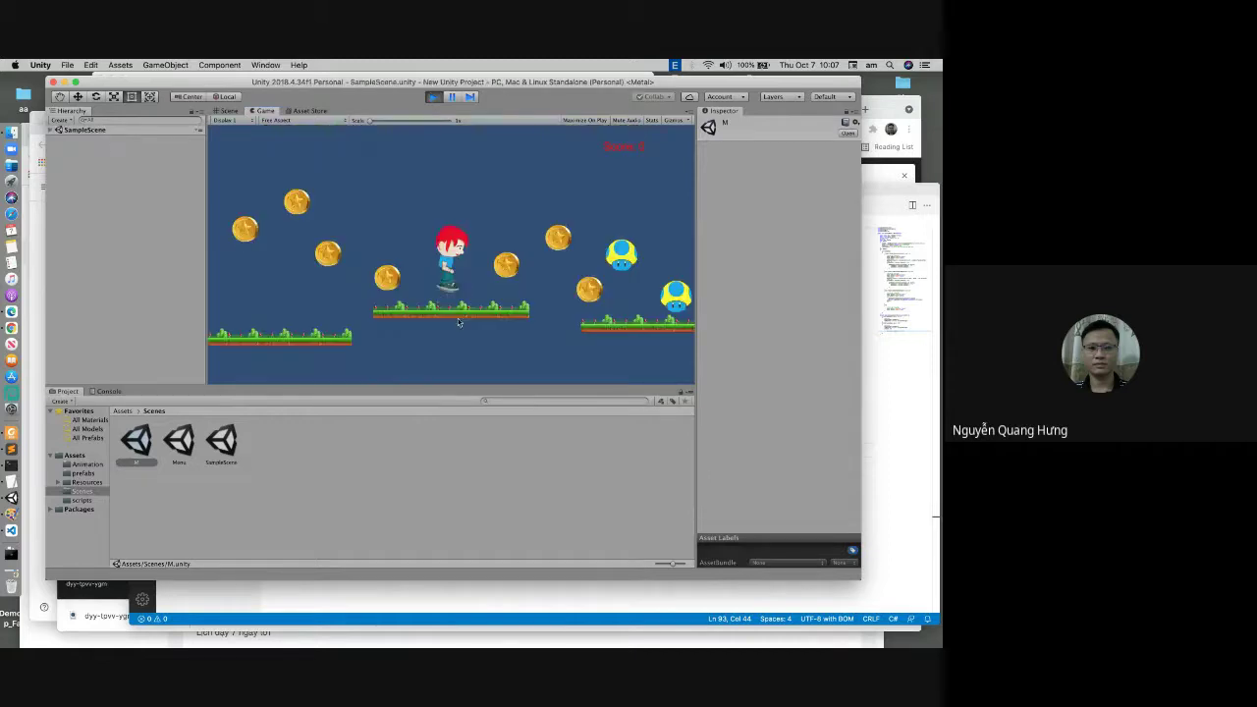
pyautogui.click(458, 319)
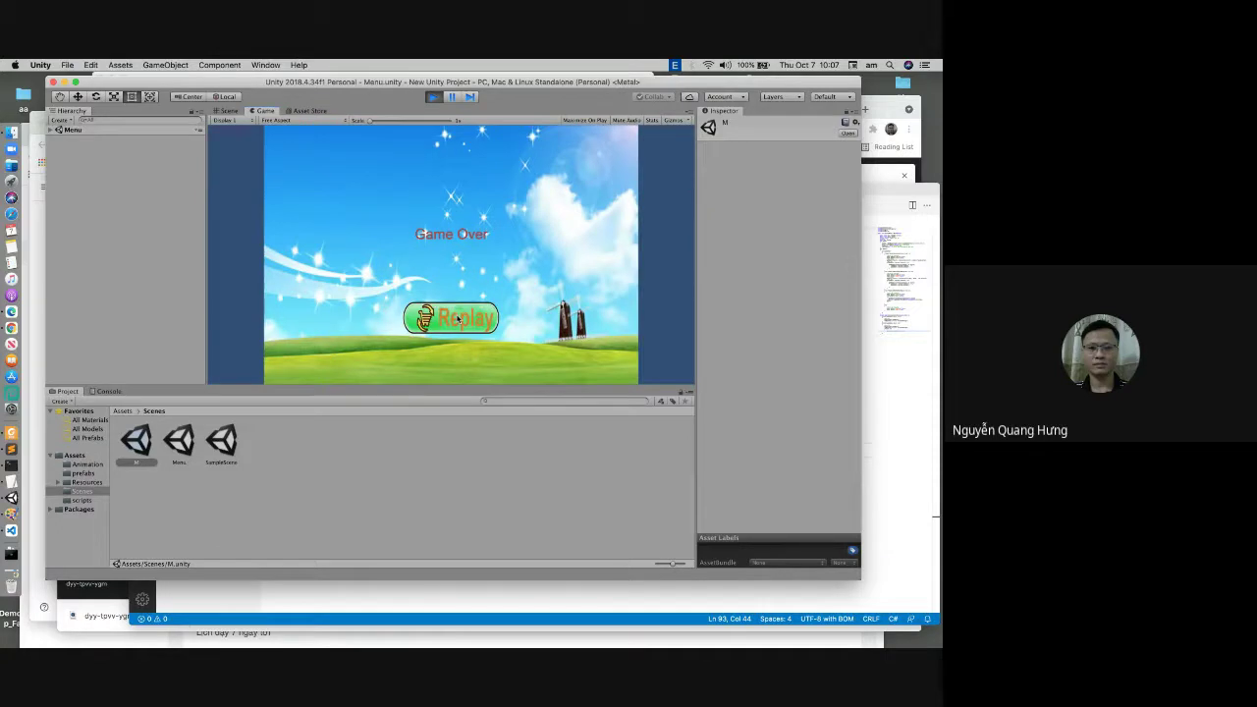
pyautogui.click(455, 322)
pyautogui.click(433, 97)
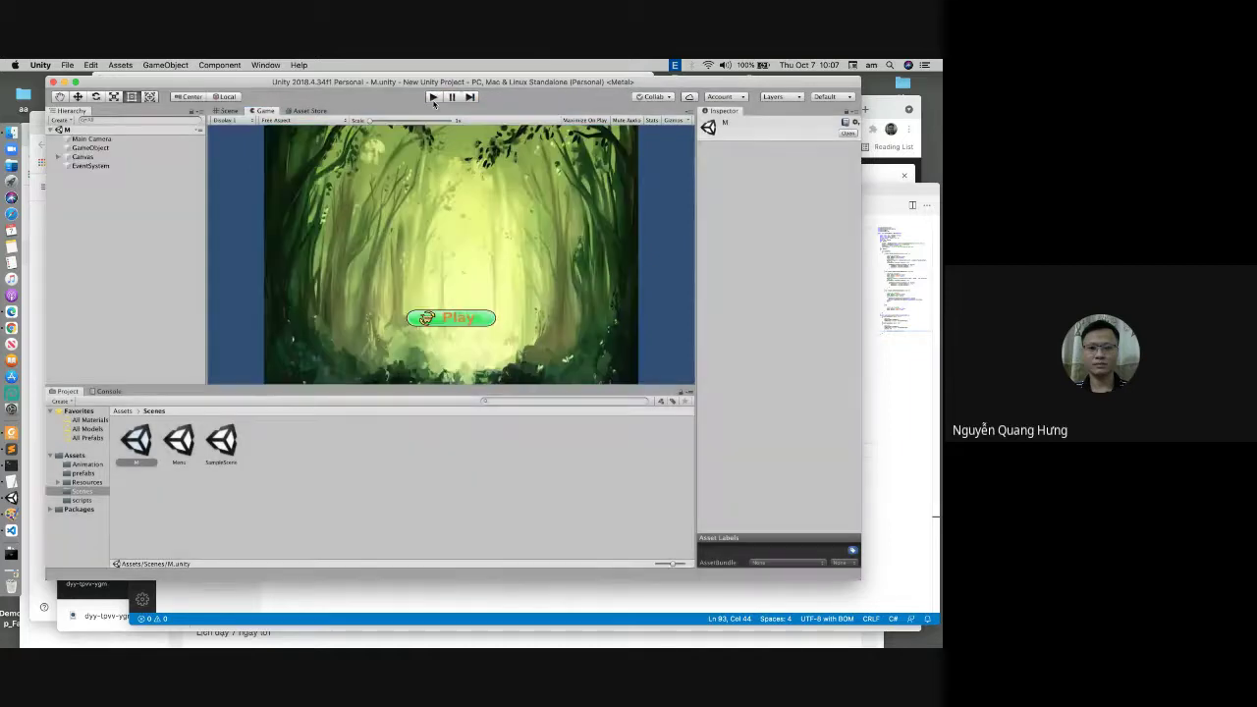
# Step: Run the game a second time to confirm Play loads the level and Replay restarts it
pyautogui.click(433, 98)
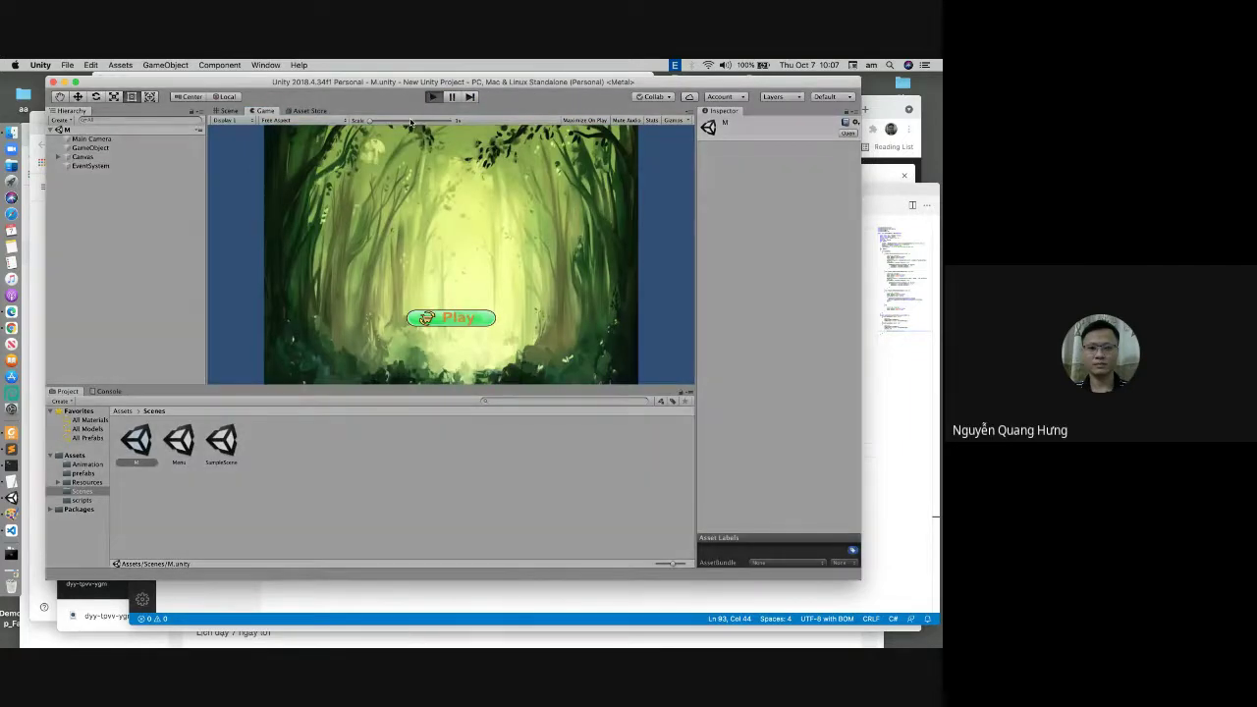
pyautogui.click(451, 321)
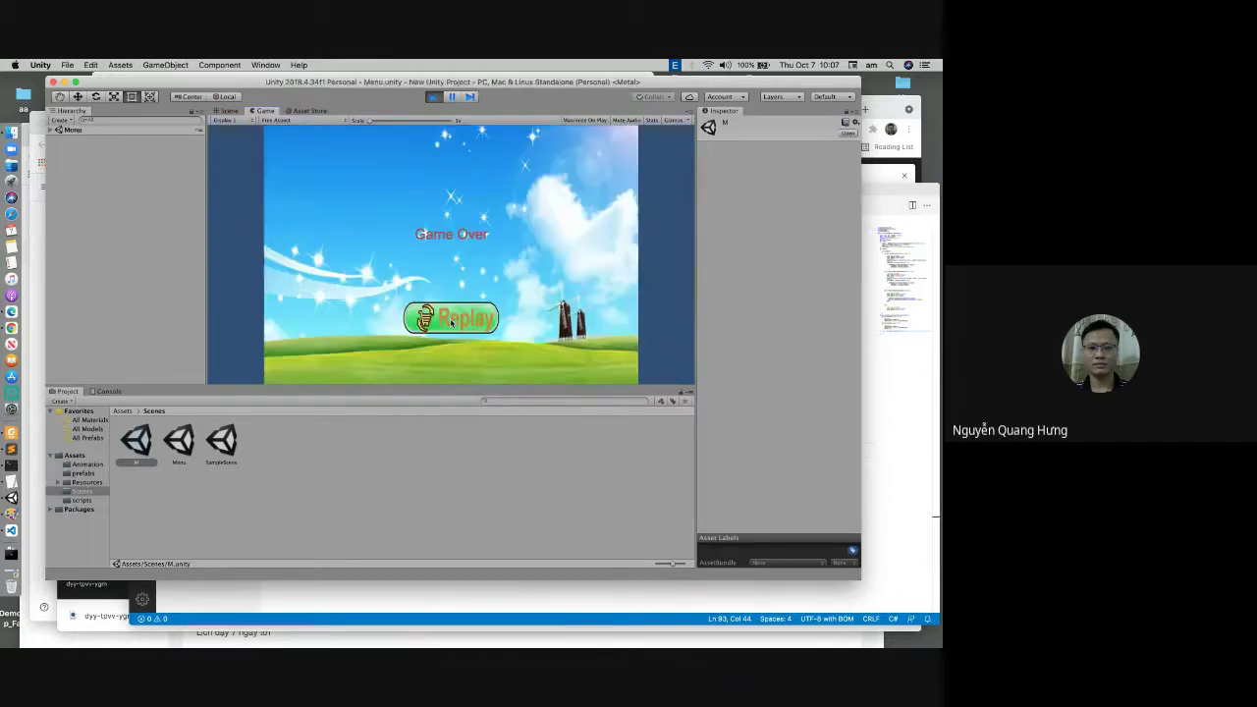
pyautogui.click(450, 321)
pyautogui.click(433, 97)
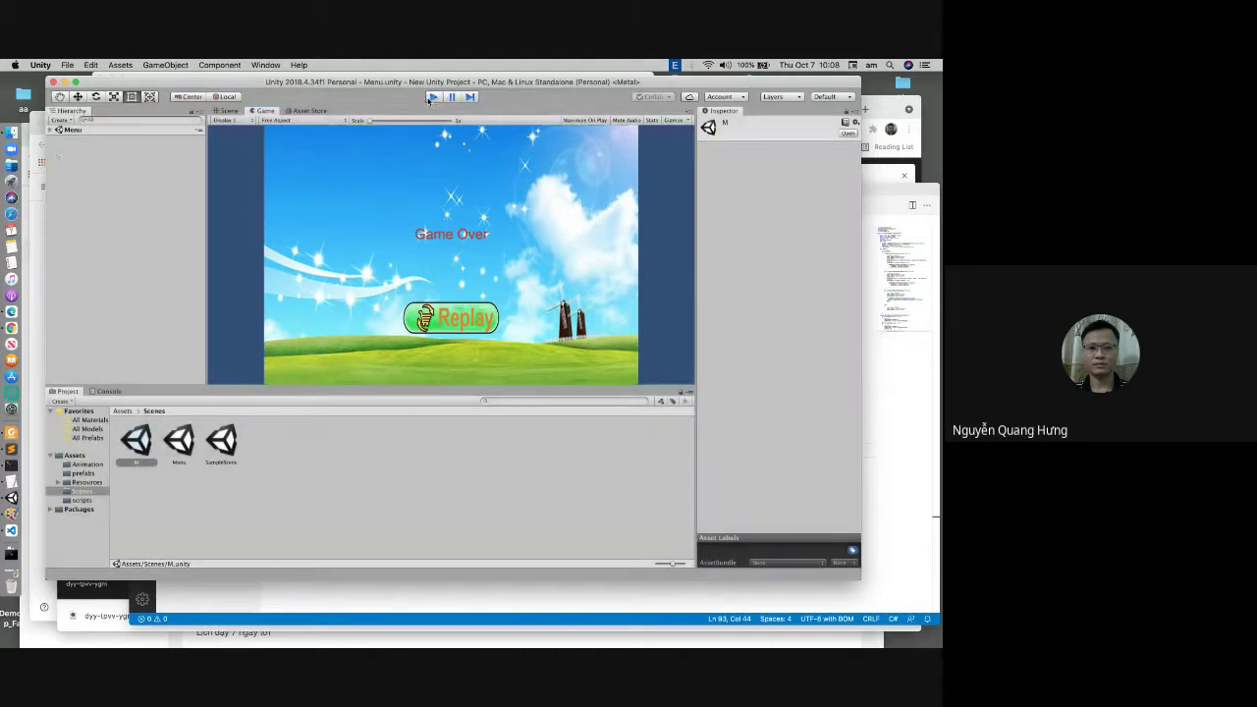
# Step: Run a third test, restarting the level with Replay four times before stopping
pyautogui.click(433, 98)
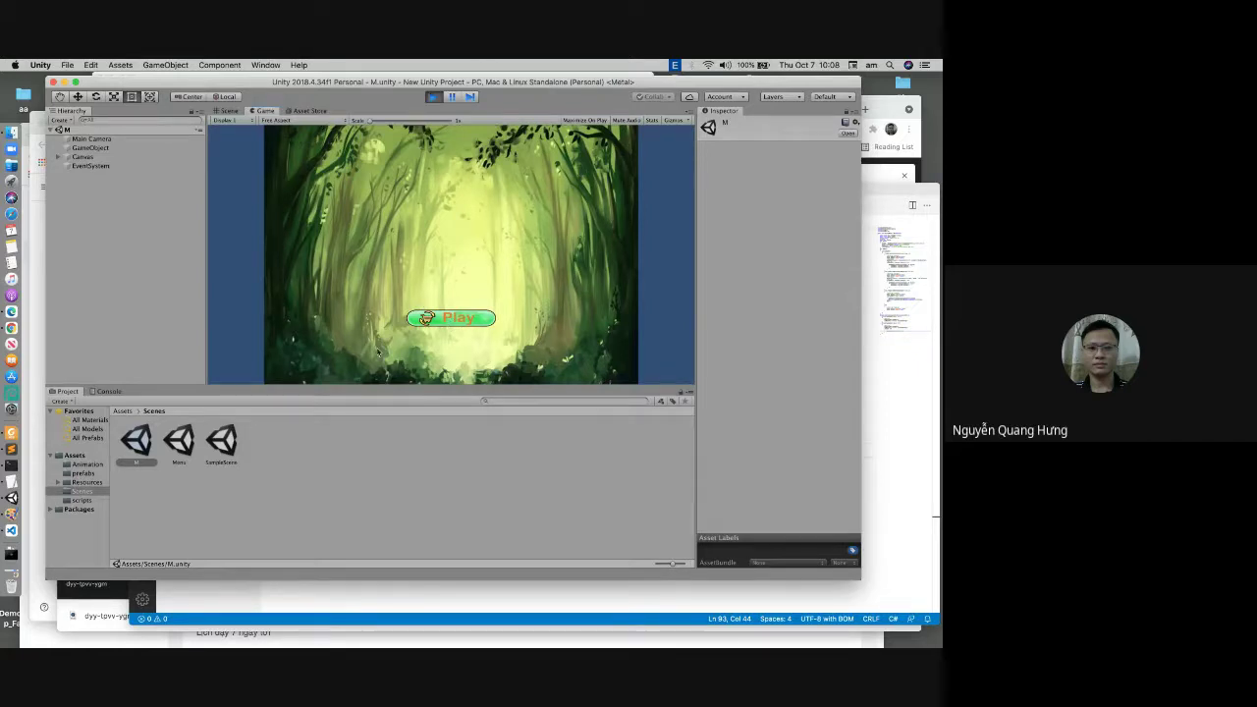
pyautogui.click(458, 320)
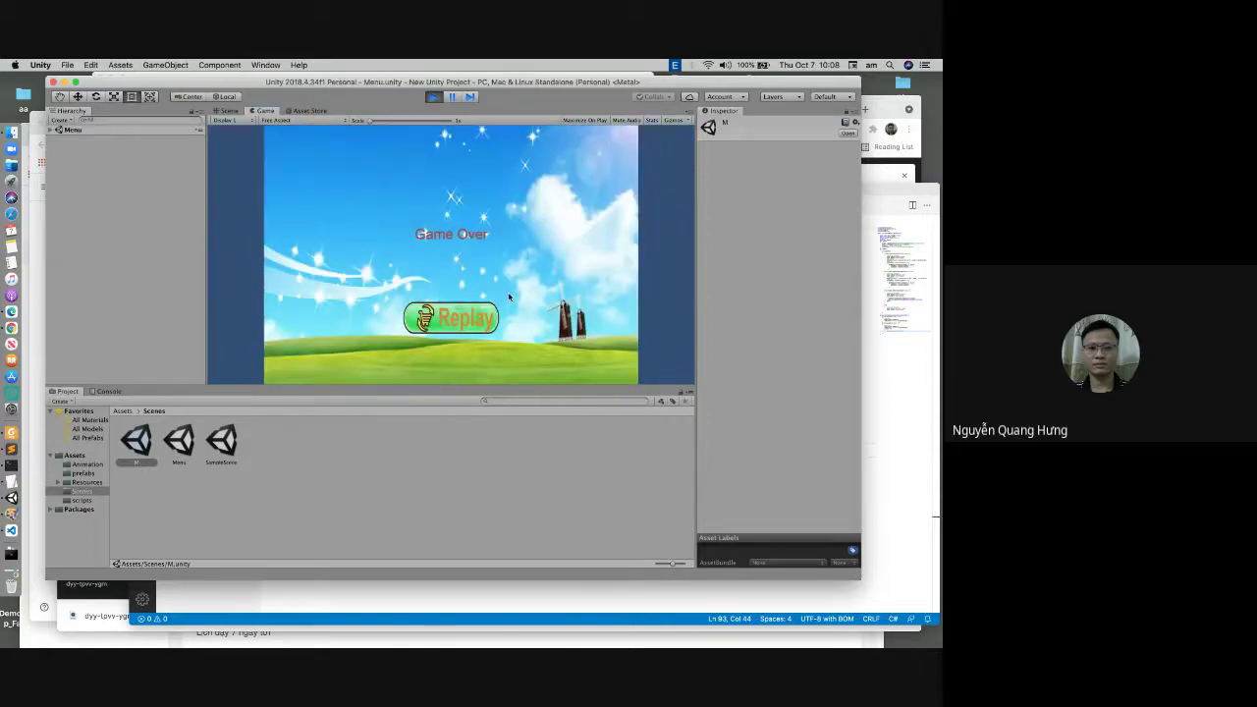
pyautogui.click(440, 319)
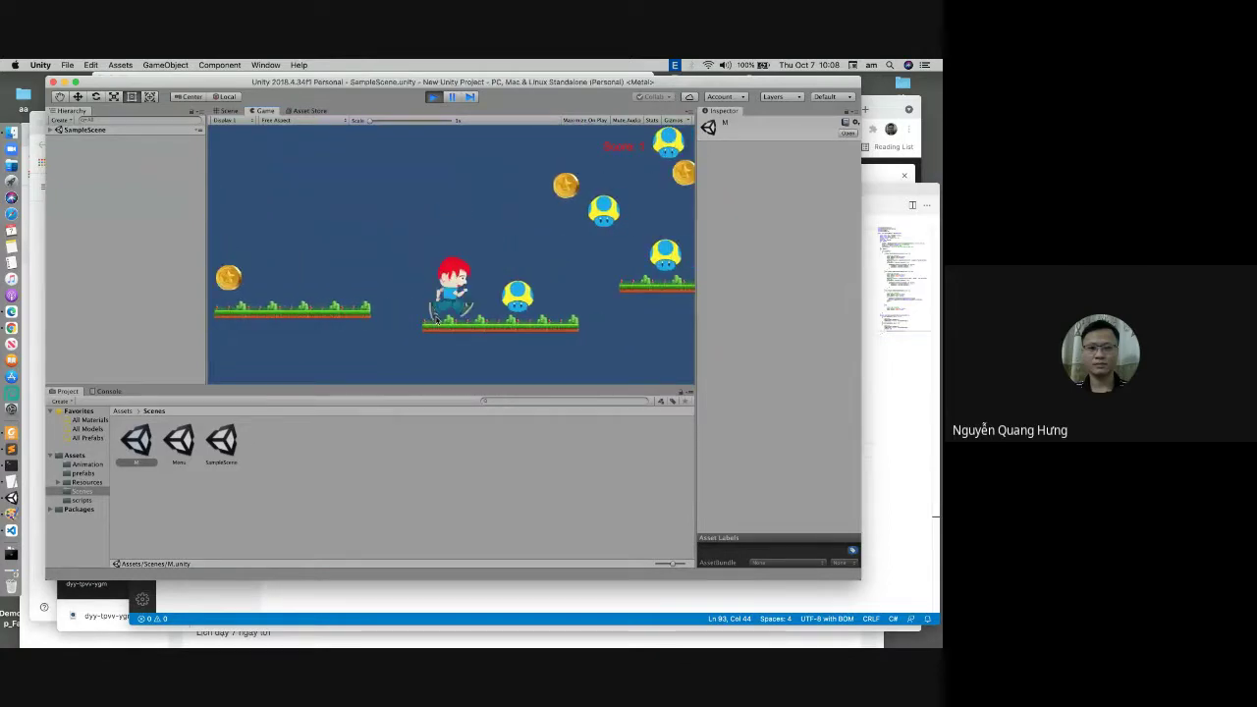
pyautogui.click(437, 320)
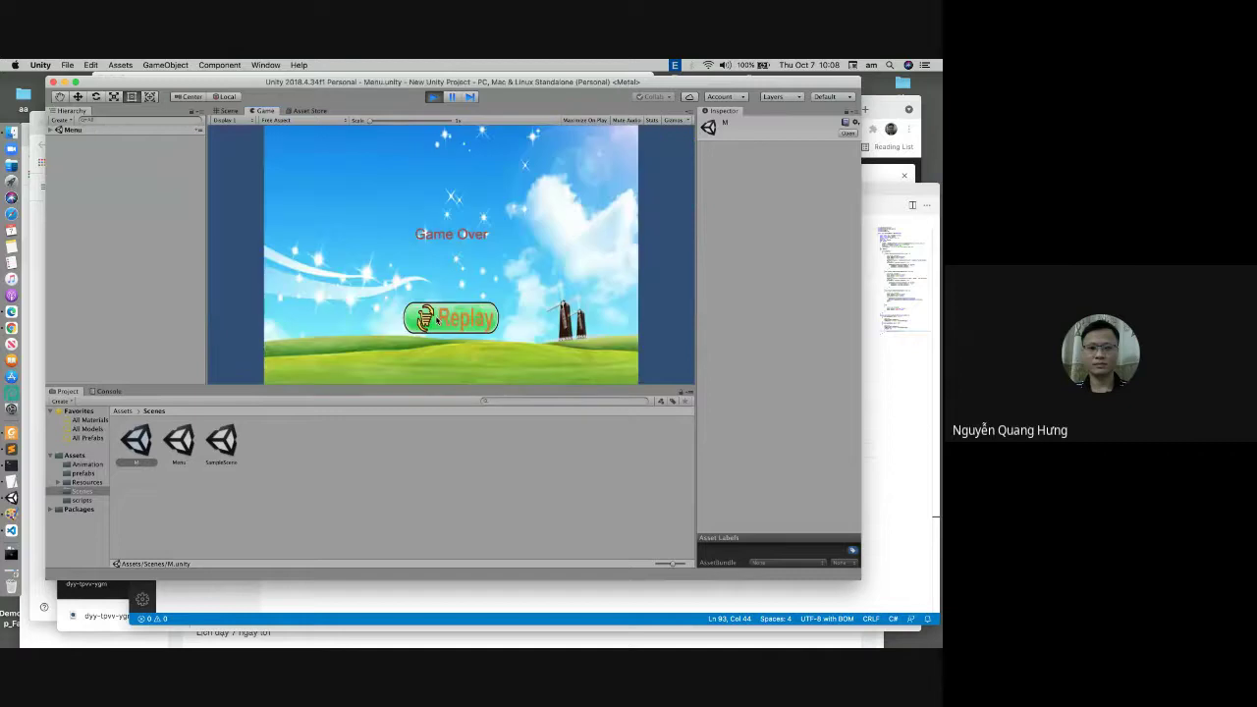
pyautogui.click(437, 321)
pyautogui.click(437, 320)
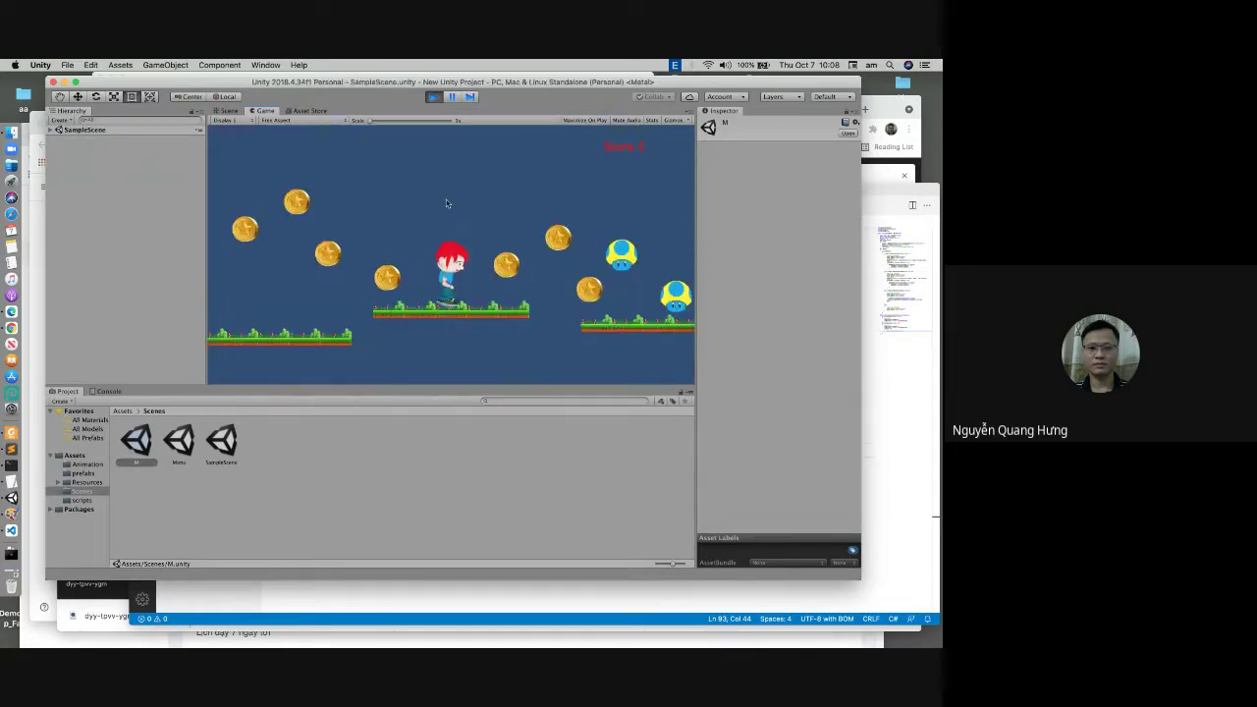
pyautogui.click(435, 100)
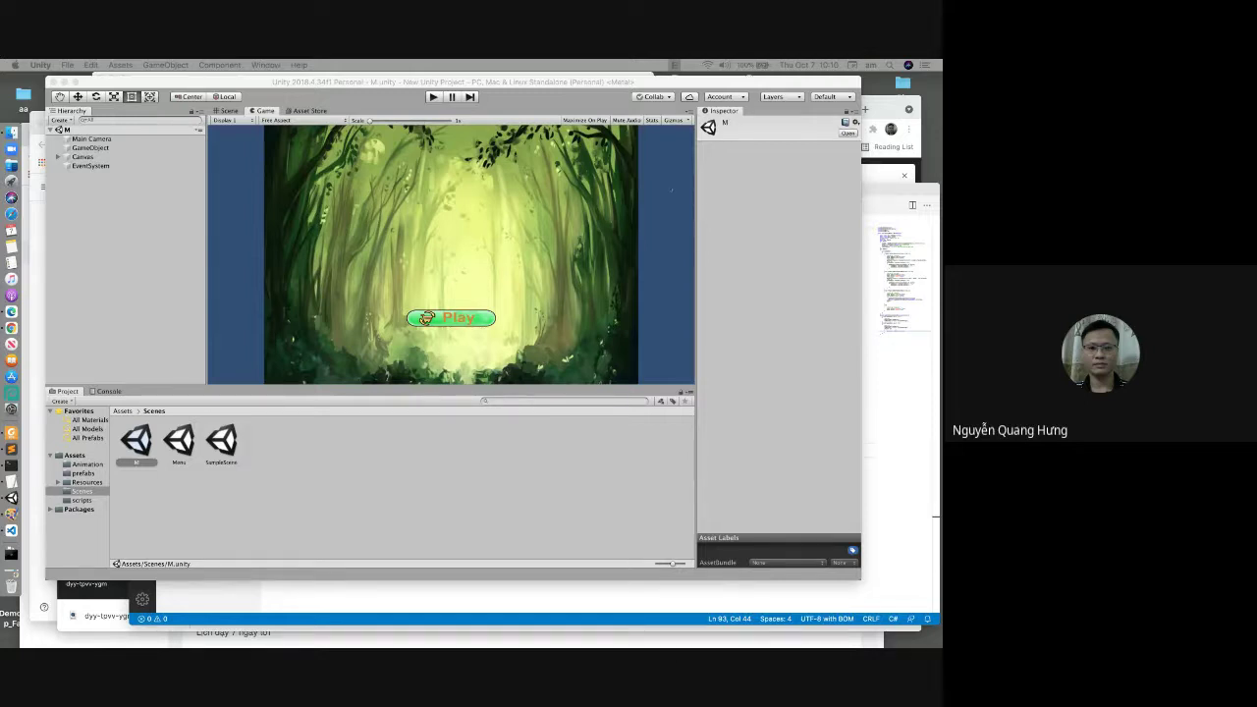
# Step: Bring ControlPlayer.cs in Visual Studio Code to the front and move its window up-left
pyautogui.click(873, 190)
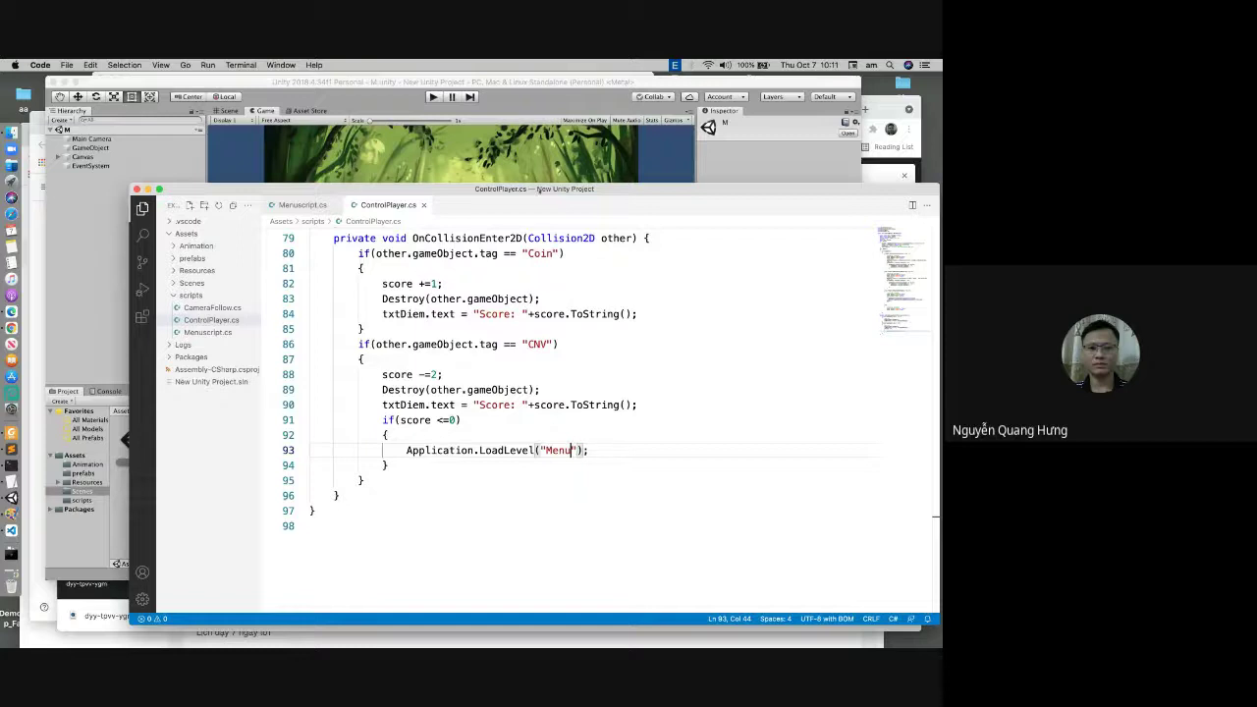
pyautogui.moveTo(589, 189); pyautogui.dragTo(563, 134)
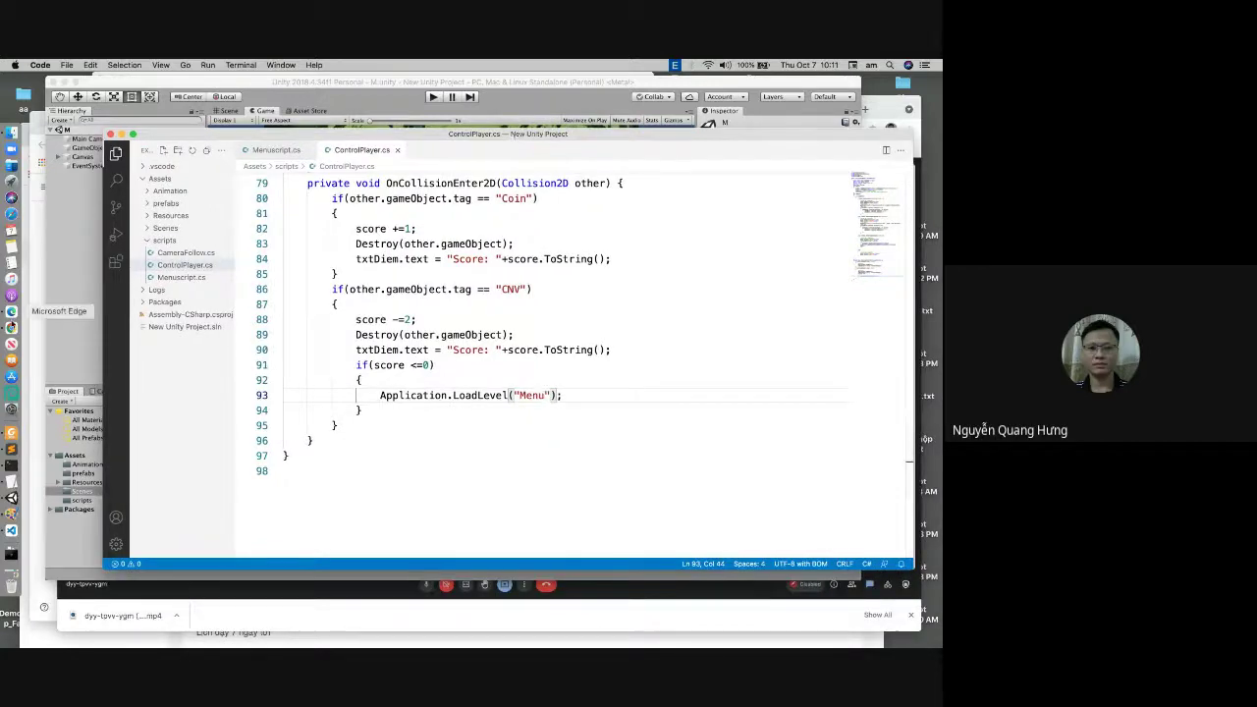